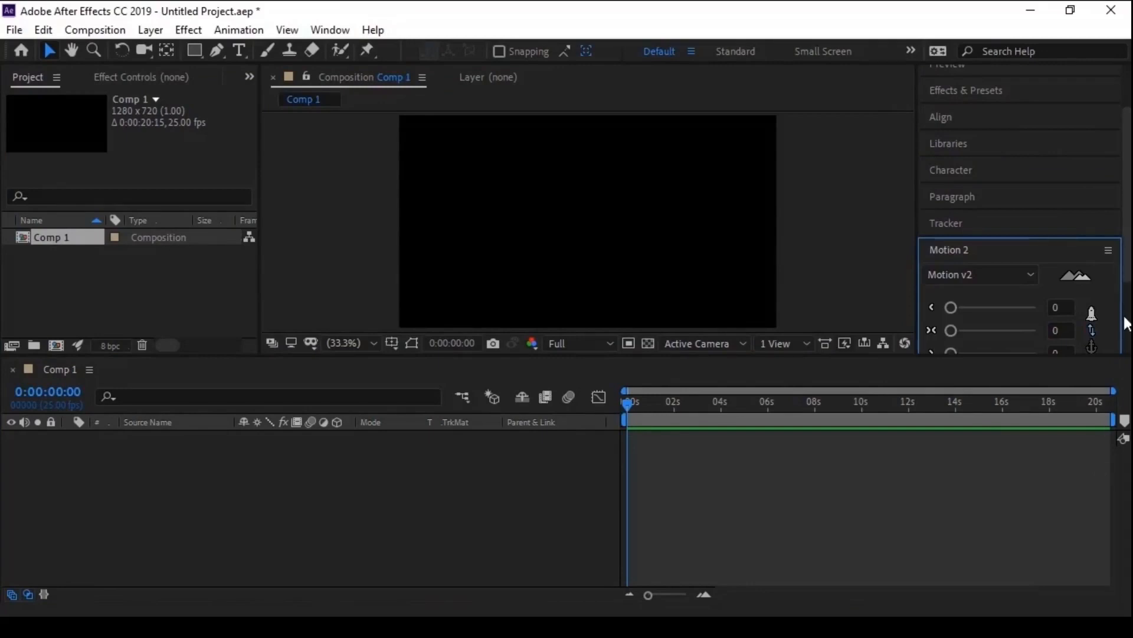
scroll(1128, 324, down, 3)
click(335, 32)
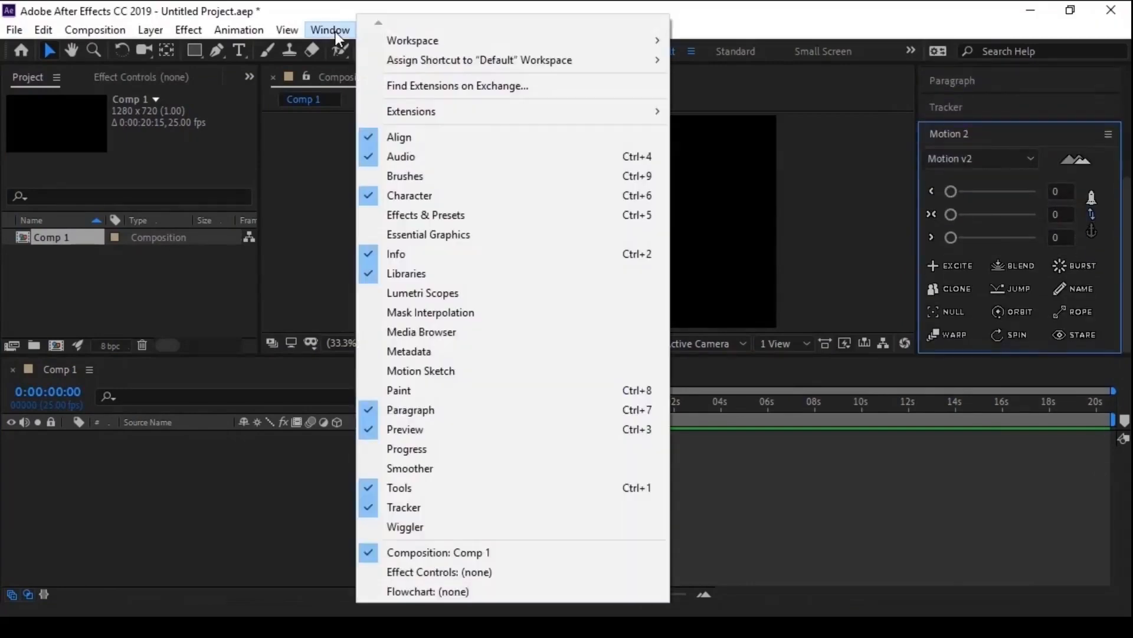
scroll(506, 588, down, 3)
scroll(401, 586, down, 3)
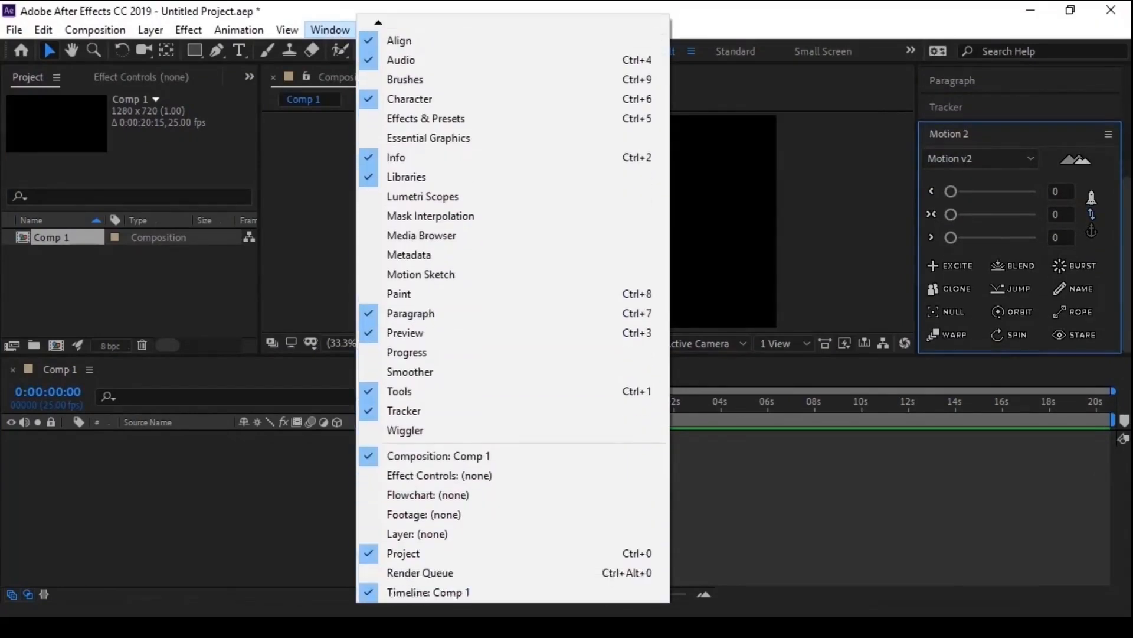
click(253, 533)
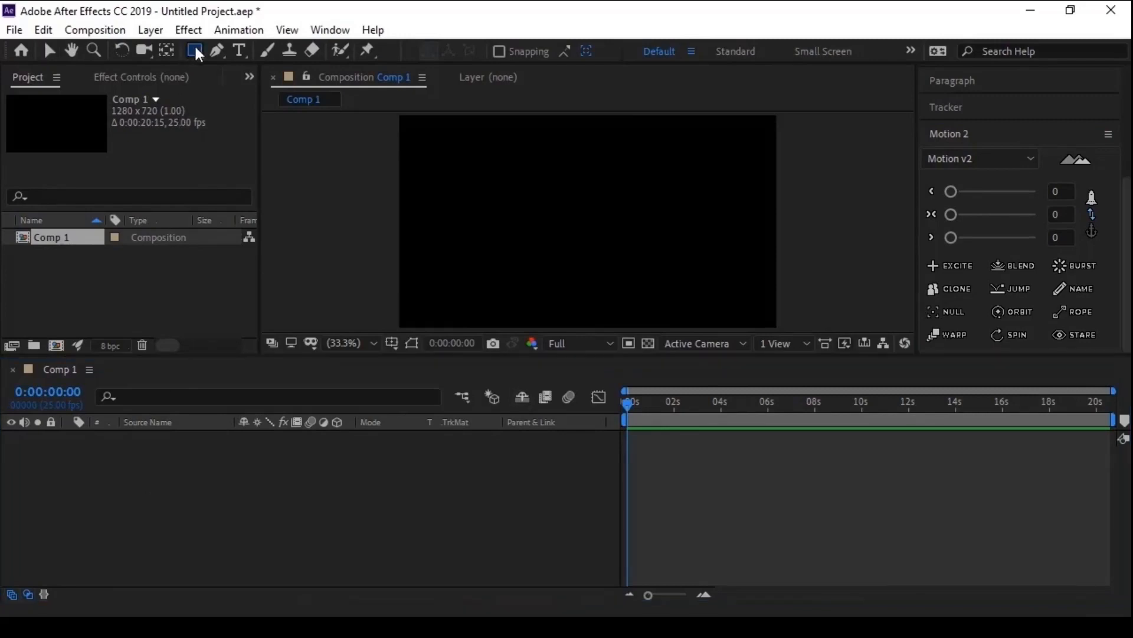
- Draw a small circle with the Ellipse tool near the composition's upper-left corner
mouse_move(192, 50)
mouse_down()
mouse_move(248, 69)
mouse_move(254, 89)
mouse_up()
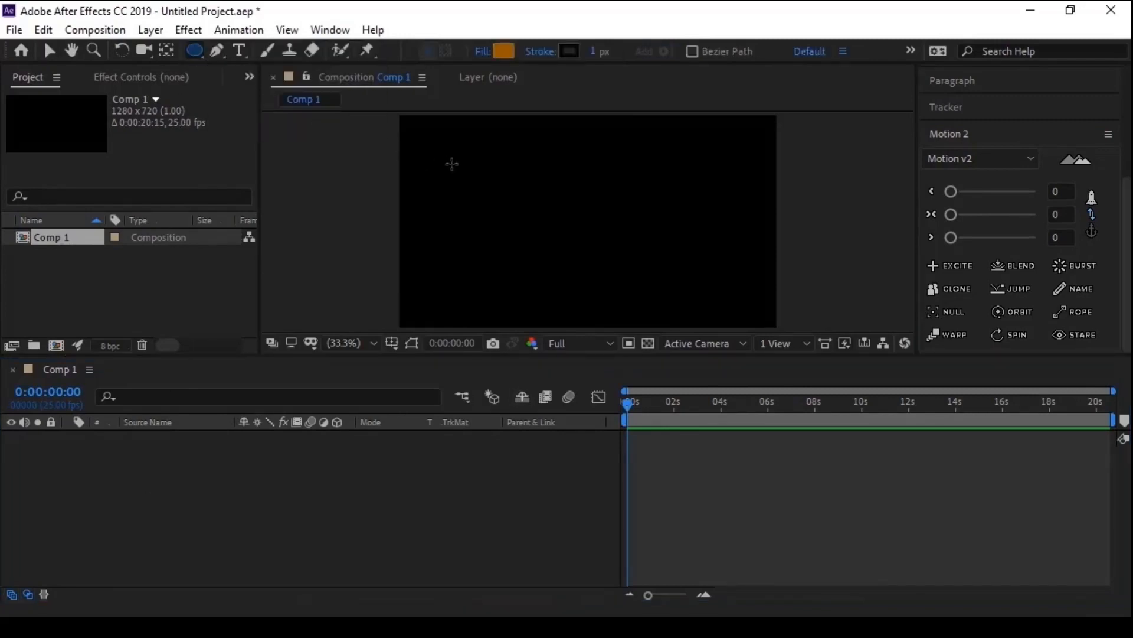
drag(452, 164, 480, 193)
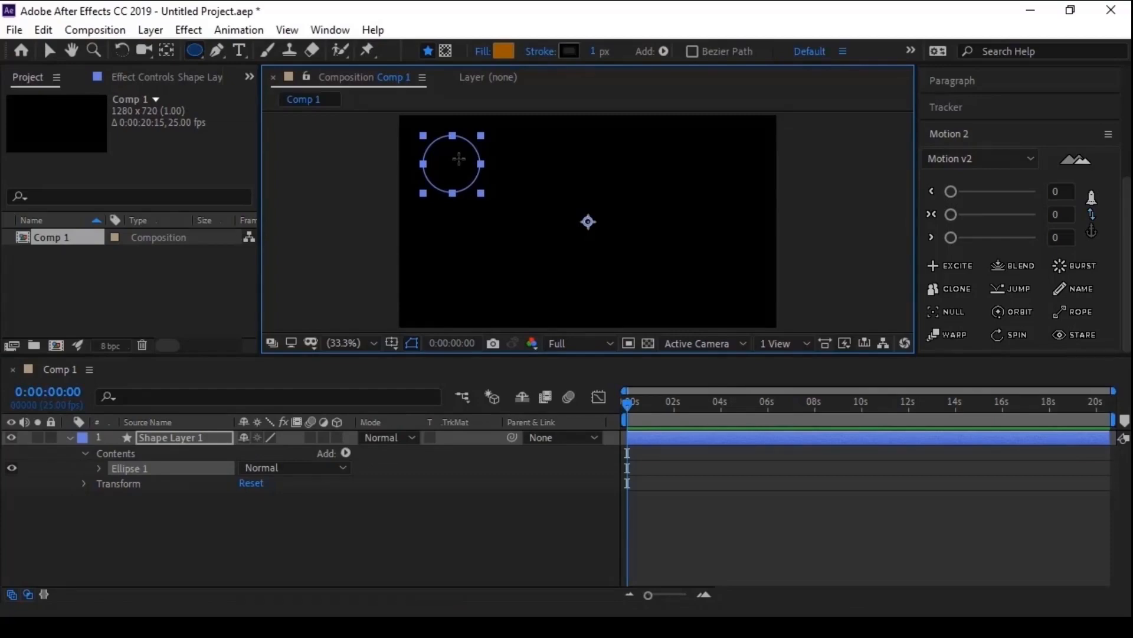
- Enable Center Anchor Point in New Shape Layers in the General preferences
click(44, 31)
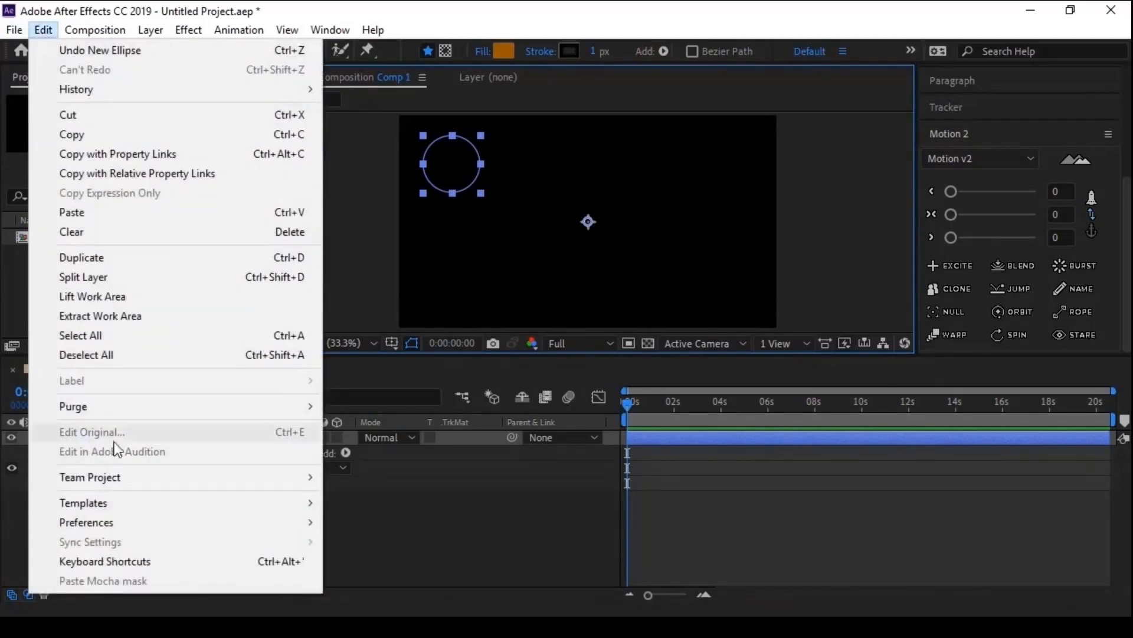
mouse_move(159, 518)
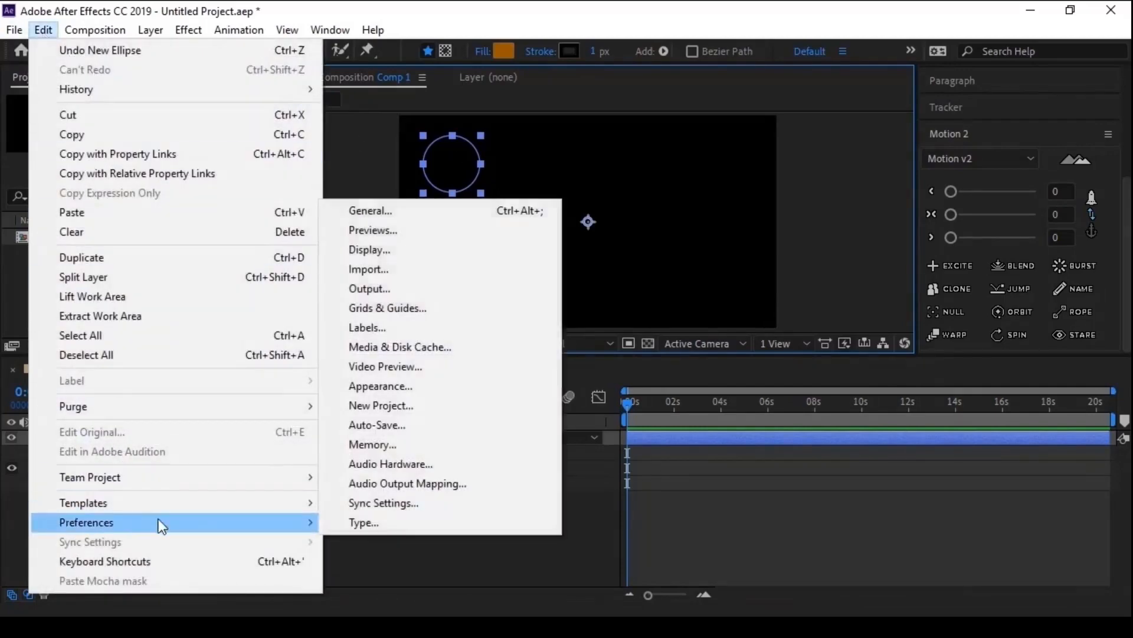
click(402, 216)
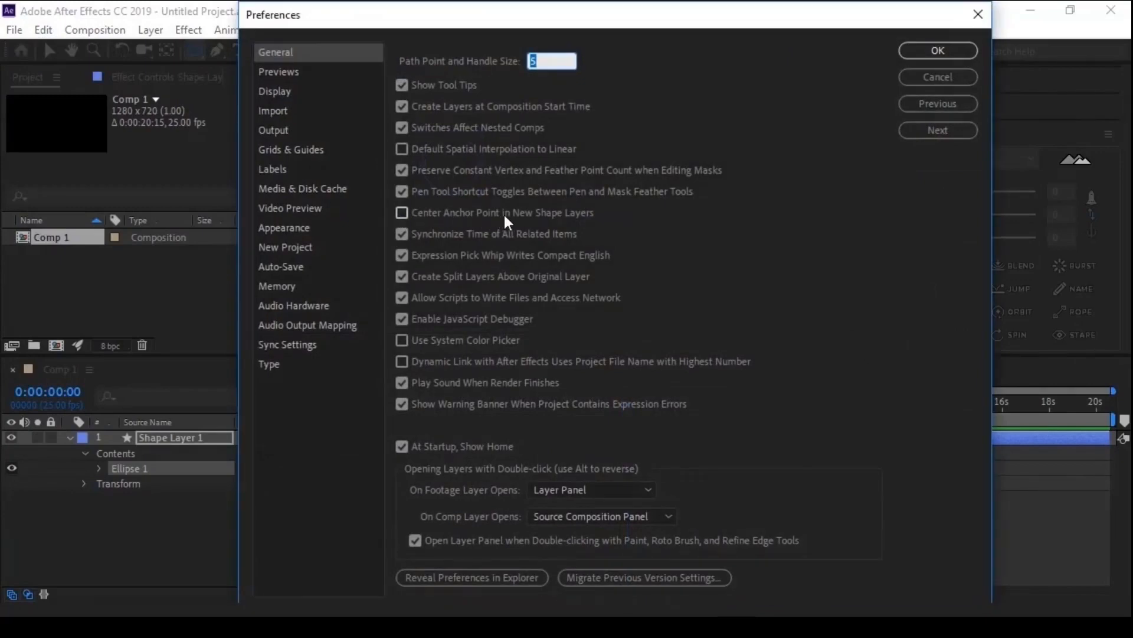
click(528, 220)
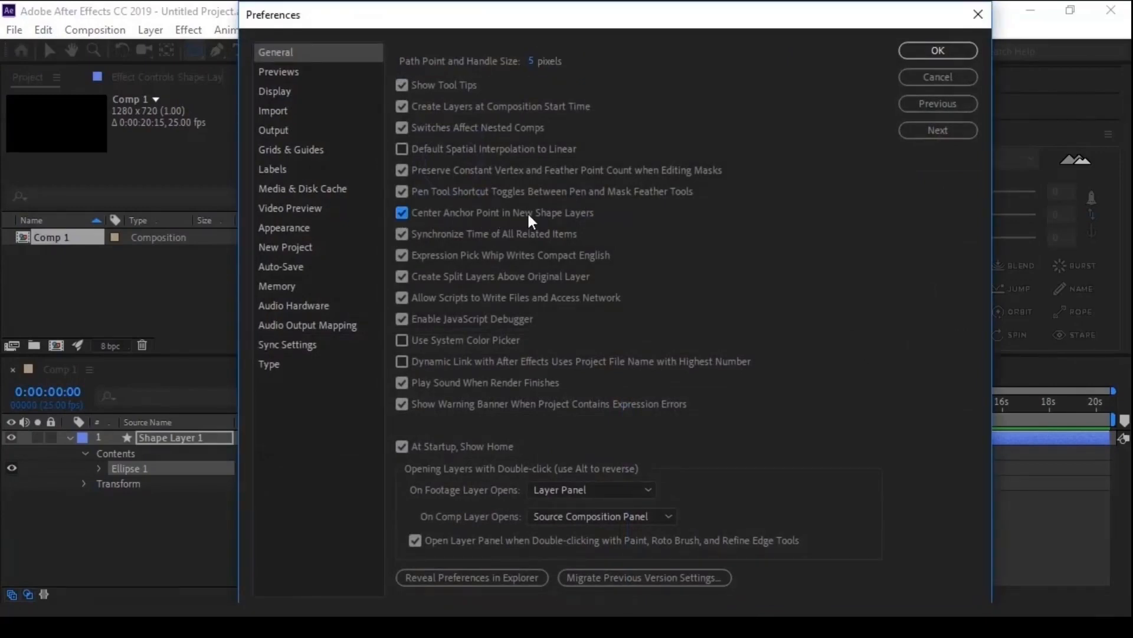
click(938, 51)
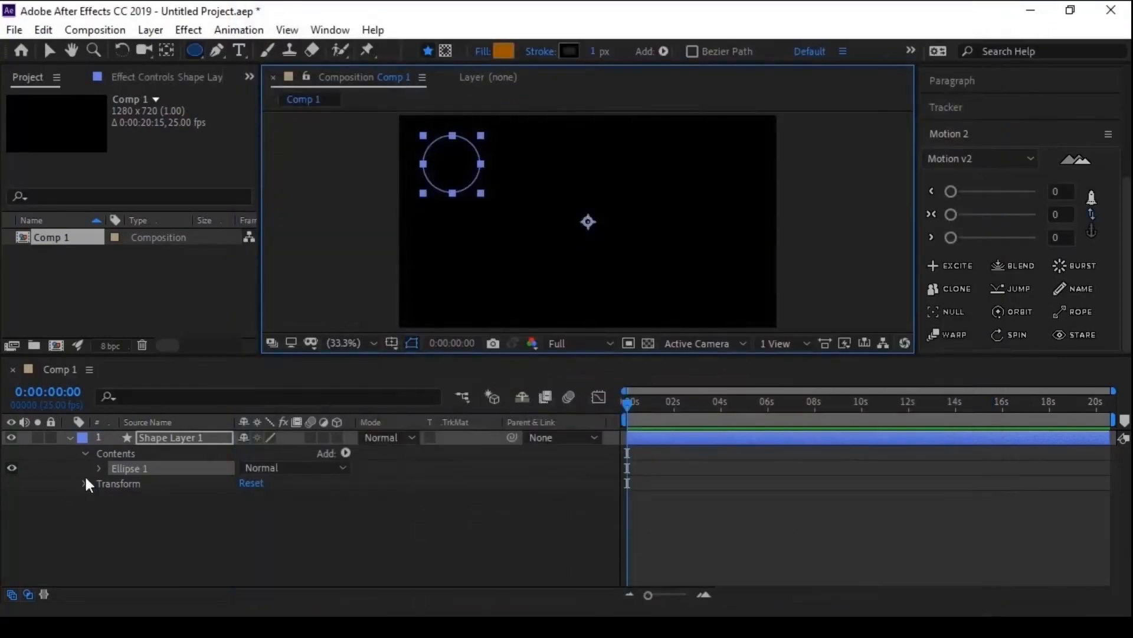
- Delete Shape Layer 1 and redraw the circle with an orange fill near the composition's upper-left corner, collapsing its layer properties
click(157, 437)
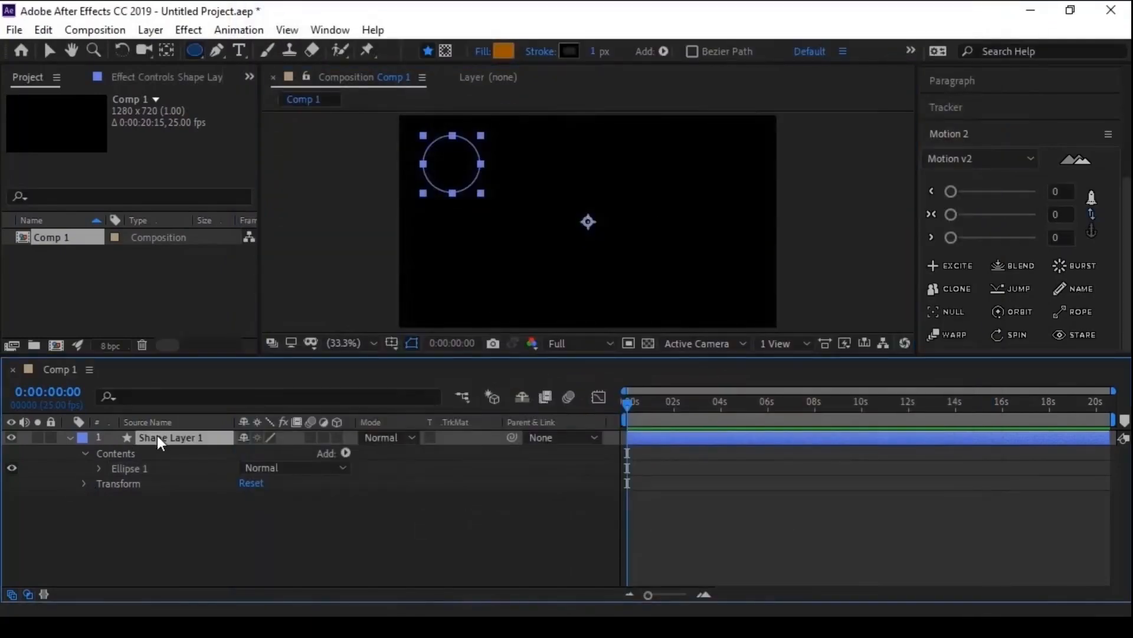
key(Delete)
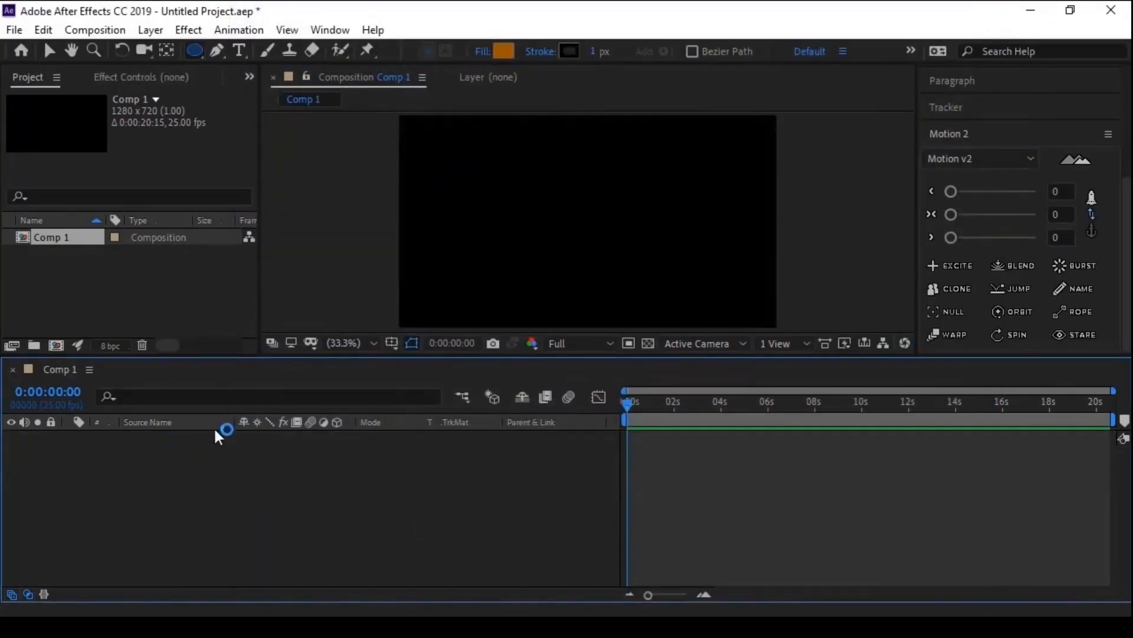
drag(455, 164, 493, 204)
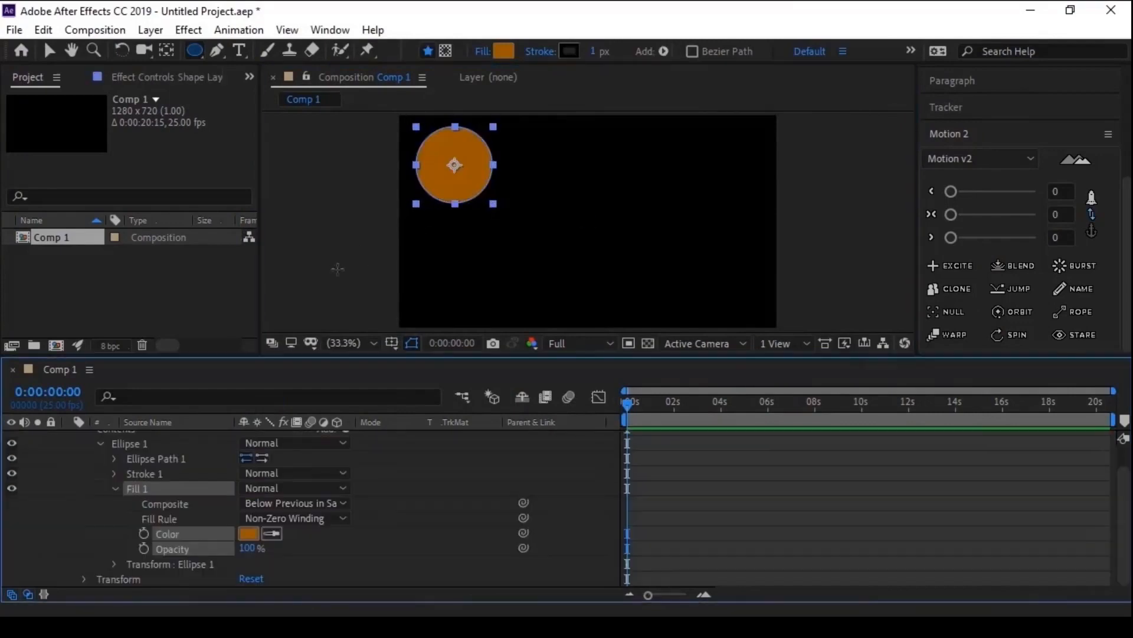
scroll(79, 459, up, 1)
click(70, 437)
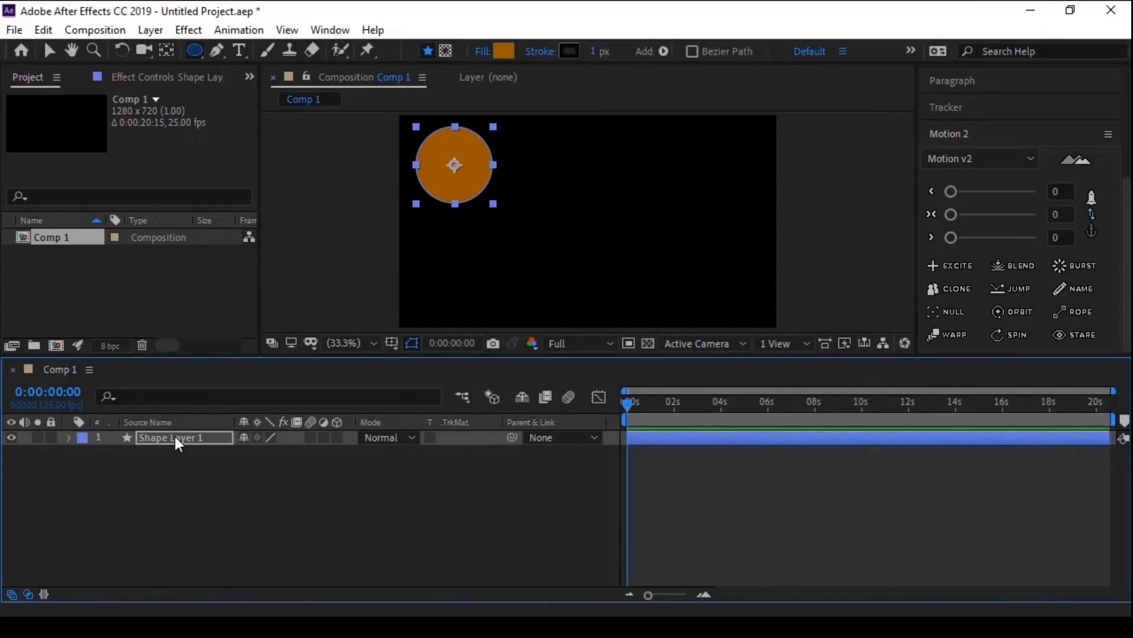
- Shrink the circle and move it closer to the composition's upper-left corner, at about 125, 135
key(comma)
click(339, 343)
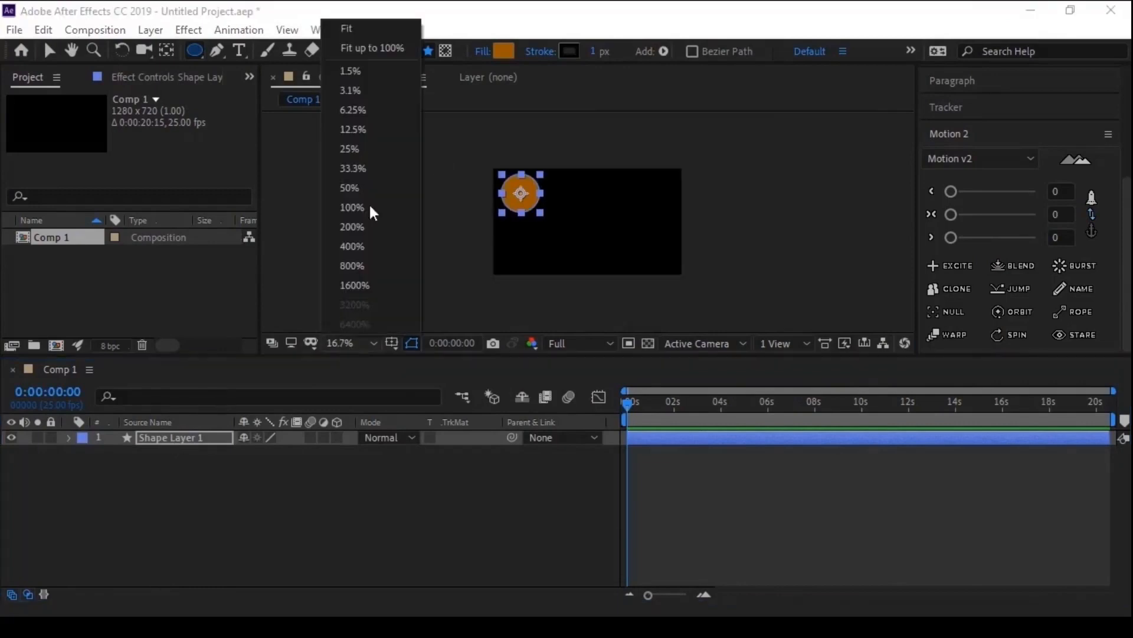
click(373, 29)
key(v)
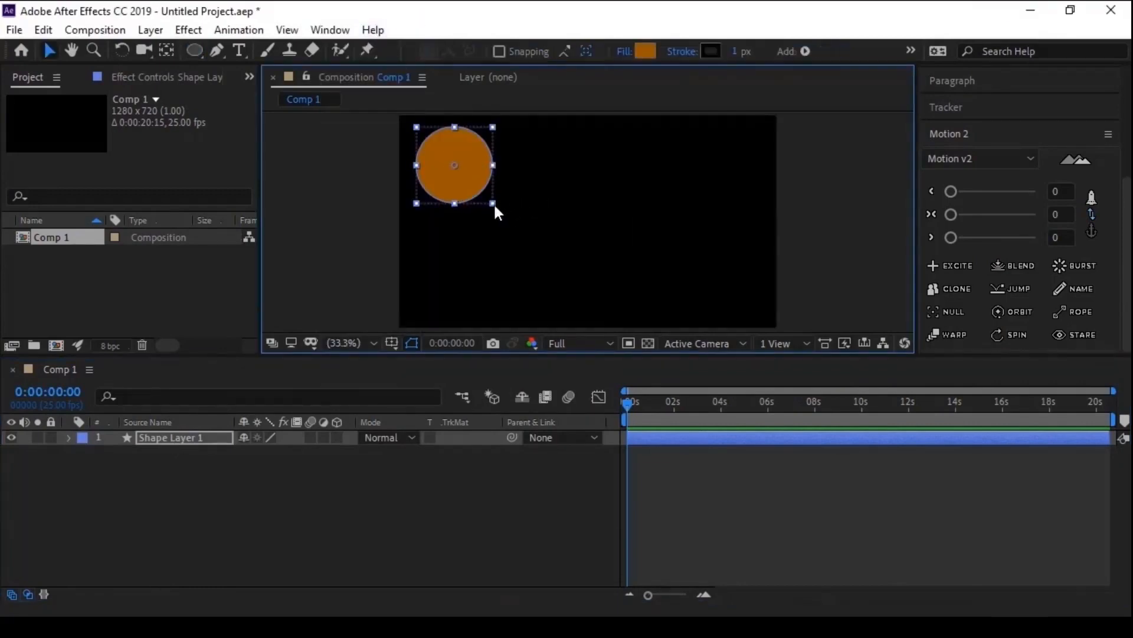
drag(494, 203, 431, 168)
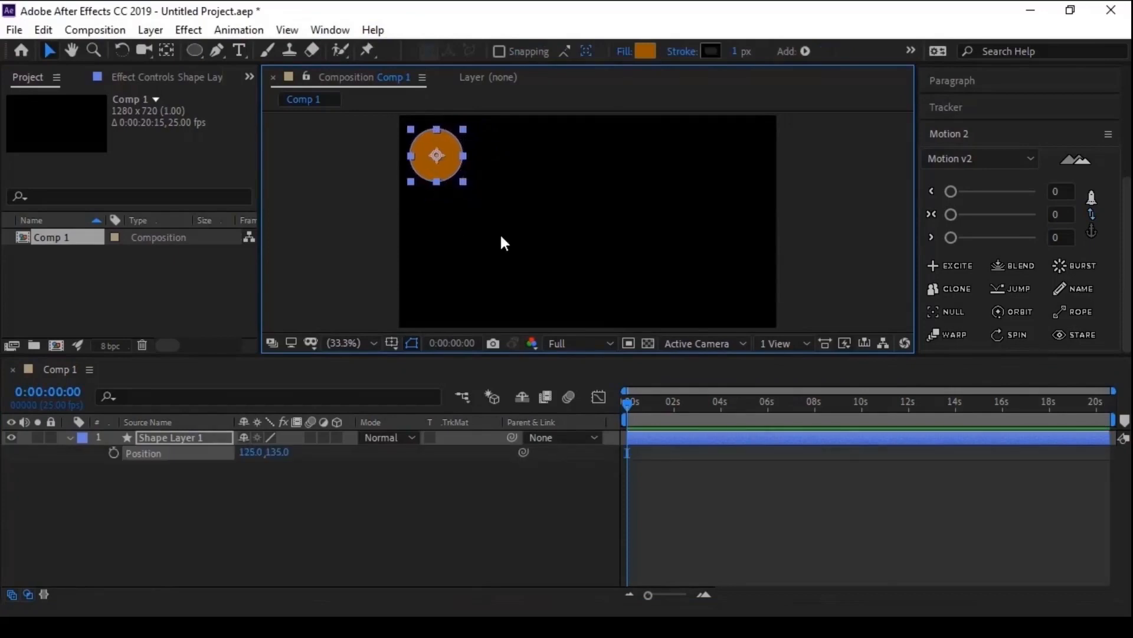
mouse_move(499, 232)
mouse_down()
mouse_move(502, 213)
mouse_move(499, 222)
mouse_up()
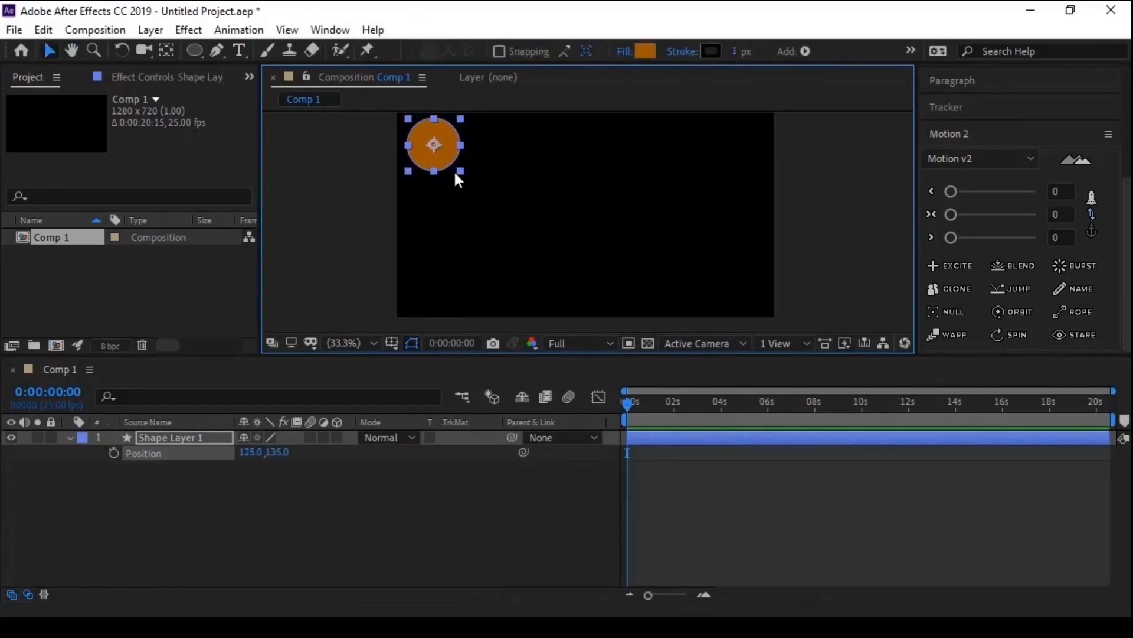
- Shrink the circle a bit further and duplicate it three times, stacking the copies below it at about Y 288, 450 and 621
key(ctrl+d)
drag(458, 171, 447, 278)
key(ctrl+d)
key(ctrl+d)
key(ctrl+d)
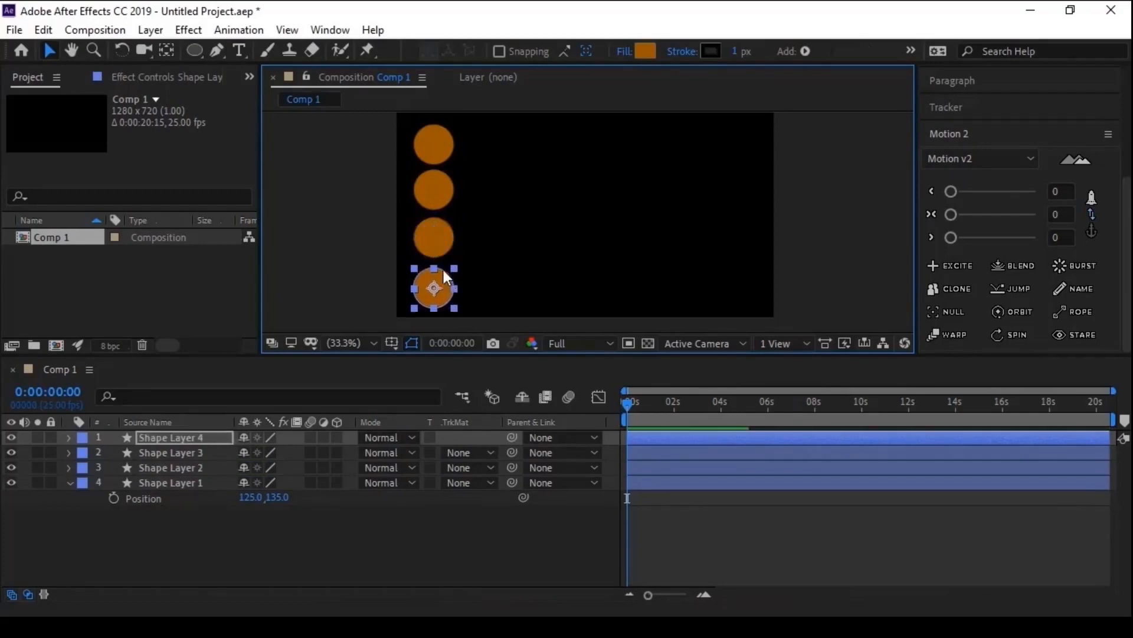
- Add a Position keyframe at 0:00:00:00 to all four circle layers
shift+click(182, 484)
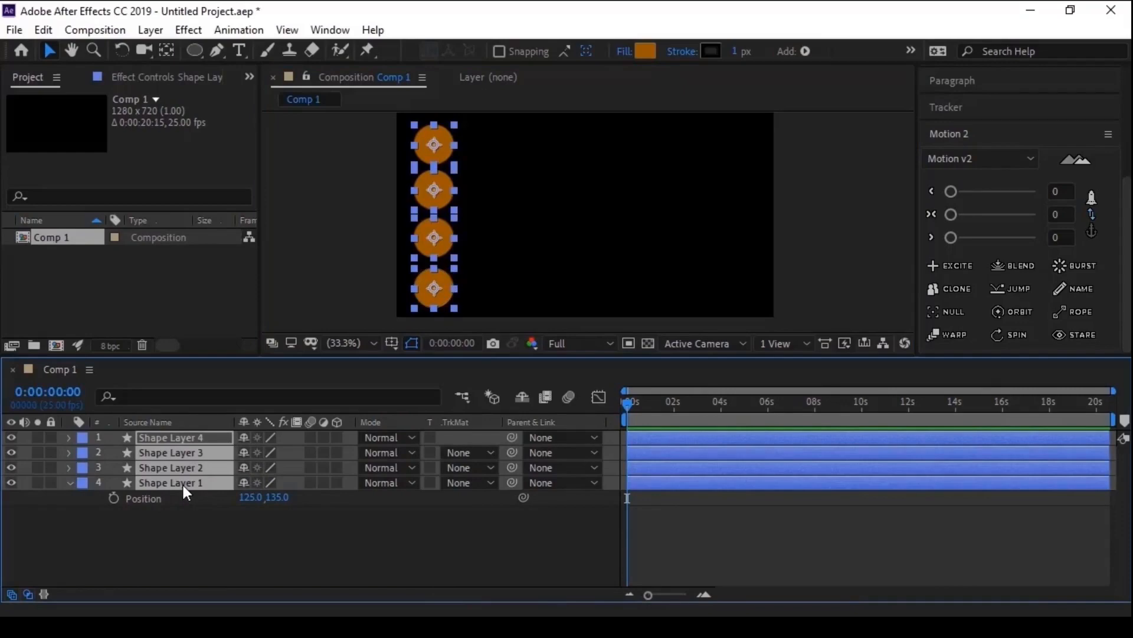
key(p)
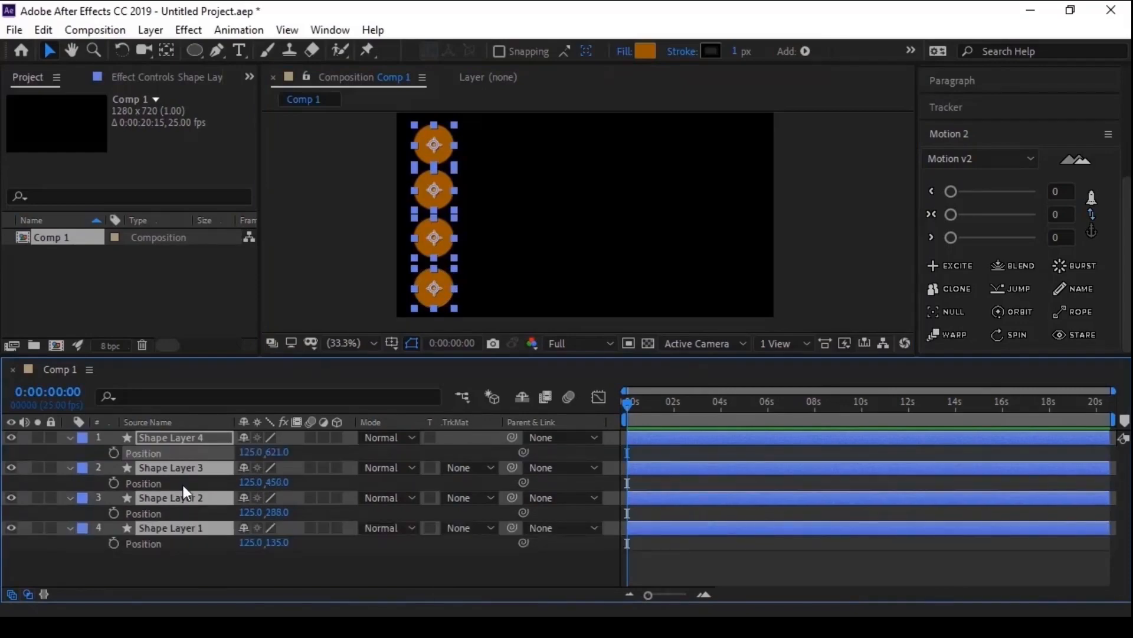
click(113, 451)
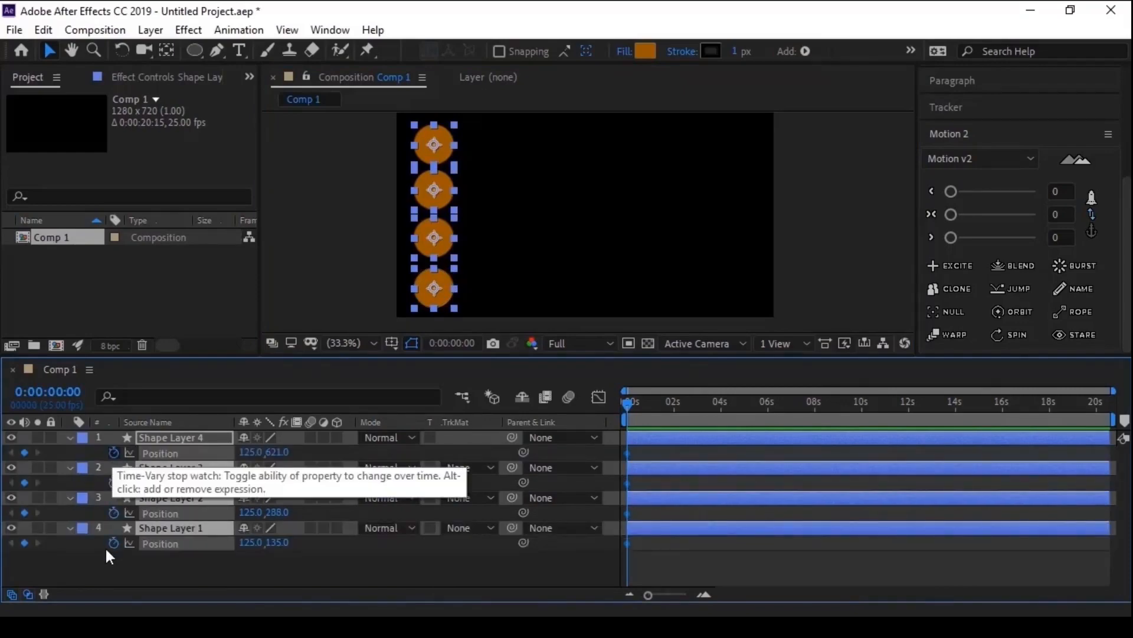
- At 0:00:02:00, move all four circles horizontally across the composition to about X 1193
key(space)
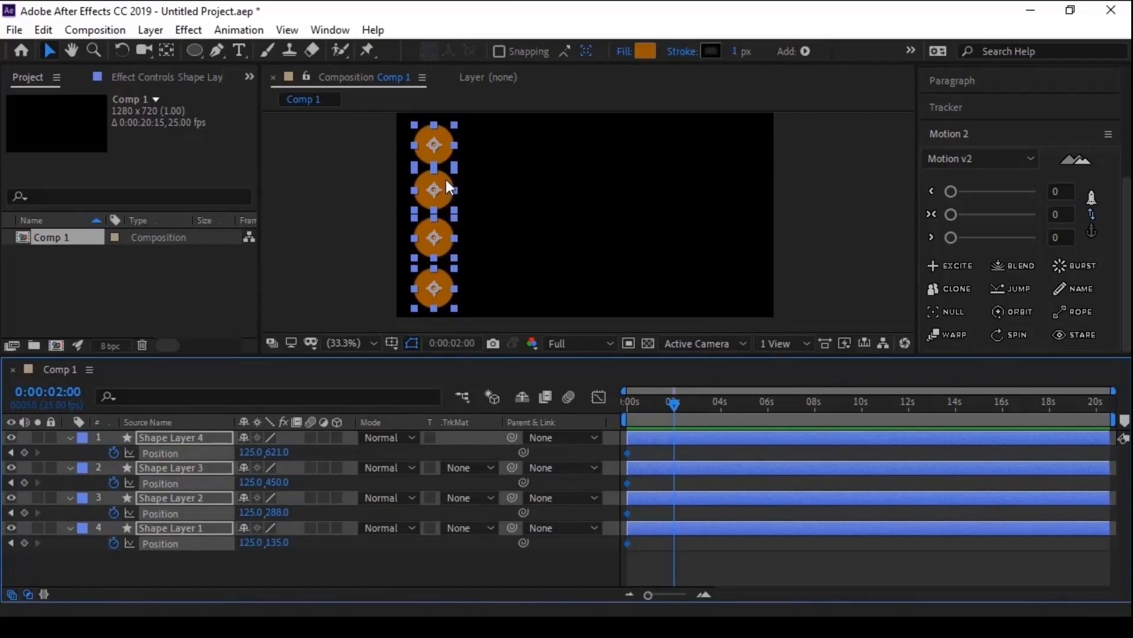
drag(445, 180, 762, 189)
click(207, 567)
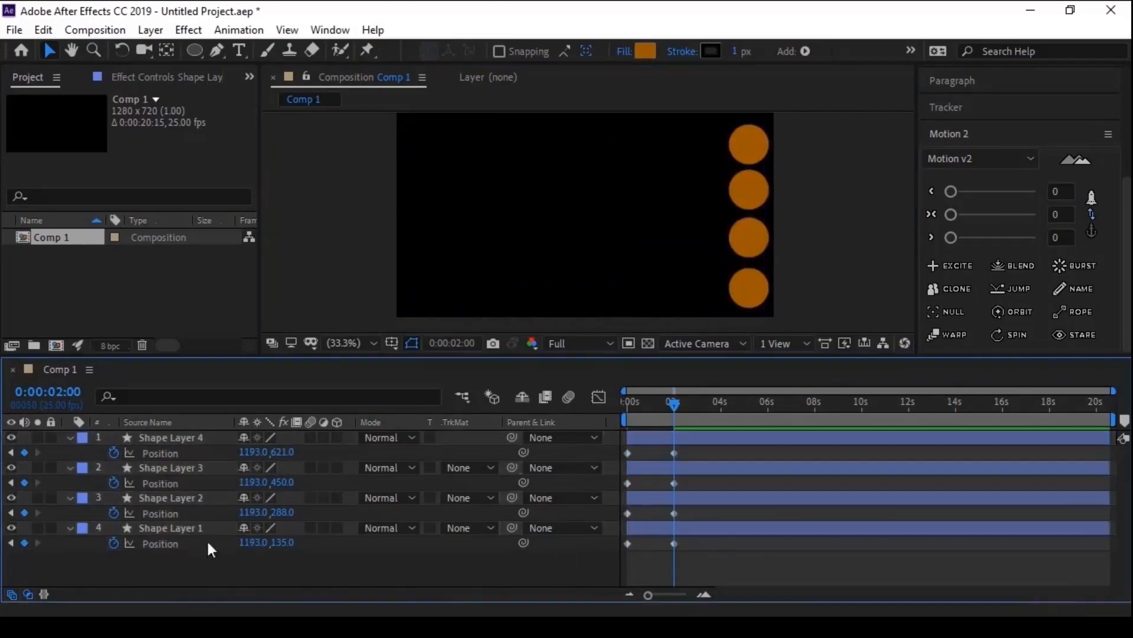
- Reorder the layers so Shape Layers 1 to 4 run from top to bottom, and check which circle each one holds
click(177, 438)
click(653, 523)
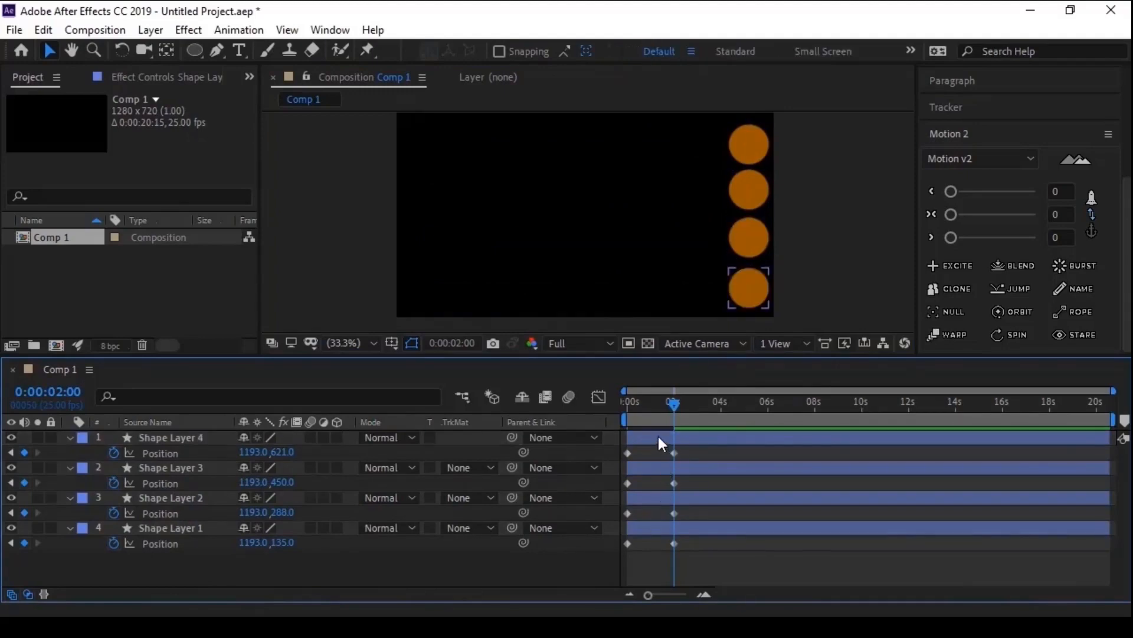
click(649, 525)
drag(170, 526, 181, 549)
click(178, 467)
click(183, 497)
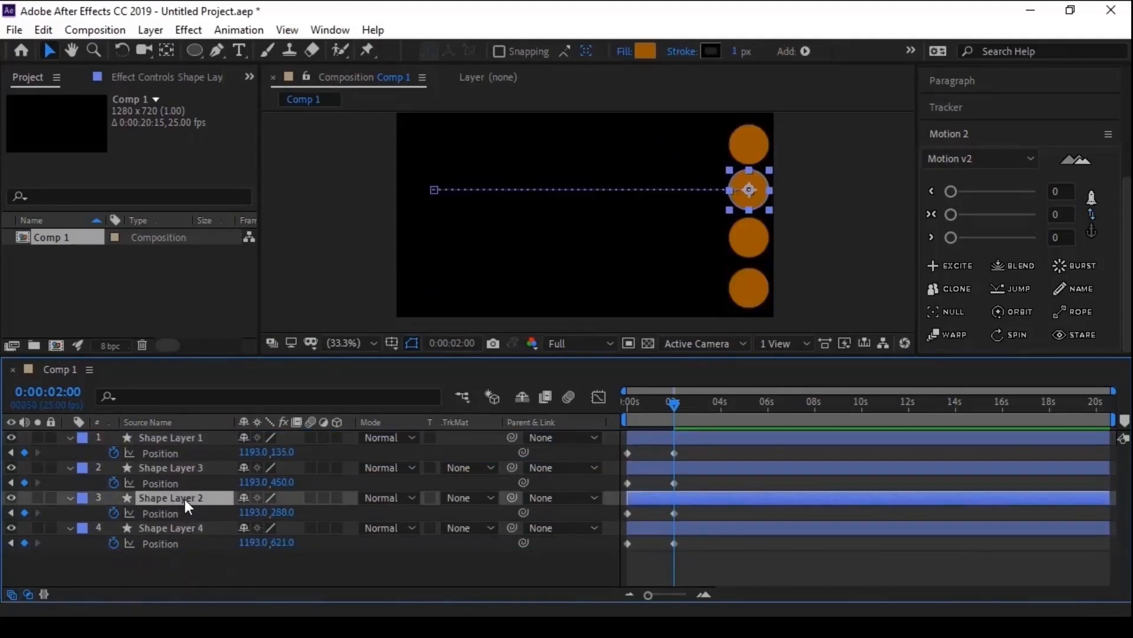
drag(180, 497, 181, 462)
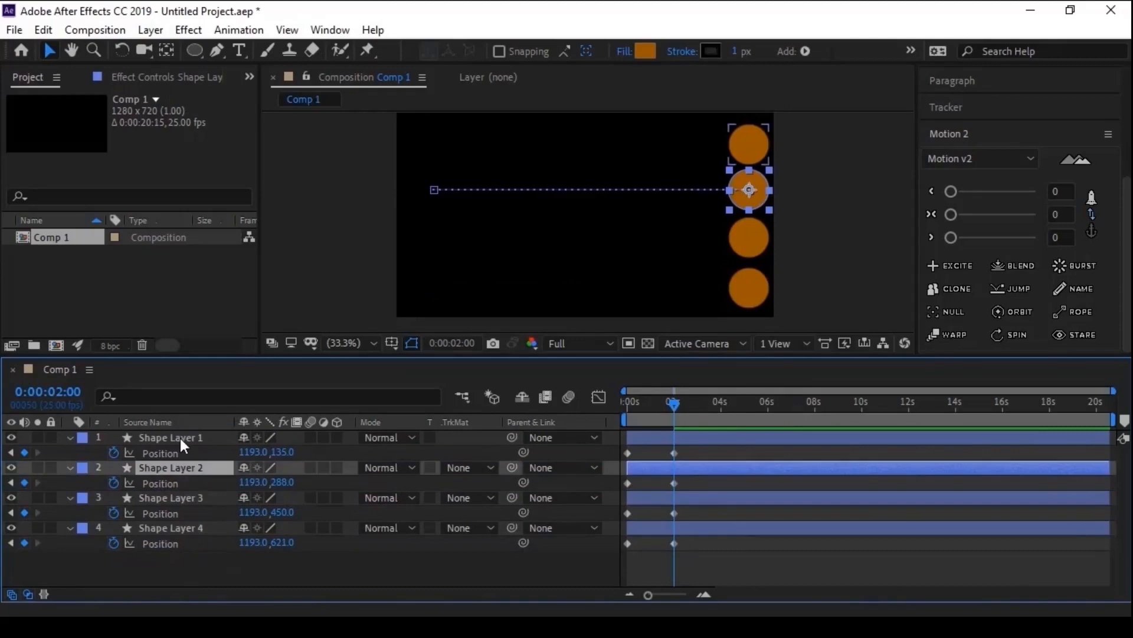
click(179, 438)
click(180, 466)
click(181, 497)
click(182, 527)
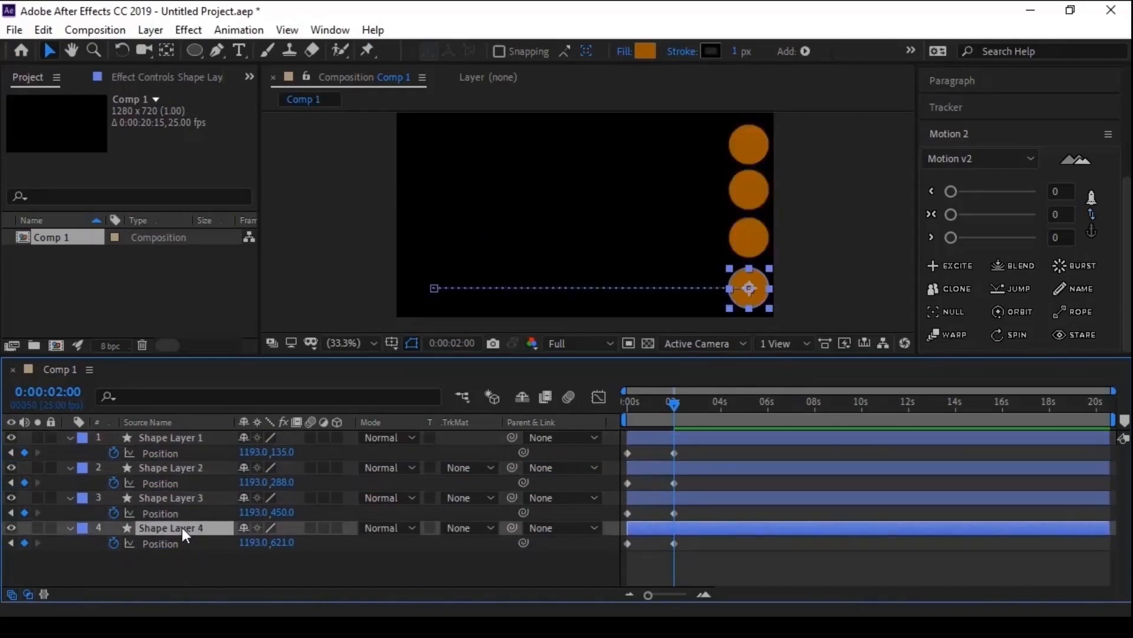
click(176, 438)
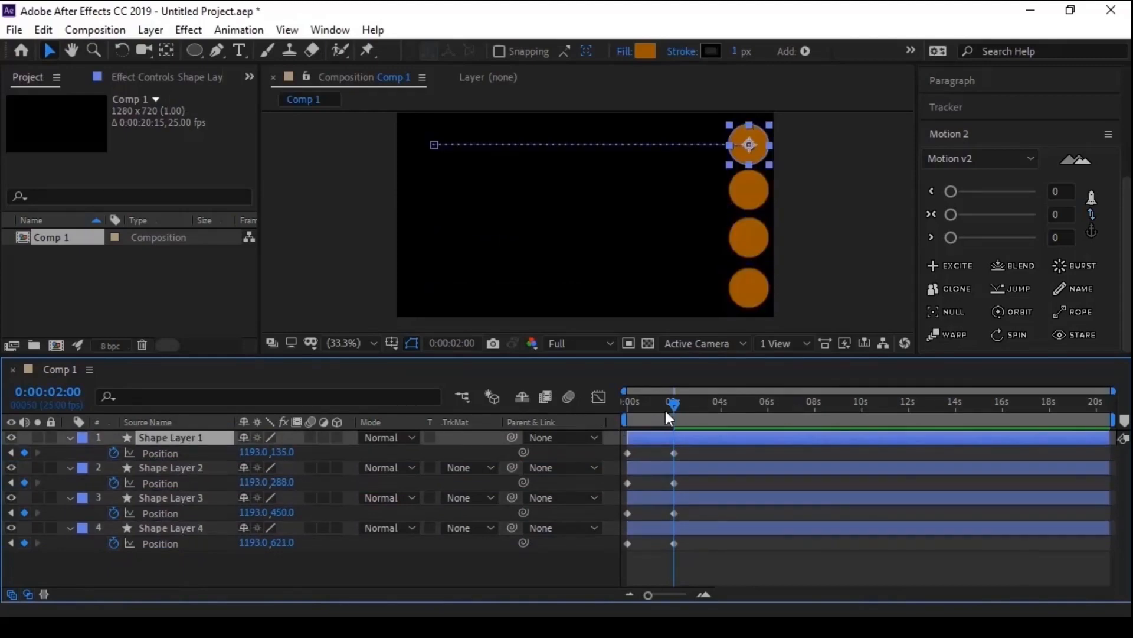
- Return the playhead to 0:00:00:00 and shift the Position keyframes of all four layers slightly later in time
drag(666, 415, 619, 417)
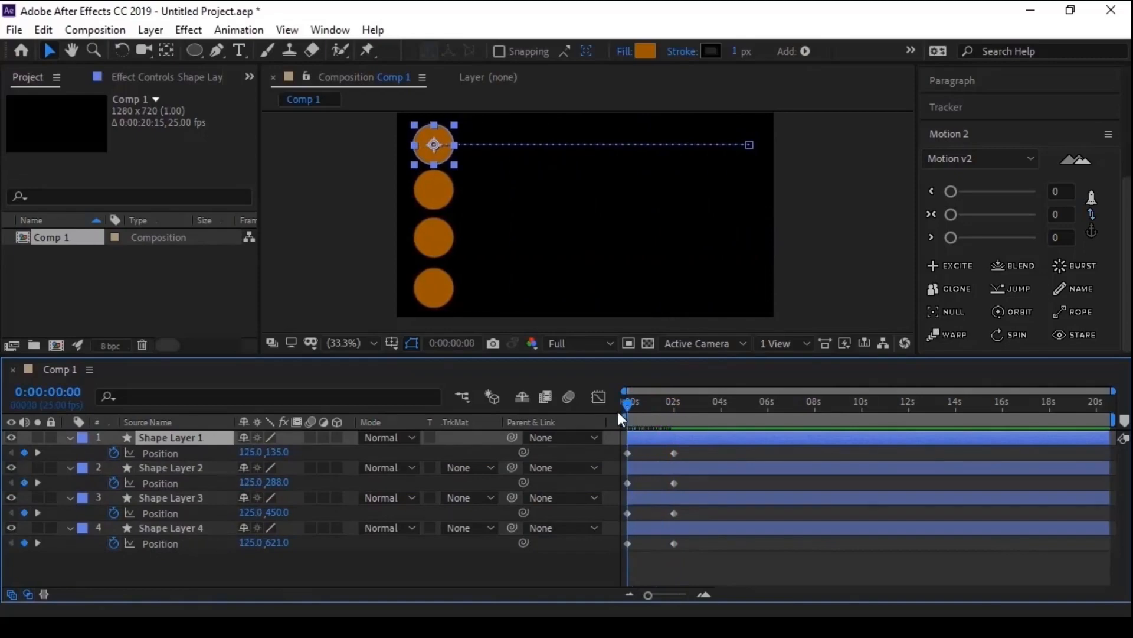
key(=)
drag(713, 448, 647, 547)
click(648, 558)
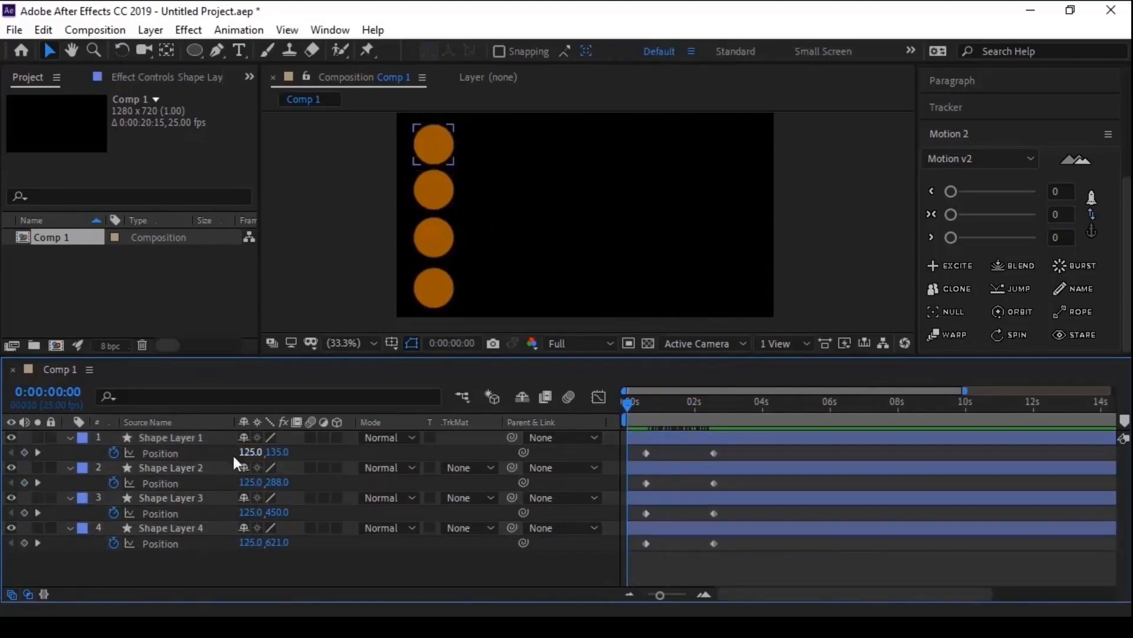
- Show Shape Layer 1's Position speed graph without the expression editor, scrub through the movement to 0:00:02:16, and leave the graph editor
click(195, 451)
click(598, 397)
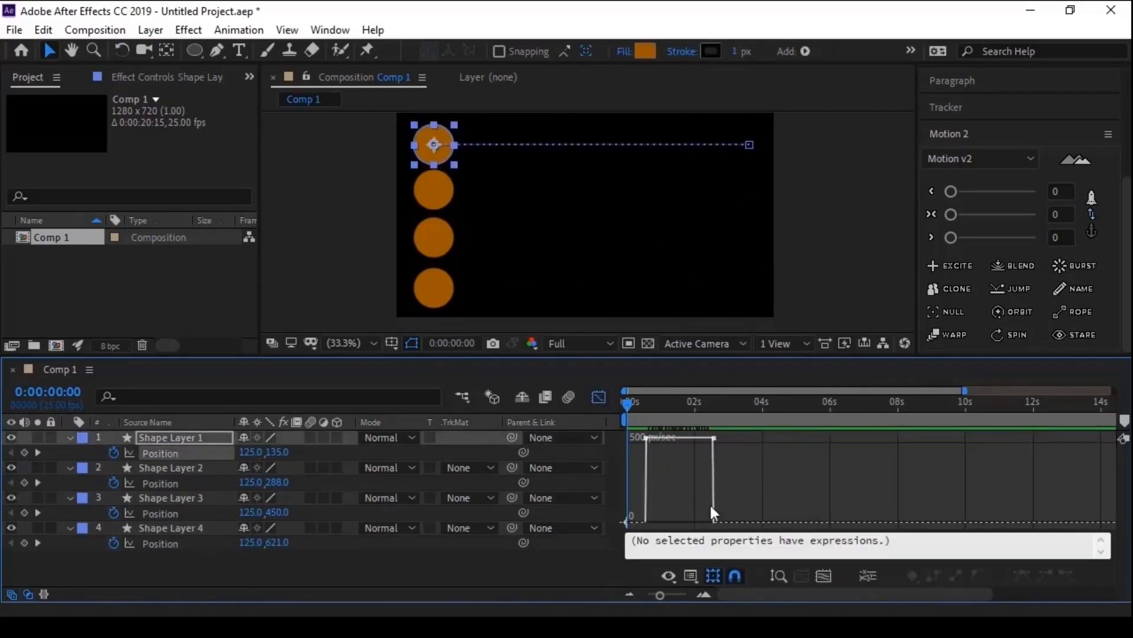
click(692, 575)
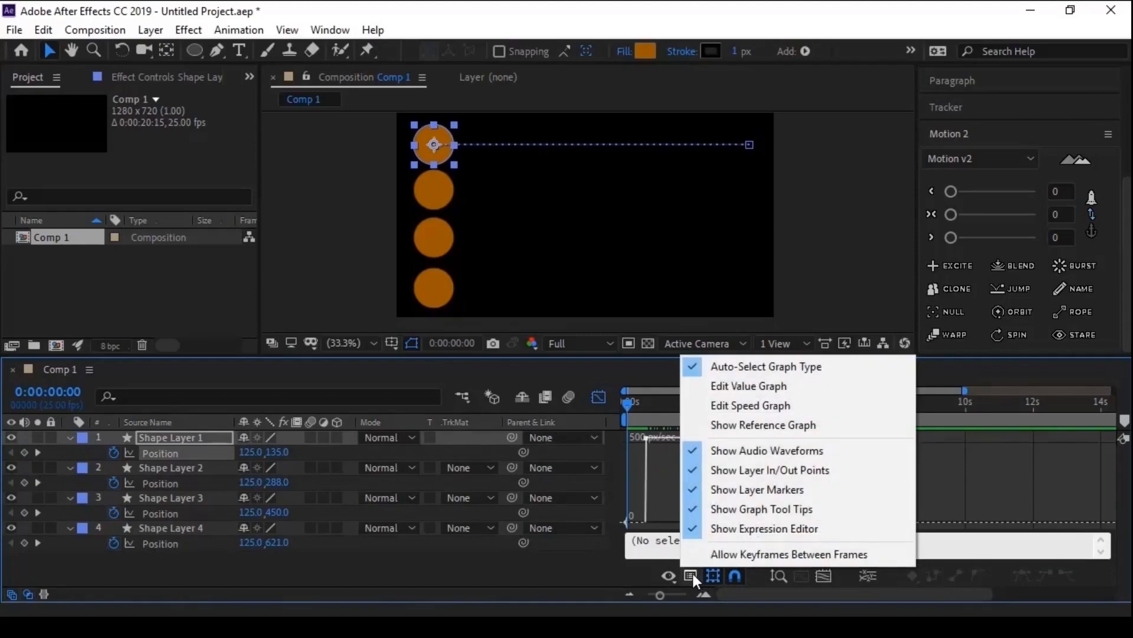
click(707, 530)
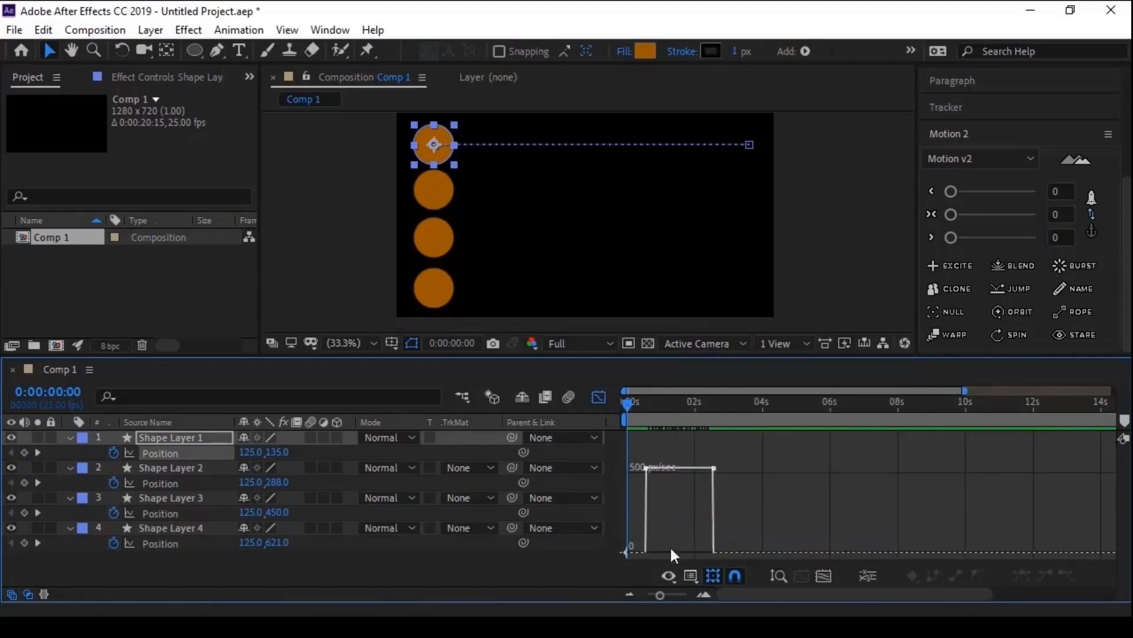
drag(630, 405, 719, 434)
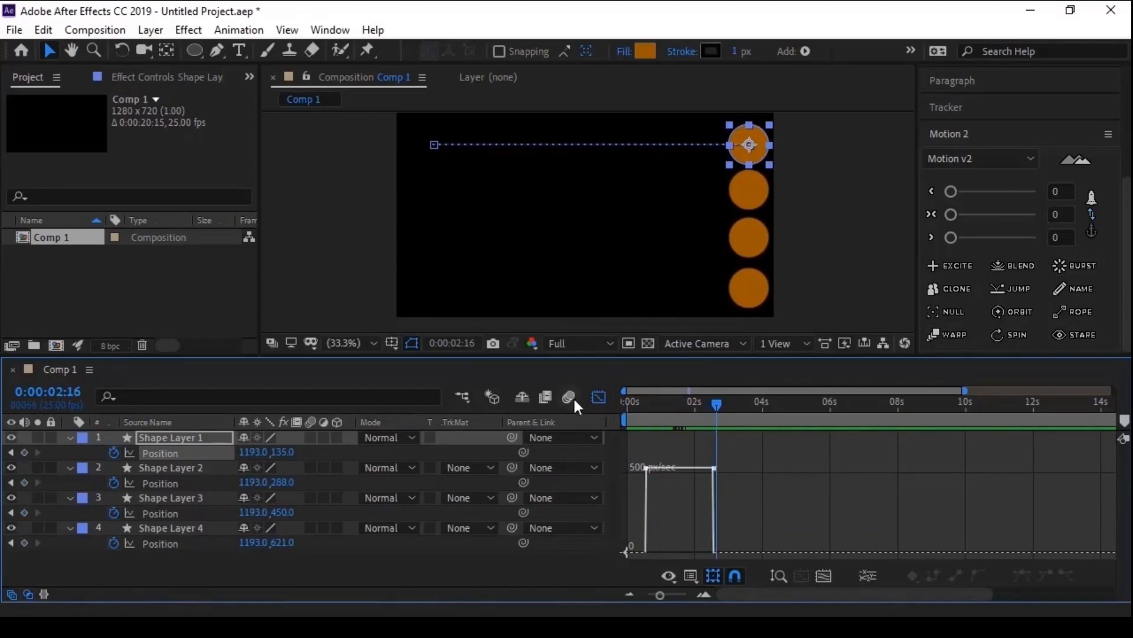
click(598, 397)
- Apply Motion 2's first ease (<) at 0 to both of Shape Layer 2's Position keyframes and inspect their changed shape
drag(716, 482, 640, 485)
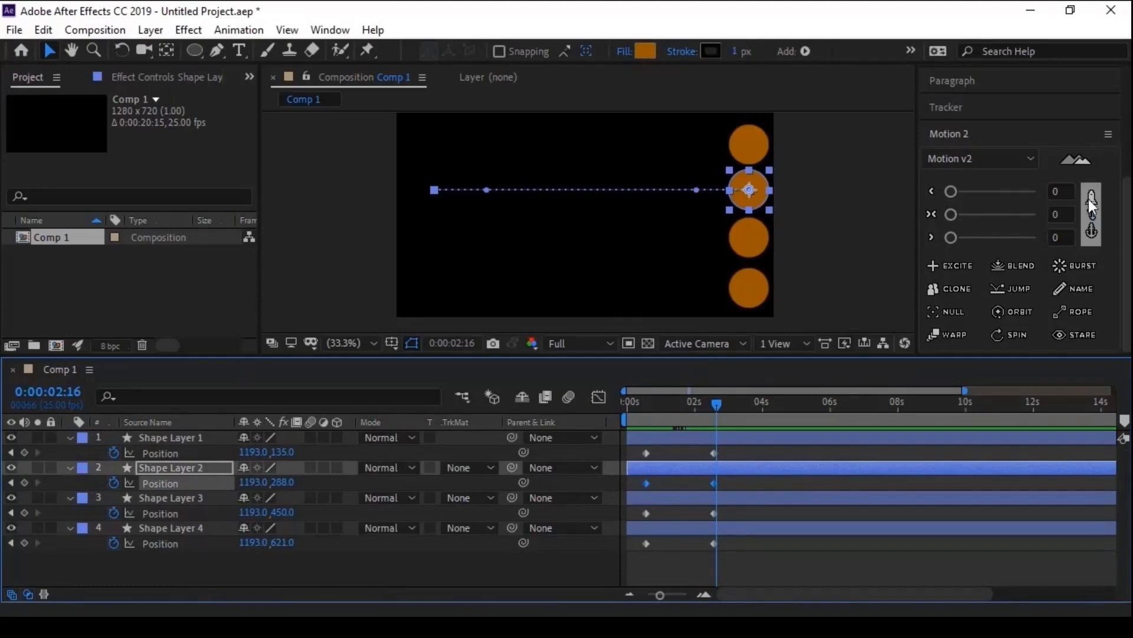
click(950, 191)
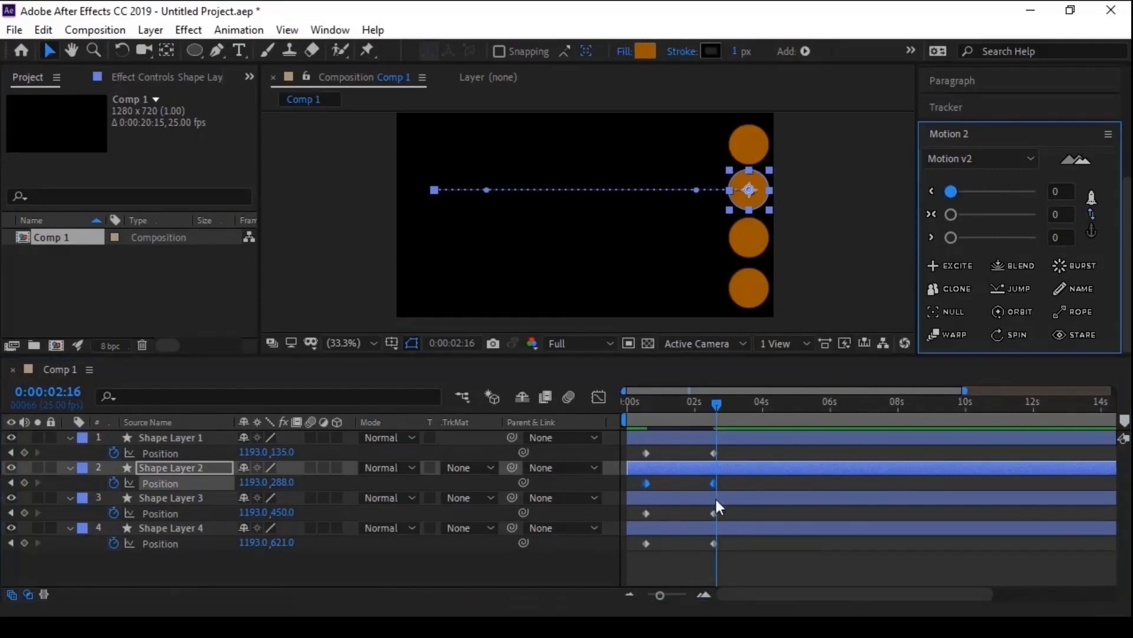
click(727, 483)
scroll(703, 488, up, 5)
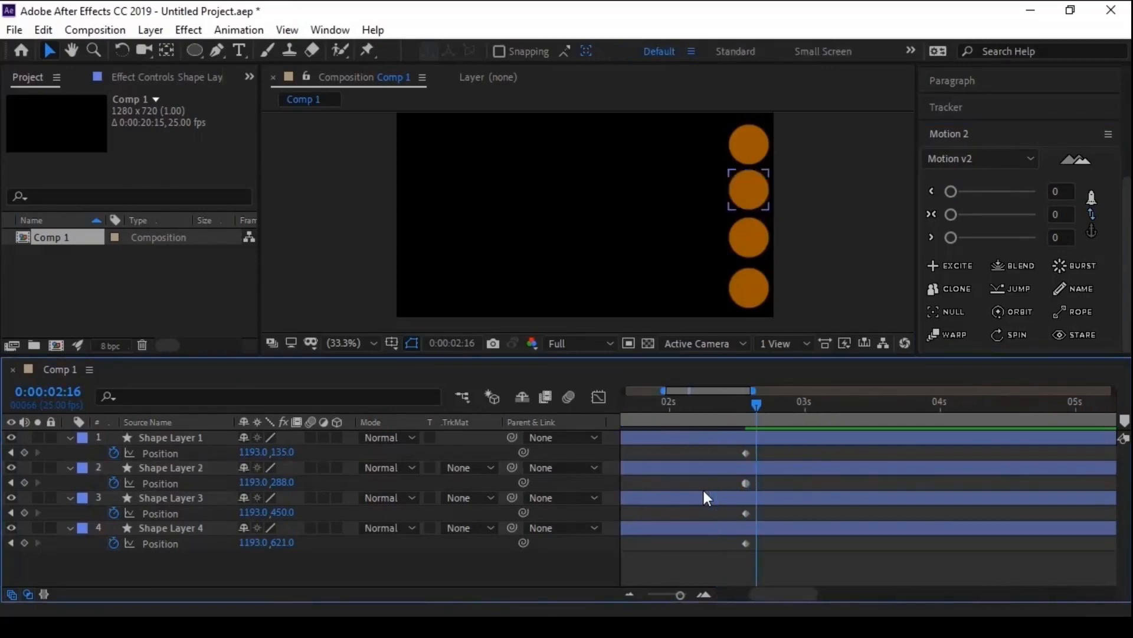
scroll(703, 487, left, 6)
scroll(703, 488, down, 3)
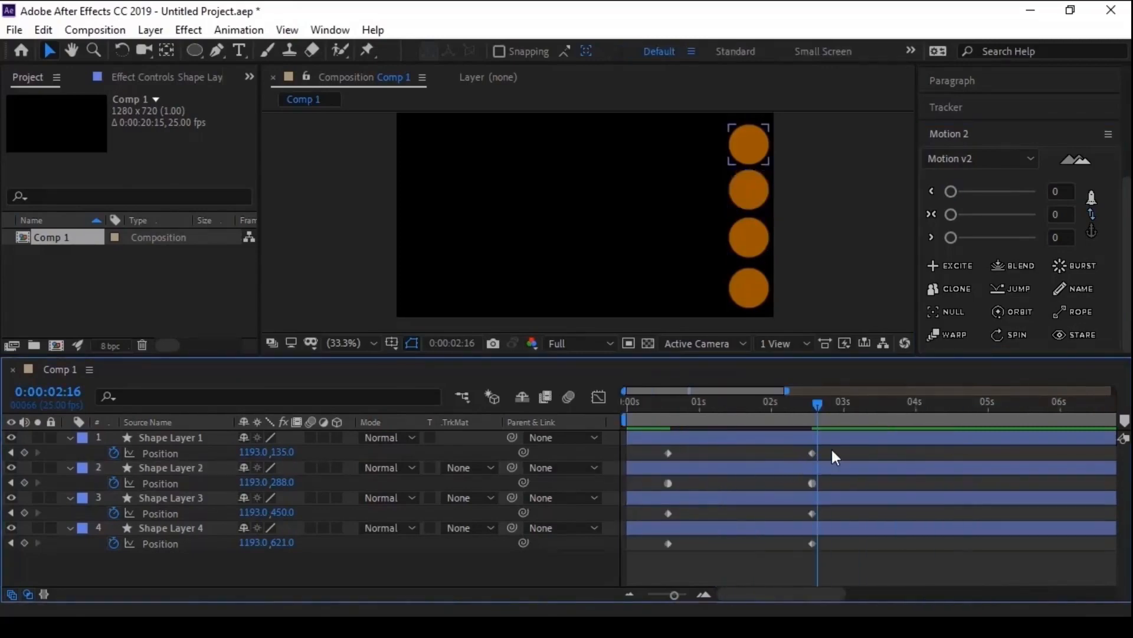
drag(831, 449, 821, 477)
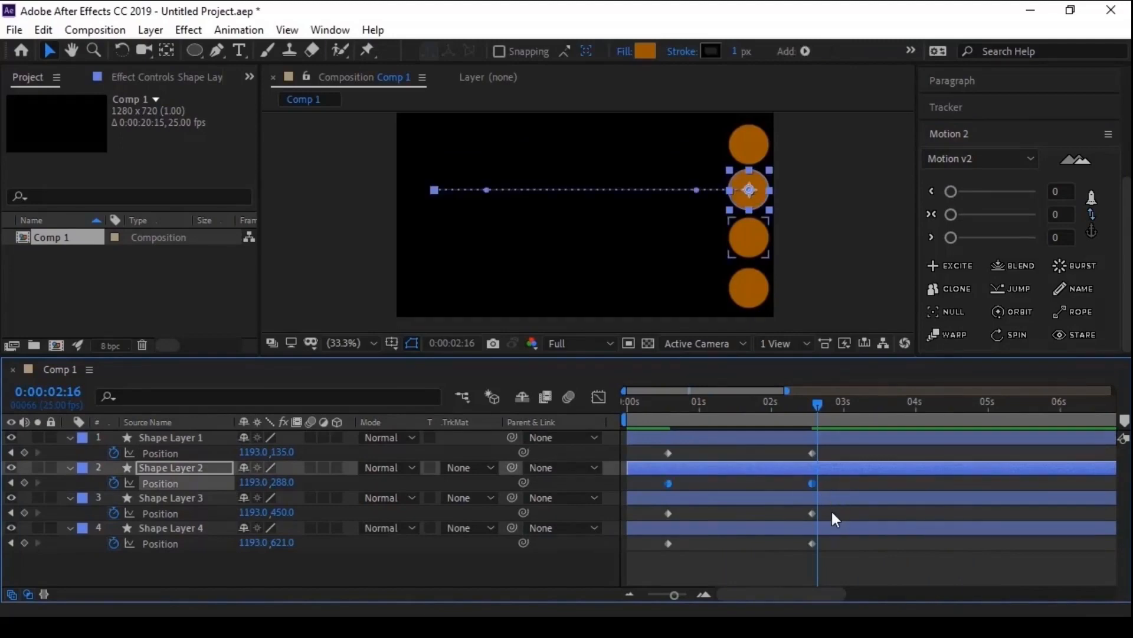
- Apply Motion 2's two-way ease at 0 to Shape Layer 3's Position keyframes and its last ease (>) at 0 to Shape Layer 4's
drag(831, 511, 654, 518)
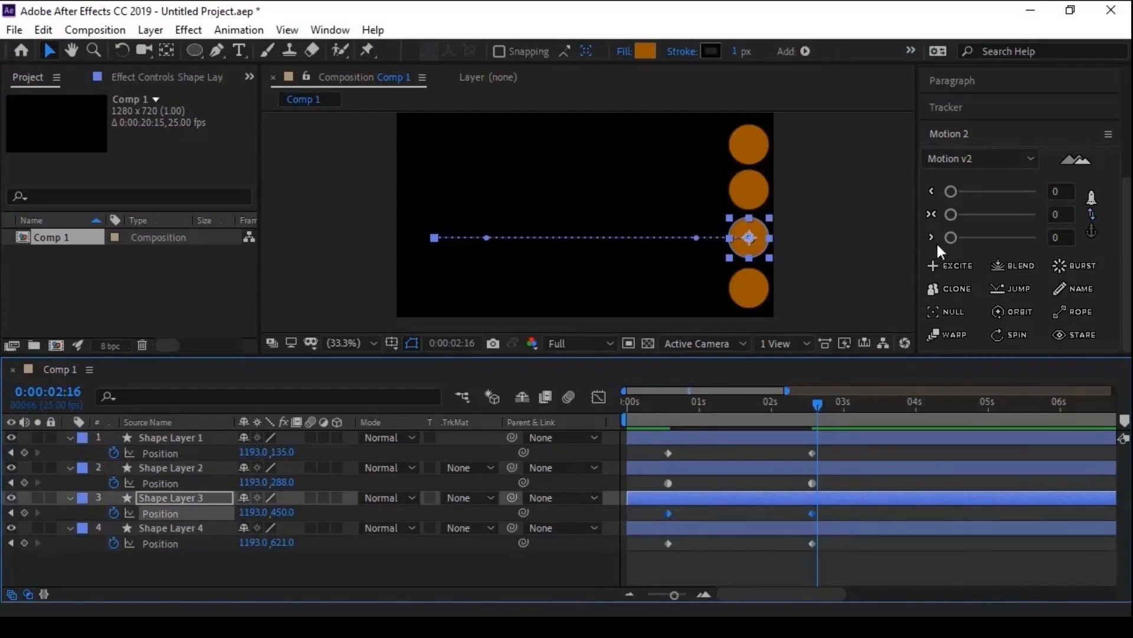
click(952, 213)
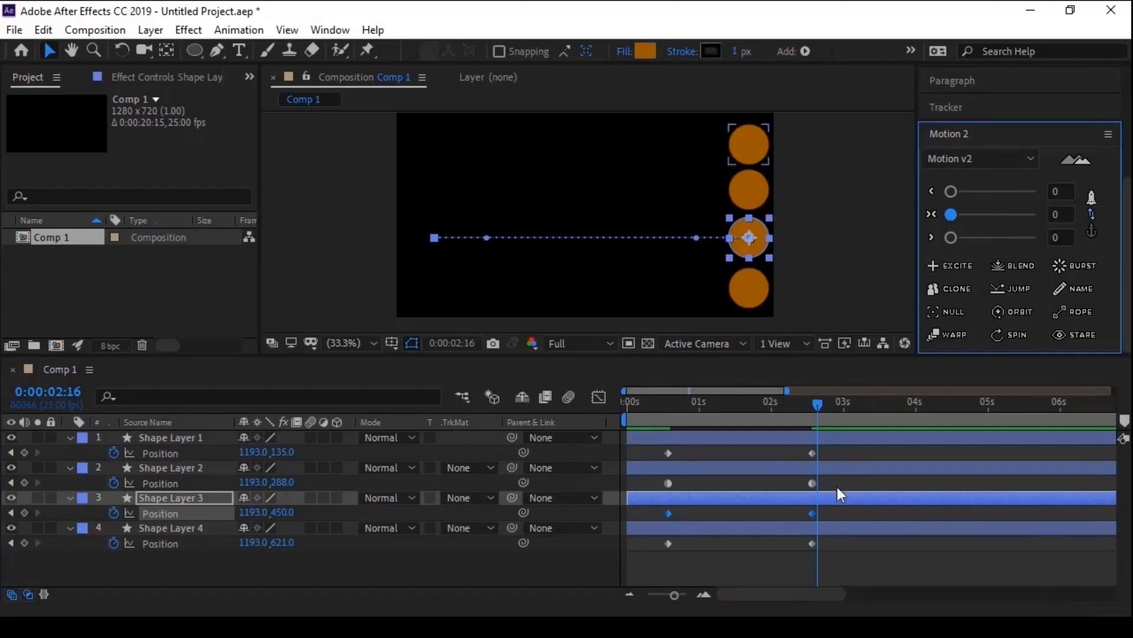
drag(827, 540, 670, 564)
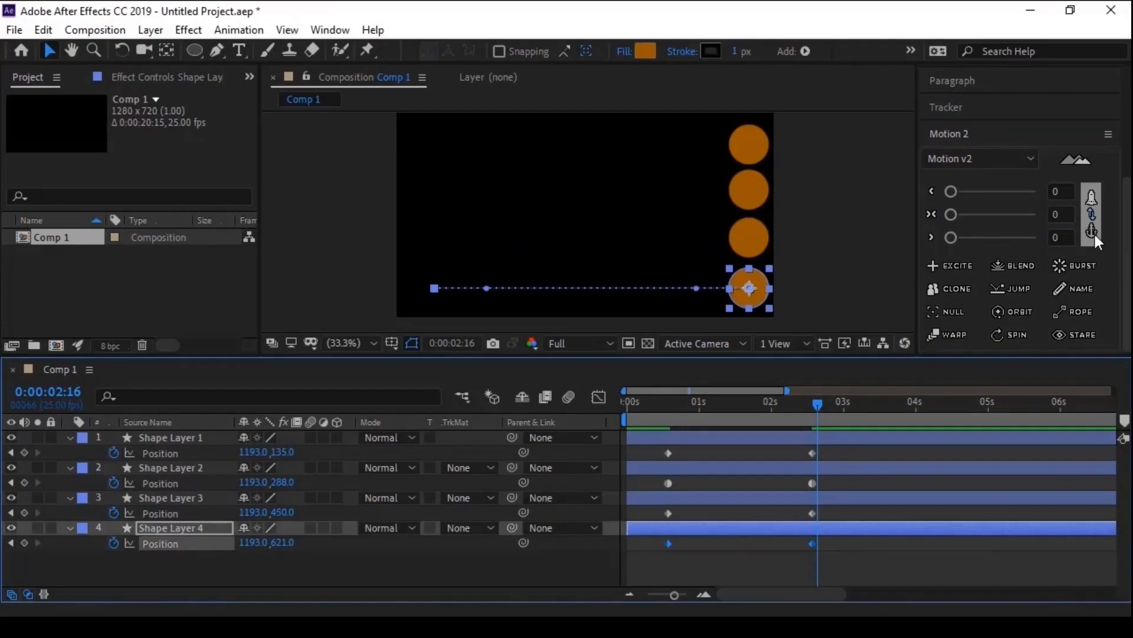
click(950, 237)
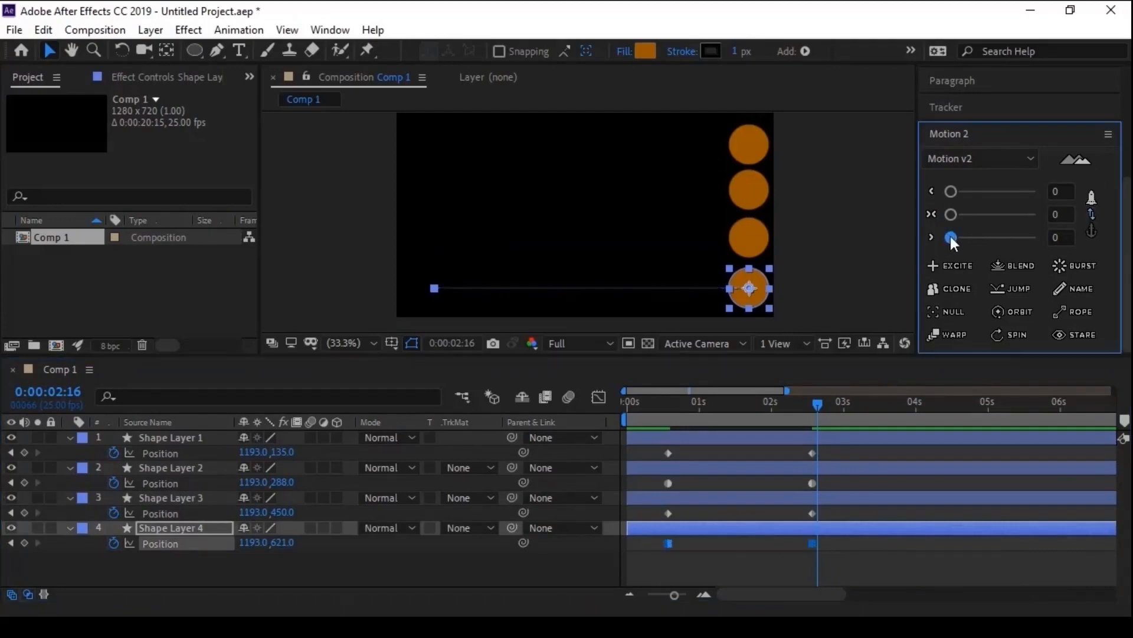
- Scrub repeatedly between the Position keyframes to compare the four circles' motion, leaving the playhead at 0:00:02:15
click(787, 555)
mouse_move(678, 413)
mouse_down()
mouse_move(656, 408)
mouse_move(755, 410)
mouse_up()
click(762, 531)
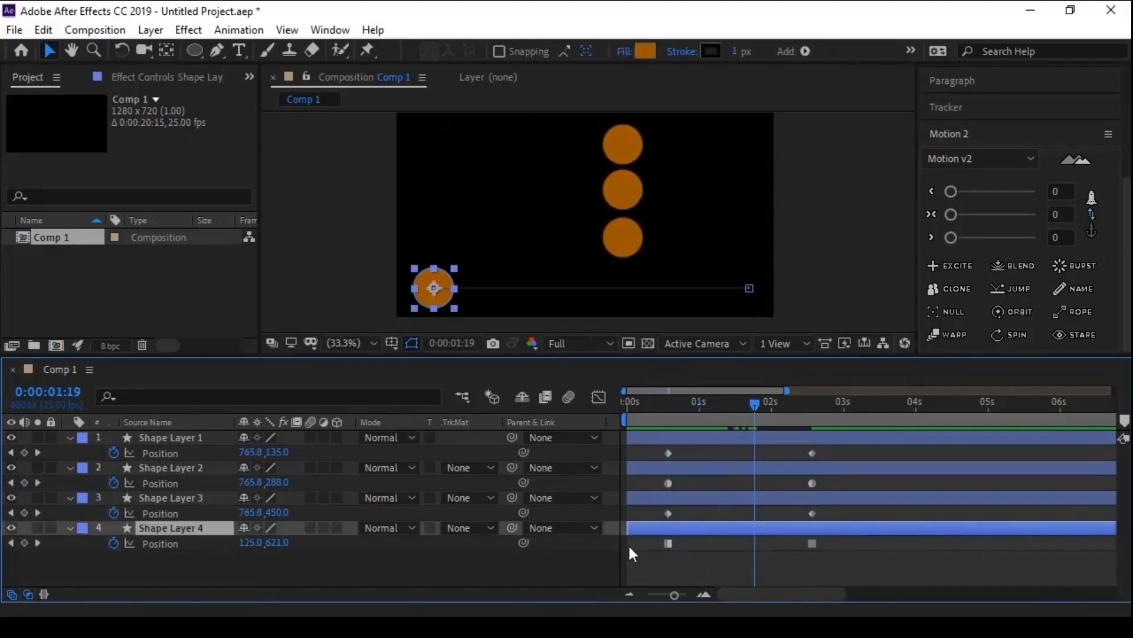
drag(666, 399, 746, 414)
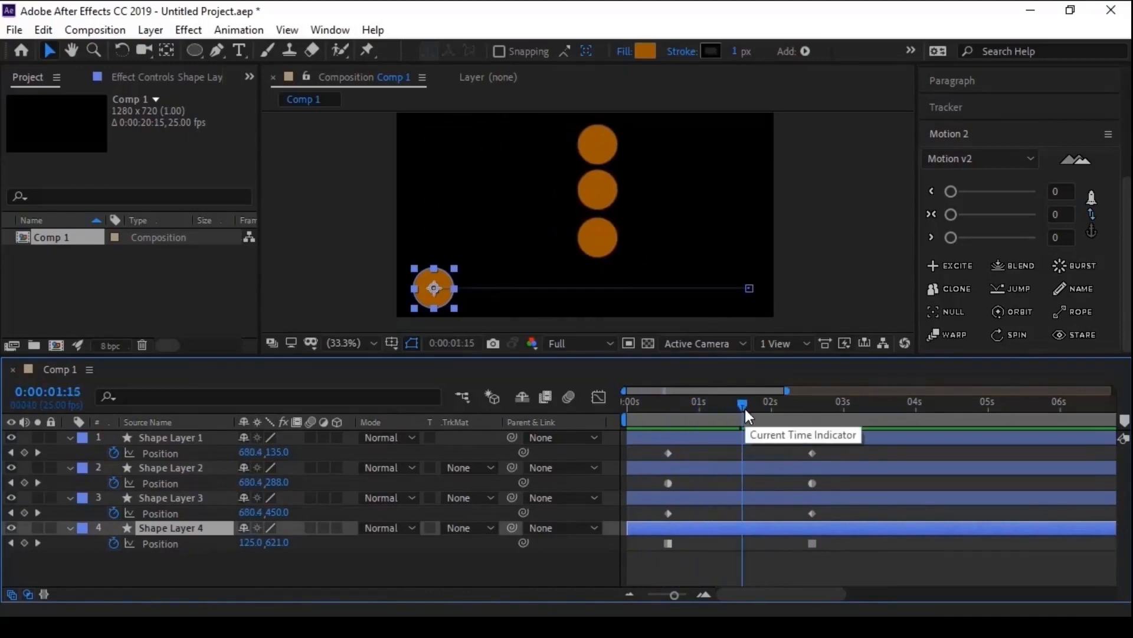
drag(663, 405, 814, 431)
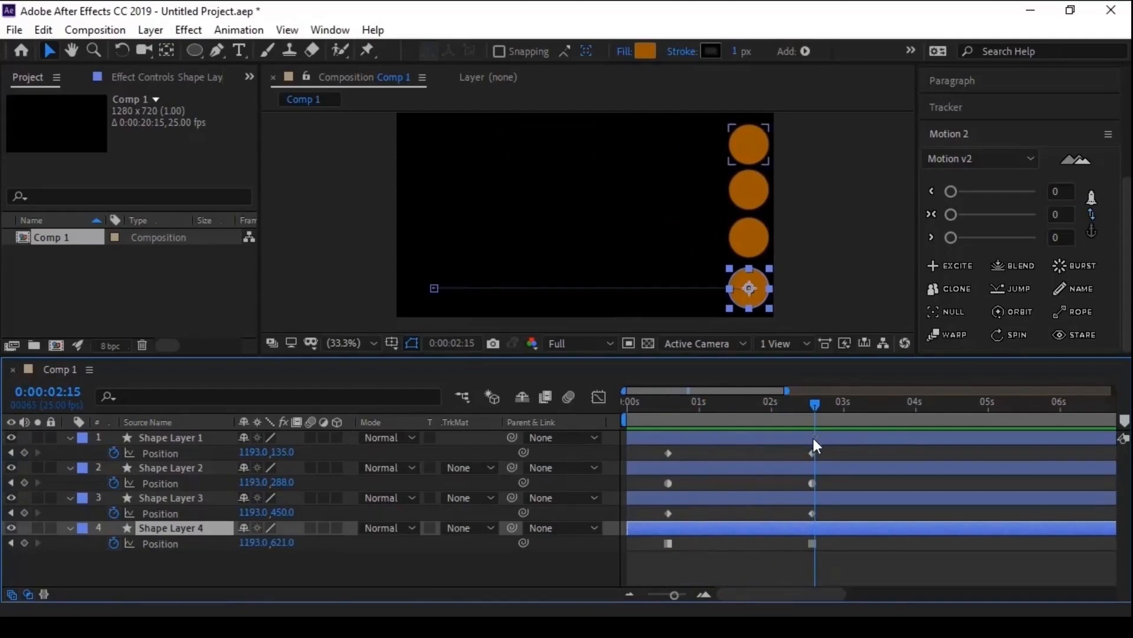
- Raise Motion 2's first ease (<) on Shape Layer 2's Position keyframes in stages to 15, 54 and finally 100
drag(834, 474, 630, 497)
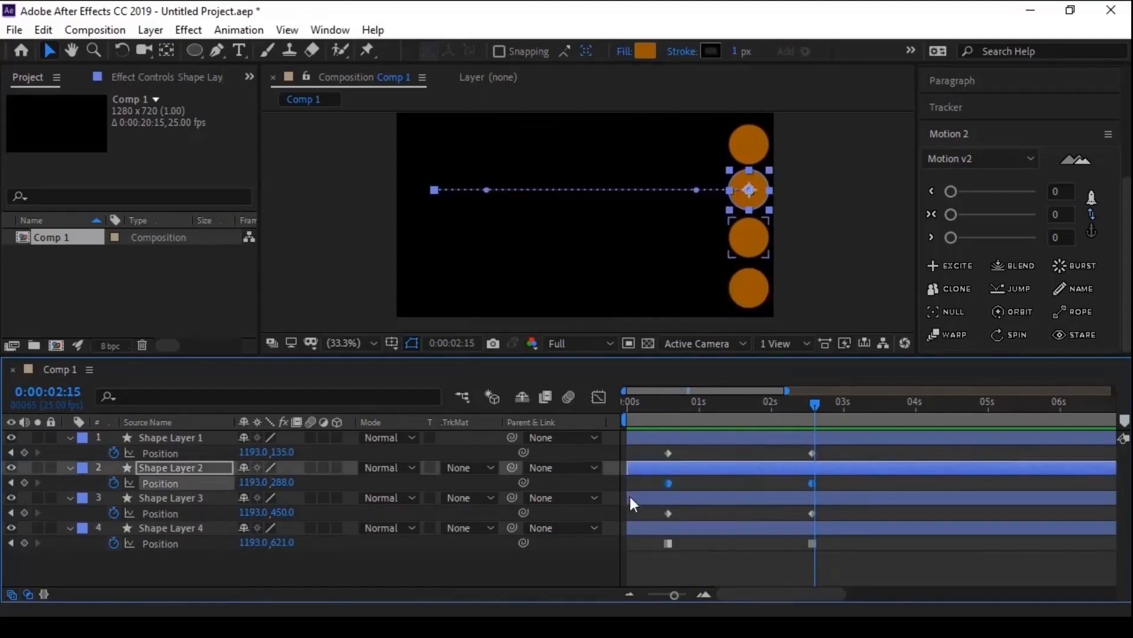
drag(951, 191, 964, 193)
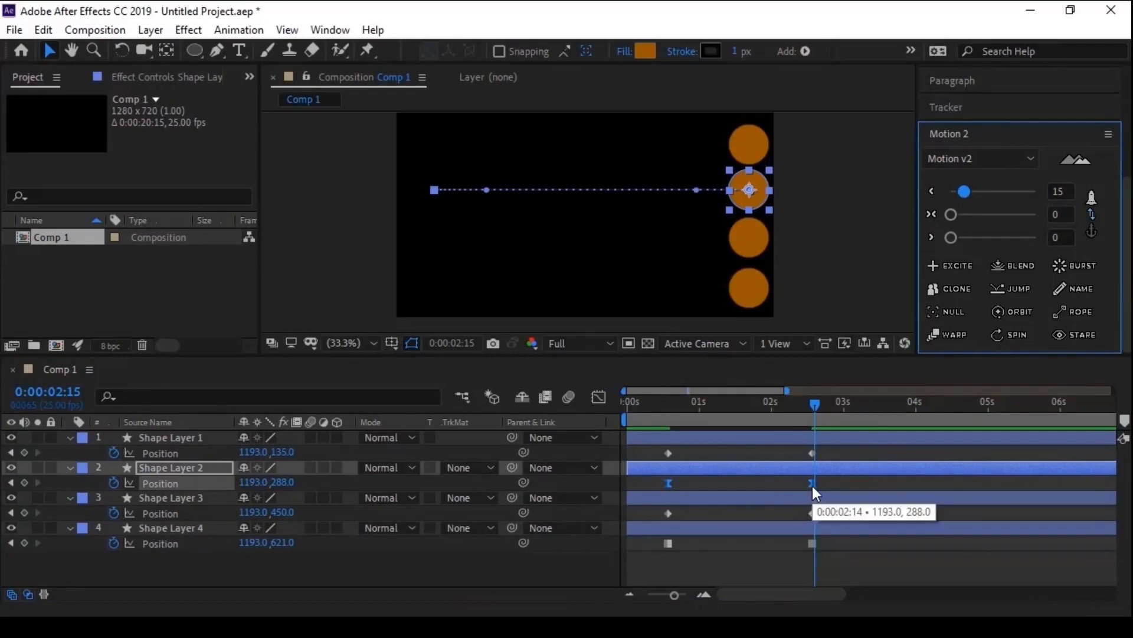
click(961, 188)
drag(965, 189, 1000, 193)
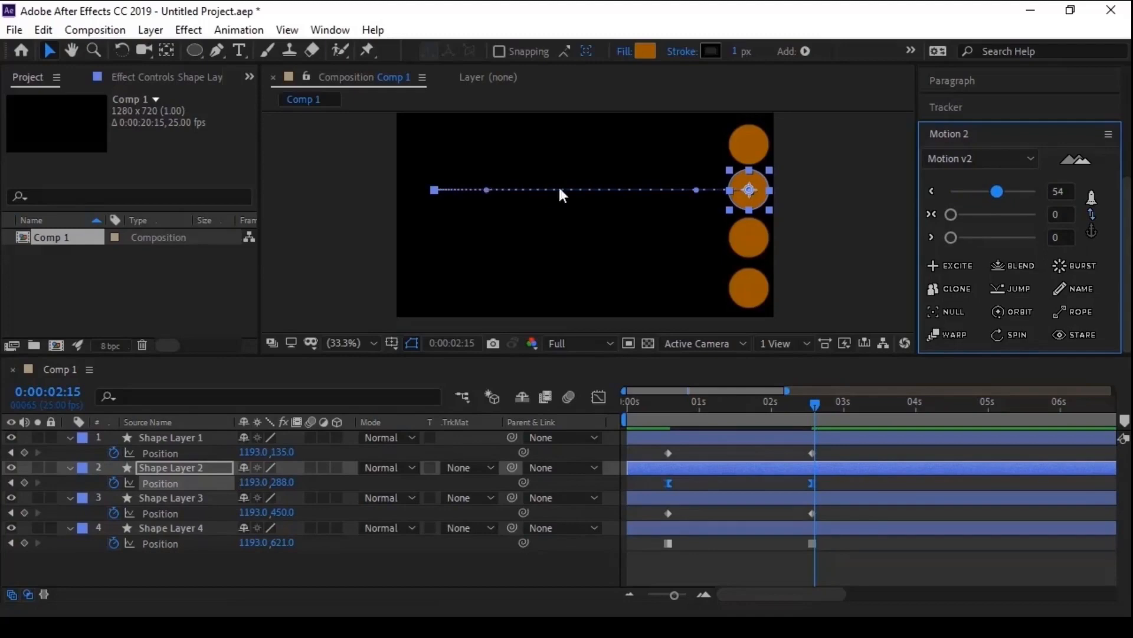
drag(997, 190, 1035, 193)
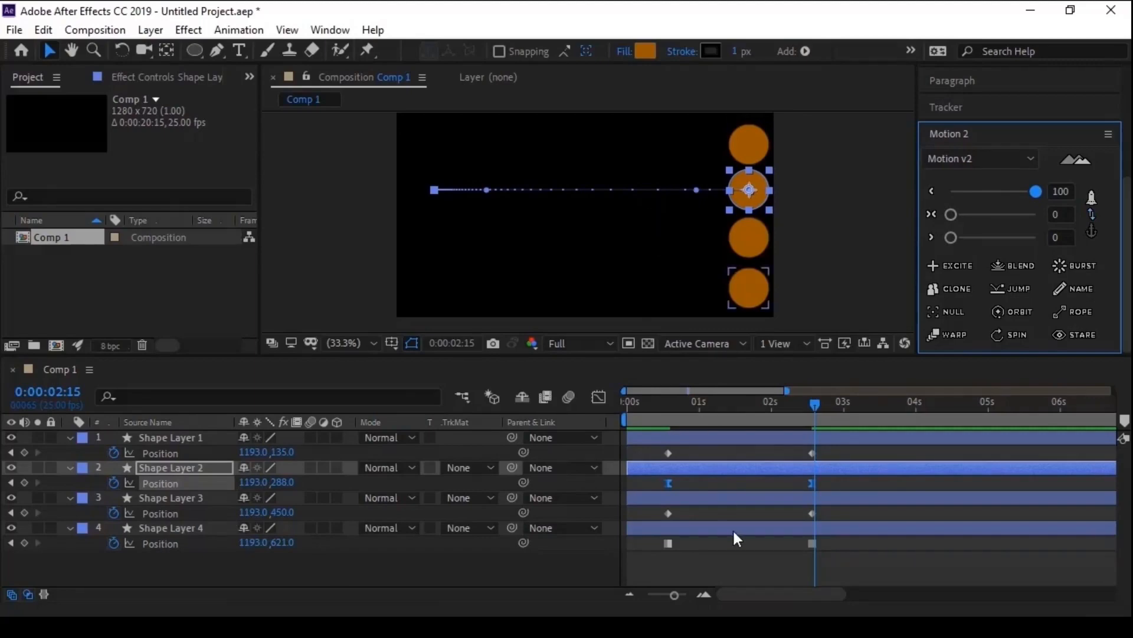
- Set Motion 2's two-way ease to 100 on Shape Layer 3's Position keyframes and its last ease (>) to 100 on Shape Layer 4's
drag(827, 507, 642, 514)
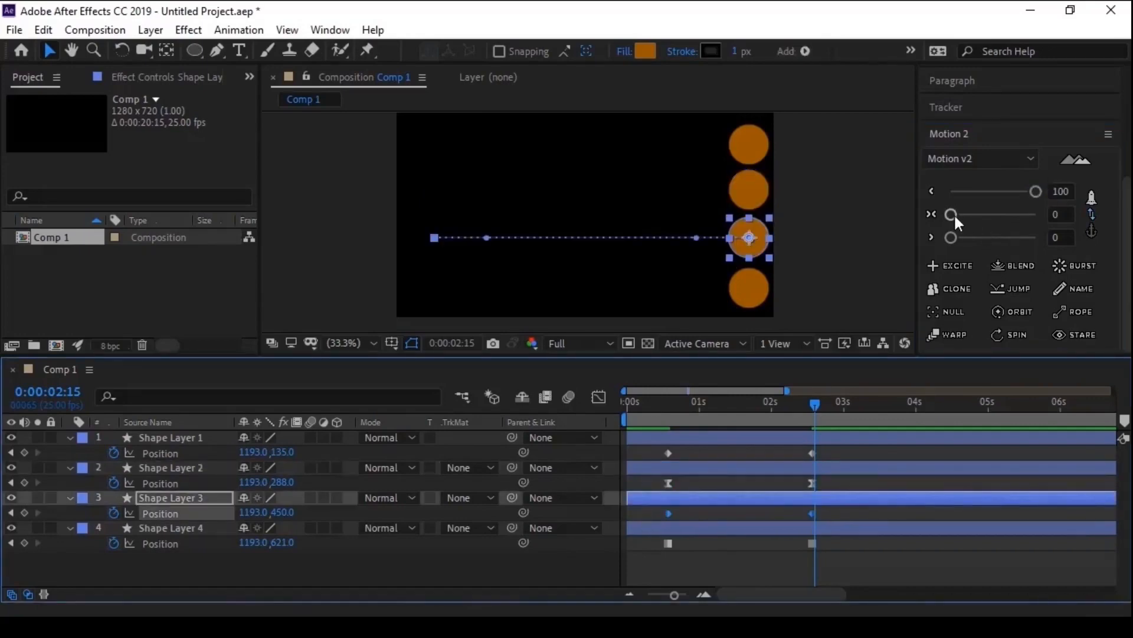
drag(951, 213, 1026, 221)
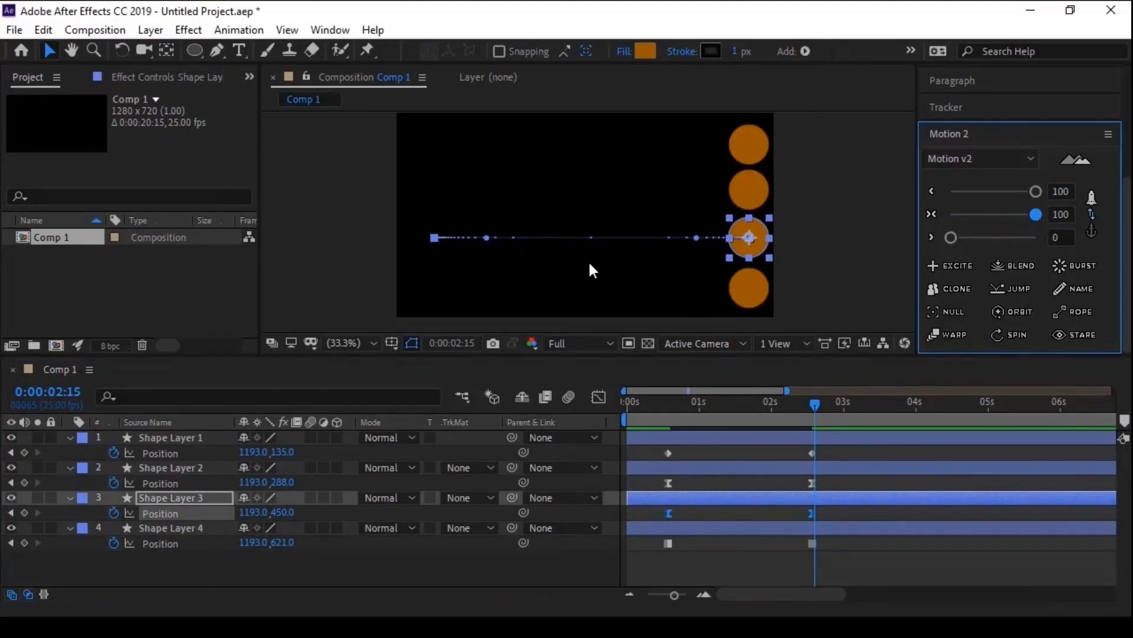
drag(834, 538, 636, 559)
click(1009, 237)
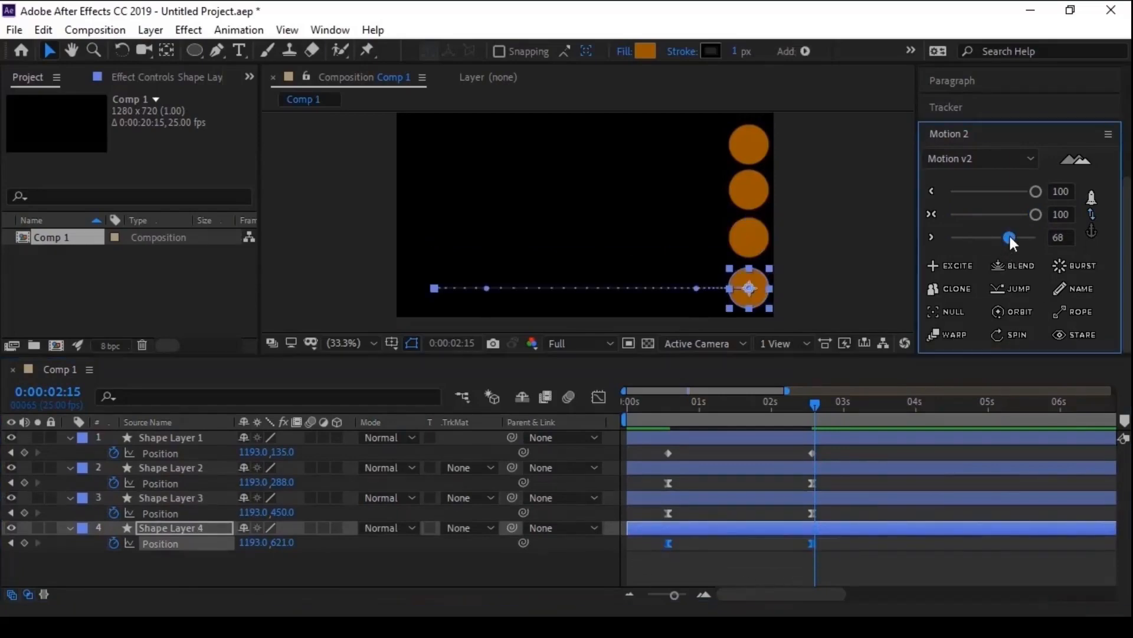
drag(1014, 235, 1033, 236)
- Scrub through the eased movement of all four circles and park the playhead at 0:00:02:01
drag(663, 410, 812, 438)
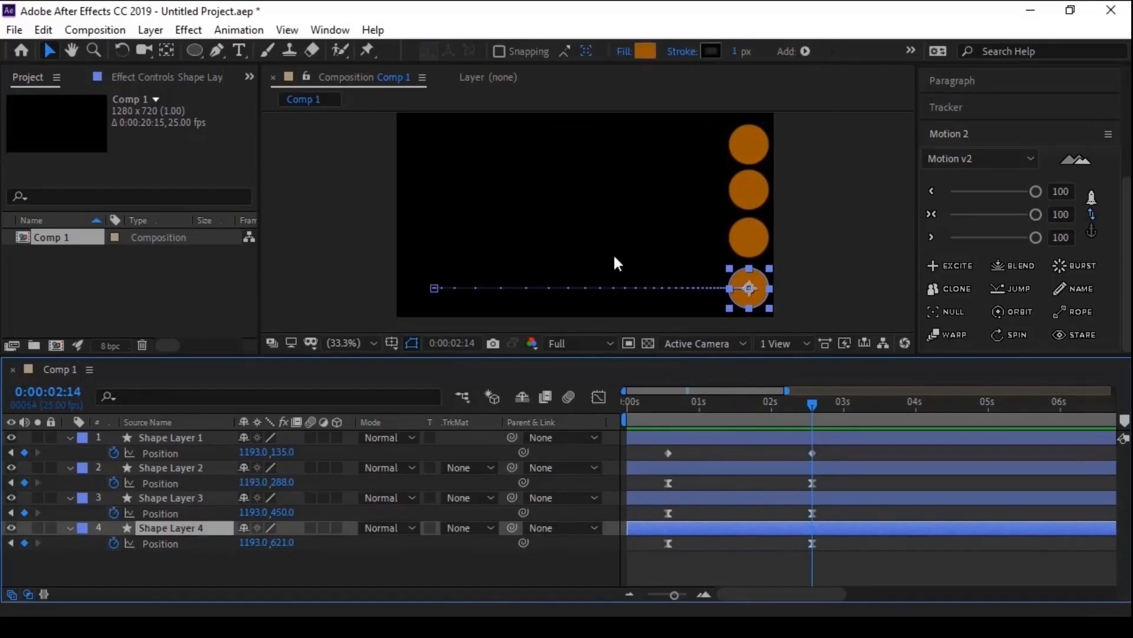
scroll(614, 253, up, 3)
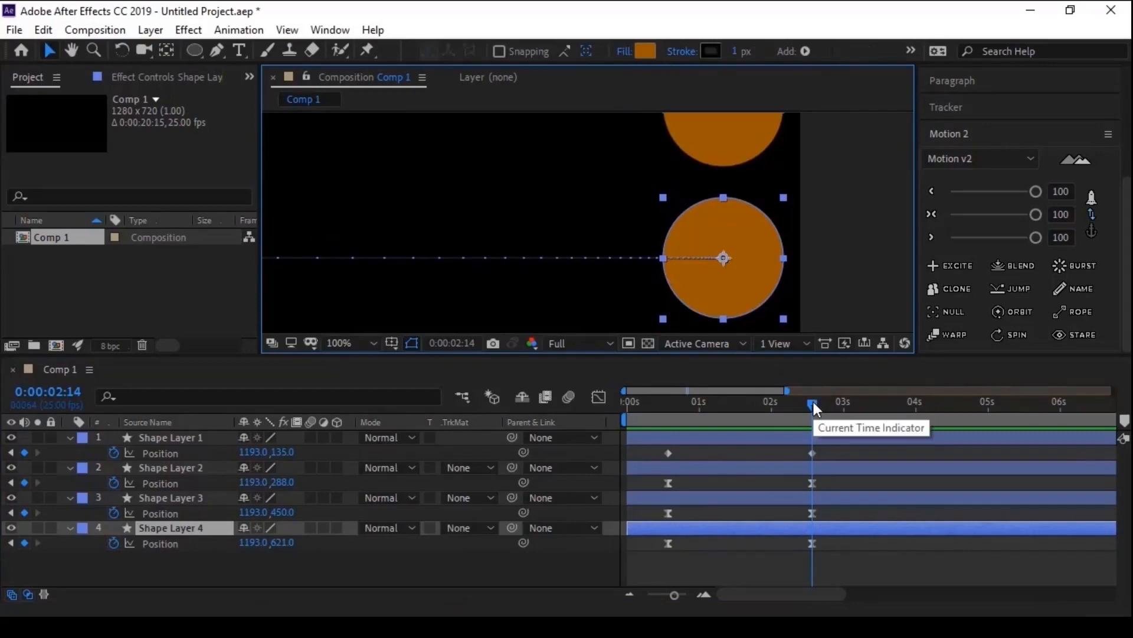
drag(814, 405, 775, 405)
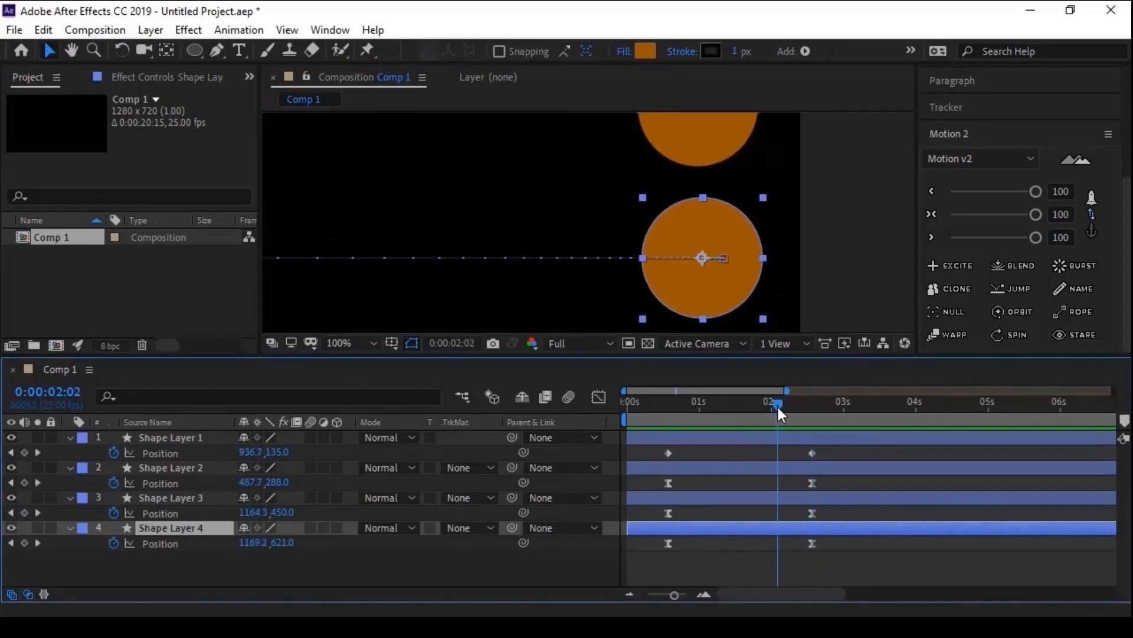
- Try to move Shape Layer 4's anchor point above and below its centre with the Pan Behind tool, undoing each move
click(166, 50)
drag(699, 257, 700, 214)
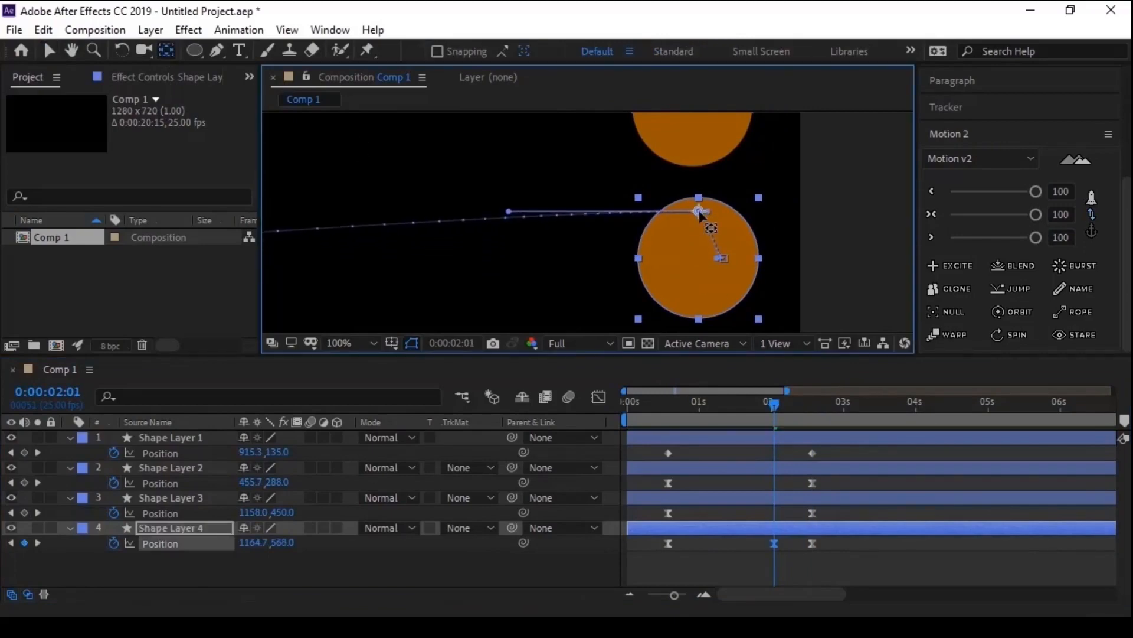
key(ctrl+z)
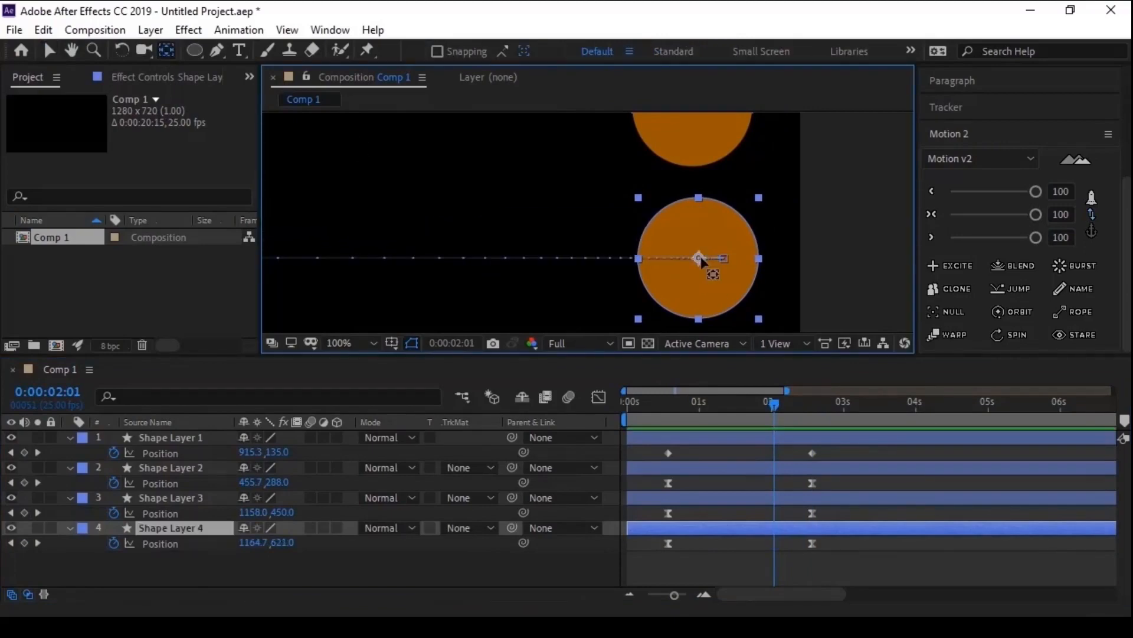
drag(701, 256, 702, 324)
key(ctrl+z)
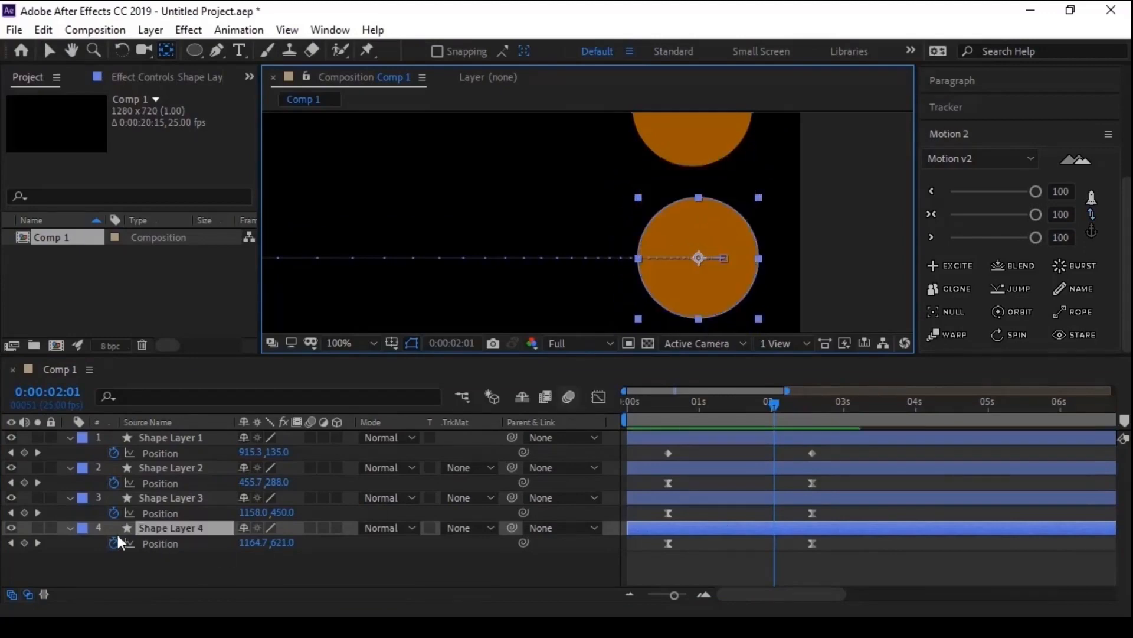
- Reveal only Shape Layer 4's Anchor Point property, try a different X value for it and undo the change
click(157, 529)
key(a)
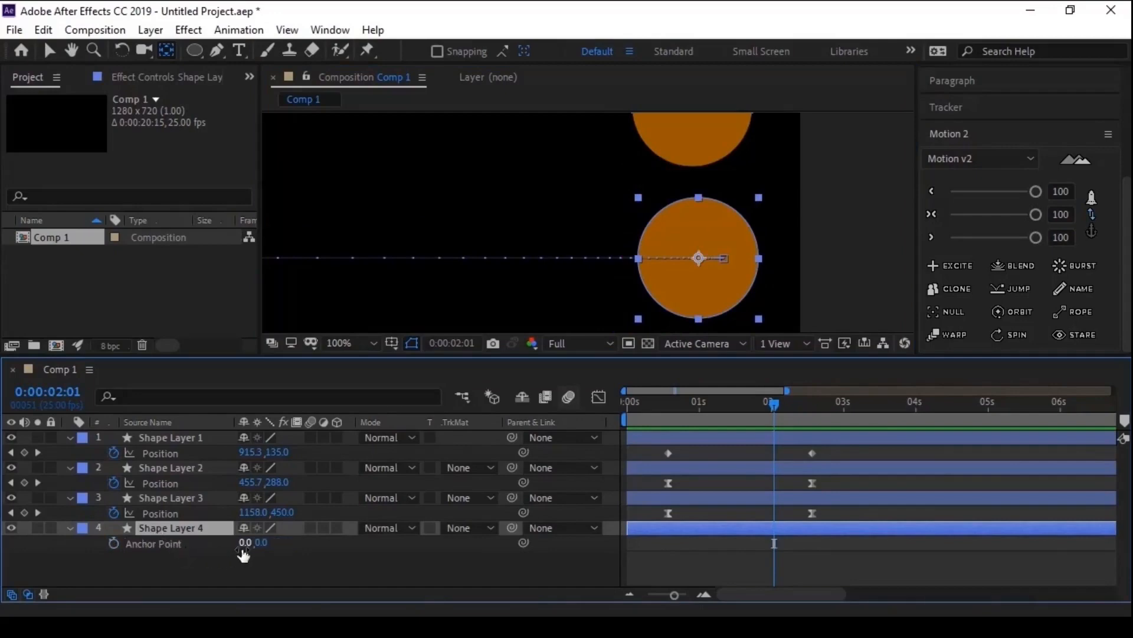
drag(245, 552, 231, 549)
key(ctrl+z)
- Try to shift Shape Layer 4's anchor point to about -5.7, -75.9 with the Pan Behind tool, and undo it
click(166, 51)
drag(699, 258, 697, 222)
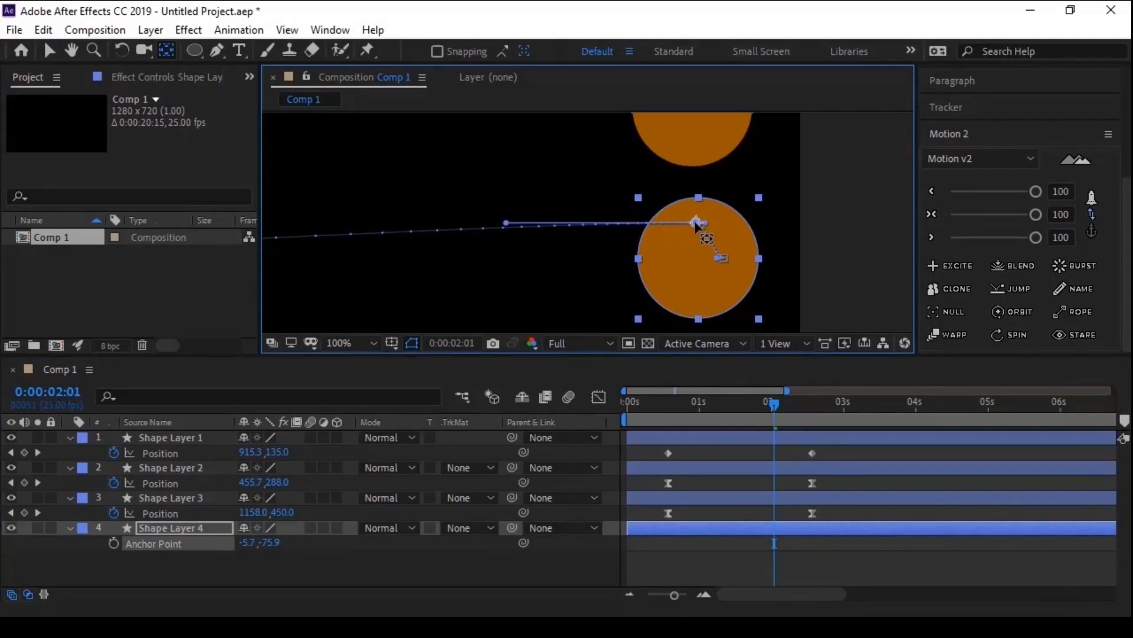
key(ctrl+z)
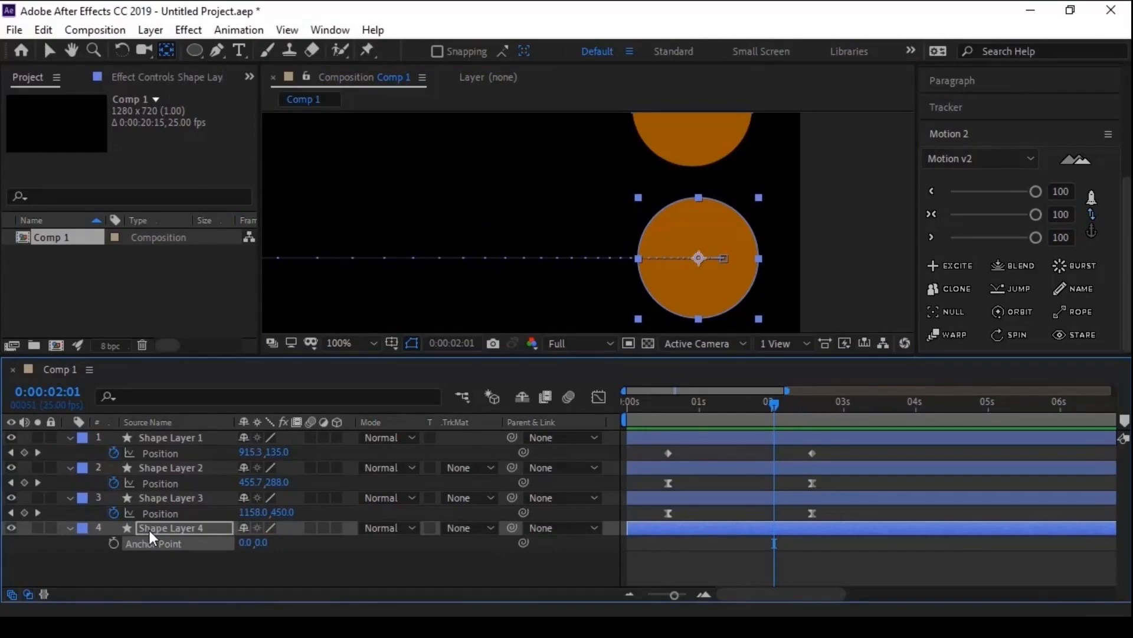
- Show Shape Layer 4's Position alongside its Anchor Point, and try moving the anchor point off-centre with the Pan Behind tool, undoing it
key(shift+p)
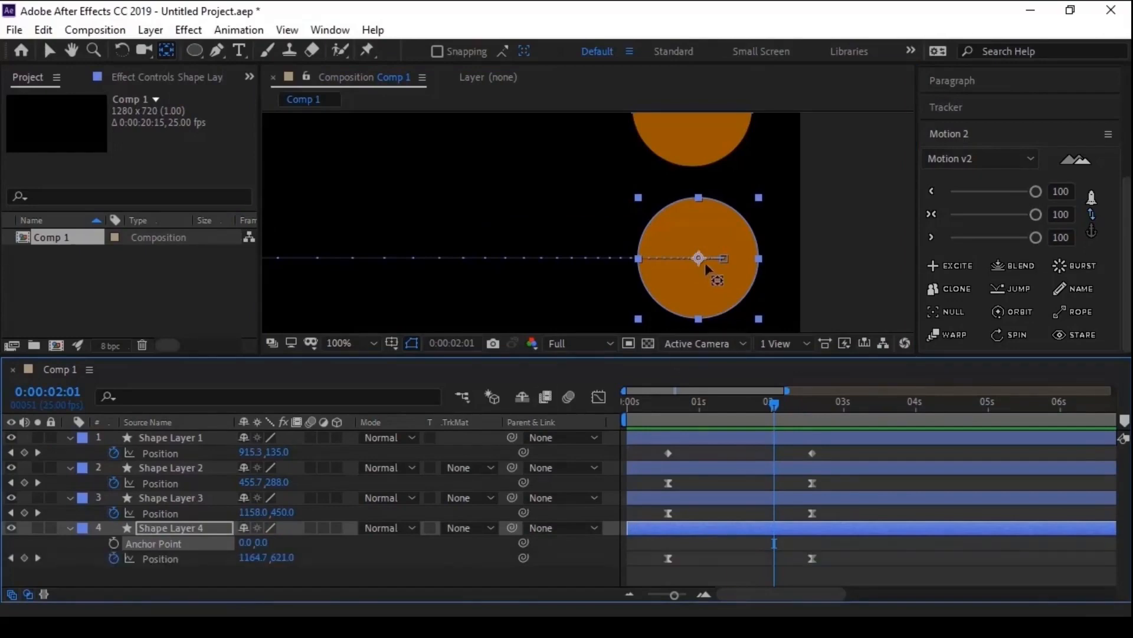
mouse_move(703, 259)
mouse_down()
mouse_move(711, 251)
mouse_move(688, 243)
mouse_move(734, 281)
mouse_move(721, 246)
mouse_up()
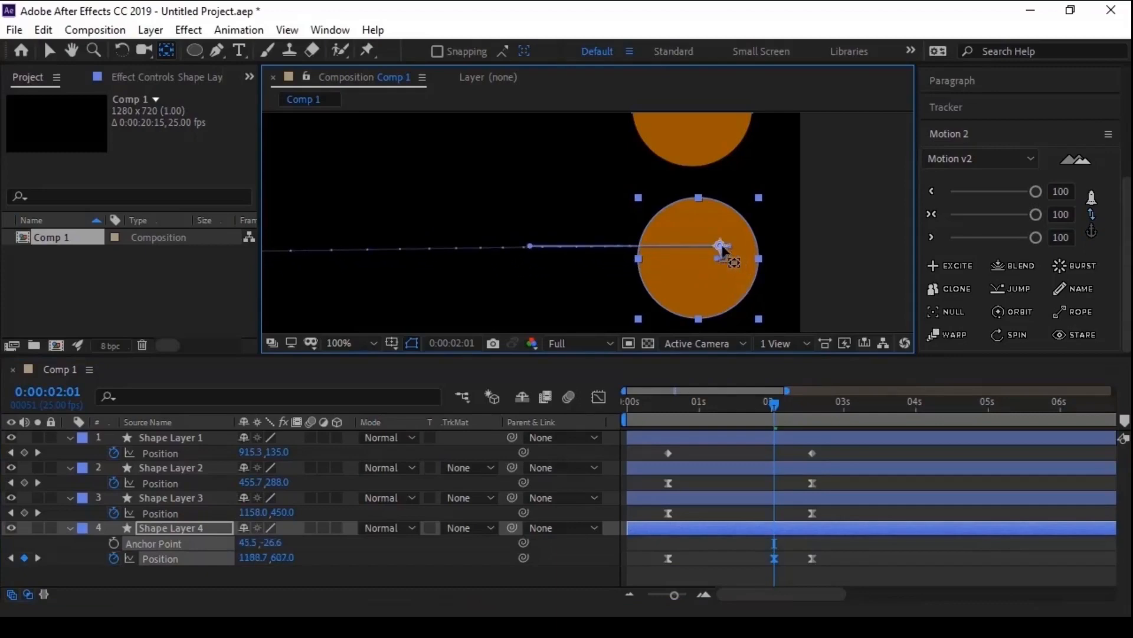
key(ctrl+z)
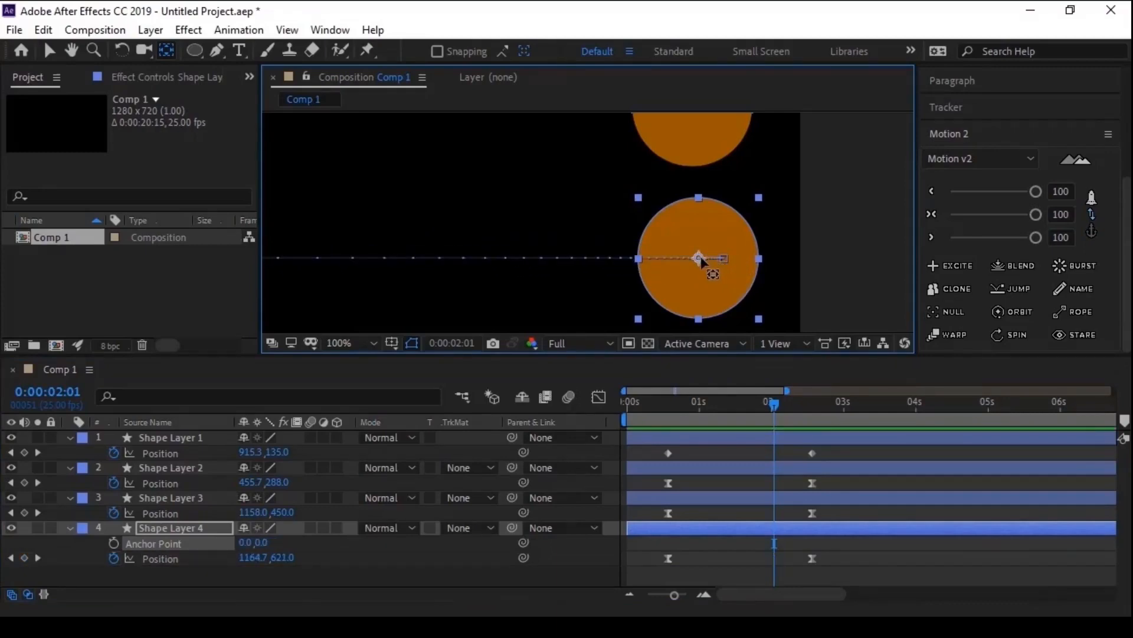
mouse_move(701, 259)
mouse_down()
mouse_move(711, 274)
mouse_move(724, 260)
mouse_move(673, 255)
mouse_move(691, 270)
mouse_up()
- Place Shape Layer 4's anchor point at its top centre with Motion 2's anchor grid, and scrub the movement to 0:00:01:21
click(1095, 207)
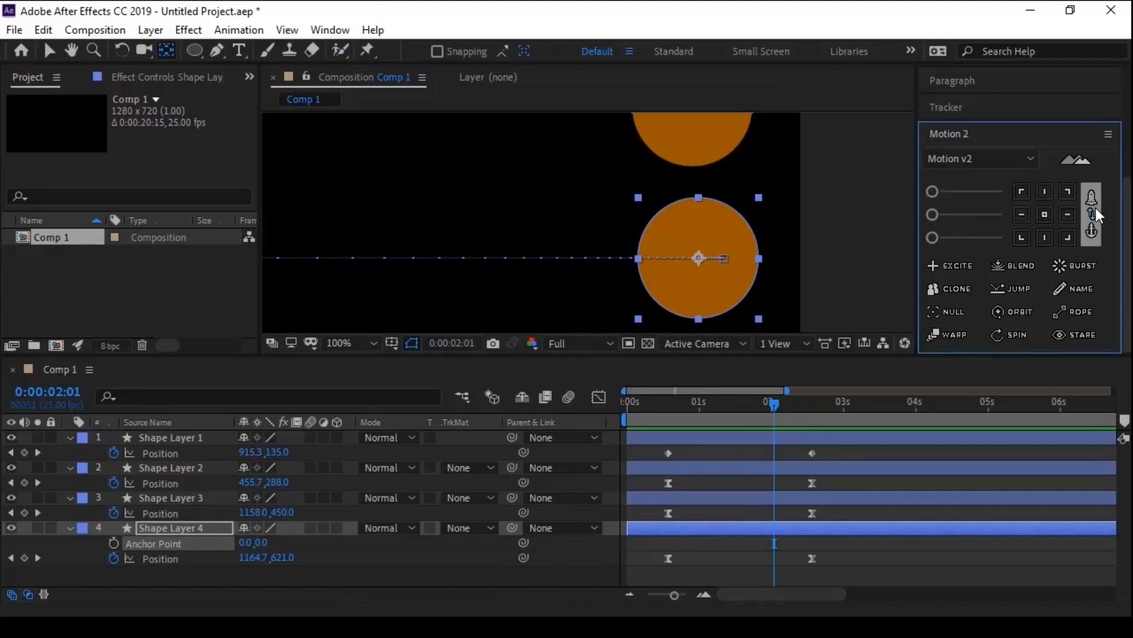
click(1041, 195)
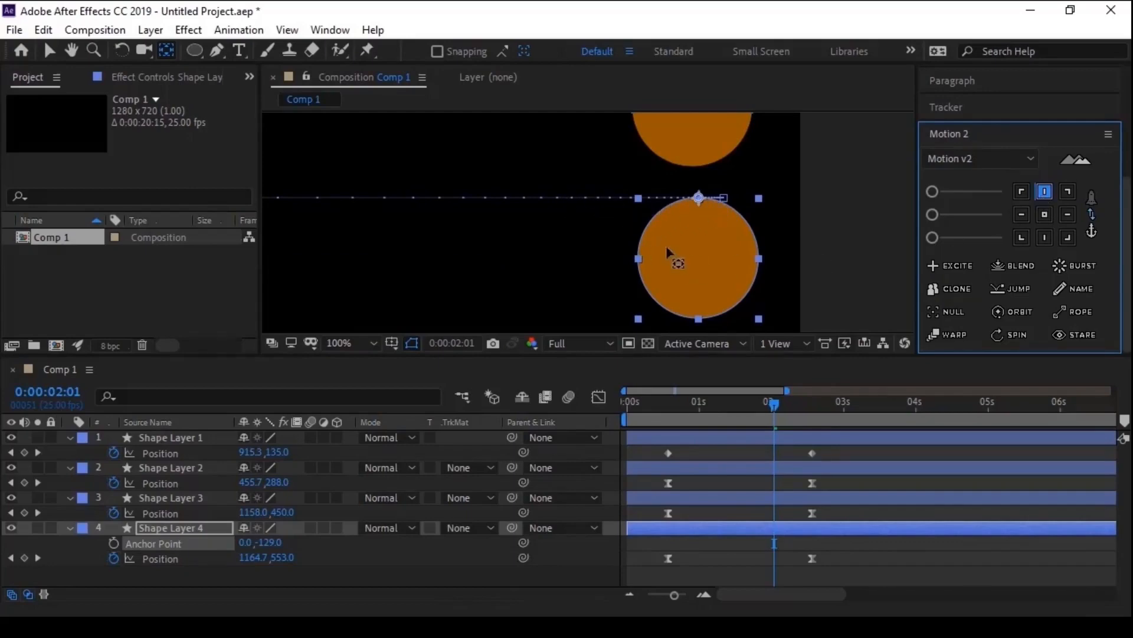
drag(777, 405, 730, 405)
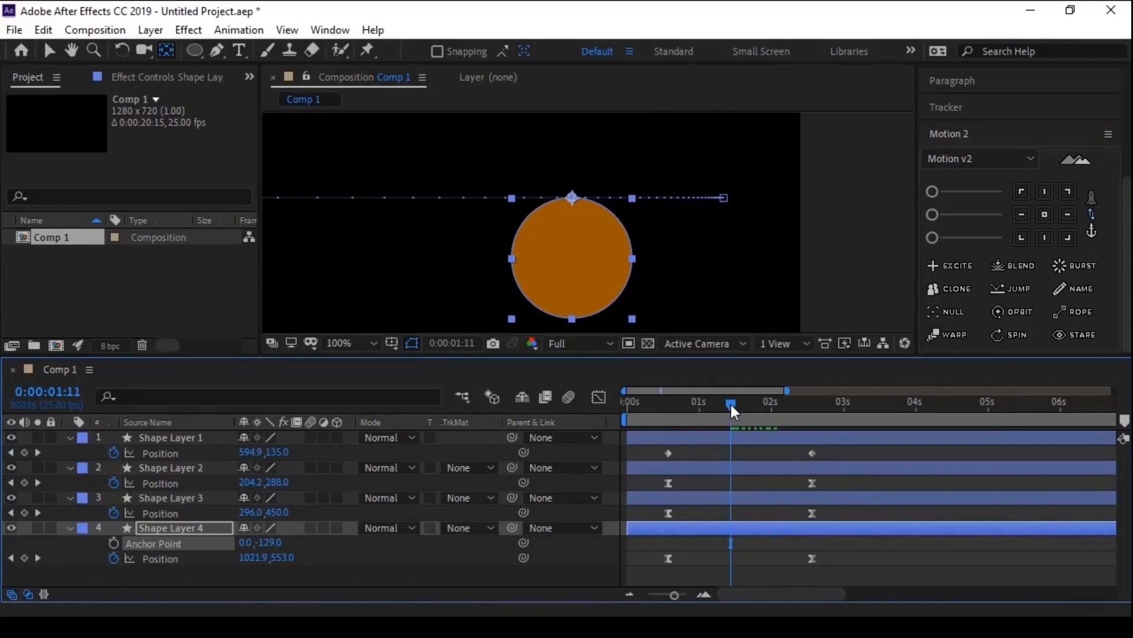
drag(731, 405, 759, 403)
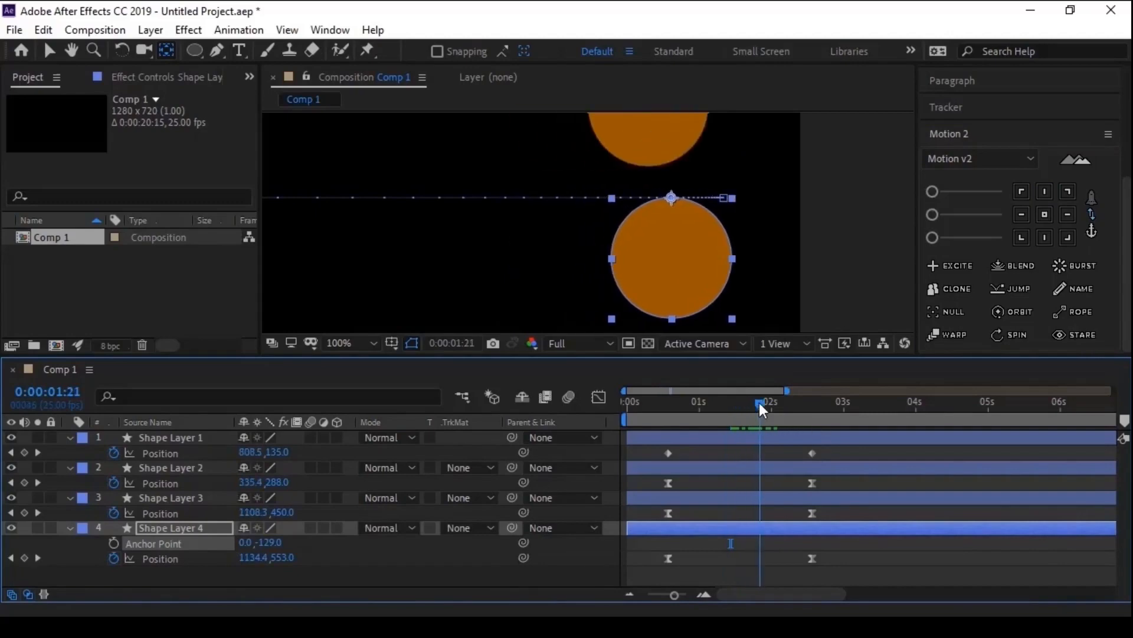
- Try to move Shape Layer 4's anchor point to the circle's bottom edge with the Pan Behind tool, and undo it
drag(671, 198, 673, 320)
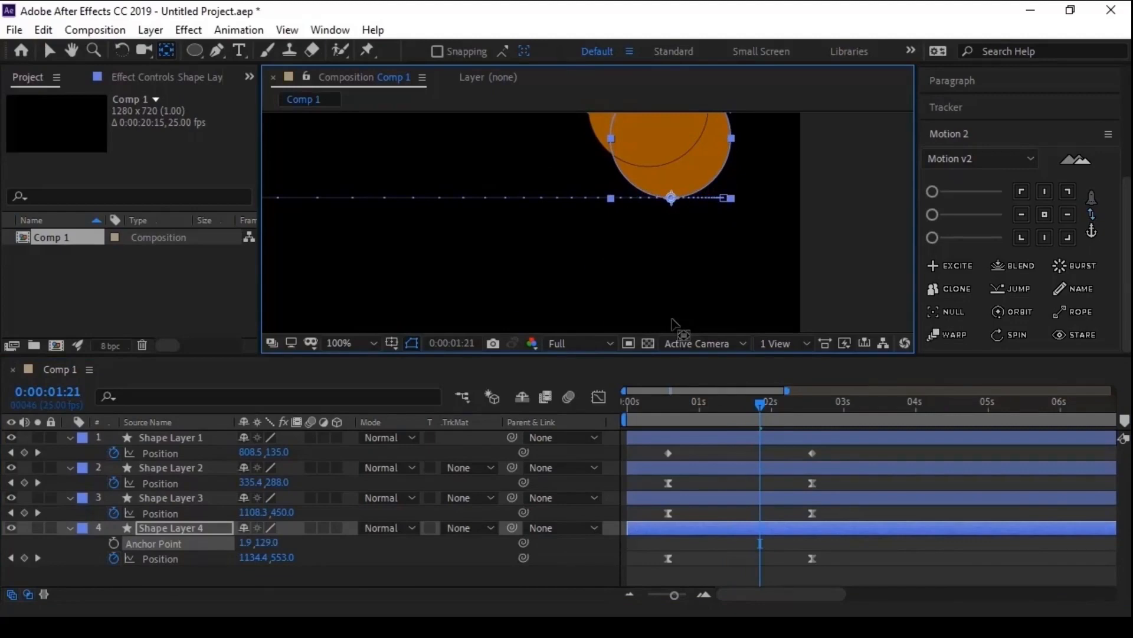
key(ctrl+z)
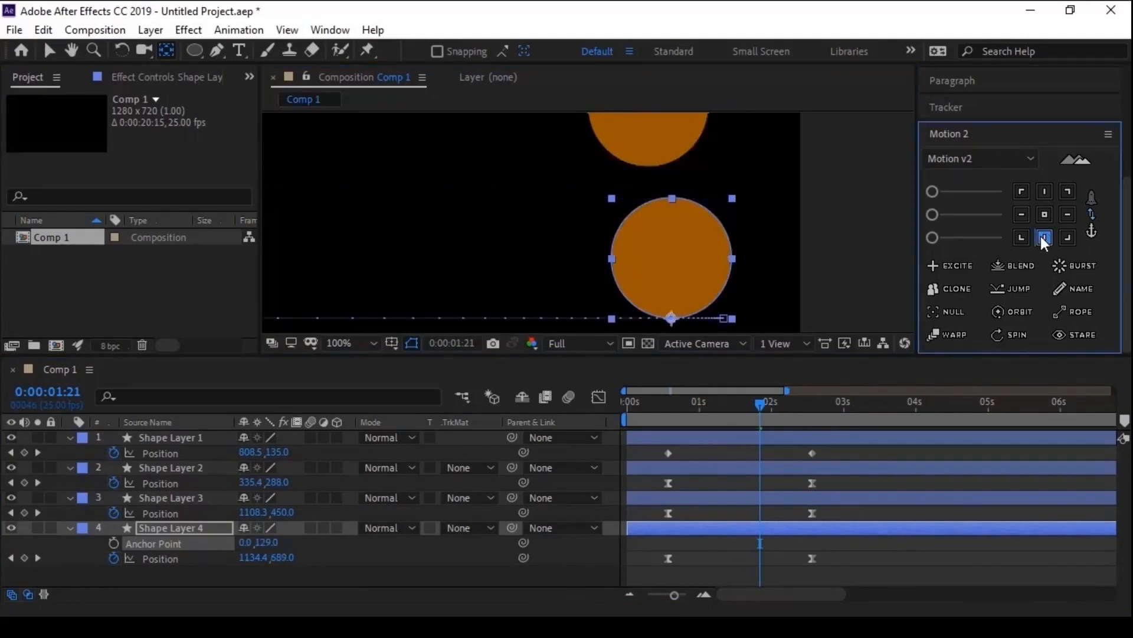
- Return Shape Layer 4's anchor point to its centre with Motion 2's anchor grid and switch back to the Selection tool
click(1045, 215)
scroll(668, 263, down, 3)
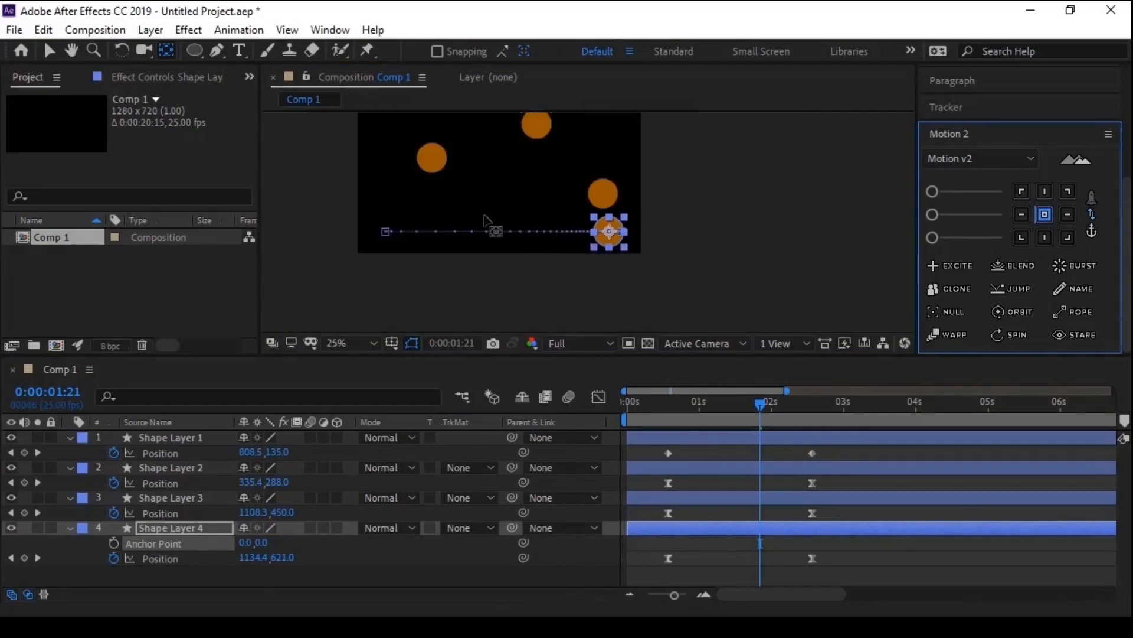
key(v)
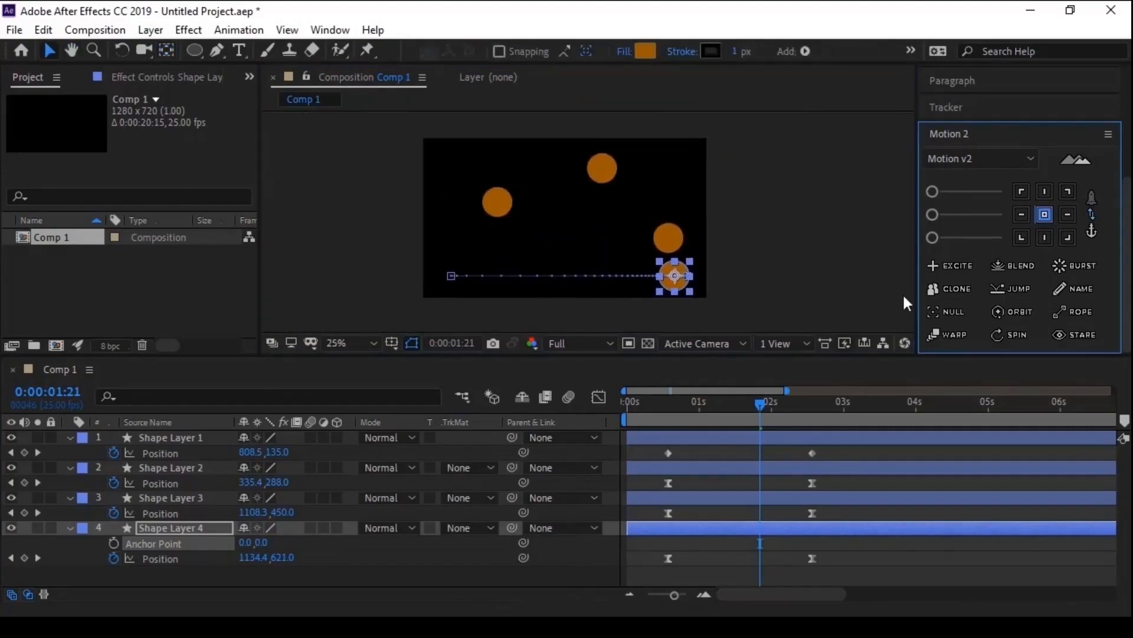
- Try a bottom-centre anchor point on all four shape layers at once with Motion 2, and return their anchors to the centre
shift+click(185, 437)
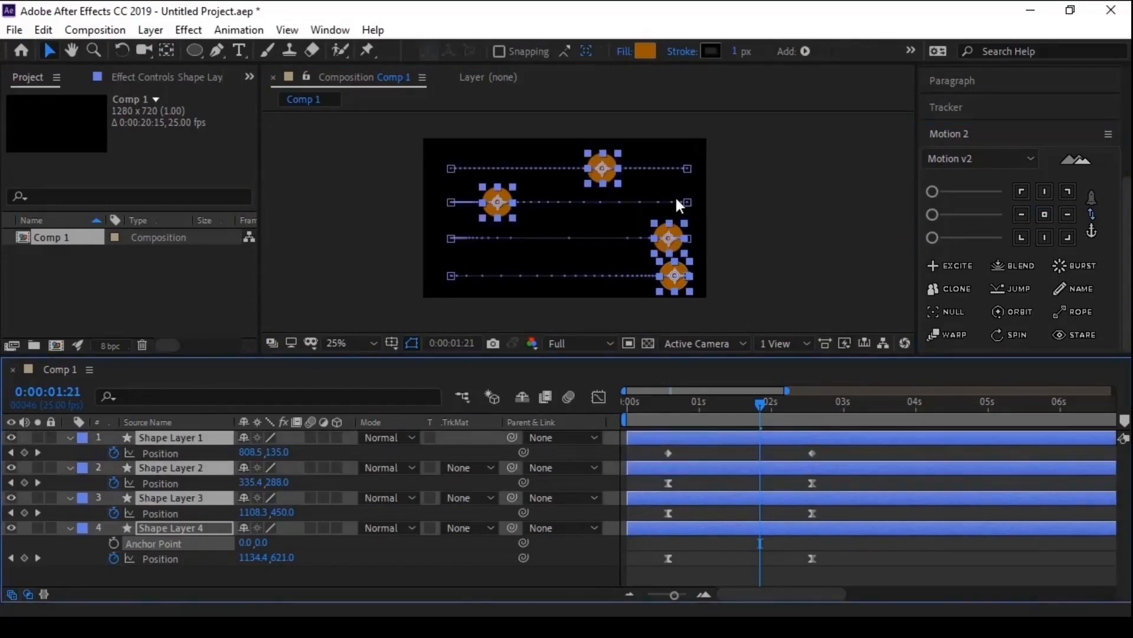
click(1045, 237)
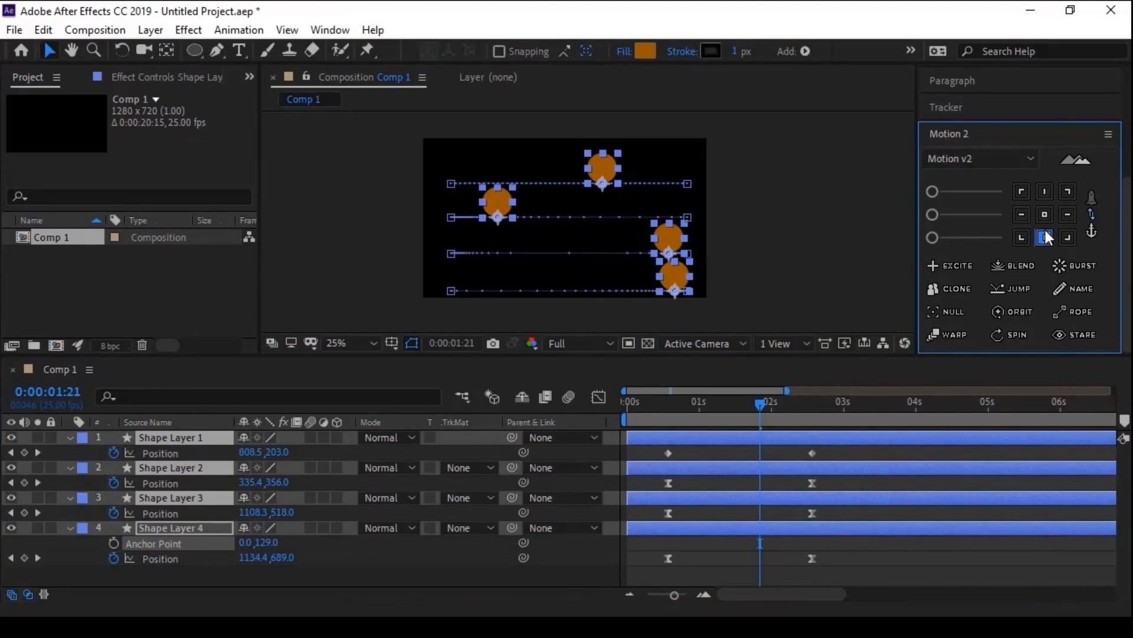
click(1044, 215)
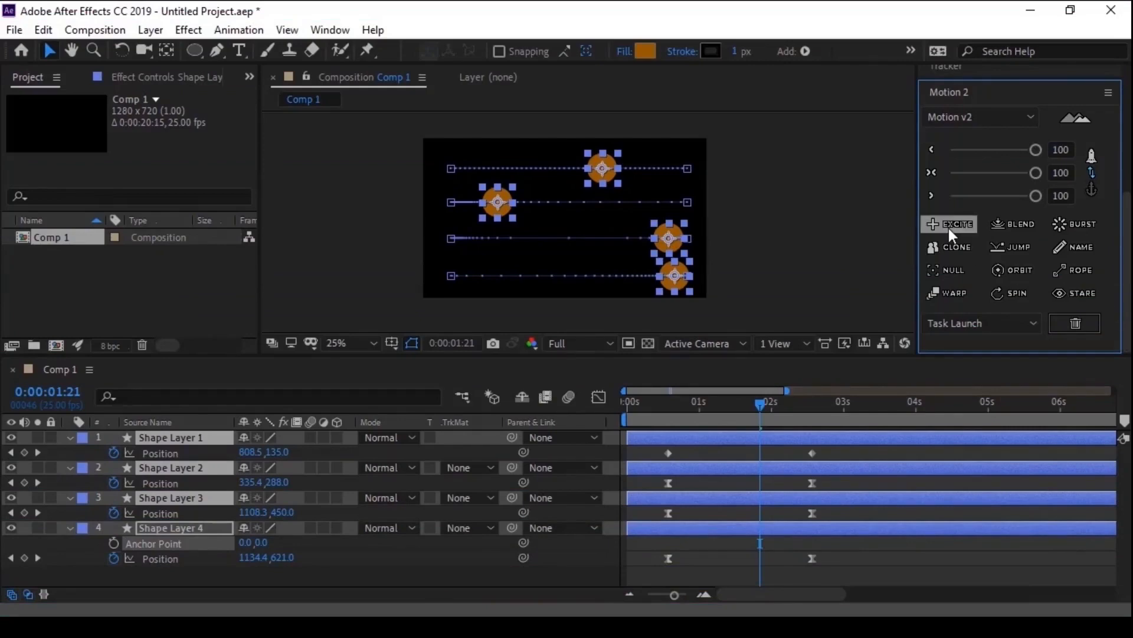
- Create a new 1280 x 720, 25 fps composition named Excite
click(108, 279)
click(56, 345)
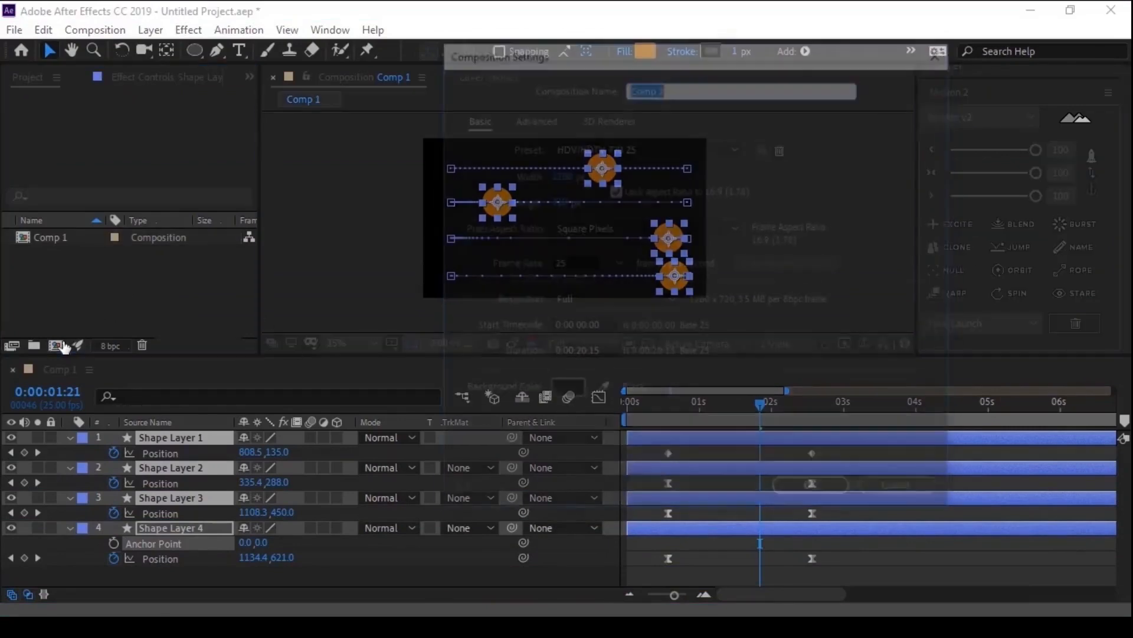
text(E)
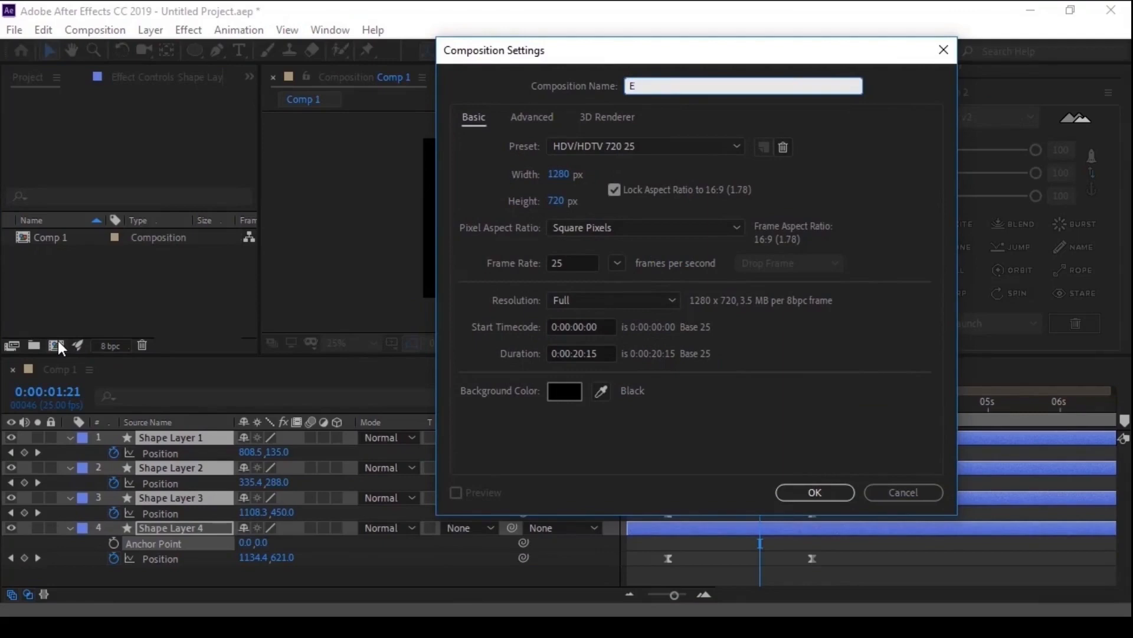
text(xcite)
key(Return)
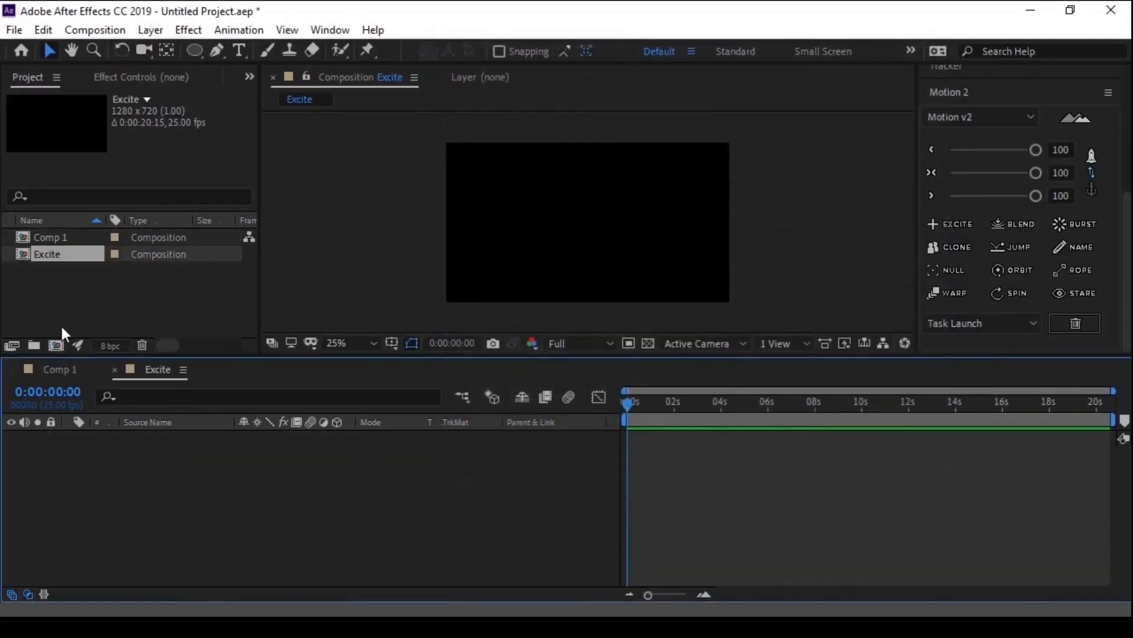
- Draw an orange circle in the Excite composition, centre its anchor point in the layer content, and centre the layer in view
click(199, 50)
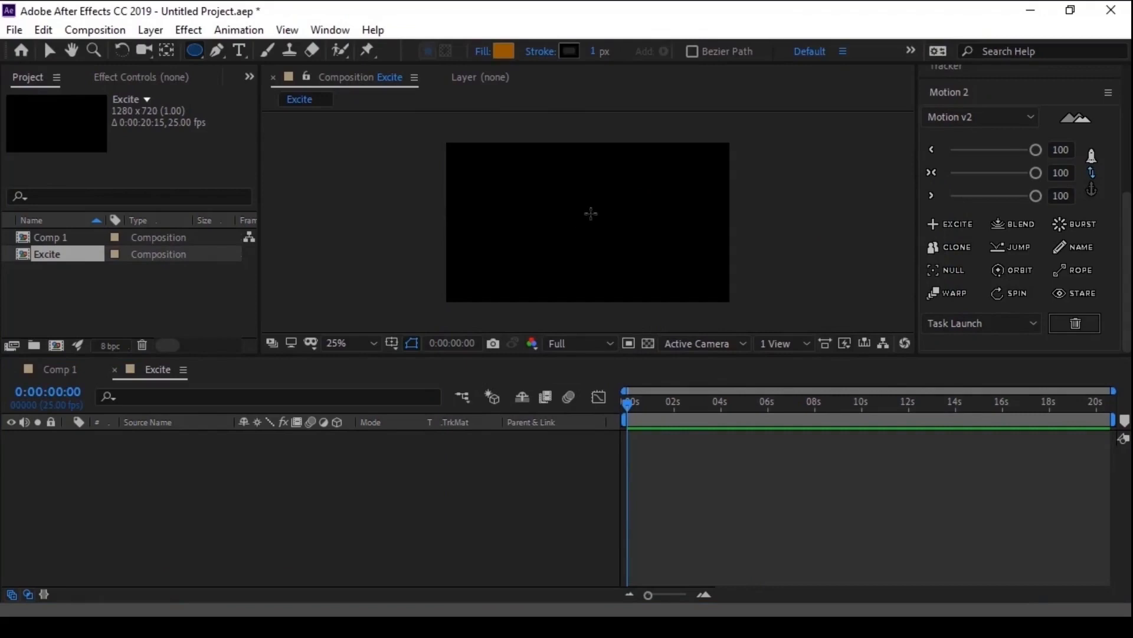
mouse_move(589, 213)
mouse_down()
mouse_move(612, 240)
mouse_move(604, 233)
mouse_up()
key(ctrl+alt+Home)
key(v)
right_click(604, 235)
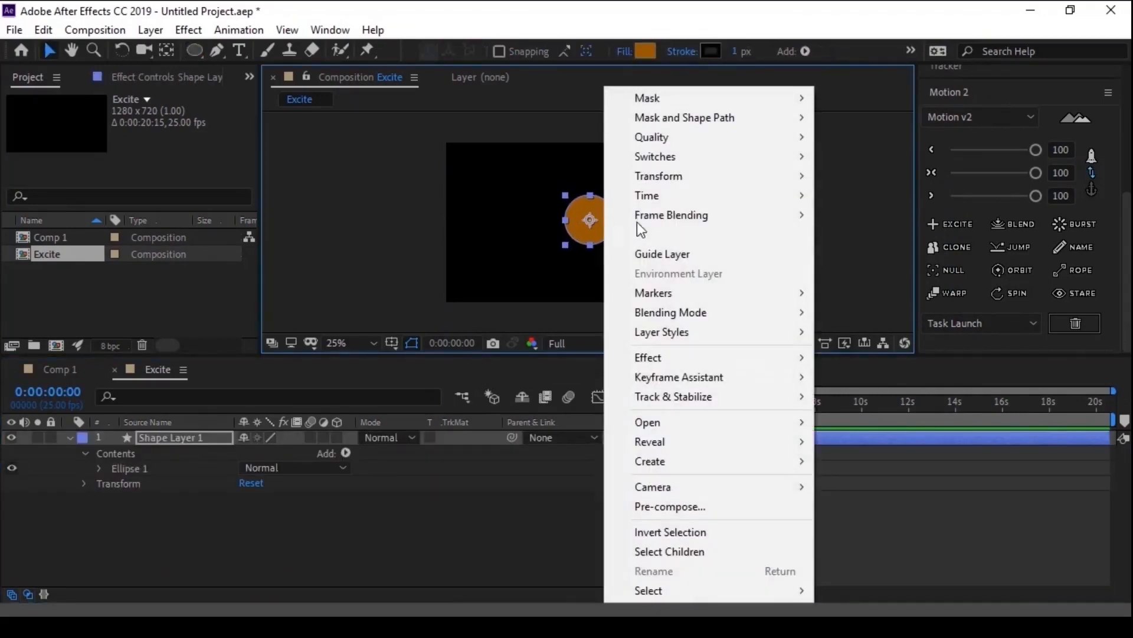
mouse_move(672, 183)
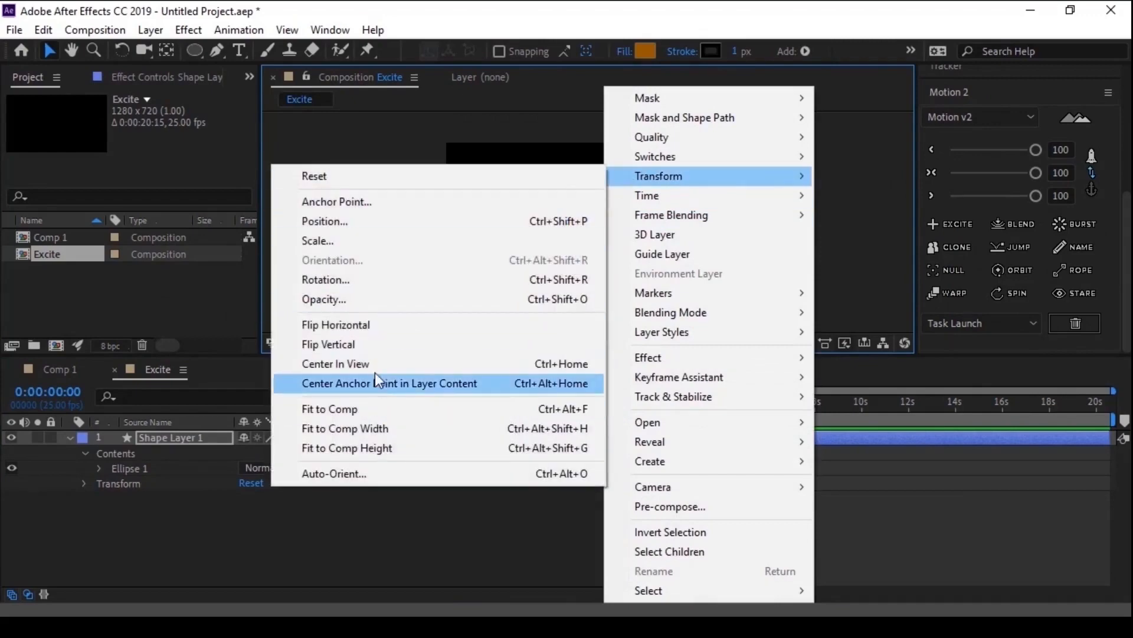
click(349, 364)
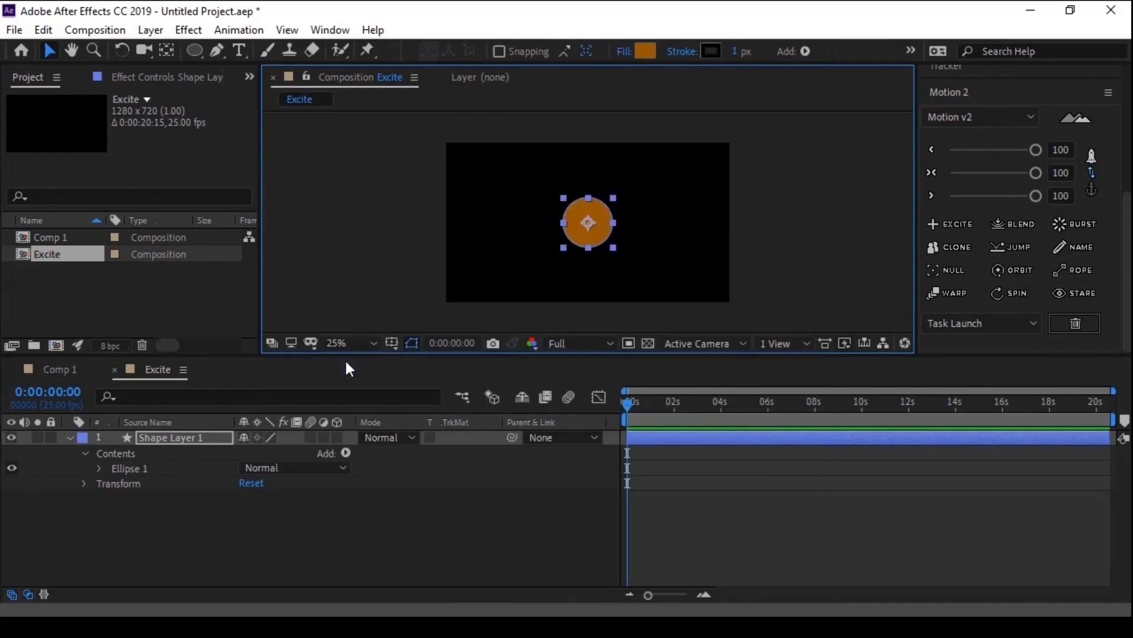
- Check the circle's centring against the Title/Action Safe overlay, and hide the overlay again
click(389, 345)
click(410, 361)
scroll(535, 263, up, 6)
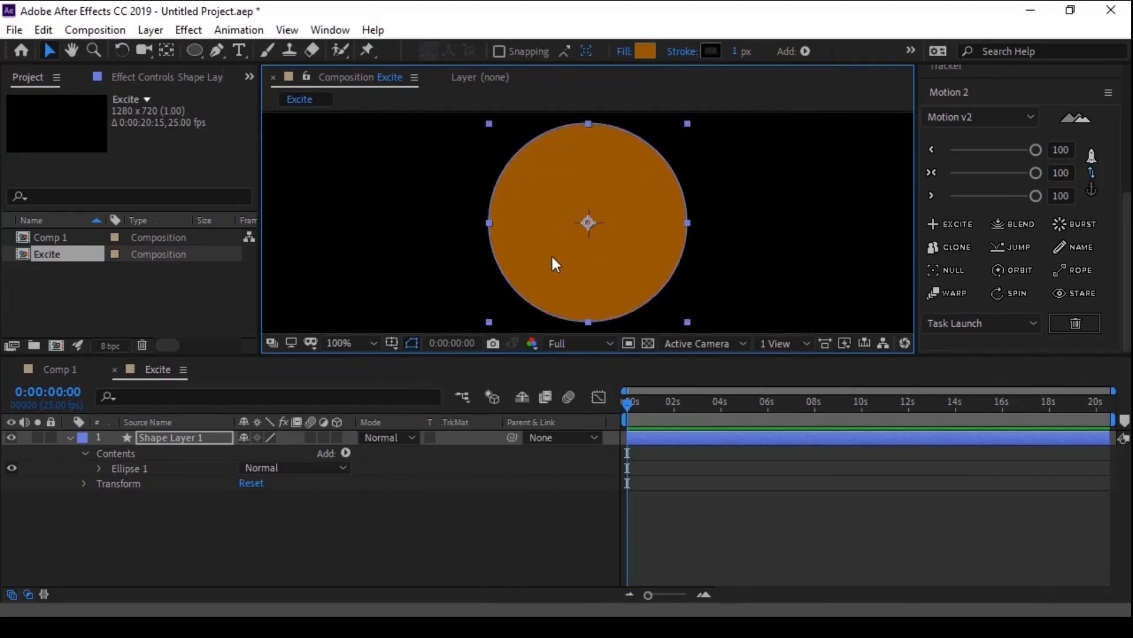
scroll(554, 257, down, 2)
scroll(554, 257, down, 6)
click(391, 344)
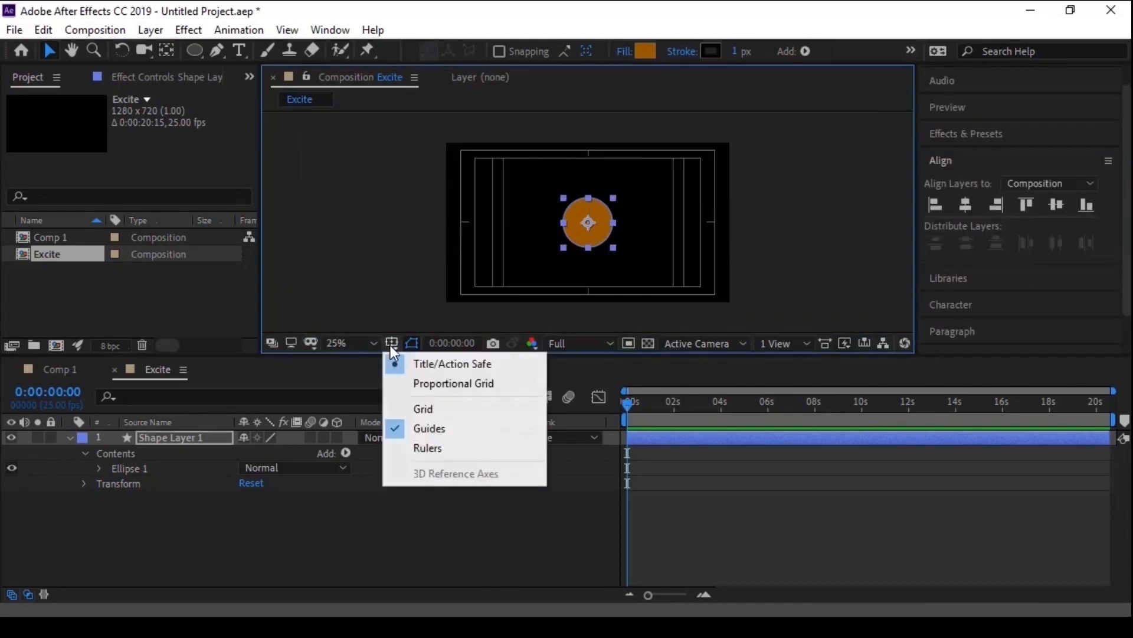
click(440, 362)
- Animate the circle's Position from about -372, 360 at 0:00:00:00 to 640, 360 at 0:00:02:00, and preview the movement
click(200, 437)
key(p)
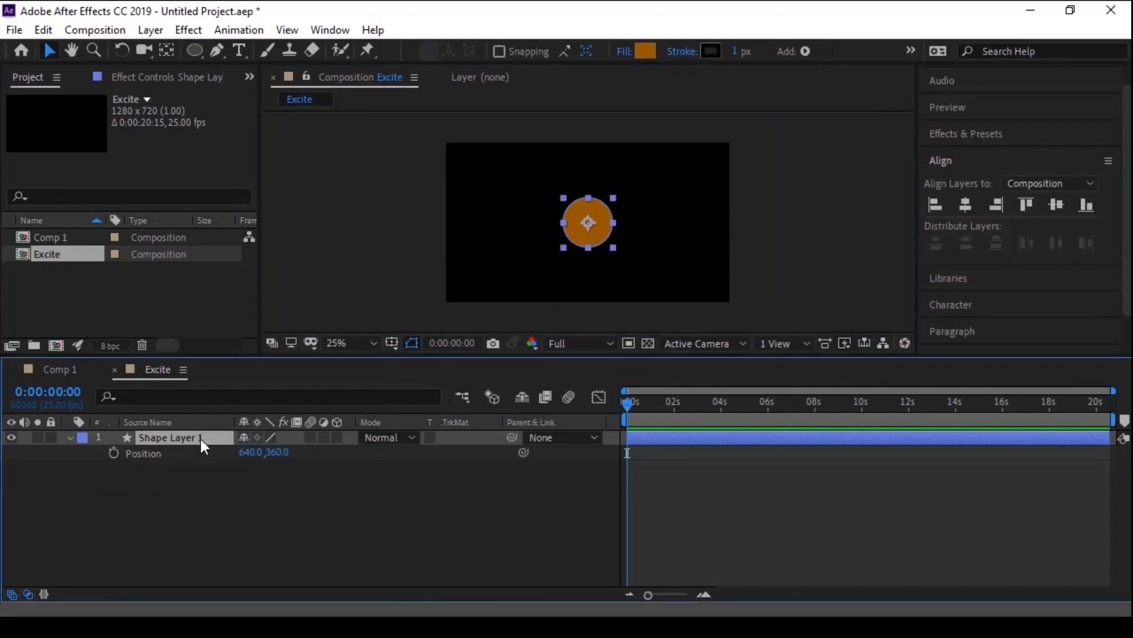
click(113, 453)
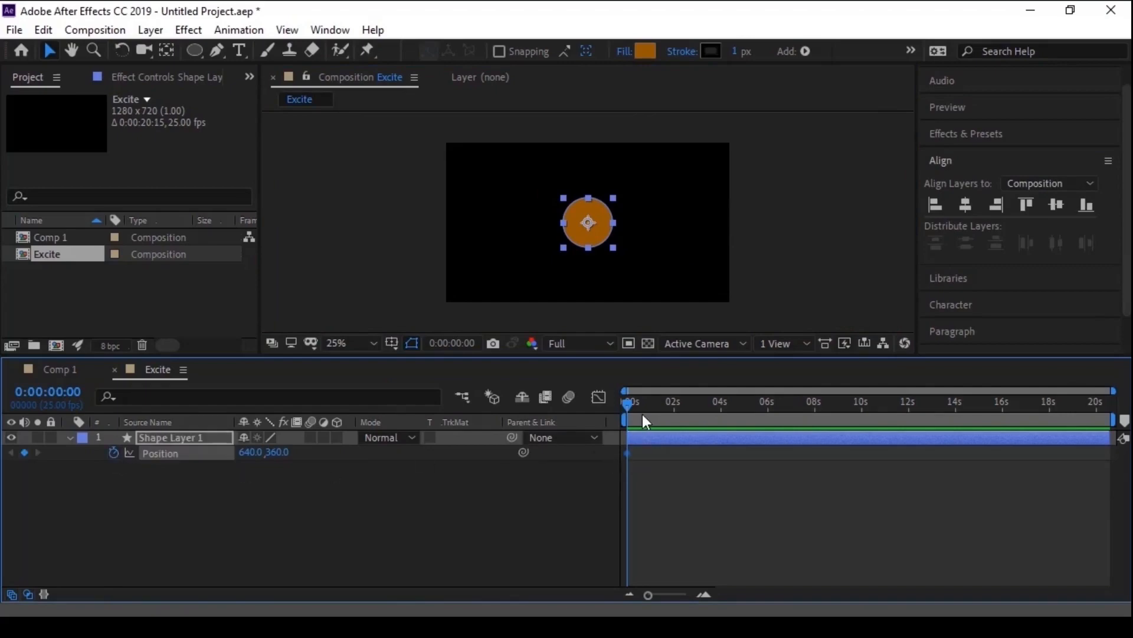
key(space)
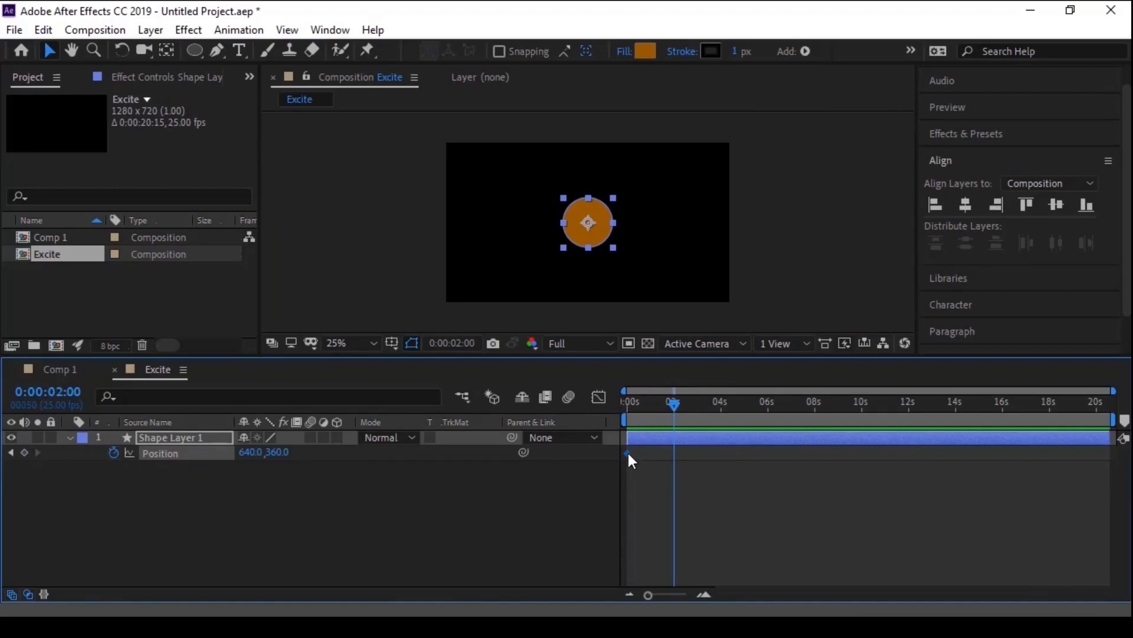
drag(628, 454, 673, 453)
drag(672, 403, 623, 412)
drag(588, 223, 364, 222)
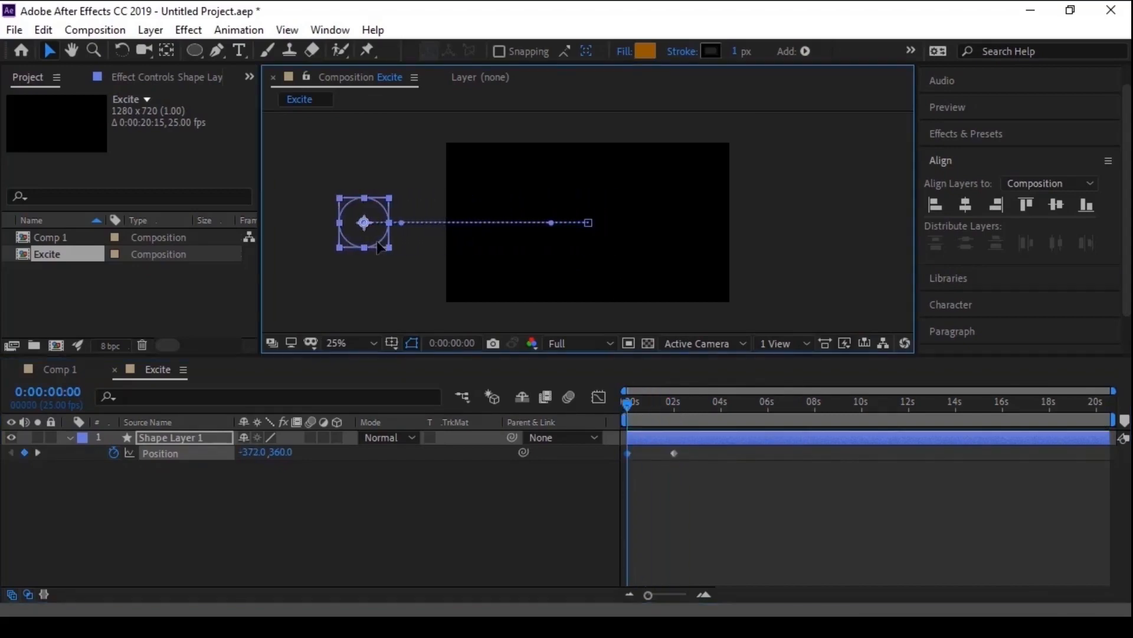
key(space)
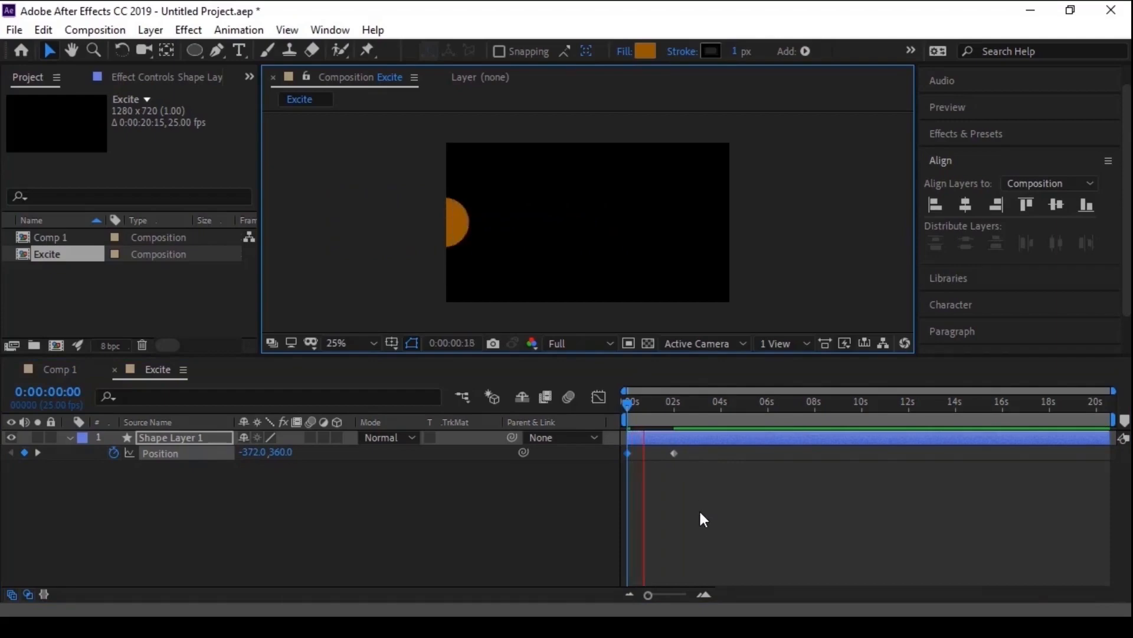
key(space)
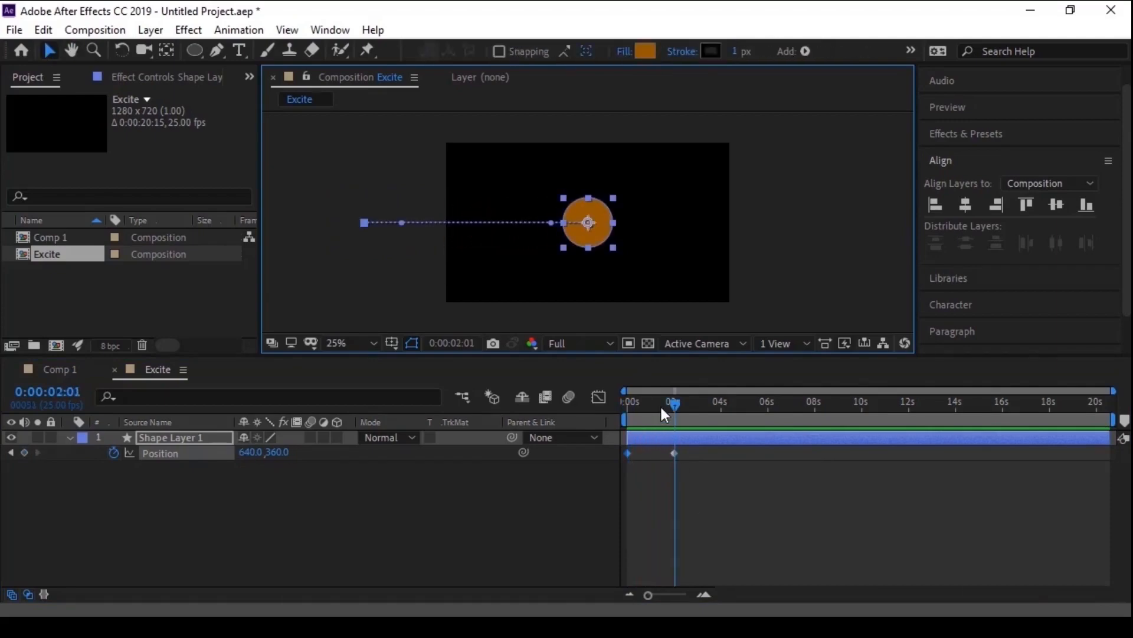
- Ease both of the circle's Position keyframes with Motion 2, setting the third (>) easing value to 75
drag(660, 405, 652, 405)
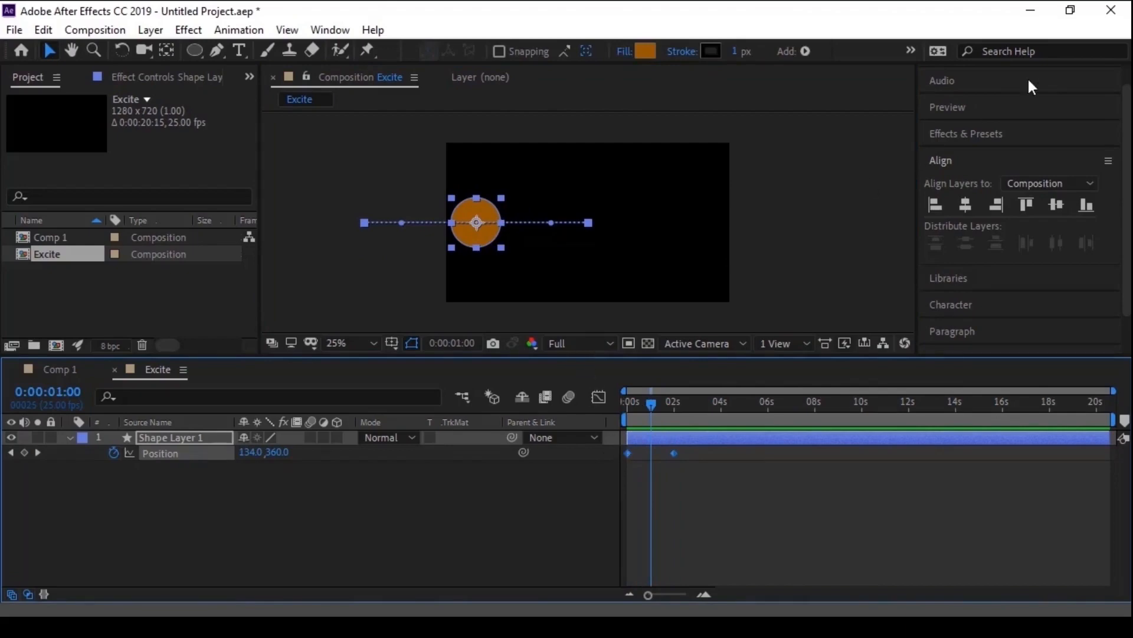
click(947, 163)
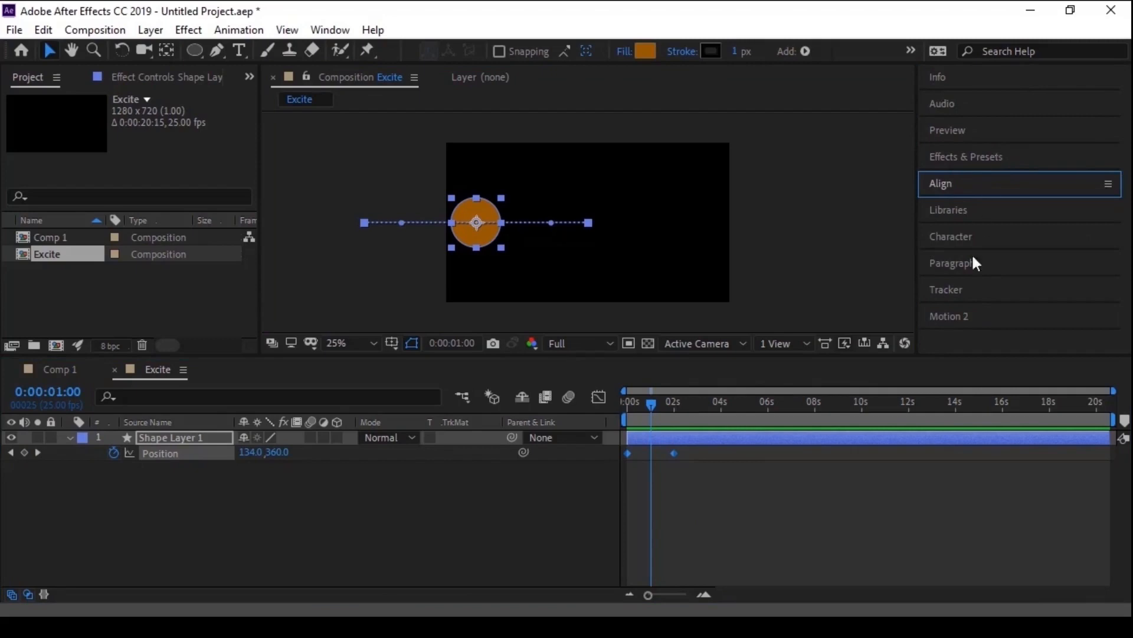
click(963, 317)
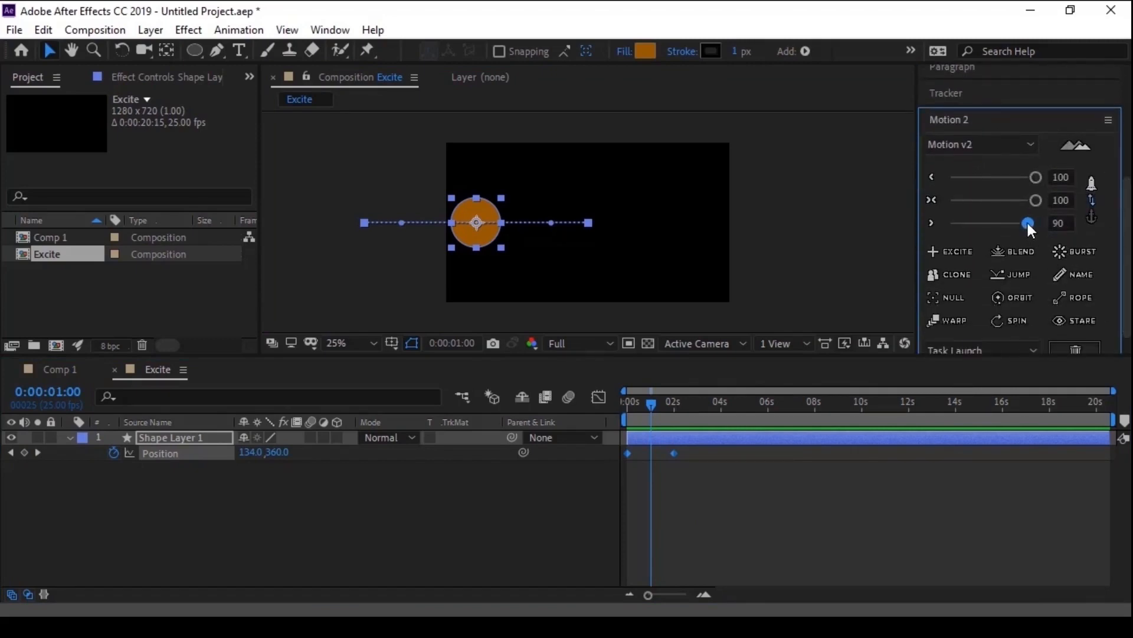
drag(1025, 225, 1014, 225)
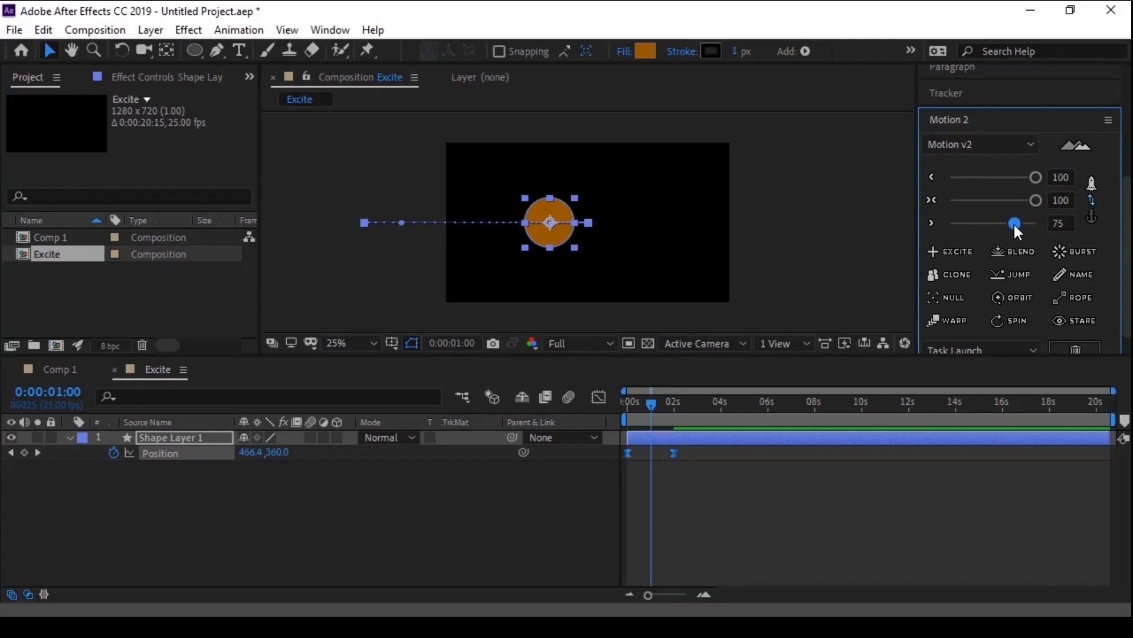
click(699, 527)
- Preview the circle's eased movement from the start of the composition
click(686, 444)
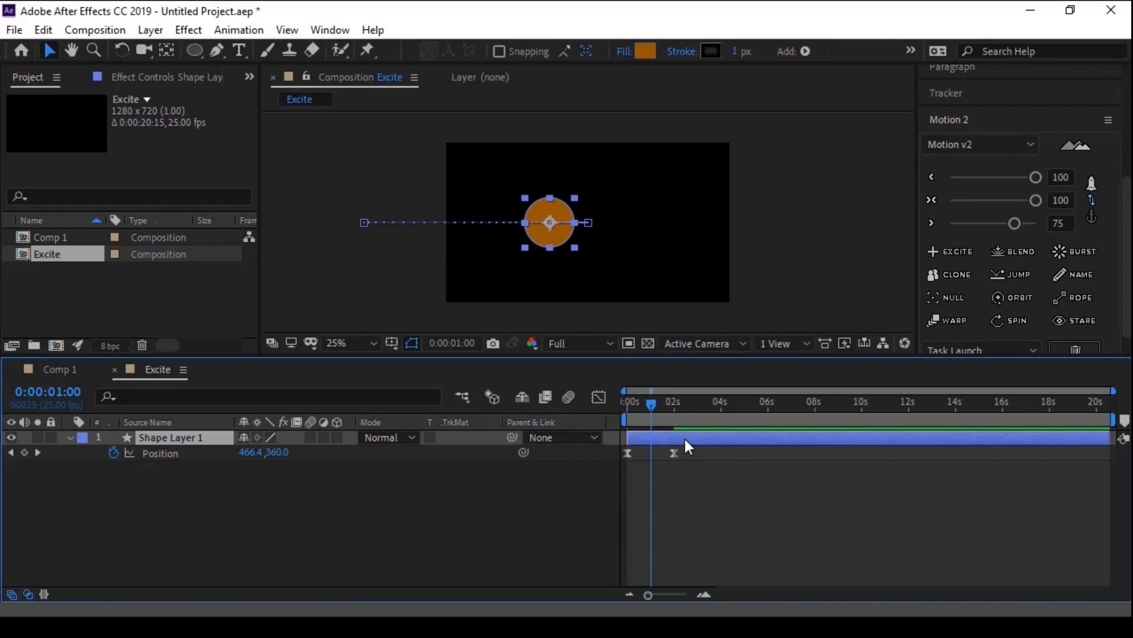
drag(650, 403, 627, 402)
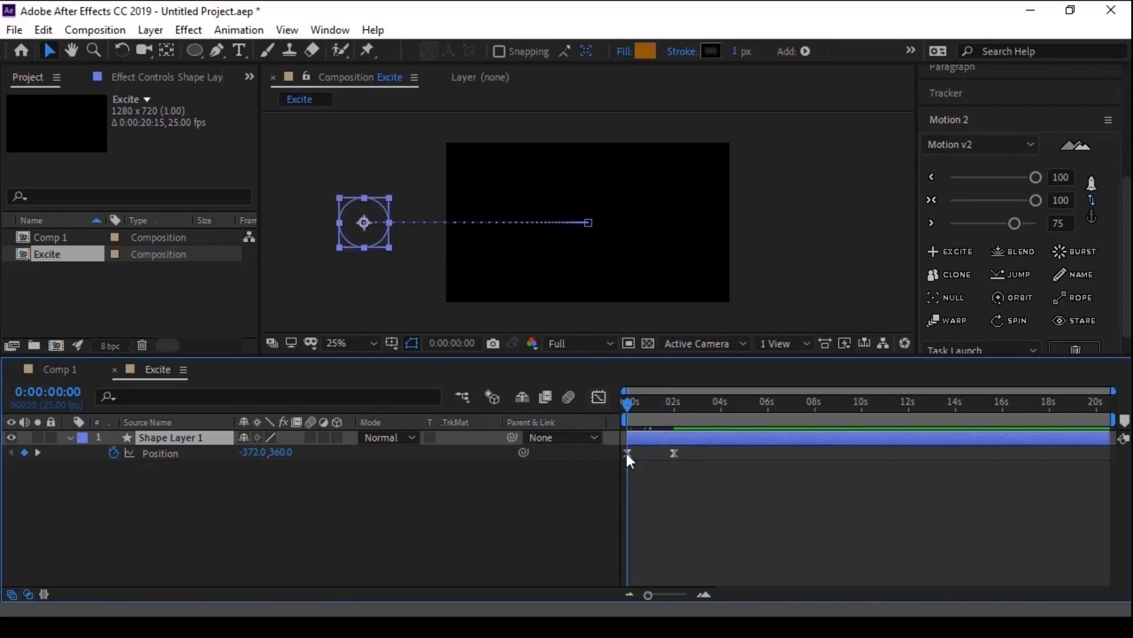
key(space)
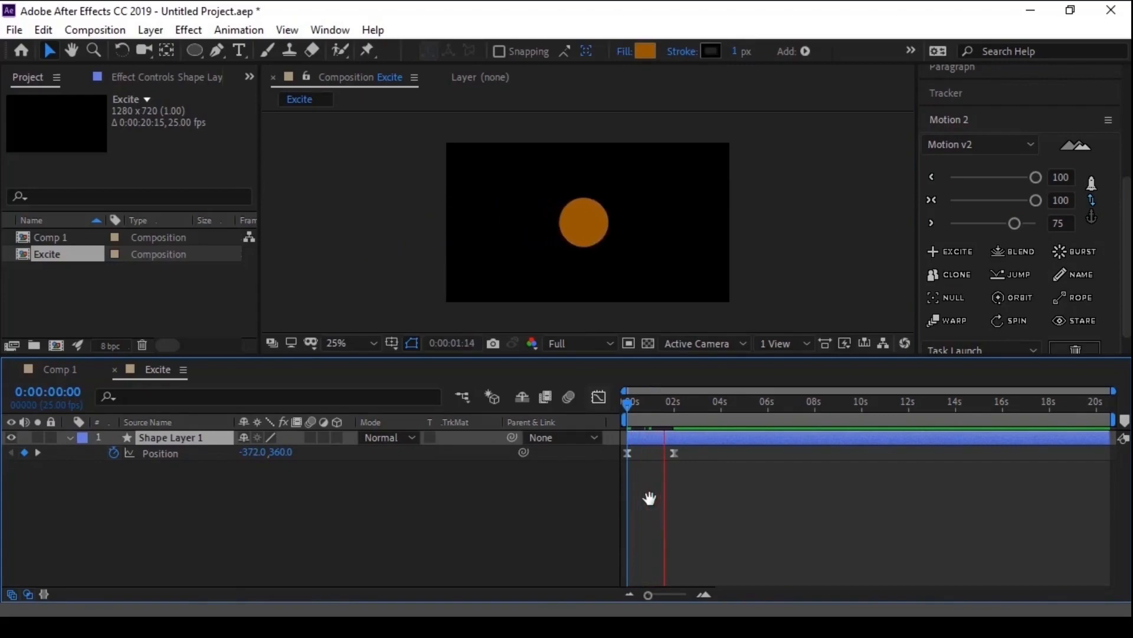
key(space)
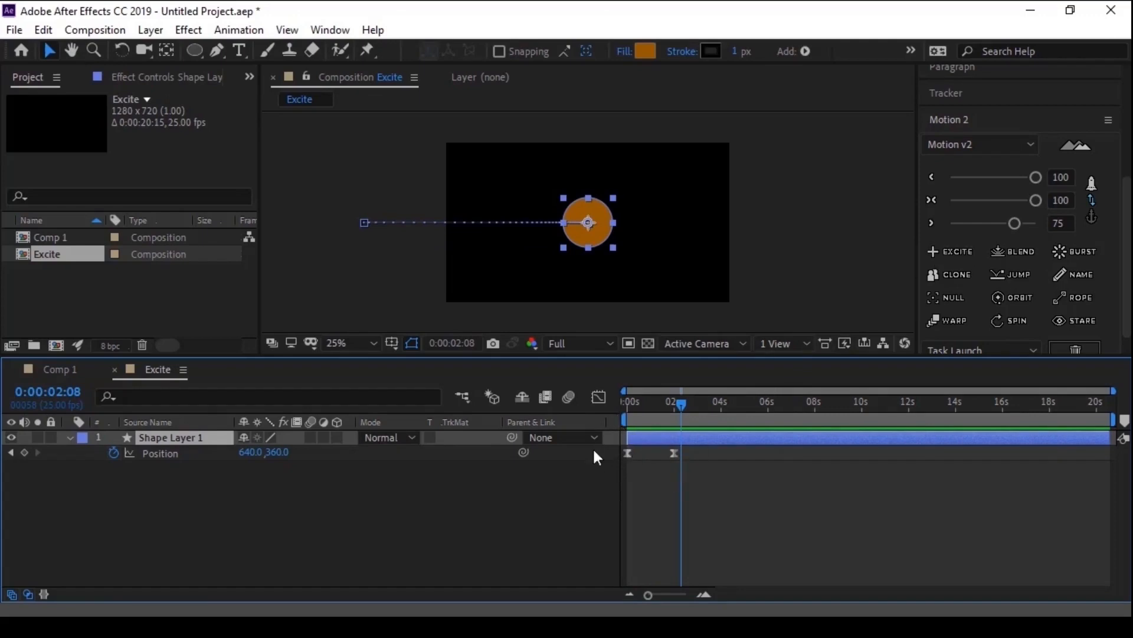
- Examine the end of the circle's Position speed curve in the Graph Editor, and return to the keyframe view
click(172, 452)
click(598, 398)
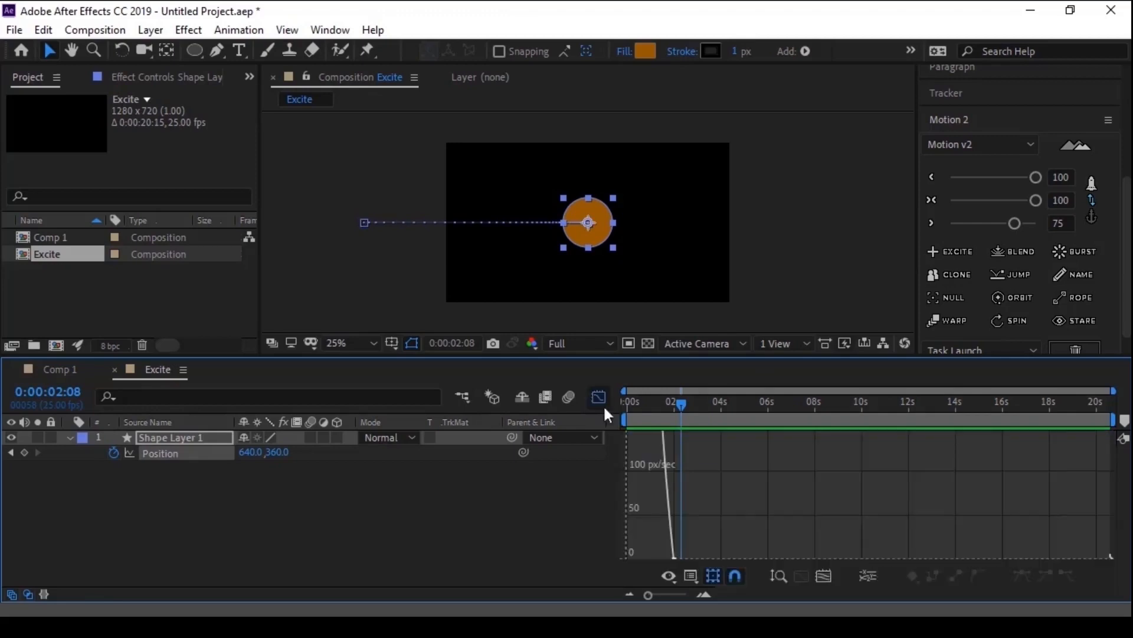
mouse_move(678, 491)
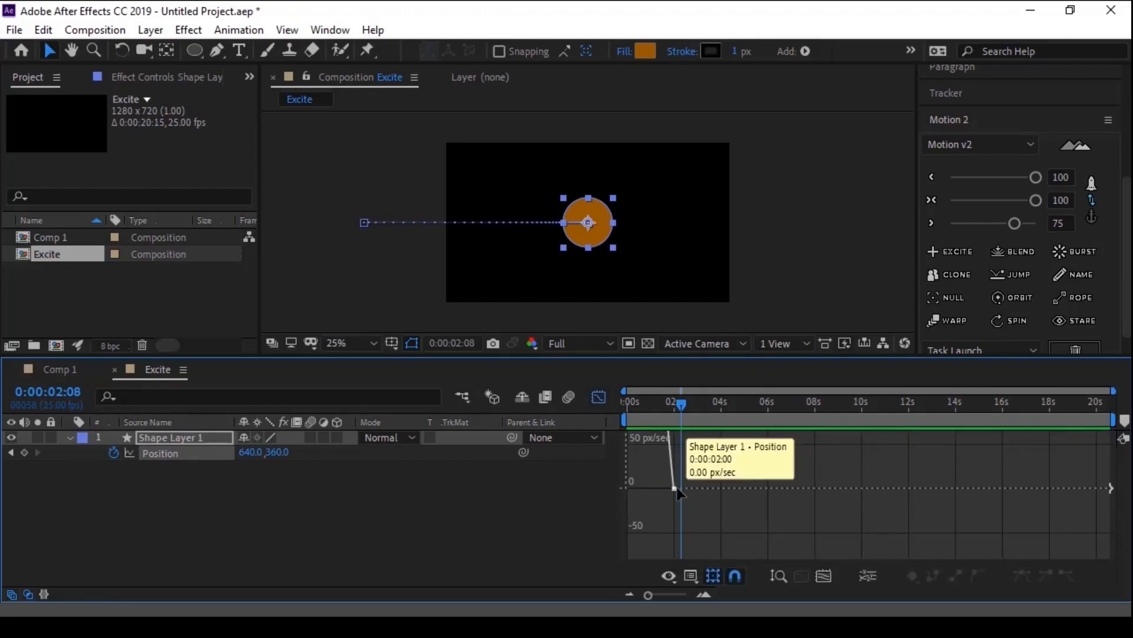
click(599, 396)
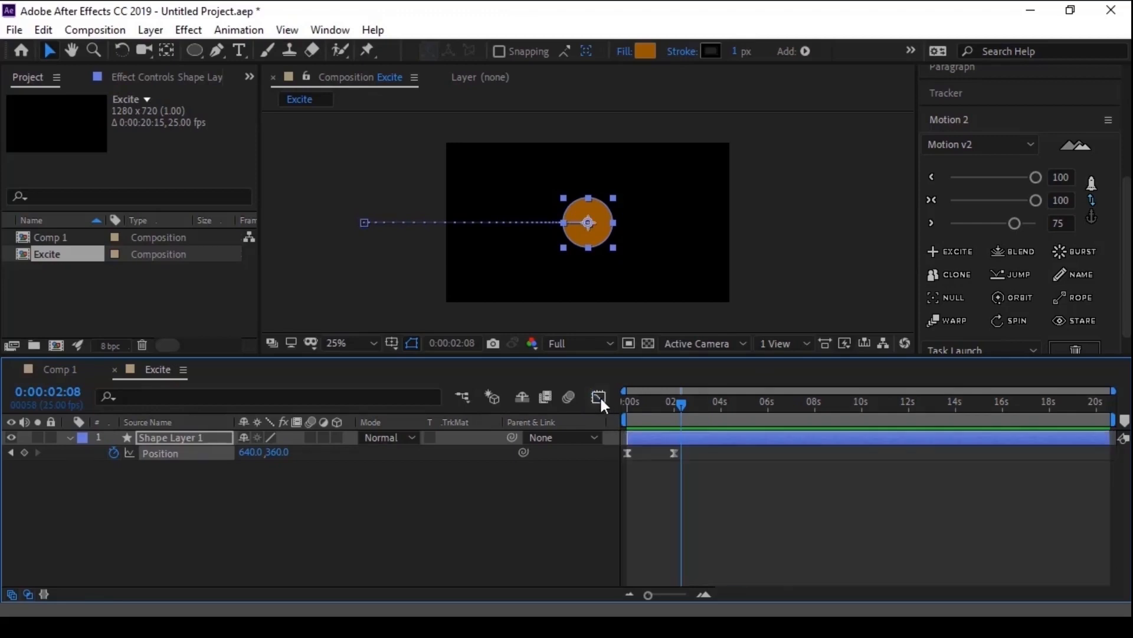
- Set Motion 2's first and middle easing values to 0 for the circle's Position keyframe at 0:00:02:00
click(674, 453)
click(675, 454)
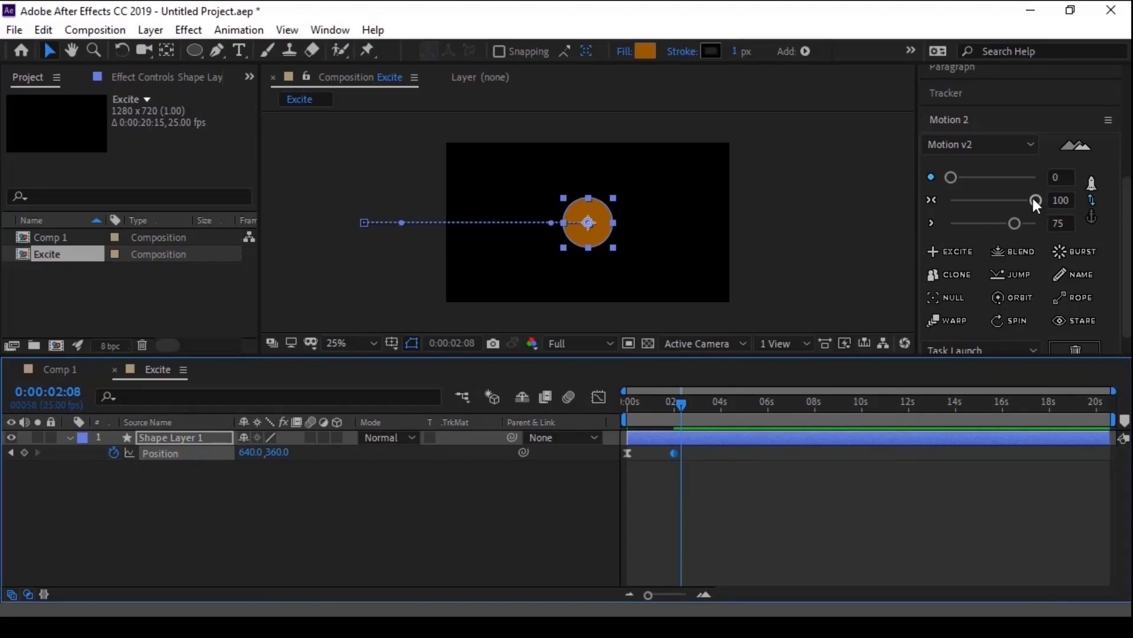
drag(1033, 197, 939, 196)
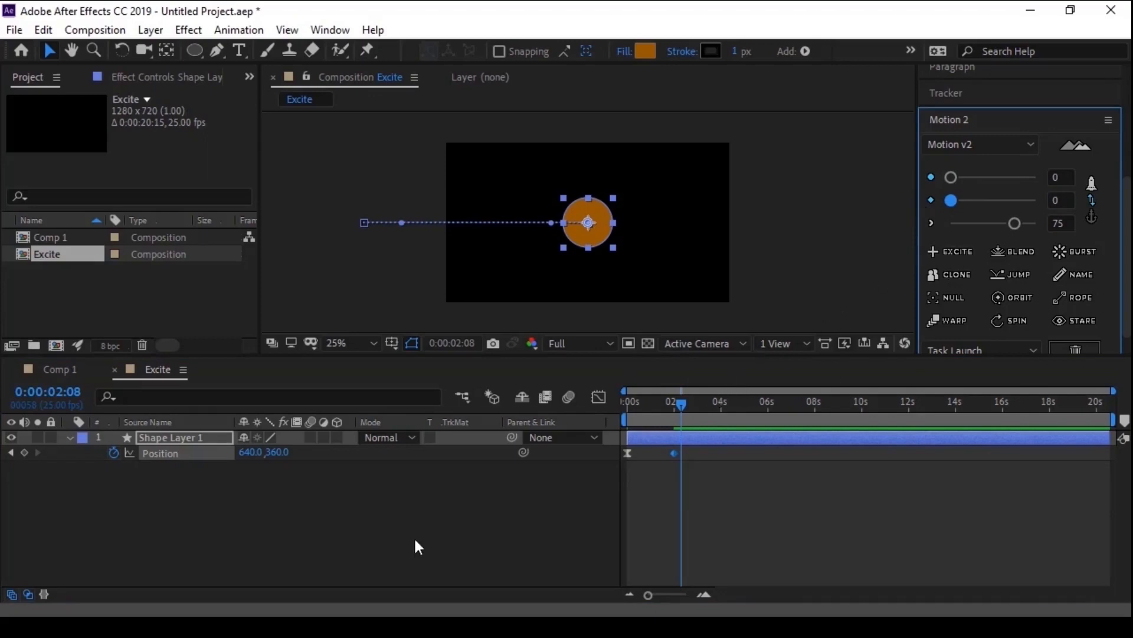
- Apply Motion 2's Excite to both of the circle's Position keyframes and preview the movement from the composition start
click(161, 452)
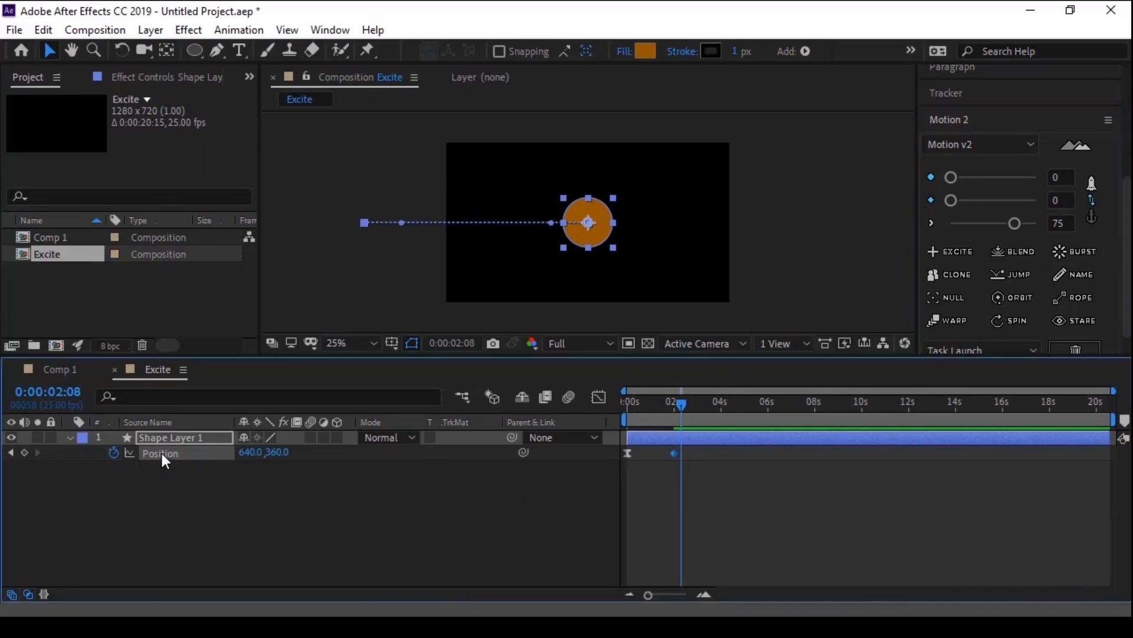
click(938, 250)
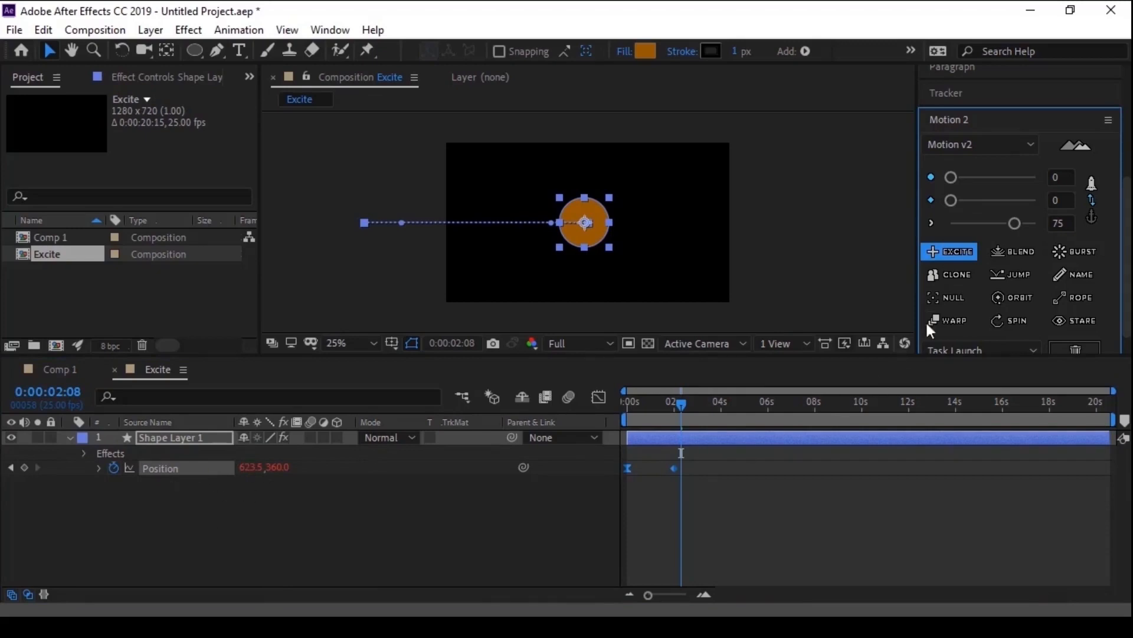
drag(639, 404, 611, 405)
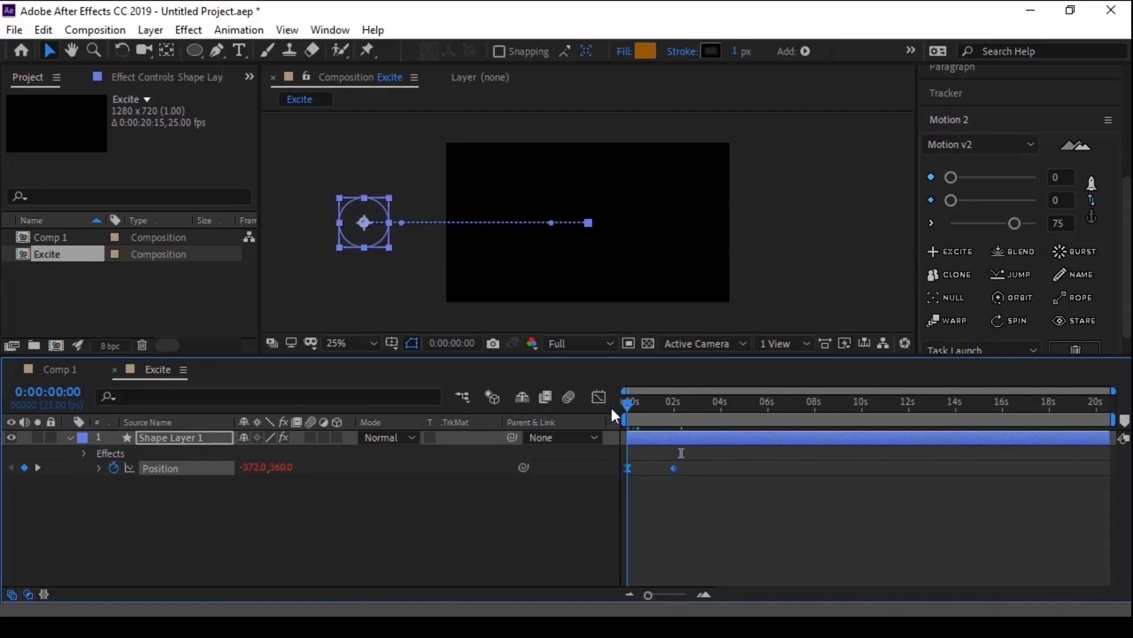
click(666, 505)
key(space)
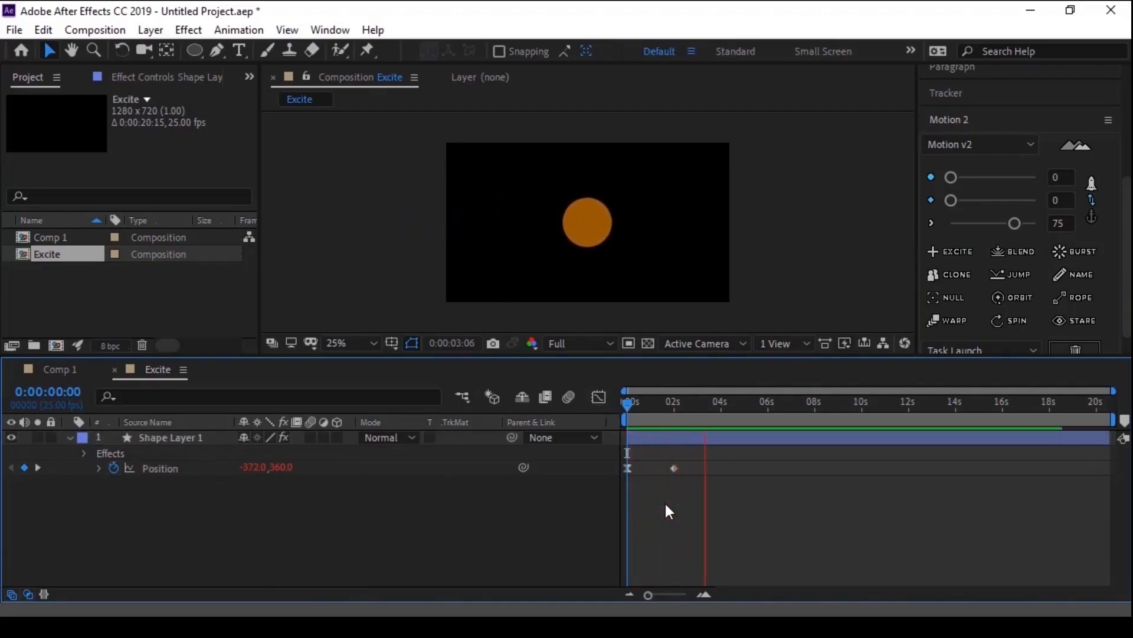
key(space)
- Move the circle's ending Position keyframe earlier to about 1 second and preview the faster movement from the start
drag(674, 466, 651, 468)
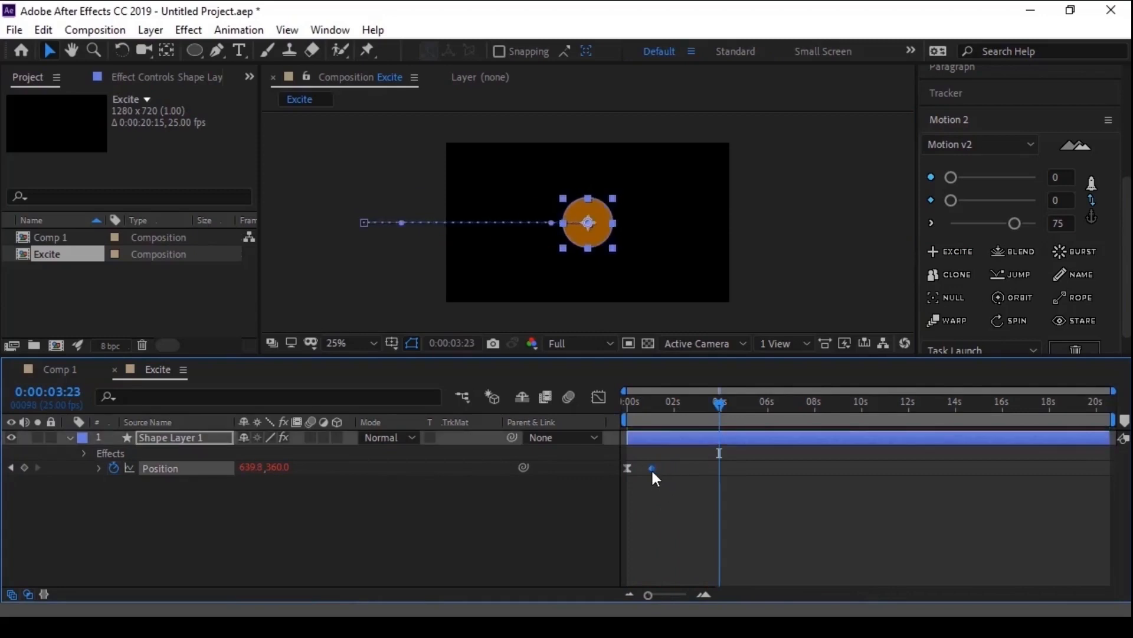
click(621, 402)
click(682, 512)
key(space)
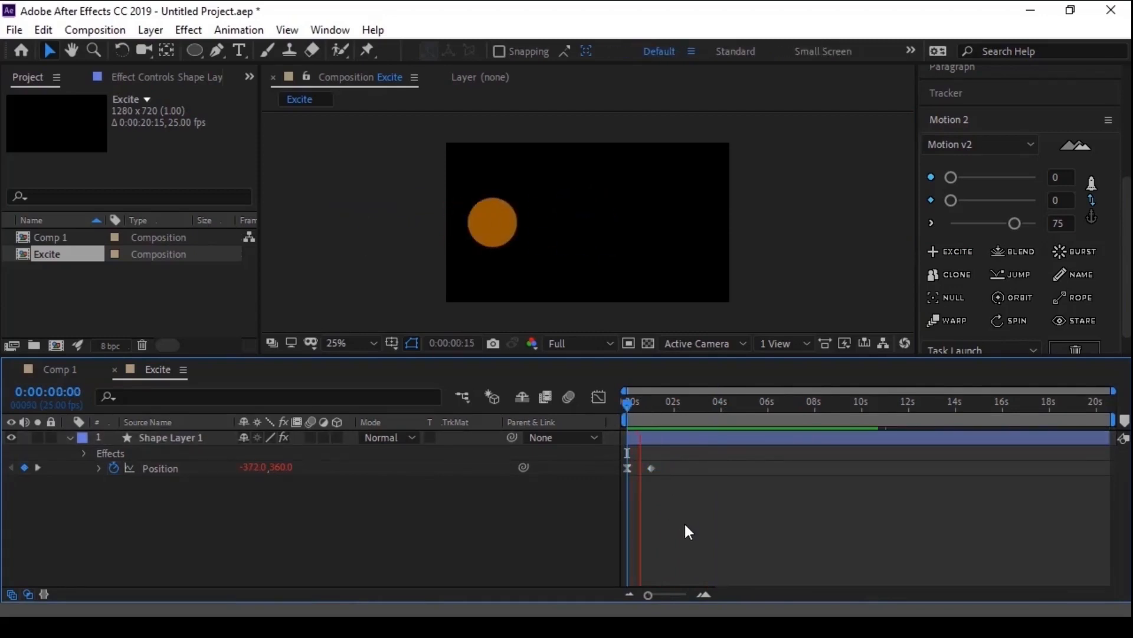
- Preview the movement with the ending Position keyframe placed even earlier, and settle that keyframe at 0:00:01:03
click(649, 466)
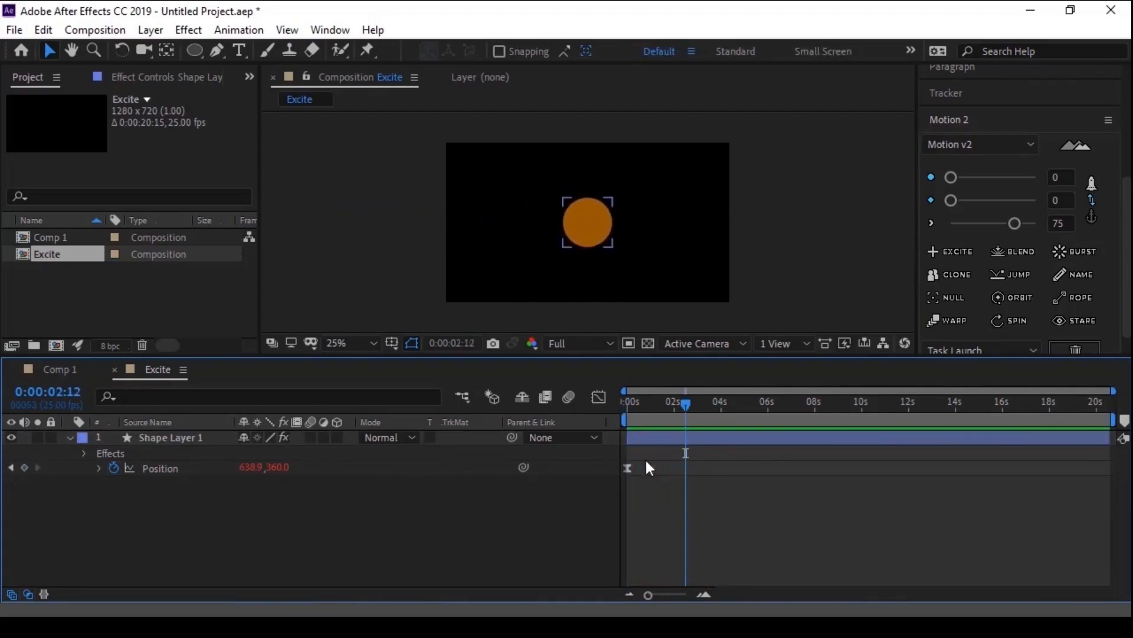
drag(649, 466, 643, 467)
drag(685, 404, 601, 399)
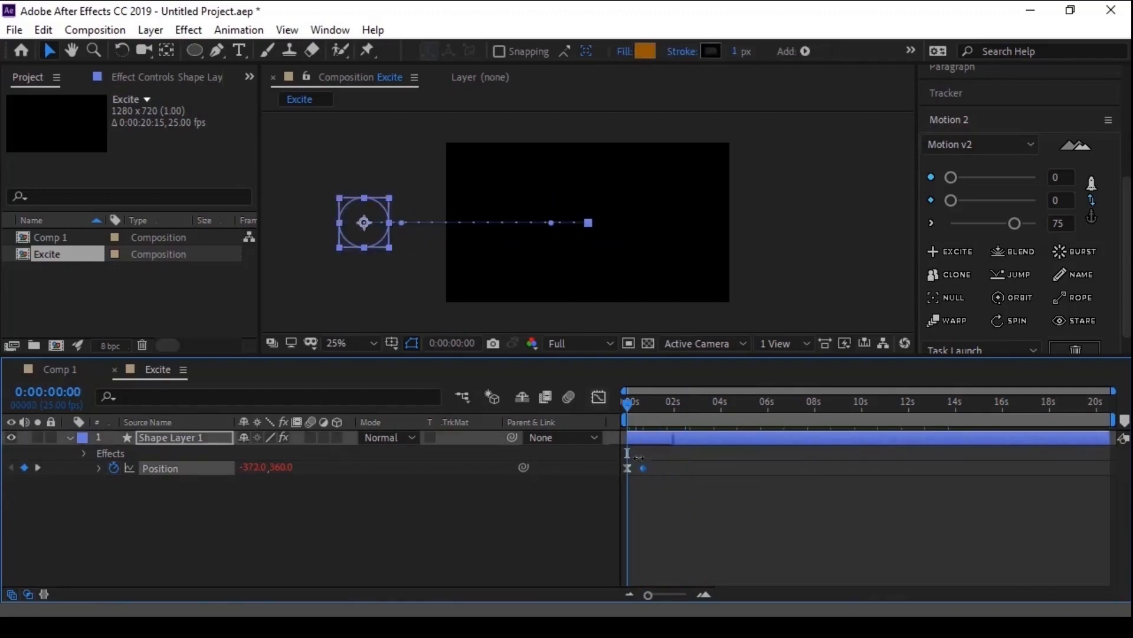
key(space)
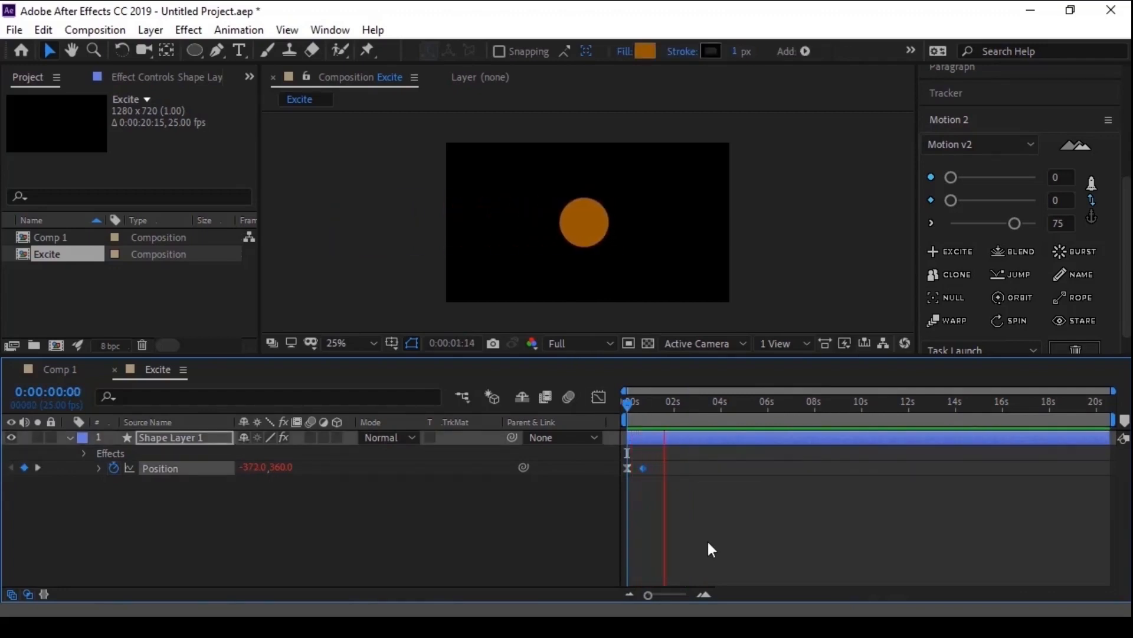
key(space)
drag(643, 468, 655, 471)
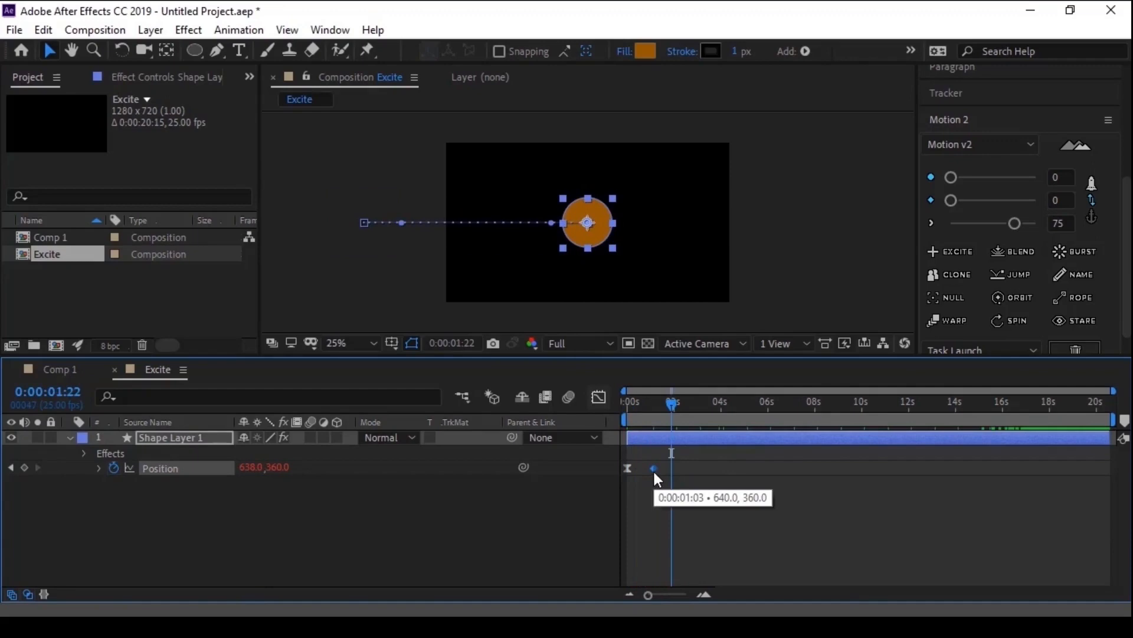
- Show the circle's effect controls and examine the Position - Overshoot, Bounce and Friction effects
click(187, 77)
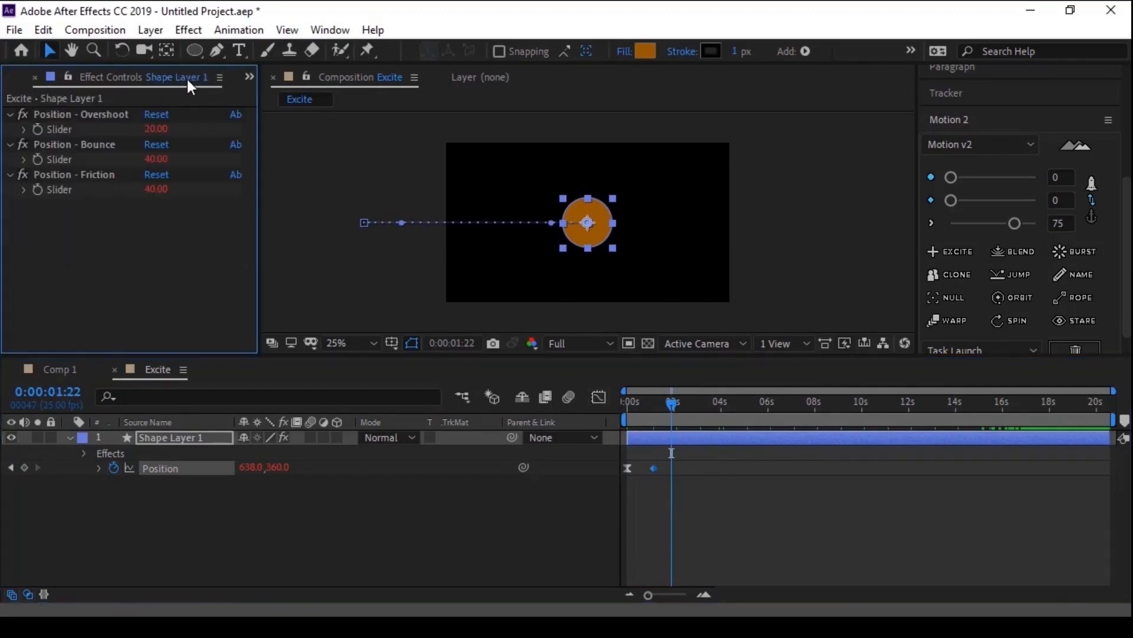
click(102, 113)
click(94, 145)
click(94, 173)
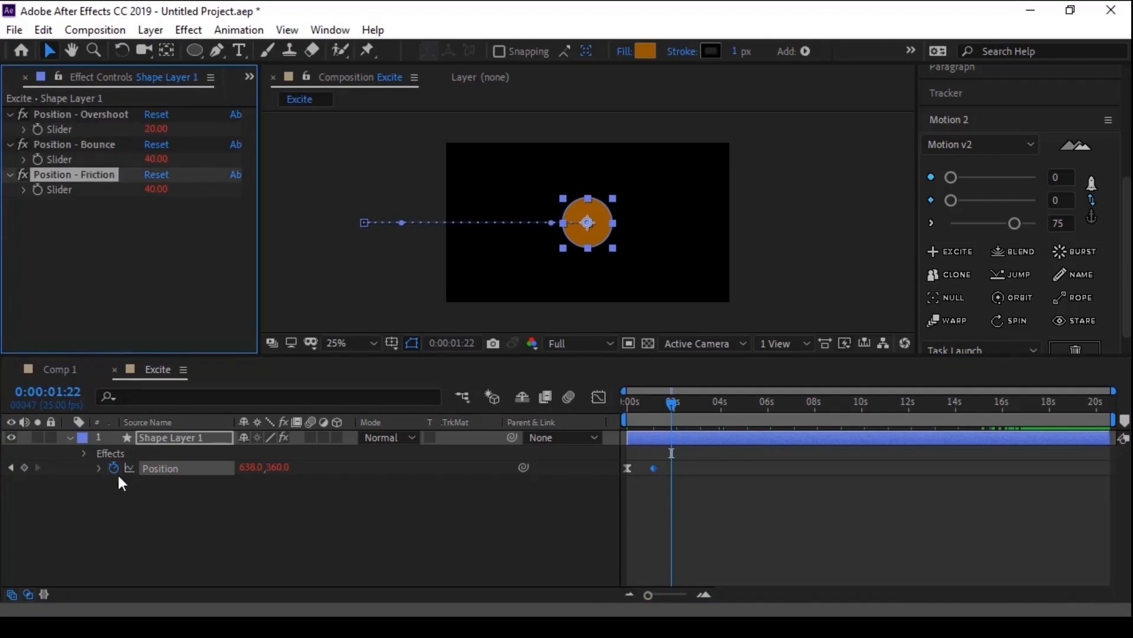
- Examine the expression that Excite added to the circle's Position, collapse it, and select both Position keyframes
click(98, 467)
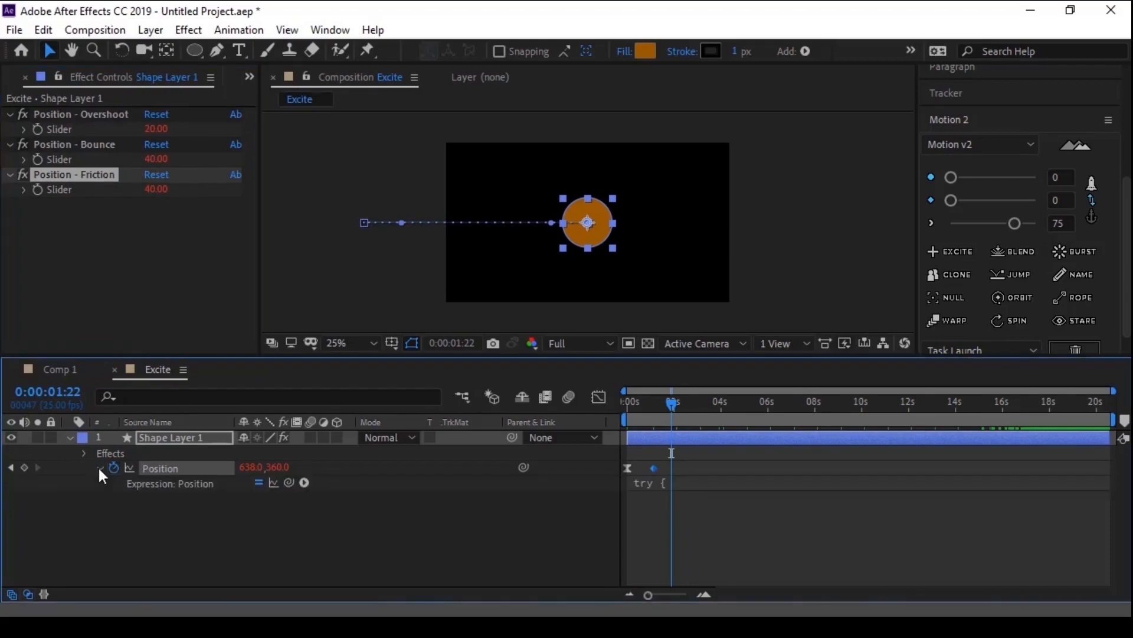
click(652, 482)
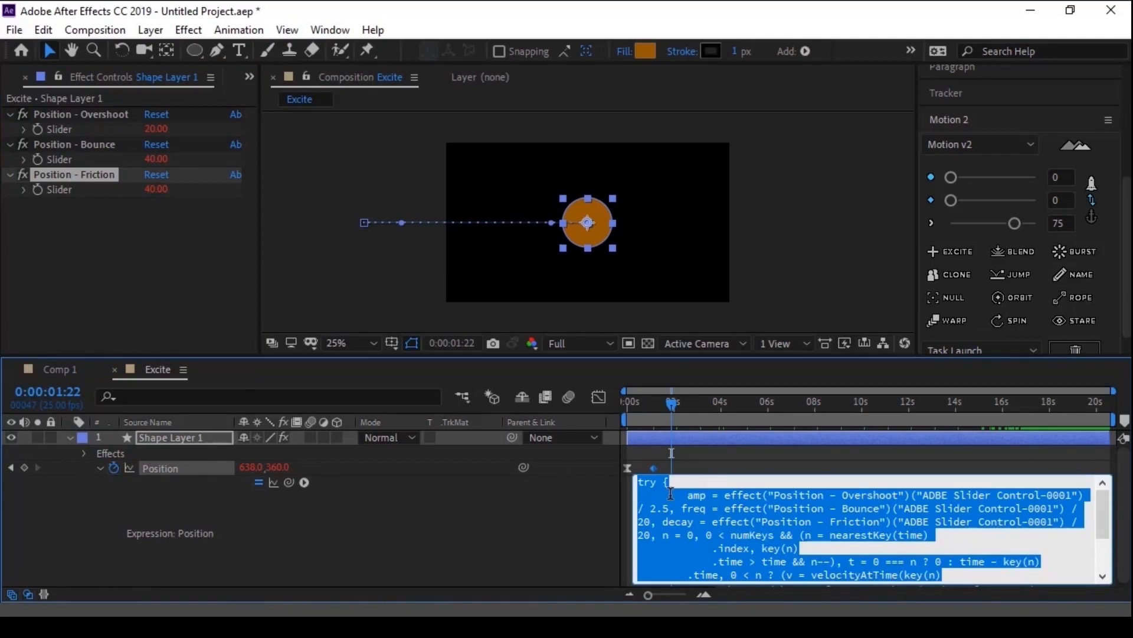
click(666, 456)
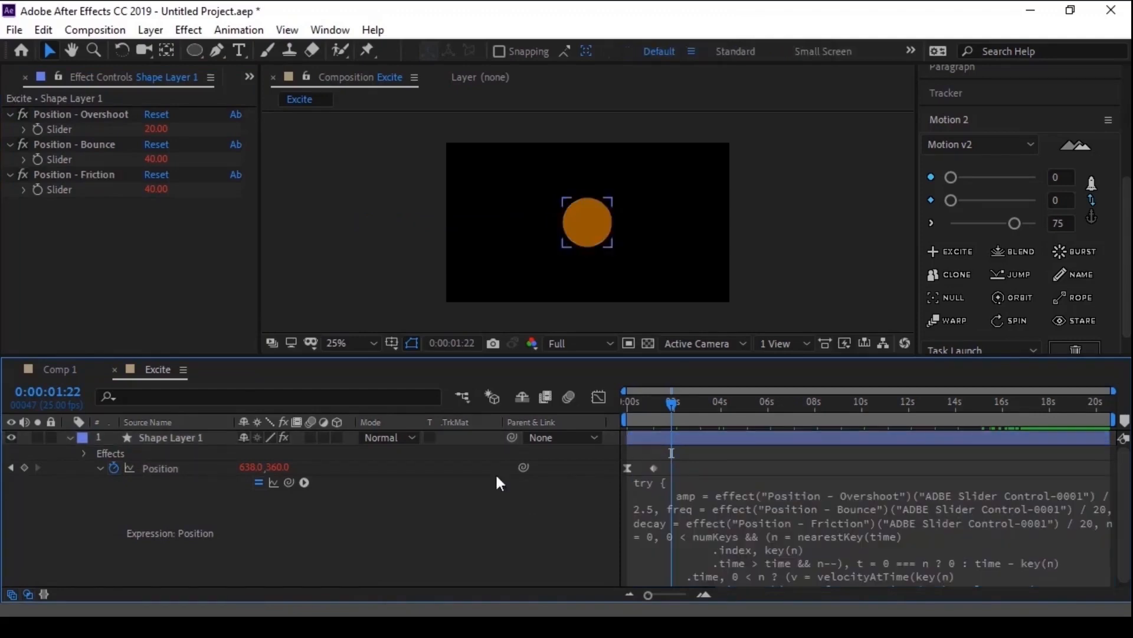
click(100, 468)
click(146, 467)
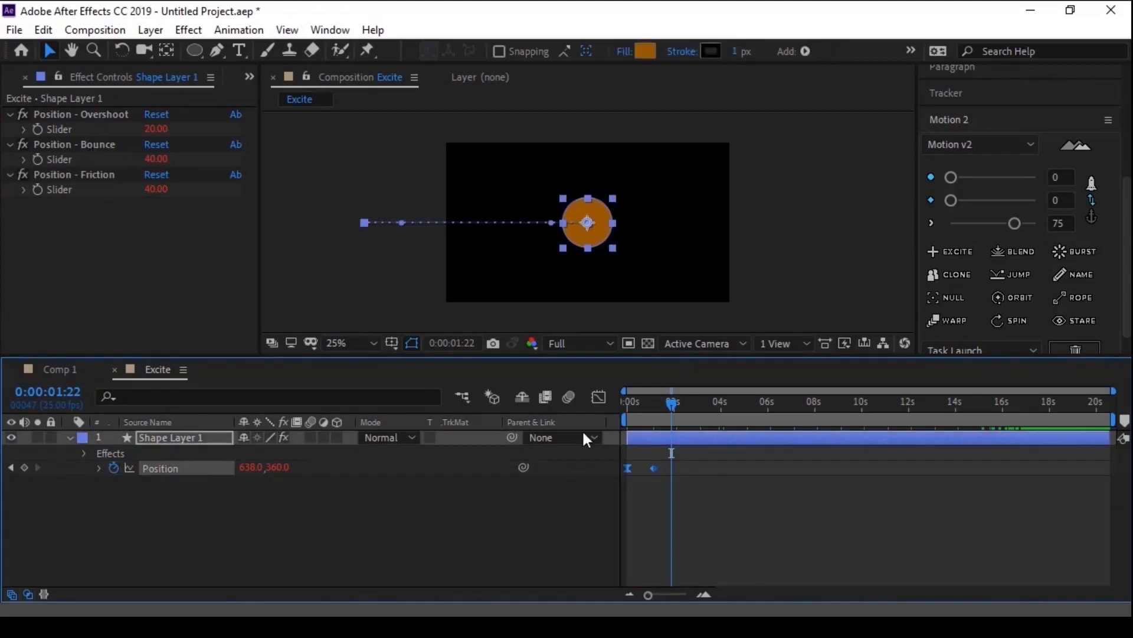
- Preview the circle's excited movement again from the composition start
drag(648, 408, 626, 407)
key(space)
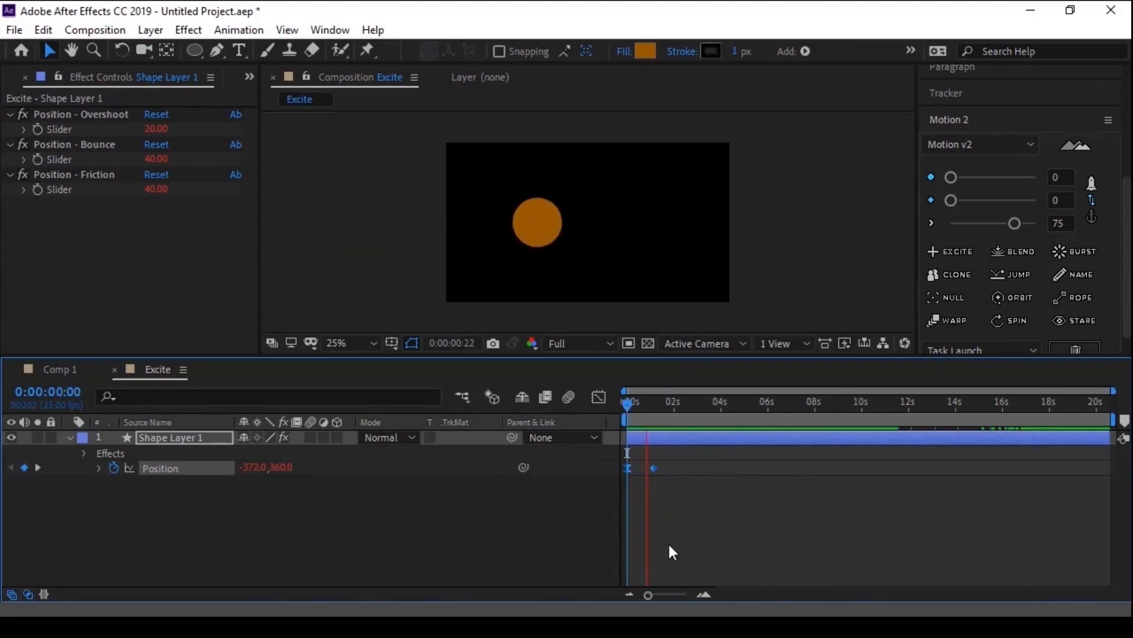
key(space)
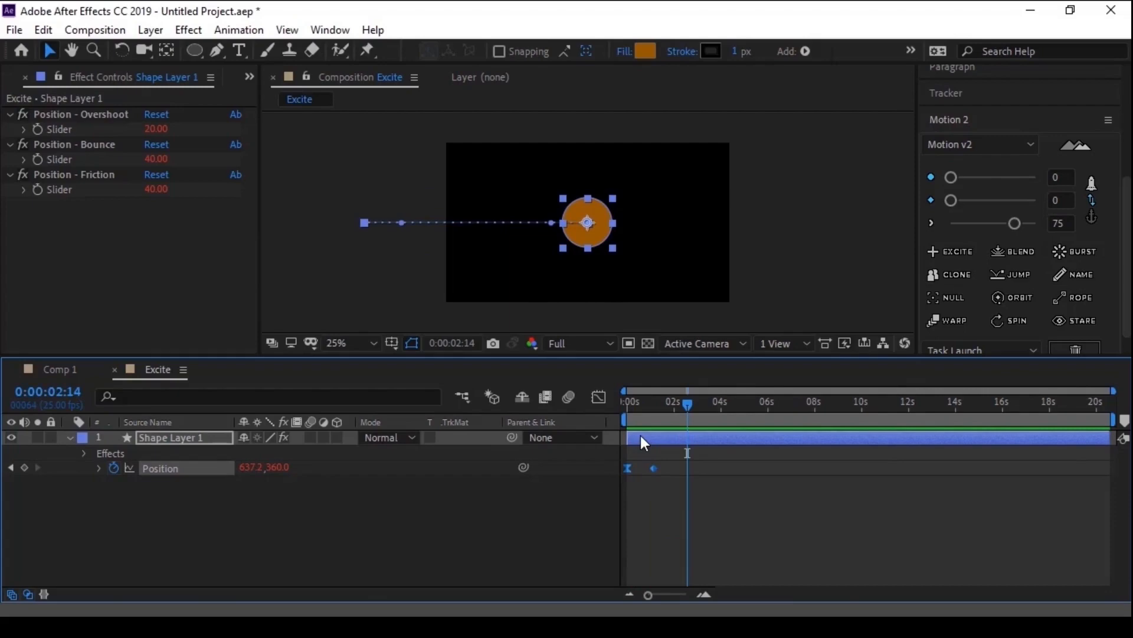
- Enable the post-expression graph for the circle's Position, inspect the motion path's end up close, and return to 0:00:00:00
click(98, 469)
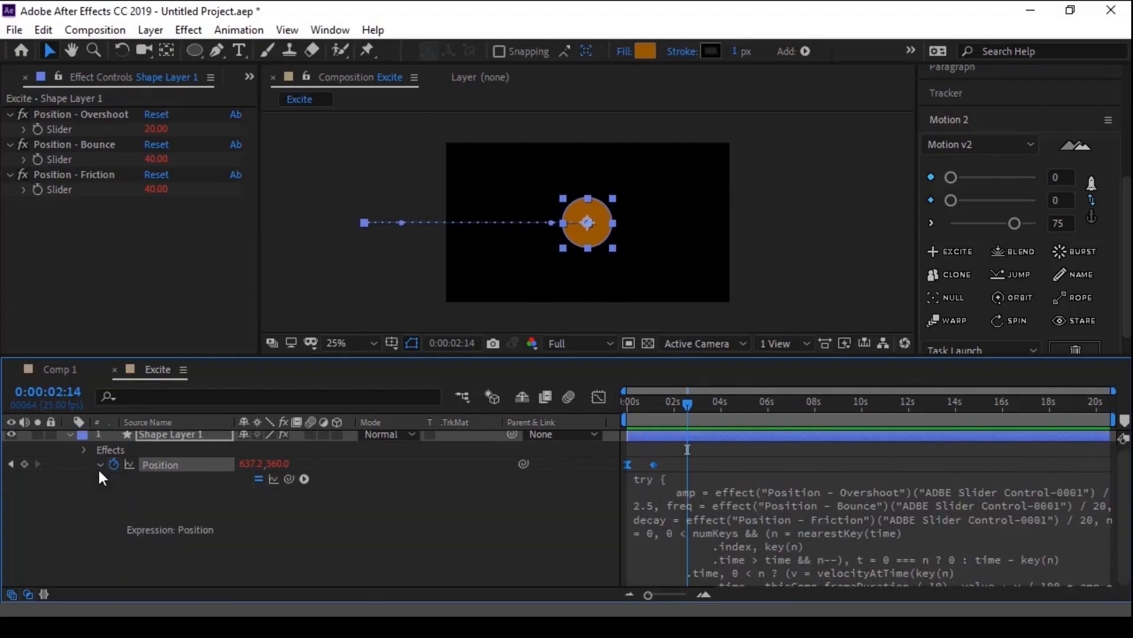
click(274, 478)
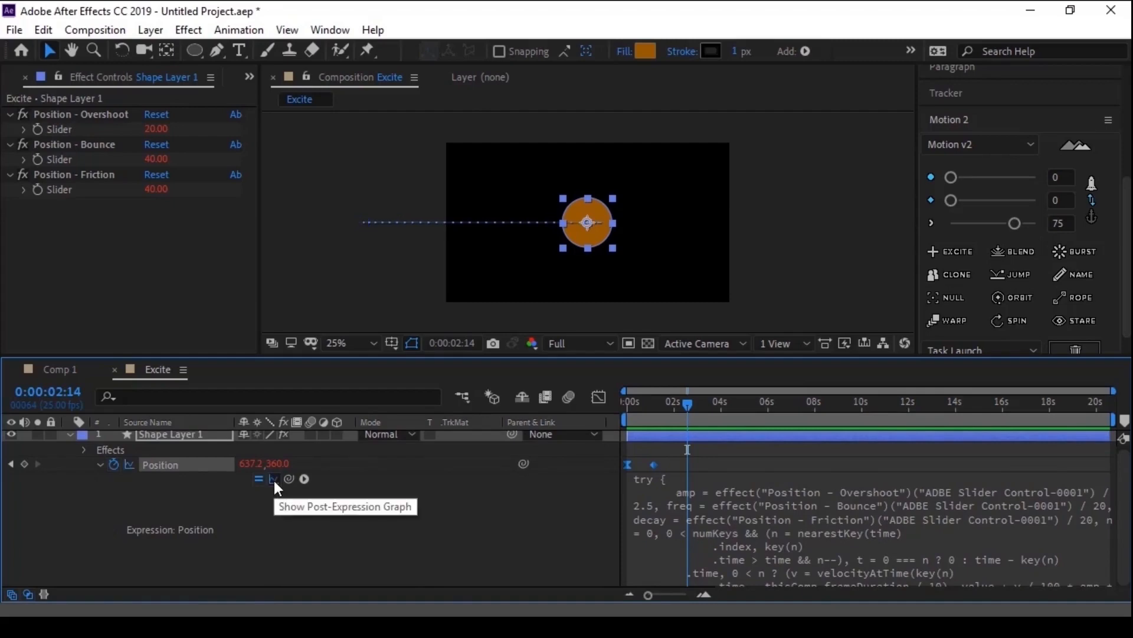
scroll(509, 253, up, 3)
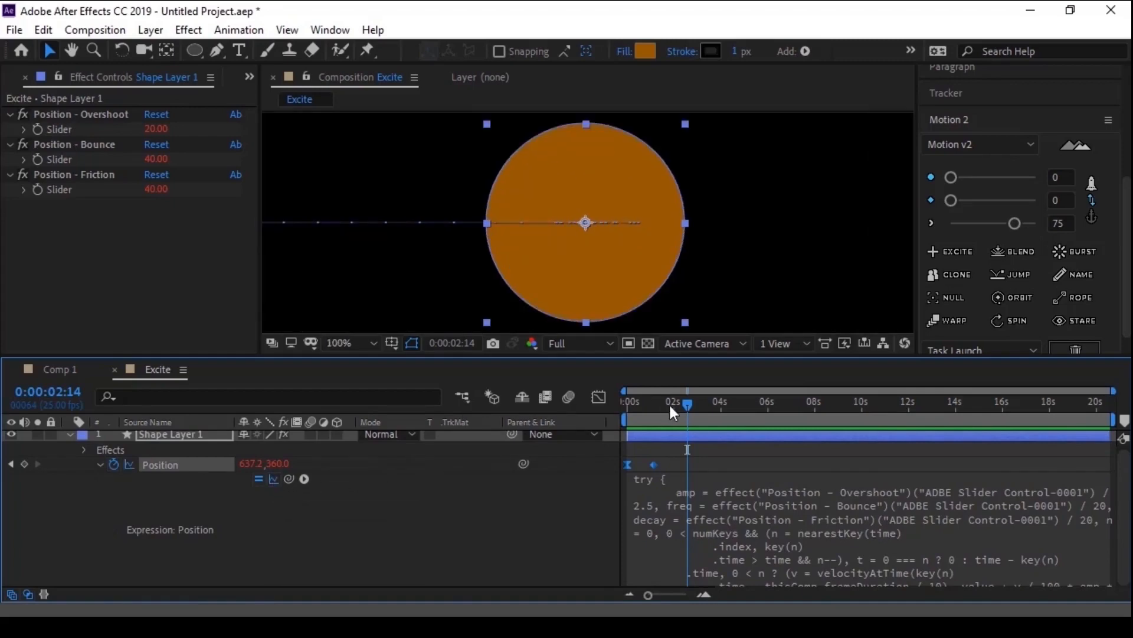
drag(670, 405, 627, 410)
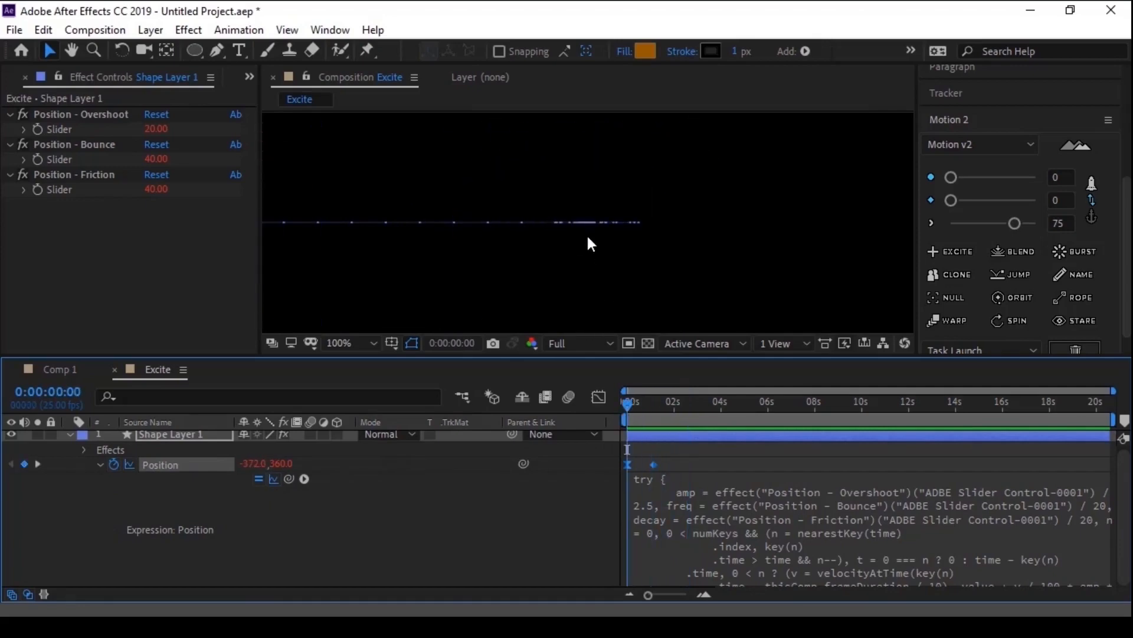
click(100, 464)
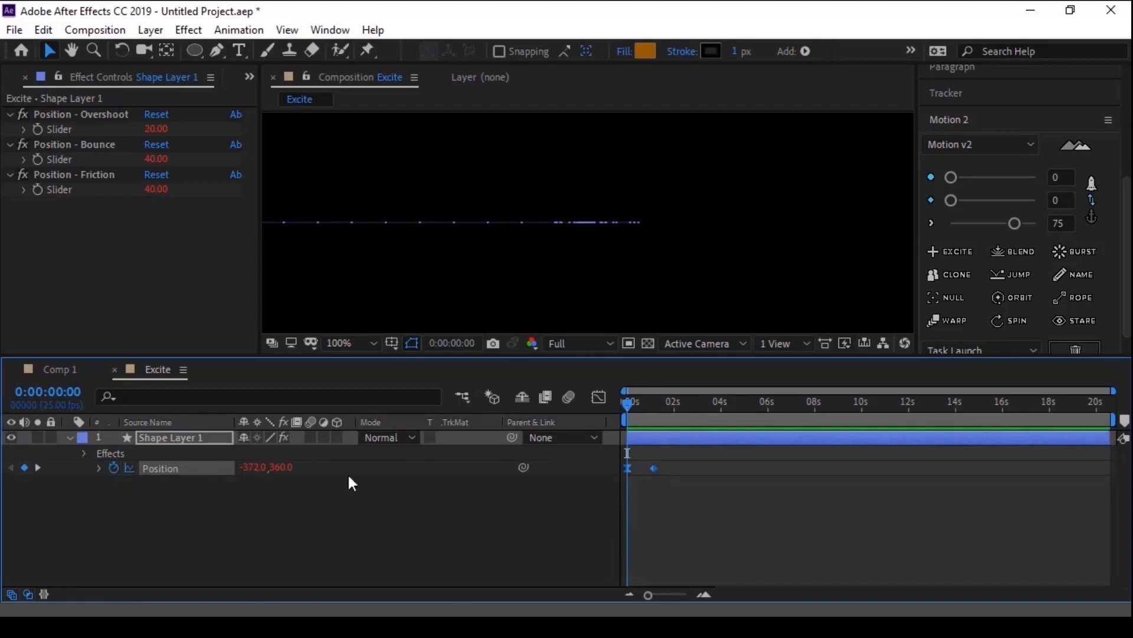
- Examine the circle's Position speed curve in the Graph Editor, fitting all graphs to view and scrubbing to 0:00:01:21
click(600, 396)
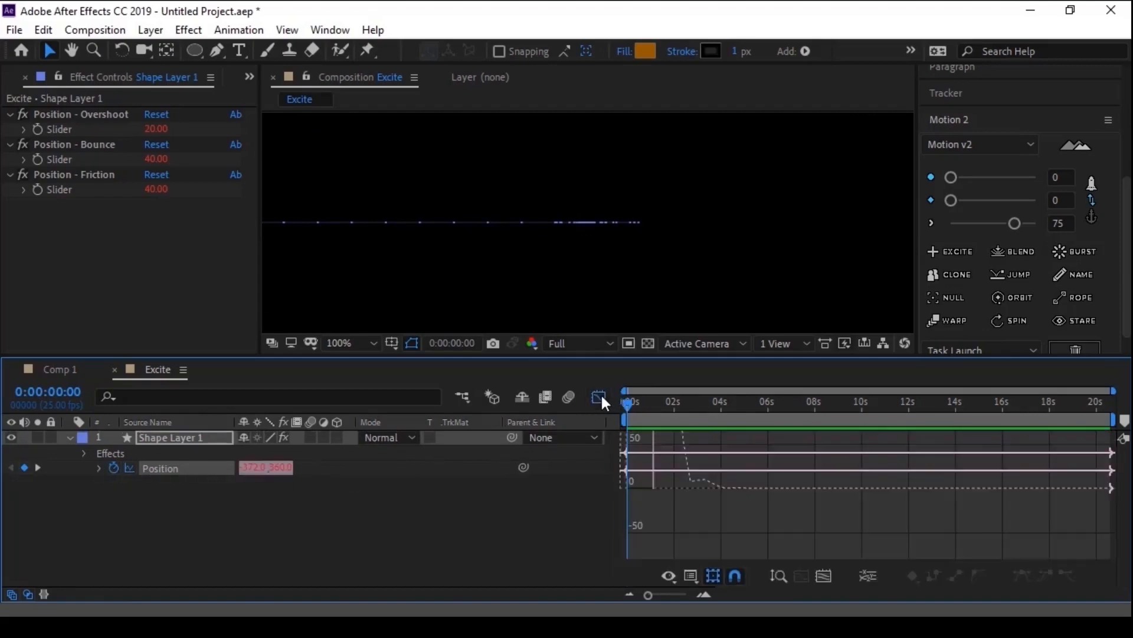
drag(681, 482, 711, 509)
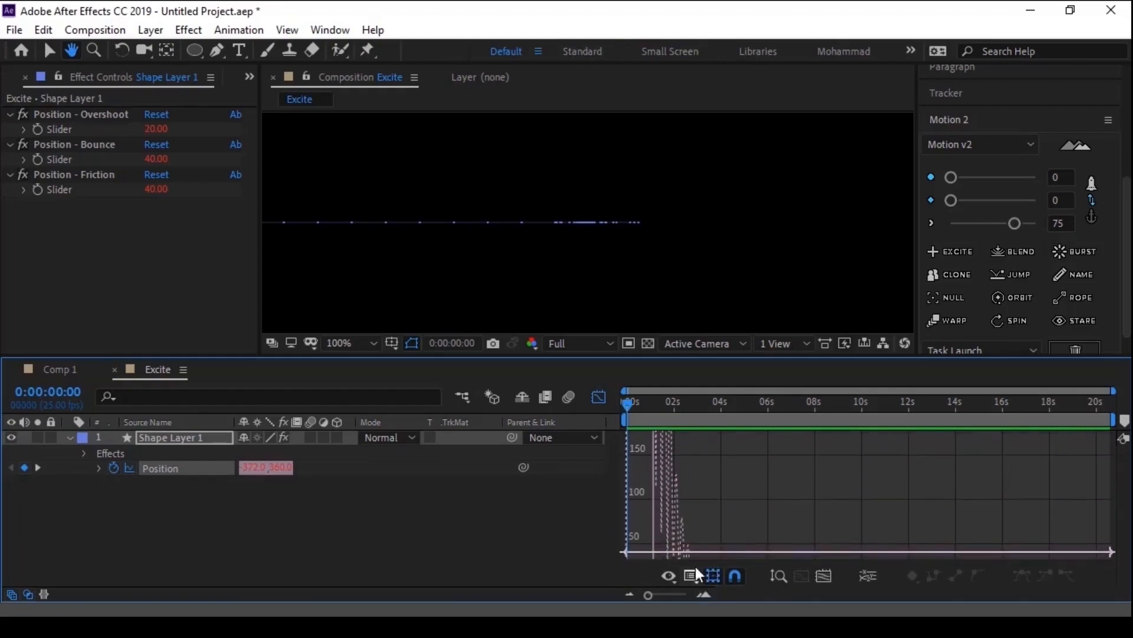
click(822, 581)
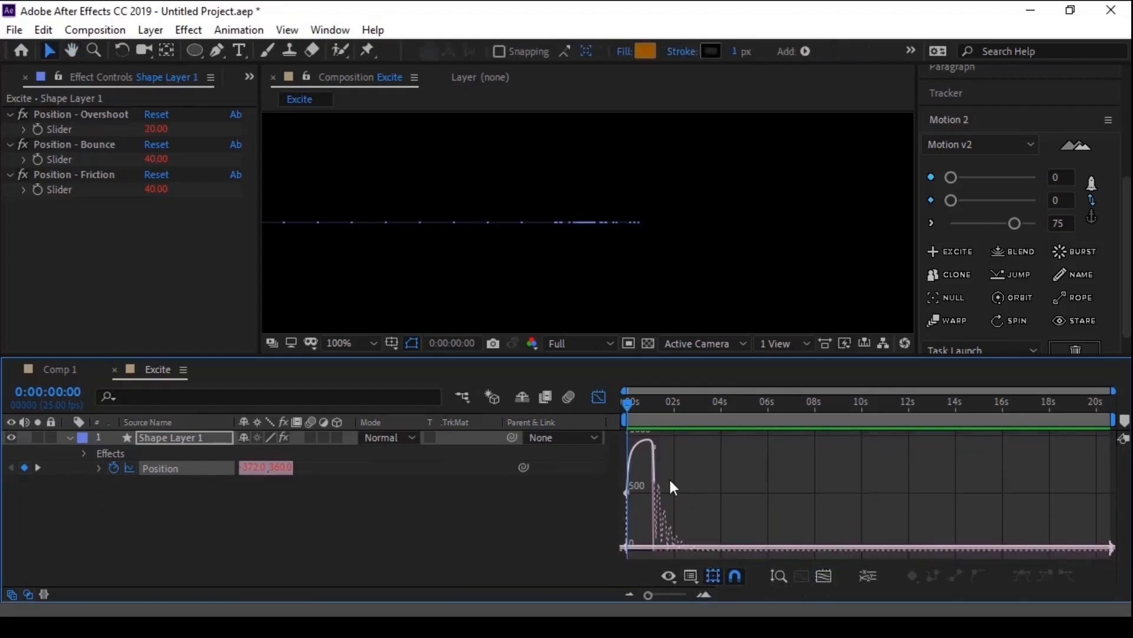
drag(625, 401, 668, 433)
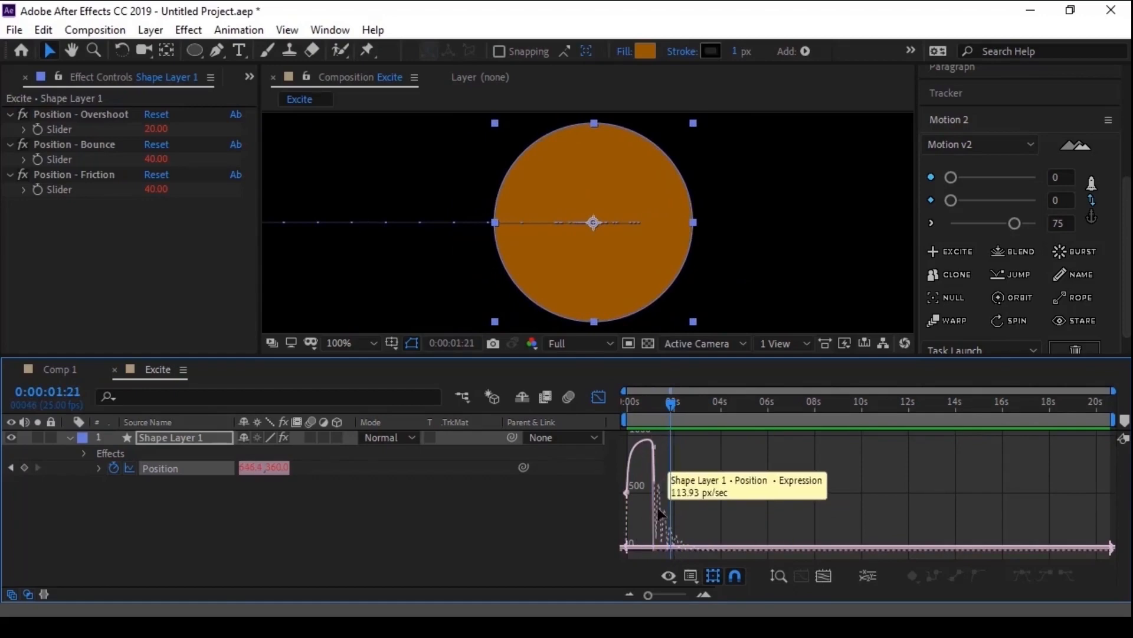
- Switch the Graph Editor to the value graph and examine the Position bounce after the ending keyframe, scrubbing to 0:00:03:06
click(691, 577)
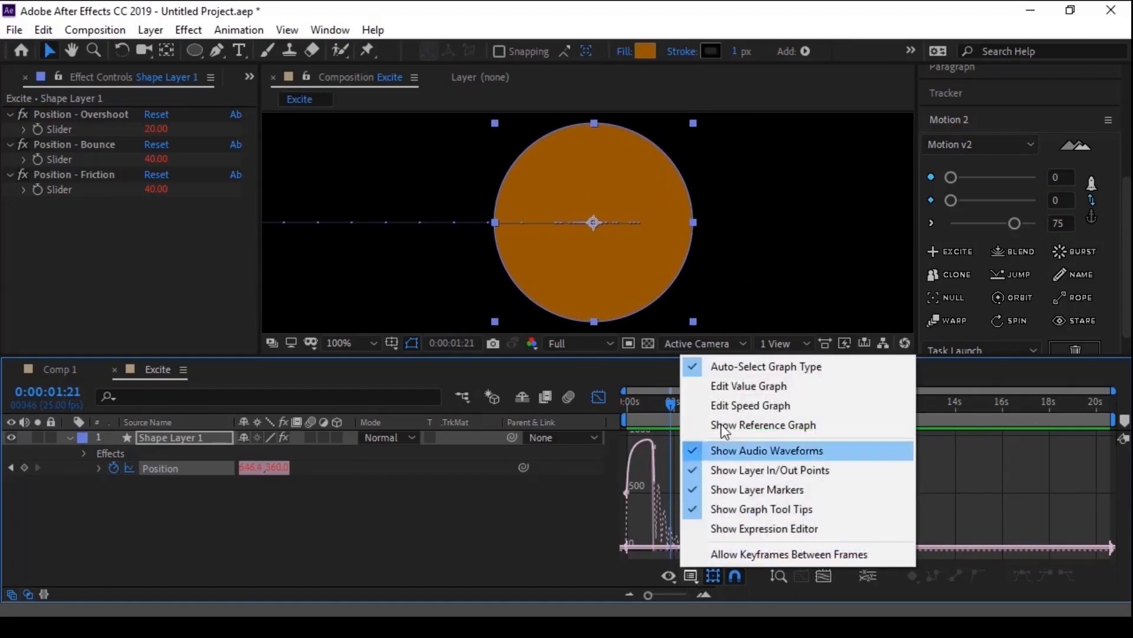
click(723, 387)
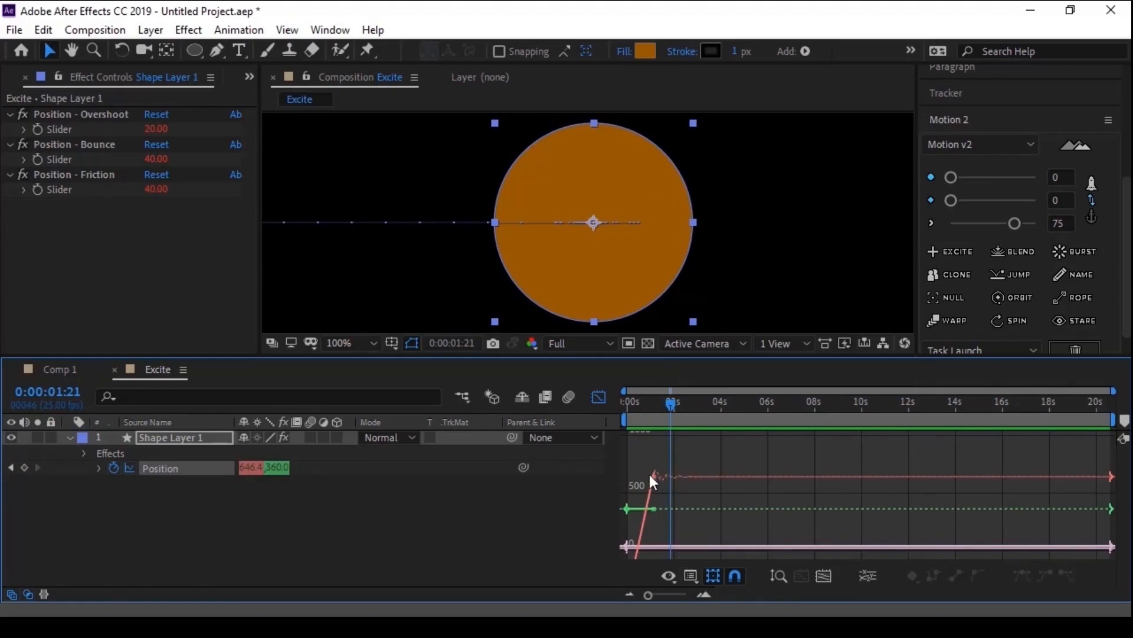
click(153, 509)
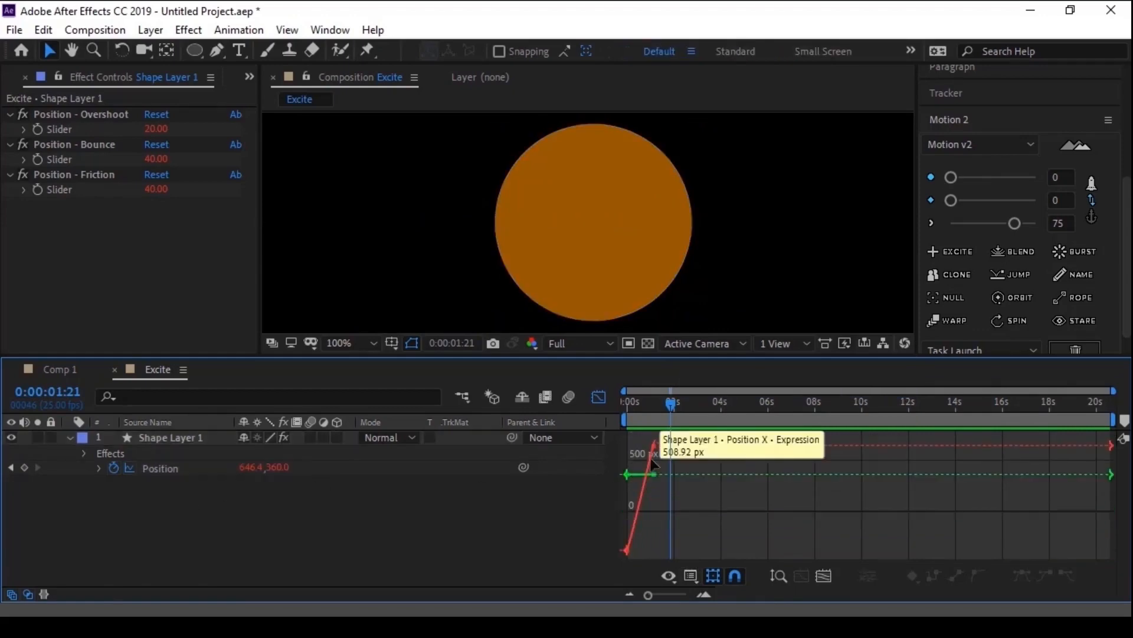
scroll(652, 463, up, 5)
drag(724, 407, 1070, 494)
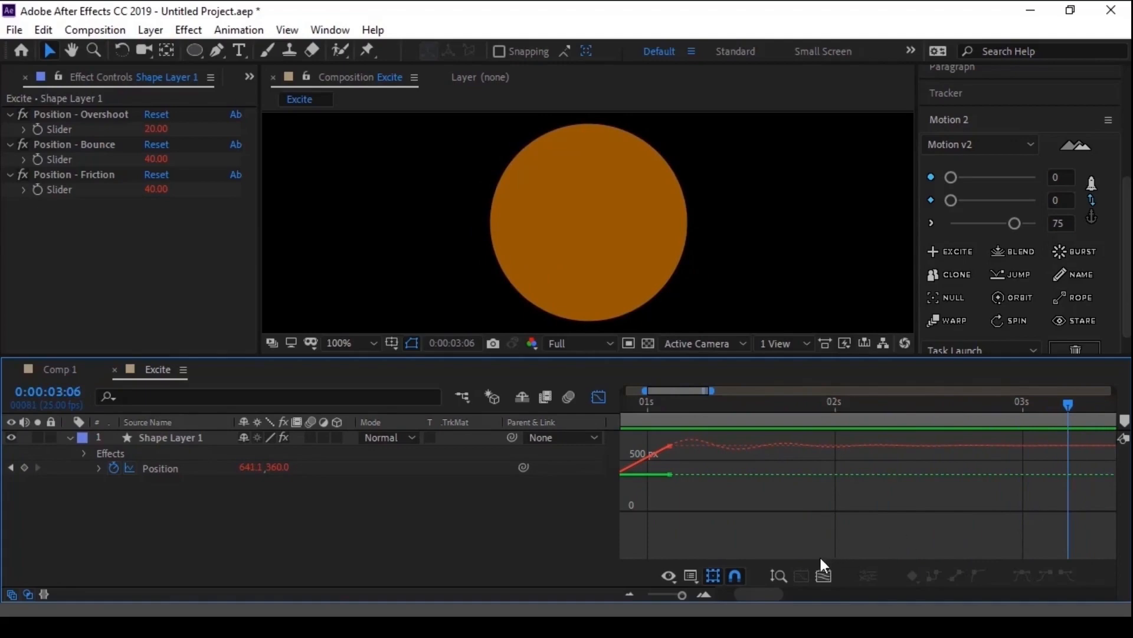
- Set the circle's Position - Bounce slider to 20 and scrub through the changed movement up to 0:00:03:08
click(158, 469)
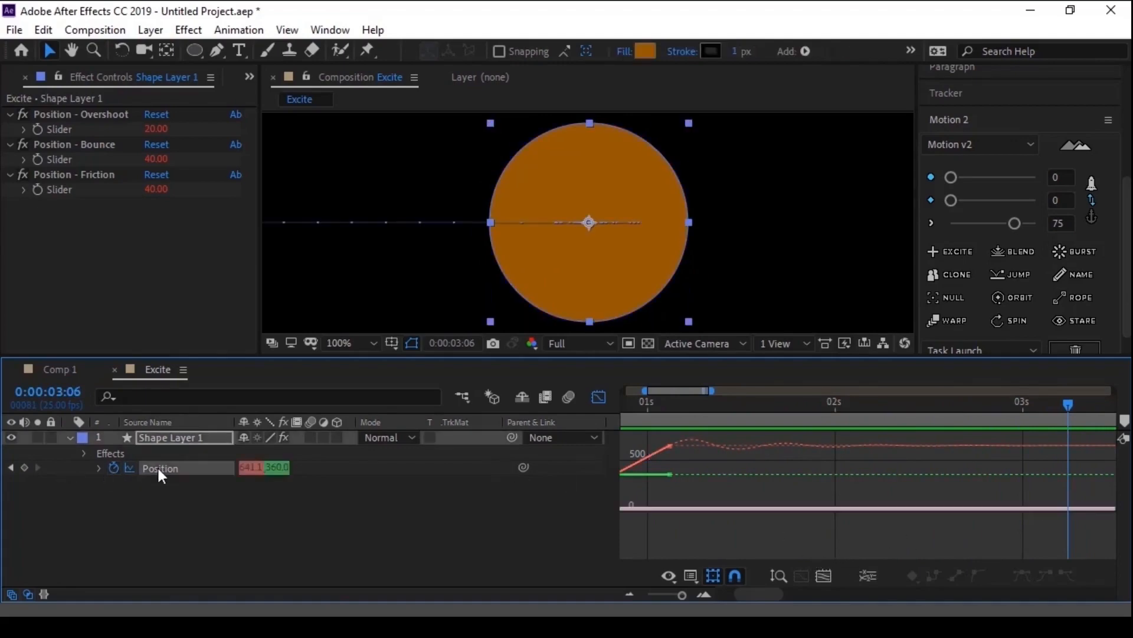
click(86, 144)
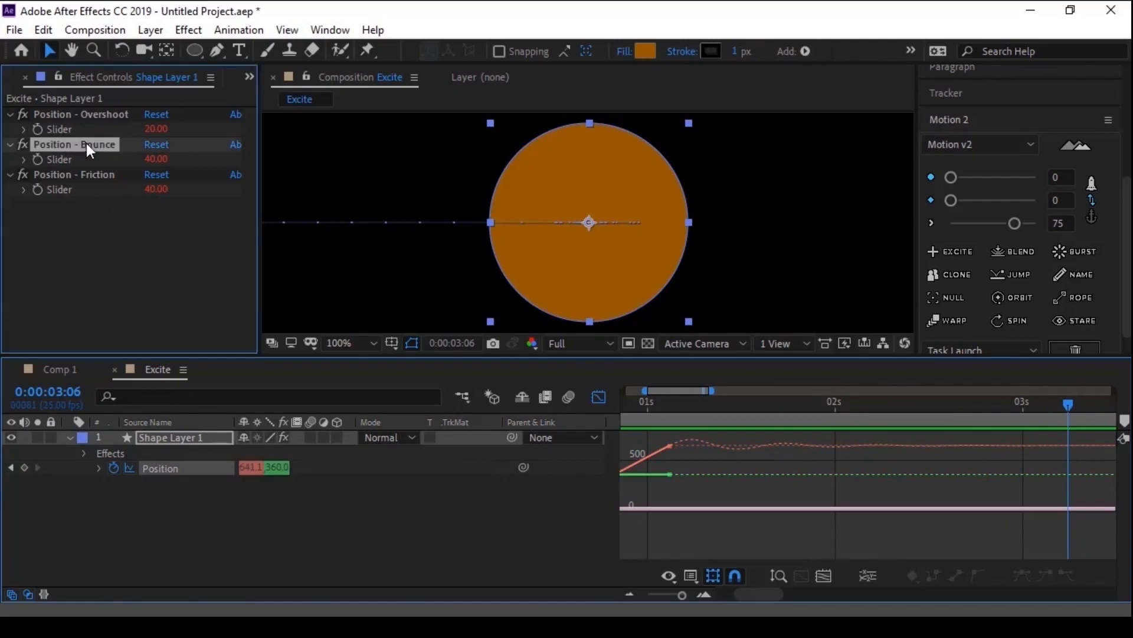
click(155, 159)
text(20)
key(Return)
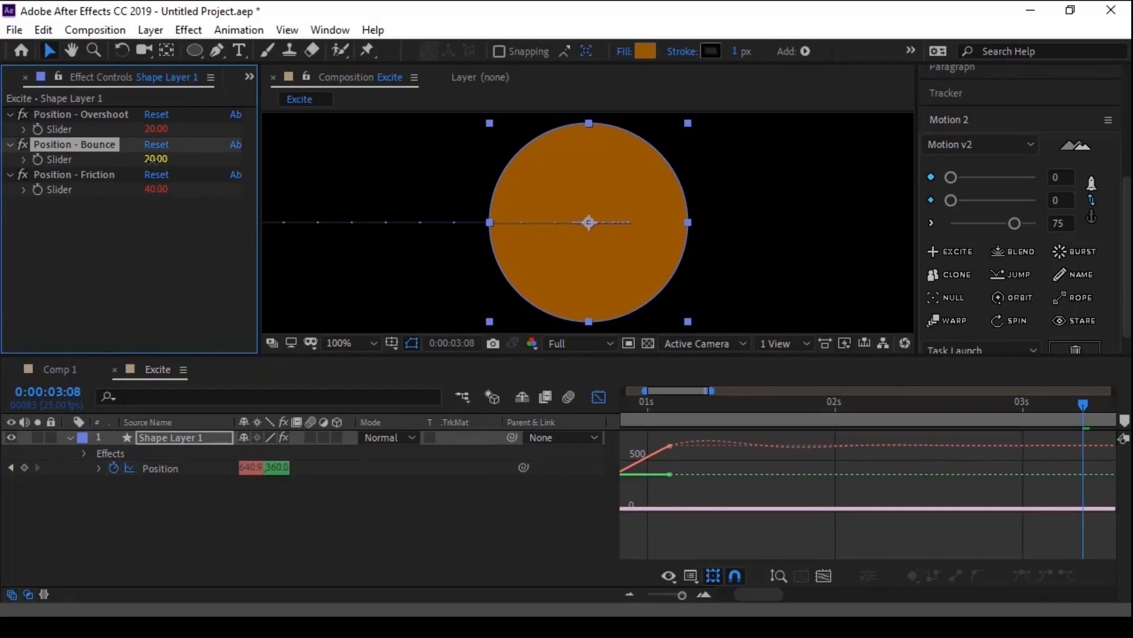
drag(646, 404, 1083, 450)
- Examine the circle's overshoot past the ending keyframe in the value graph, scrubbing to 0:00:01:08
click(88, 114)
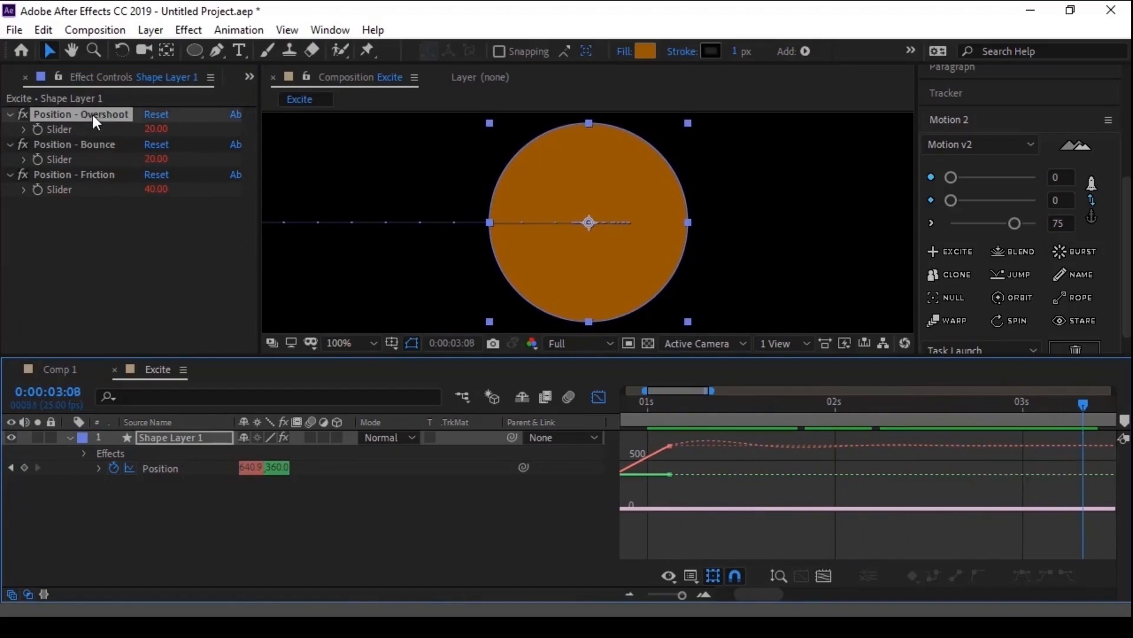
drag(670, 403, 684, 403)
key(h)
drag(728, 485, 732, 522)
key(v)
drag(690, 408, 712, 409)
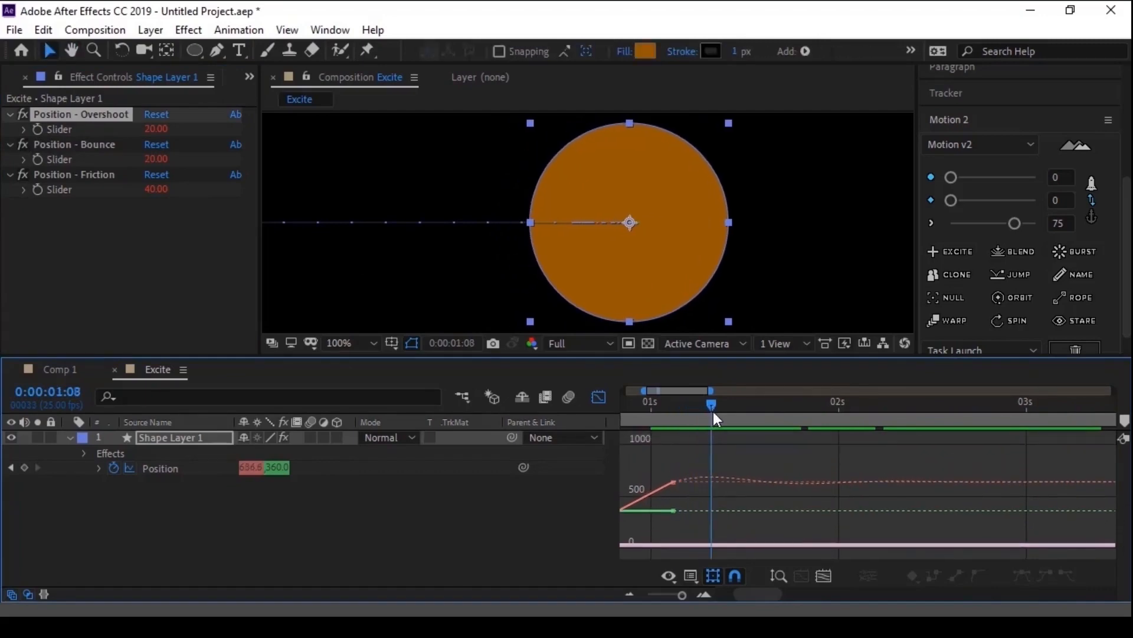
- Raise the circle's Position - Overshoot slider to 30, then to 40
click(155, 129)
text(30)
key(Return)
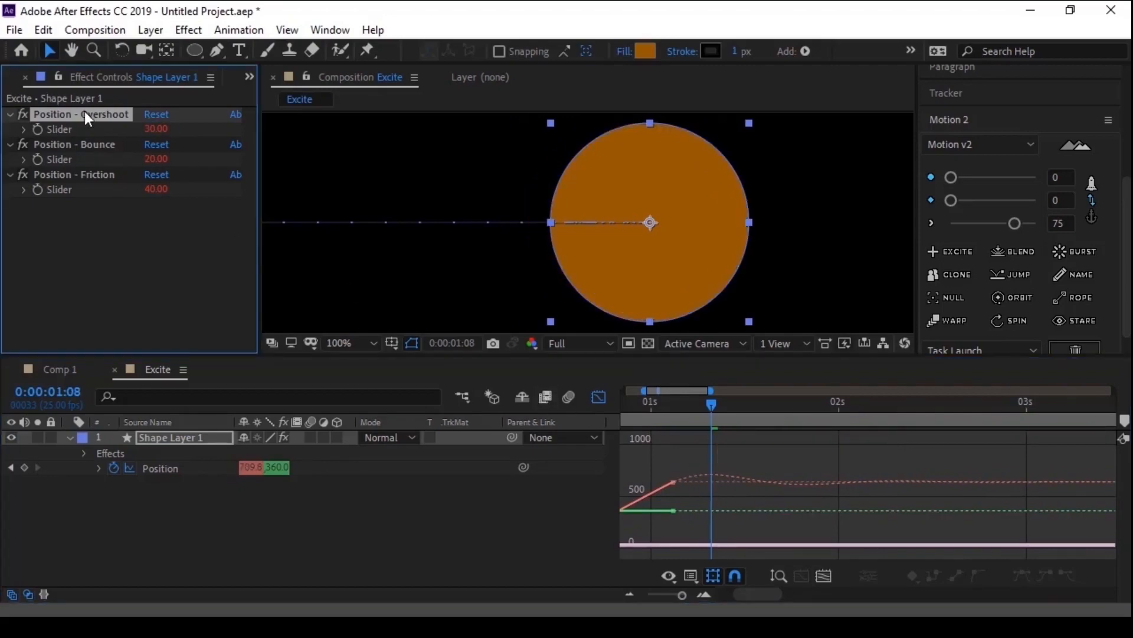
click(156, 130)
text(40)
key(Return)
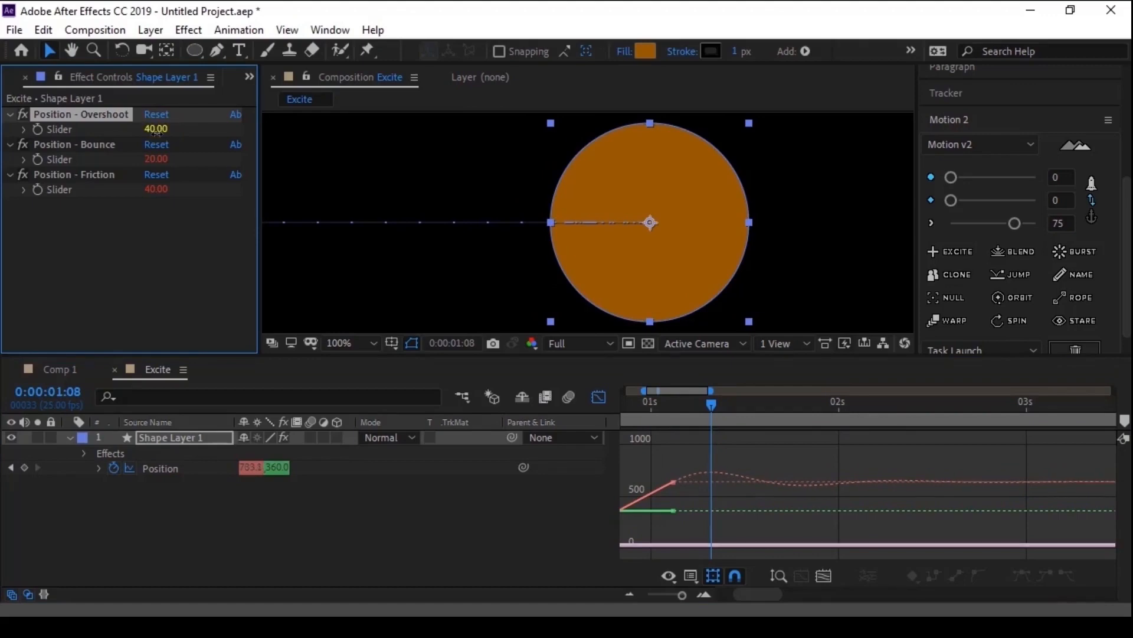
- Try the circle's Position - Friction slider at 80, then restore it to 40 for comparison
click(153, 190)
text(80)
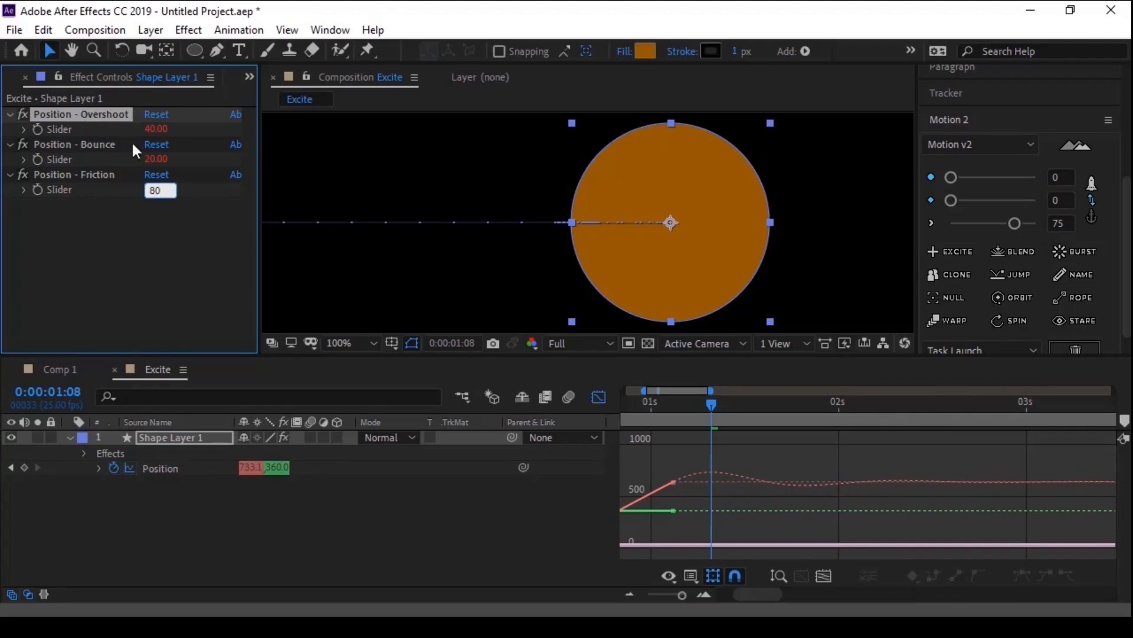
click(132, 253)
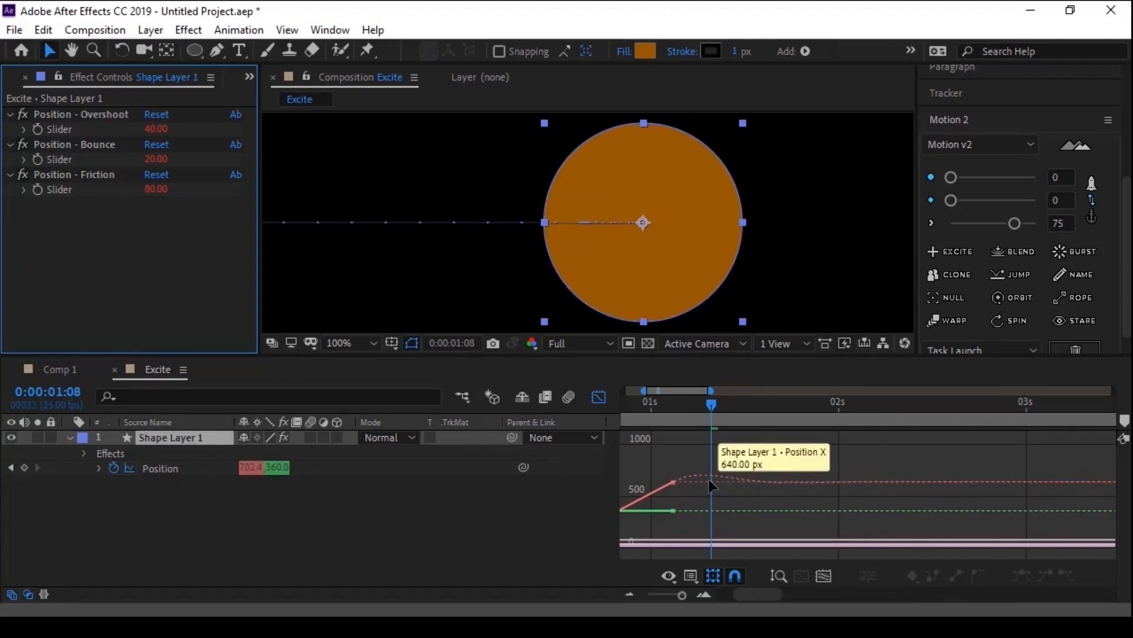
click(153, 189)
text(40)
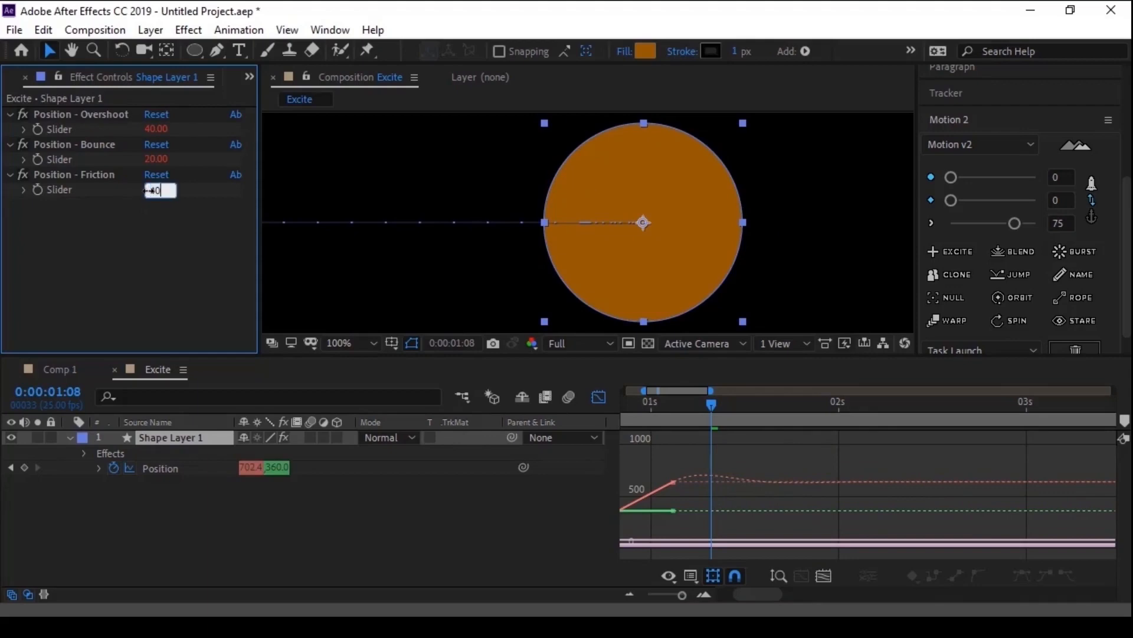
key(Return)
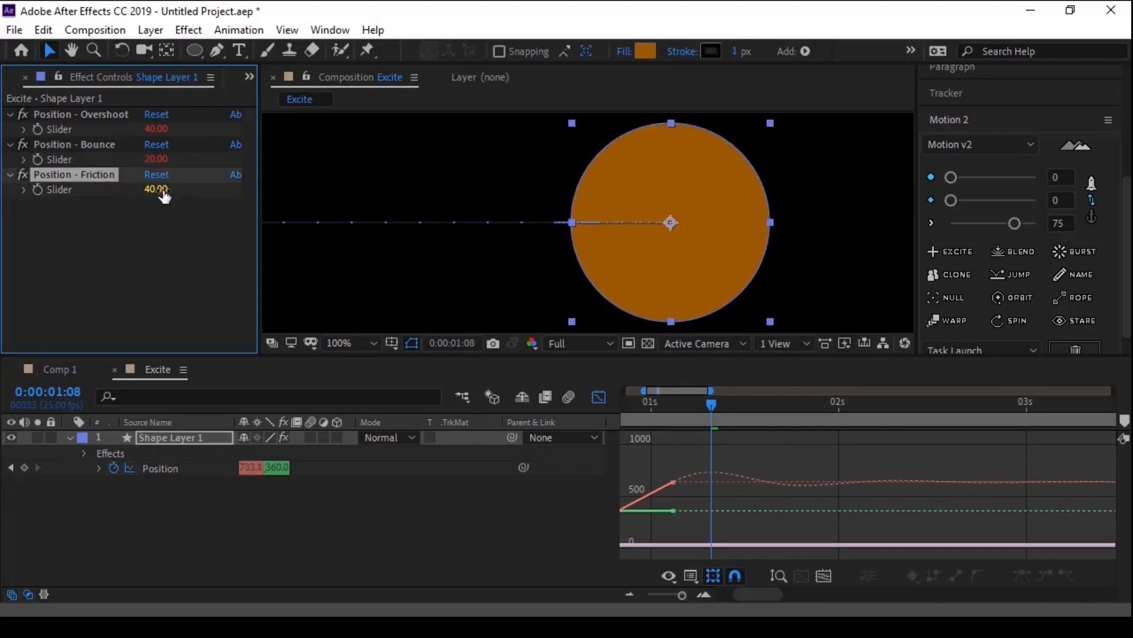
- Set the circle's Position - Friction slider to 80
click(157, 189)
text(80)
key(Return)
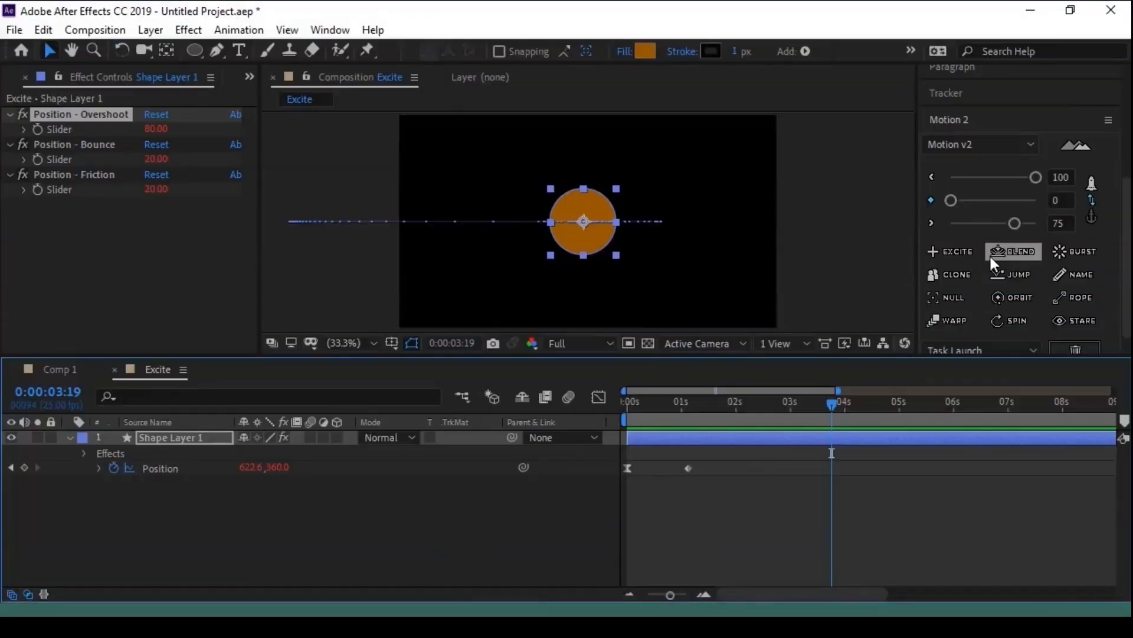
- Create a new 1280 x 720 composition named Blend
click(12, 78)
click(56, 346)
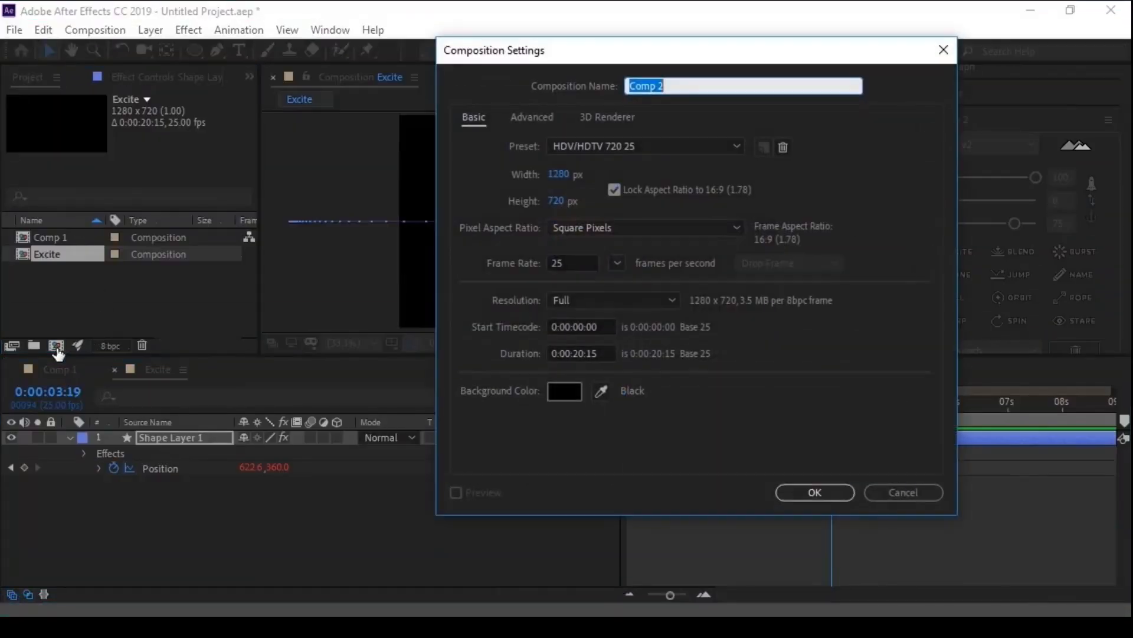
text(Blend)
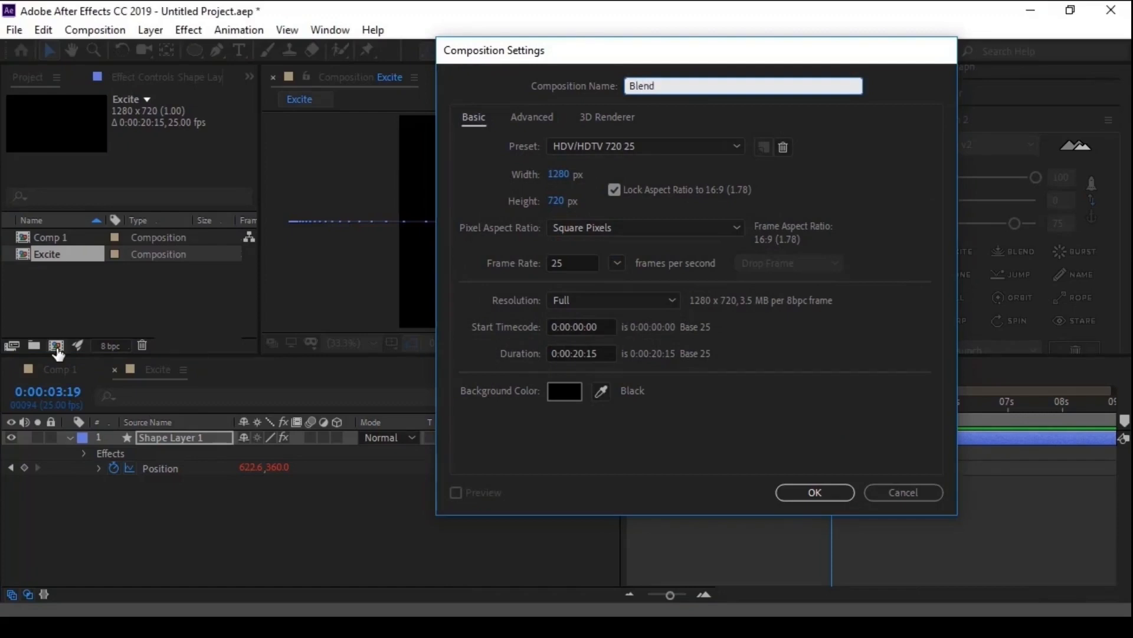
key(Return)
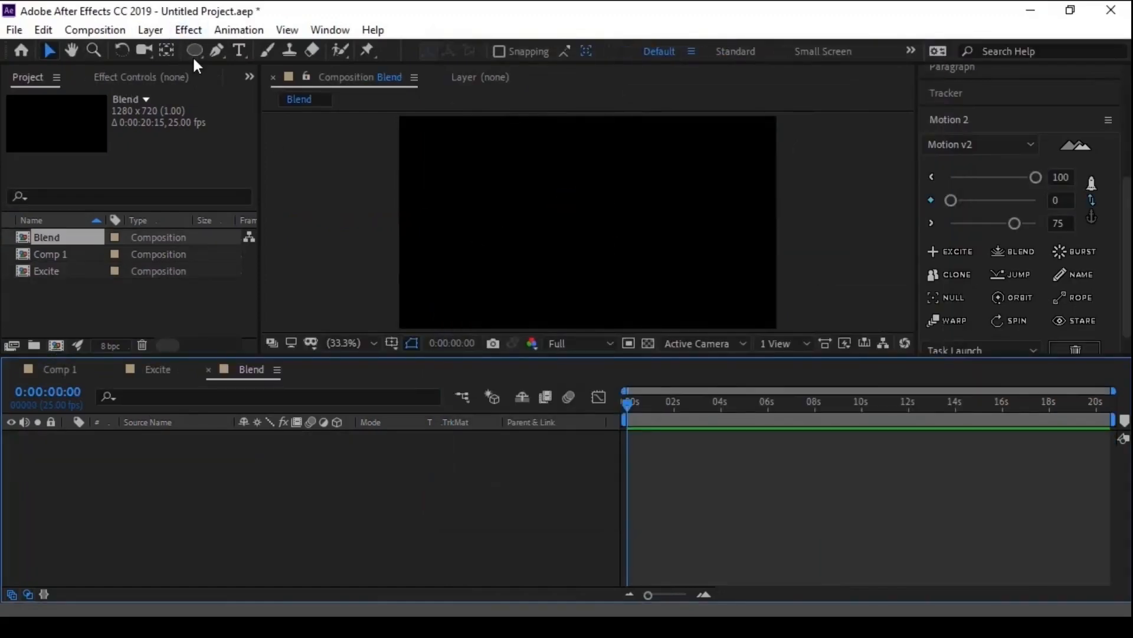
- Draw a square in the lower-left area of the Blend composition with the Rectangle tool and centre its anchor point
mouse_move(193, 57)
mouse_down()
mouse_move(194, 47)
mouse_move(250, 48)
mouse_up()
key(comma)
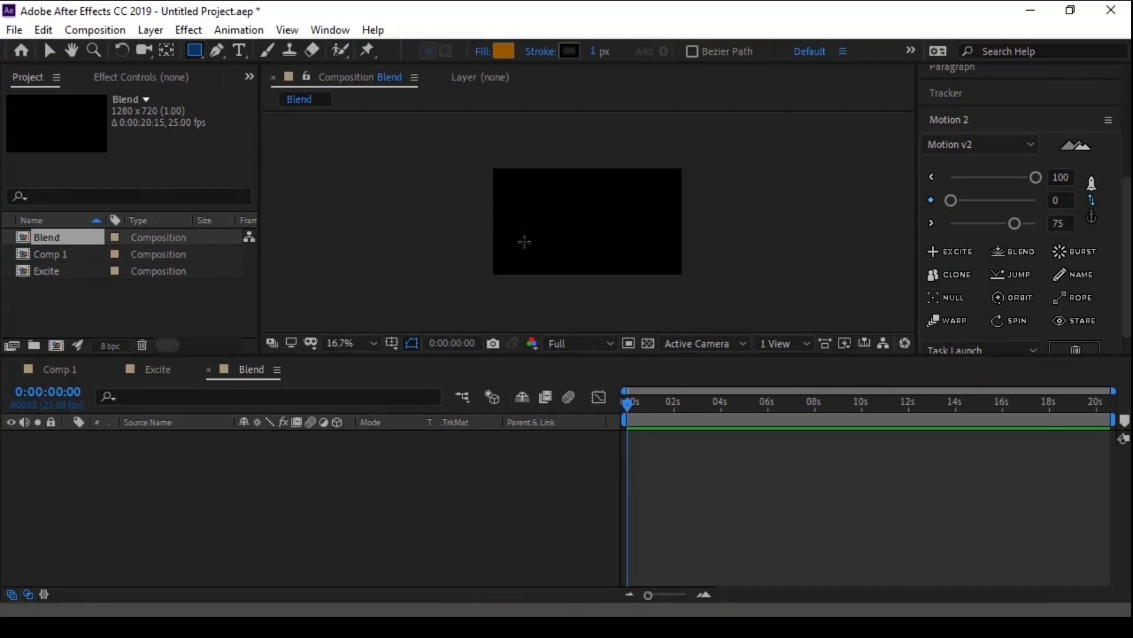
drag(525, 242, 543, 260)
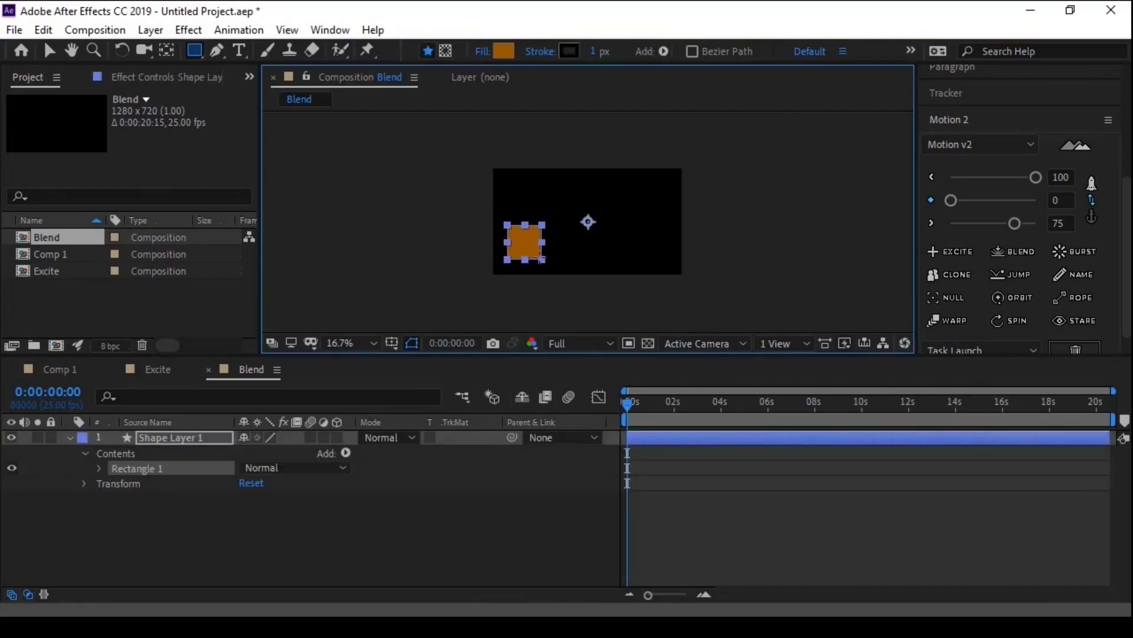
key(ctrl+alt+Home)
key(period)
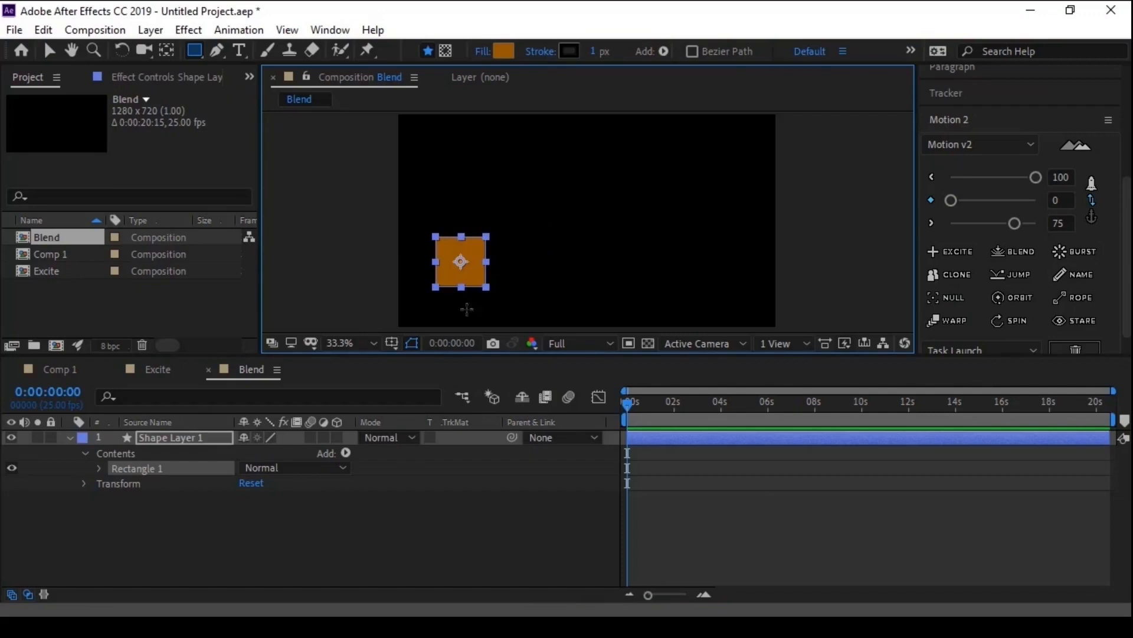
- Keyframe the square's Position at 0:00:00:00 and again at 0:00:02:10, moved to the composition's upper right at about 1107, 135
key(p)
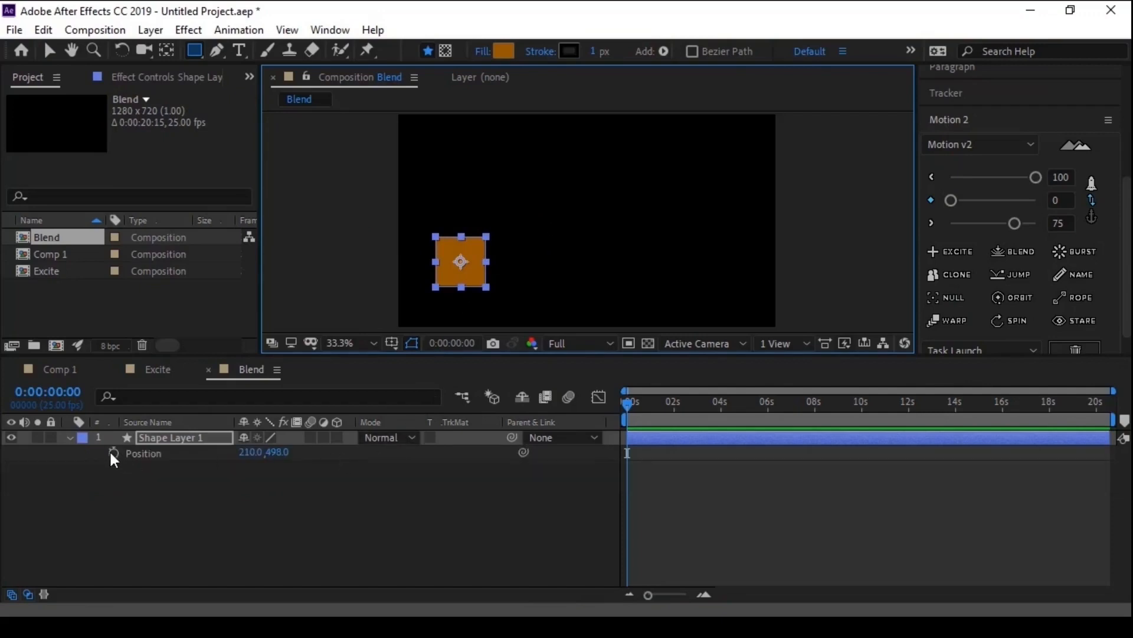
click(113, 452)
key(space)
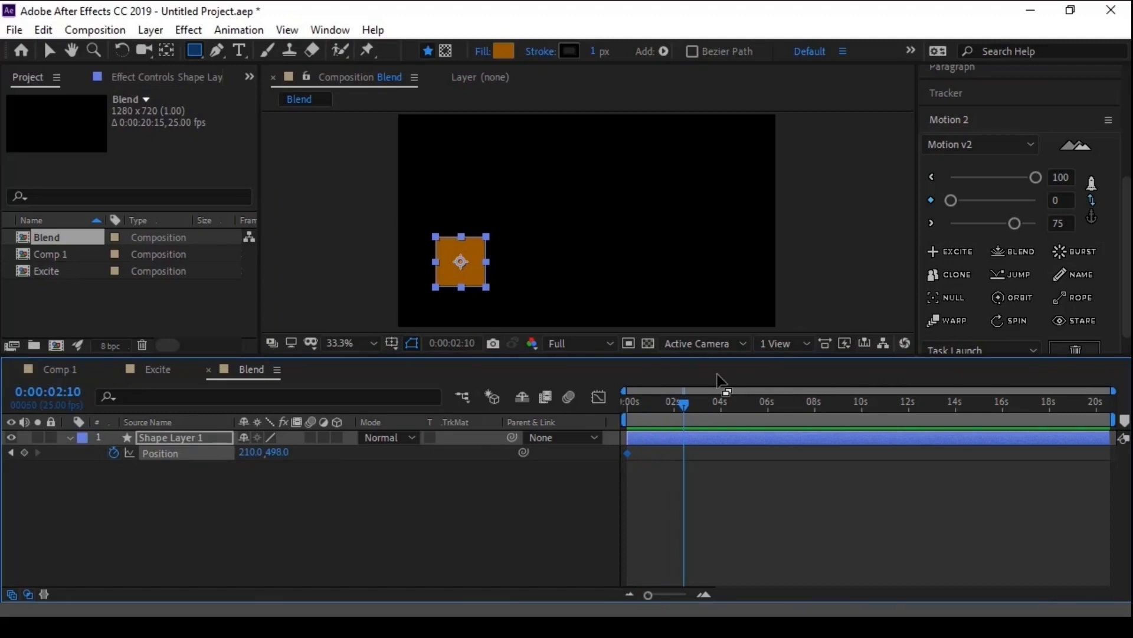
key(v)
drag(481, 278, 745, 172)
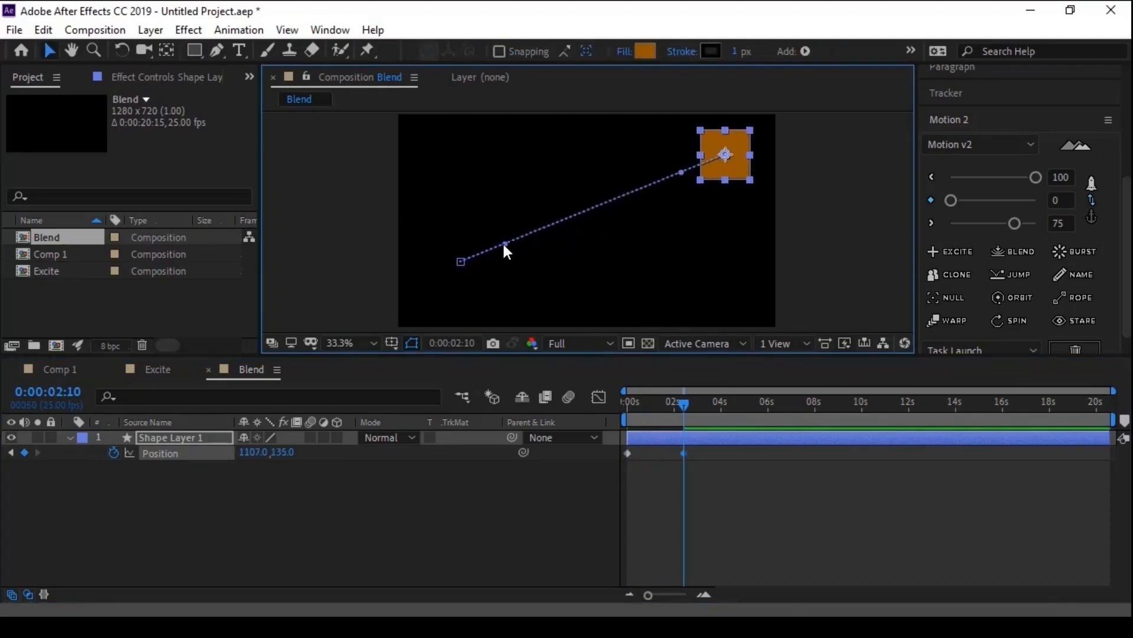
- Bend the square's motion path into an S-curve, pulling the start handle upward and the end handle downward
drag(503, 245, 495, 144)
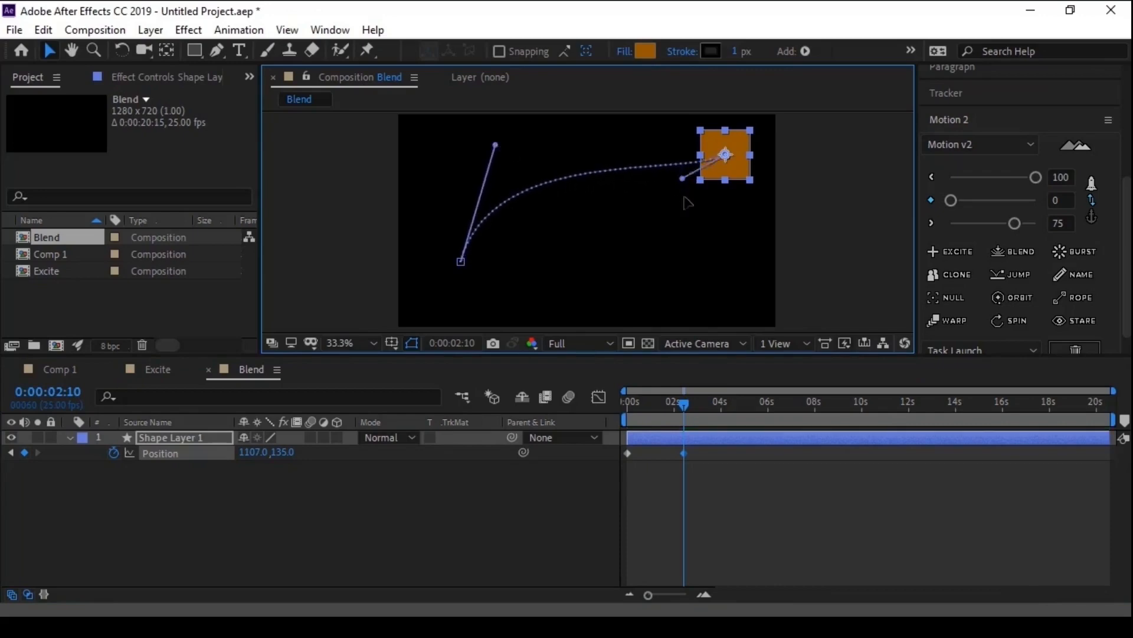
drag(683, 178, 671, 286)
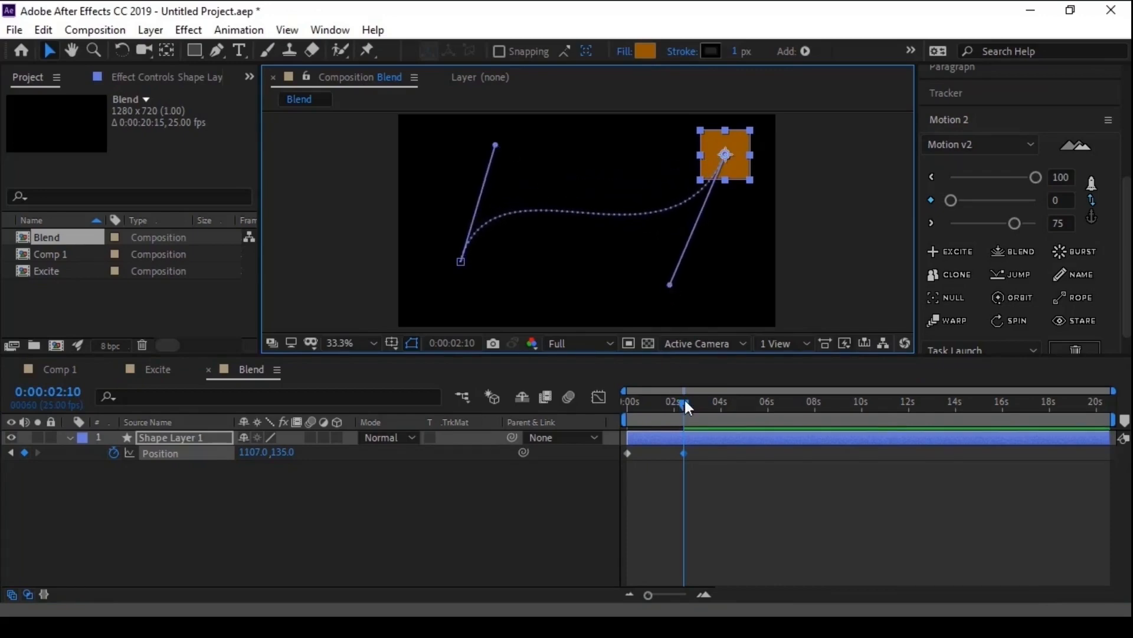
mouse_move(685, 402)
mouse_down()
mouse_move(625, 404)
mouse_move(685, 410)
mouse_up()
- Apply Motion 2's Blend to the square's Position keyframes, show its effect controls and scrub back to 0:00:00:15
click(183, 468)
click(169, 452)
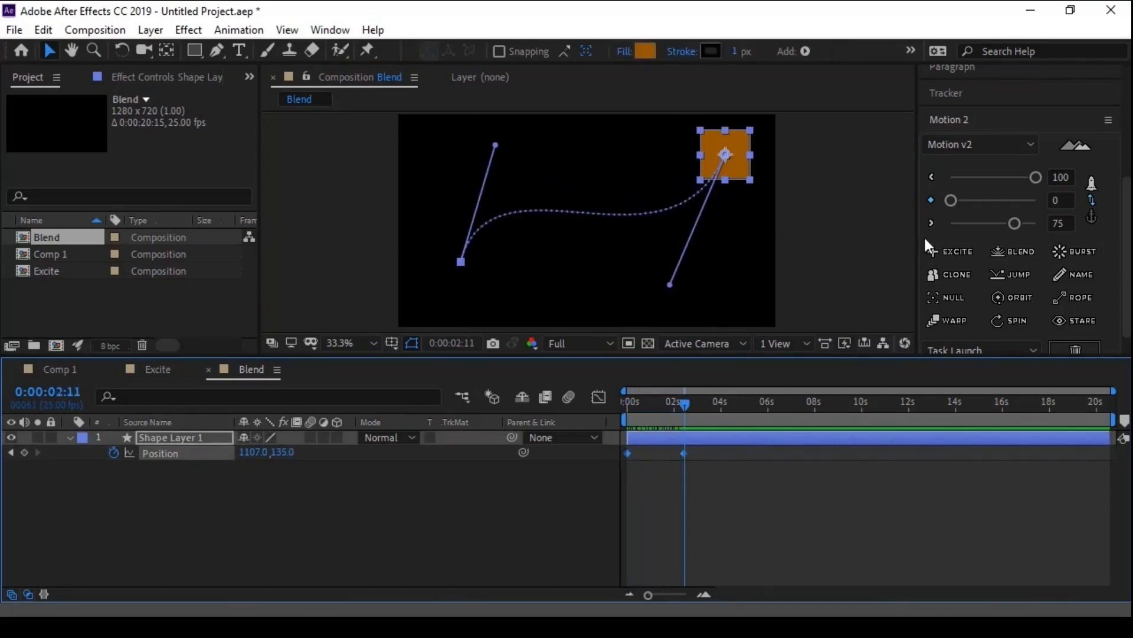
click(1003, 256)
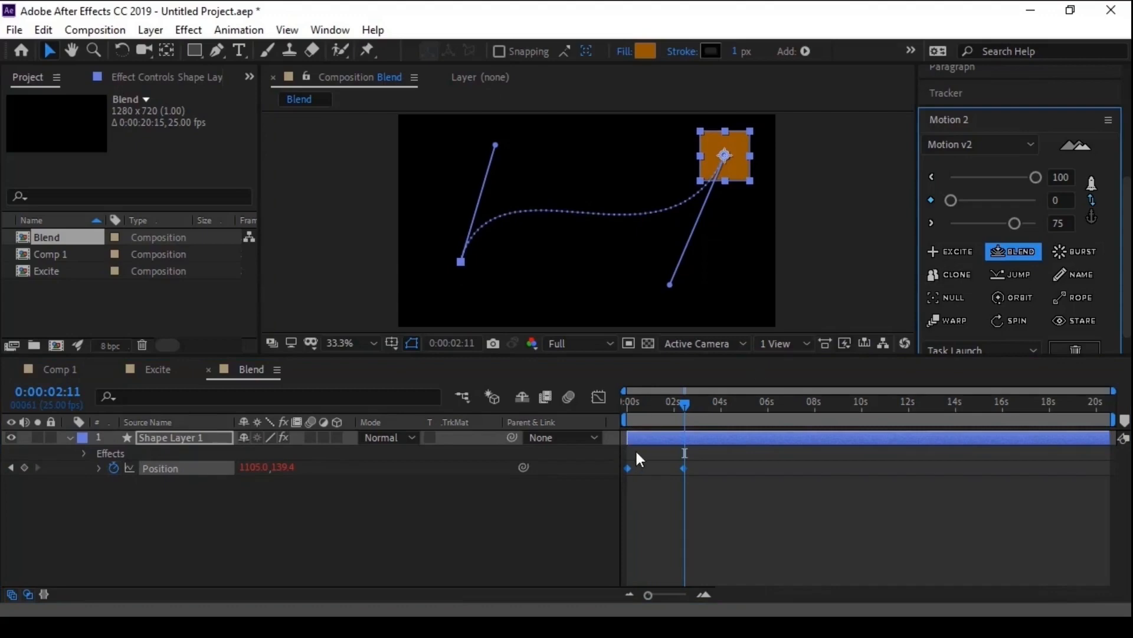
click(168, 78)
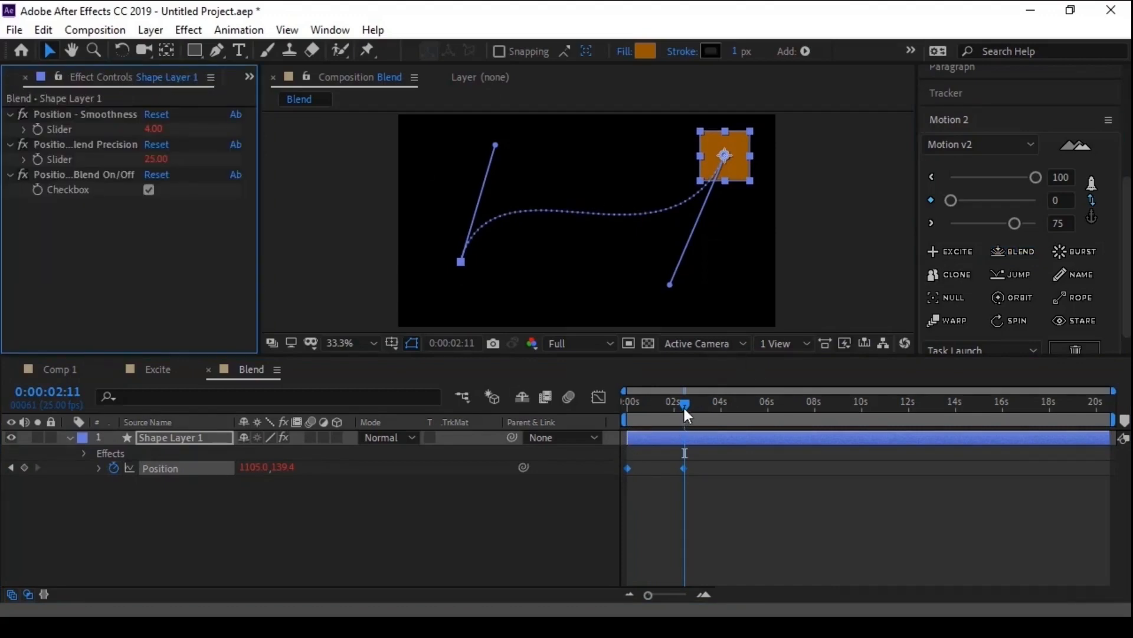
drag(685, 408, 640, 409)
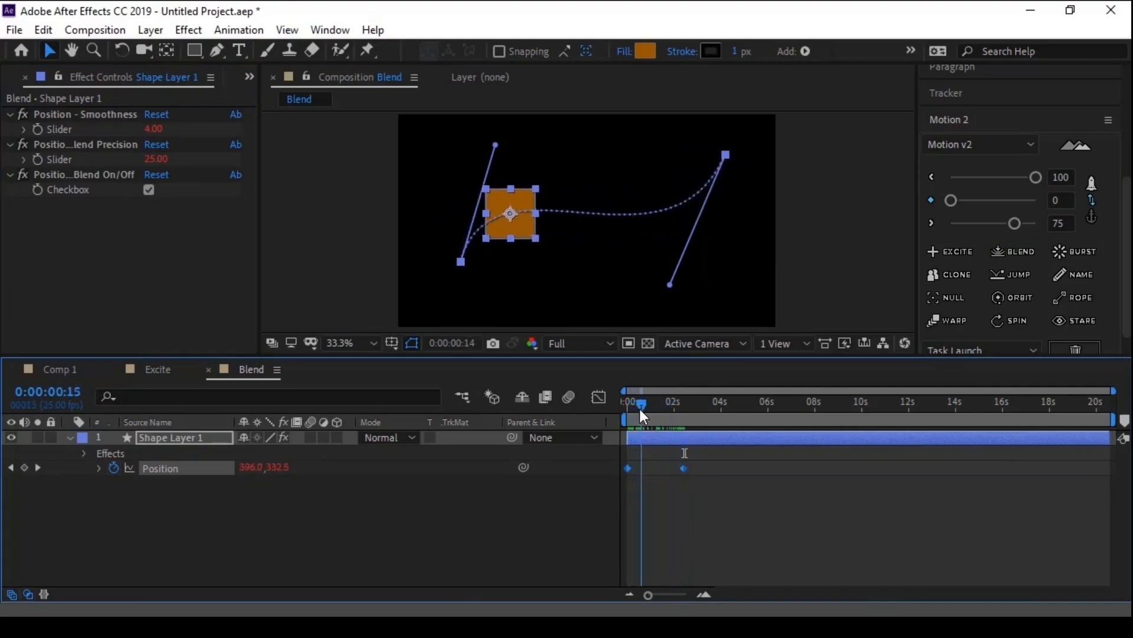
- Raise the square's Position - Smoothness slider to 20, then to 100, scrubbing to 0:00:00:00 after each change
click(111, 116)
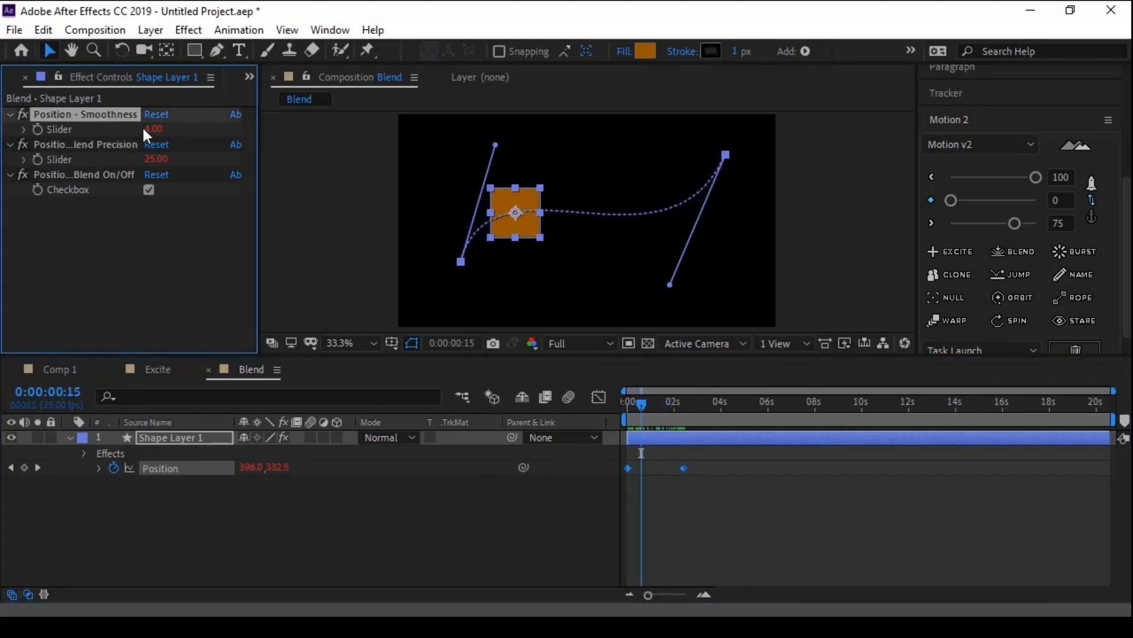
mouse_move(152, 129)
mouse_down()
mouse_move(173, 130)
mouse_move(162, 130)
mouse_up()
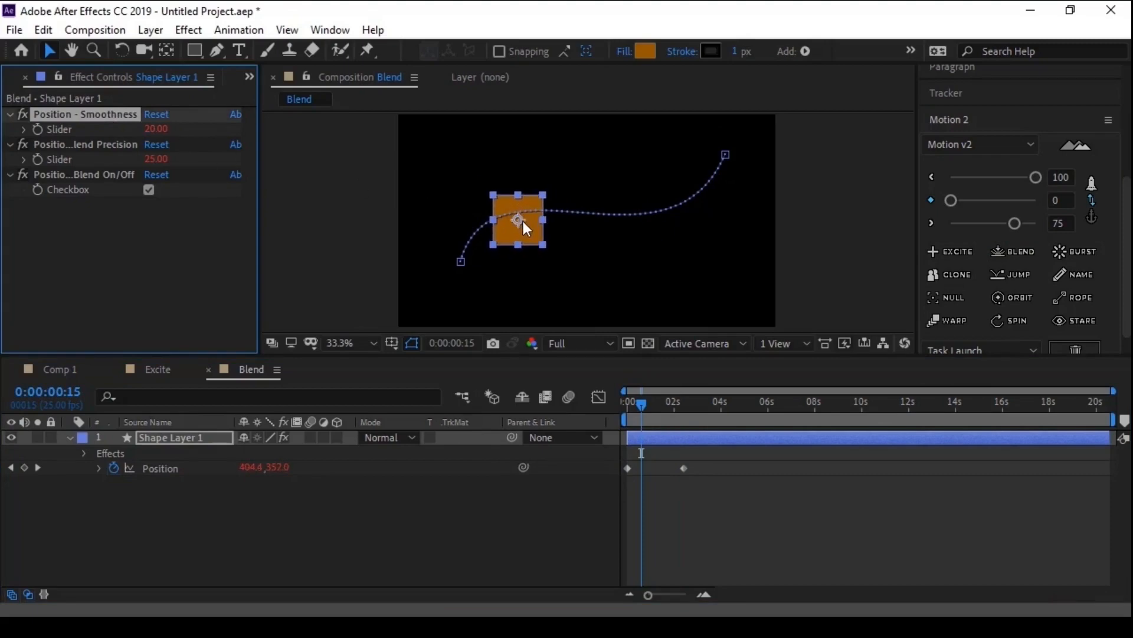
mouse_move(639, 403)
mouse_down()
mouse_move(624, 412)
mouse_move(688, 403)
mouse_move(624, 410)
mouse_up()
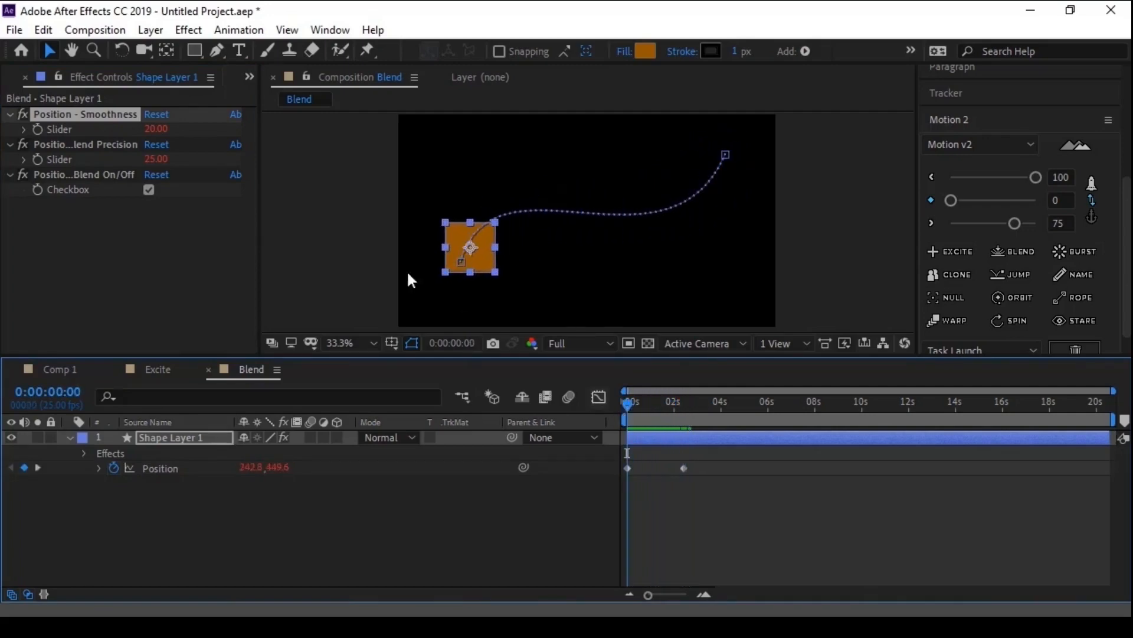
drag(157, 129, 334, 148)
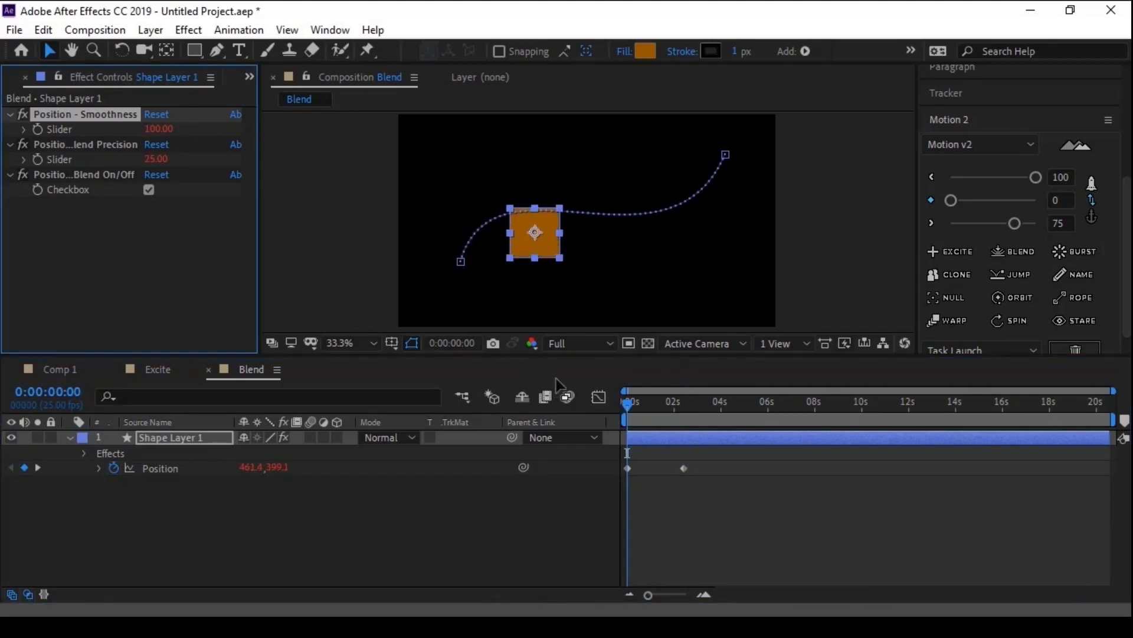
drag(632, 404, 584, 414)
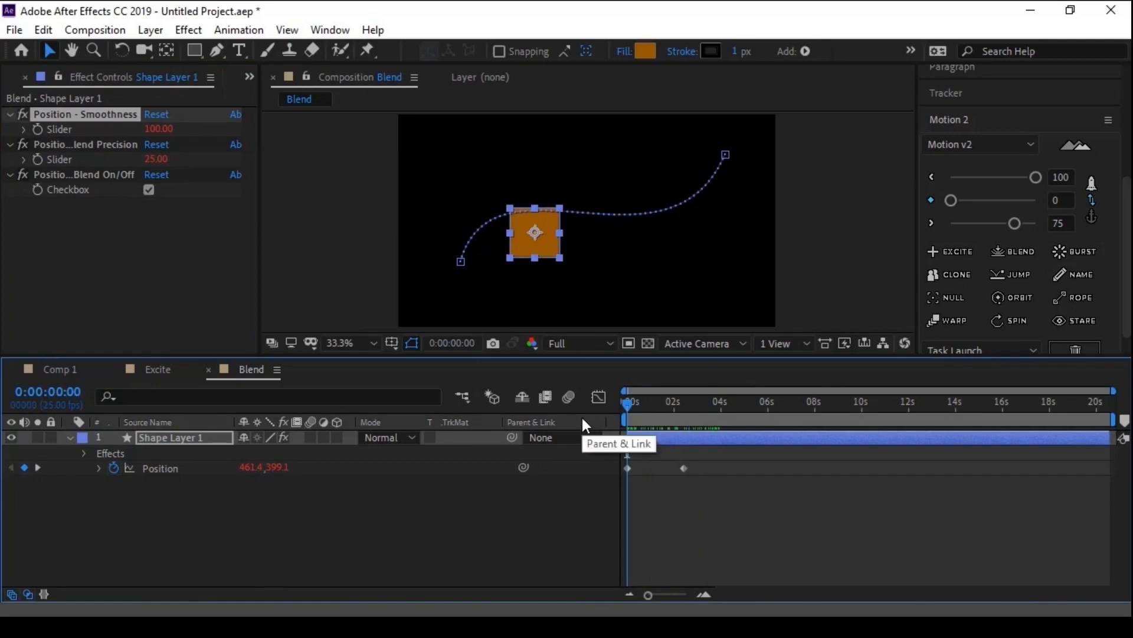
- Lower the square's Blend Precision slider to 7 and scrub the movement to 0:00:02:01
click(95, 145)
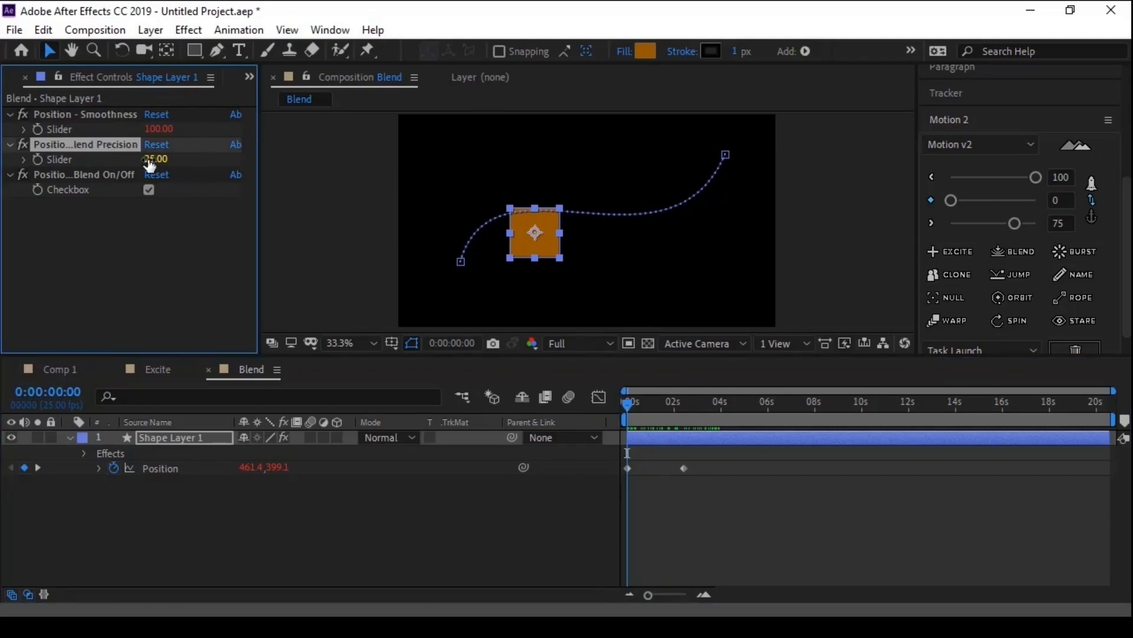
drag(150, 160, 138, 162)
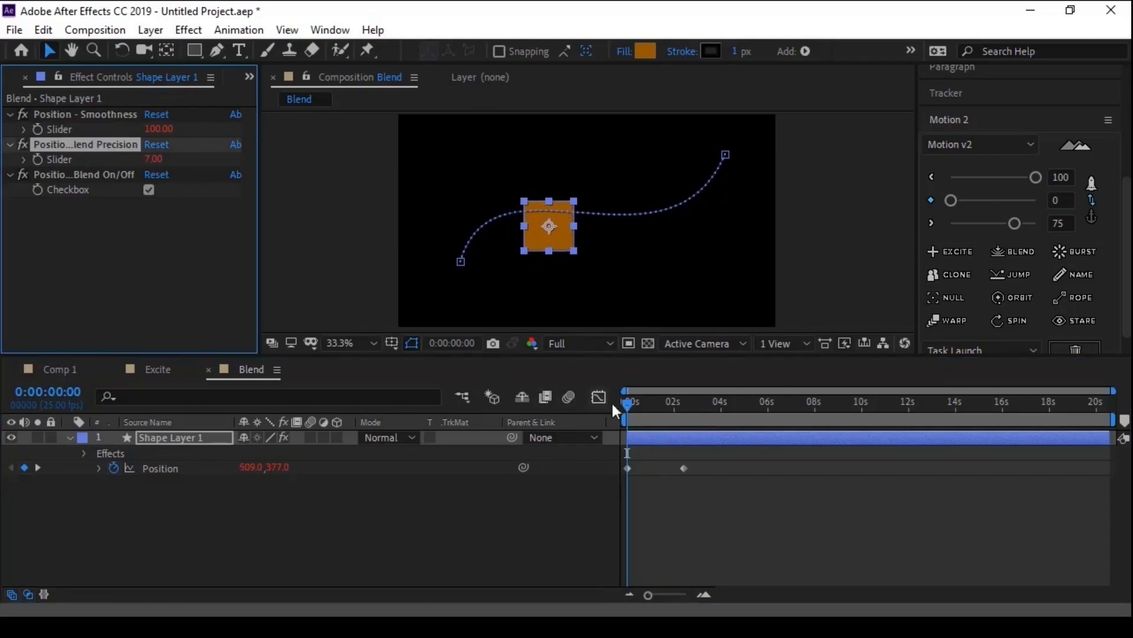
drag(632, 405, 675, 405)
- Toggle the square's Blend On/Off checkbox to compare both states at 0:00:02:01, leaving Blend off
click(69, 195)
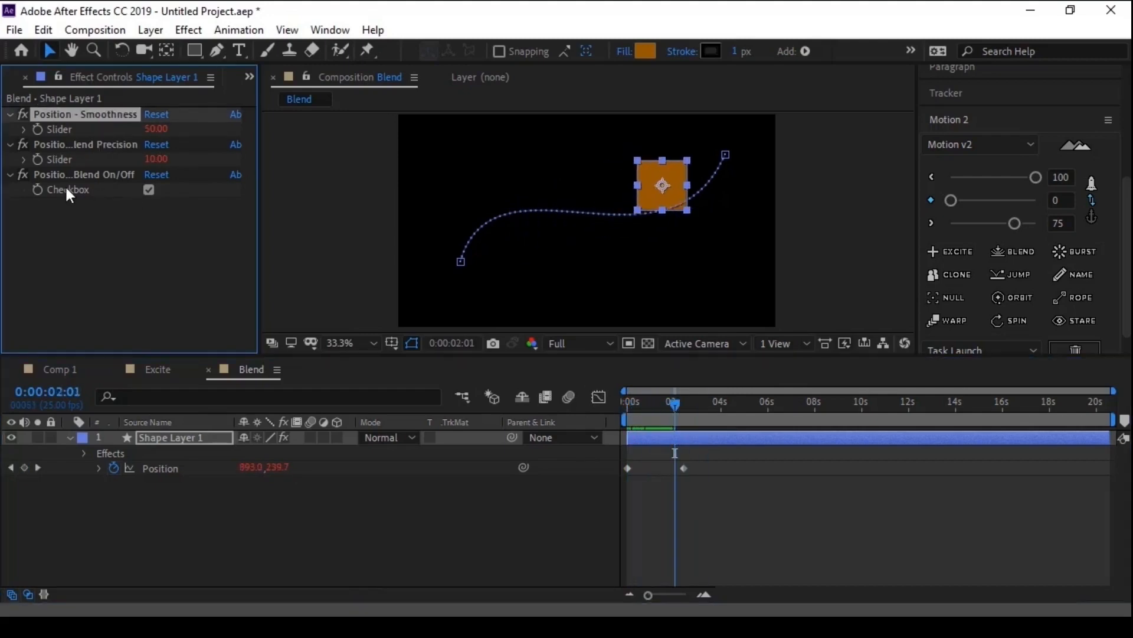
click(148, 190)
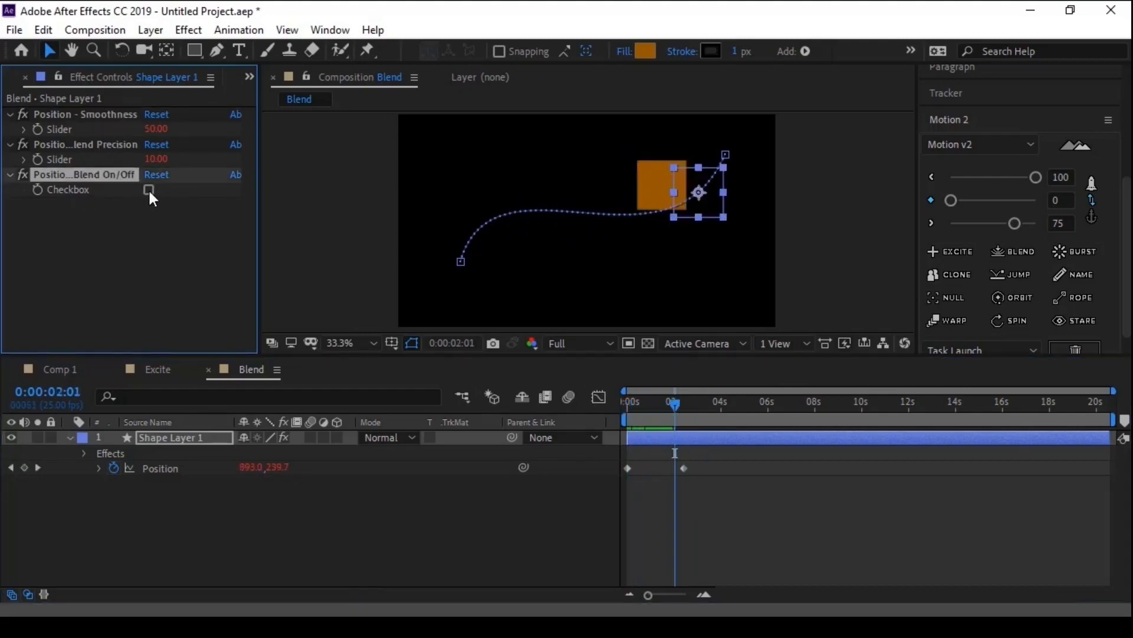
click(148, 190)
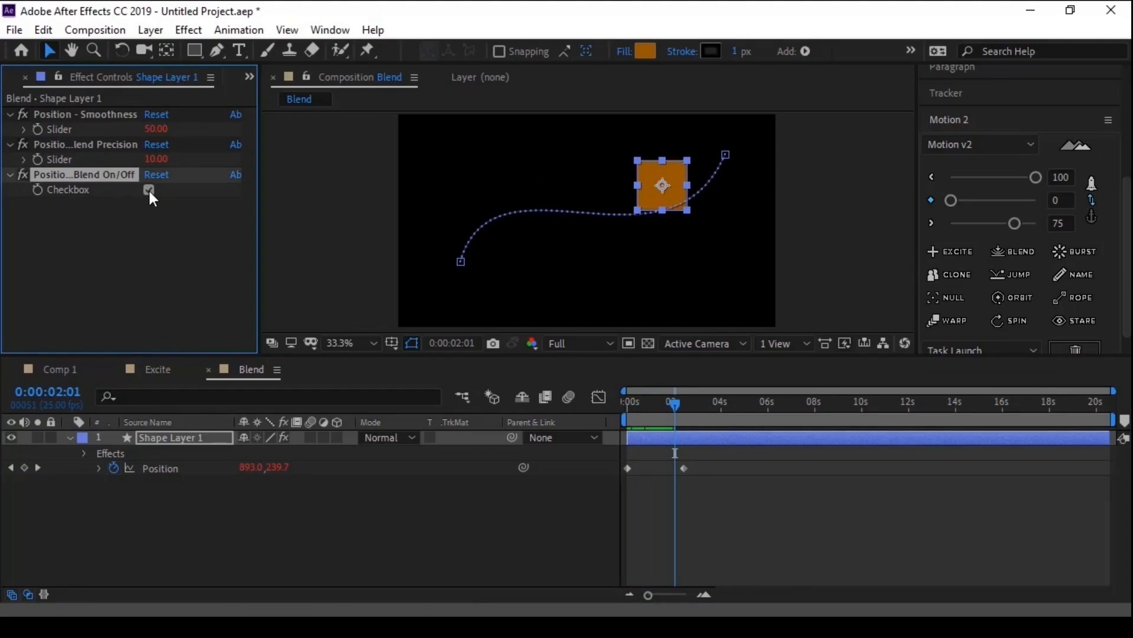
click(149, 190)
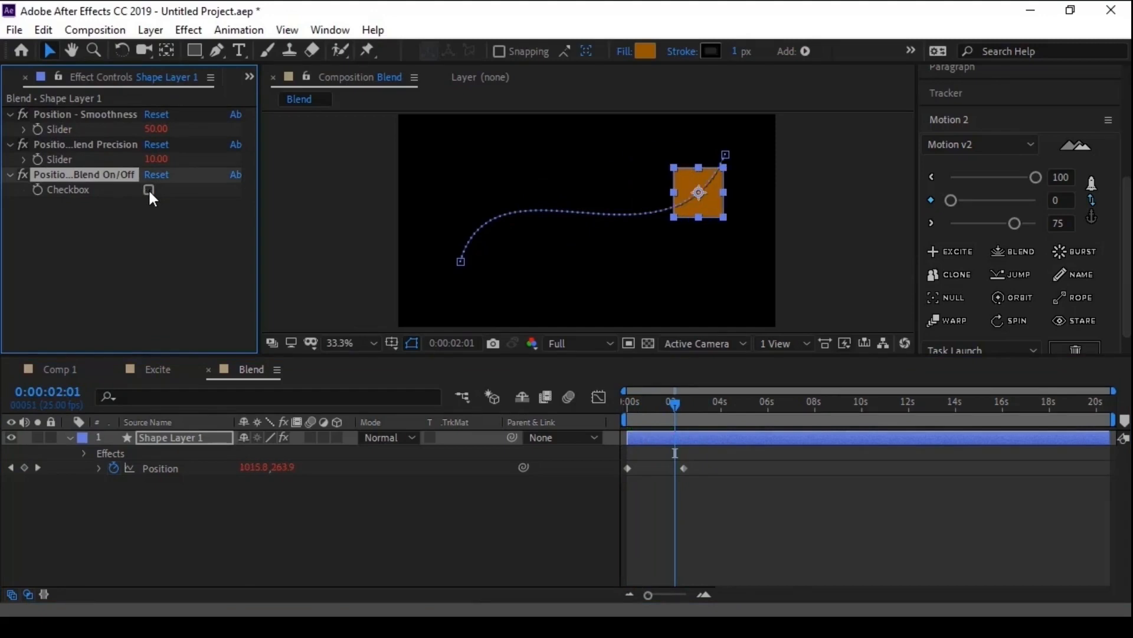
- Switch Blend on for the square and back off once more to compare the movement
click(149, 190)
click(149, 190)
- Try removing Blend from the square's Position, deleting its Smoothness, Blend Precision and Blend On/Off effects from the layer
click(159, 469)
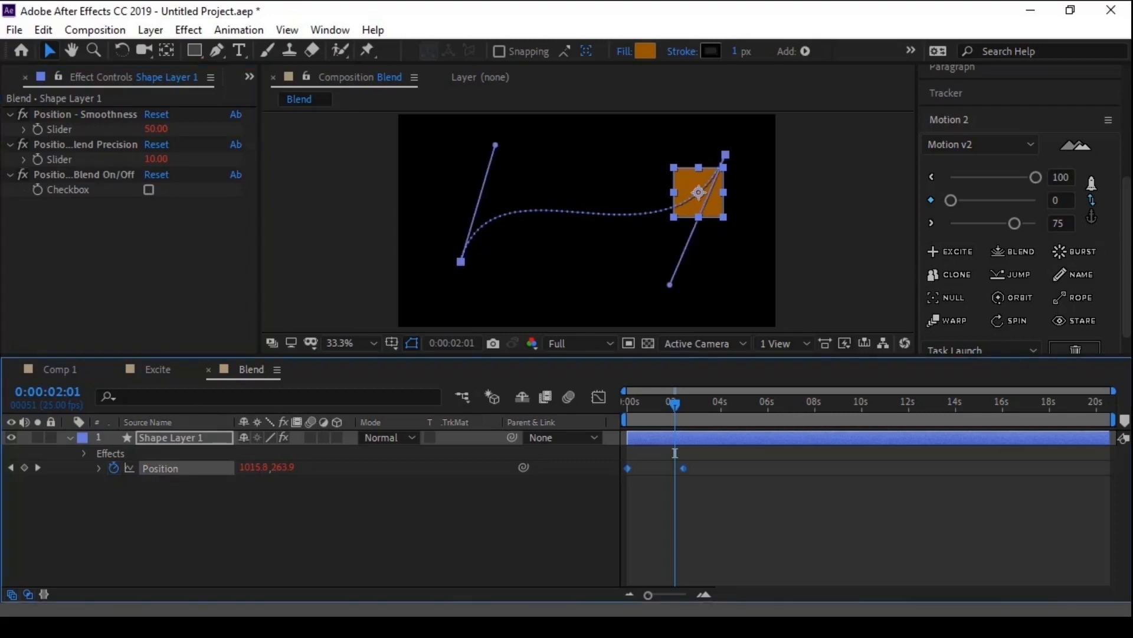
scroll(1020, 236, down, 1)
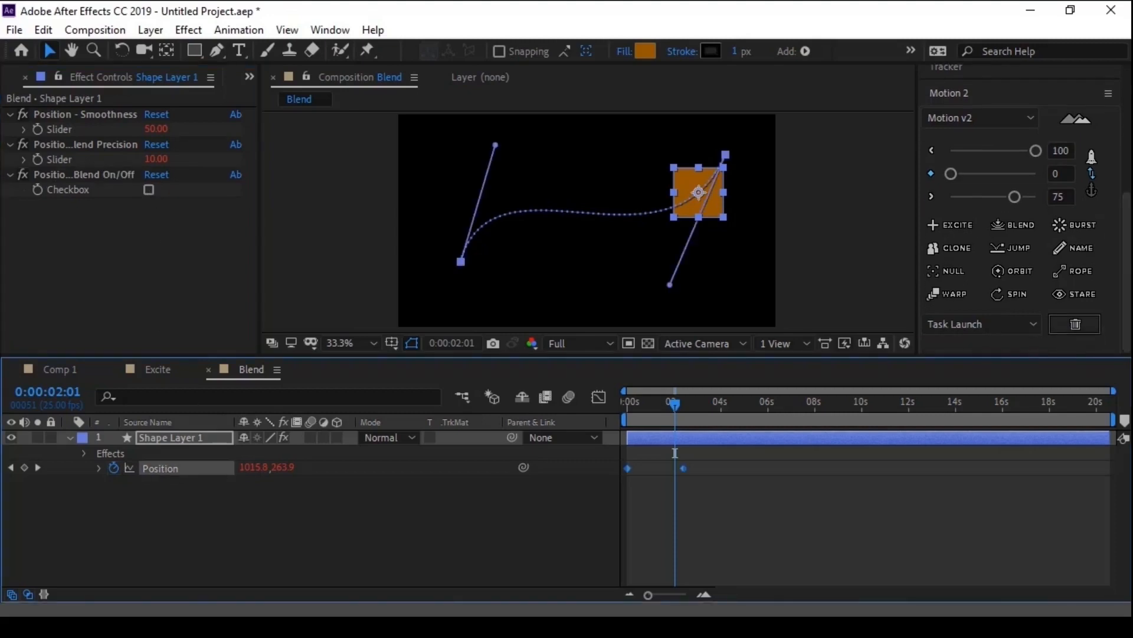
click(1078, 325)
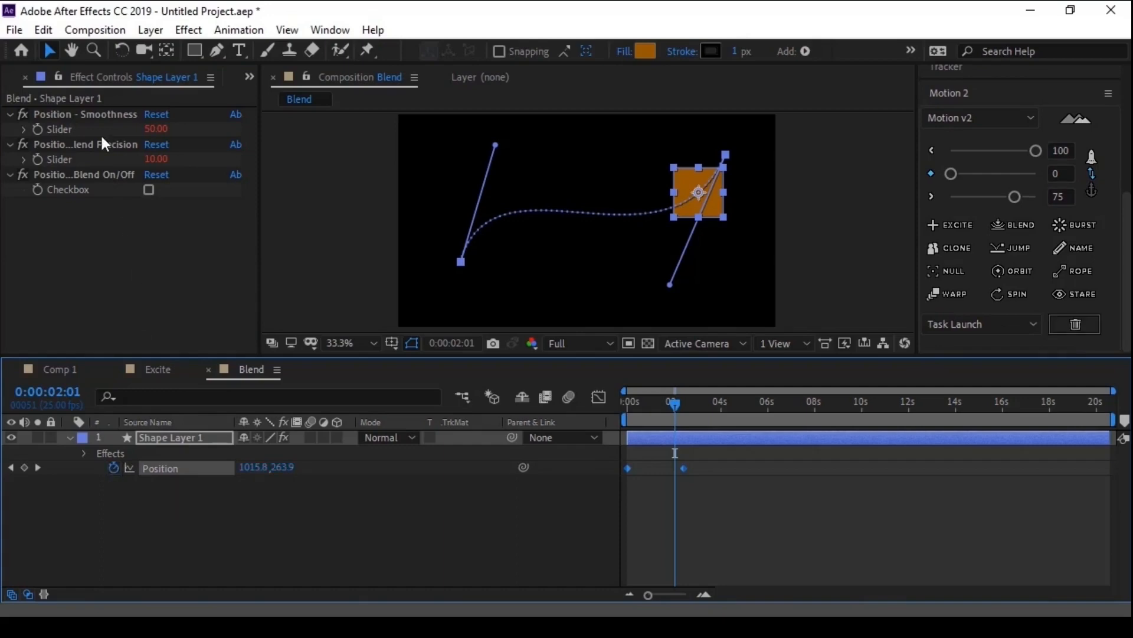
click(98, 117)
shift+click(101, 174)
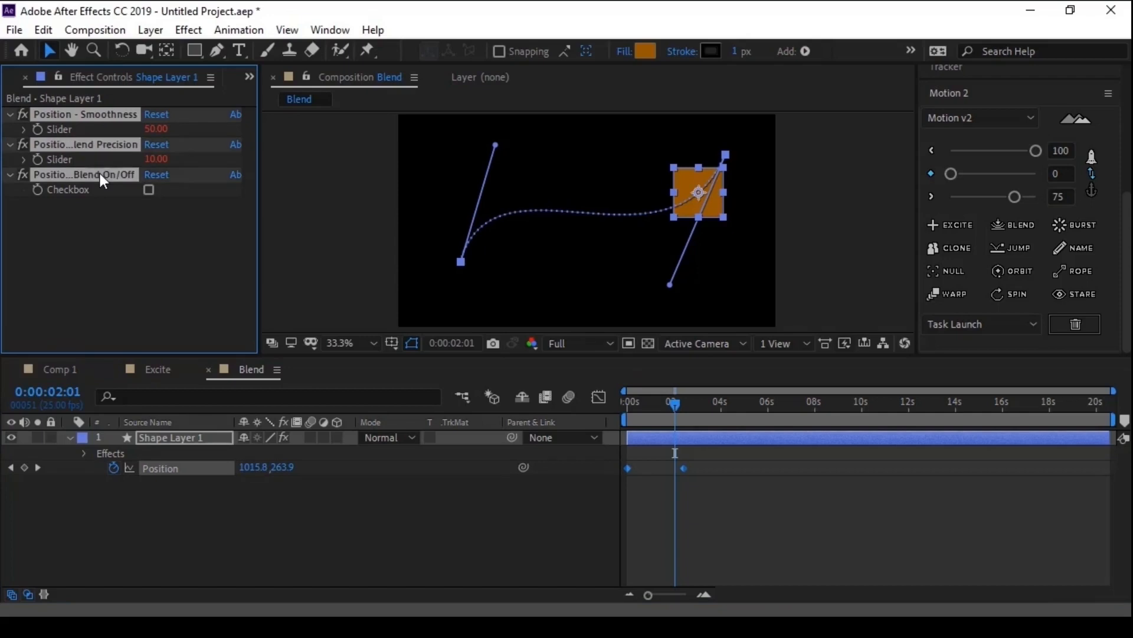
key(Delete)
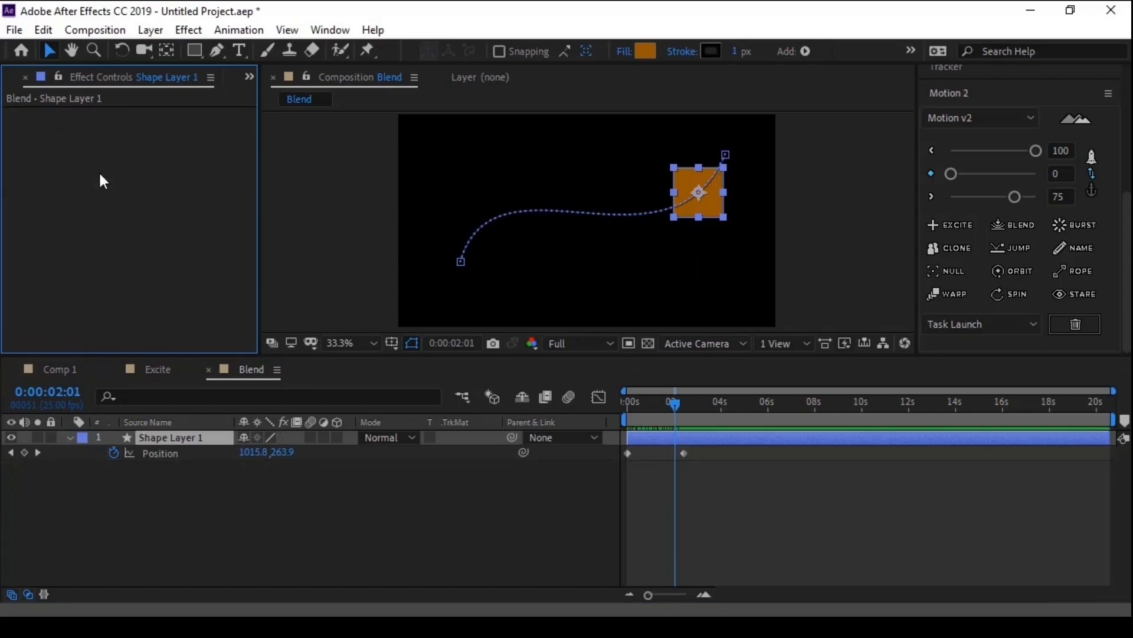
- Undo the effect deletion and remove Blend from the square's Position with Motion 2's trash function instead
key(ctrl+z)
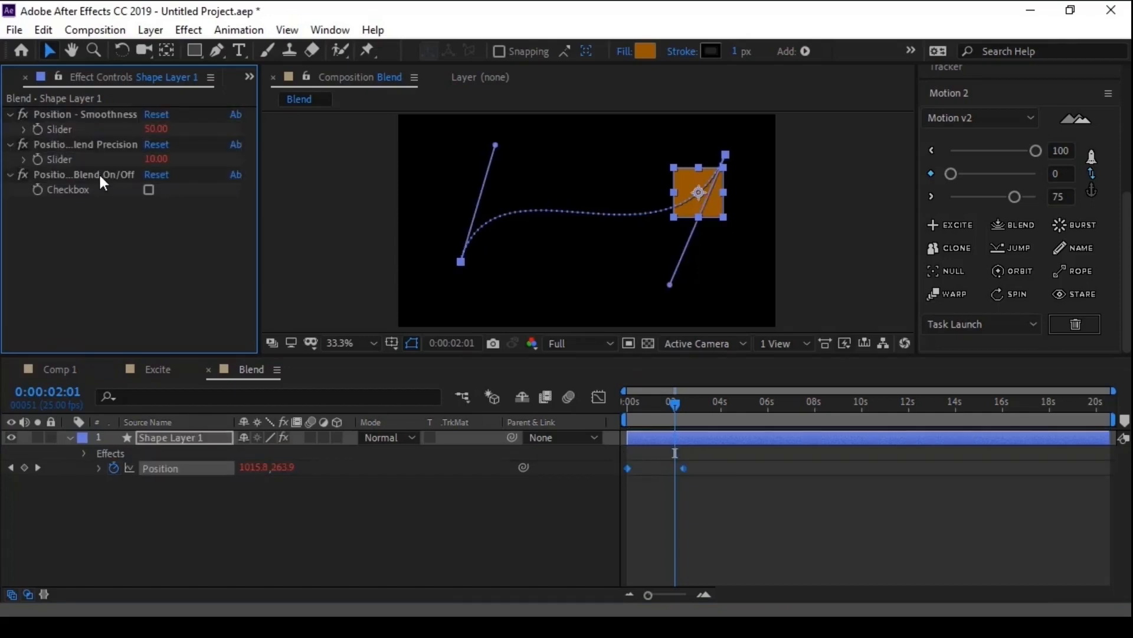
click(169, 467)
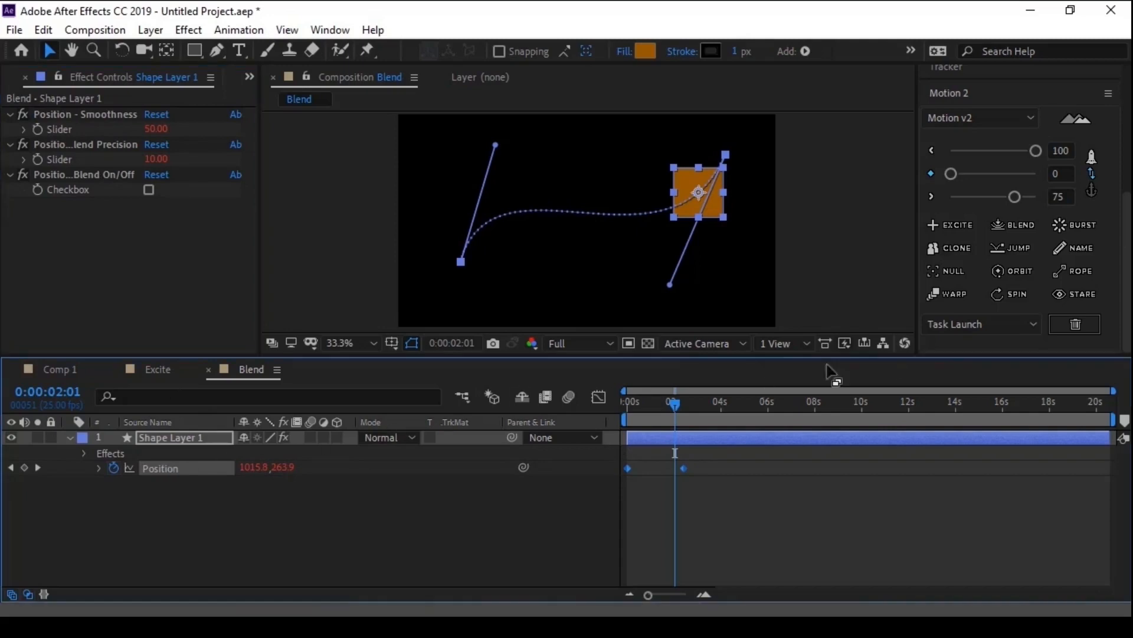
click(1068, 328)
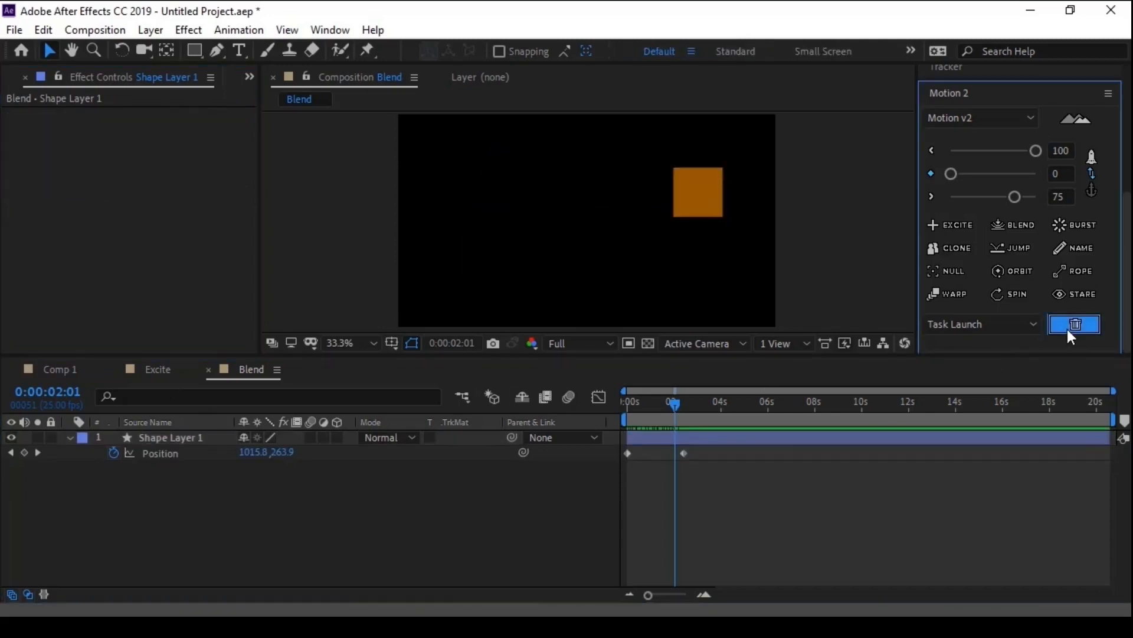
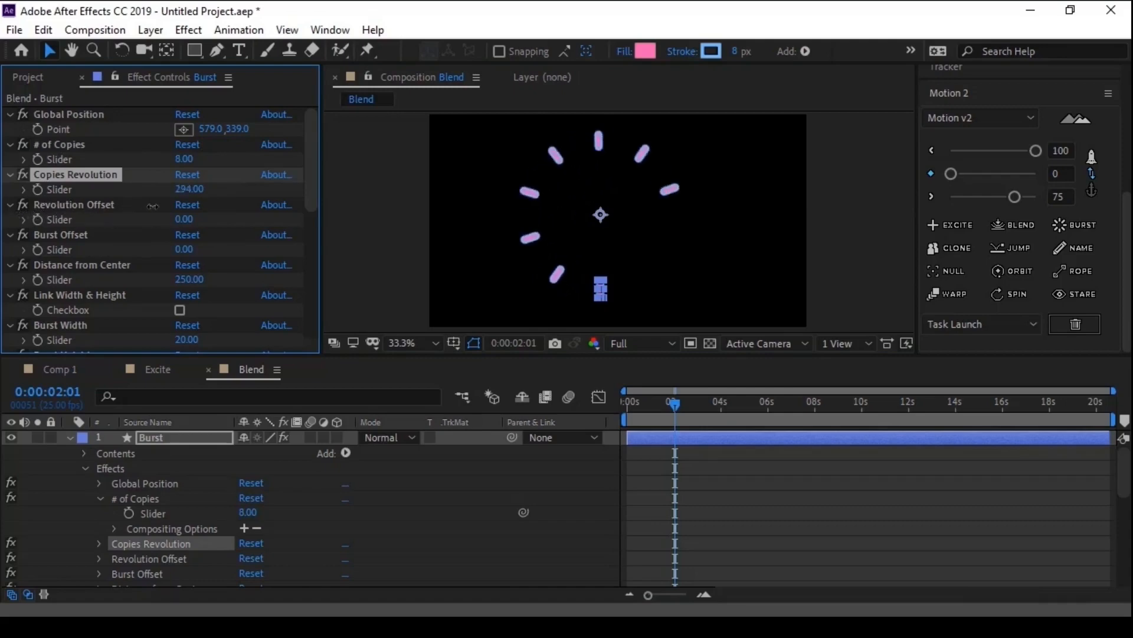
- Try out the Burst layer's Revolution Offset and Burst Offset values and undo the changes
click(88, 203)
drag(179, 223, 3, 227)
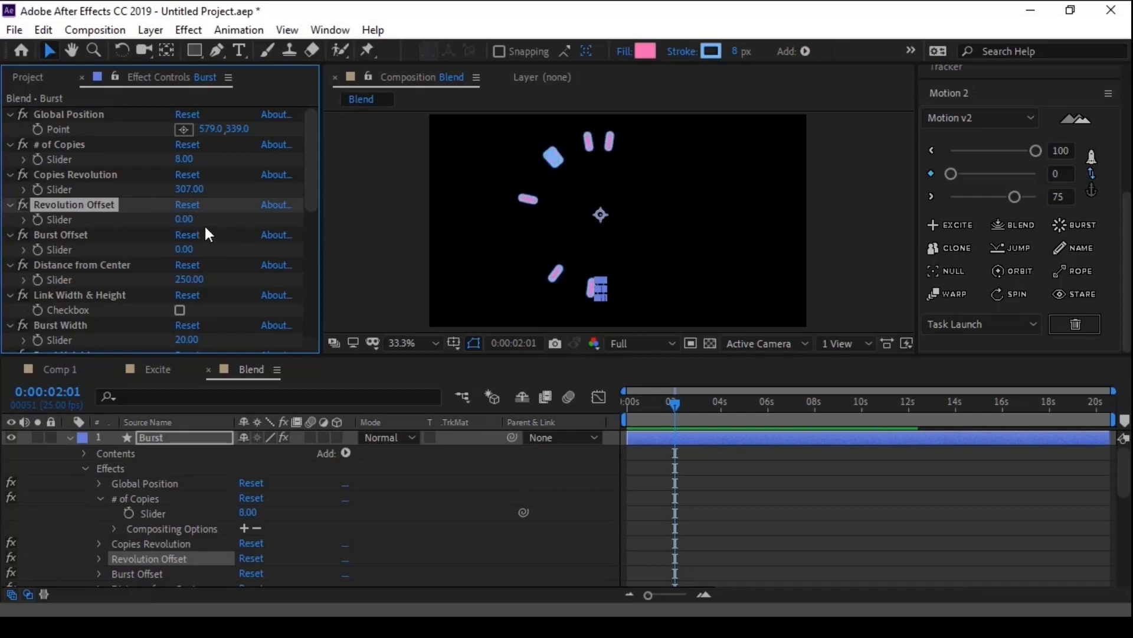
drag(313, 186, 313, 215)
click(65, 190)
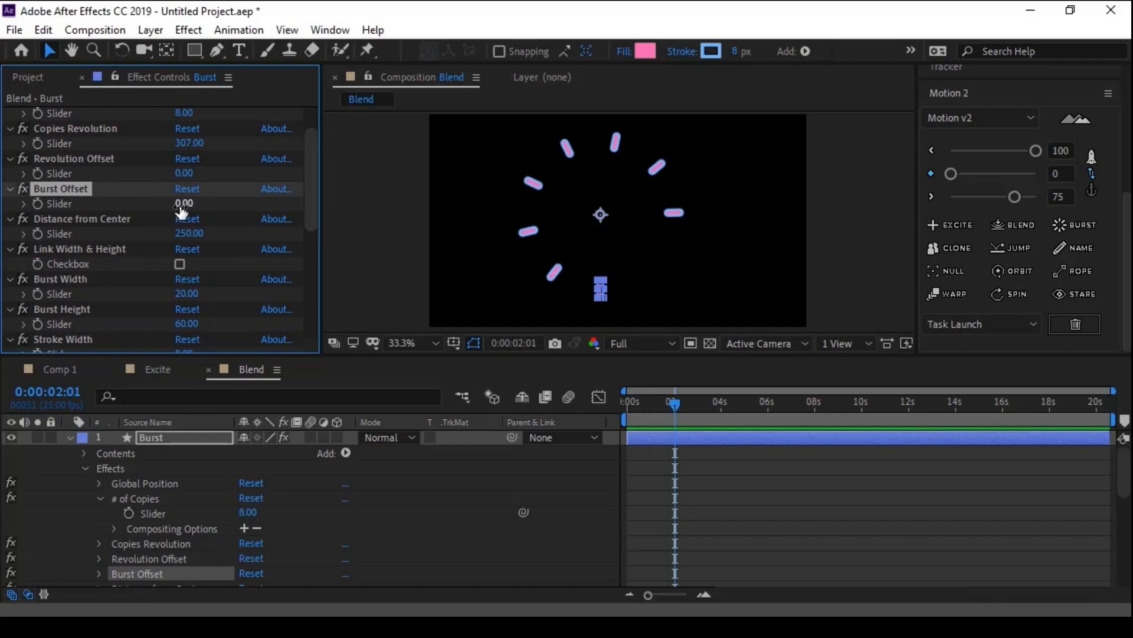
drag(170, 206, 102, 198)
key(ctrl+z)
key(ctrl+z)
- Set the burst's Distance from Center to 208 and turn on Link Width & Height
drag(307, 205, 305, 220)
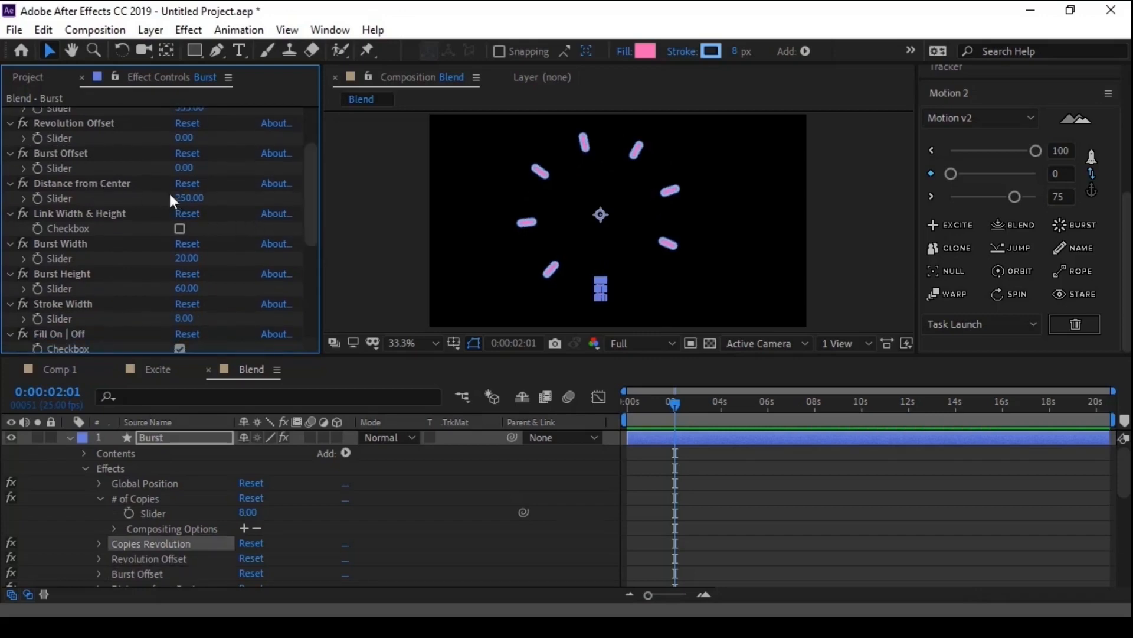
drag(188, 196, 218, 259)
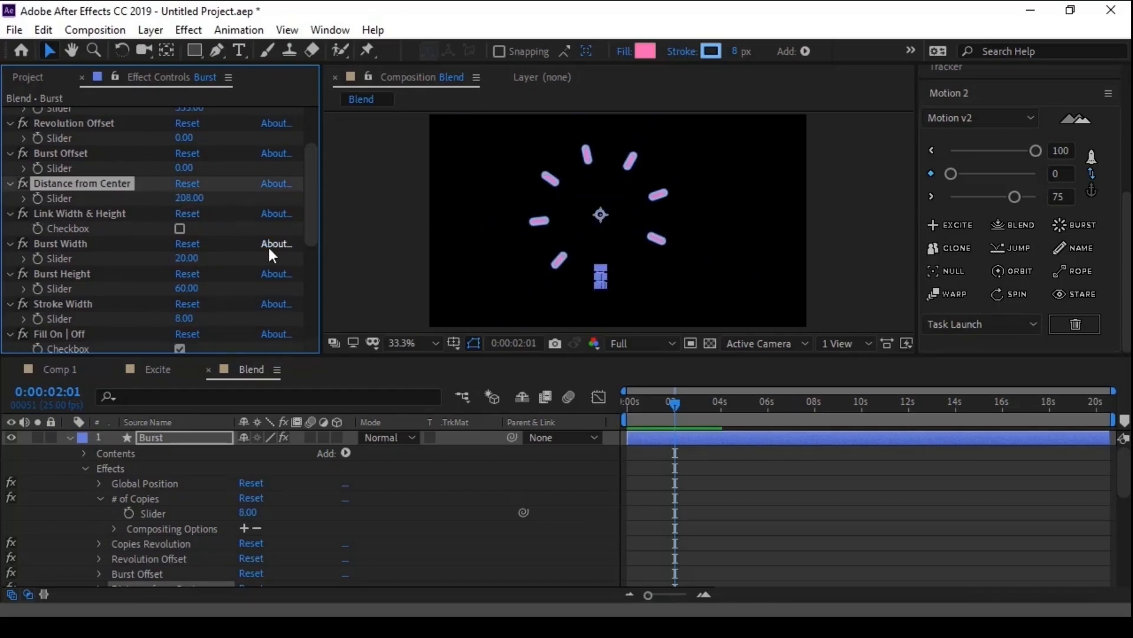
drag(309, 211, 313, 222)
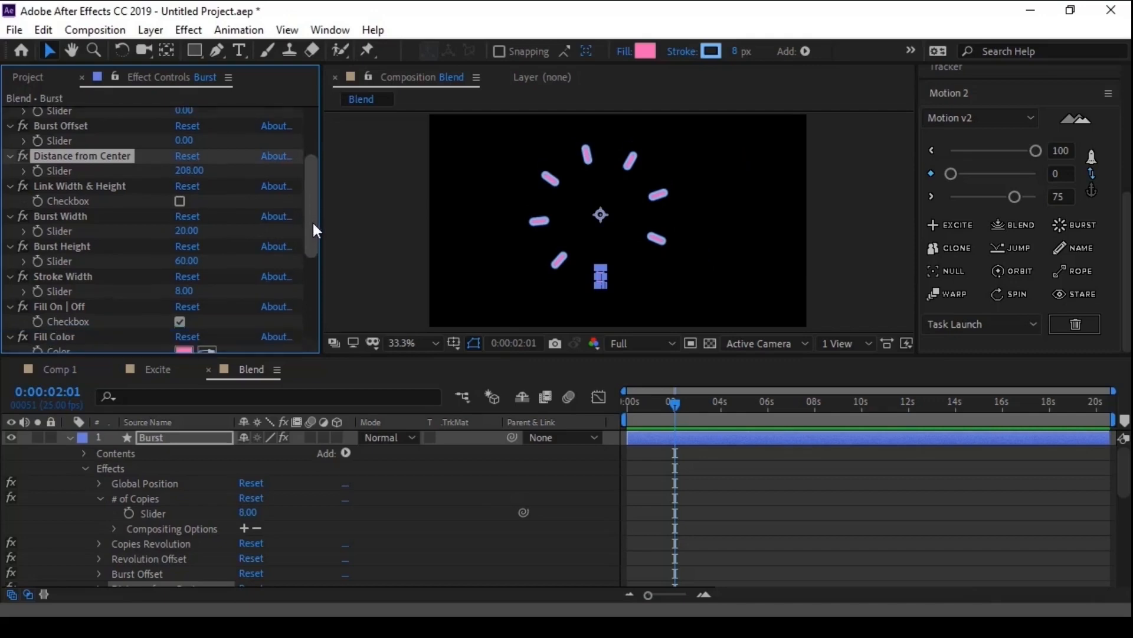
click(102, 187)
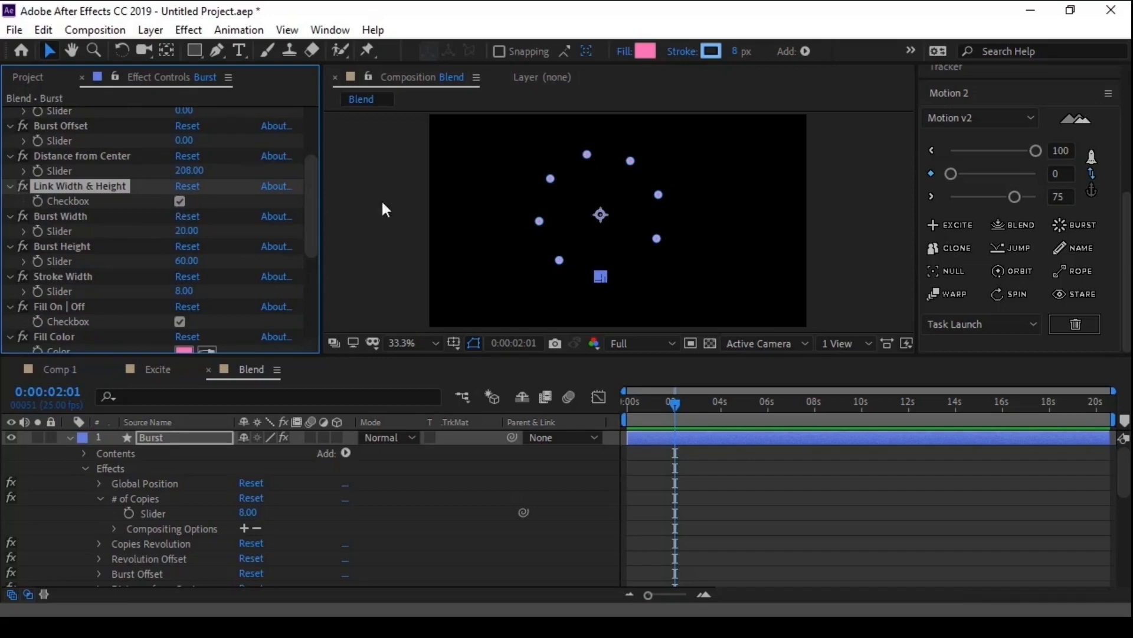
- Increase the Burst Width to 71 and lower the Burst Roundness to -27
drag(188, 238, 232, 233)
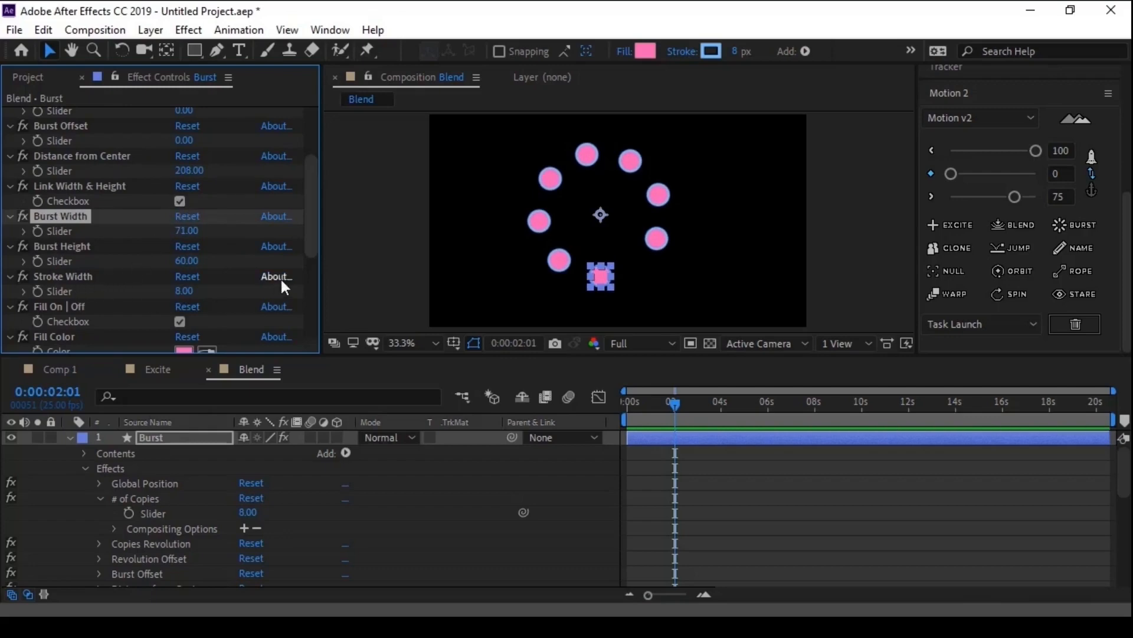
drag(313, 242, 307, 299)
drag(188, 288, 104, 284)
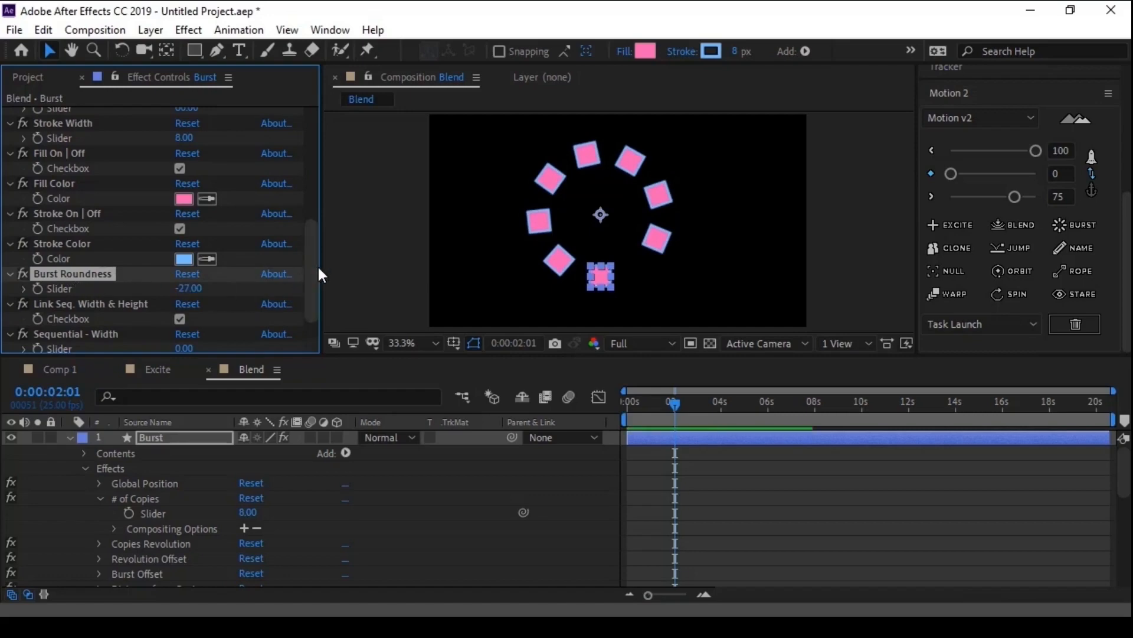
- Toggle the burst's Stroke On | Off checkbox off and back on to compare the shapes
drag(310, 264, 307, 288)
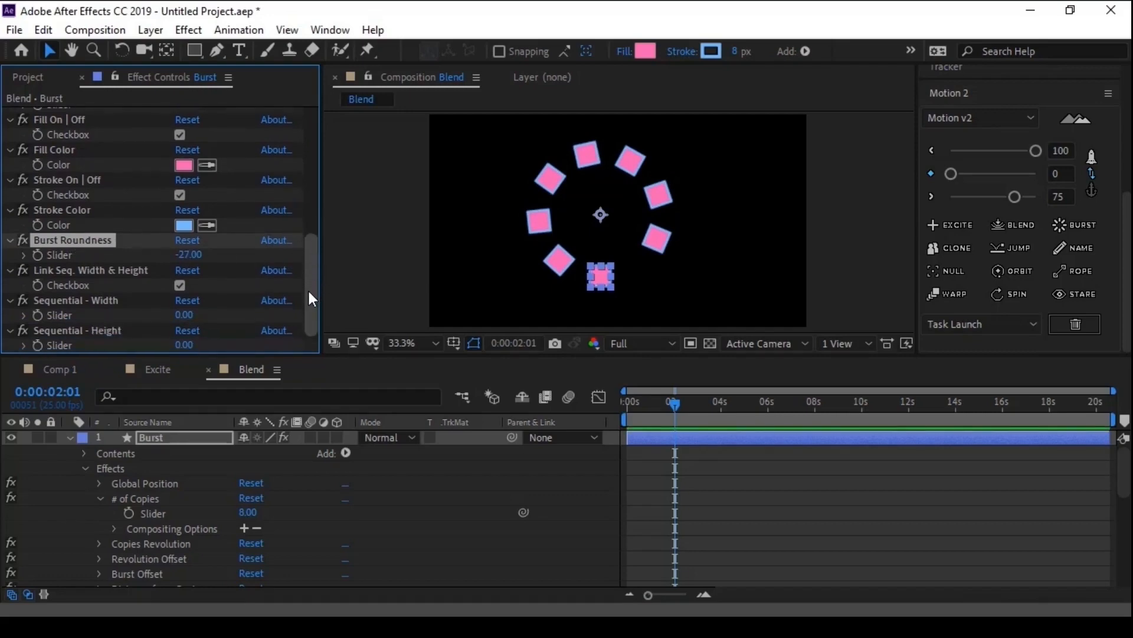
click(177, 196)
click(177, 196)
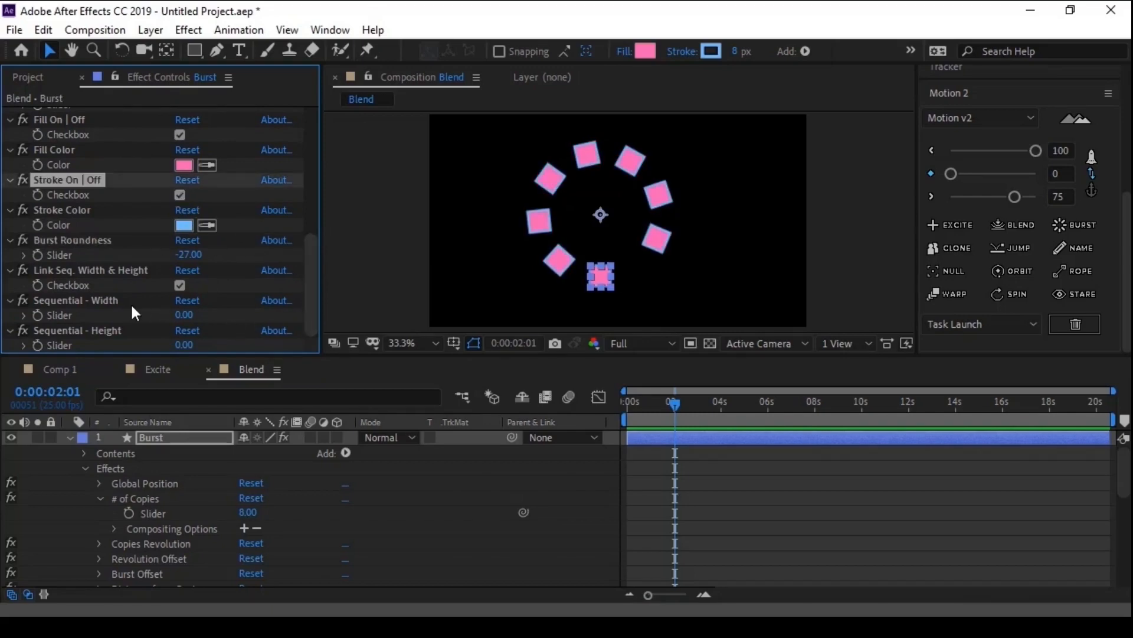
- Delete the Burst layer from the Blend composition
scroll(130, 302, up, 10)
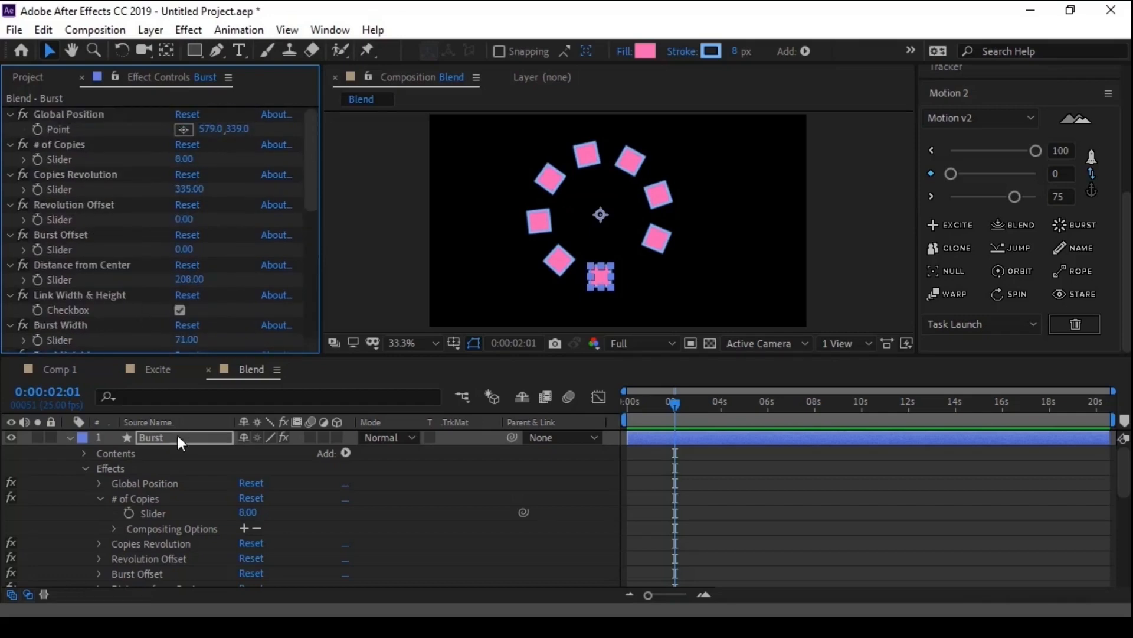
key(Delete)
- Switch to File Explorer and open the Flat Packs folder inside 01.After Effects > Footage on drive H
key(alt+Tab)
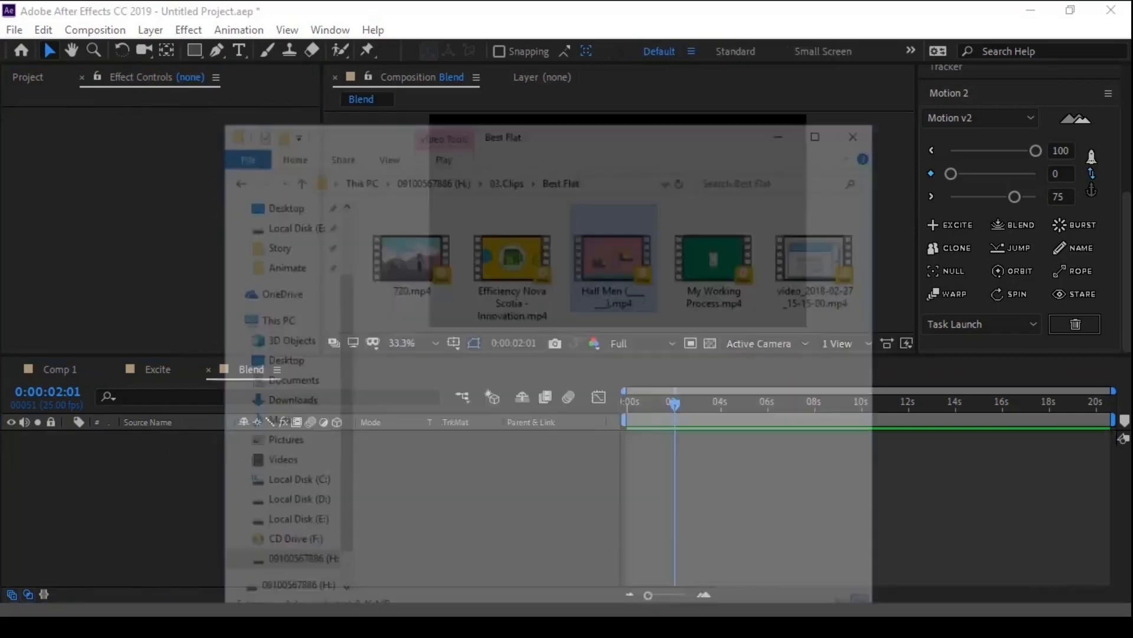
click(554, 92)
click(485, 92)
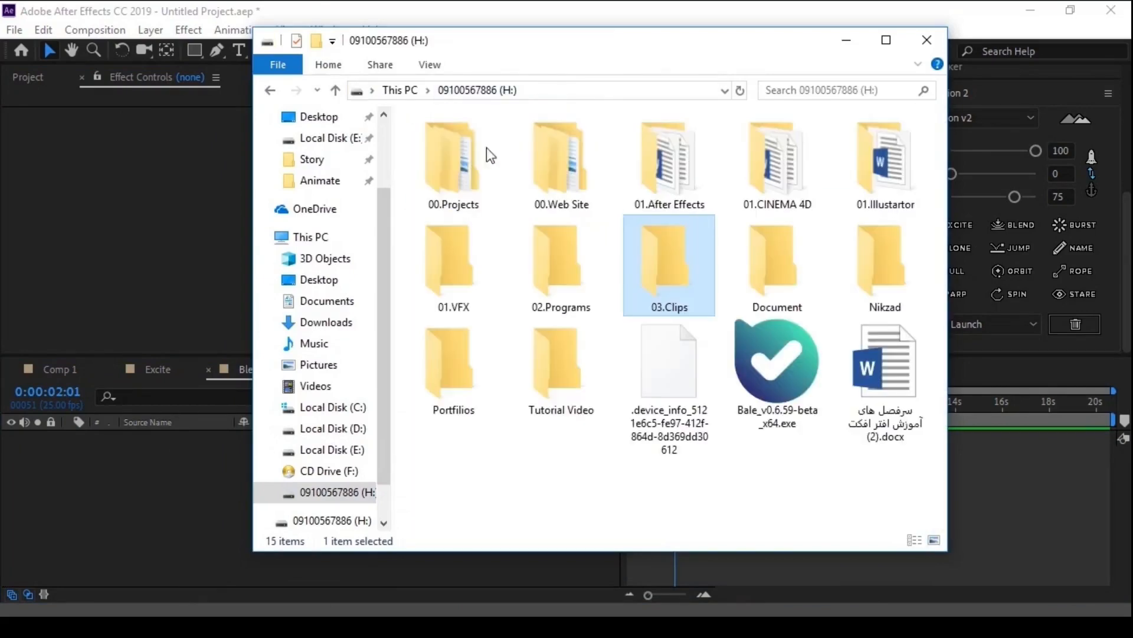
double_click(664, 158)
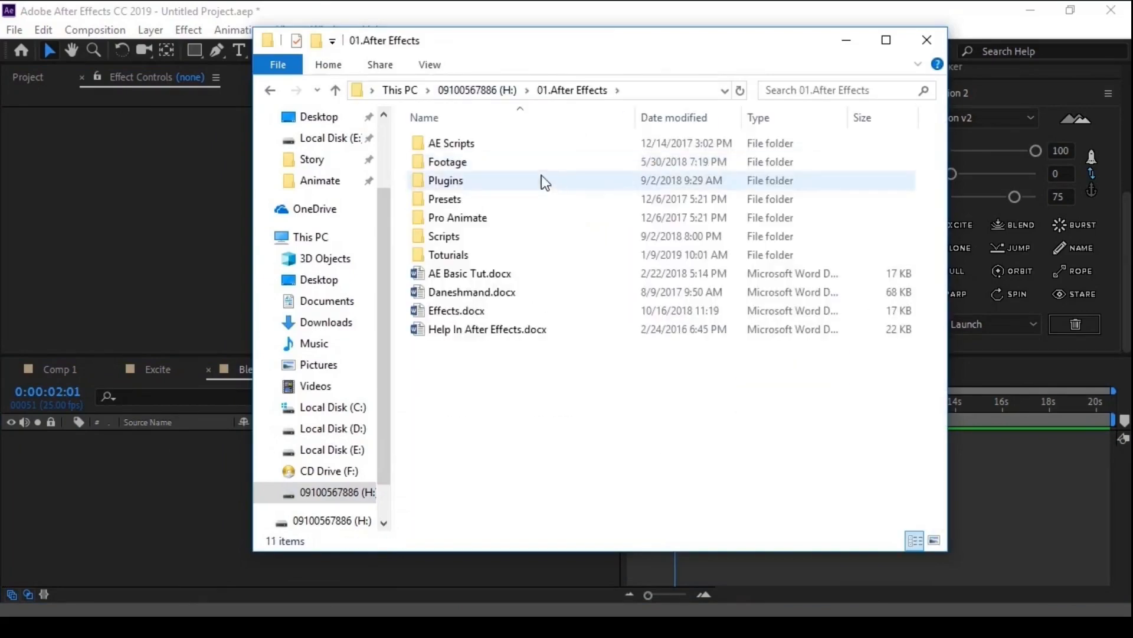
double_click(467, 161)
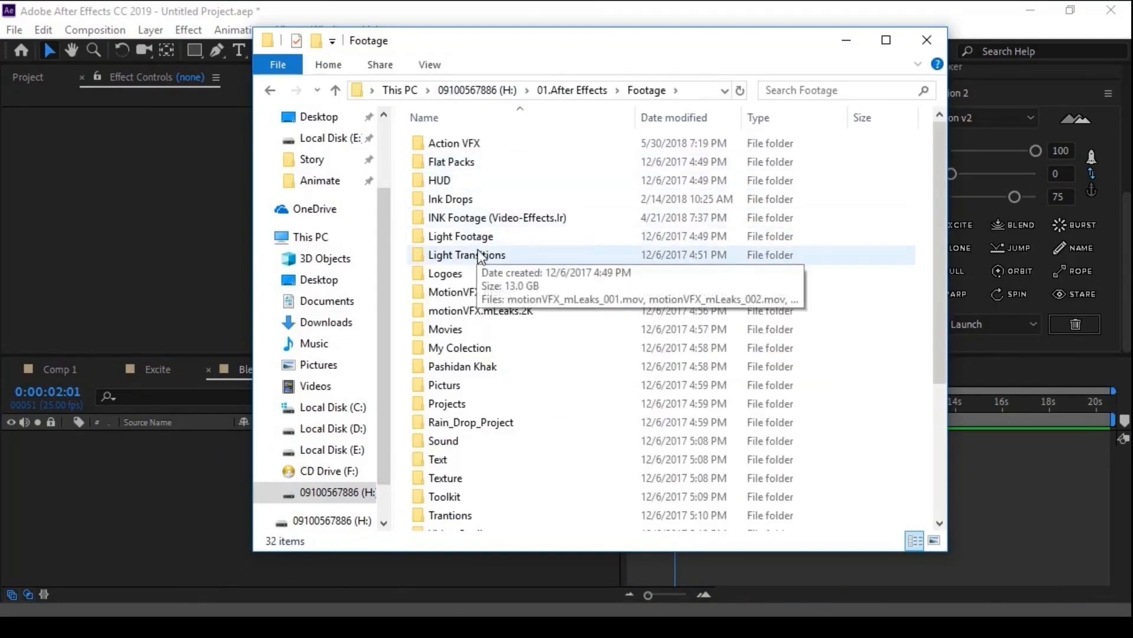
double_click(465, 163)
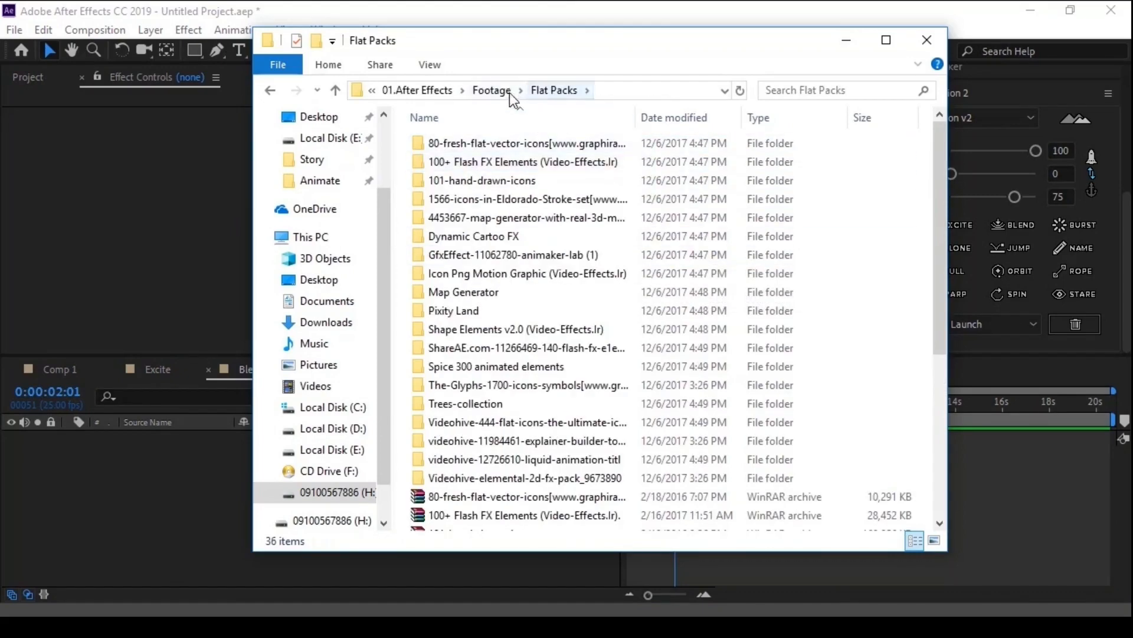
click(492, 90)
double_click(455, 158)
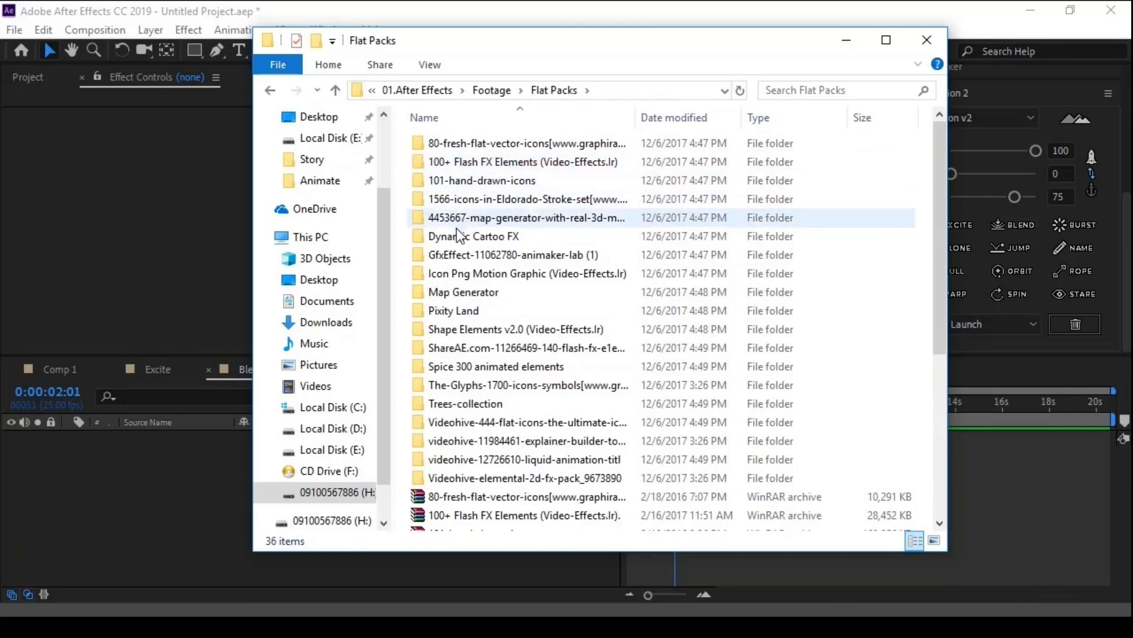
- Open the Preview gallery inside Dynamic Cartoo FX and watch Fire_preview.mp4
double_click(455, 235)
double_click(455, 164)
click(458, 171)
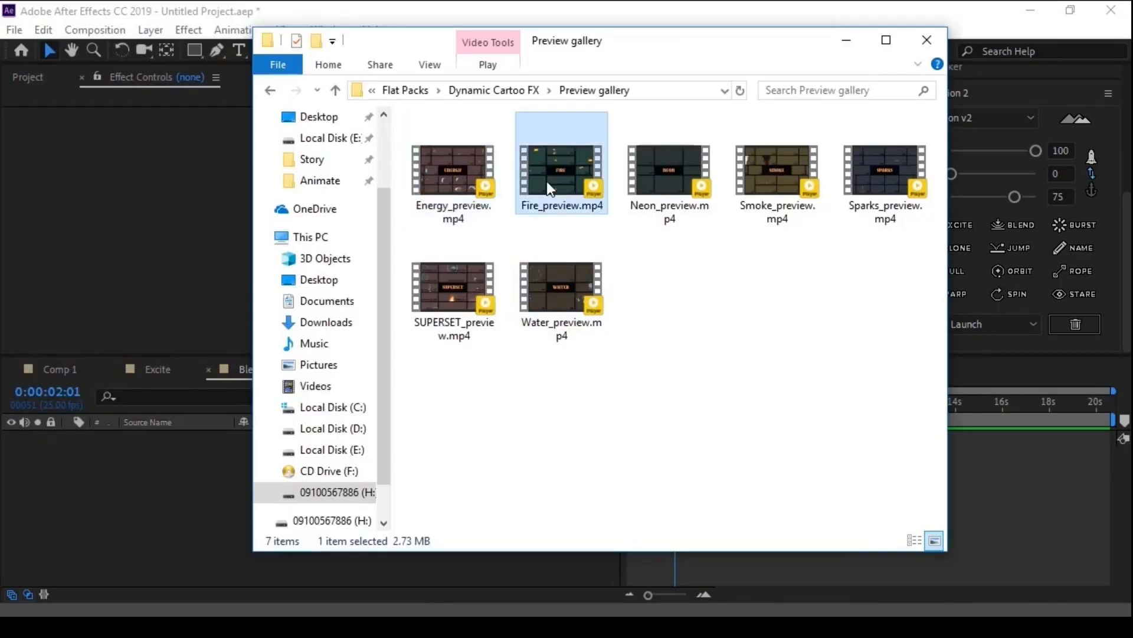
double_click(544, 206)
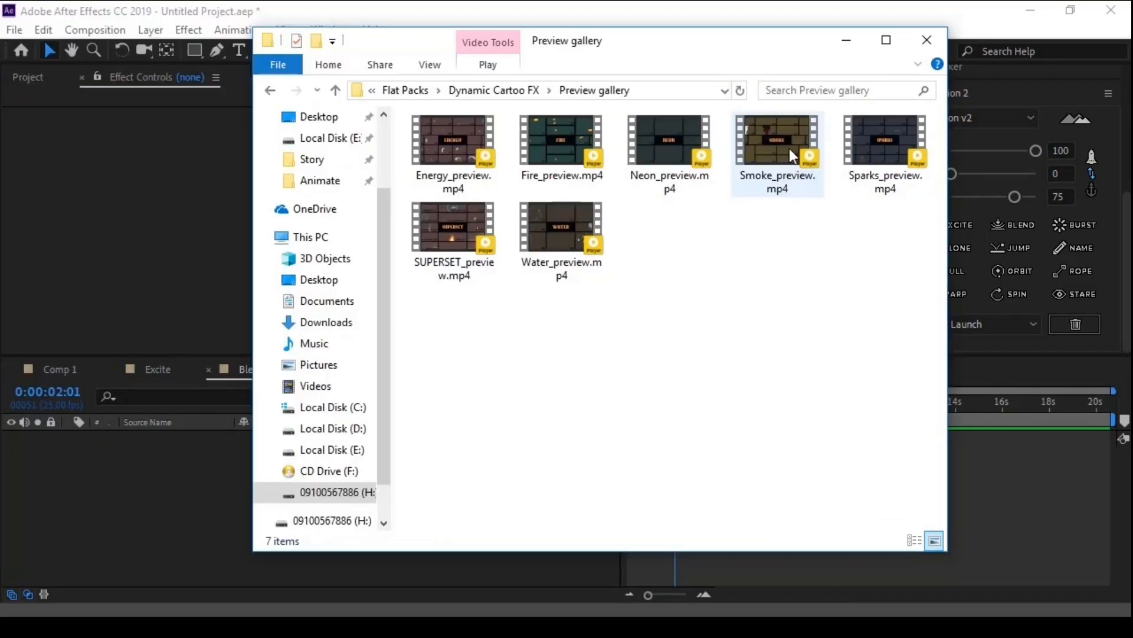
click(789, 148)
- Watch Sparks_preview.mp4 from the Preview gallery and close the video player
click(879, 144)
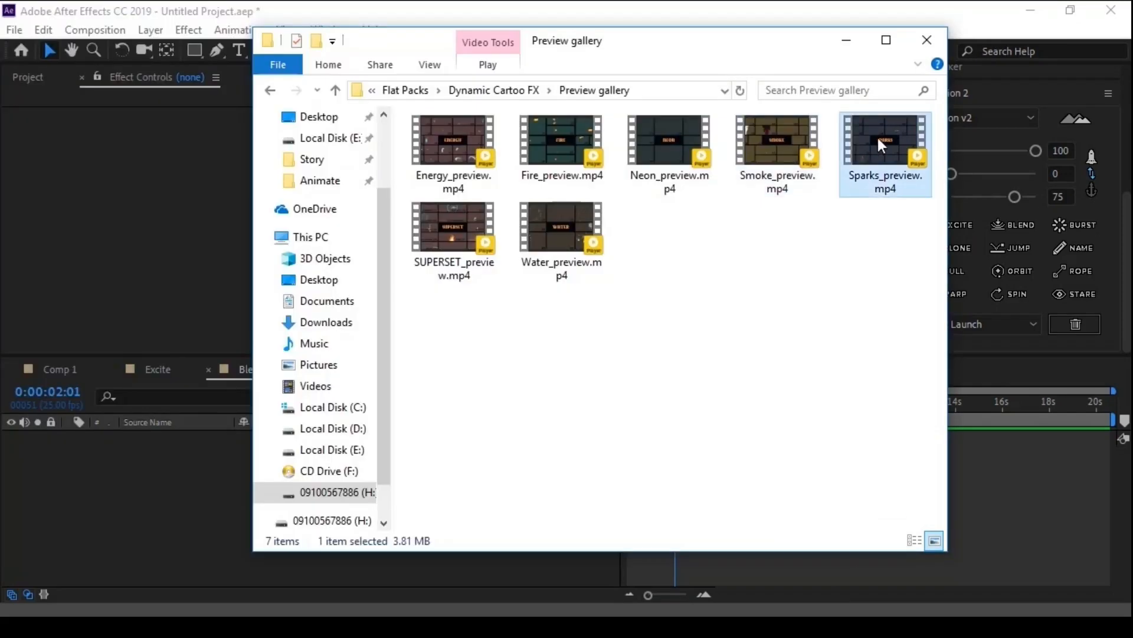
double_click(877, 136)
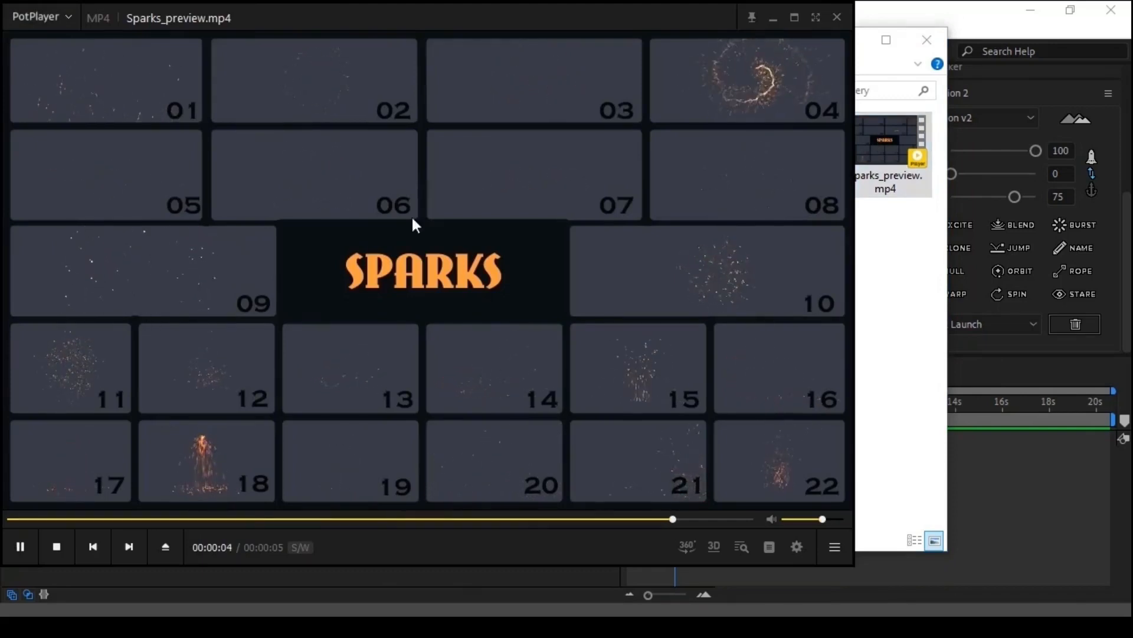
click(837, 17)
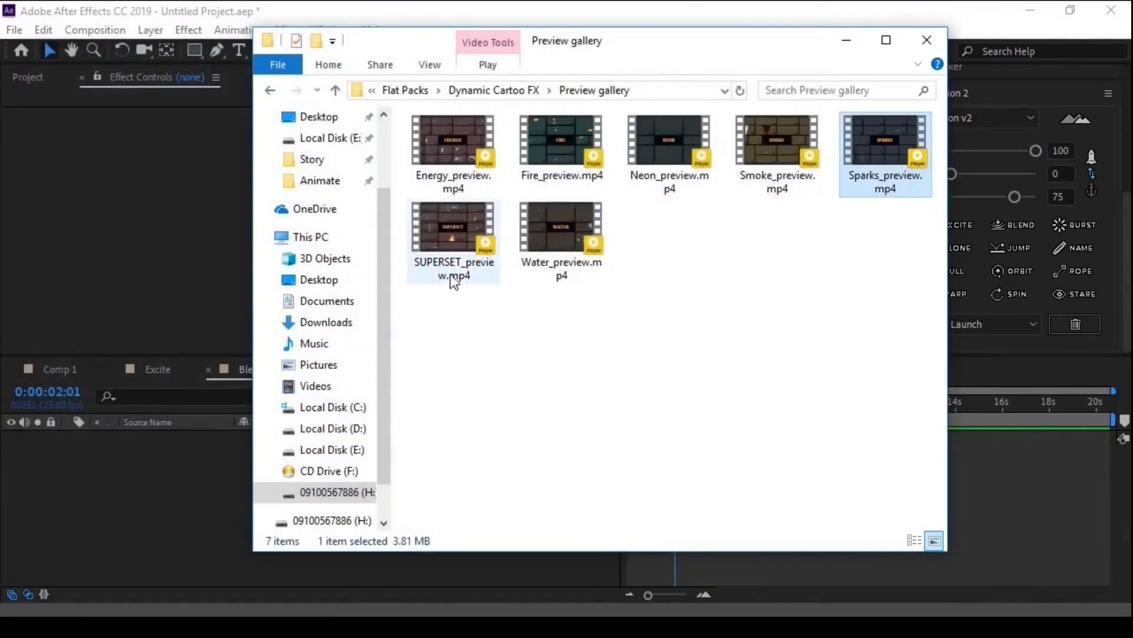
click(452, 231)
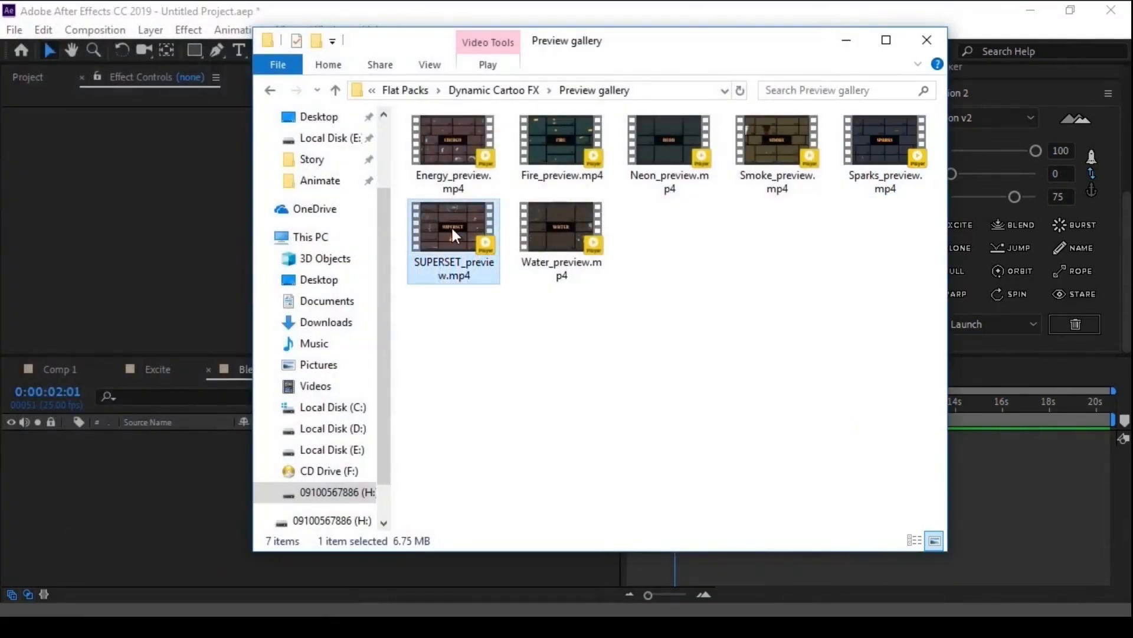
double_click(452, 230)
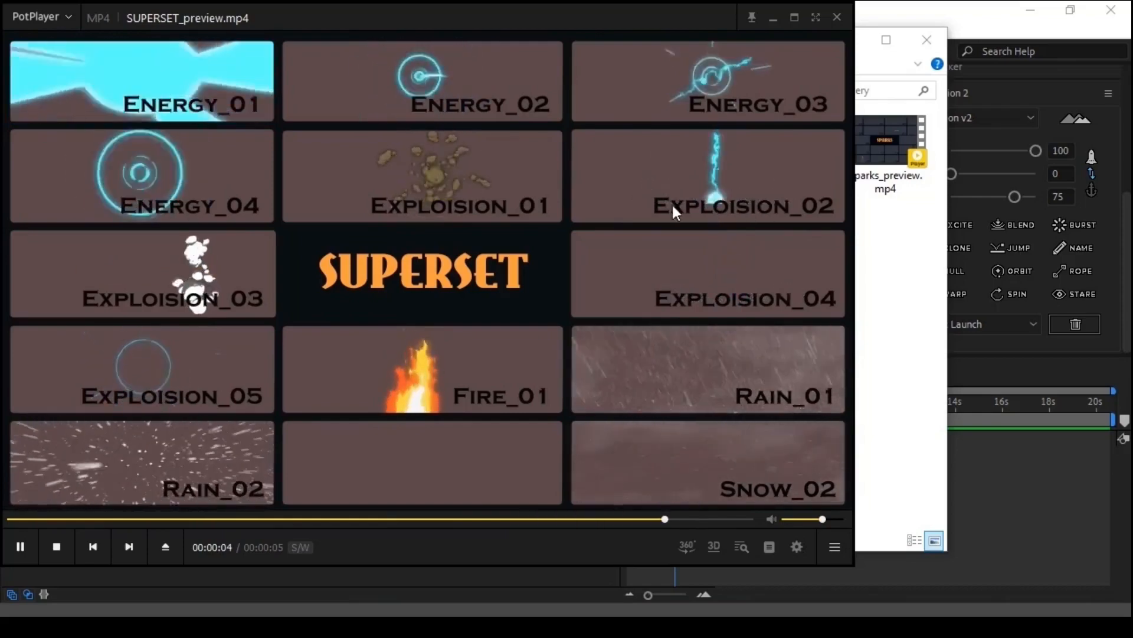
click(837, 17)
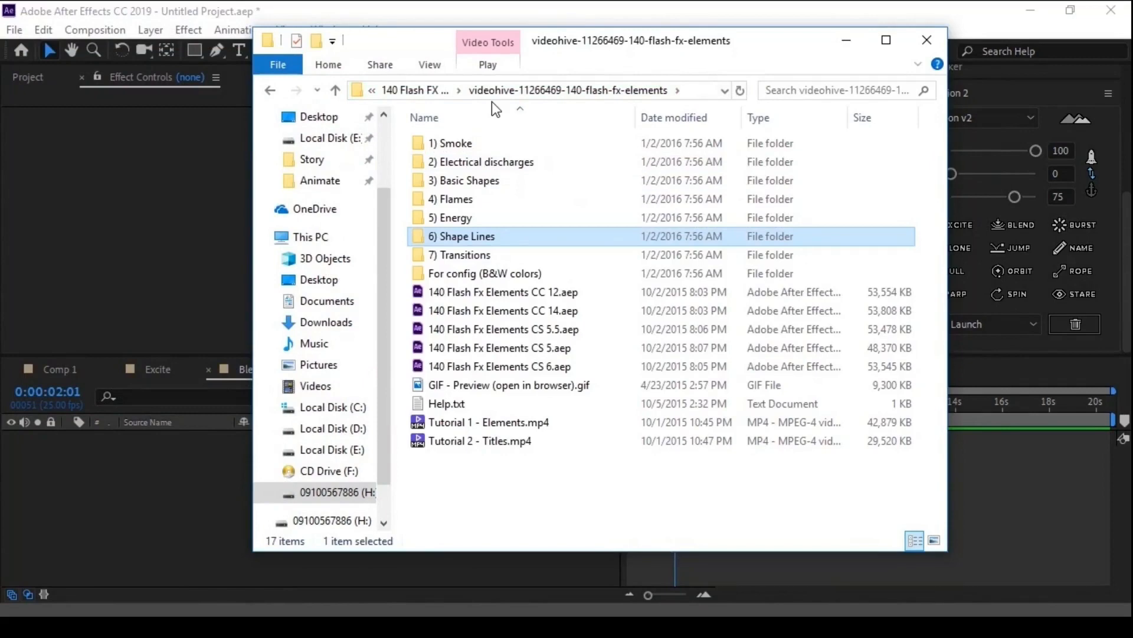
double_click(525, 385)
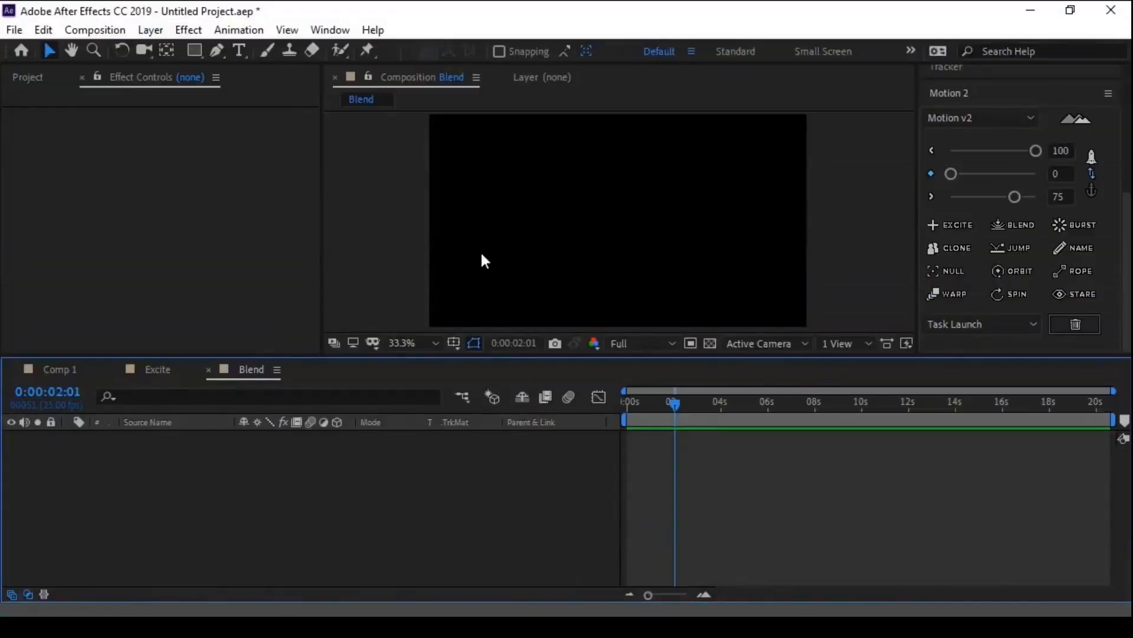
- Open Comp 1 in After Effects and move the current time to 0:00:03:23 with no keyframes selected
click(54, 372)
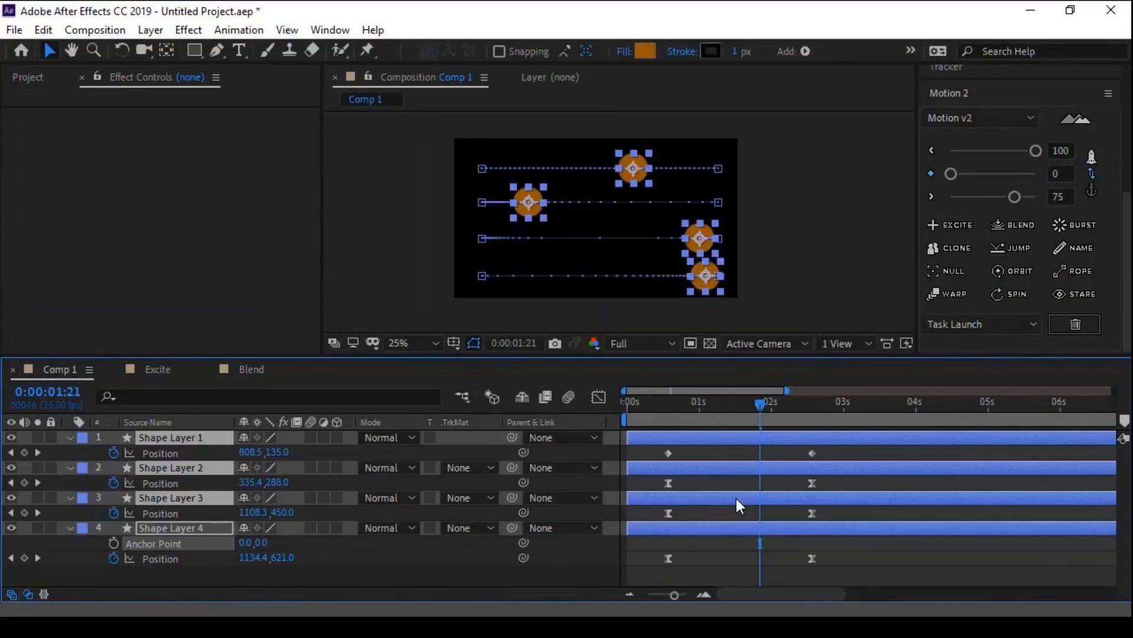
scroll(736, 498, down, 3)
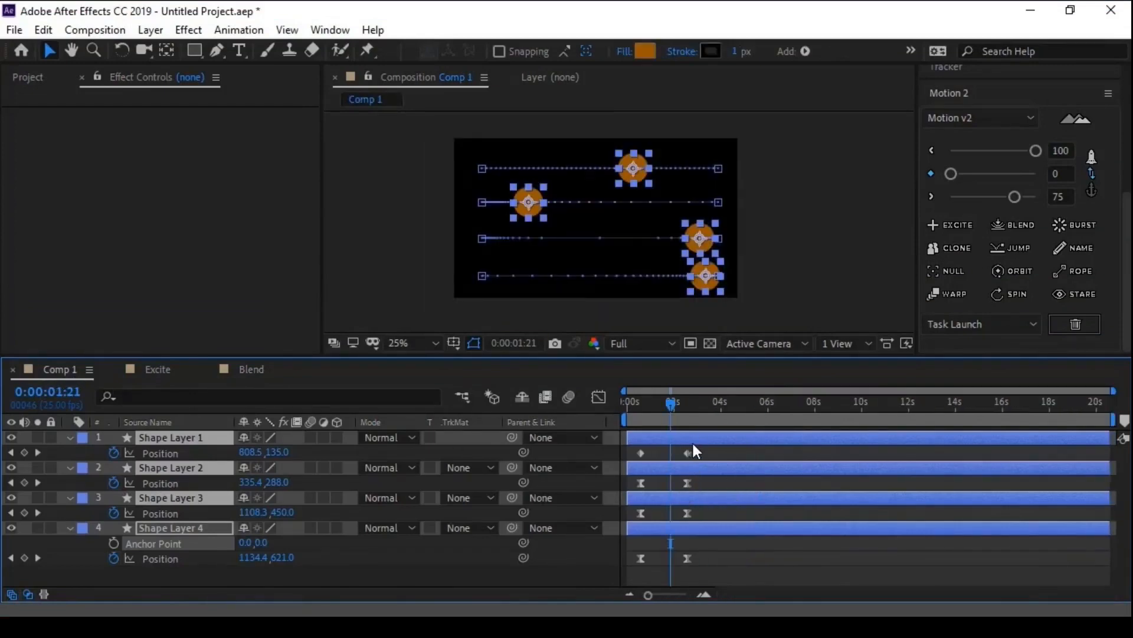
drag(702, 448, 635, 561)
drag(671, 408, 720, 406)
click(707, 452)
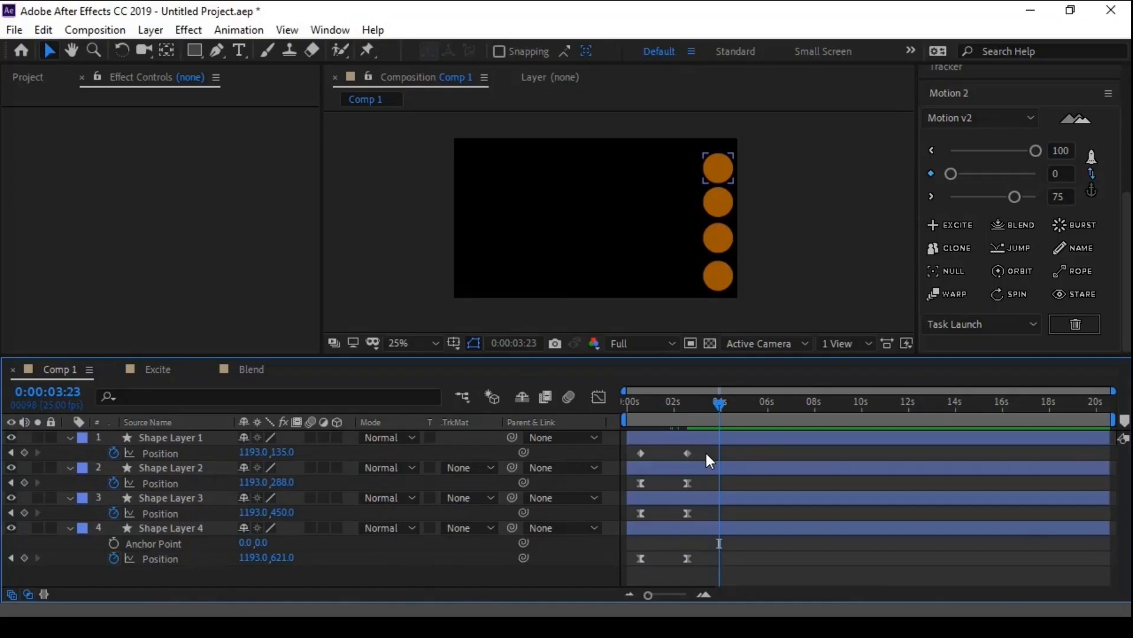
- Copy Shape Layer 1's two Position keyframes, paste them at 0:00:03:23 and undo the paste
drag(706, 448, 633, 458)
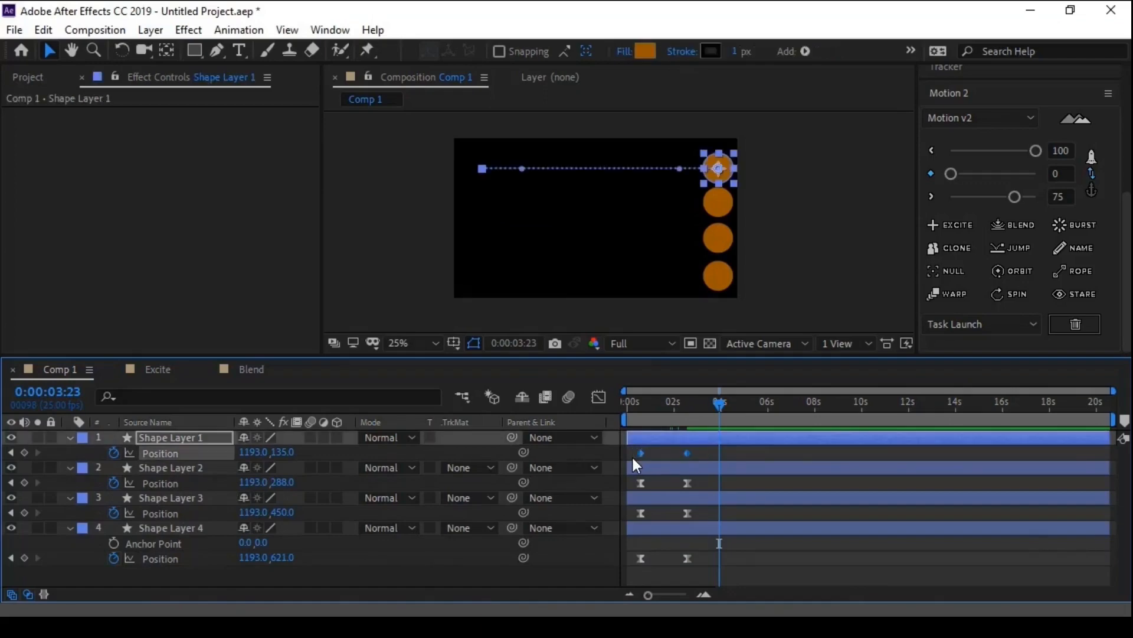
key(ctrl+c)
key(ctrl+v)
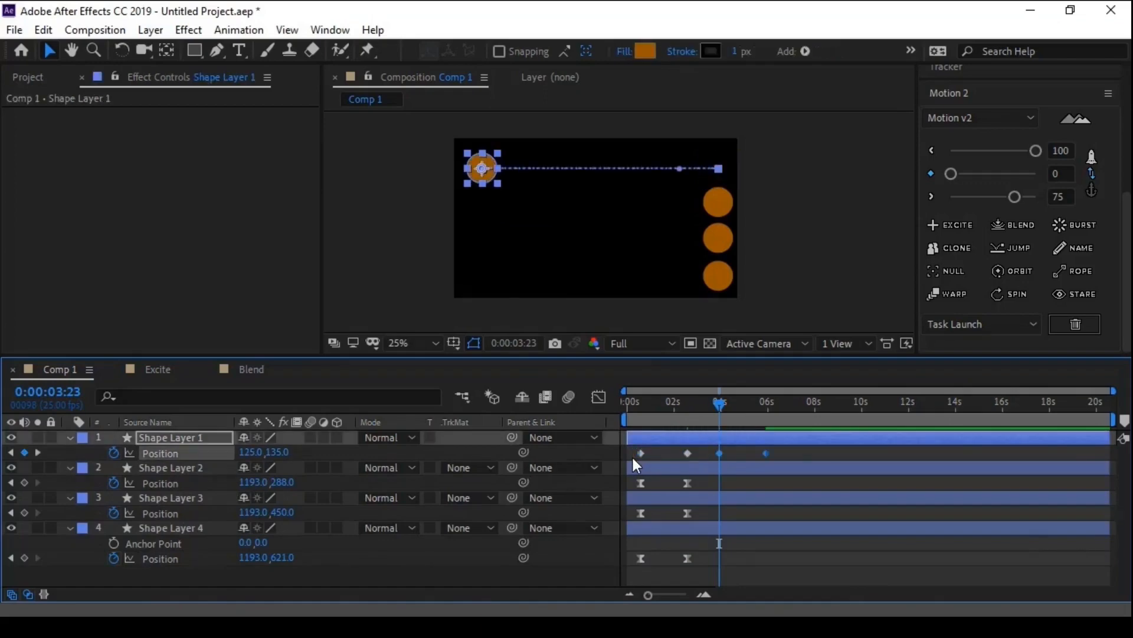
key(ctrl+z)
- Try duplicating the Position keyframes of all four shape layers, undo it, and clone them at 0:00:03:23 with Motion 2's Clone
drag(703, 450, 634, 568)
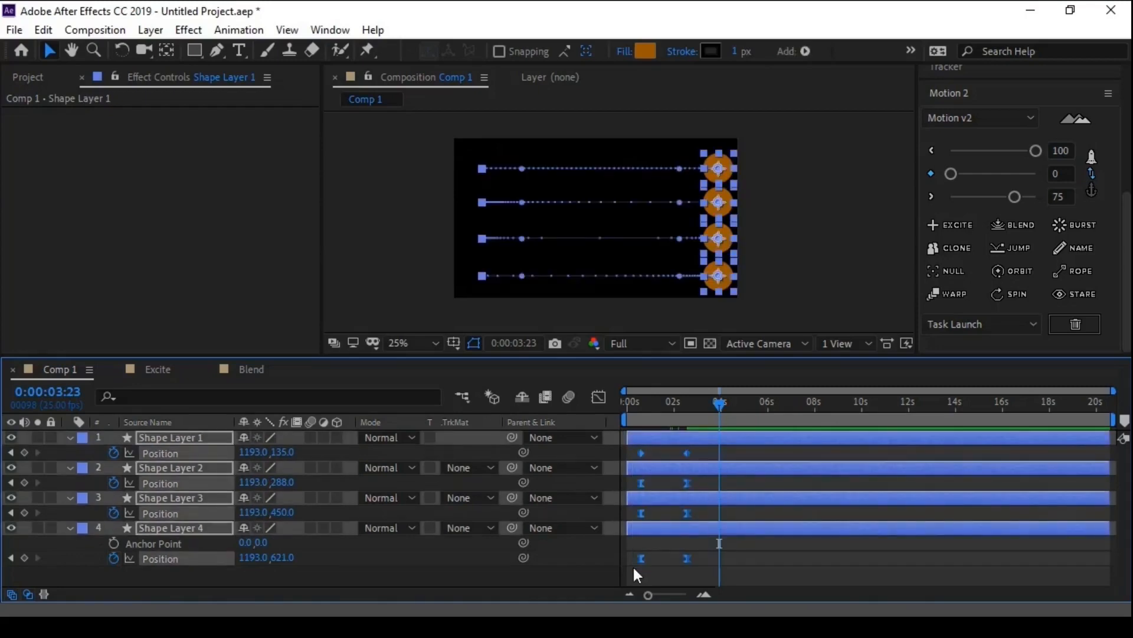
key(ctrl+d)
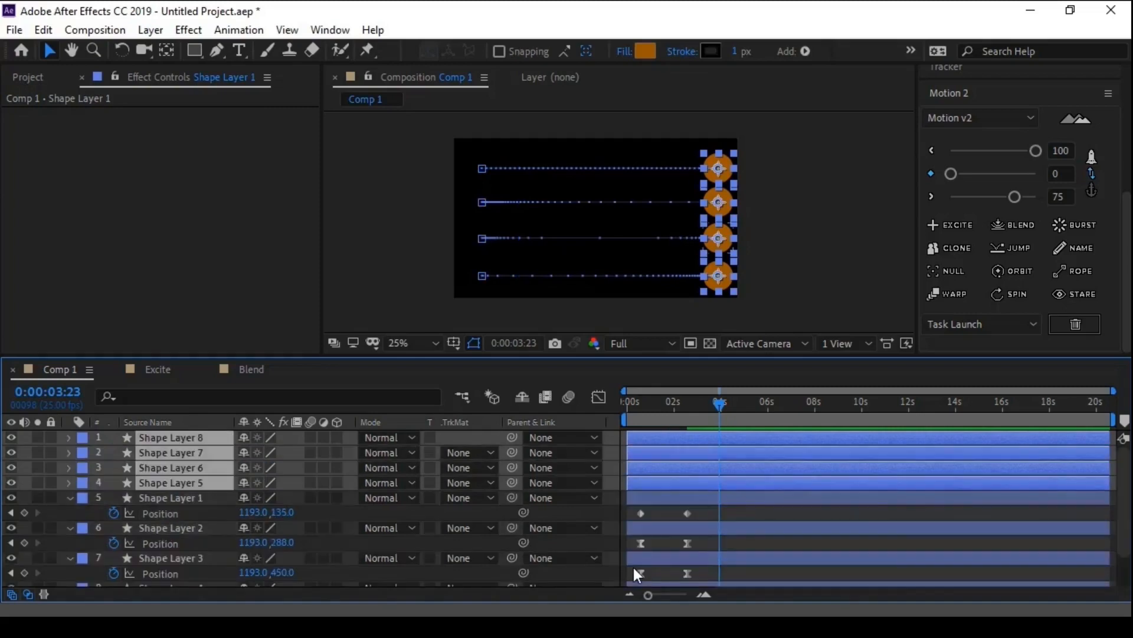
key(ctrl+z)
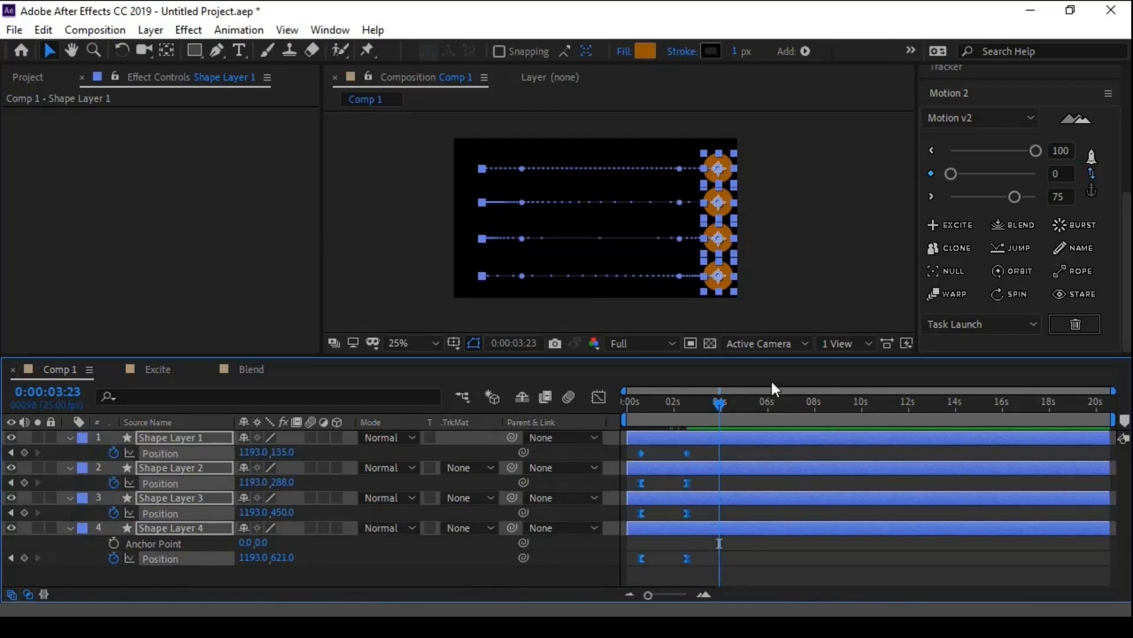
click(948, 247)
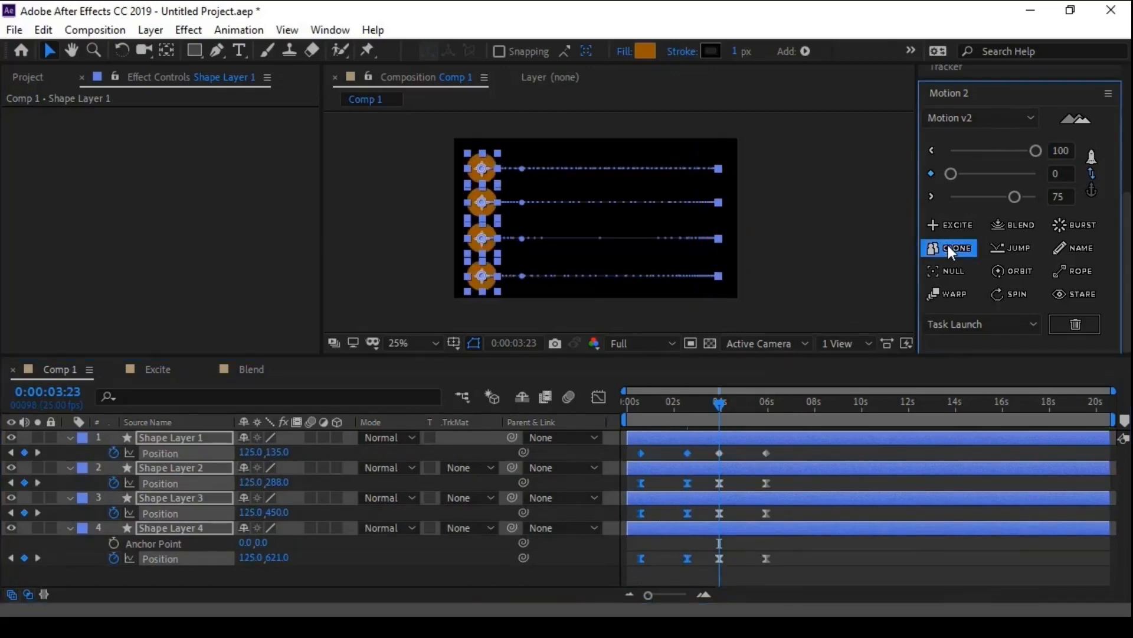
- Delete the cloned Position keyframes from all four shape layers in Comp 1 and create a new composition named Jump
drag(788, 448, 703, 569)
key(Delete)
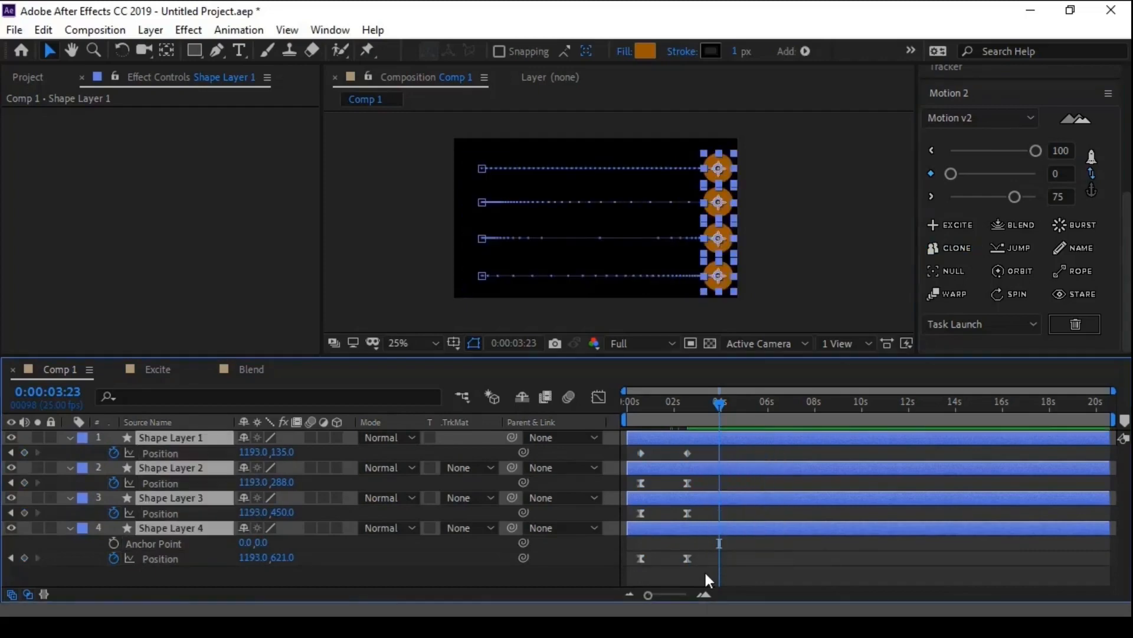
click(32, 78)
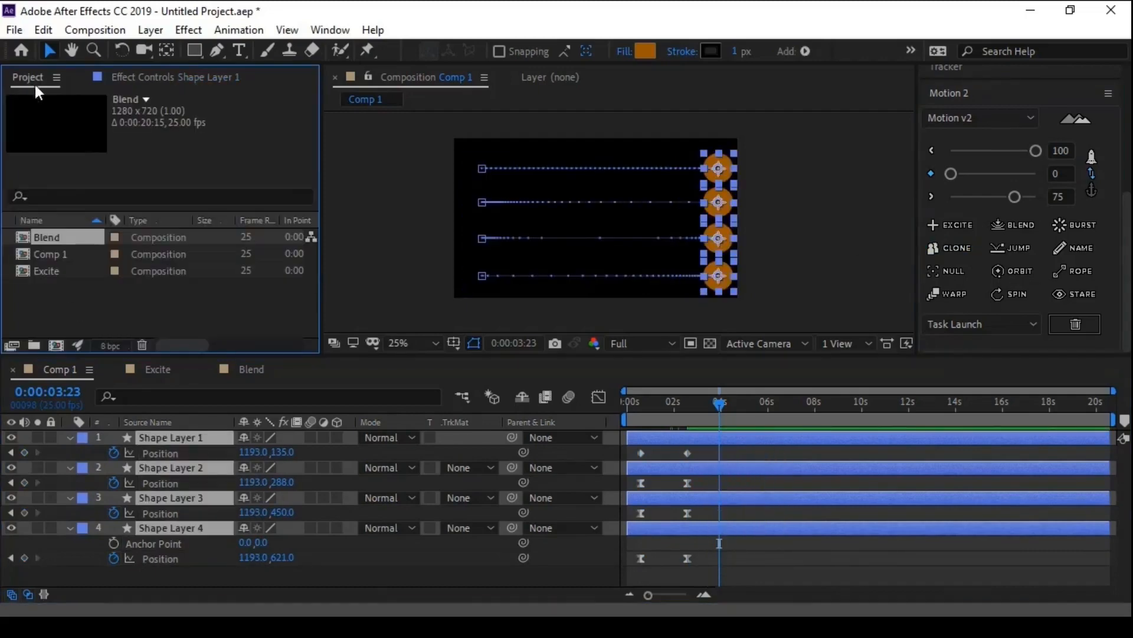
click(56, 345)
text(Jump)
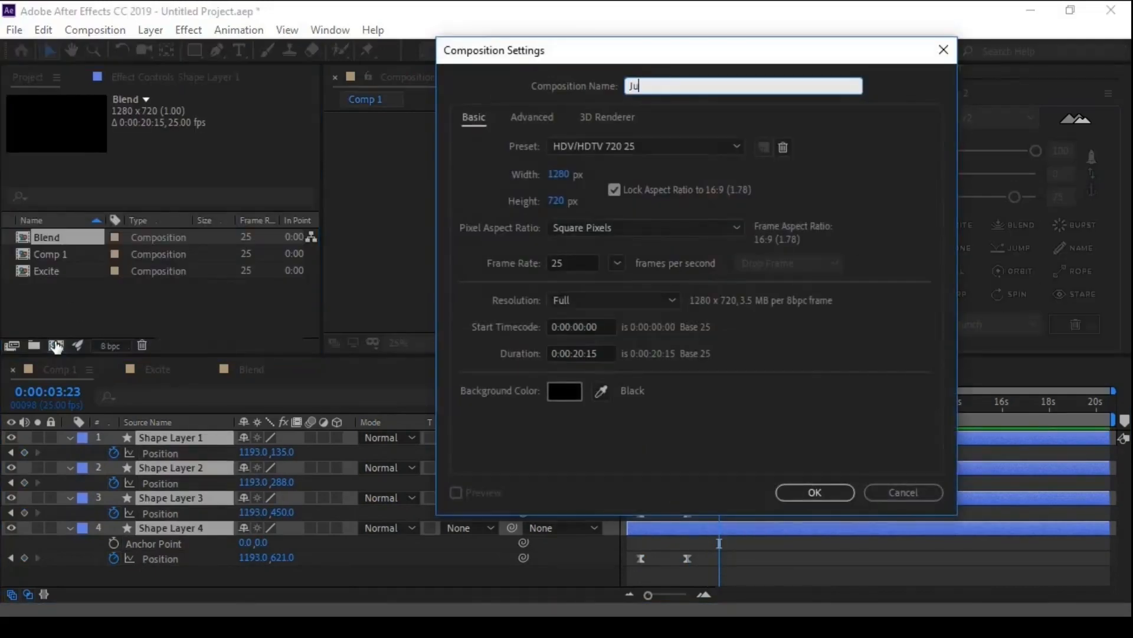
key(Return)
- Draw an orange circle with the Ellipse tool in the lower middle of the Jump composition, at about 600, 492
click(211, 52)
click(270, 88)
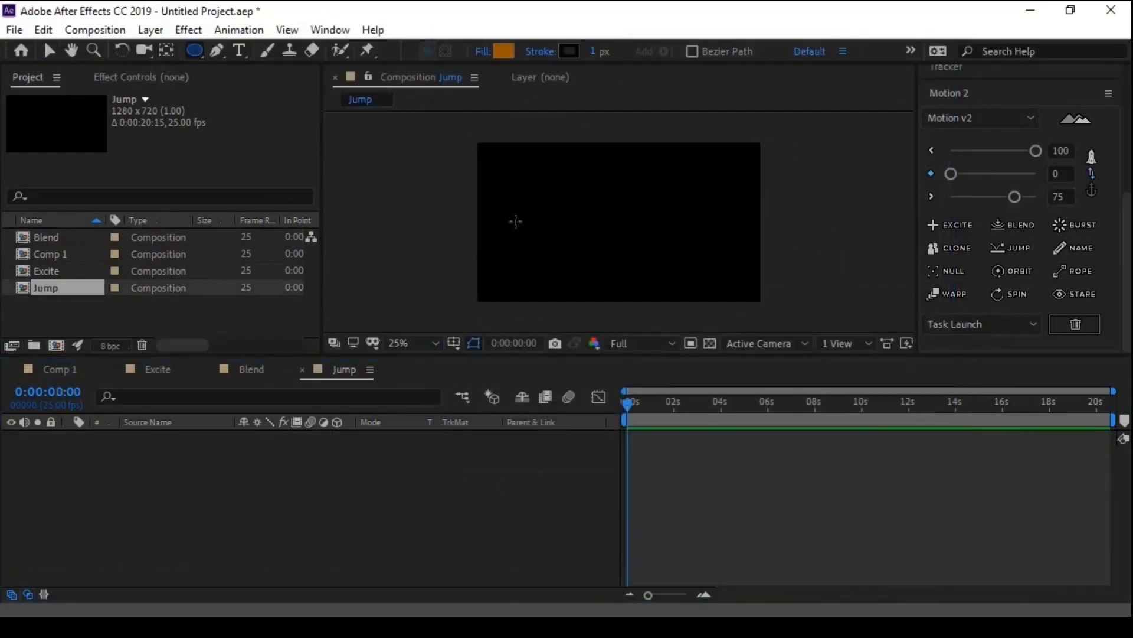
mouse_move(630, 236)
mouse_down()
mouse_move(654, 261)
mouse_move(624, 261)
mouse_up()
key(v)
- Keyframe the circle's Position, shift that keyframe to just before one second, and set Position to 600, -248 at 0:00:00:00
key(p)
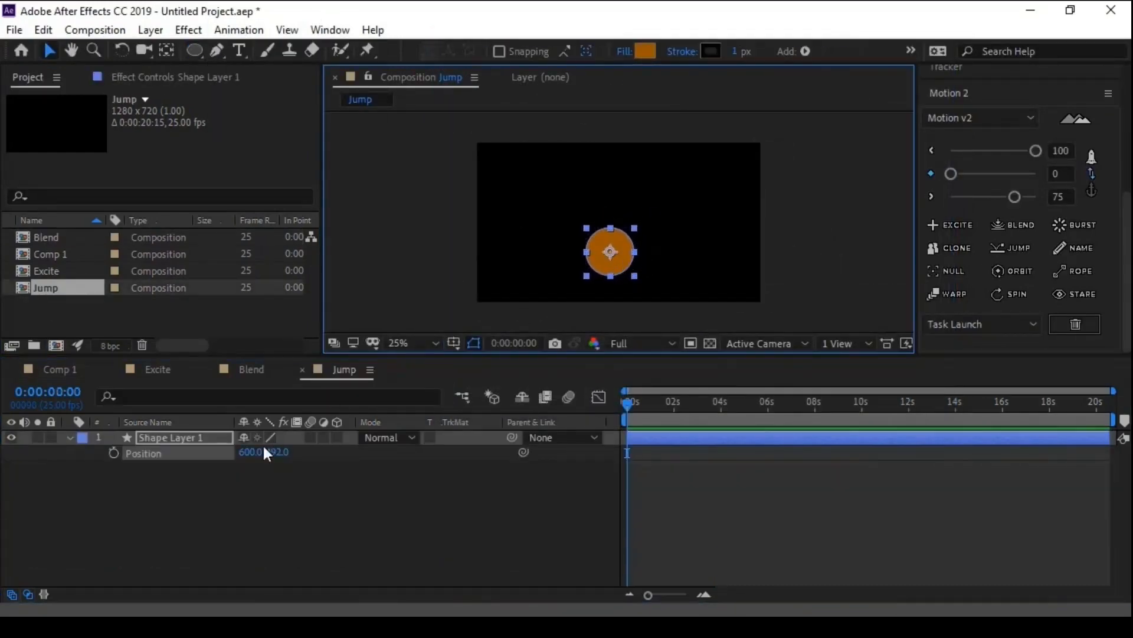
click(113, 452)
drag(626, 453, 648, 453)
drag(281, 458, 625, 496)
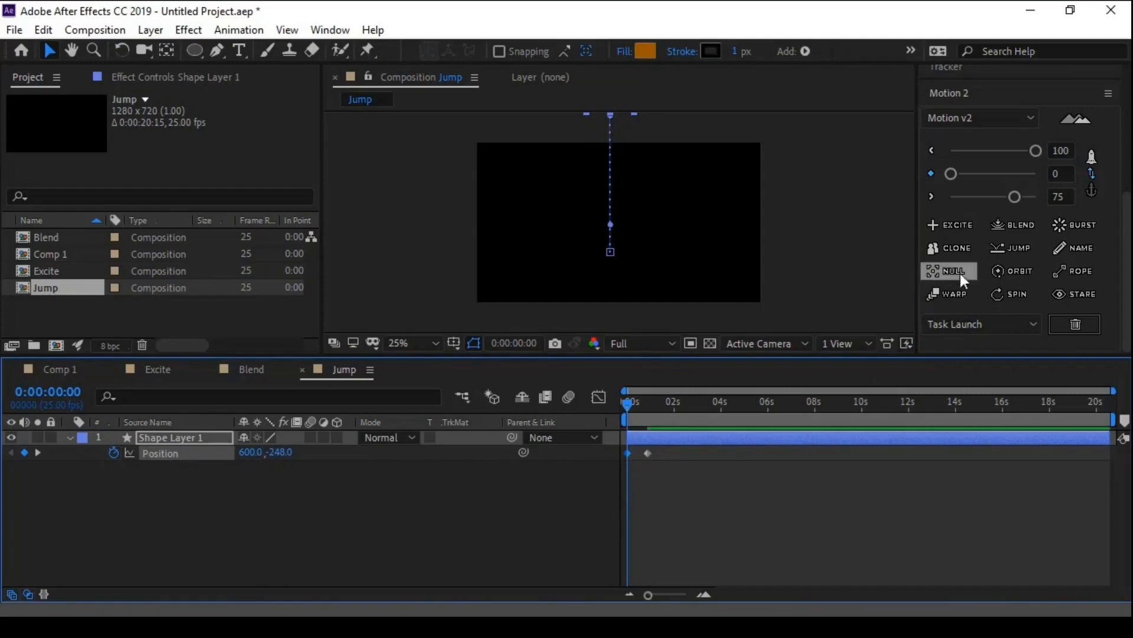
- Apply Motion 2's Jump to the circle's Position and preview the bounce
click(1009, 251)
click(682, 521)
key(space)
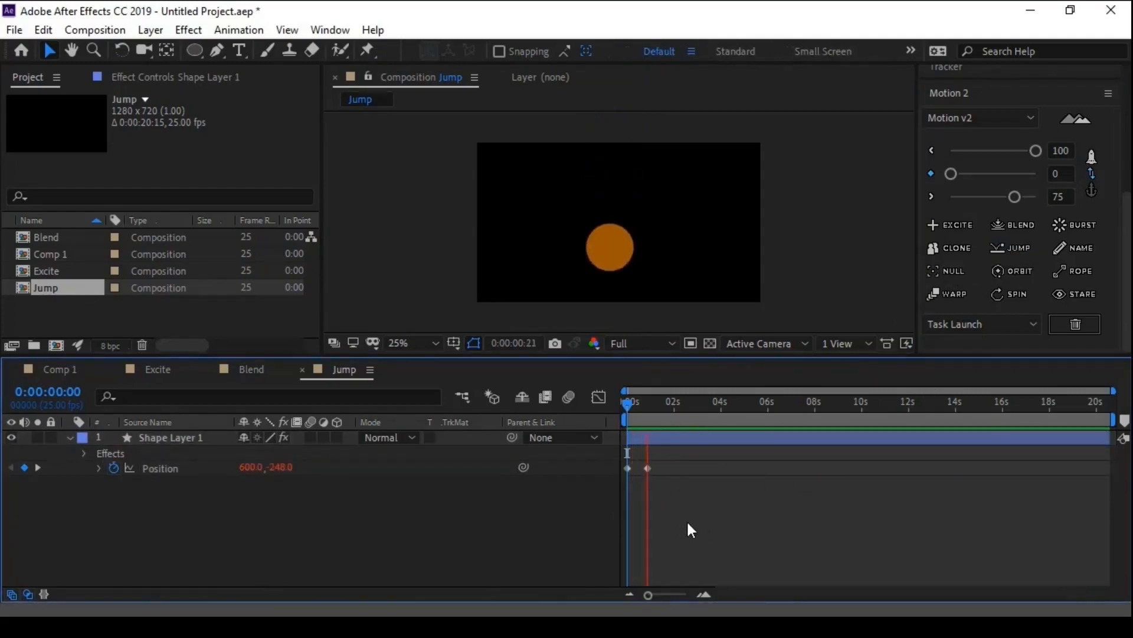
key(space)
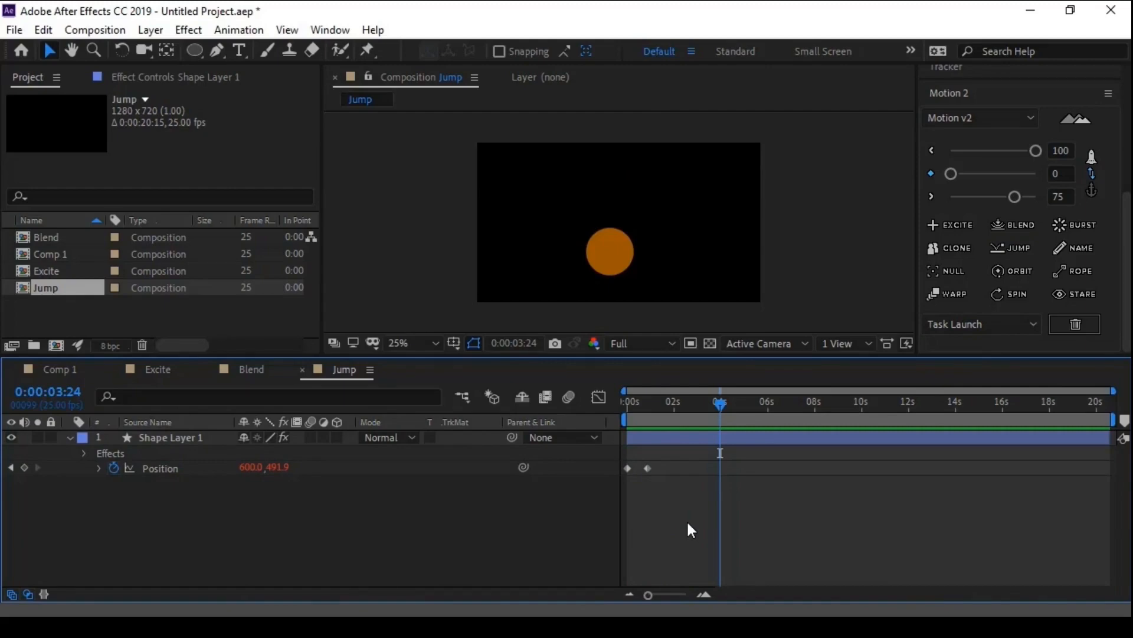
- Show Shape Layer 1's Jump effect settings, highlight Position - Gravity and preview the animation from the start
click(682, 436)
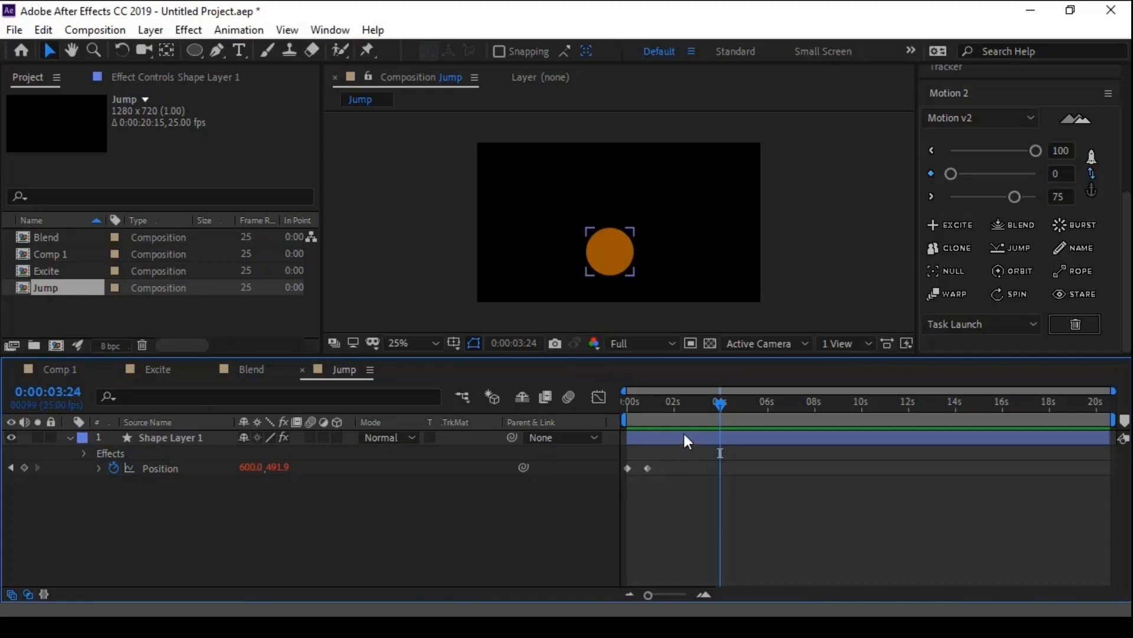
click(136, 77)
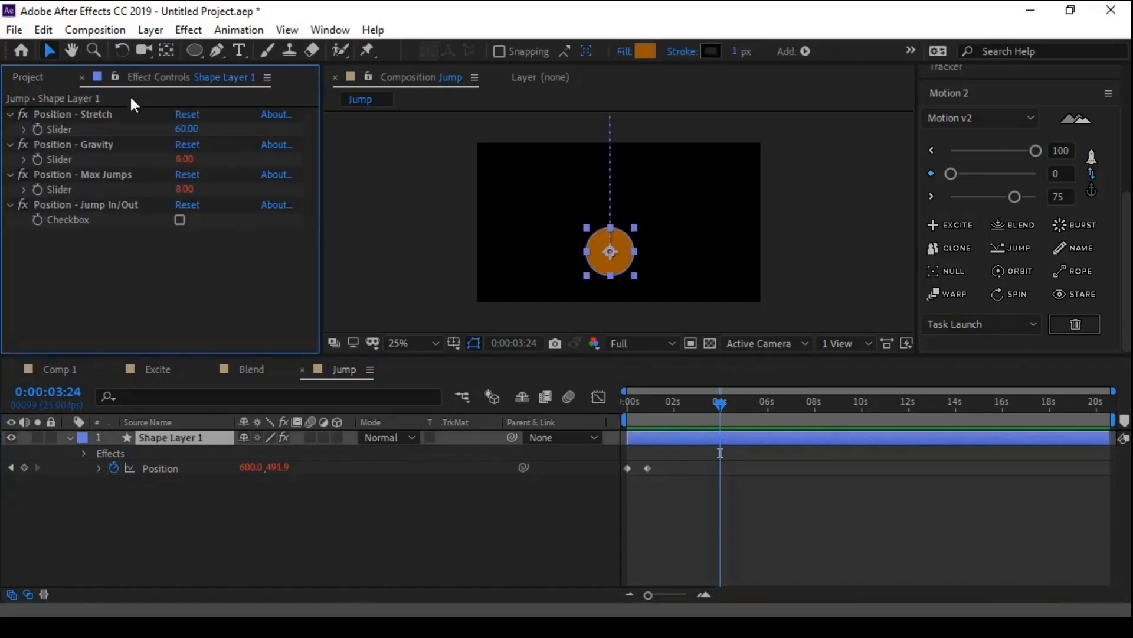
click(108, 145)
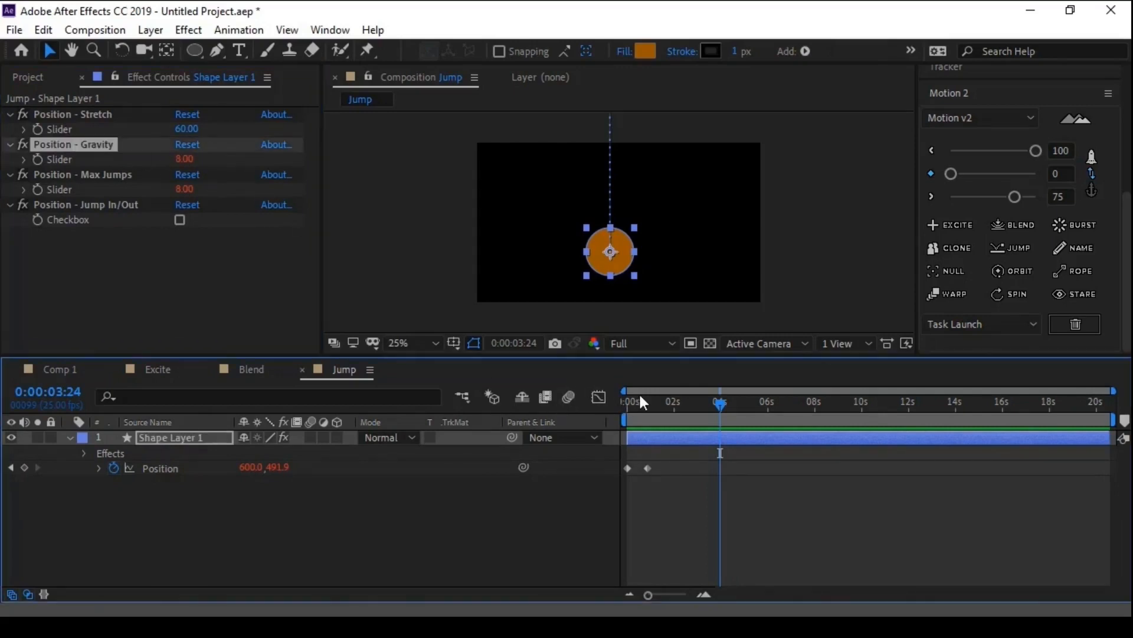
click(624, 403)
key(space)
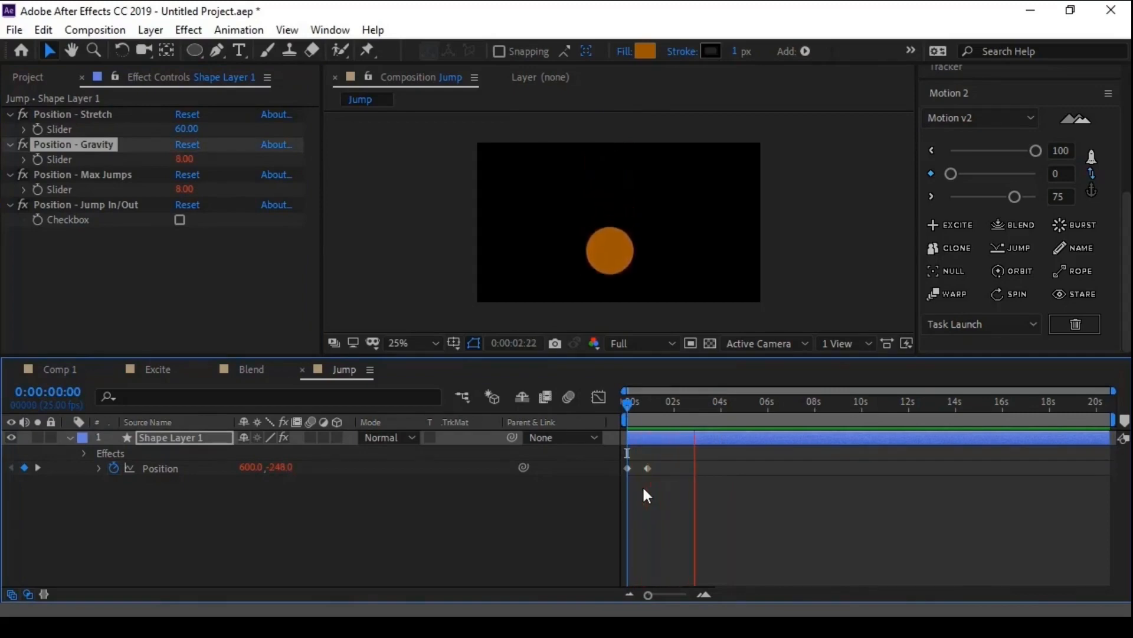
key(space)
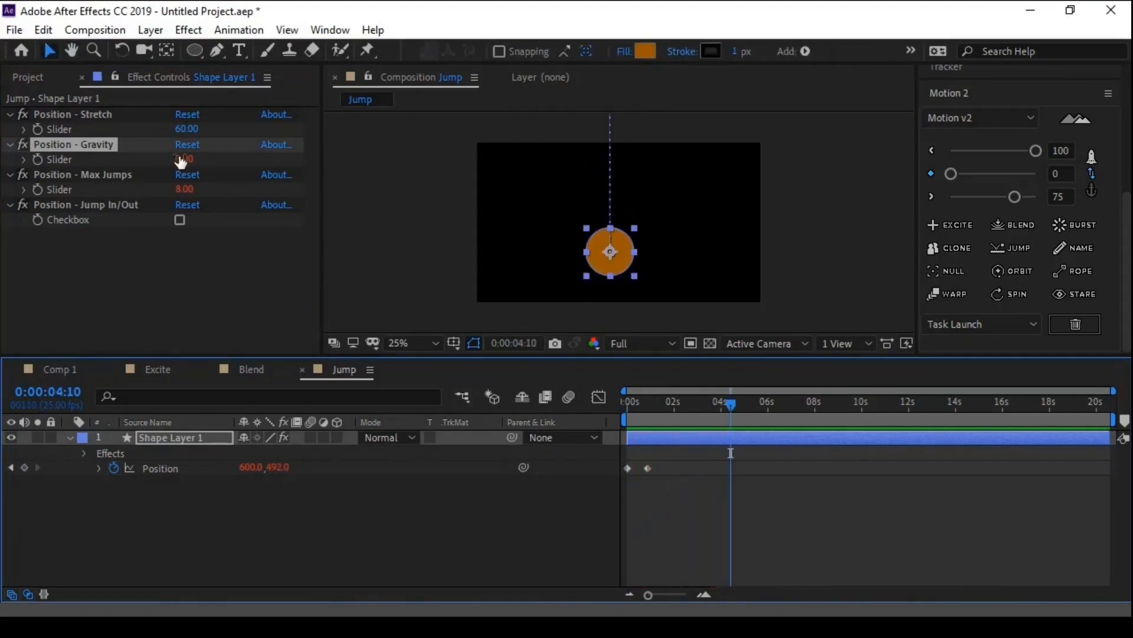
- Set Position - Gravity to 16 and preview the bounce from the start
click(185, 159)
text(16)
key(Return)
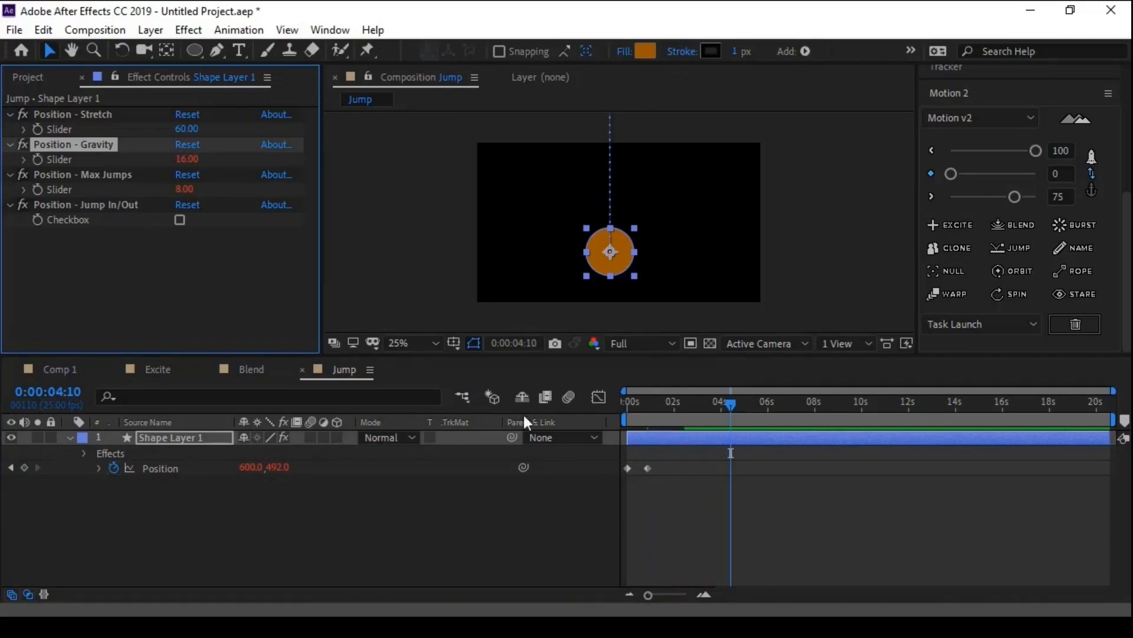
key(Home)
key(space)
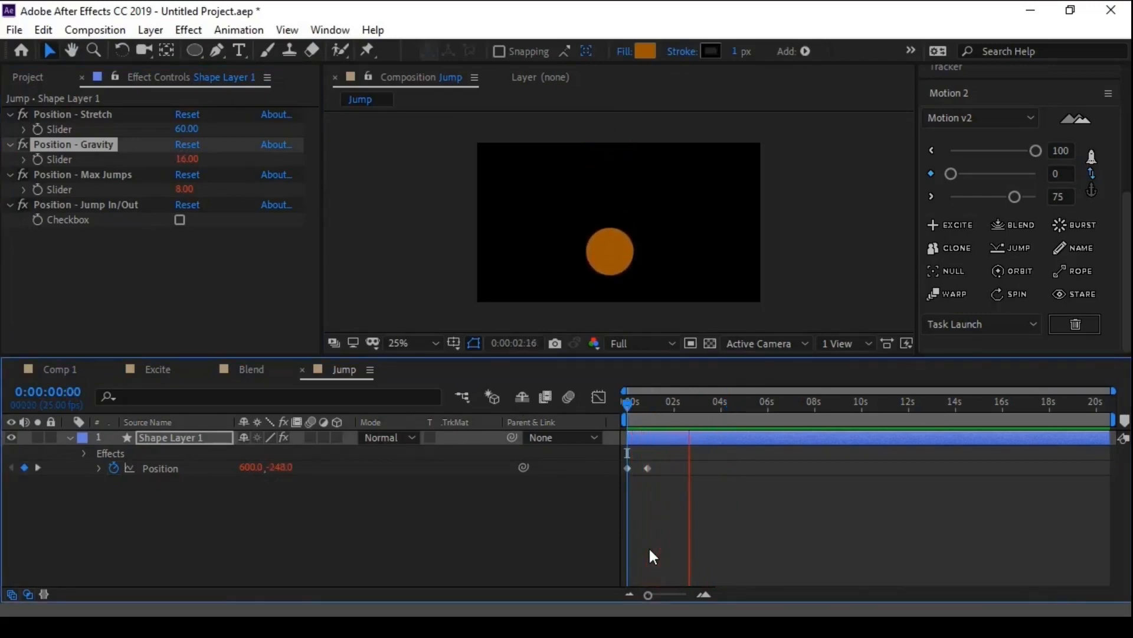
key(space)
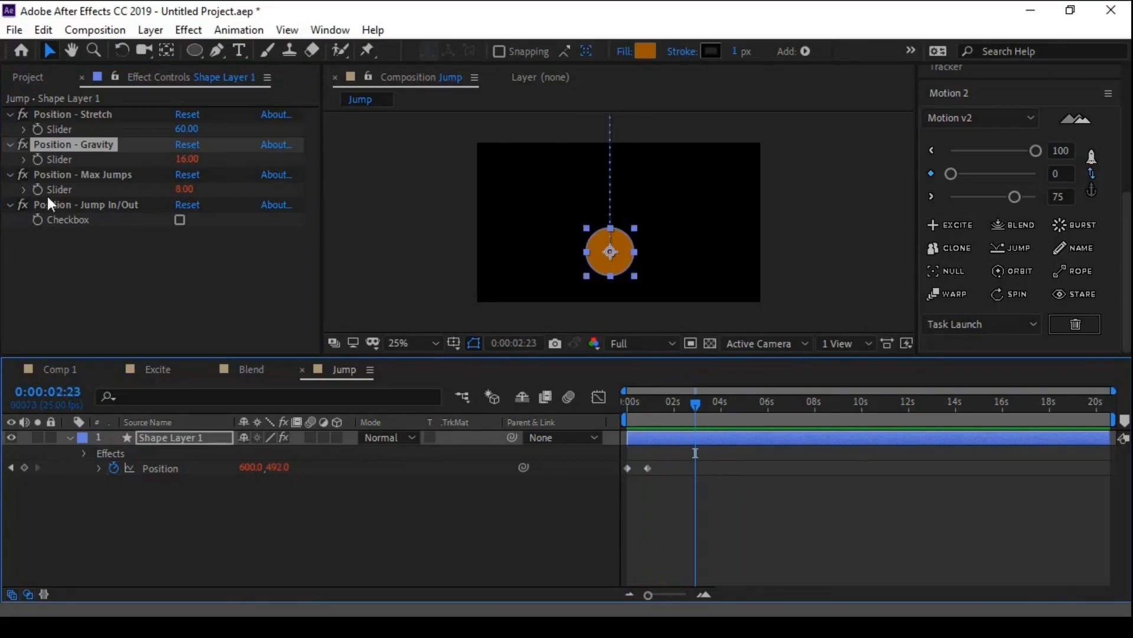
- Highlight Max Jumps and Stretch, reveal the Position expression, and show the fitted Position curve in the Graph Editor
click(104, 183)
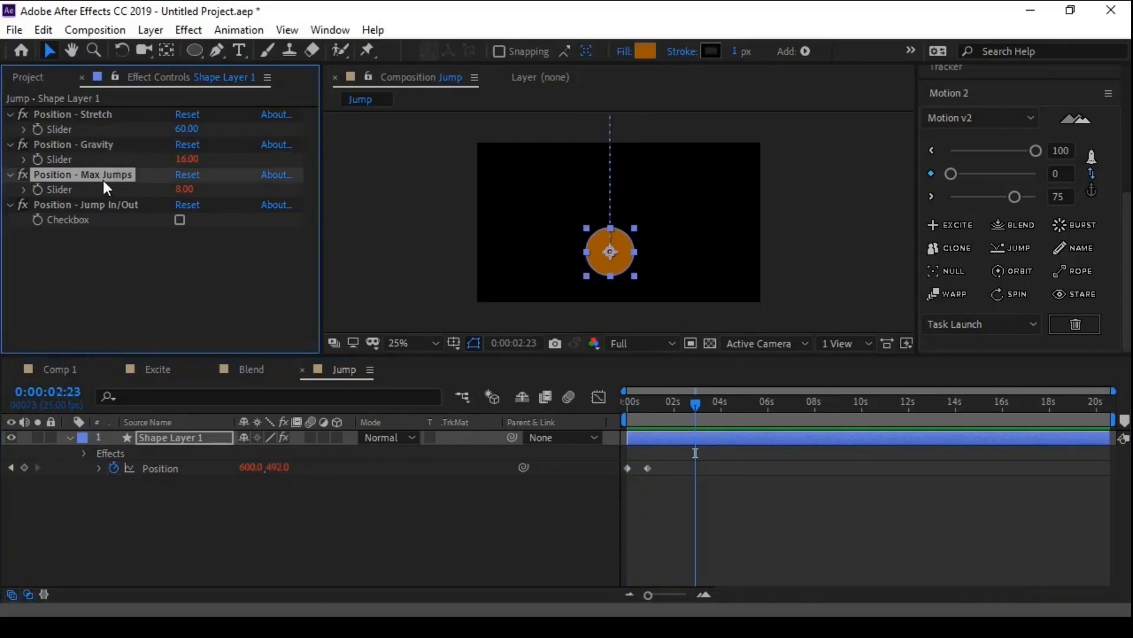
click(102, 114)
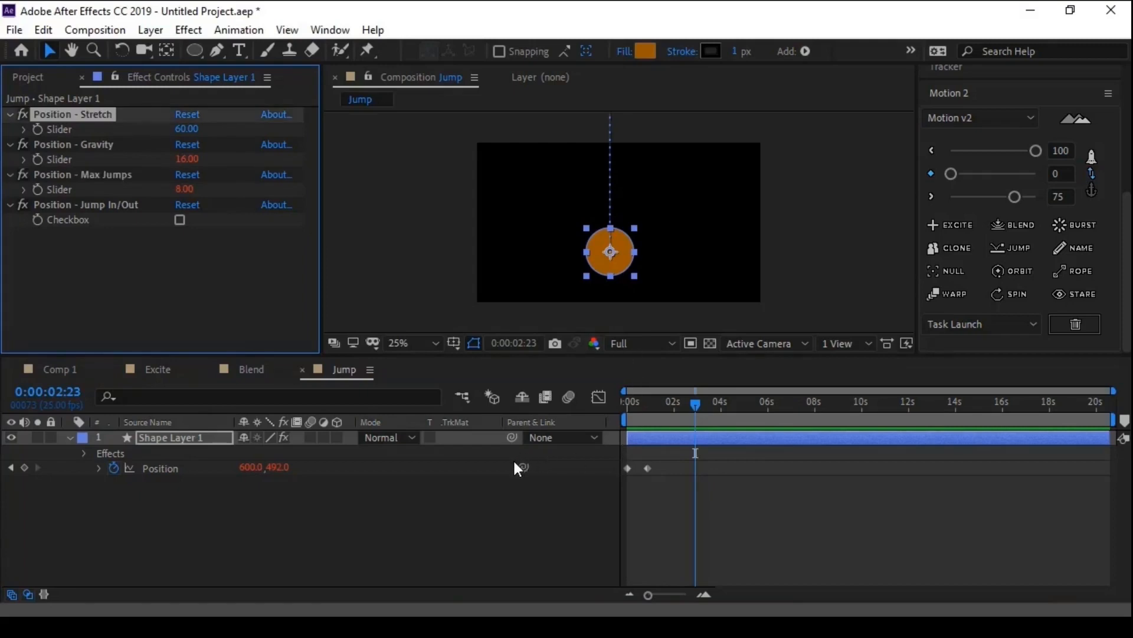
click(143, 467)
click(98, 468)
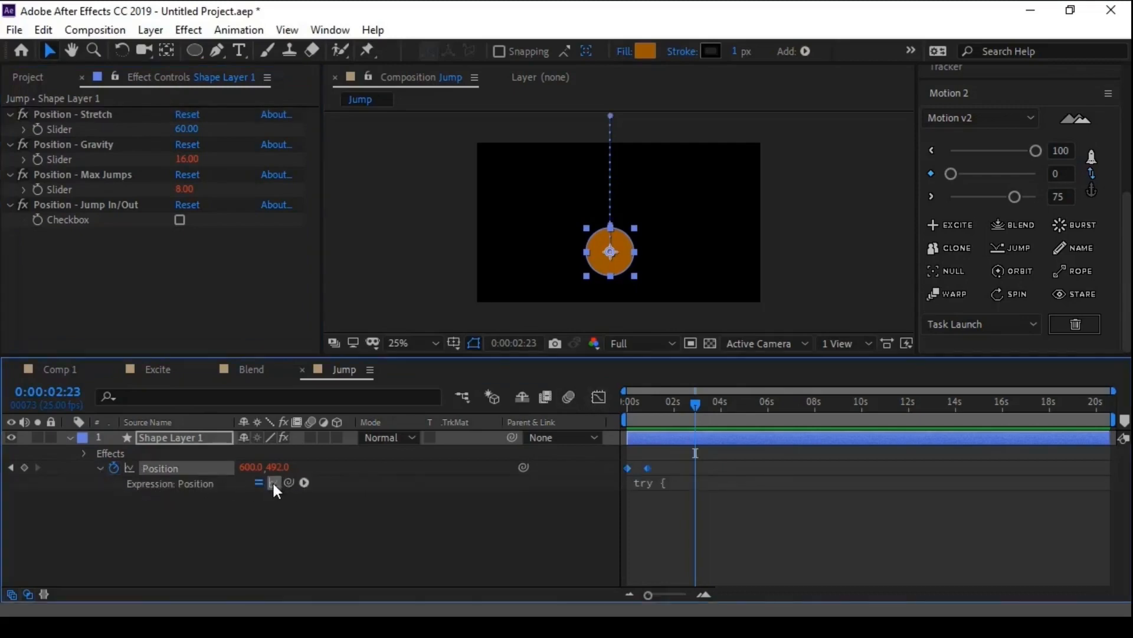
click(596, 397)
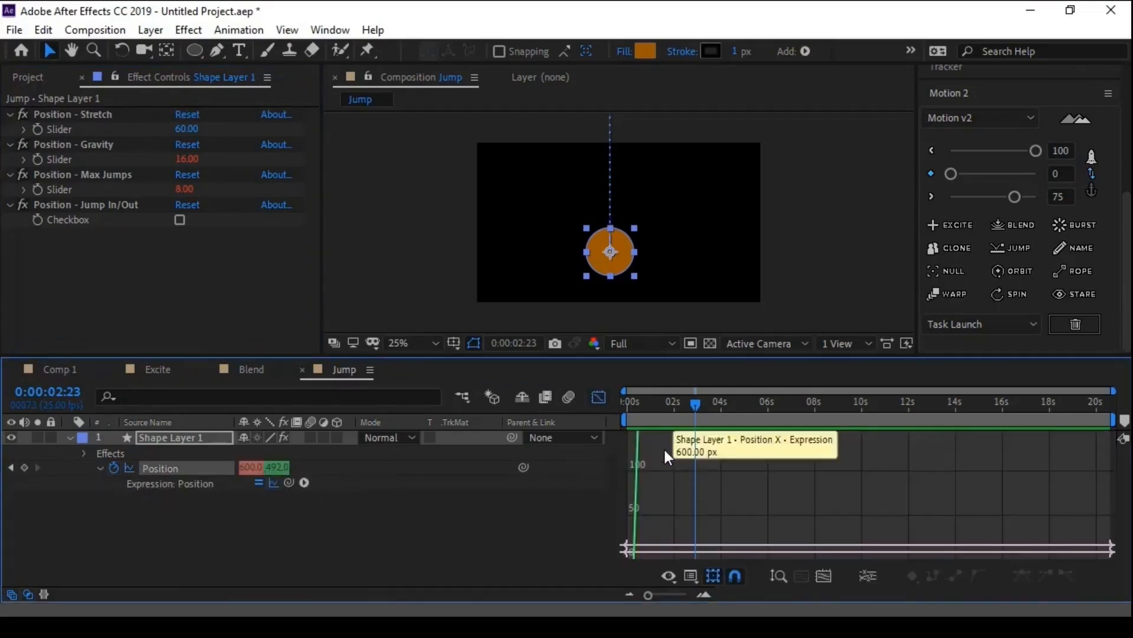
click(824, 576)
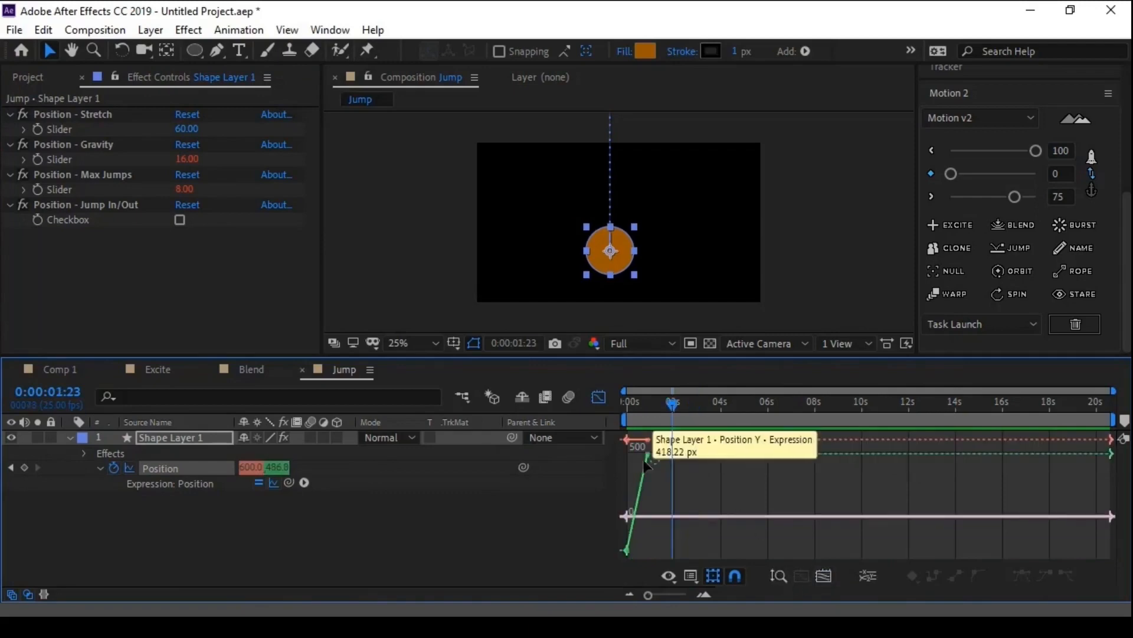
scroll(645, 462, up, 3)
- Set Position - Stretch to 120 and preview the bounce, checking its curve in the Graph Editor
click(187, 128)
text(120)
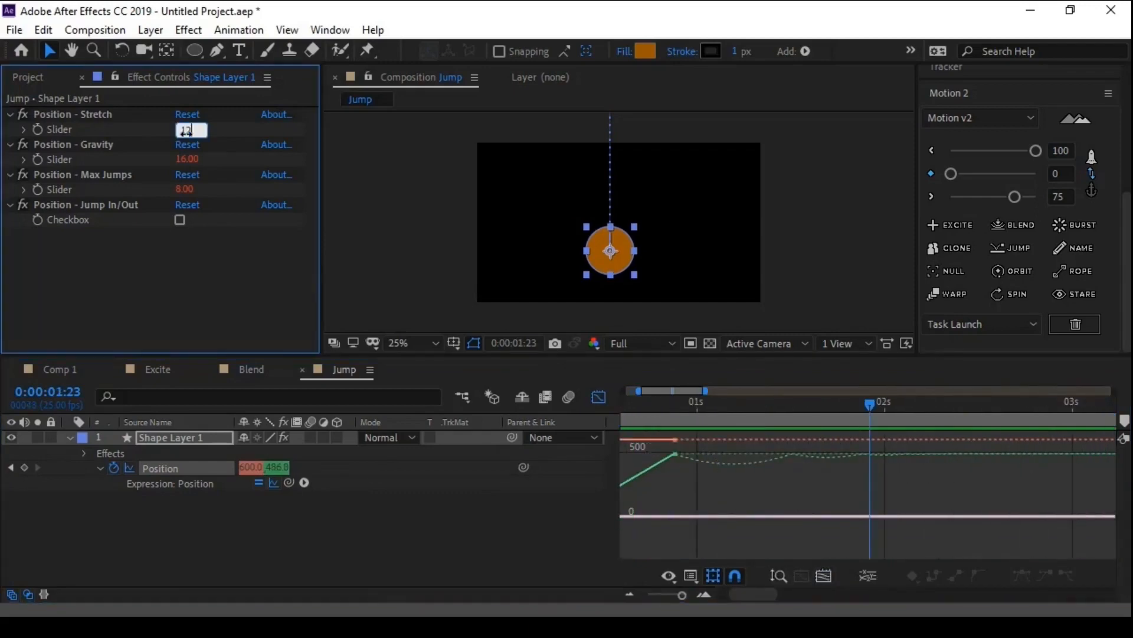
key(Return)
scroll(762, 511, down, 6)
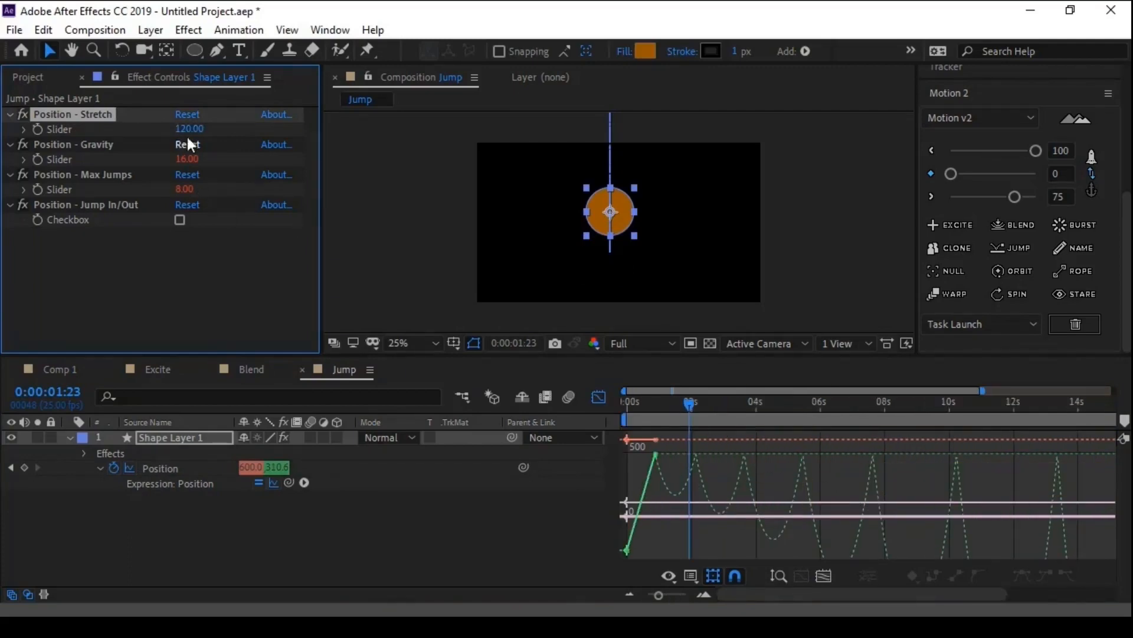
drag(685, 402, 644, 406)
key(space)
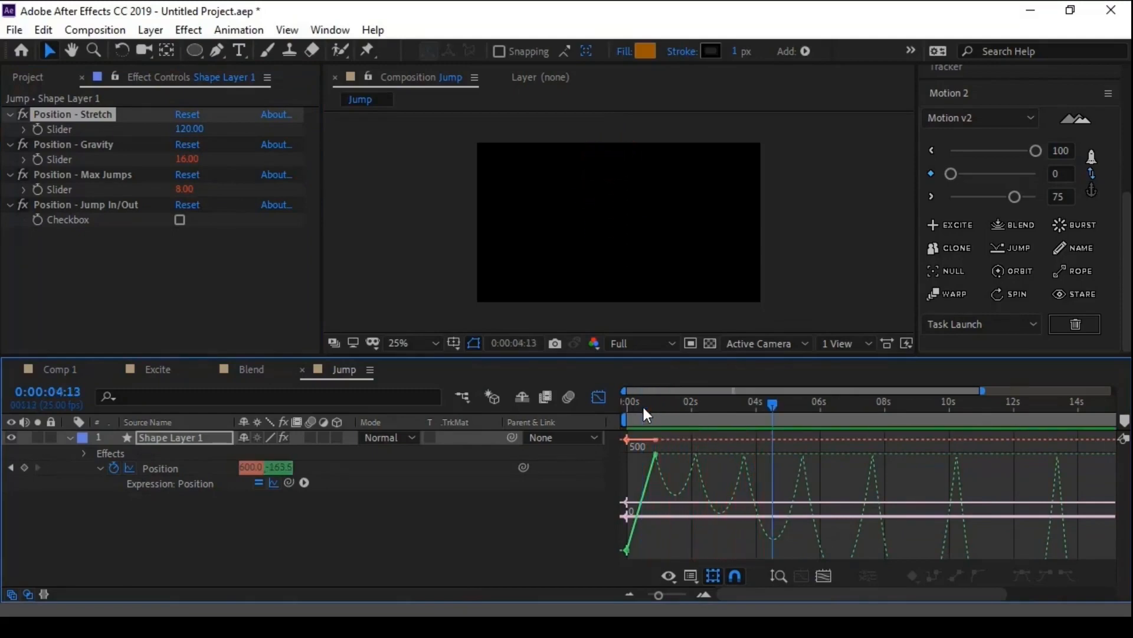
drag(642, 405, 653, 403)
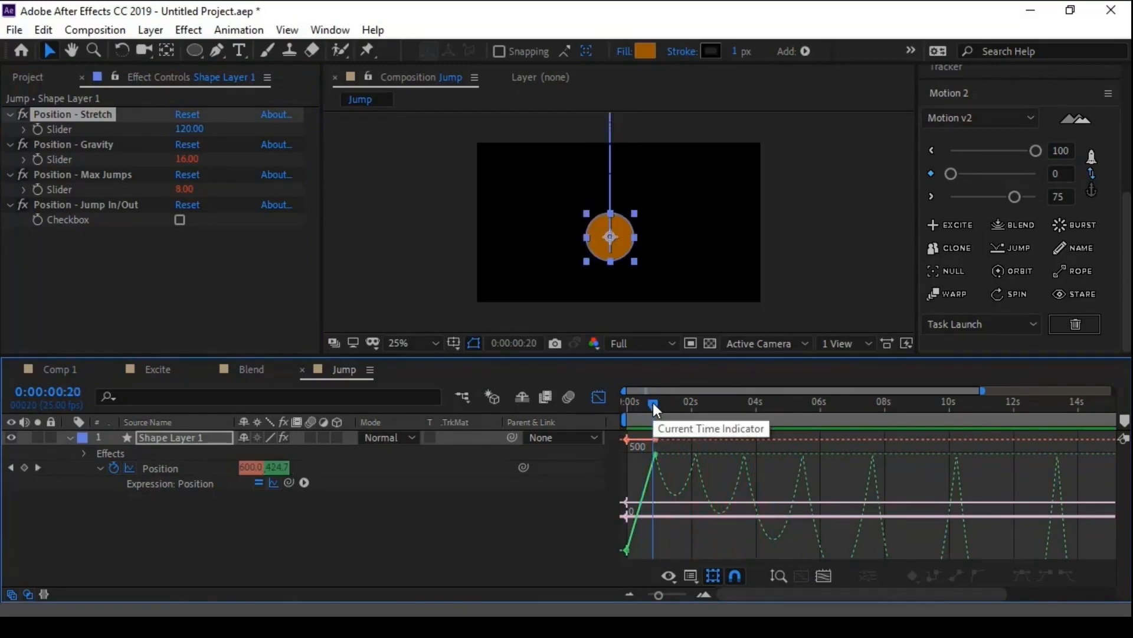
- Try Position - Stretch at 60, 70, 80 and 90, comparing the bounce curves, and set it to 100
click(187, 129)
text(60)
key(Return)
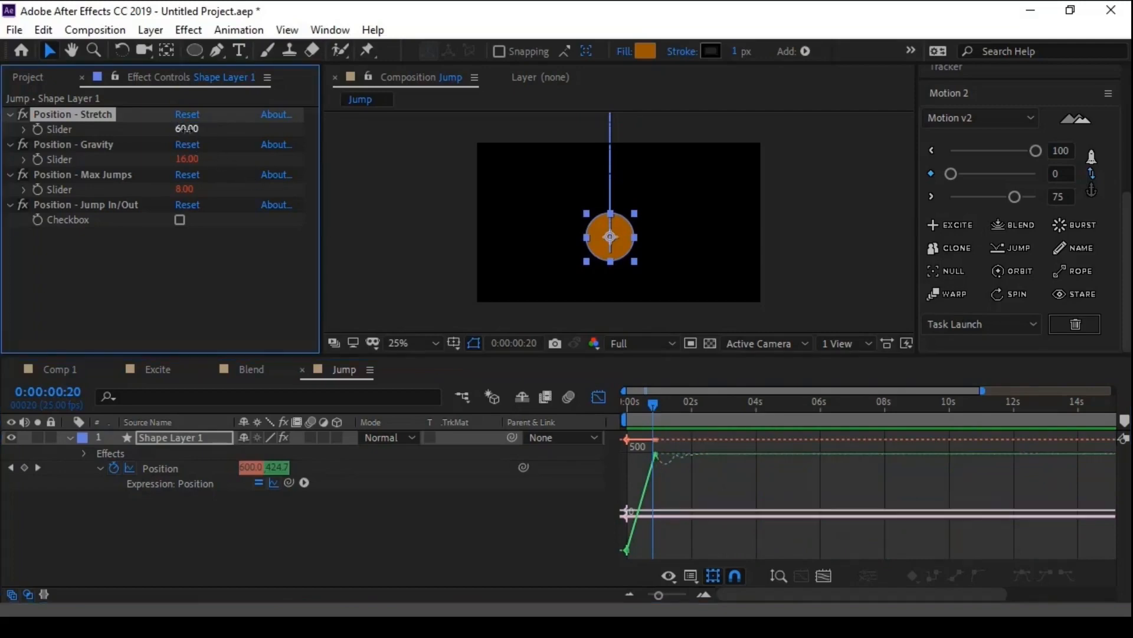
click(187, 129)
text(70)
key(Return)
click(188, 131)
text(80)
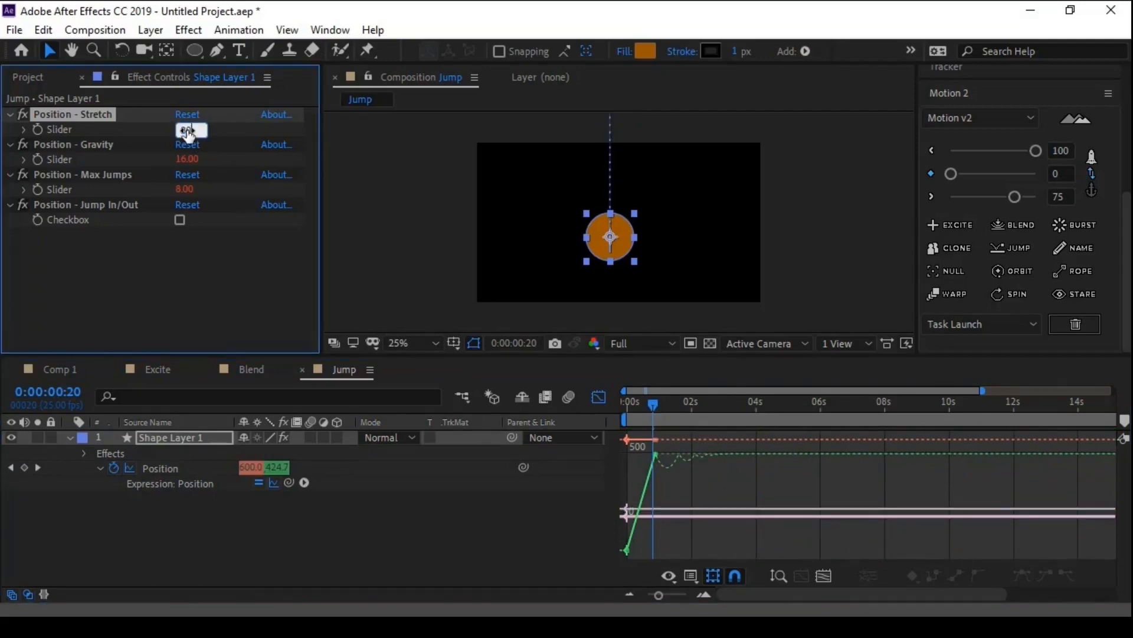
key(Return)
click(187, 131)
text(90)
key(Return)
click(188, 131)
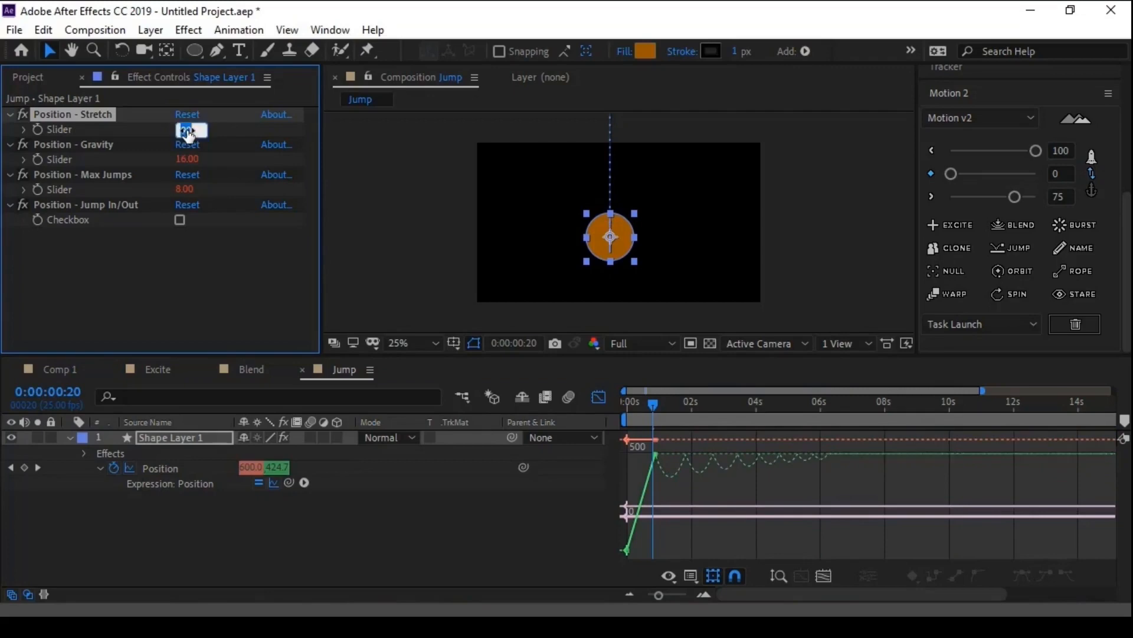
text(100)
key(Return)
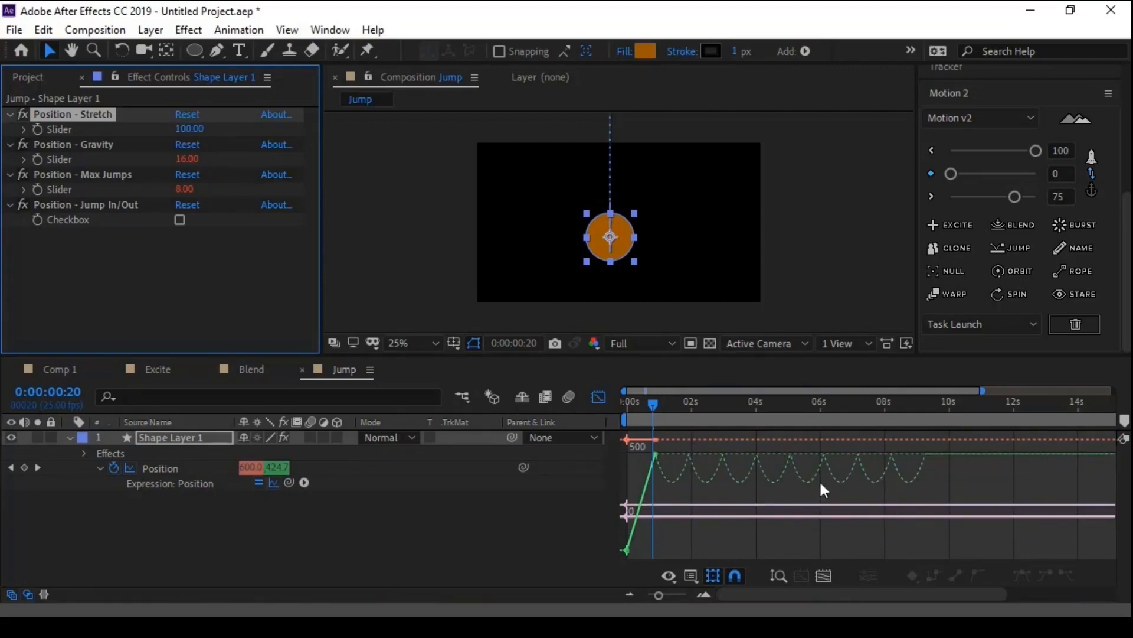
- Try Position - Max Jumps at 10, and set it to 2
click(85, 175)
click(185, 191)
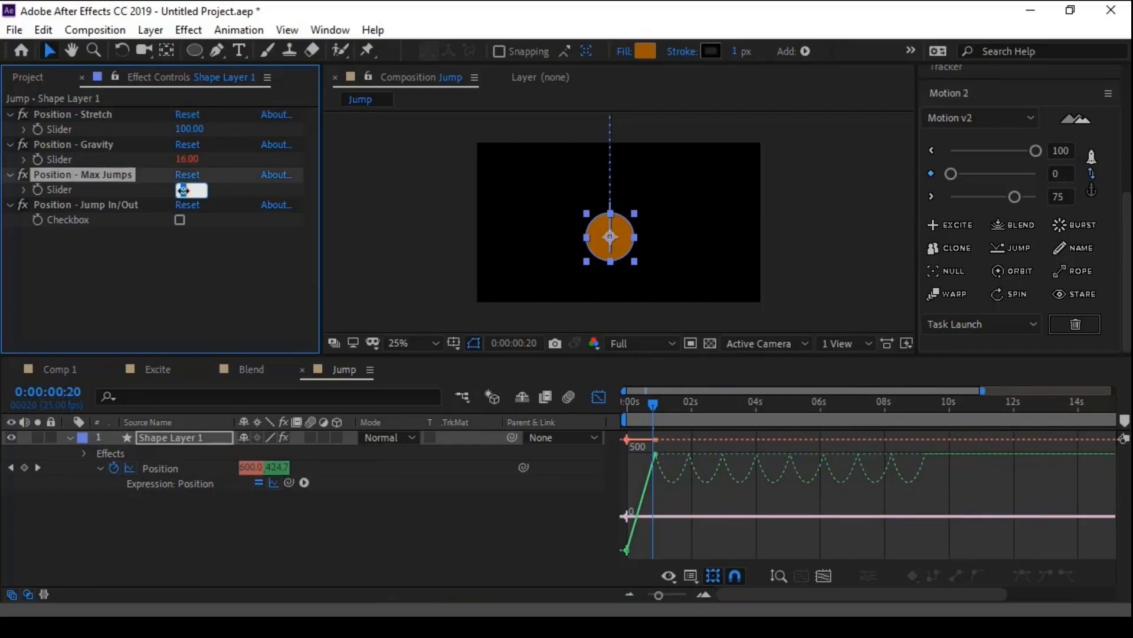
text(10)
key(Return)
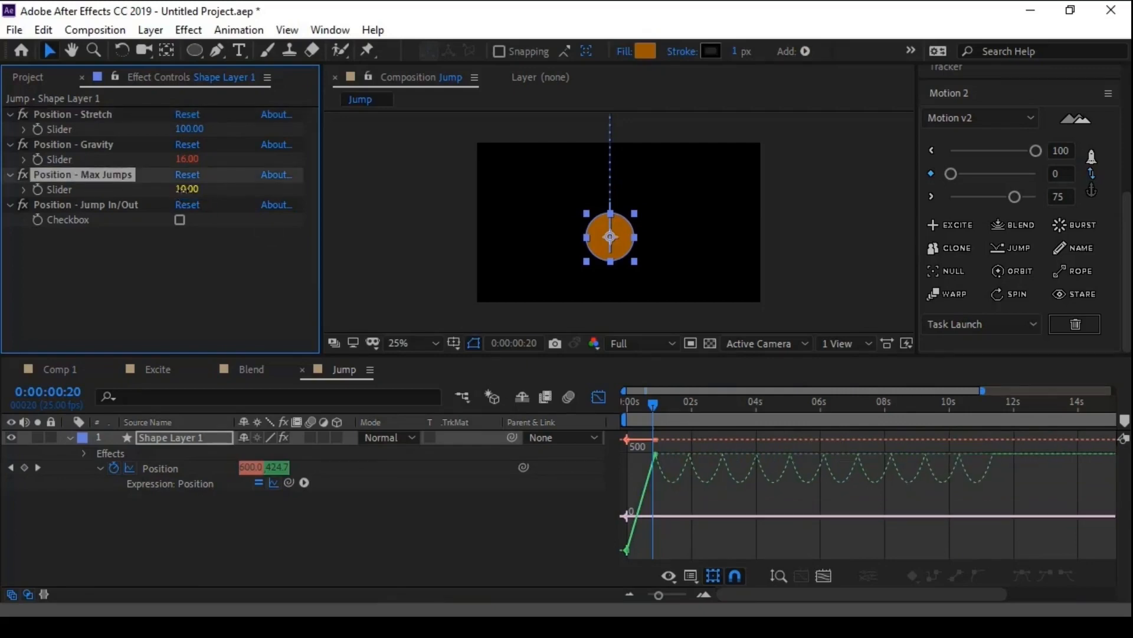
click(184, 189)
text(2)
key(Return)
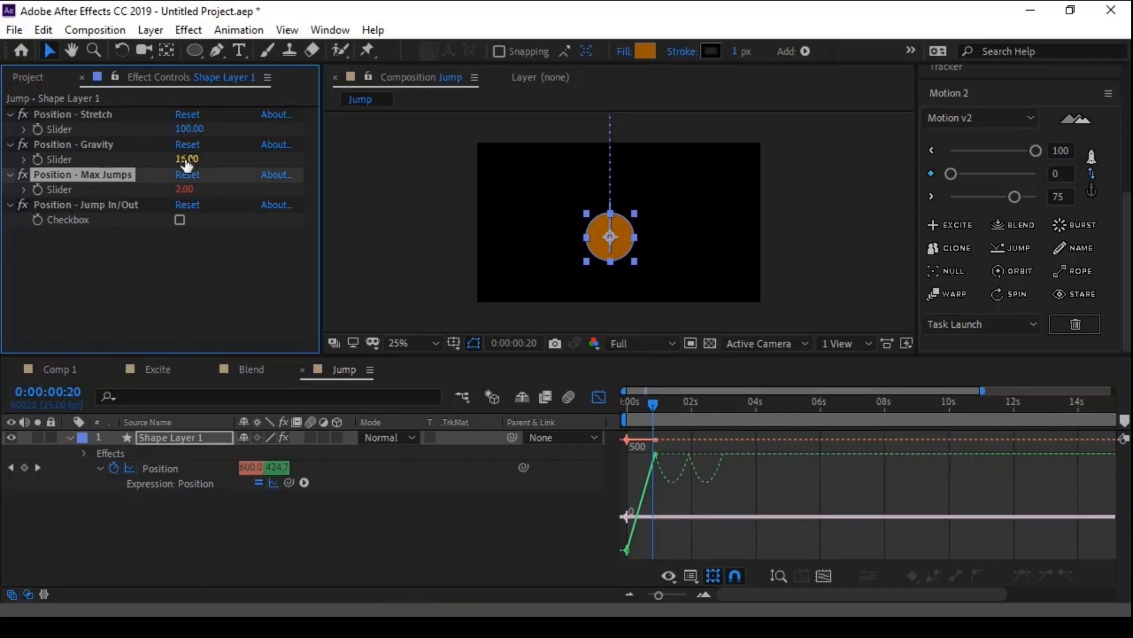
- Set Position - Gravity to 32 and examine the bounce curve
text(32)
key(Return)
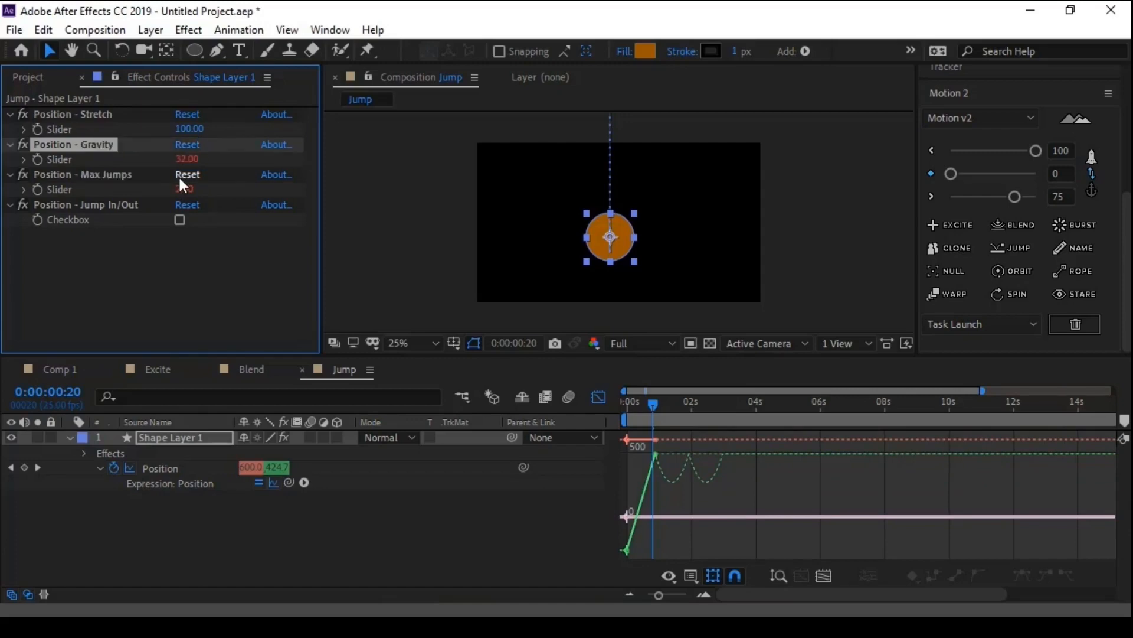
scroll(656, 466, up, 3)
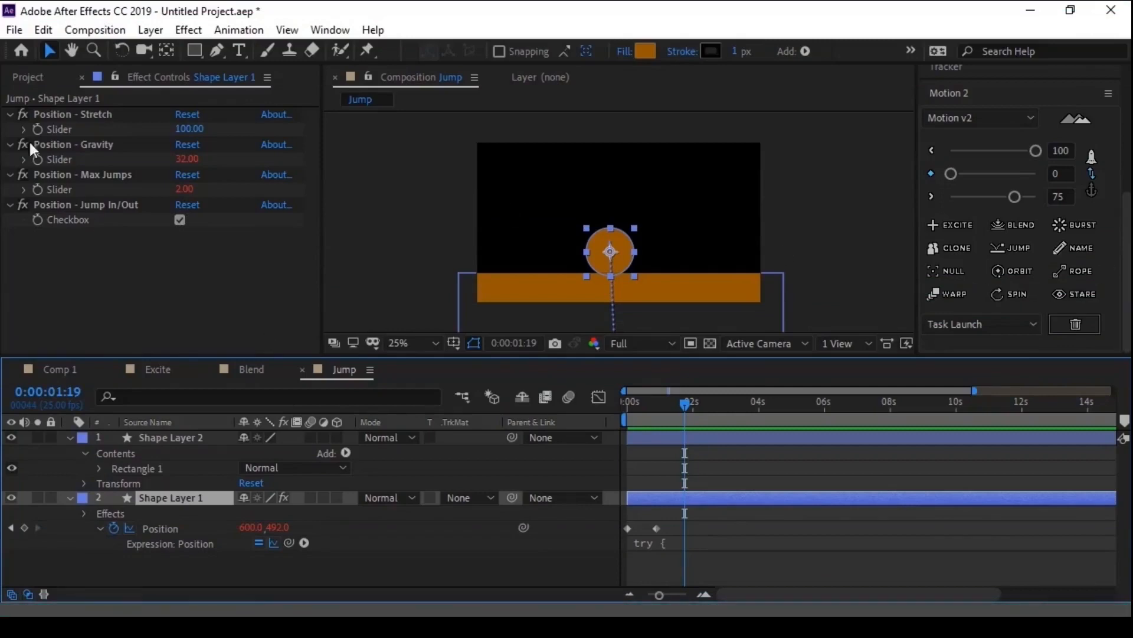
- Show the project's compositions and switch back to the Comp 1 timeline
click(46, 76)
click(55, 364)
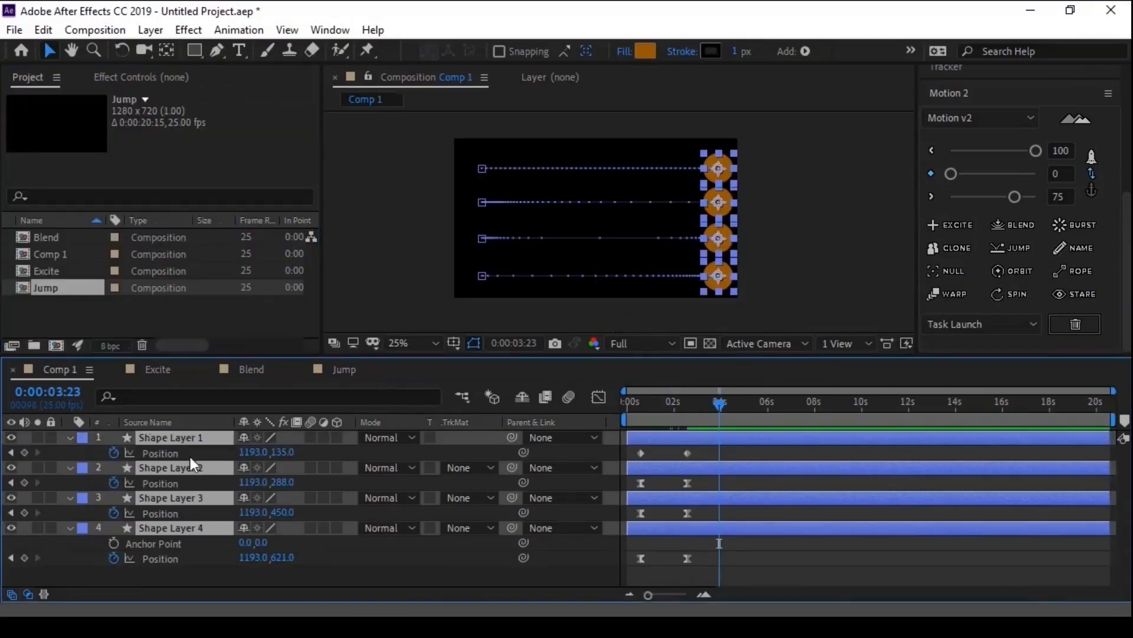
- Rename Shape Layer 1 in the Comp 1 timeline as 01
click(157, 569)
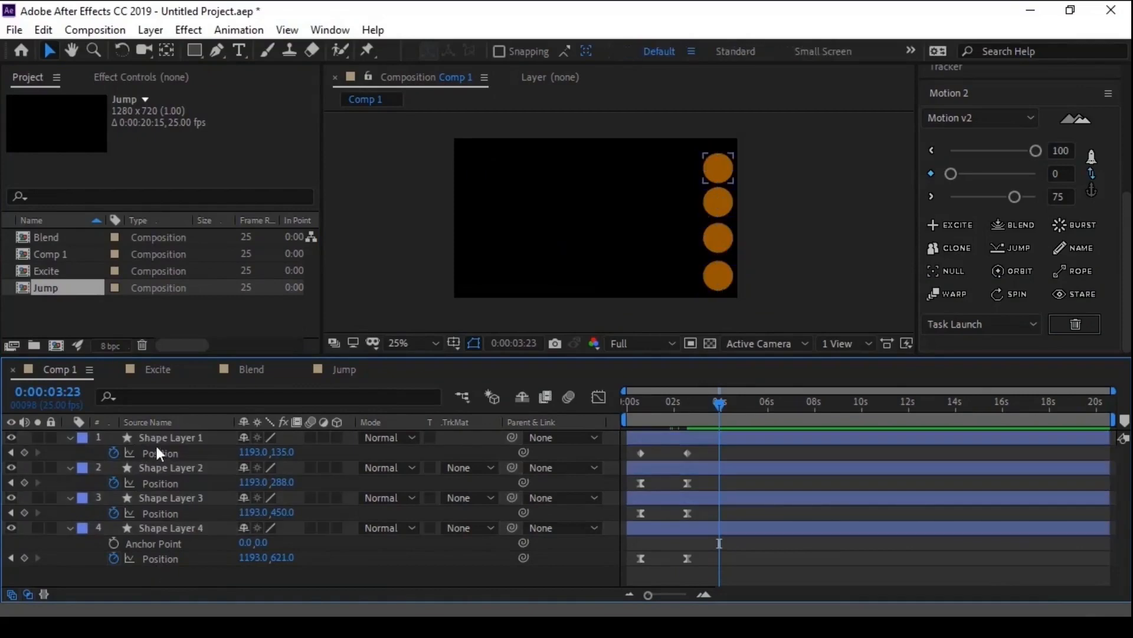
click(157, 446)
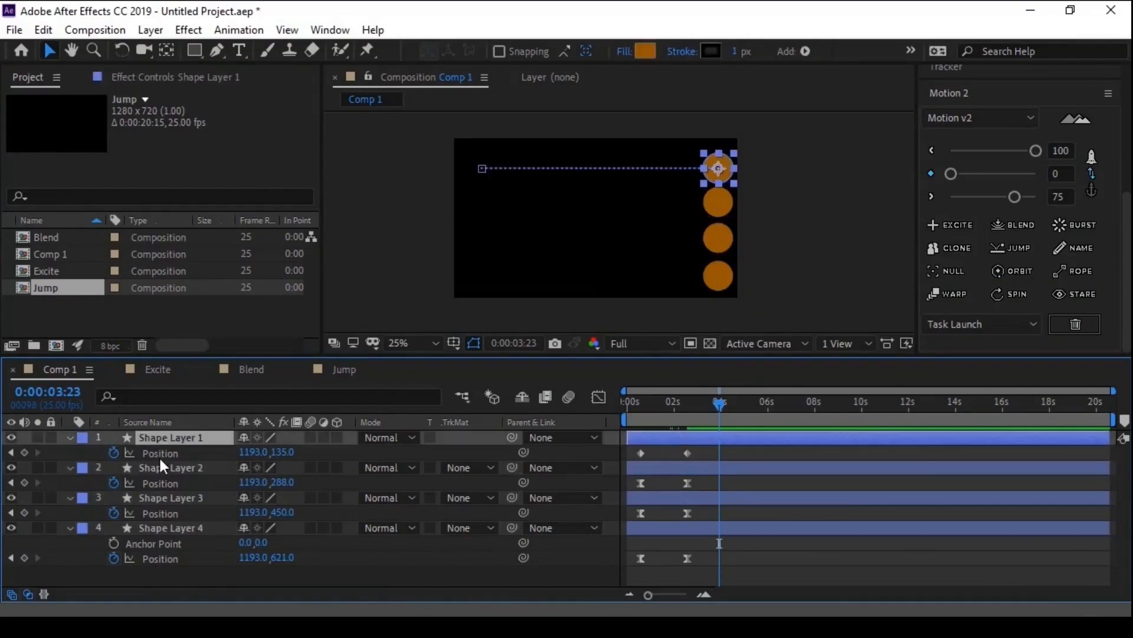
key(Return)
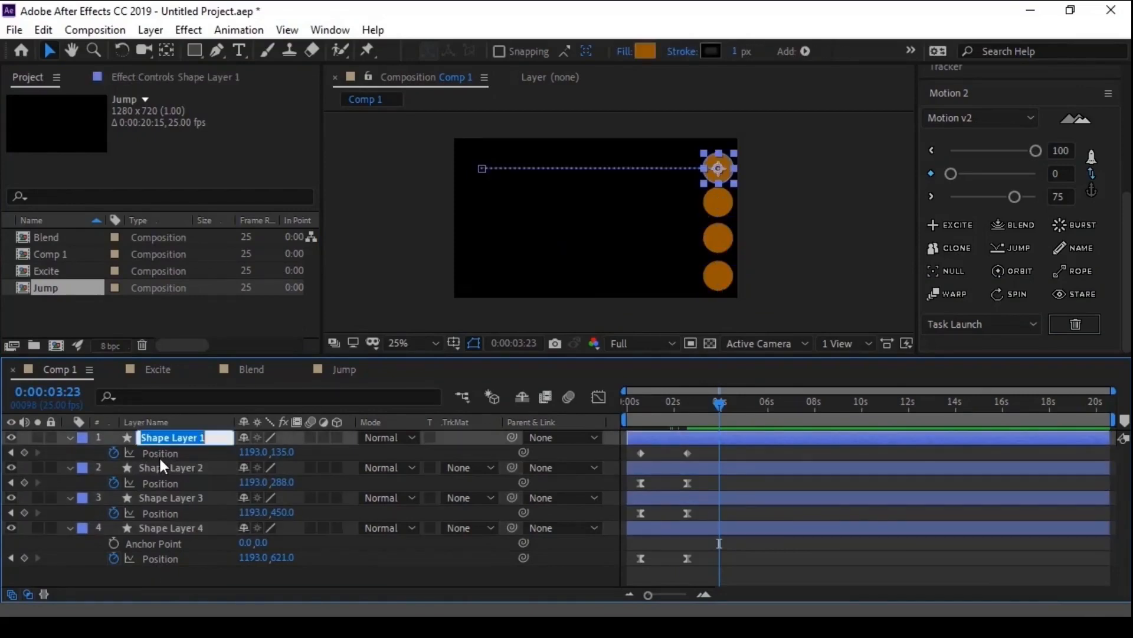
text(01)
key(Return)
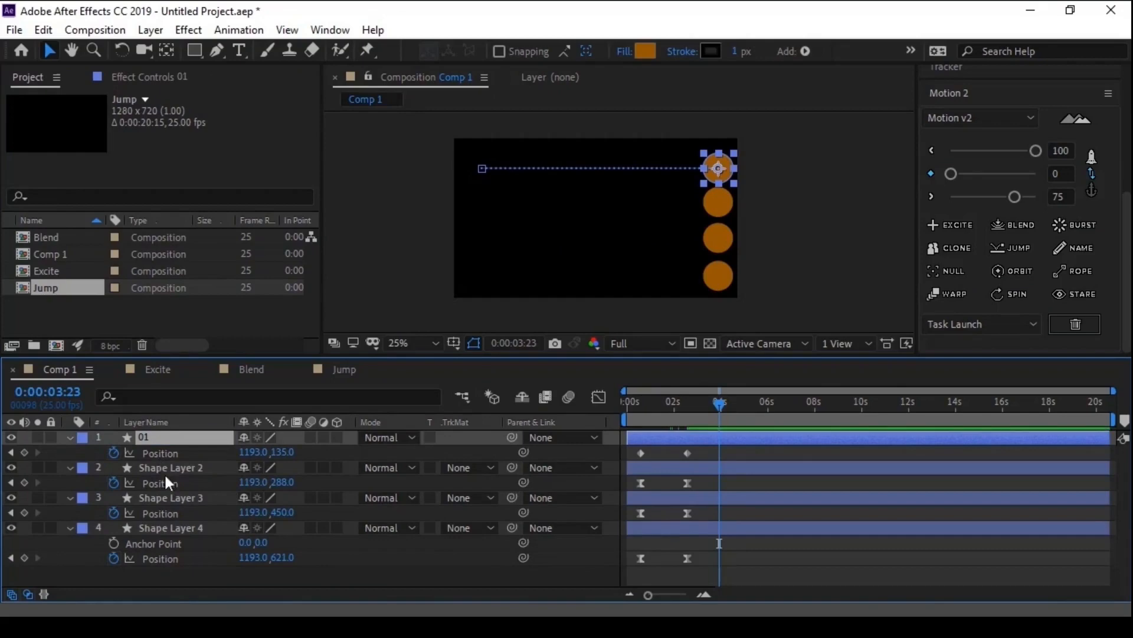
- Batch-rename all four shape layers with Motion 2's Name tool, using 01 as the name and the - separator placed after it
shift+click(162, 530)
click(1053, 248)
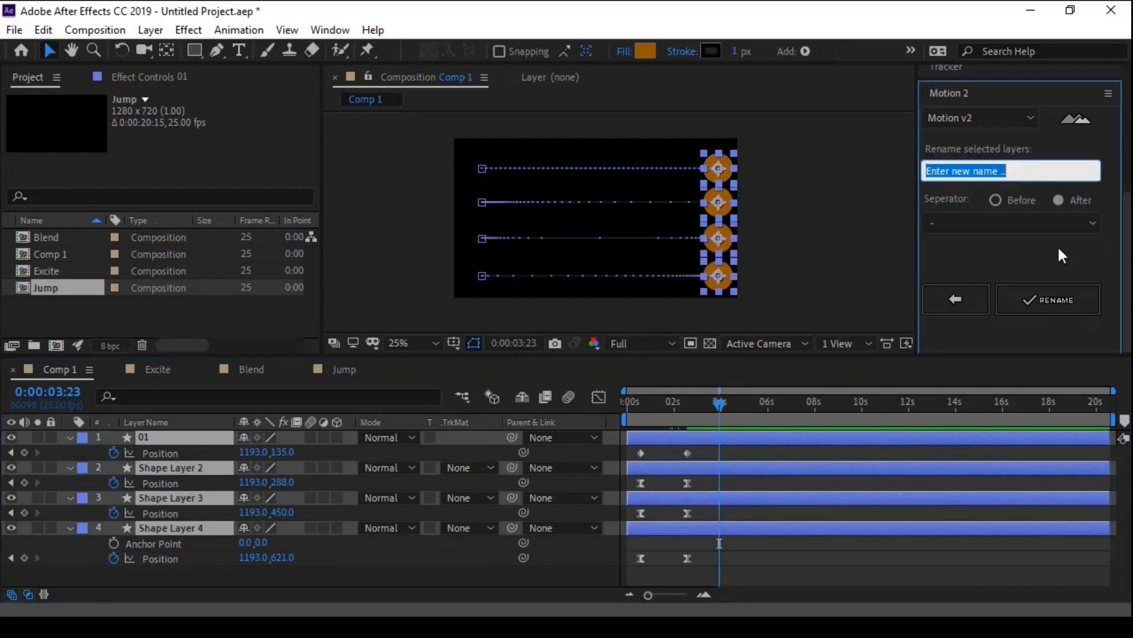
text(01)
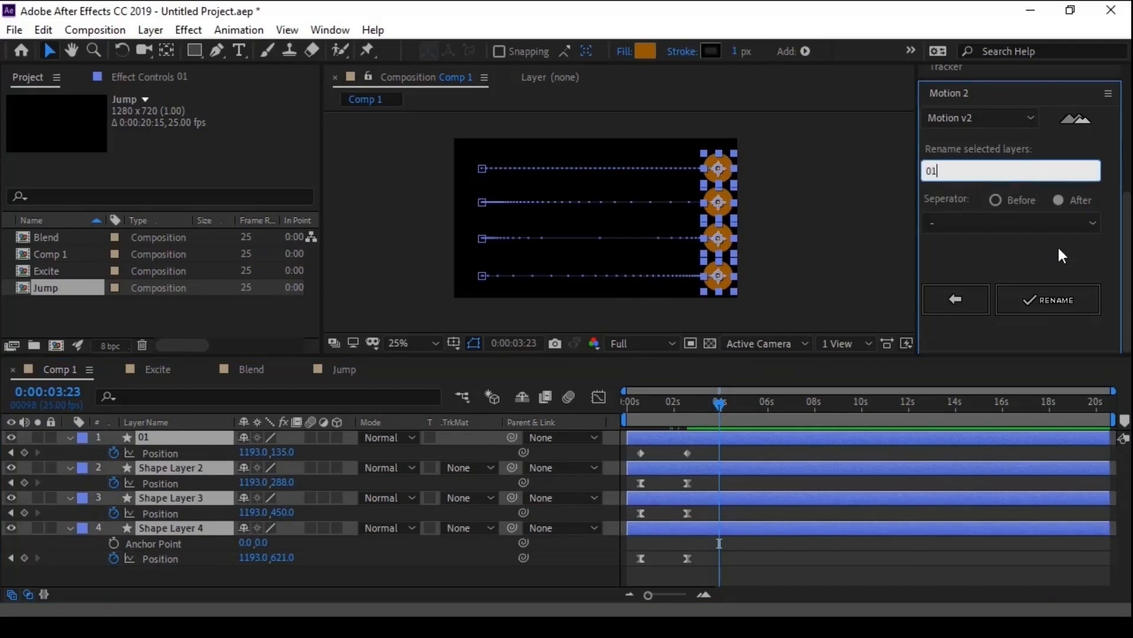
click(1073, 222)
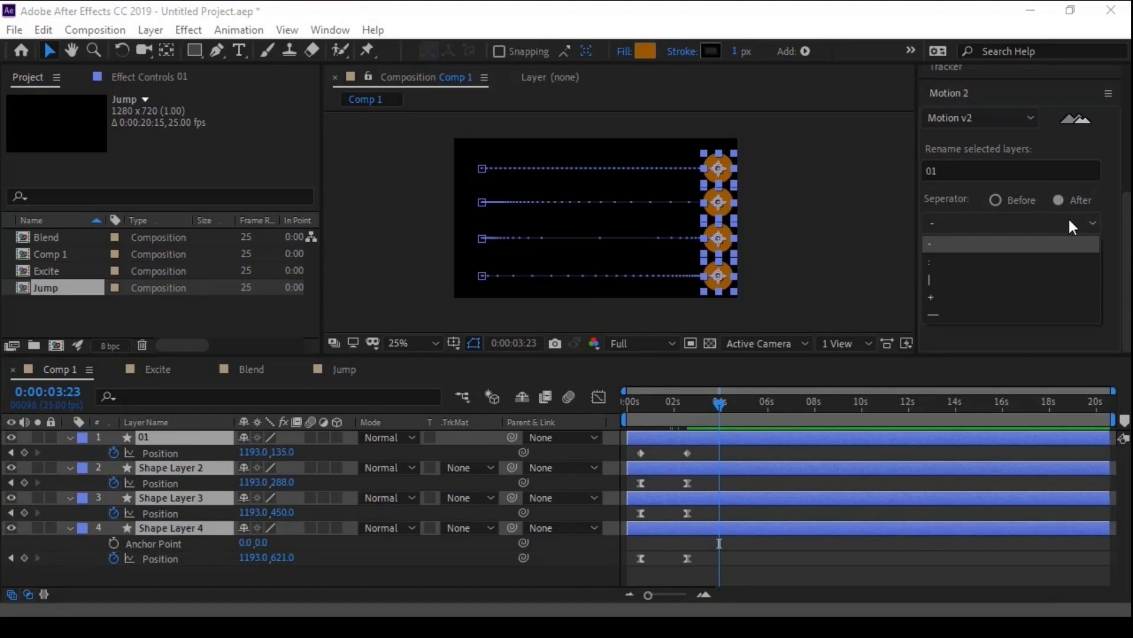
click(1113, 214)
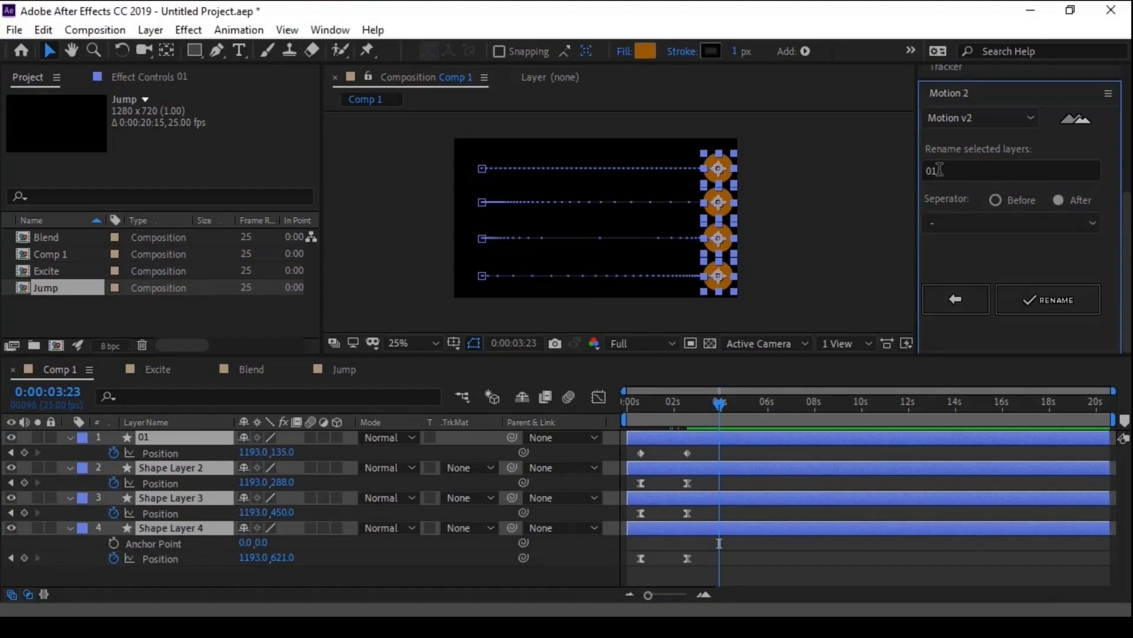
click(1025, 296)
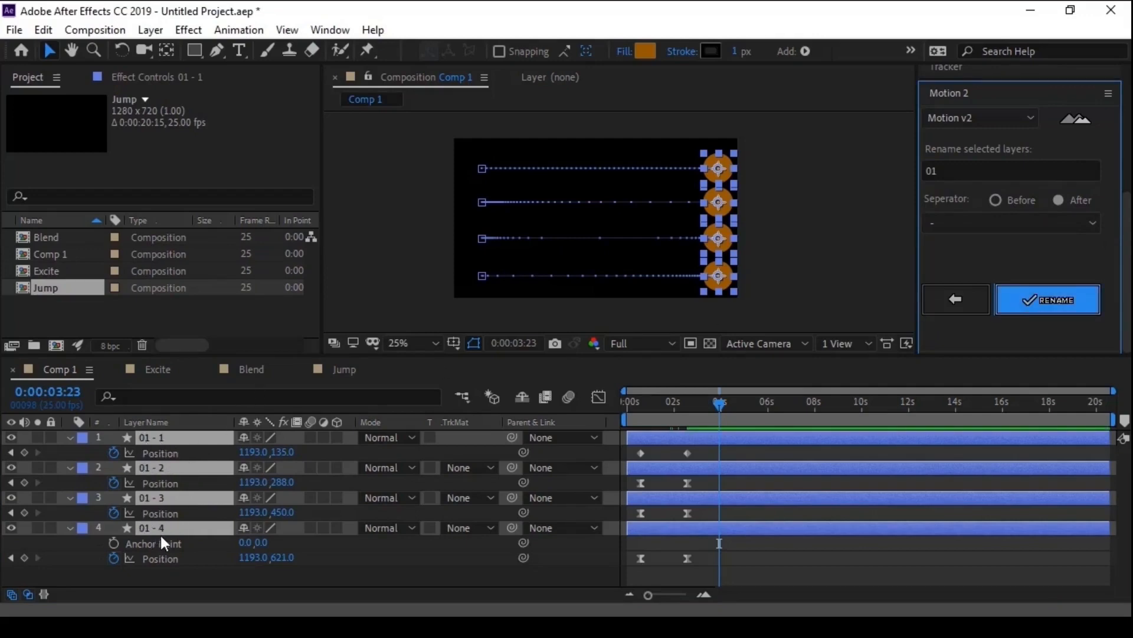
- Batch-rename the four selected layers with the base name Circle
click(943, 173)
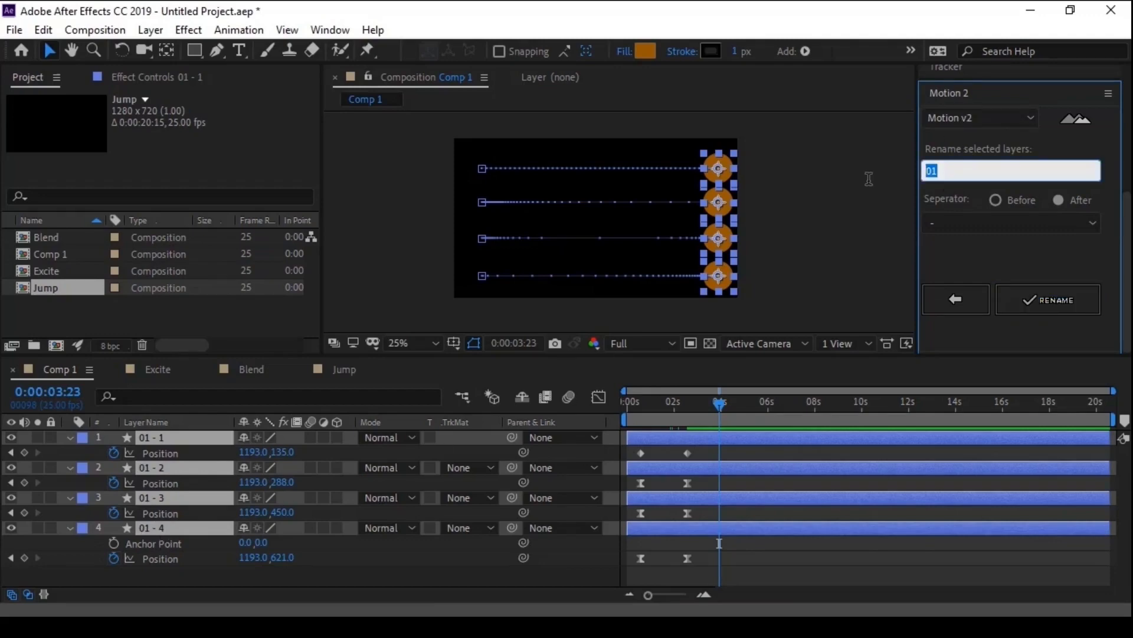
text(Circle)
click(1035, 296)
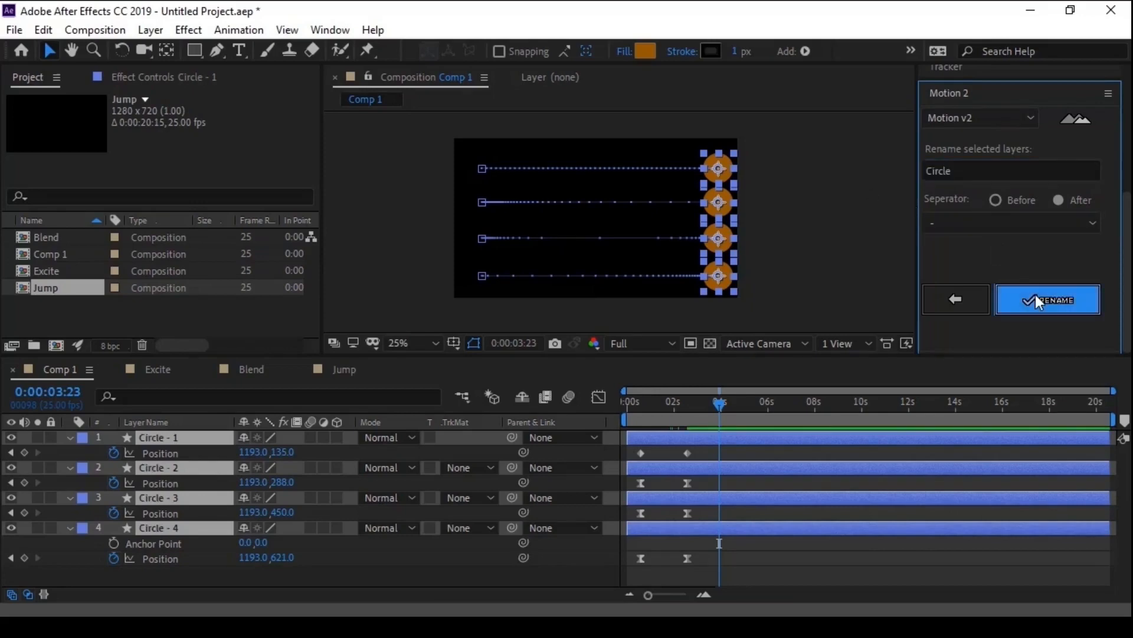
- Change the name separator to the long dash — and apply the rename to the four Circle layers
click(998, 218)
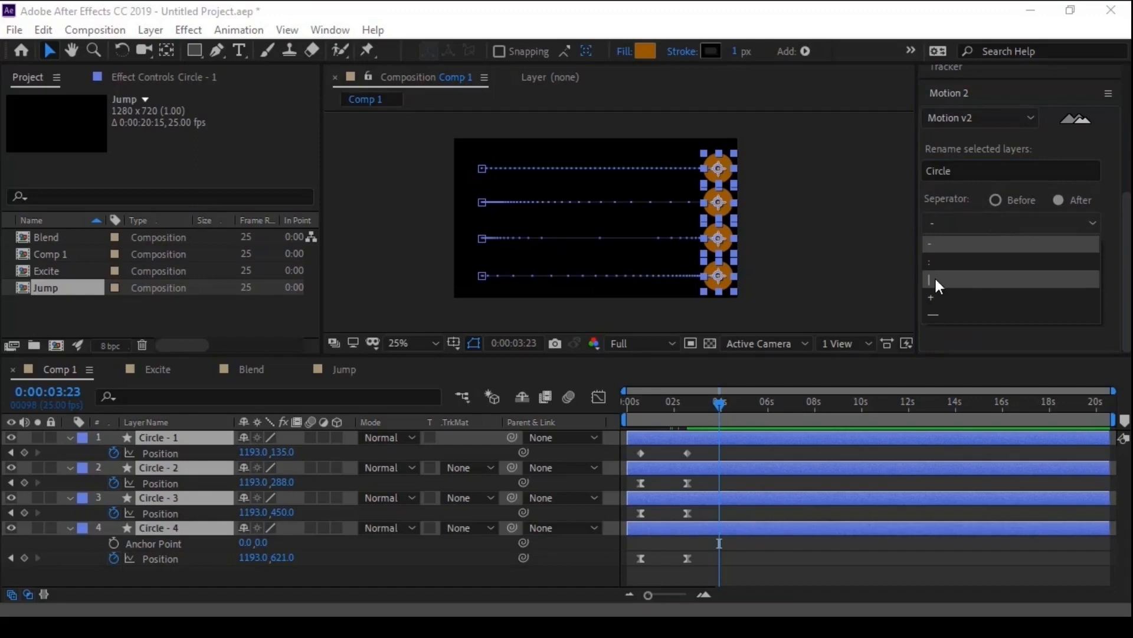
click(940, 314)
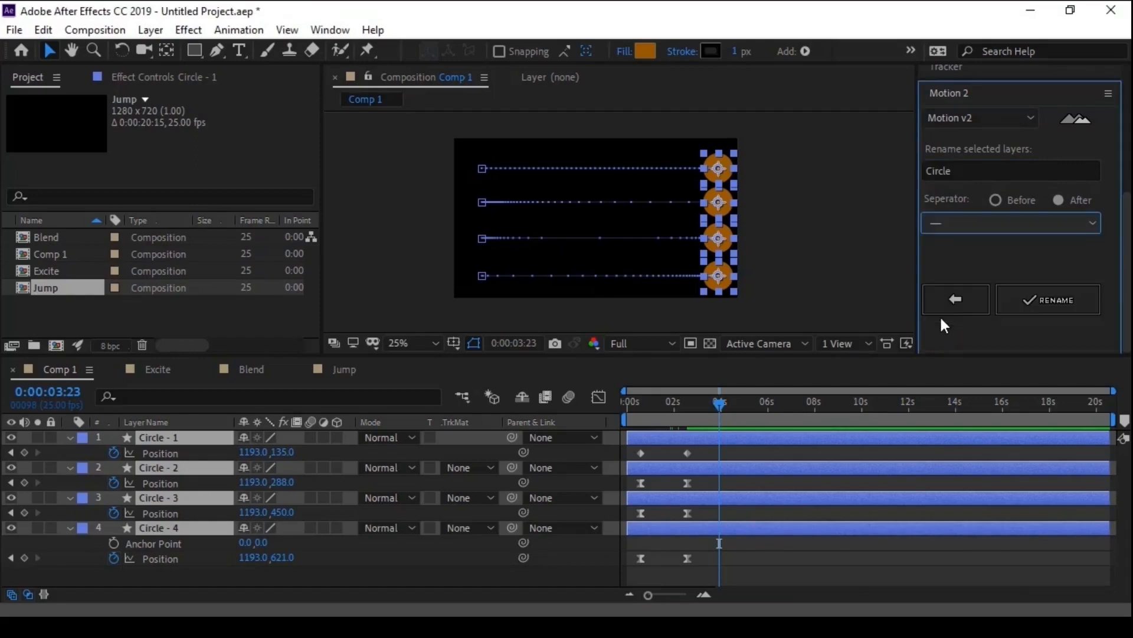
click(1037, 301)
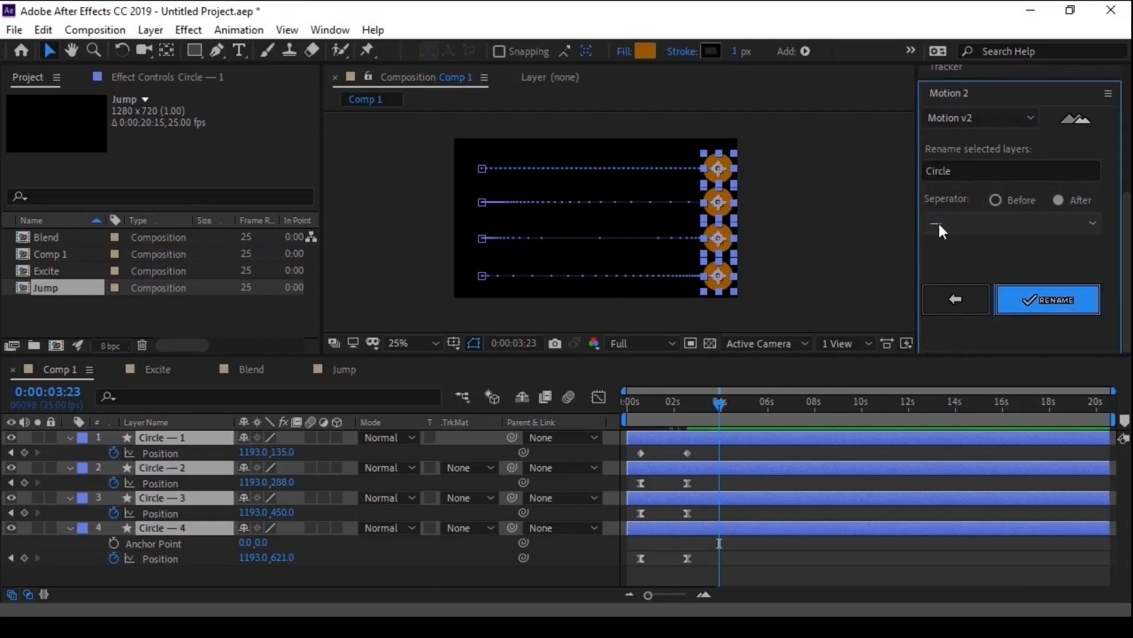
- Rename the Circle layers with the separator set to Before, and leave the Name tool with the option set back to After
click(996, 201)
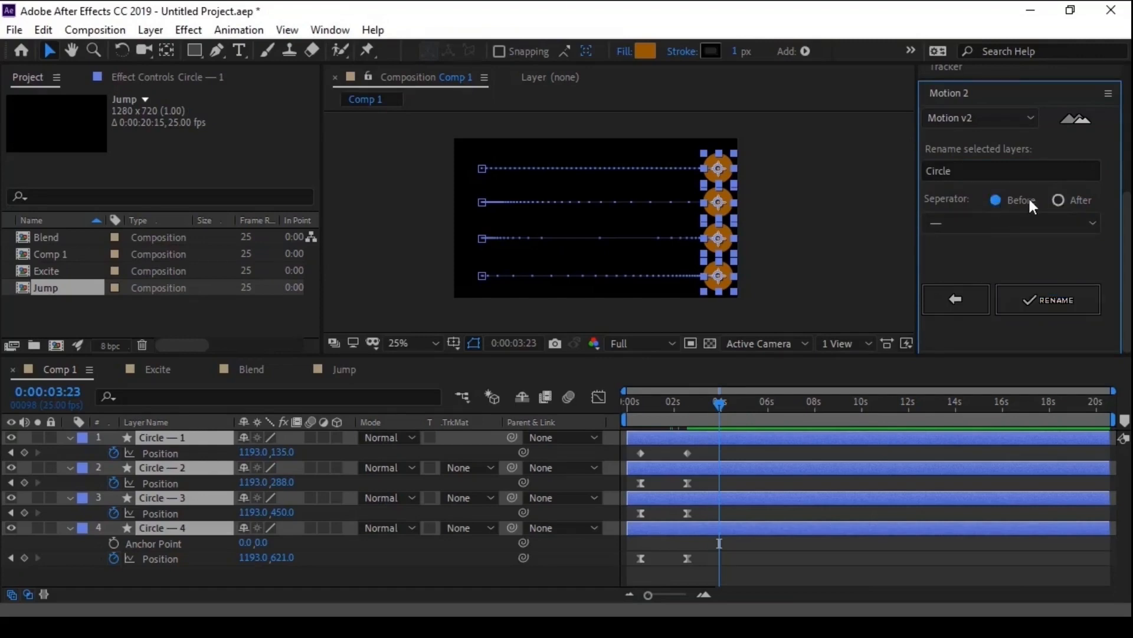
click(1014, 303)
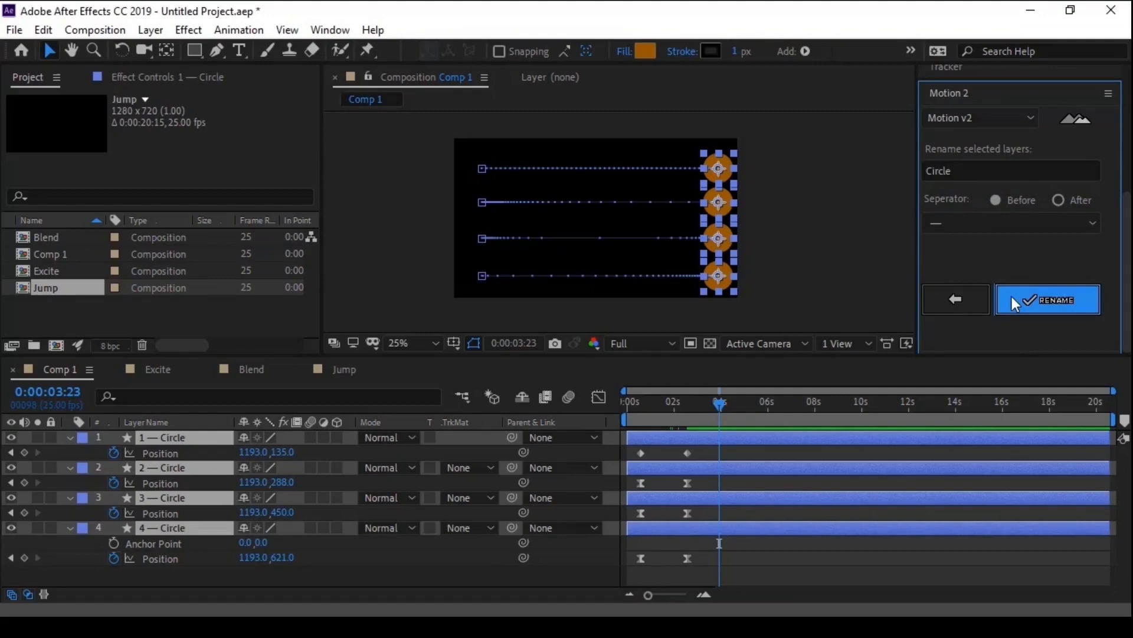
click(1055, 199)
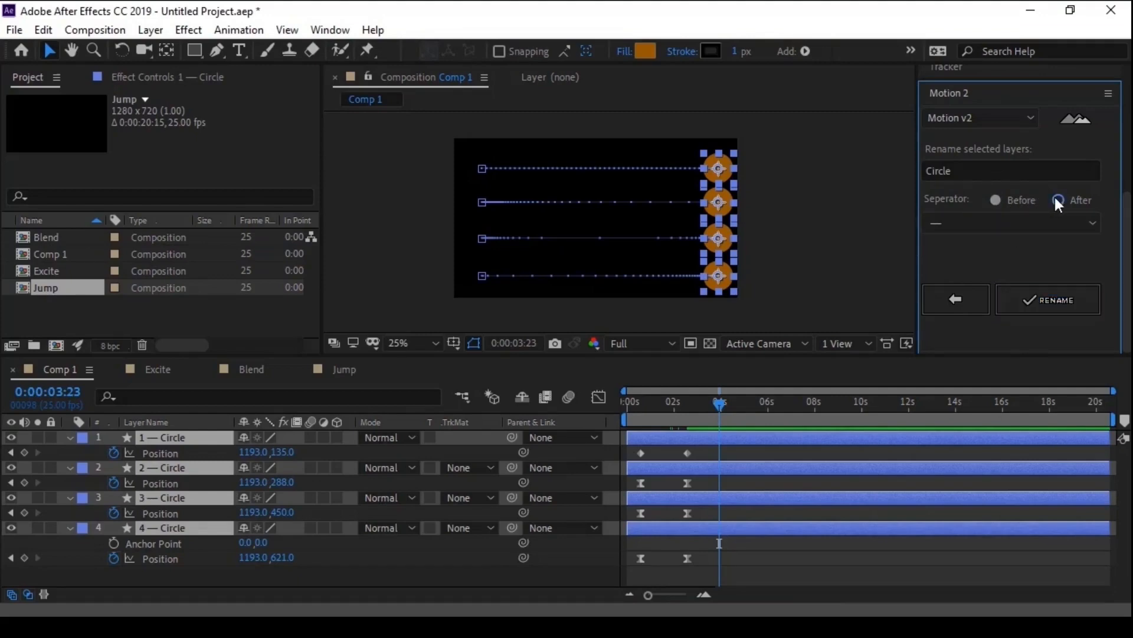
click(957, 300)
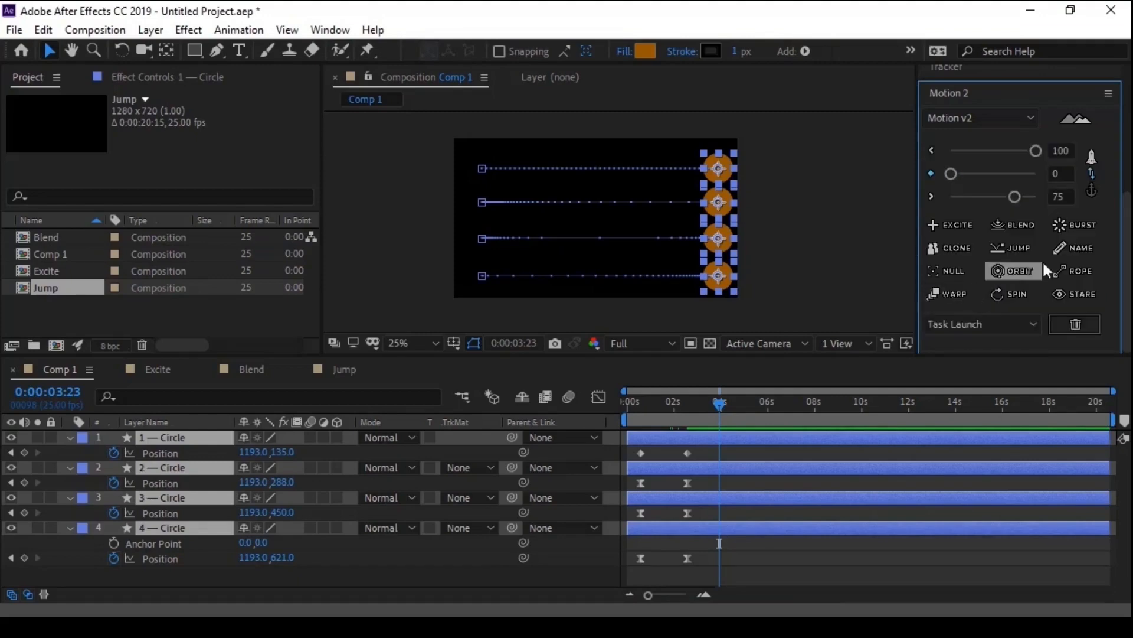
- Move the playhead to 0:00:03:11 and deselect all layers
click(747, 484)
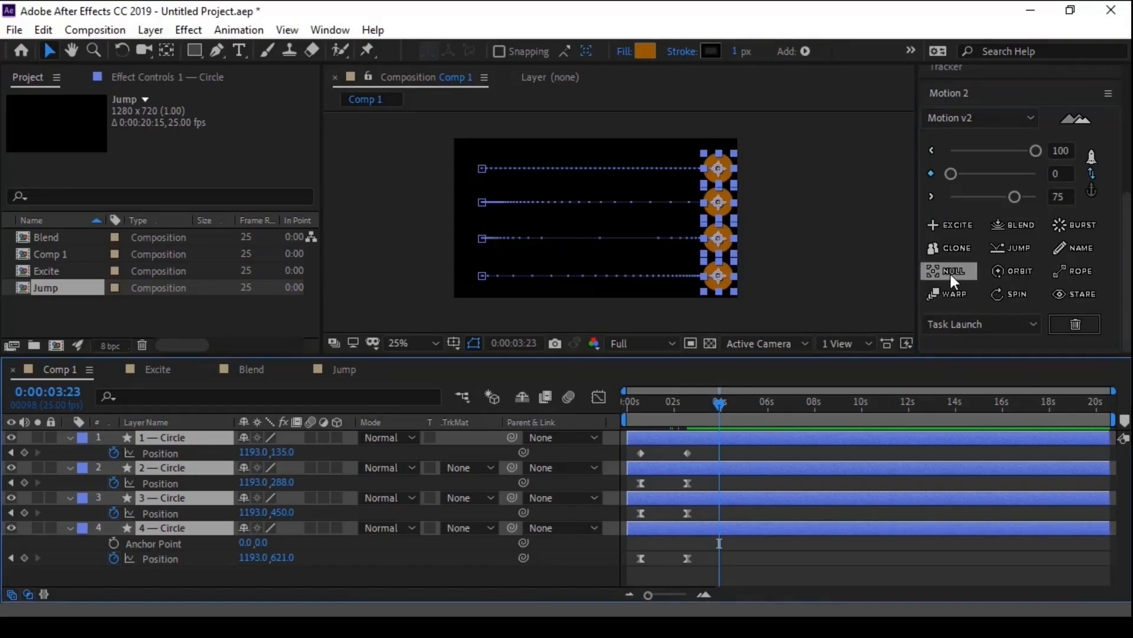
click(707, 405)
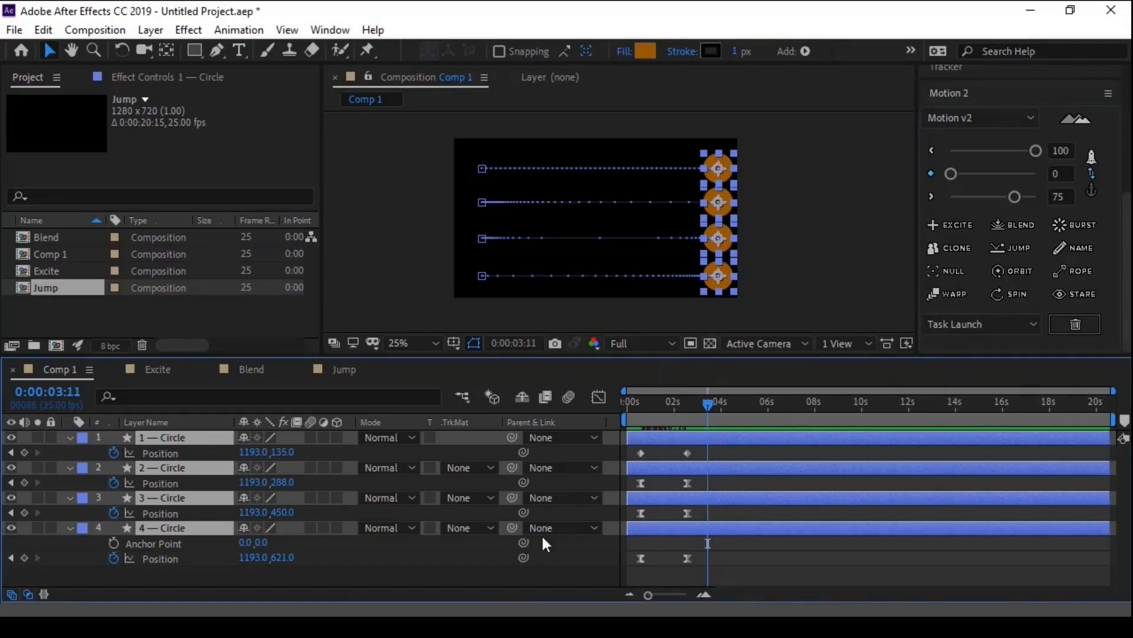
click(532, 574)
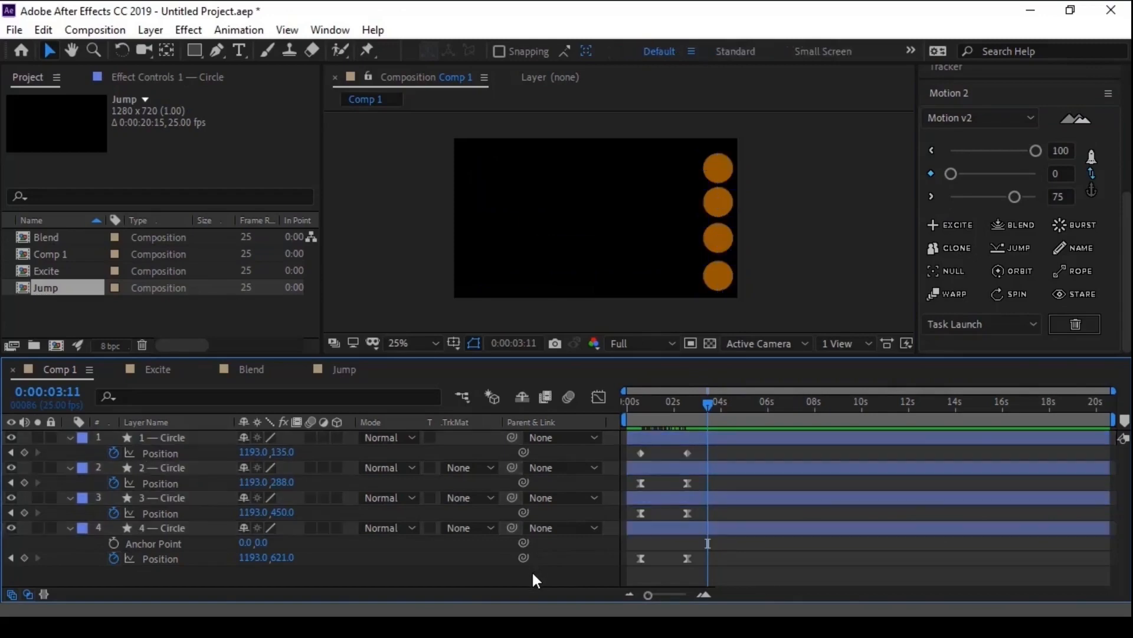
- Create a new null object in Comp 1 and parent the four Circle layers to it
right_click(532, 574)
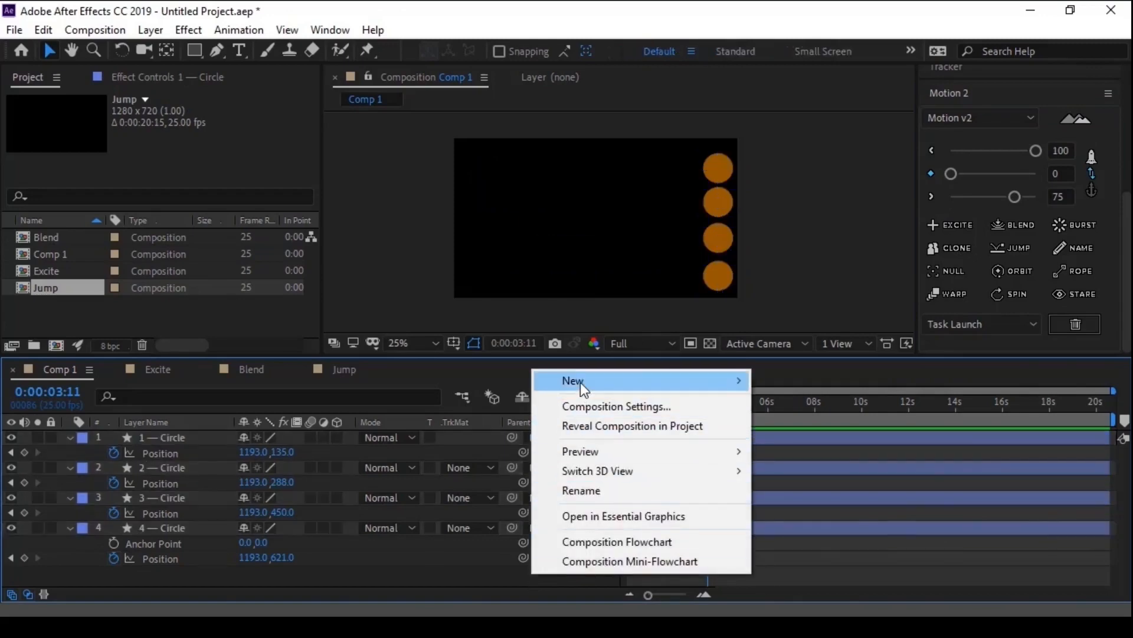
mouse_move(579, 381)
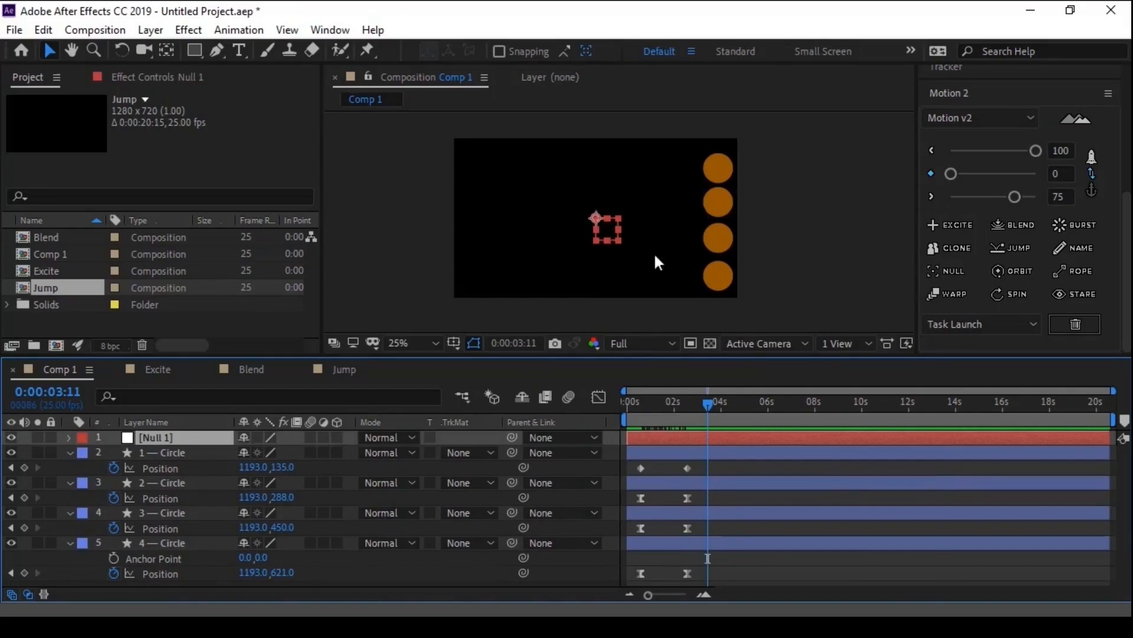
click(151, 452)
shift+click(153, 542)
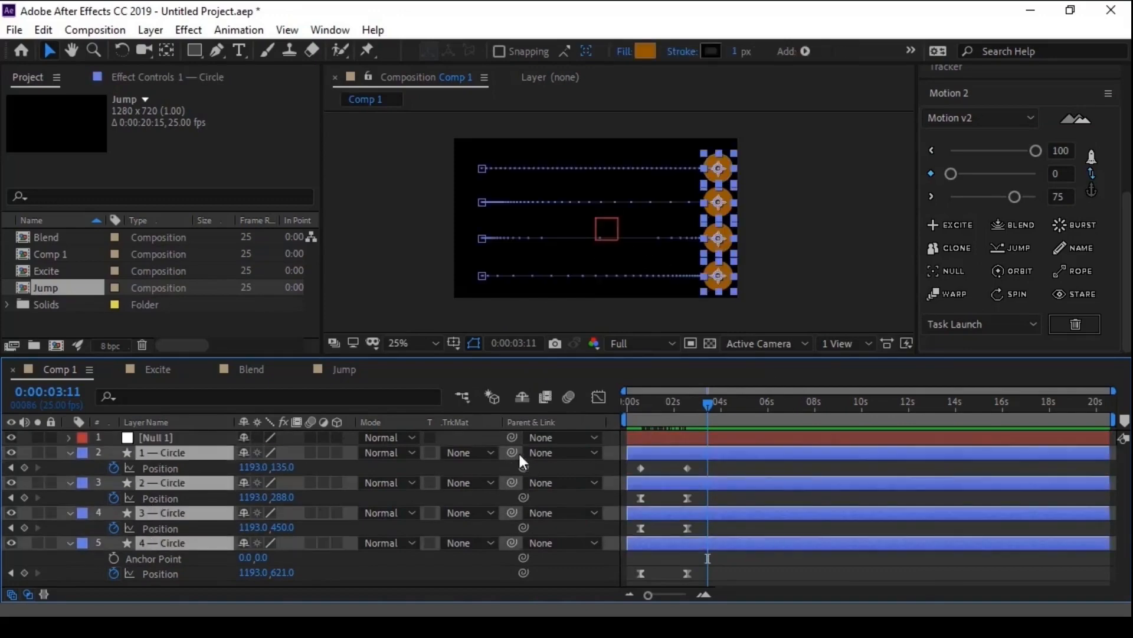
drag(513, 452, 210, 438)
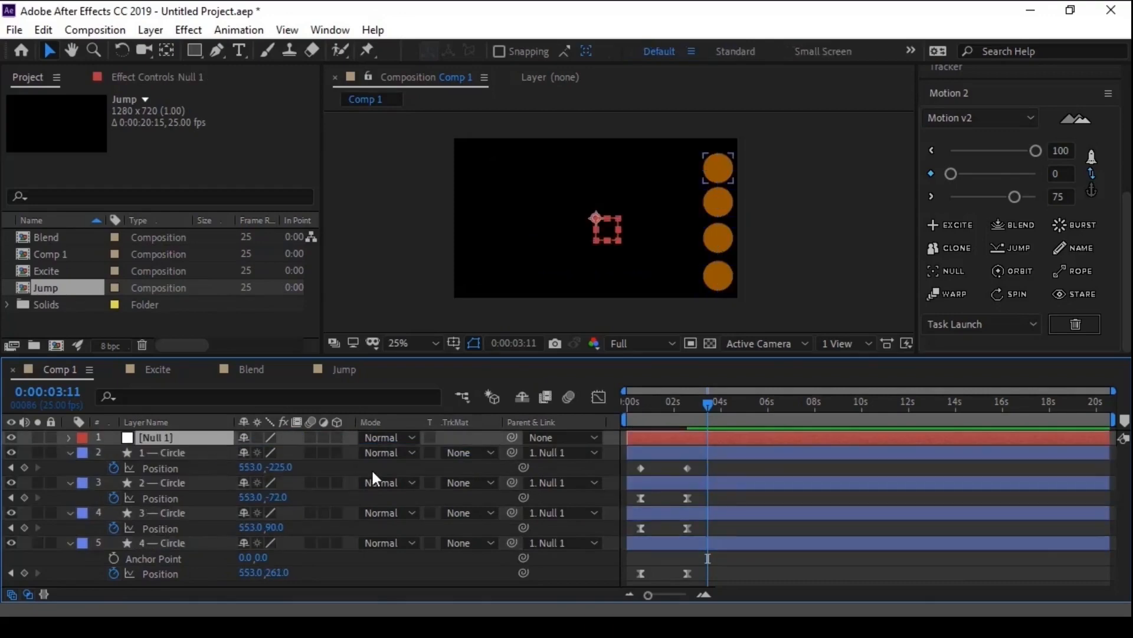
- Delete Null 1 and apply Motion 2's Null function to the four Circle layers to give them a shared parent null
key(Delete)
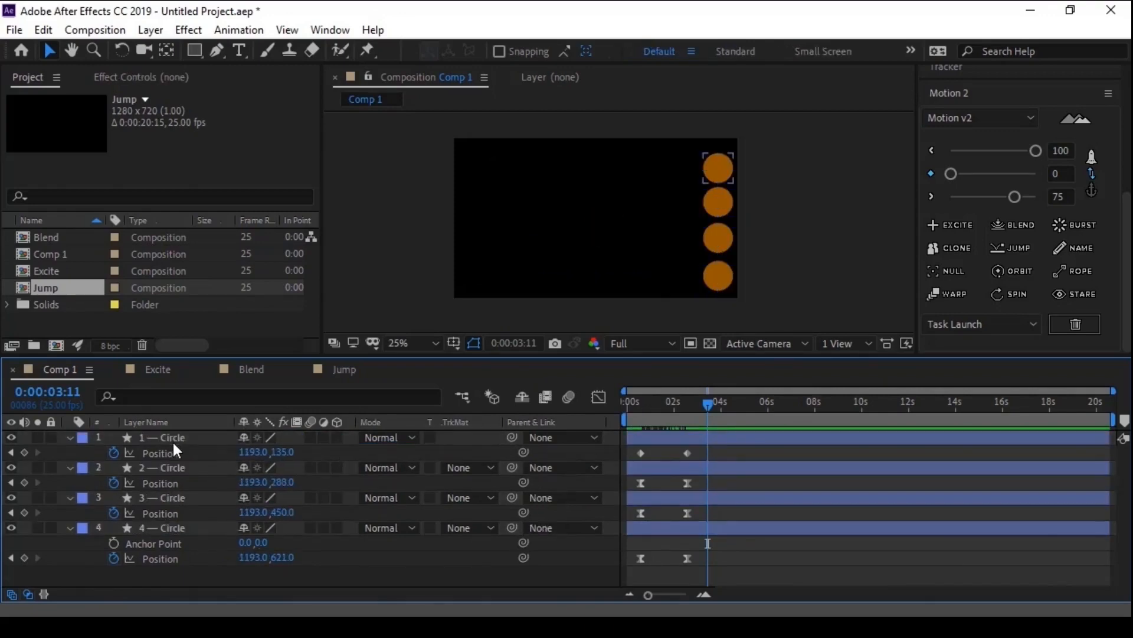
click(172, 441)
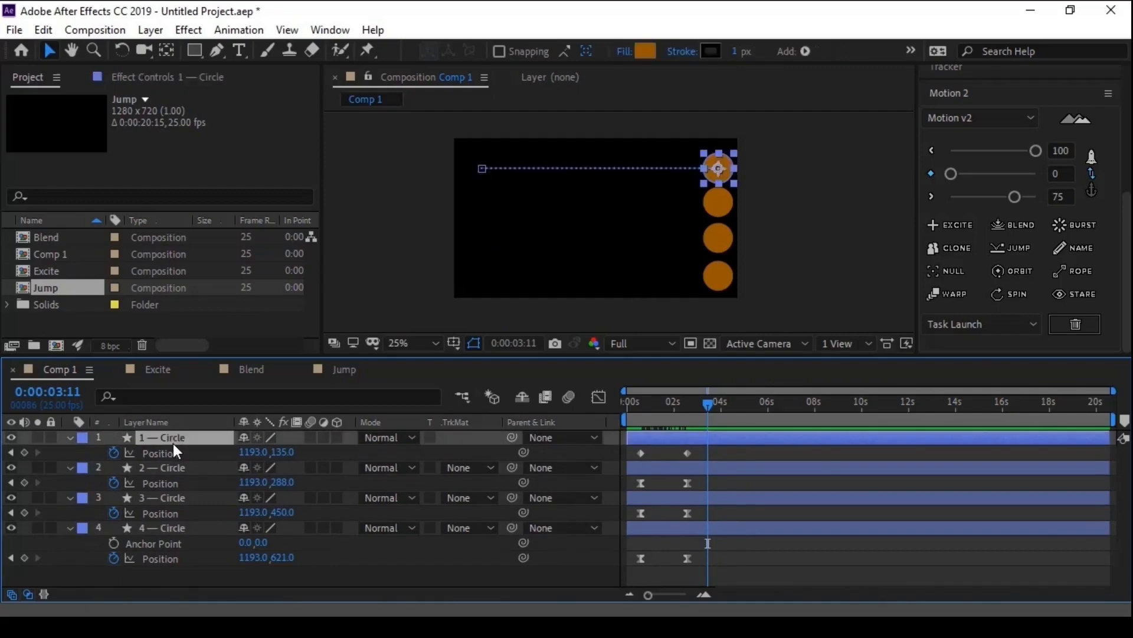
shift+click(159, 523)
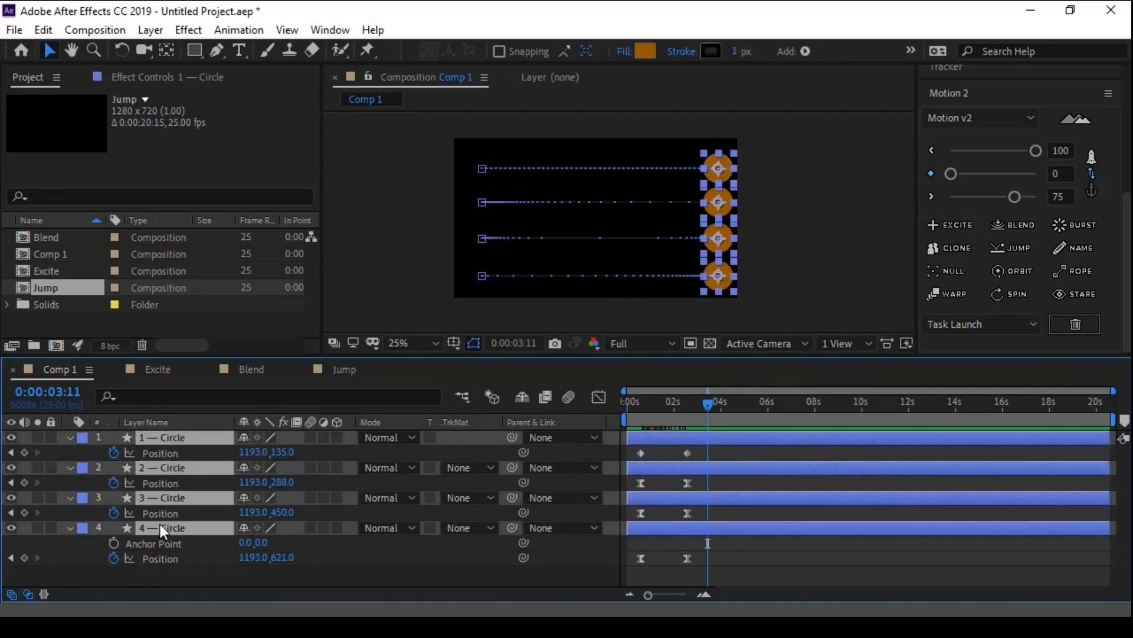
click(948, 267)
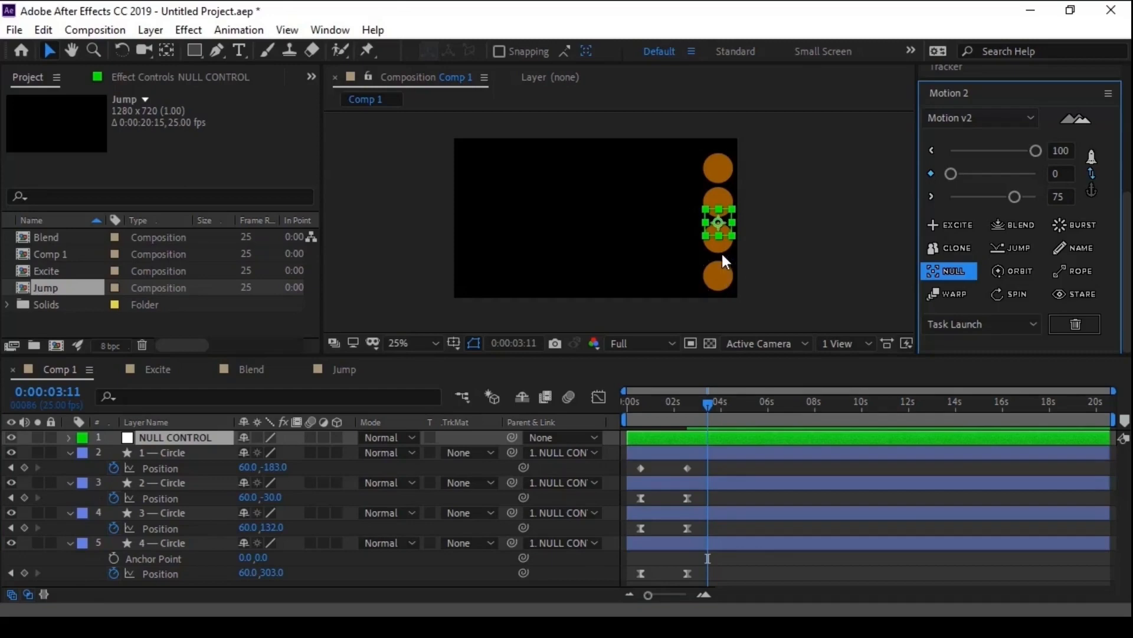
- Rotate the NULL CONTROL layer about half a turn to swing the parented circles around it
key(KP_Subtract)
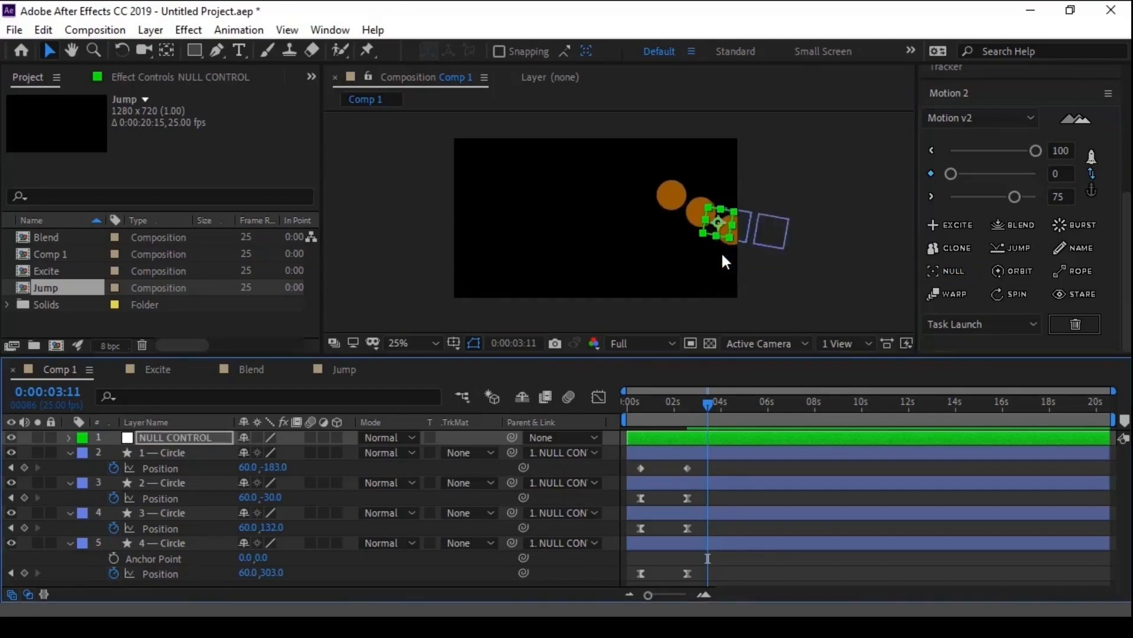
key(KP_Subtract)
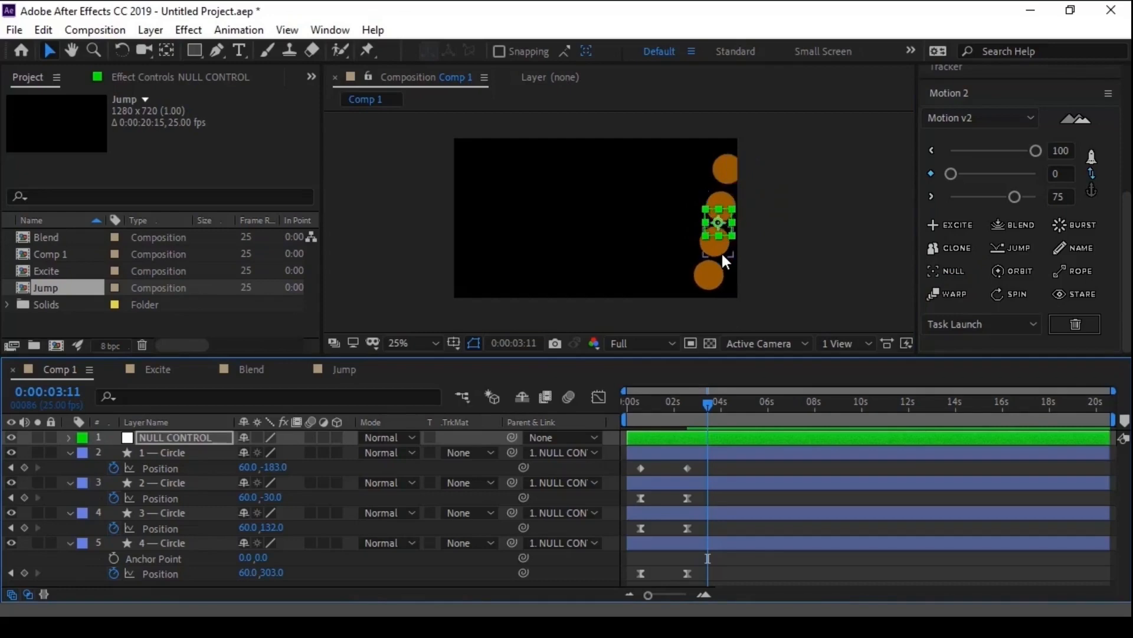
key(KP_Subtract)
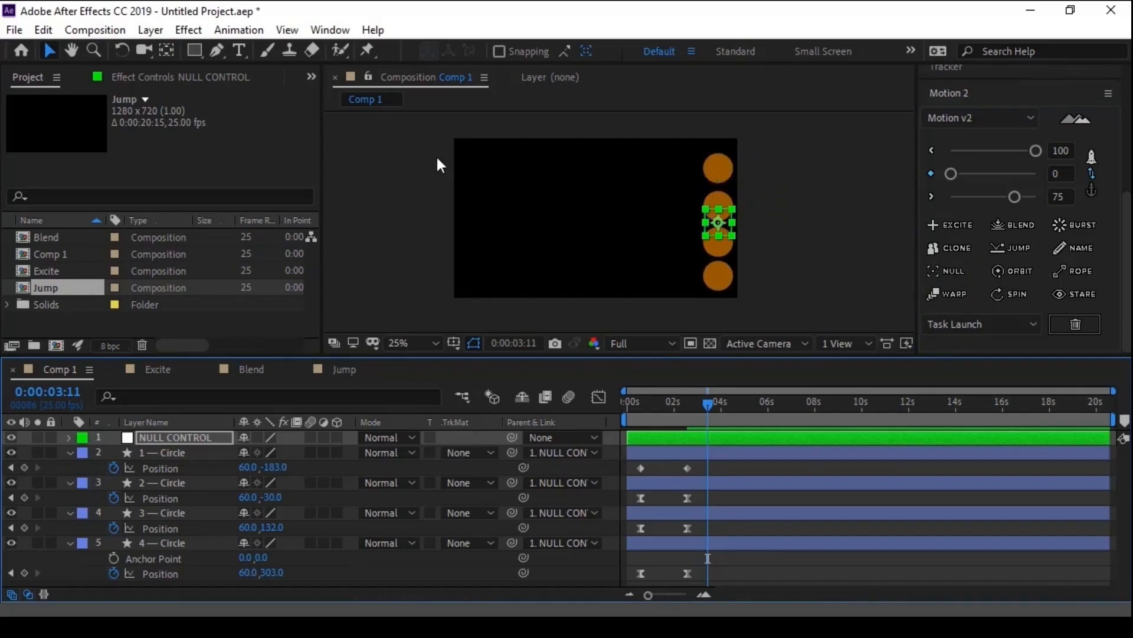
- Select the four Circle layers parented to the null, and reselect the NULL CONTROL layer
click(704, 452)
shift+click(713, 483)
shift+click(717, 507)
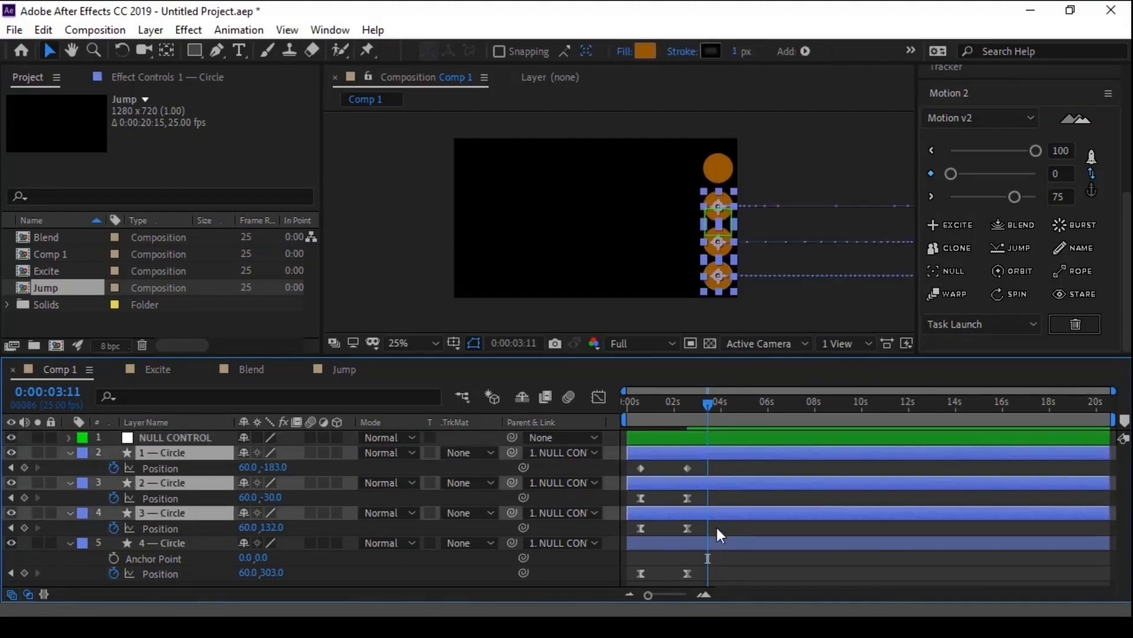
shift+click(717, 540)
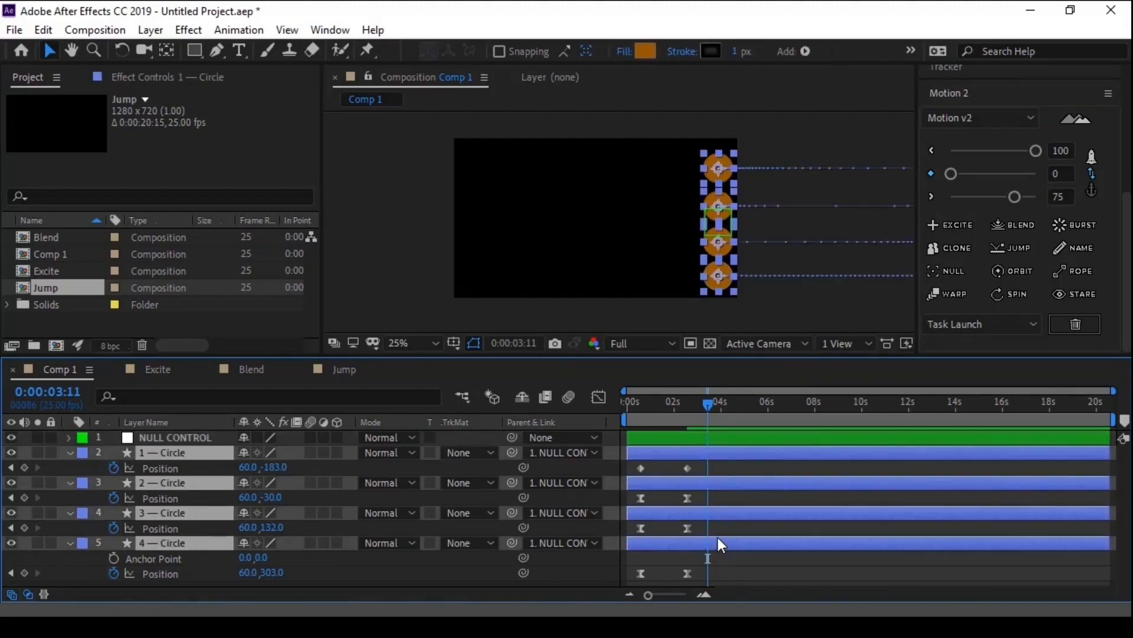
click(150, 439)
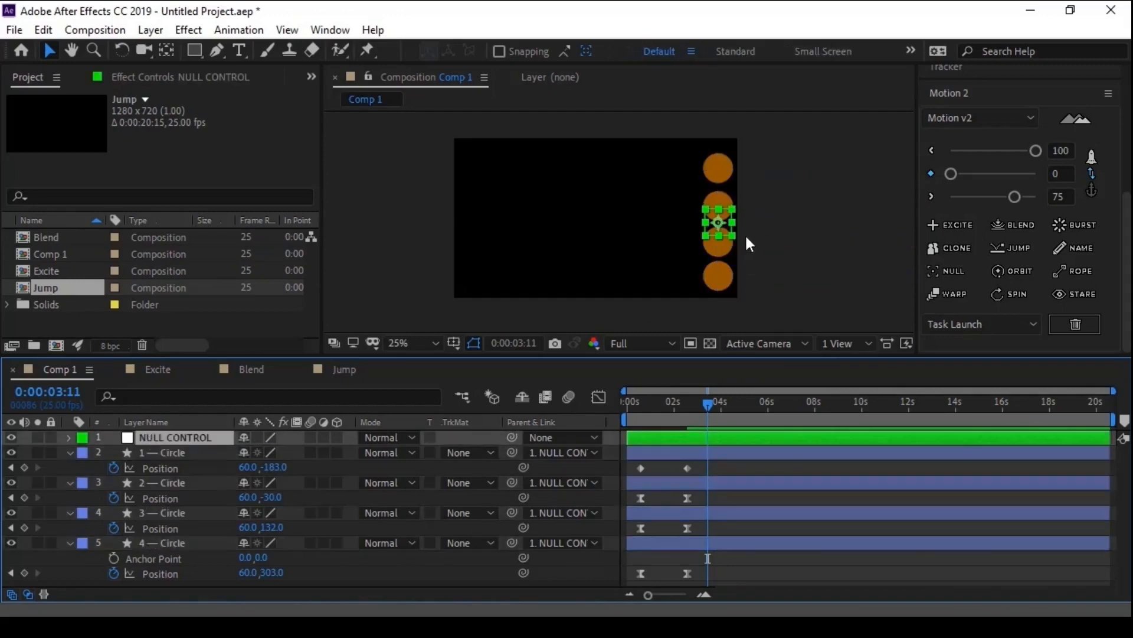
- Move the null and its parented circles to the left edge of the composition, and return the time to 0:00:03:00
drag(717, 221, 476, 222)
mouse_move(703, 400)
mouse_down()
mouse_move(638, 410)
mouse_move(689, 412)
mouse_up()
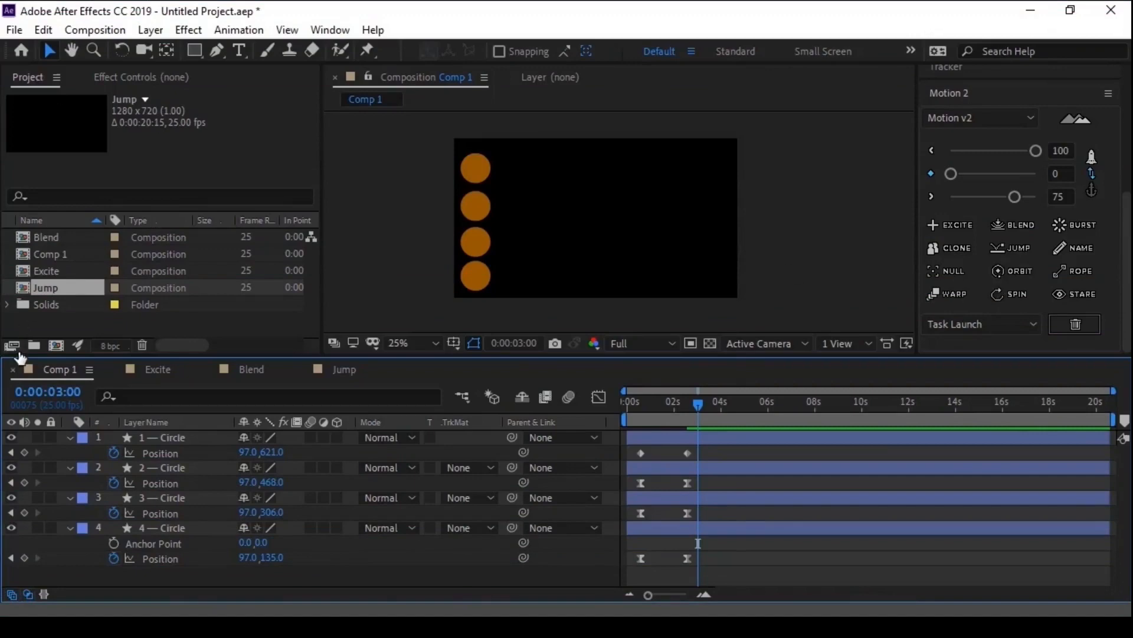
- Create a new composition named Orbit with the HDV/HDTV 720 25 preset
click(57, 346)
text(P)
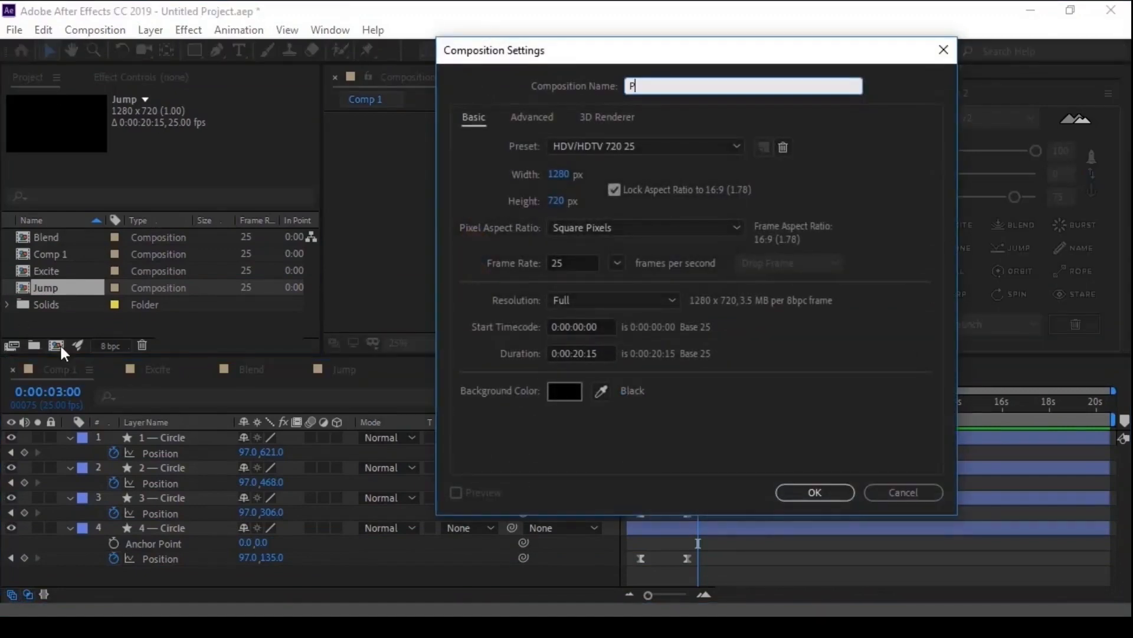
text(rbit)
key(Return)
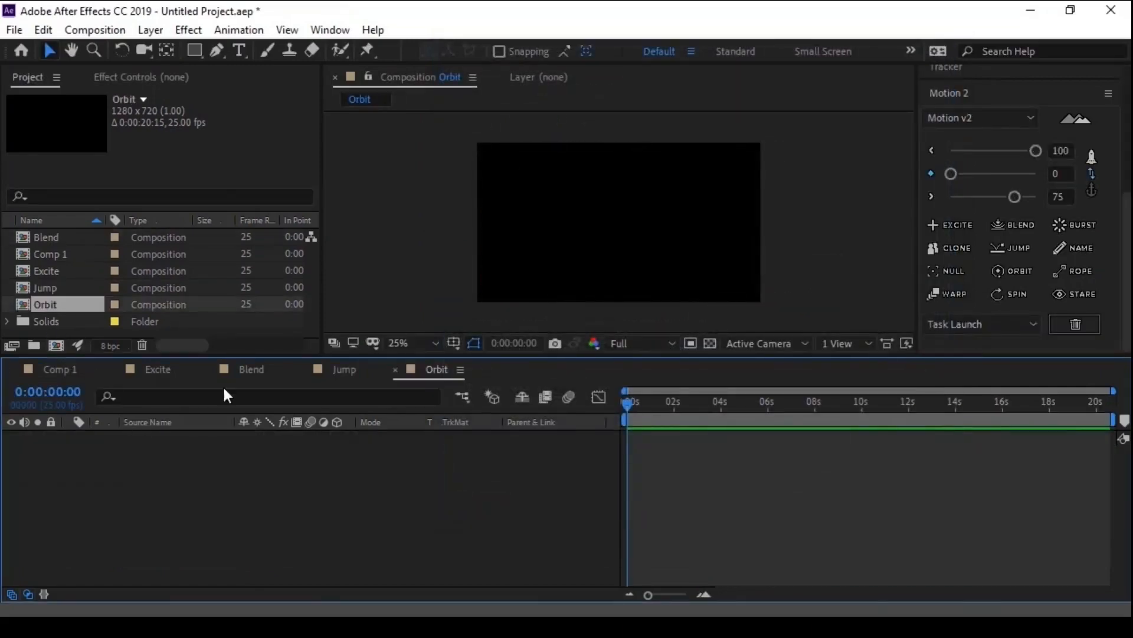
- Draw a circle near the centre of the Orbit composition with the Ellipse tool and fill it green, 279505
drag(196, 57, 253, 86)
drag(614, 218, 649, 252)
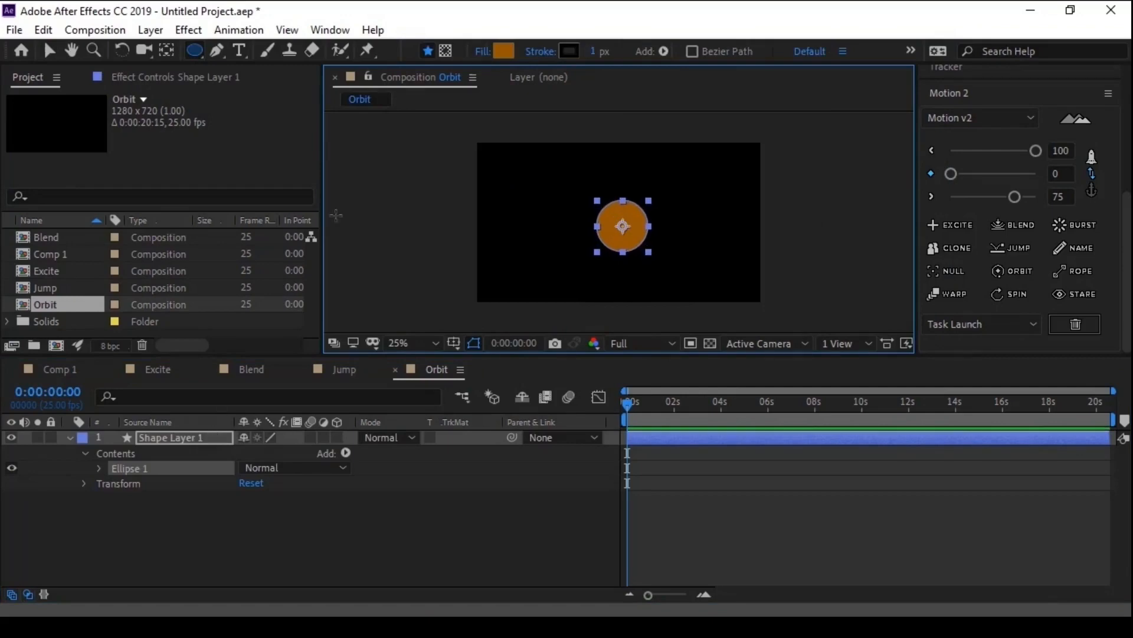
click(504, 51)
click(265, 380)
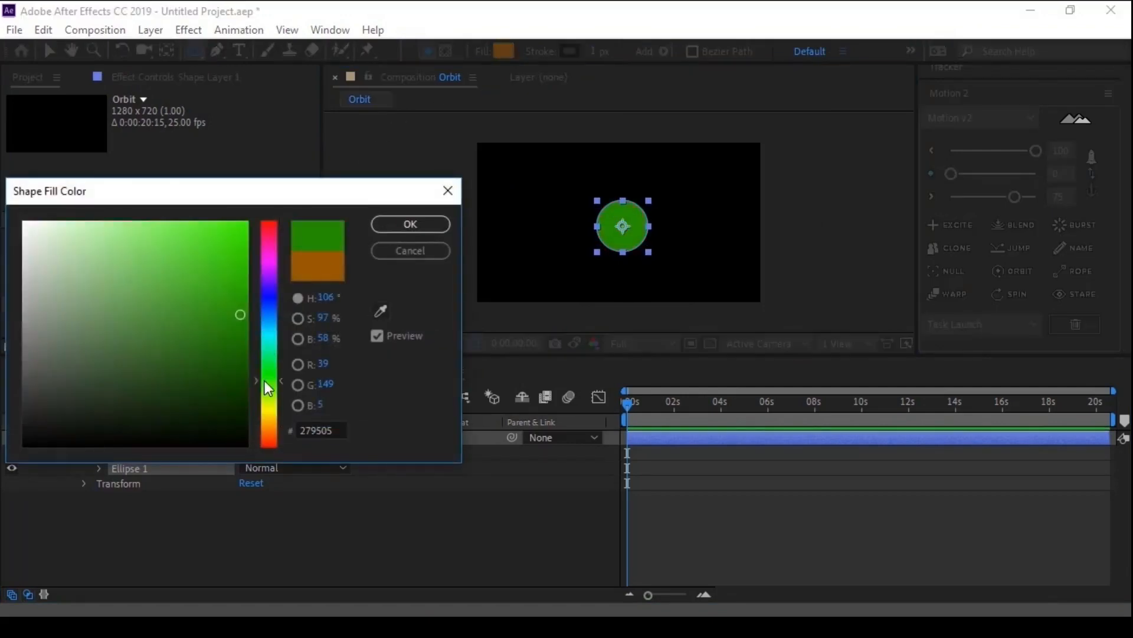
click(406, 229)
click(190, 512)
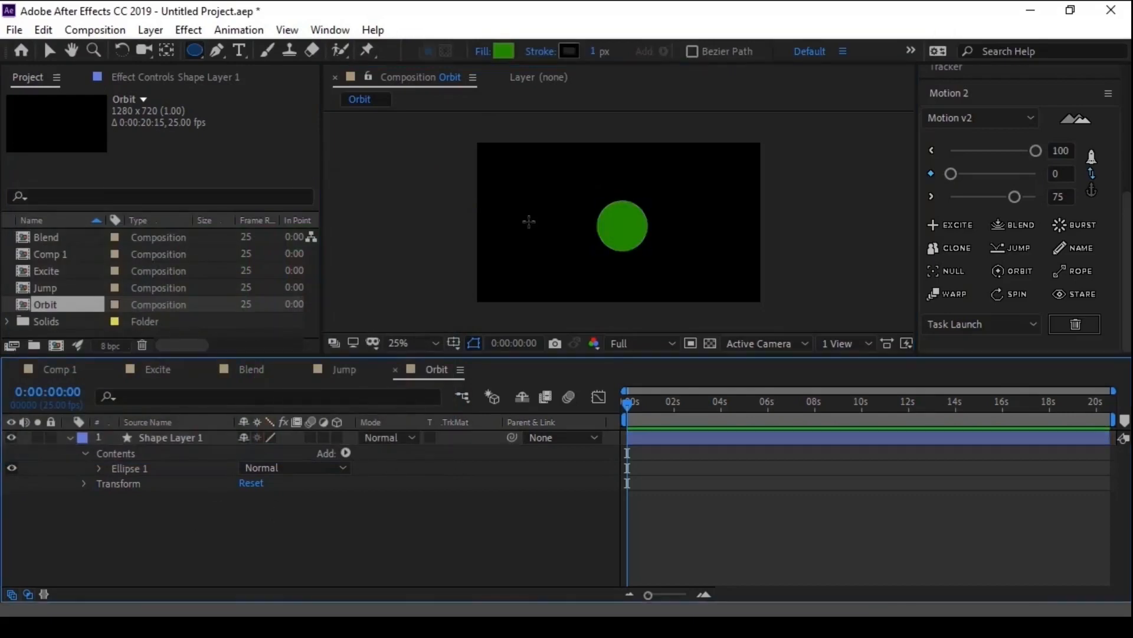
- Draw a smaller circle on a separate shape layer above and left of the green one, and fill it grey, 838383
drag(578, 179, 593, 189)
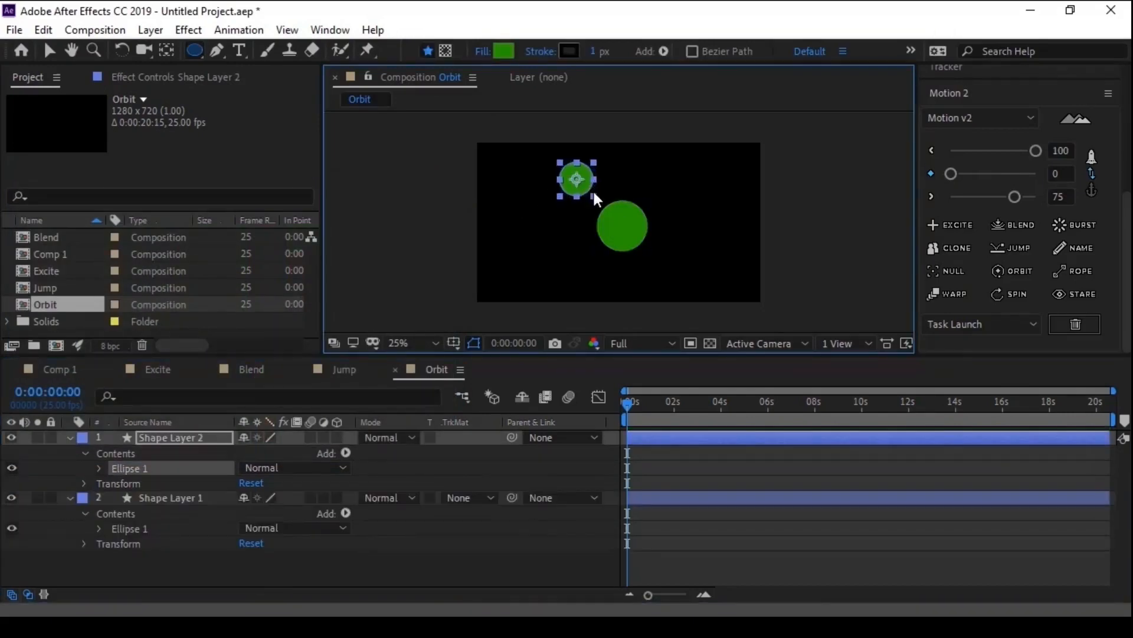
click(187, 438)
key(Return)
click(187, 434)
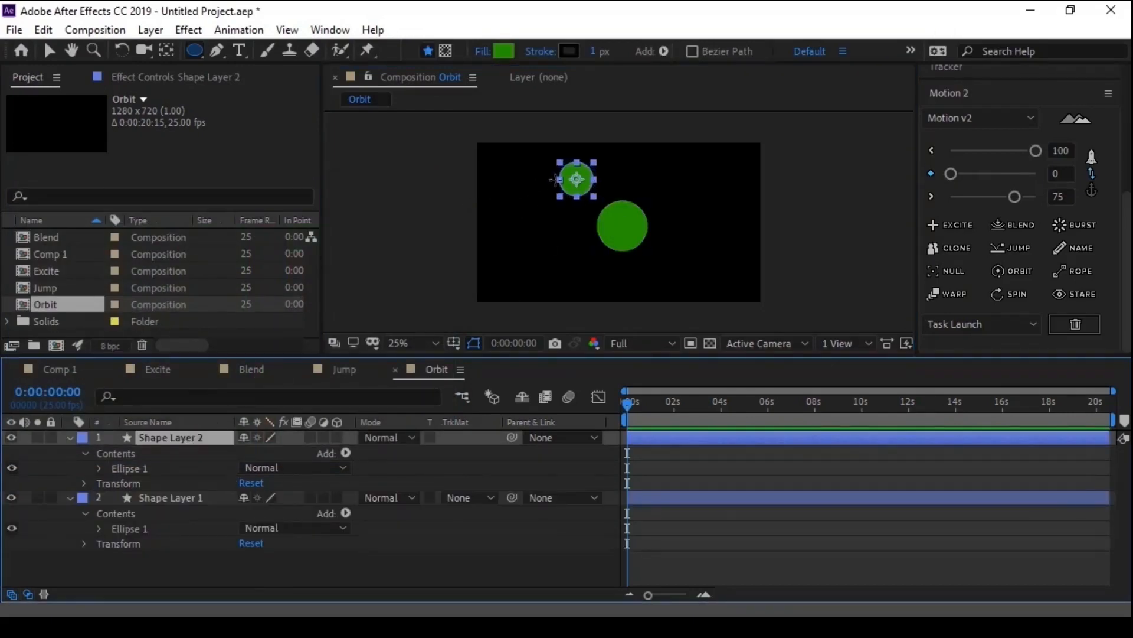
click(503, 50)
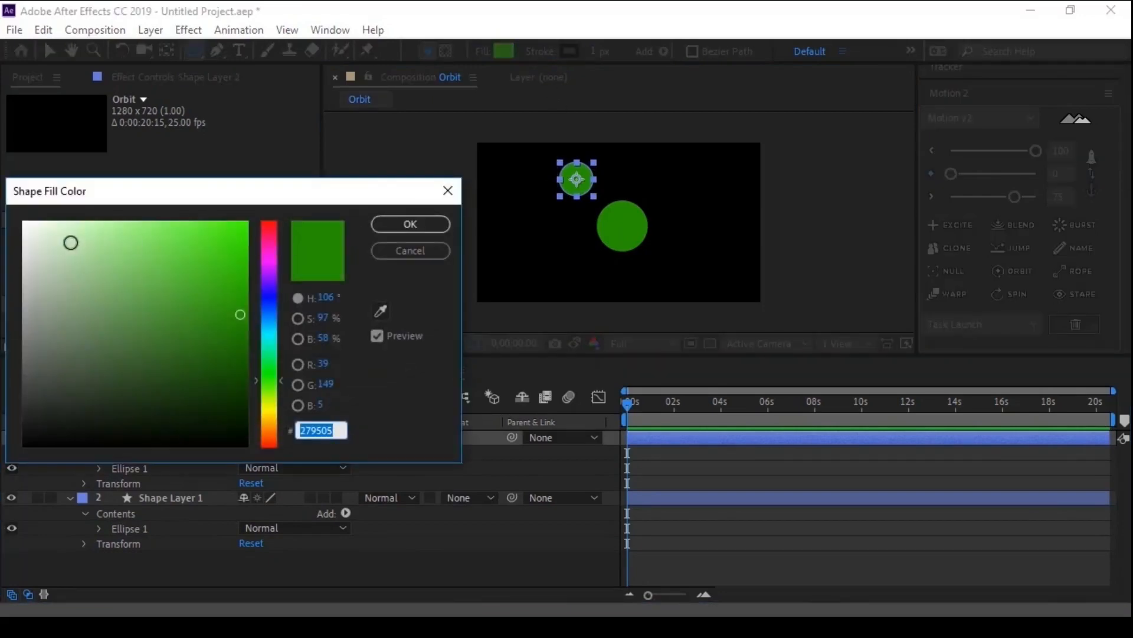
mouse_move(71, 242)
mouse_down()
mouse_move(76, 228)
mouse_move(25, 222)
mouse_move(27, 232)
mouse_up()
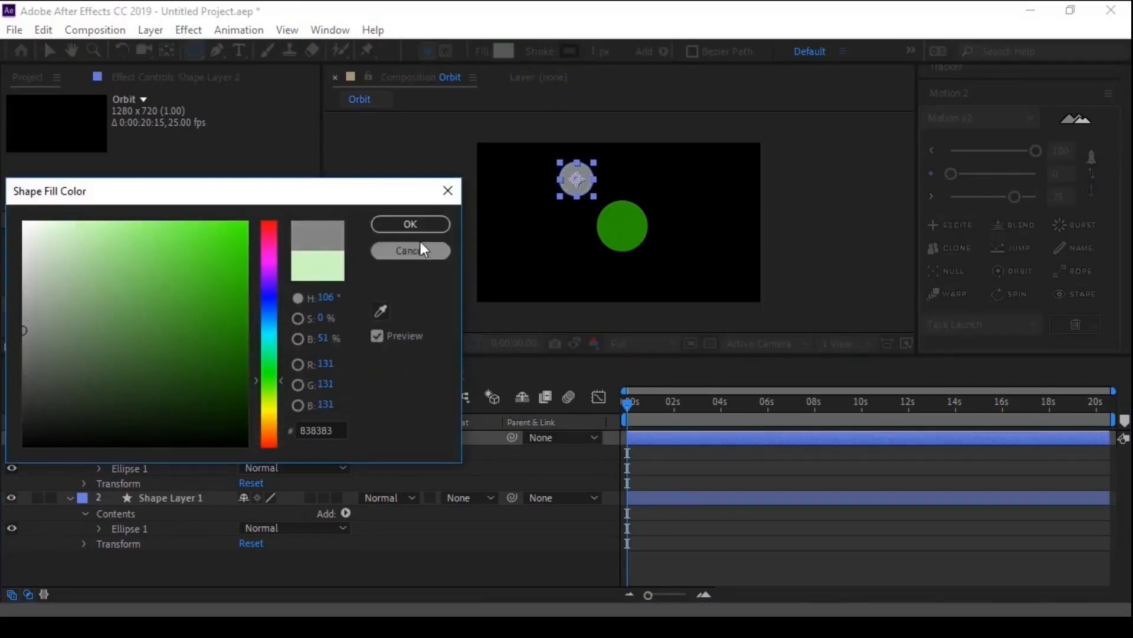
click(411, 223)
- Scale the grey circle down slightly and deselect it
key(v)
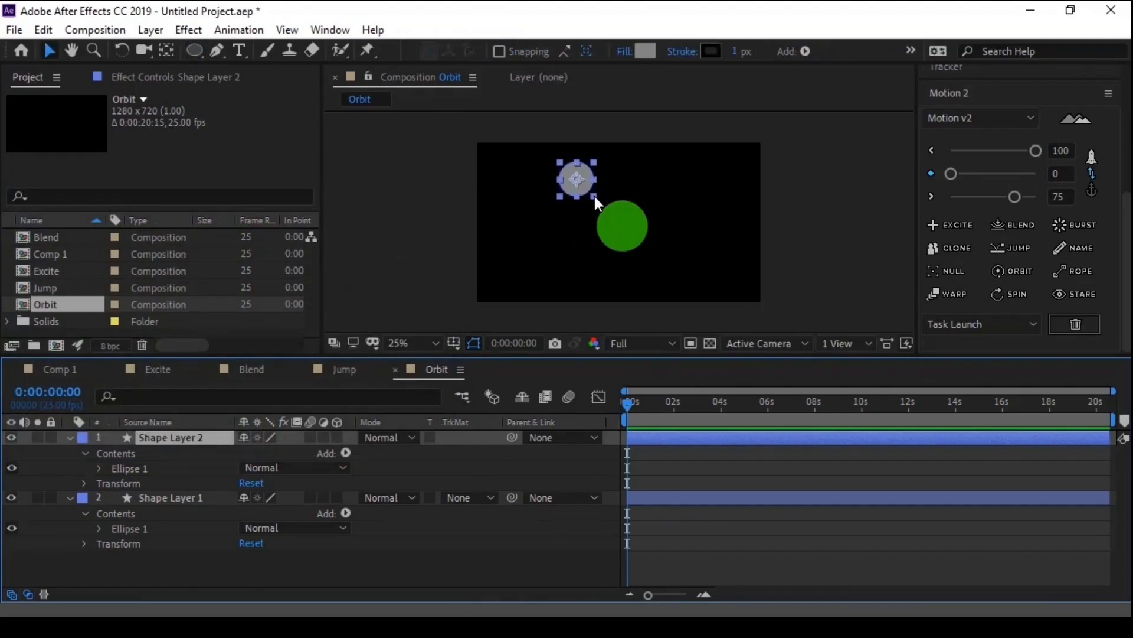
click(594, 196)
click(582, 537)
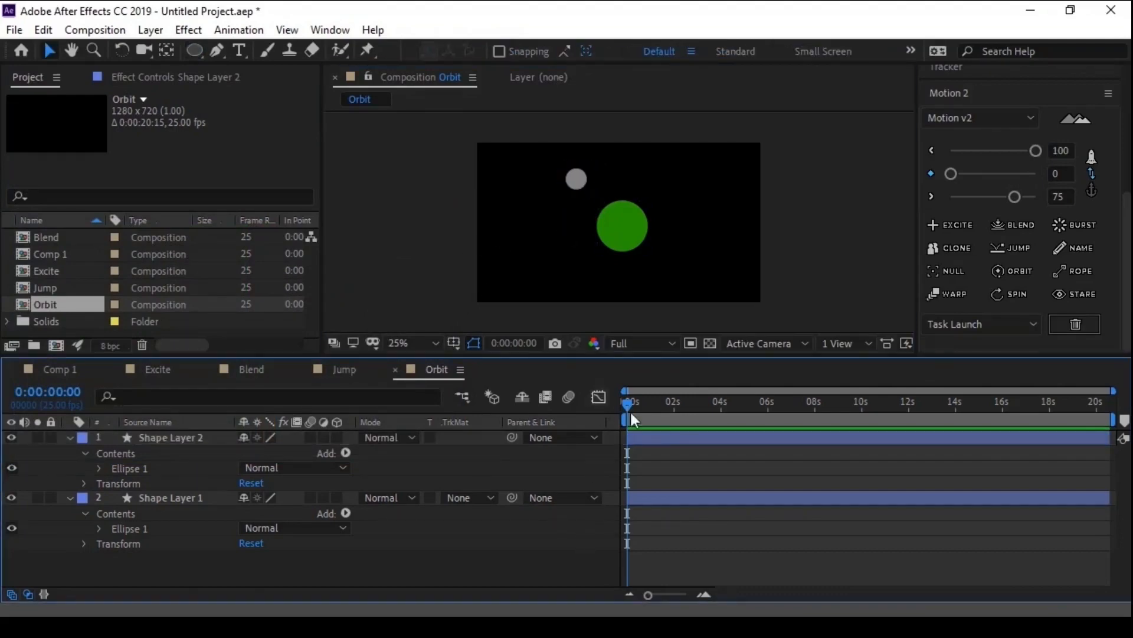
- Apply Motion 2's Orbit function to Shape Layer 2 and set its orbit target to Shape Layer 1
click(175, 437)
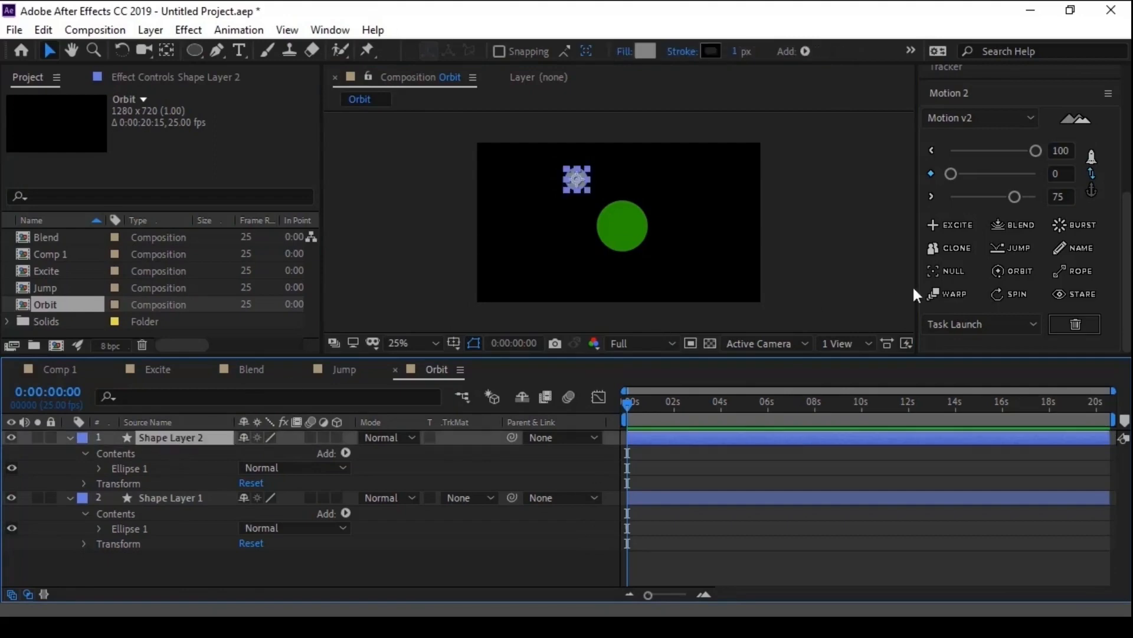
click(1005, 272)
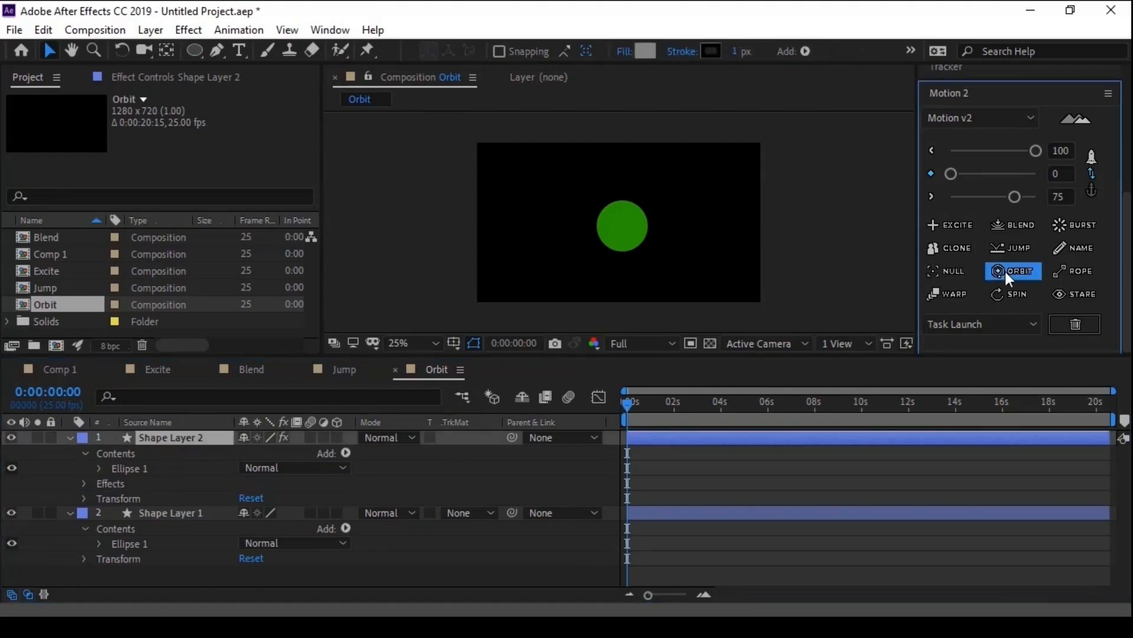
click(185, 80)
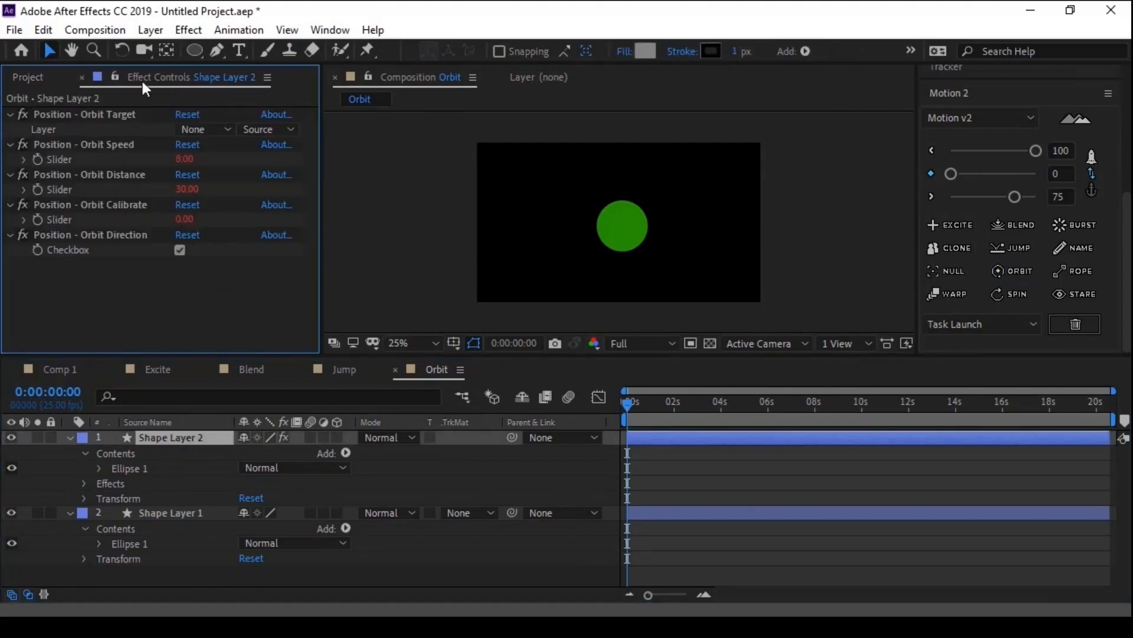
click(90, 114)
click(181, 129)
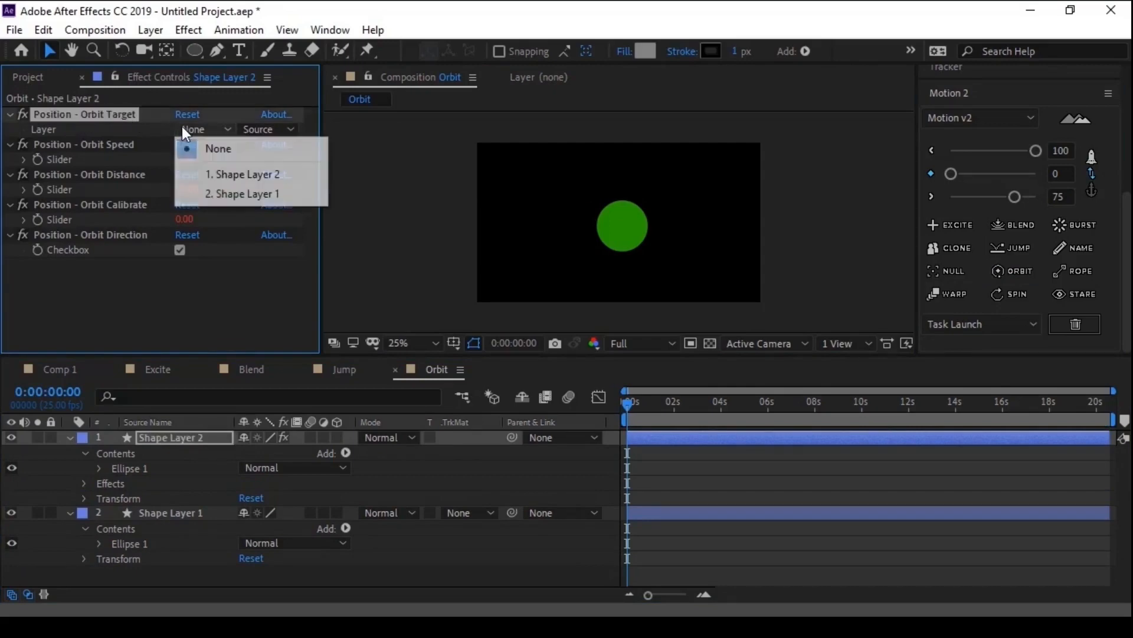
click(210, 193)
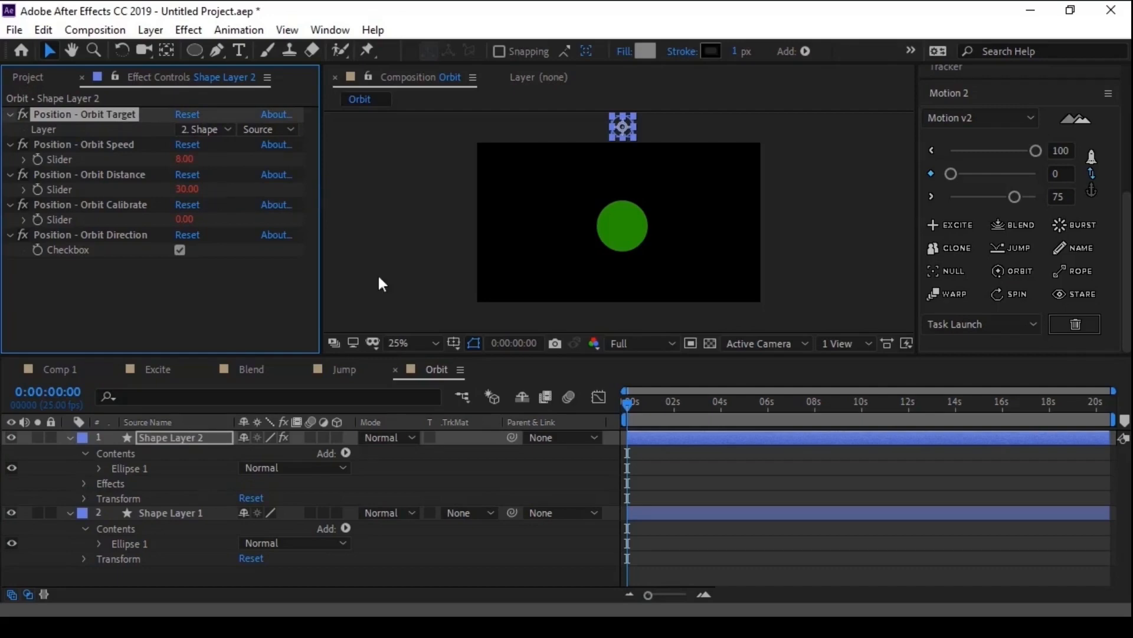
- Scrub the orbit to 0:00:00:24 and set Shape Layer 2's Orbit Distance to 20
drag(639, 403, 654, 405)
click(661, 469)
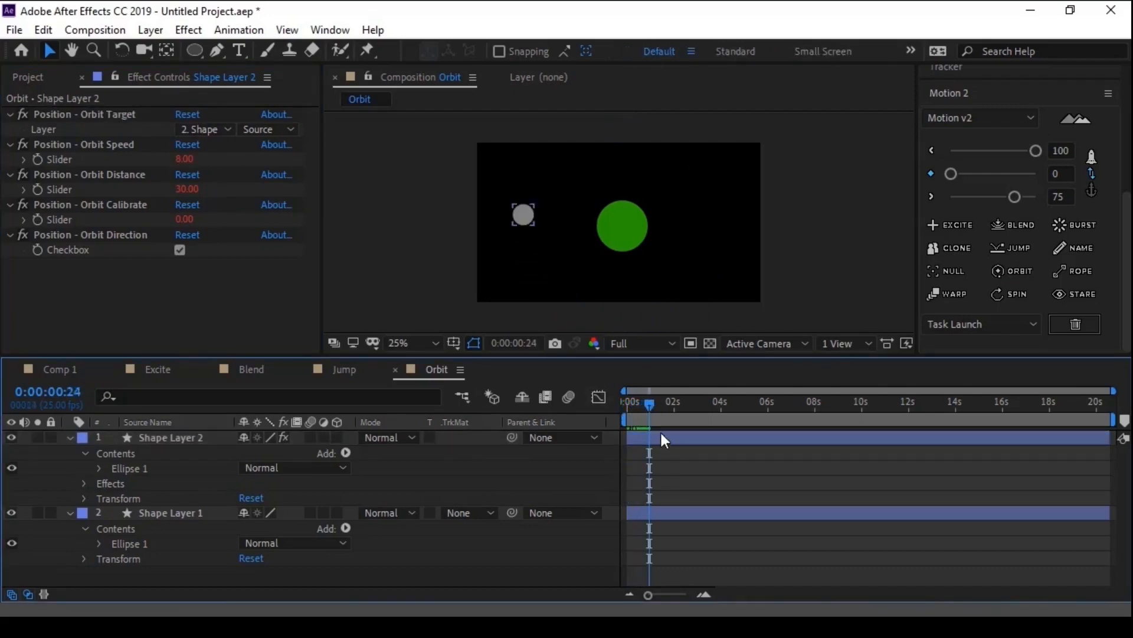
click(660, 436)
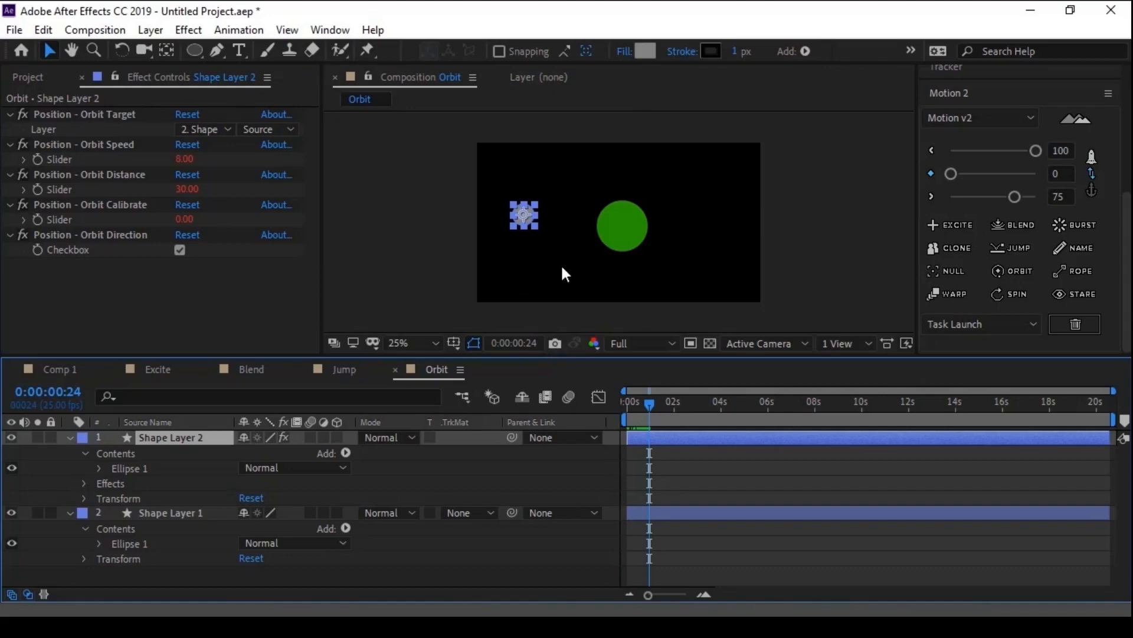
key(period)
click(435, 208)
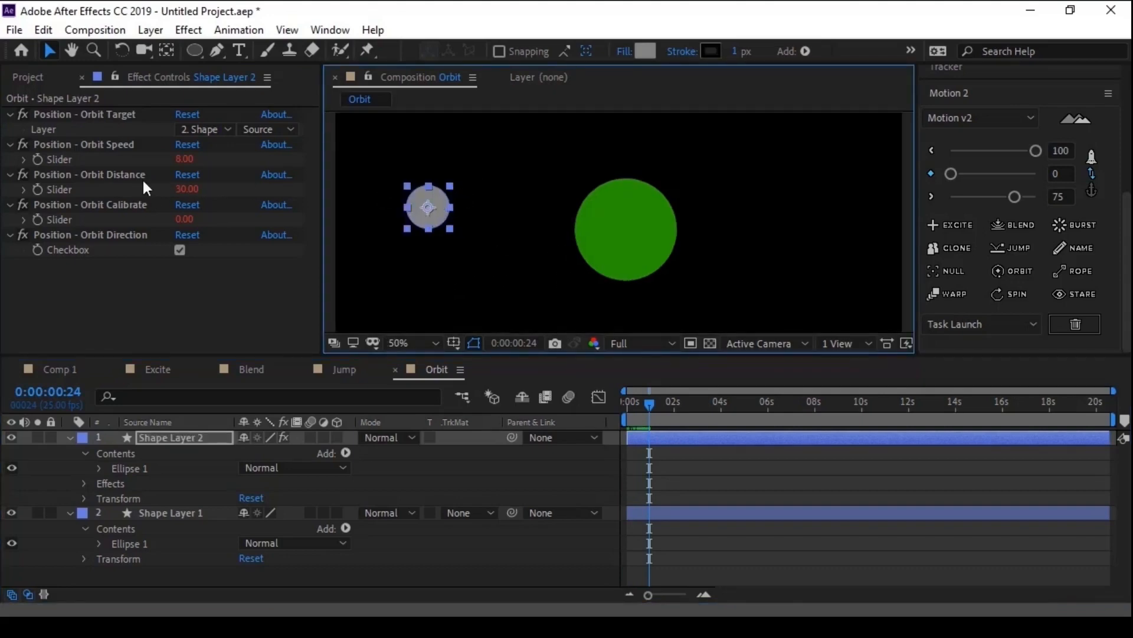
drag(182, 189, 167, 193)
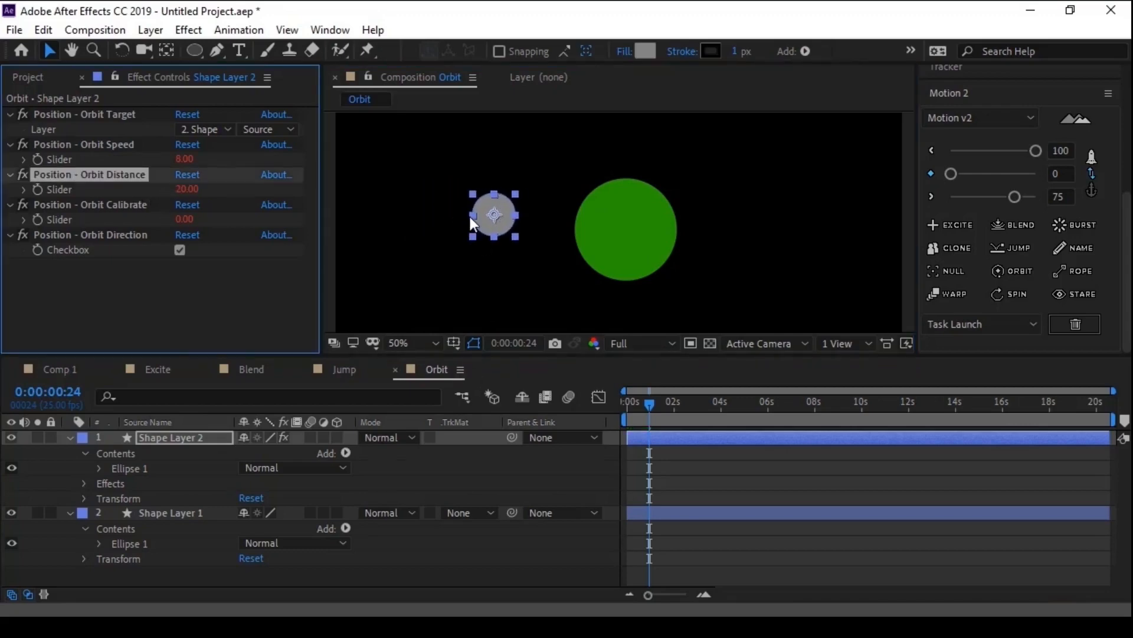
- Play a preview of the grey circle orbiting the green one
scroll(470, 218, down, 2)
click(685, 476)
key(space)
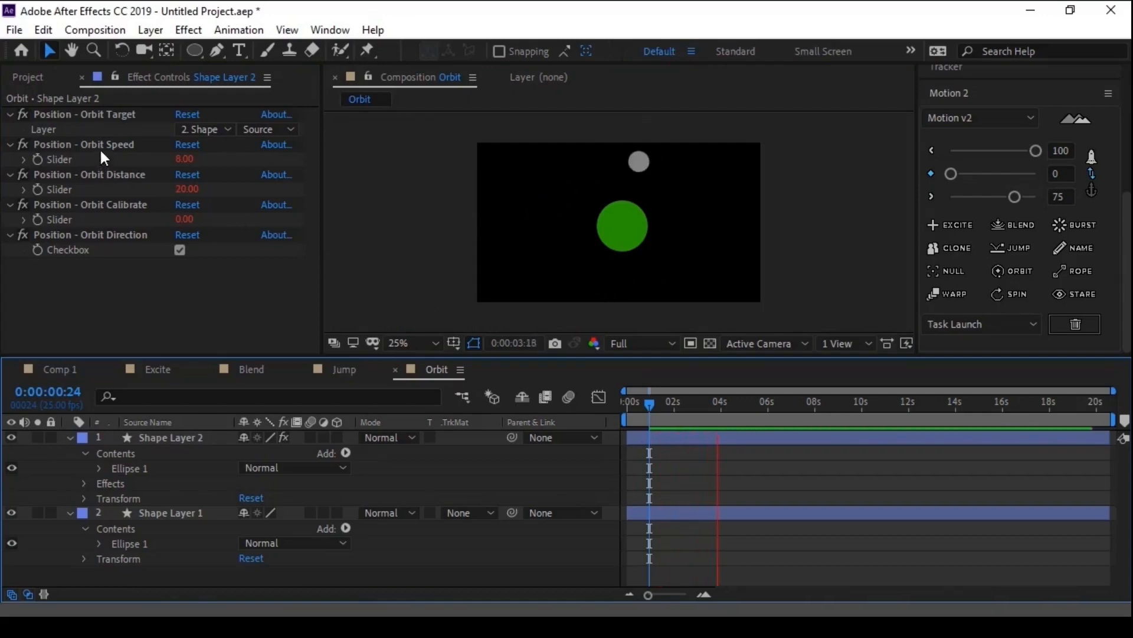
- Try Orbit Speed values of 4 and 1 on Shape Layer 2 while the preview plays
click(184, 158)
text(4)
key(Return)
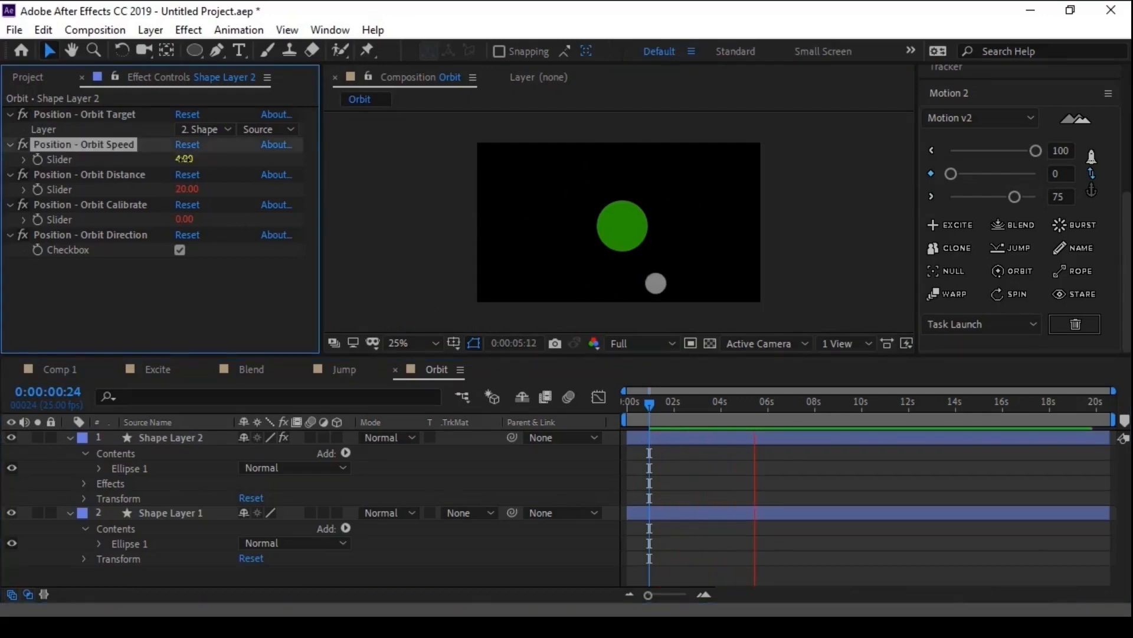
click(184, 158)
text(1)
key(Return)
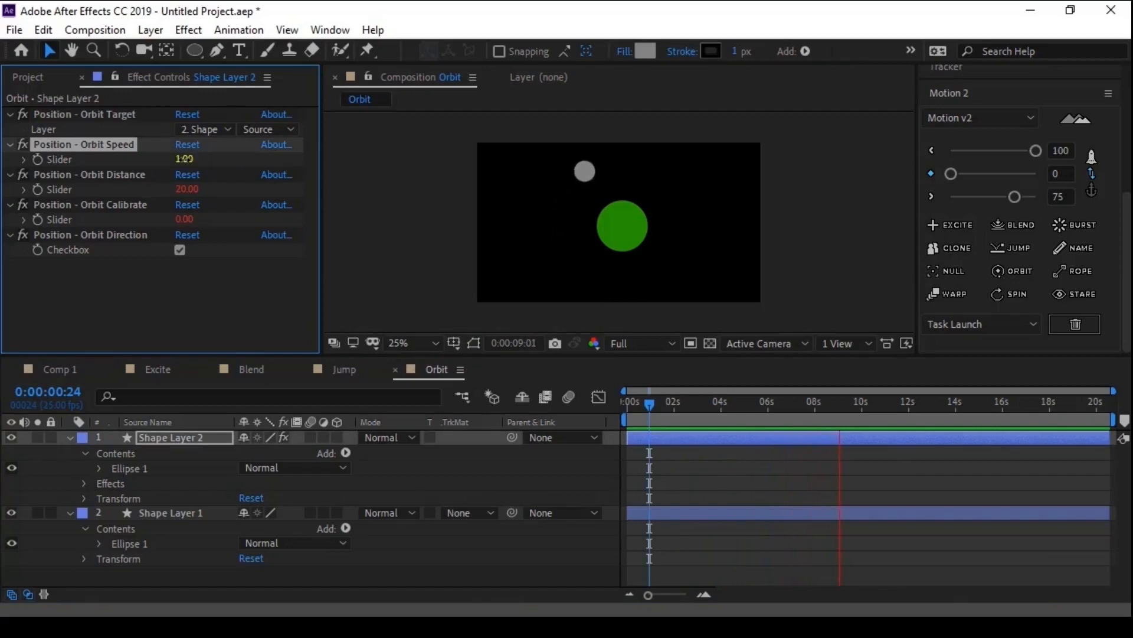
- Set Shape Layer 2's Orbit Distance to 15 and select the Orbit Calibrate effect
click(183, 190)
text(15)
key(Return)
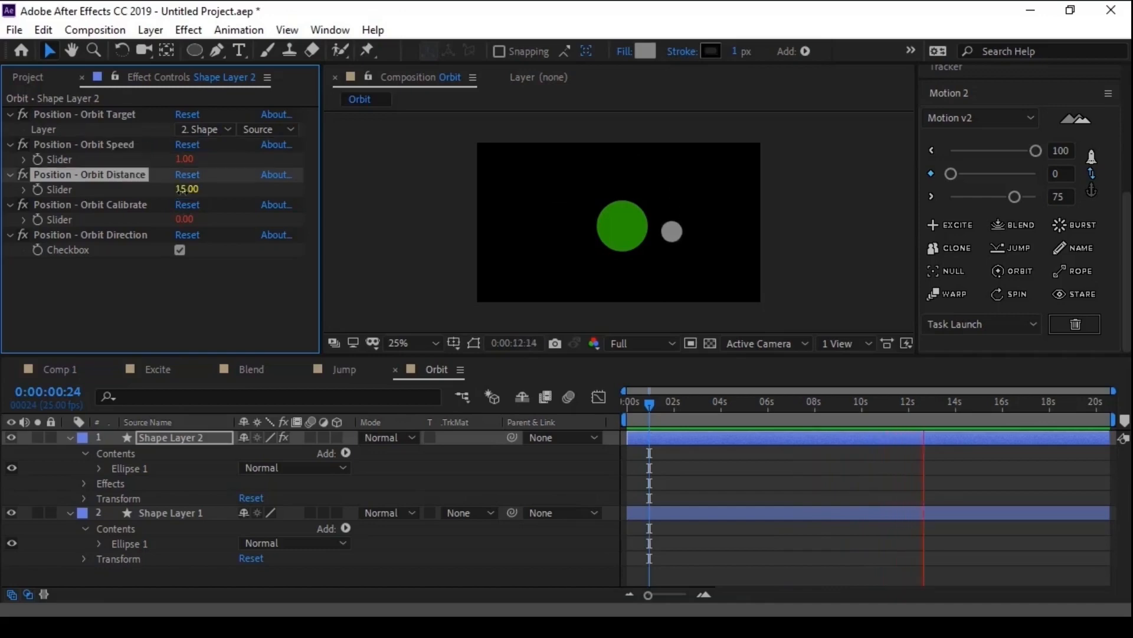
click(191, 205)
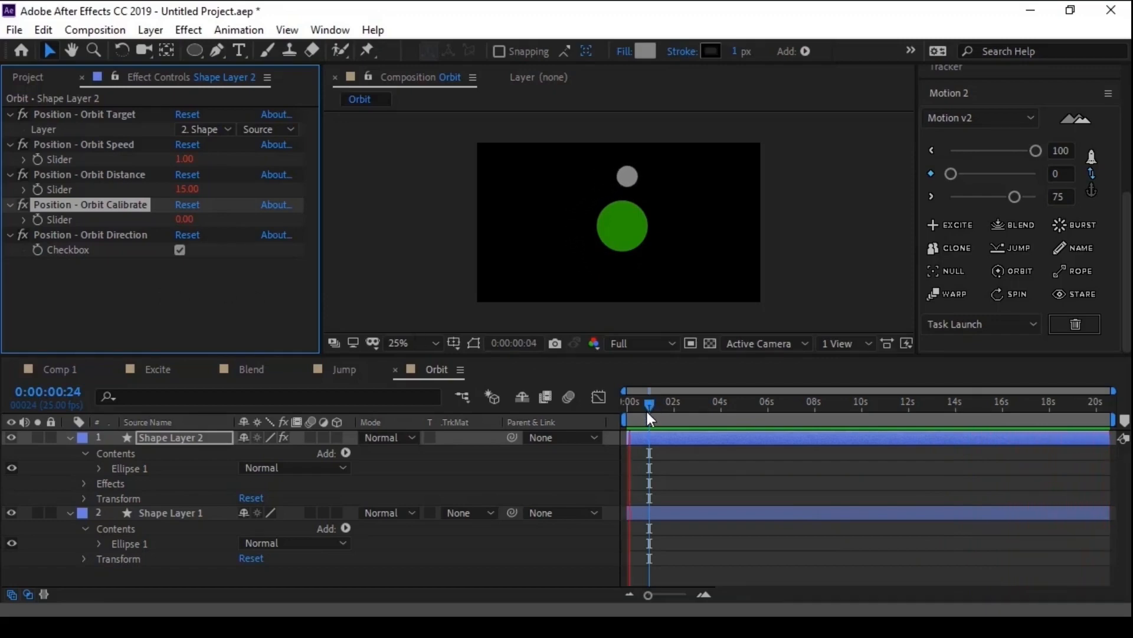
- Stop the preview, go to 0:00:01:00 and set Shape Layer 2's Orbit Speed to 10
key(space)
drag(632, 405, 625, 405)
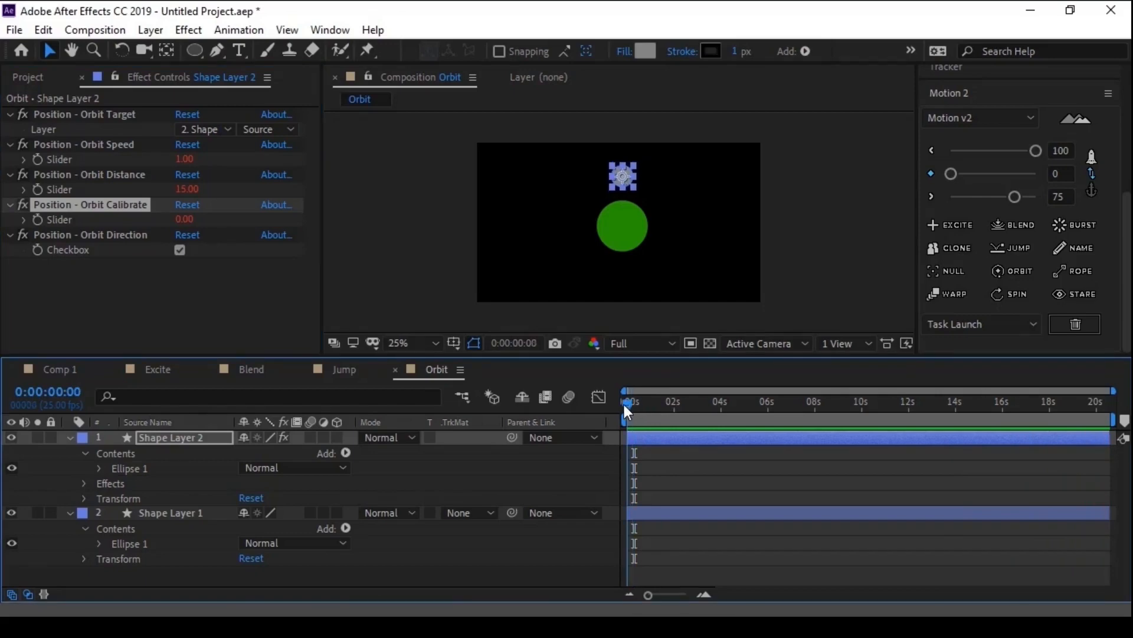
click(59, 393)
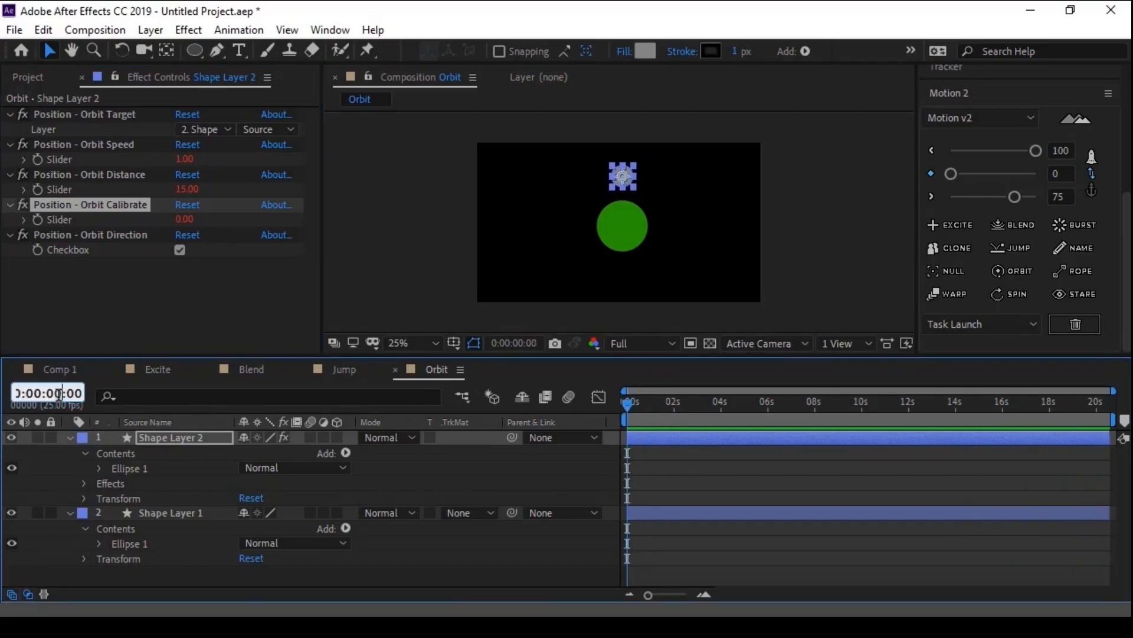
key(Return)
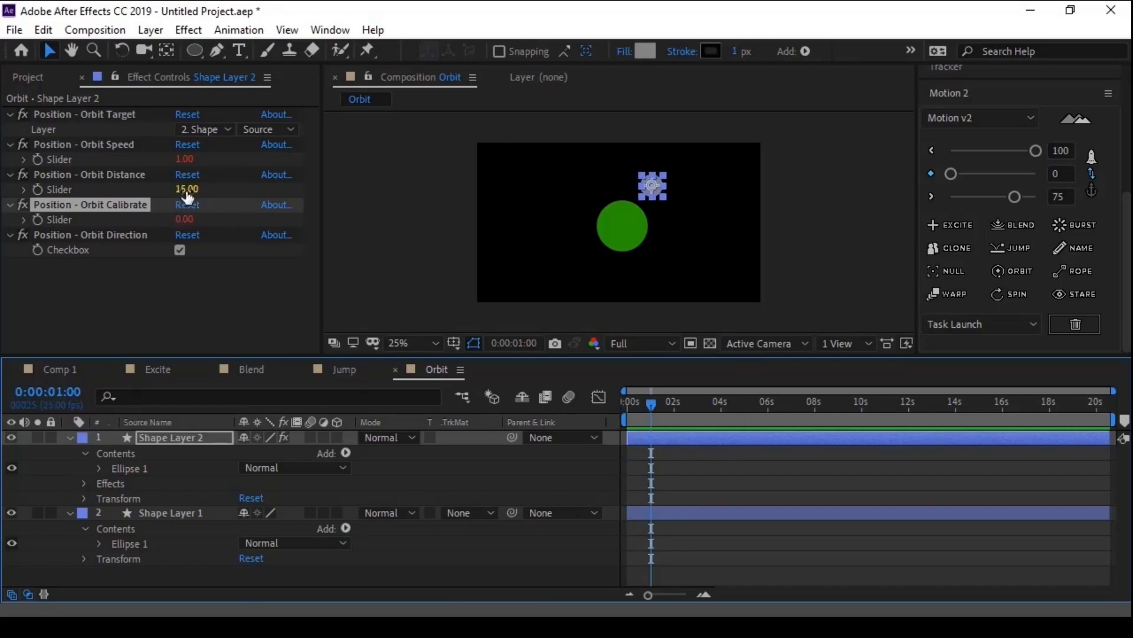
drag(184, 164, 195, 172)
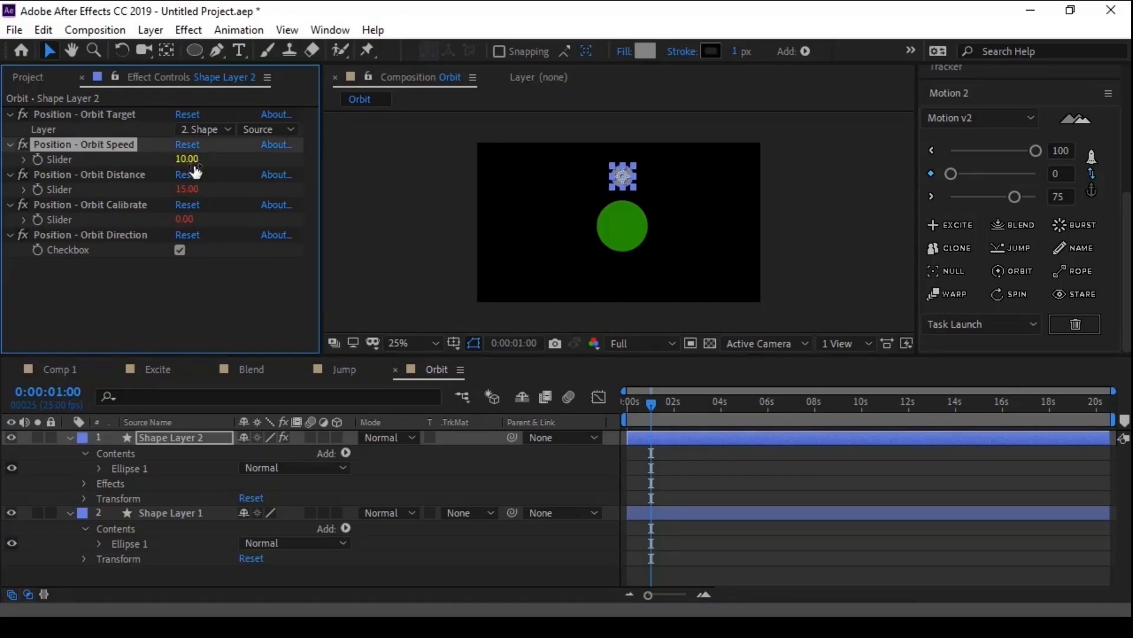
- Preview the orbit from the start of the composition and stop playback
click(628, 405)
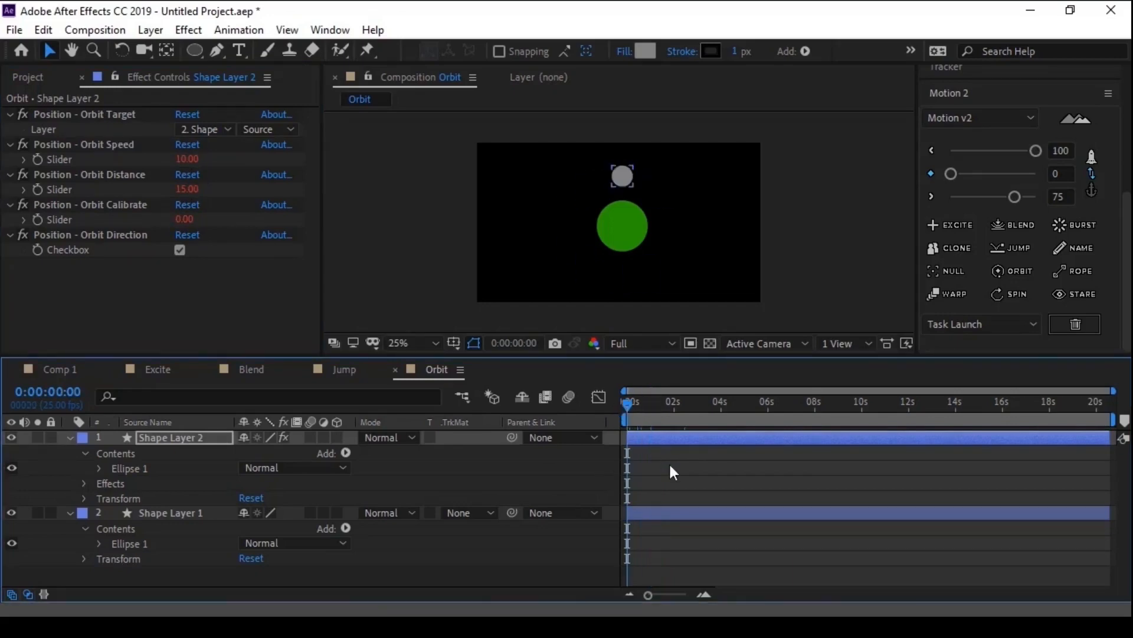
click(658, 502)
key(space)
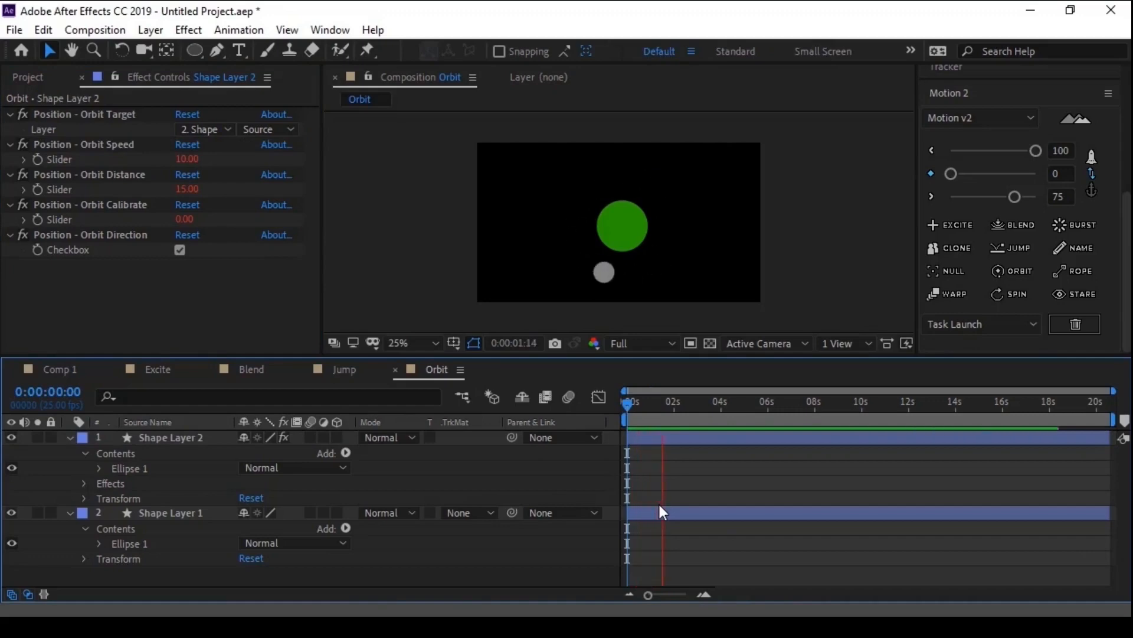
key(space)
- Stop the preview and move the current time of the Orbit composition to 0:00:12:00
click(58, 392)
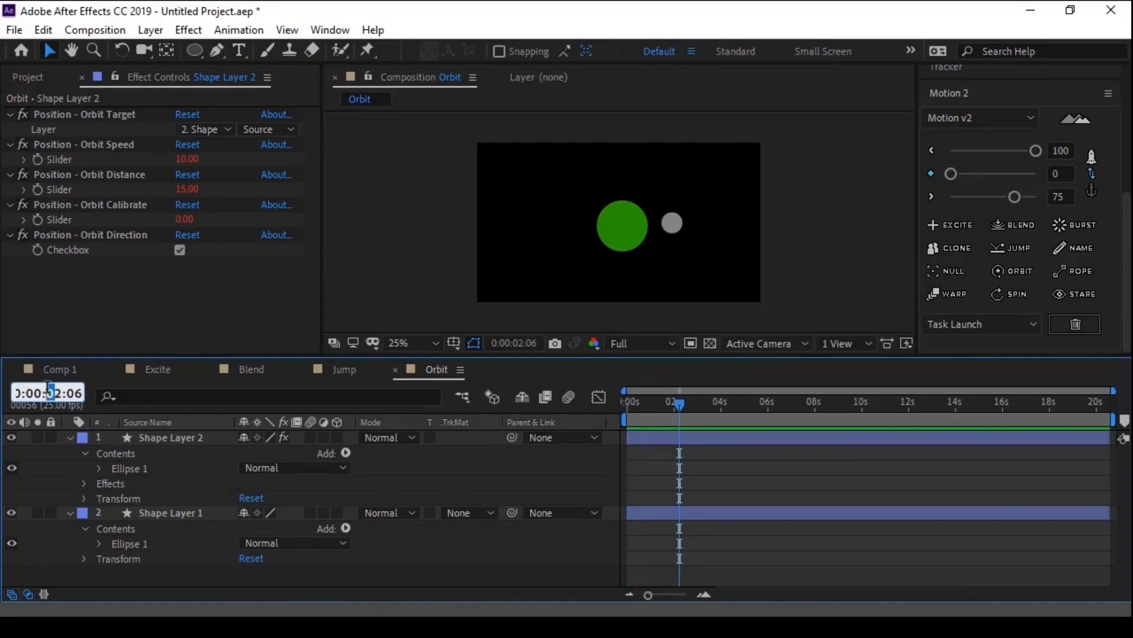
text(1)
key(Return)
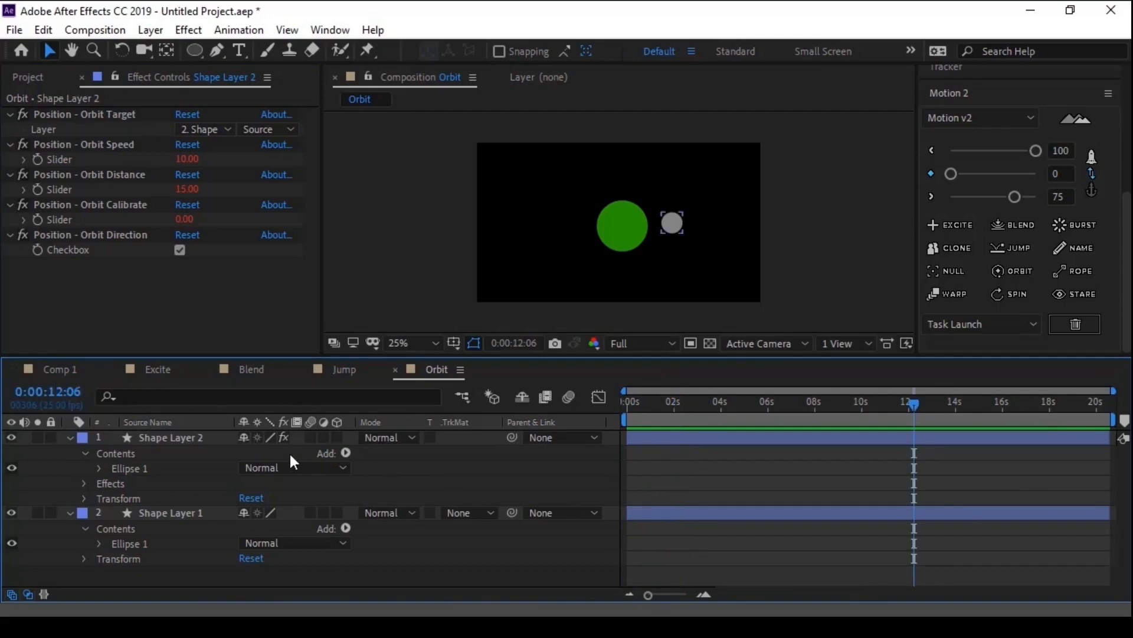
key(Page_Up)
key(Page_Up)
key(Page_Up)
key(Page_Up)
key(Page_Up)
key(Page_Up)
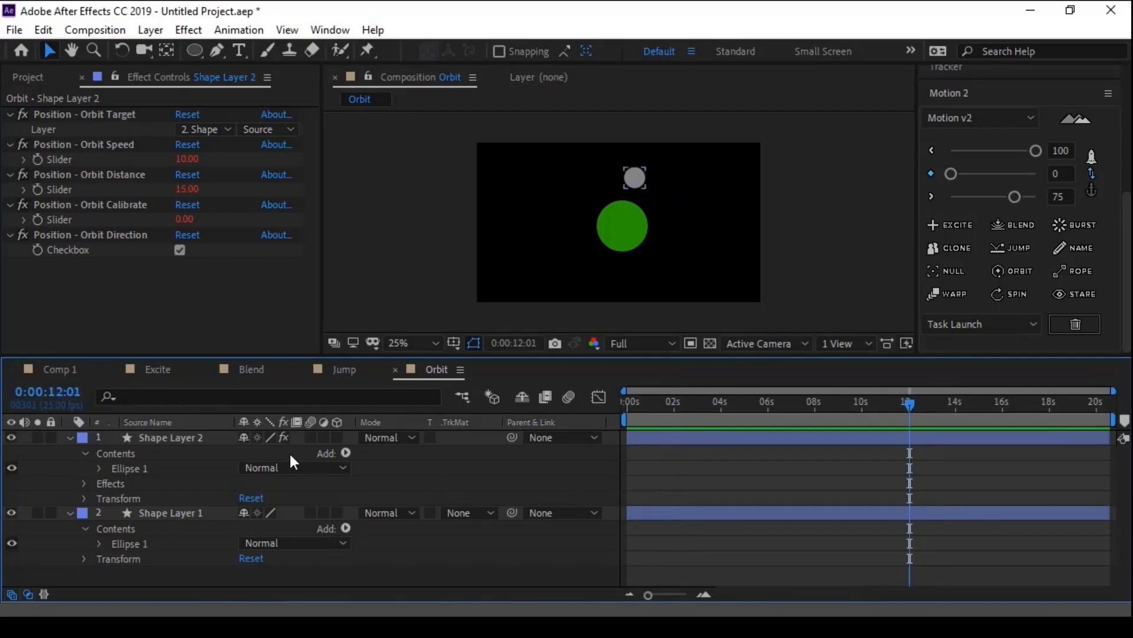
- Change the fill of Shape Layer 2's small circle from a solid colour to a linear gradient
click(291, 457)
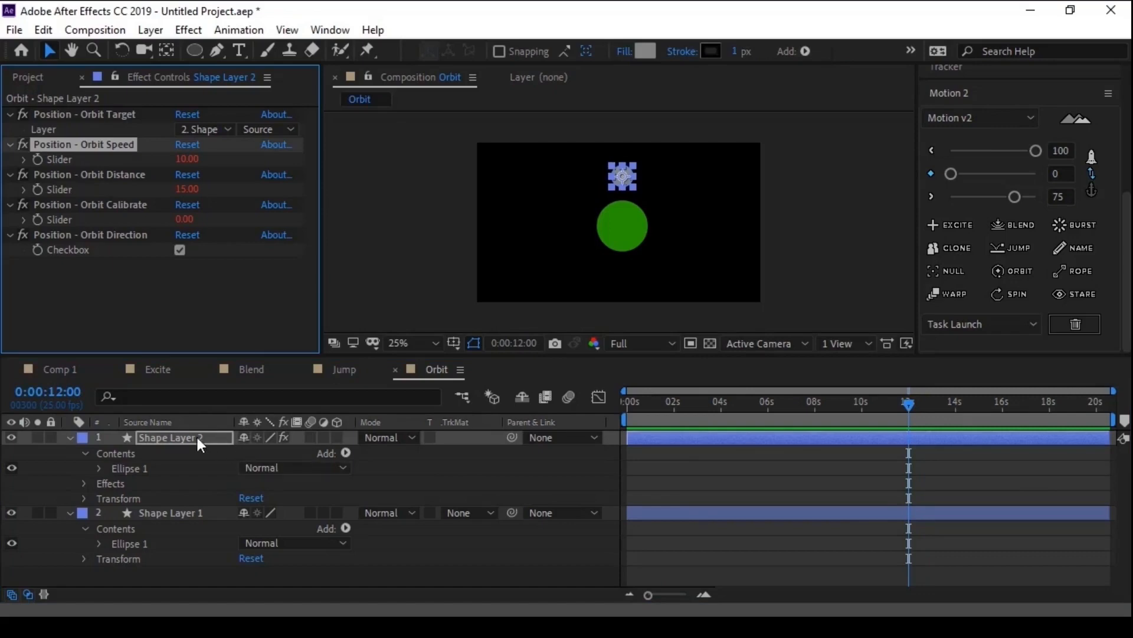
key(Return)
click(415, 463)
click(214, 438)
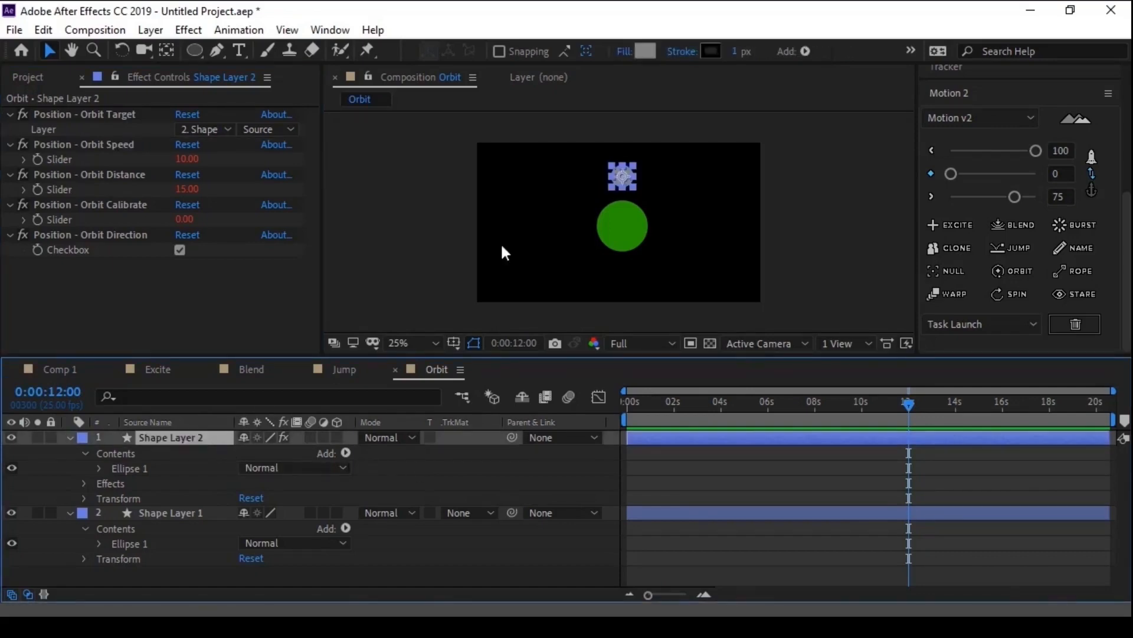
scroll(525, 214, up, 2)
click(621, 53)
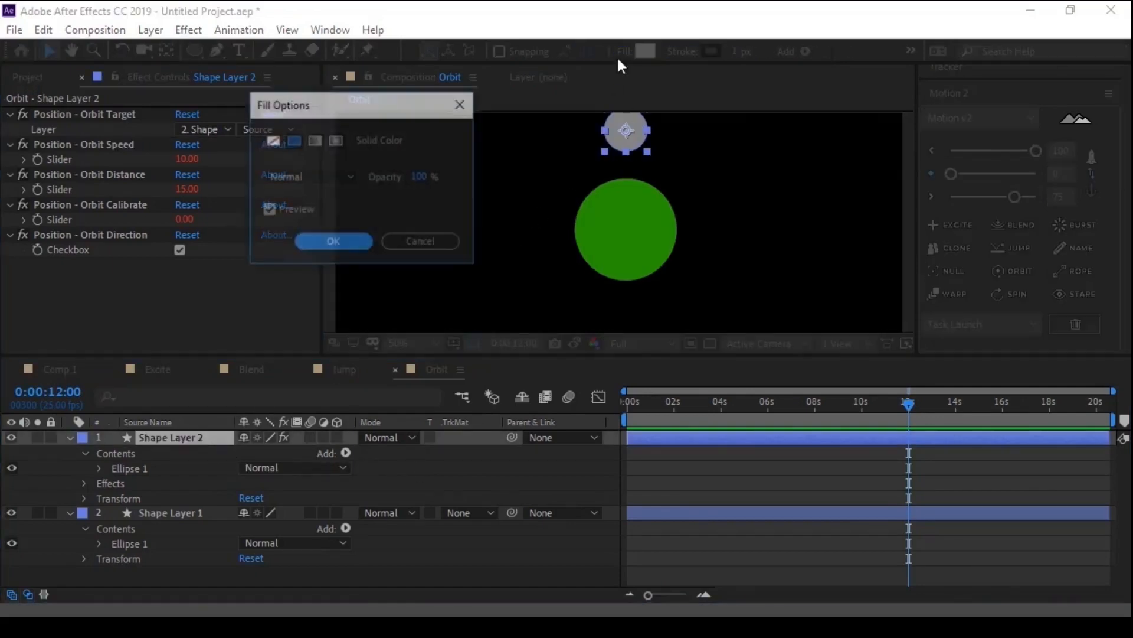
click(315, 140)
click(335, 236)
key(ctrl+shift+a)
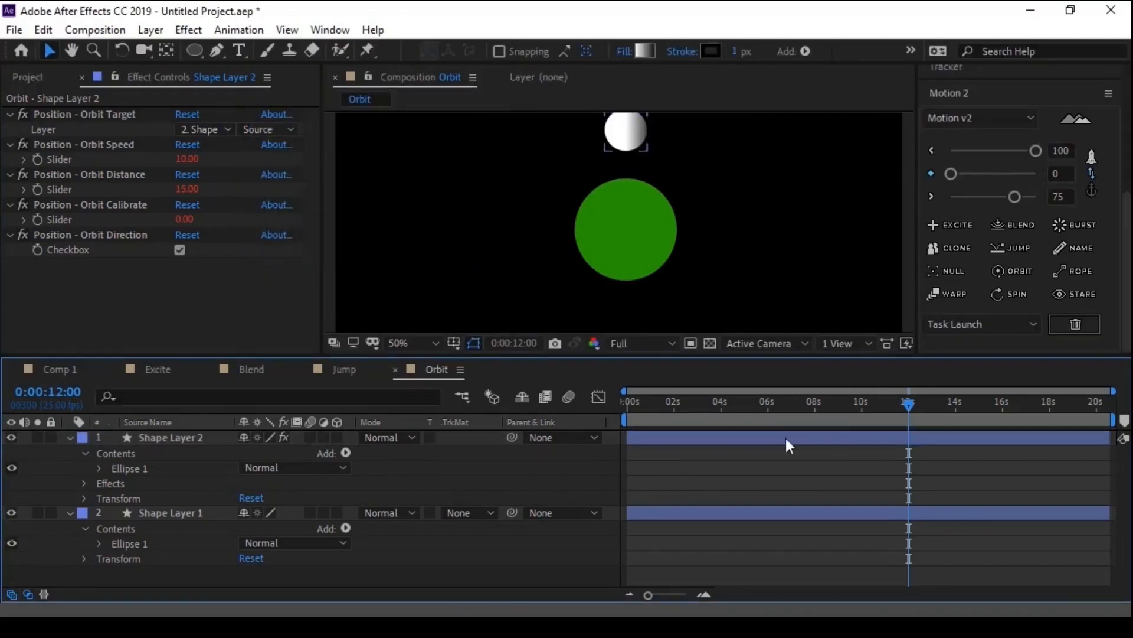
- Scrub back to 0:00:11:01 to check how the gradient circle is oriented along its orbit
drag(907, 404, 885, 400)
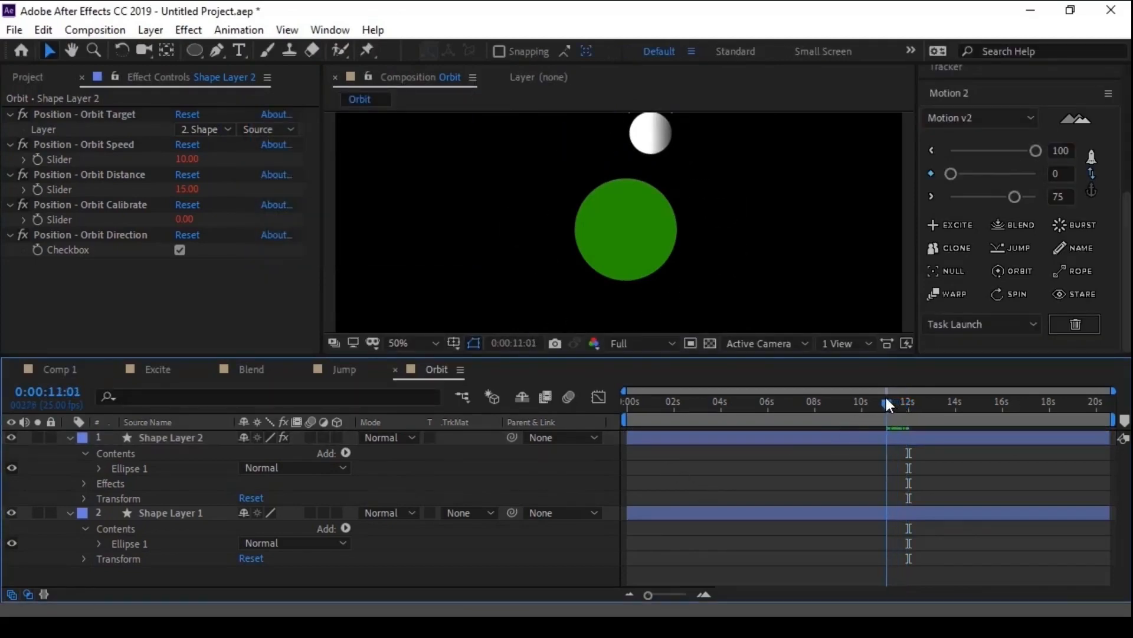
click(404, 343)
click(412, 35)
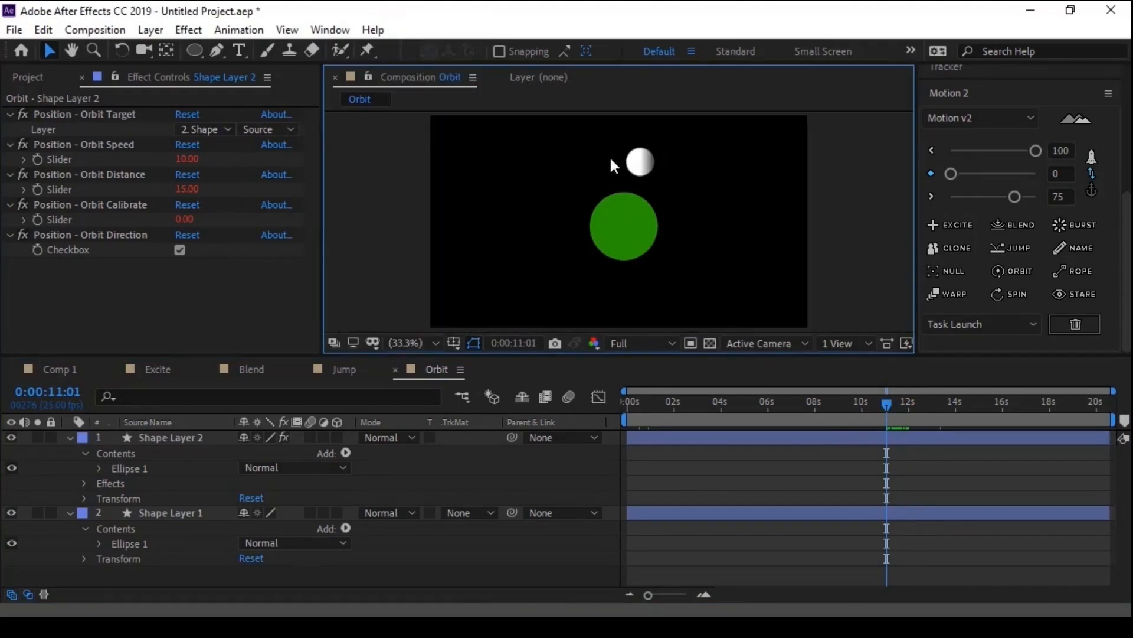
- Shorten Gradient Fill 1 on Shape Layer 2 so the gradient forms a sharp edge down the middle of the circle
click(172, 437)
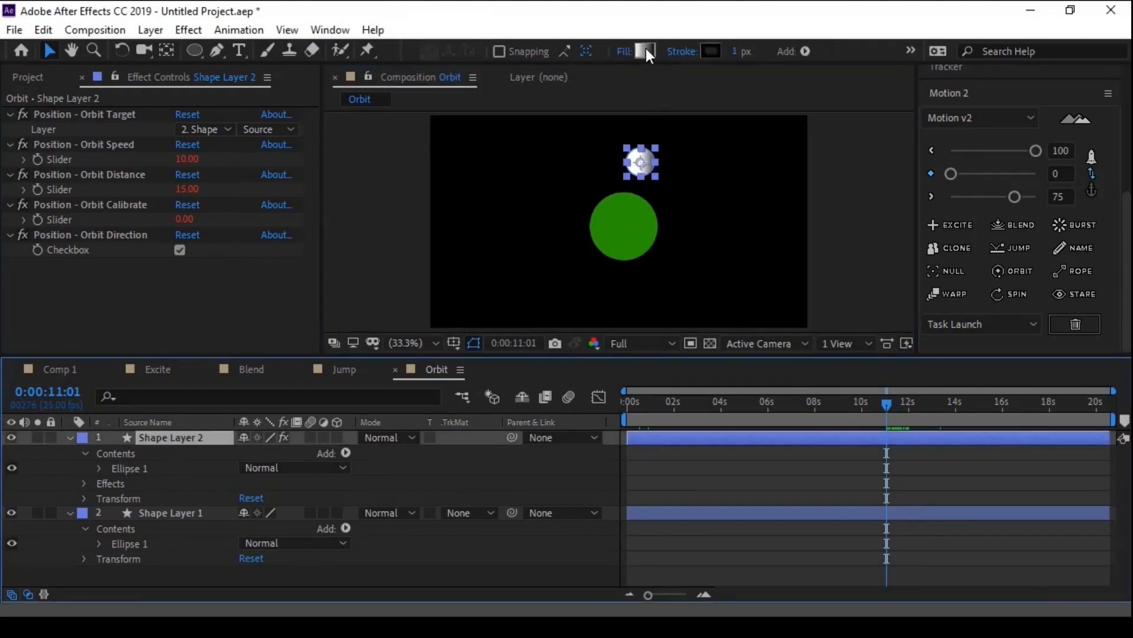
click(646, 49)
click(818, 258)
scroll(697, 185, up, 3)
drag(663, 151, 515, 496)
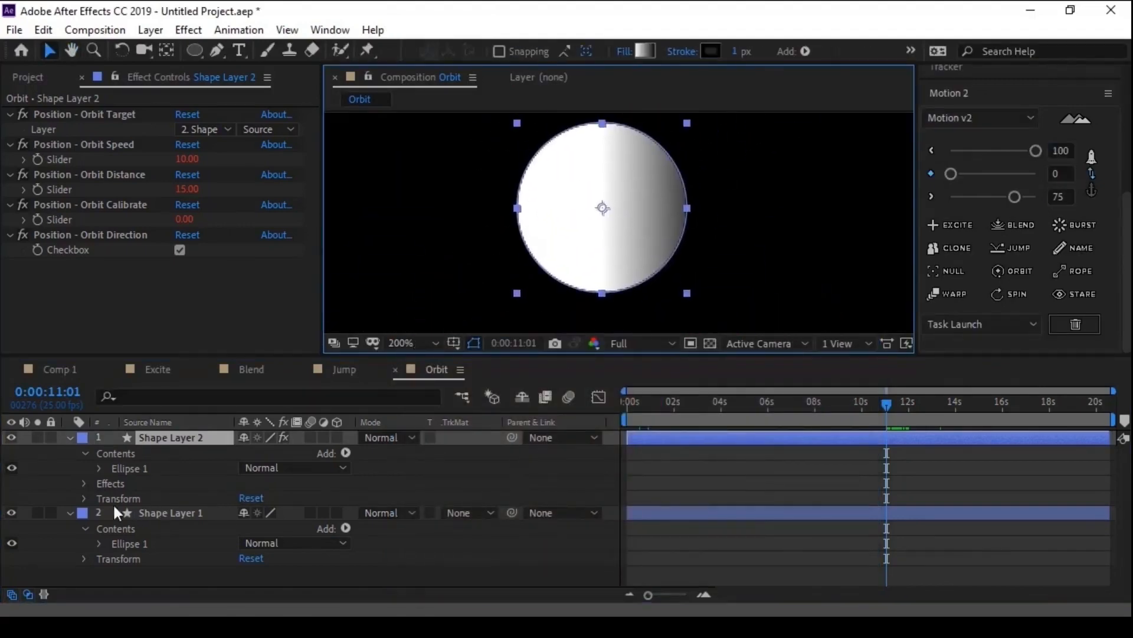
click(100, 468)
click(154, 512)
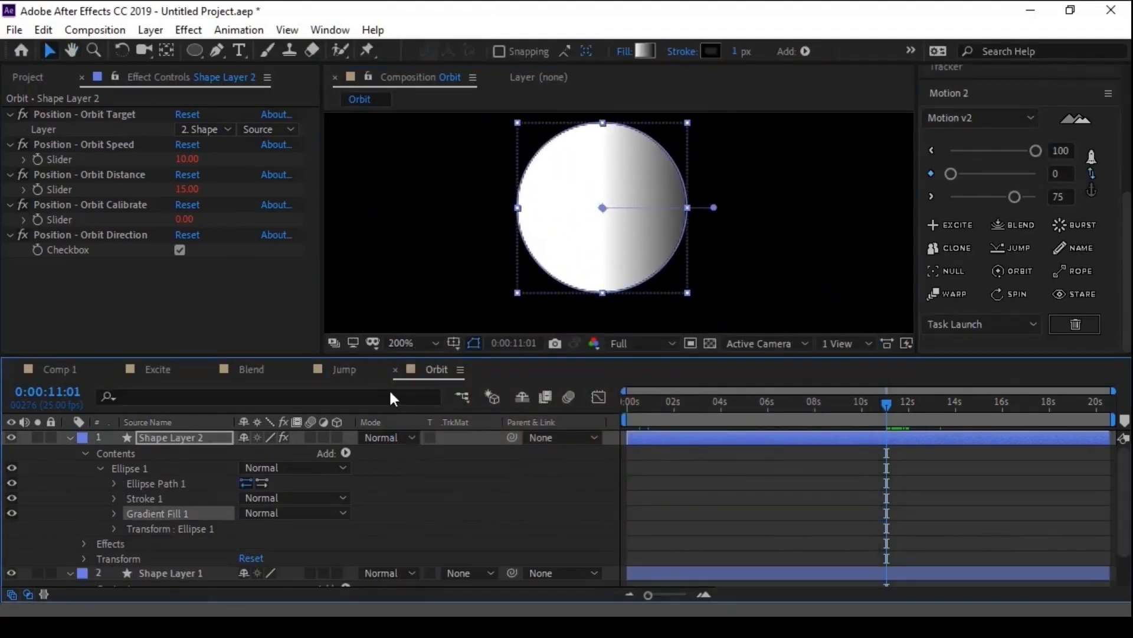
drag(715, 207, 616, 210)
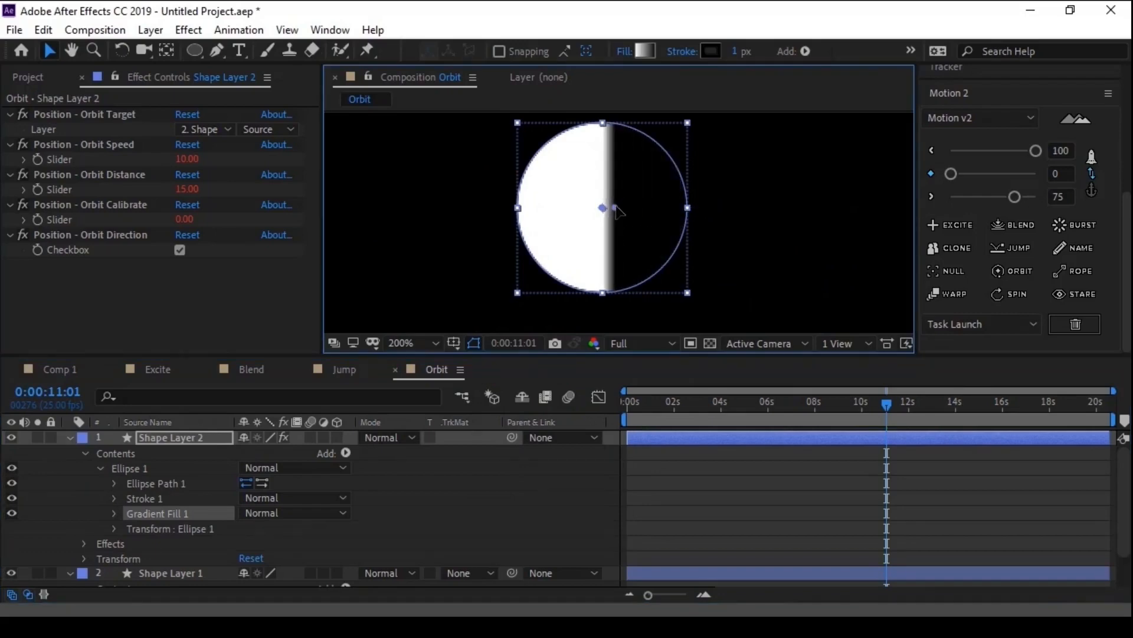
click(706, 539)
scroll(622, 273, down, 4)
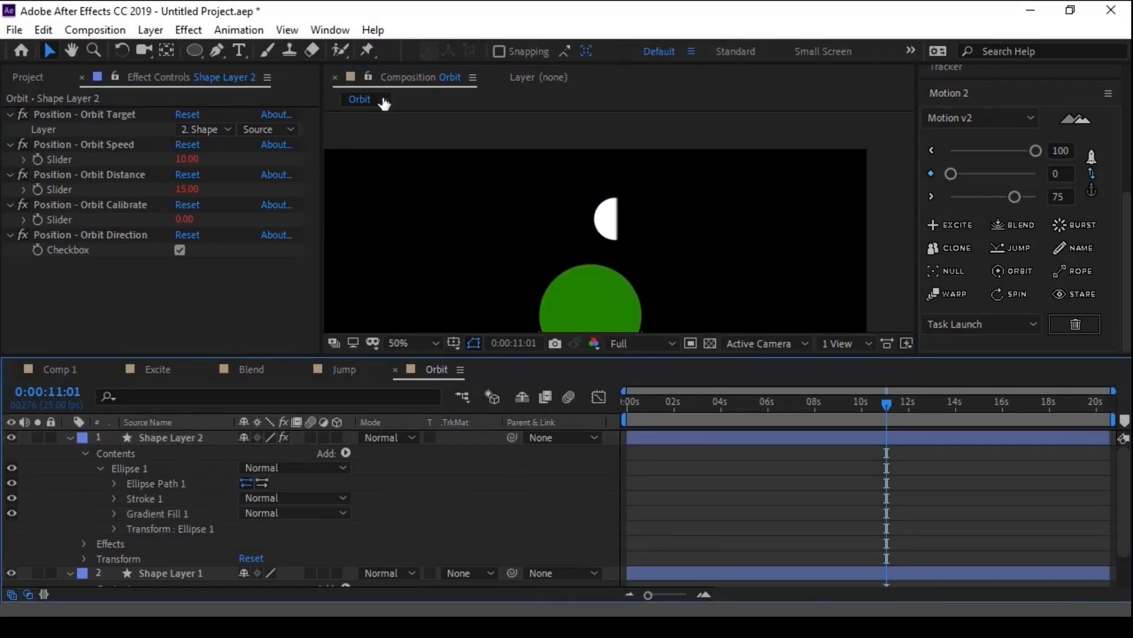
- Set the dark end colour of Shape Layer 2's linear gradient to #494949 and deselect the layer
click(161, 438)
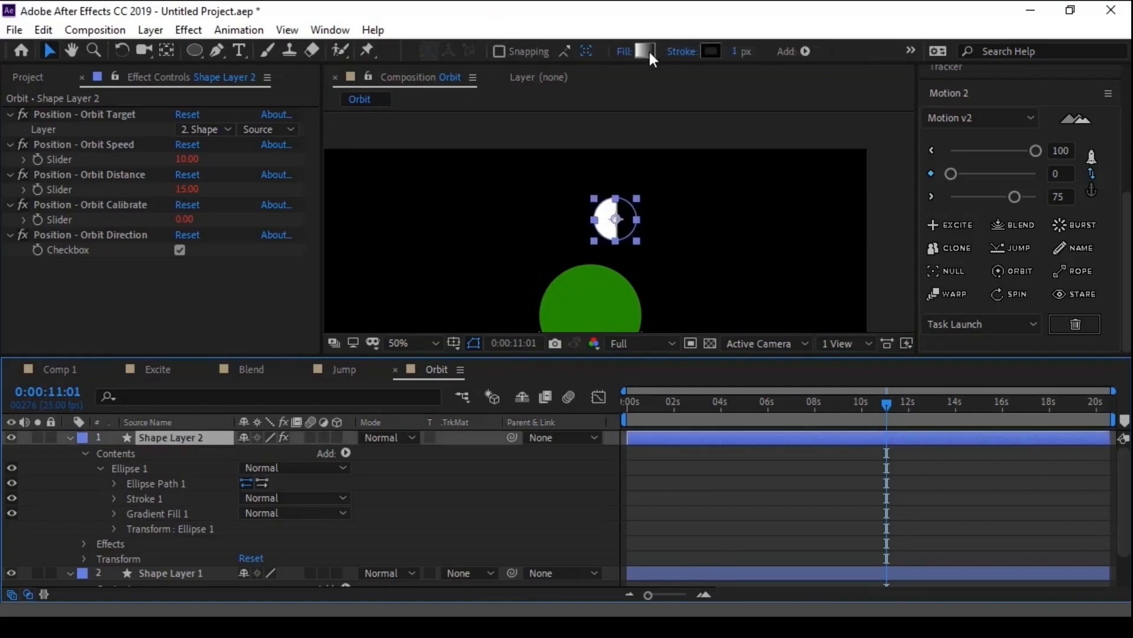
click(644, 51)
click(764, 293)
drag(469, 542, 411, 440)
click(412, 514)
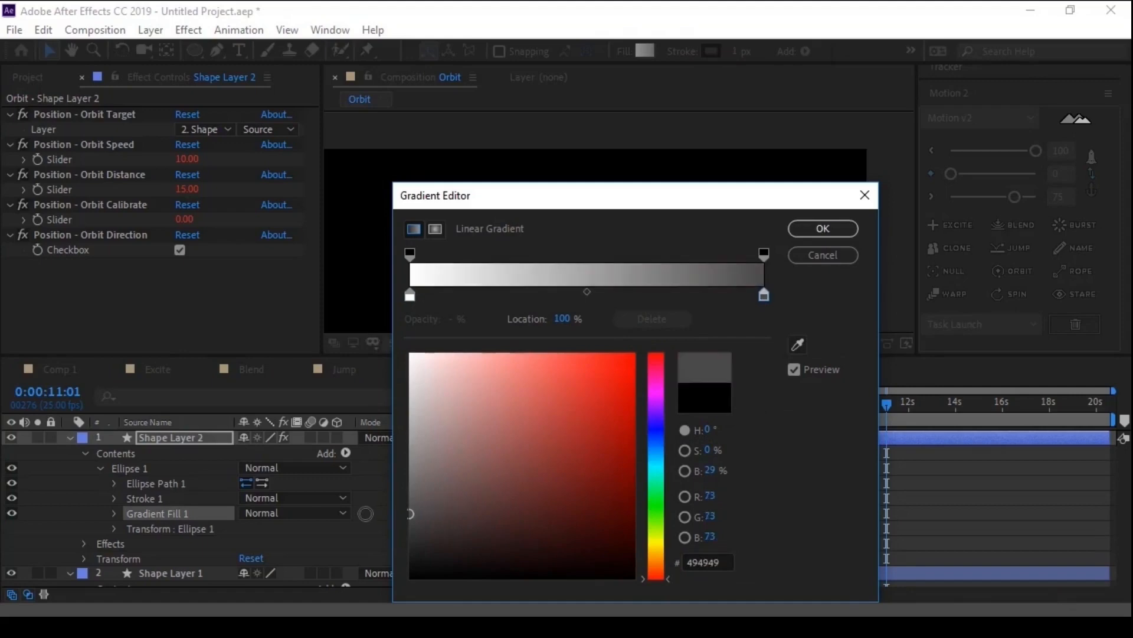
click(823, 230)
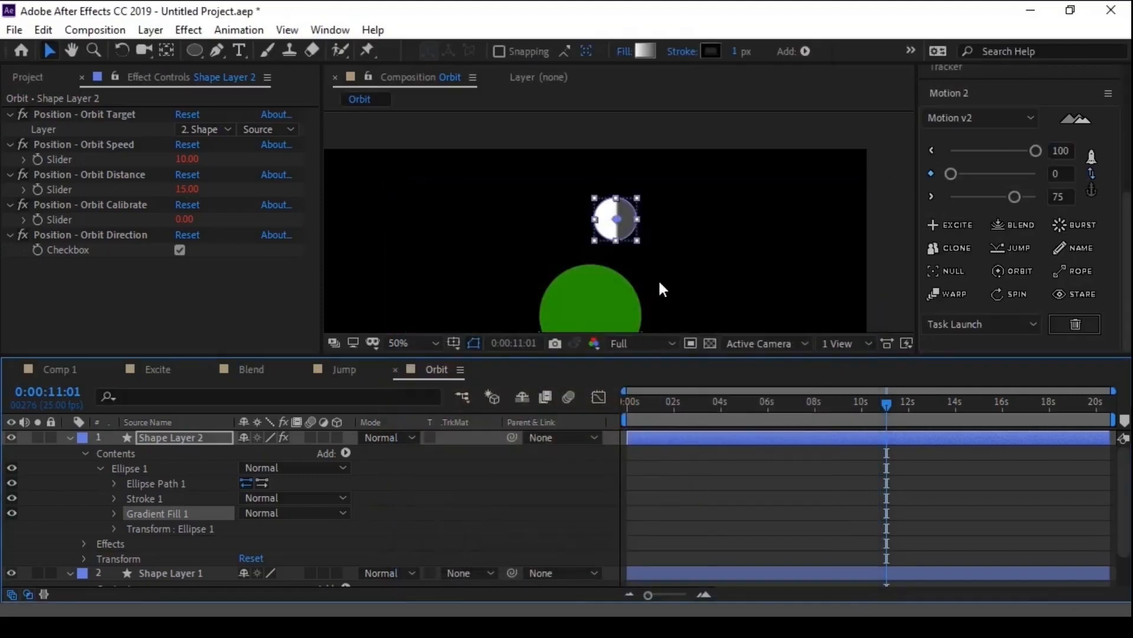
key(comma)
click(664, 500)
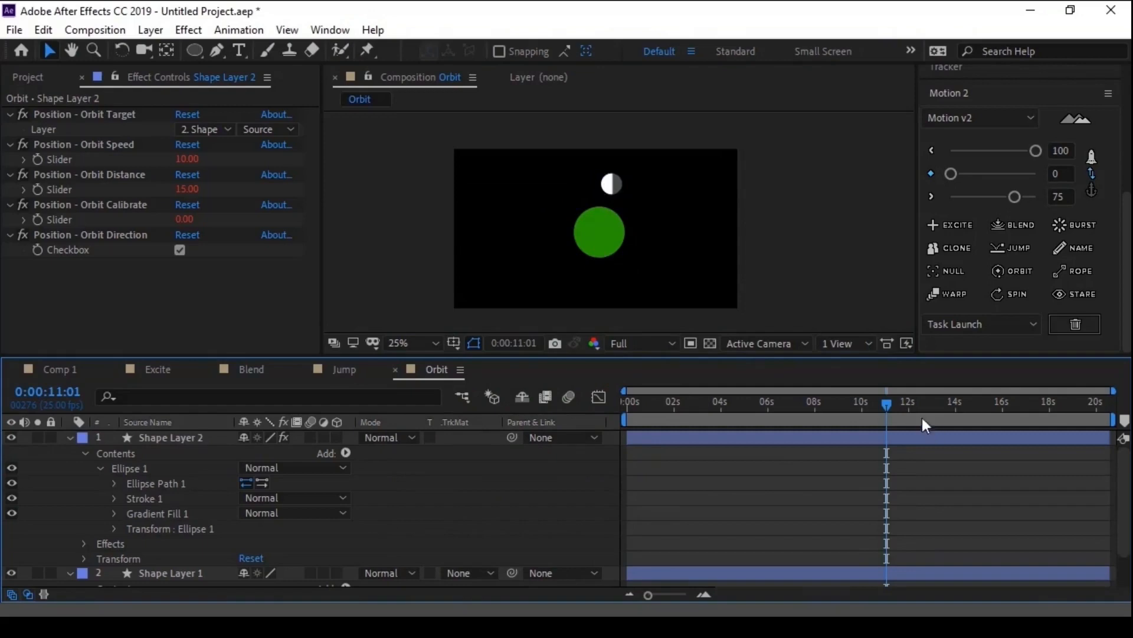
- Scrub to 0:00:13:00, duplicate Shape Layer 2 and delete all the Orbit effects from the copy
drag(886, 403, 932, 406)
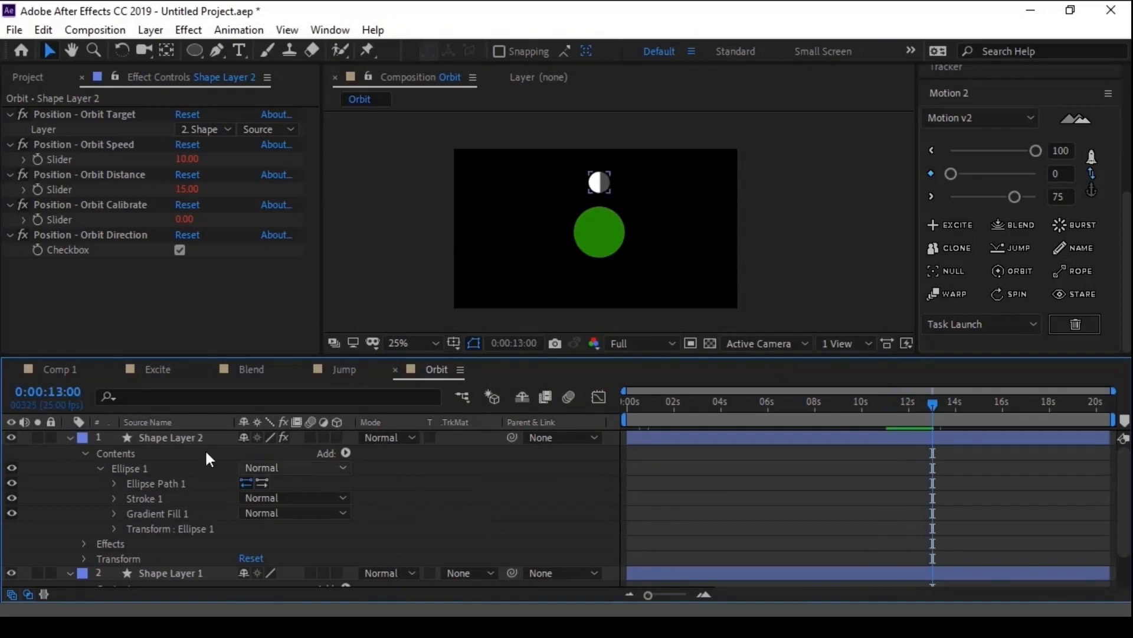
click(192, 442)
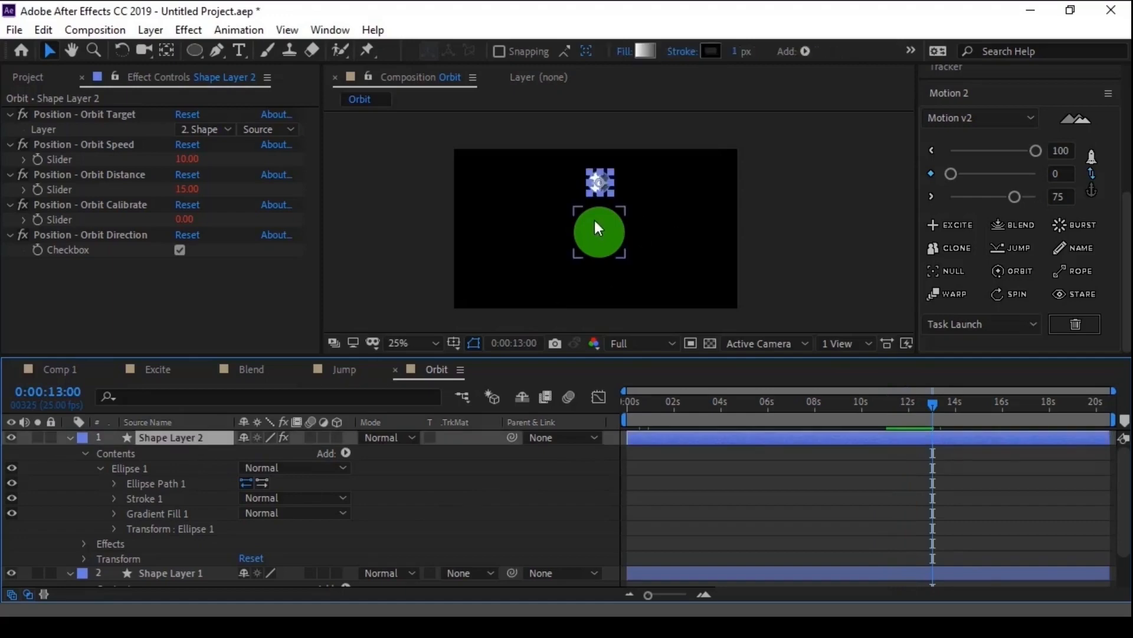
click(402, 494)
click(186, 439)
key(ctrl+d)
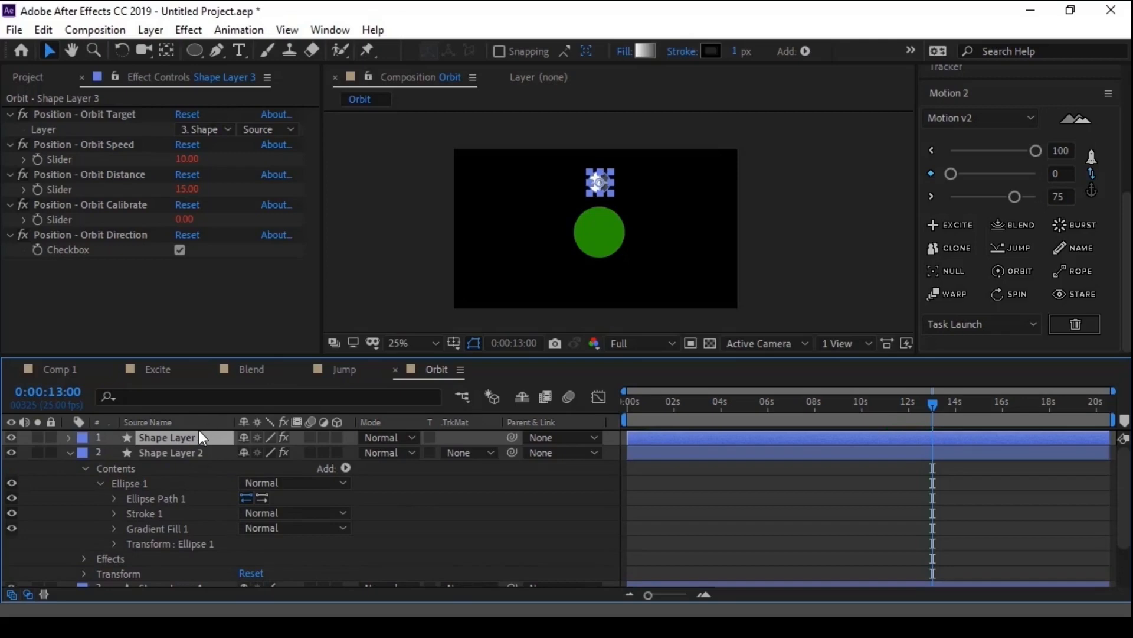
click(80, 236)
shift+click(94, 114)
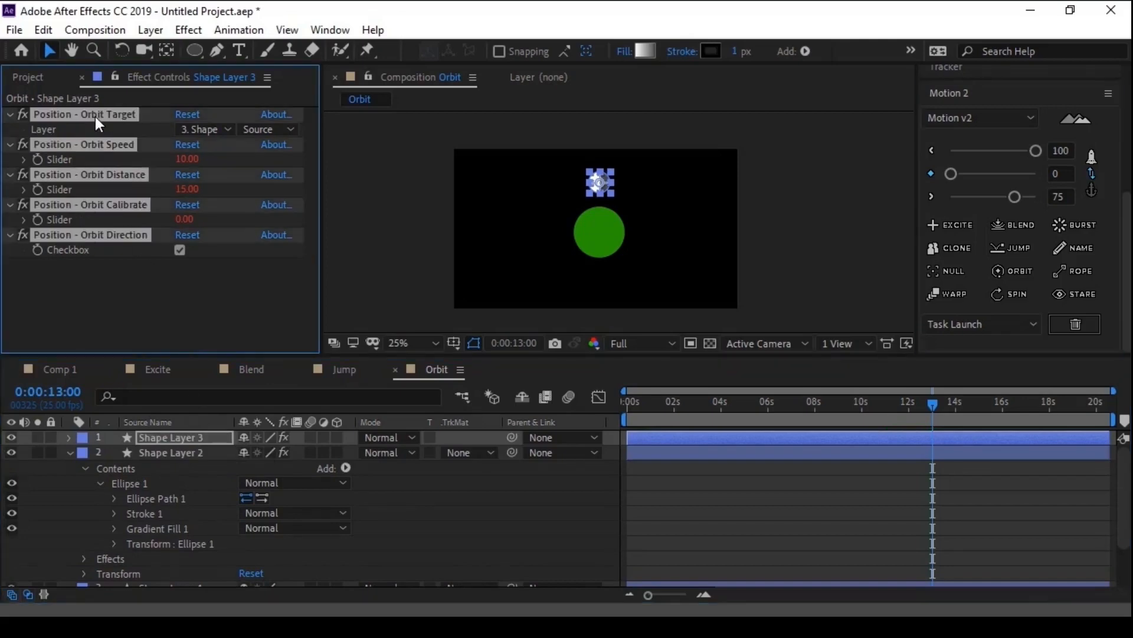
key(Delete)
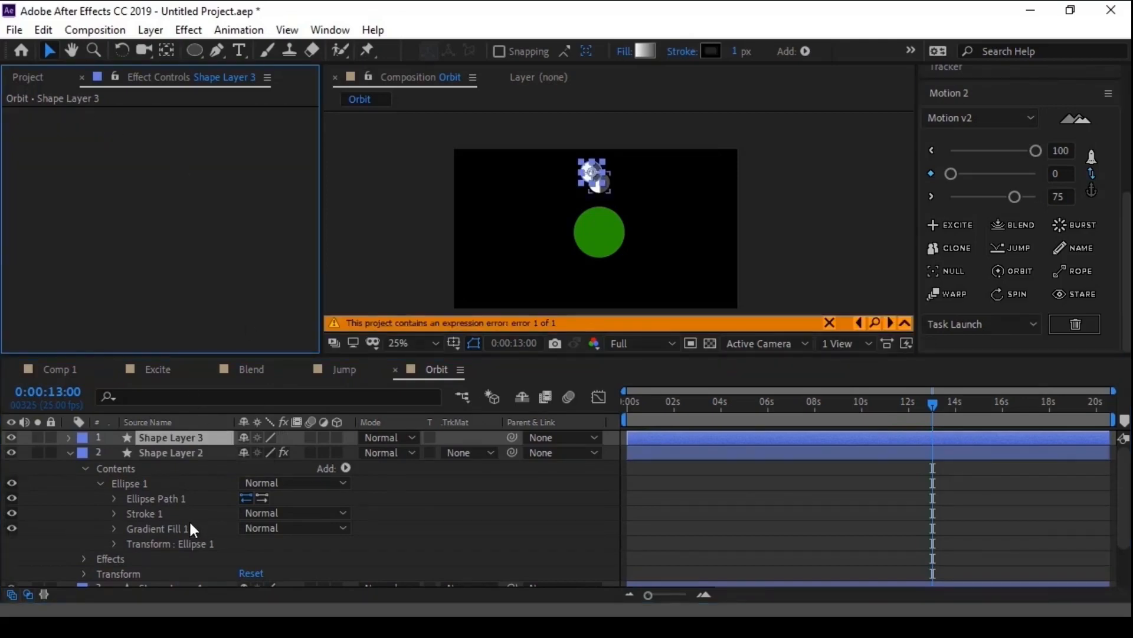
- Remove the Position expression from Shape Layer 3 and move its circle straight above the original small circle
click(875, 322)
alt+click(113, 499)
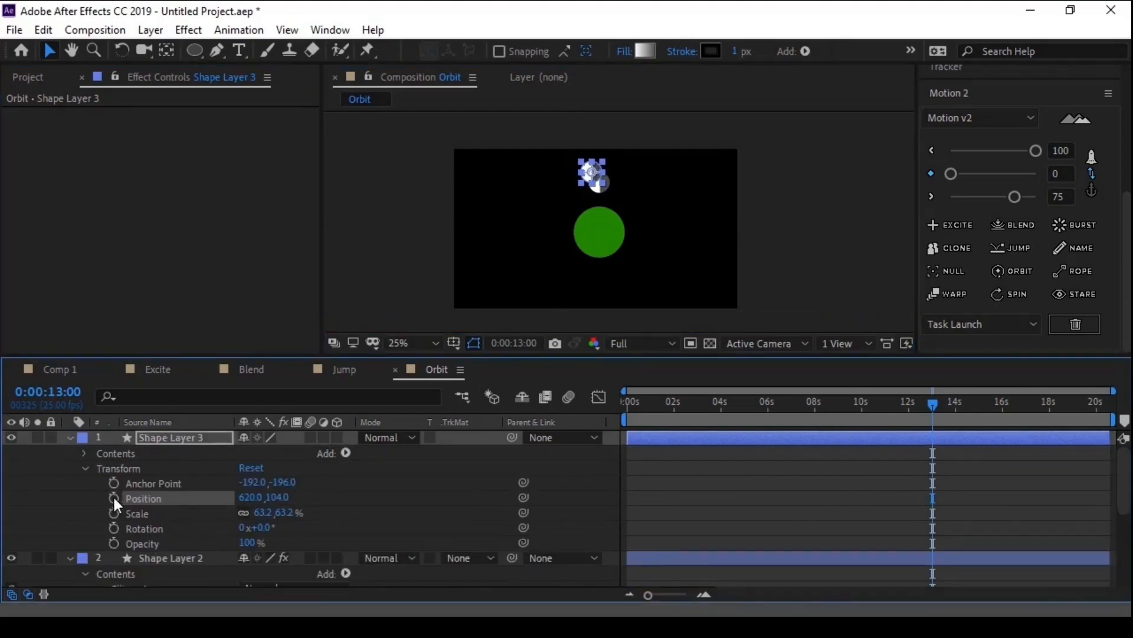
click(86, 464)
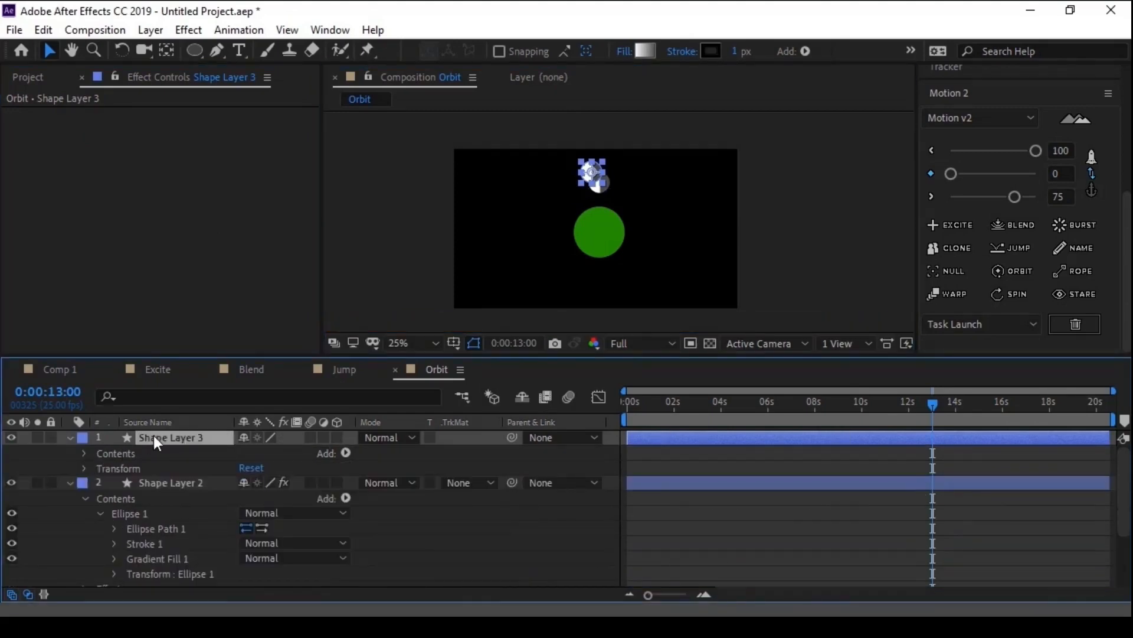
scroll(576, 152, up, 2)
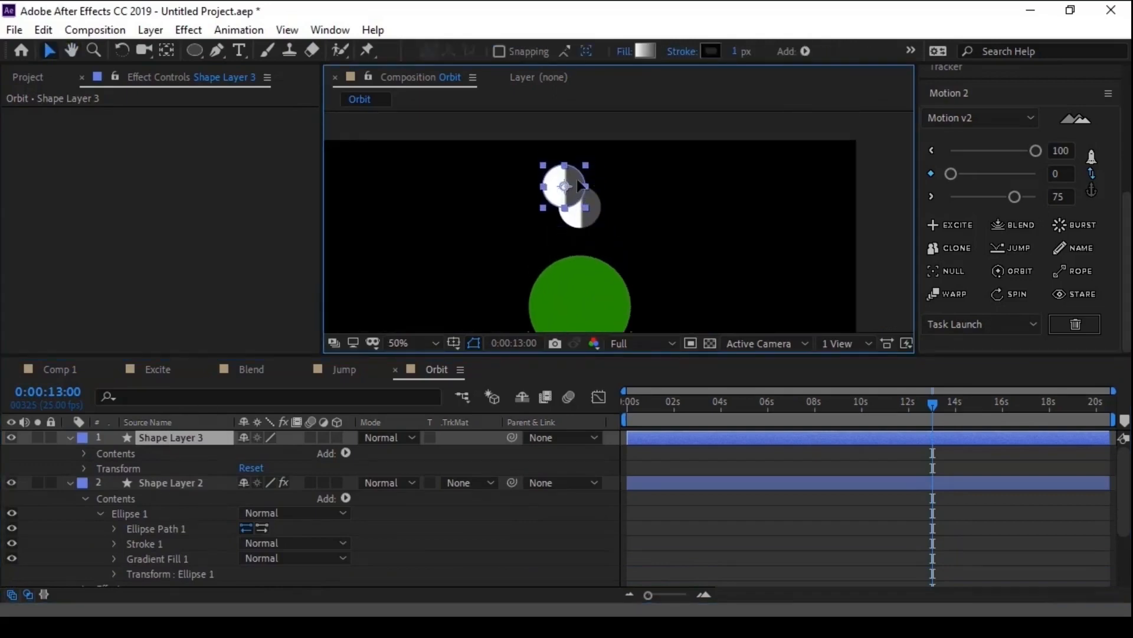
scroll(614, 263, down, 2)
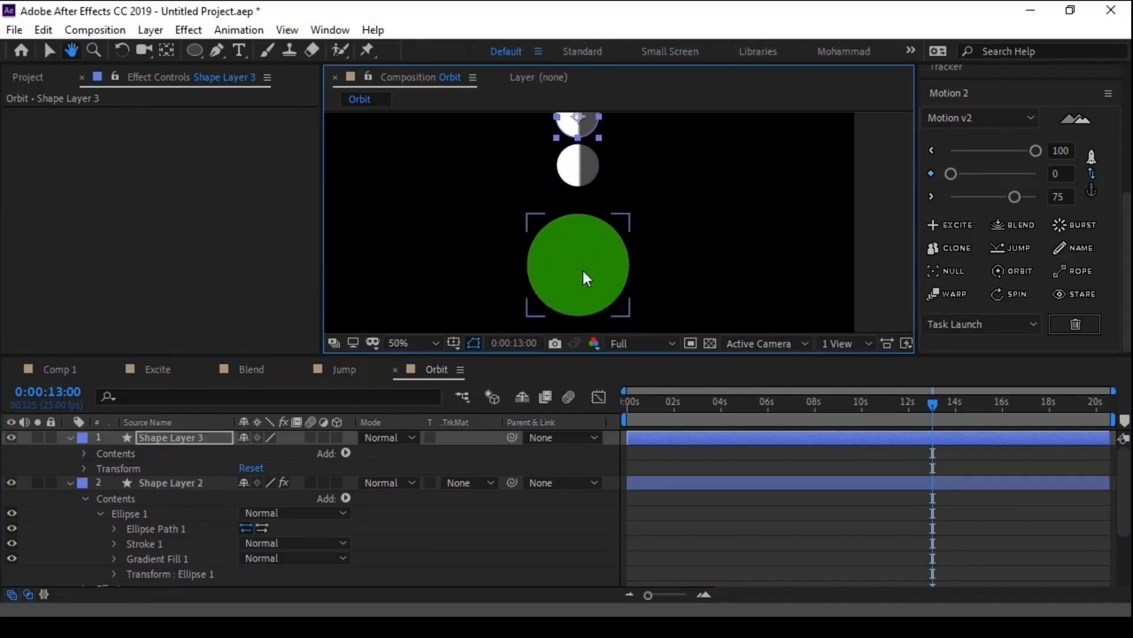
- Add a null object and position its anchor at the centre of the green circle
right_click(409, 452)
mouse_move(467, 262)
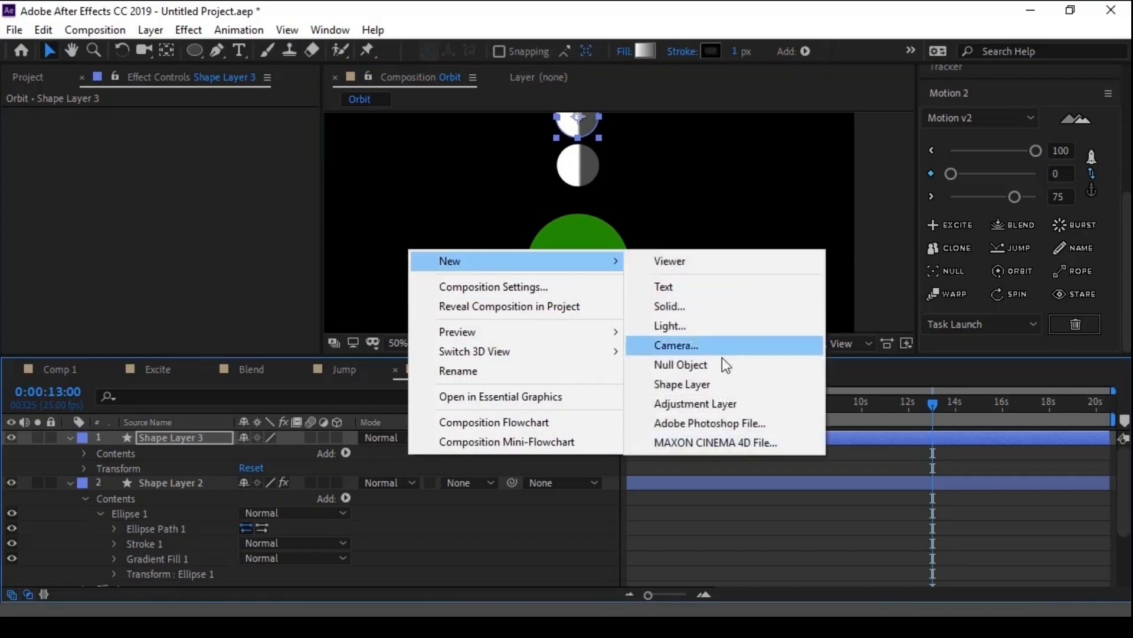
click(719, 372)
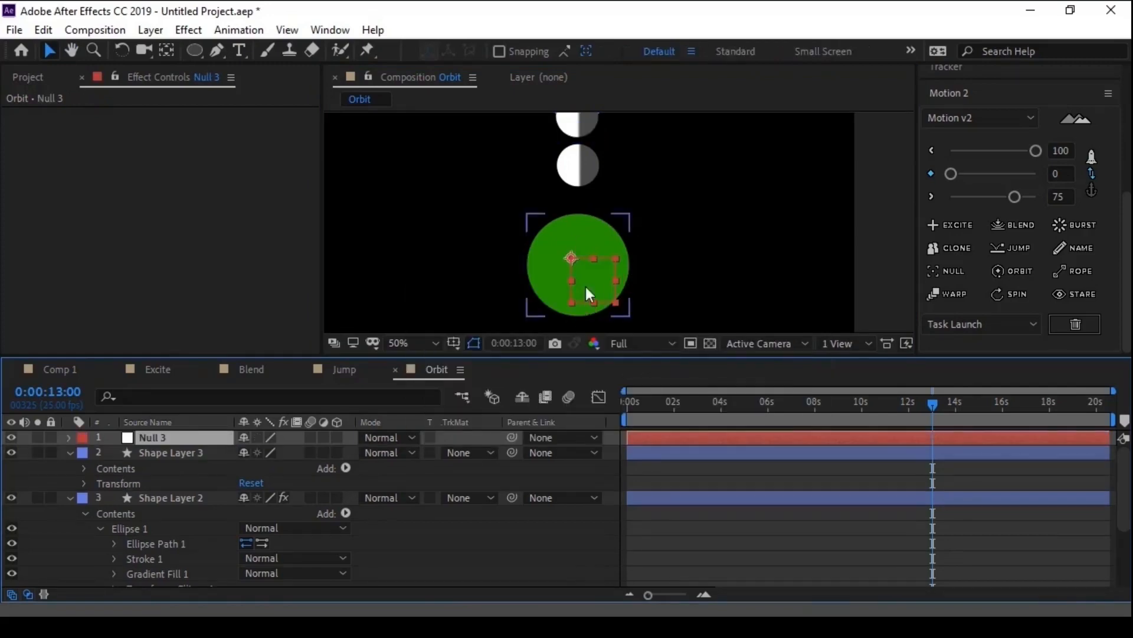
drag(580, 271, 592, 279)
key(Return)
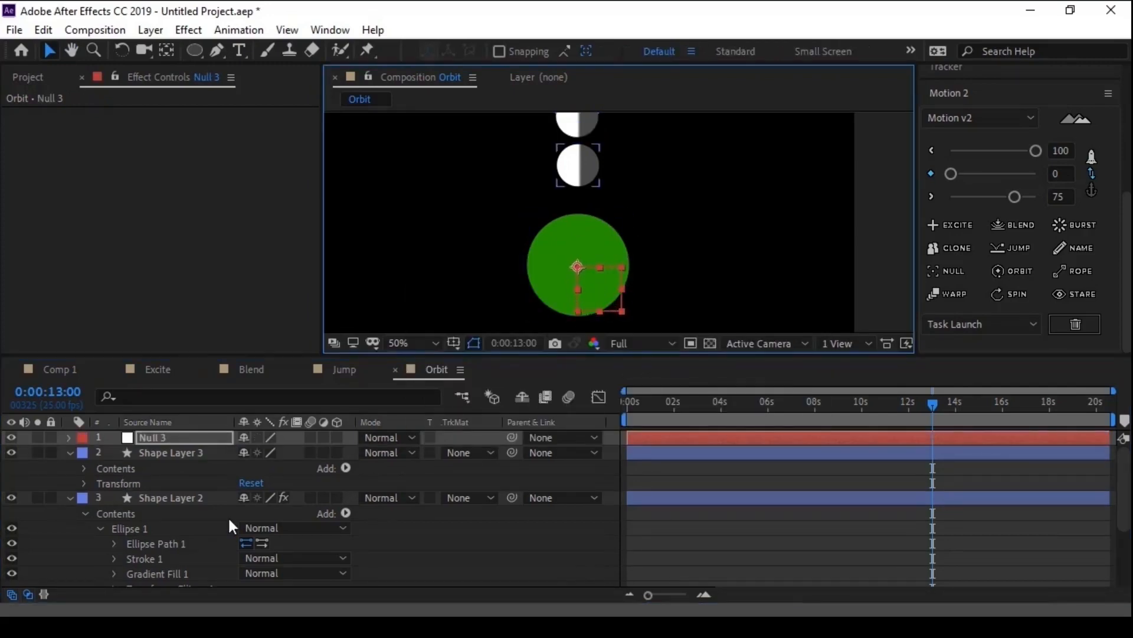
- Parent Shape Layer 3 to Null 3 and rotate the null to 89° to compare this rotation with the Orbit motion
drag(511, 458, 221, 443)
key(r)
click(187, 437)
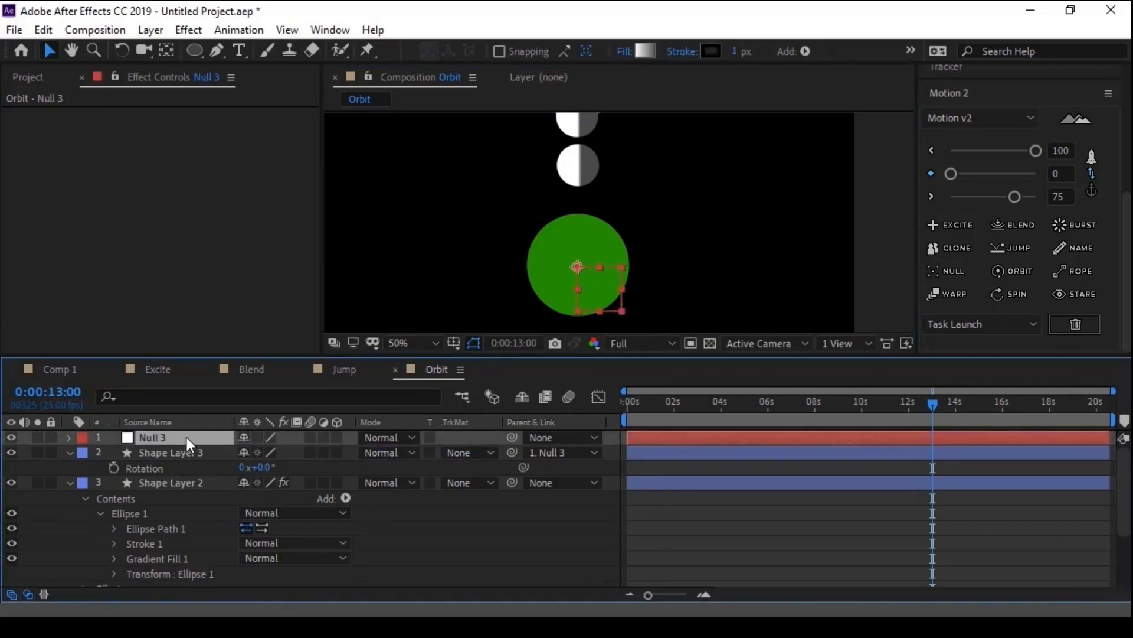
key(r)
drag(257, 452, 348, 463)
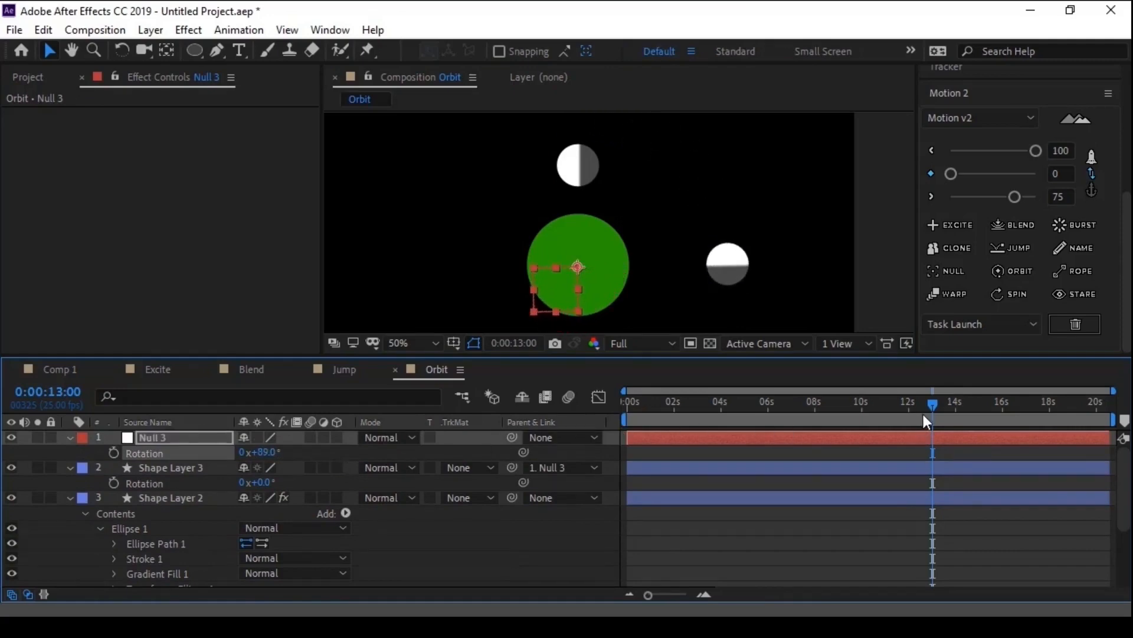
drag(922, 412, 904, 410)
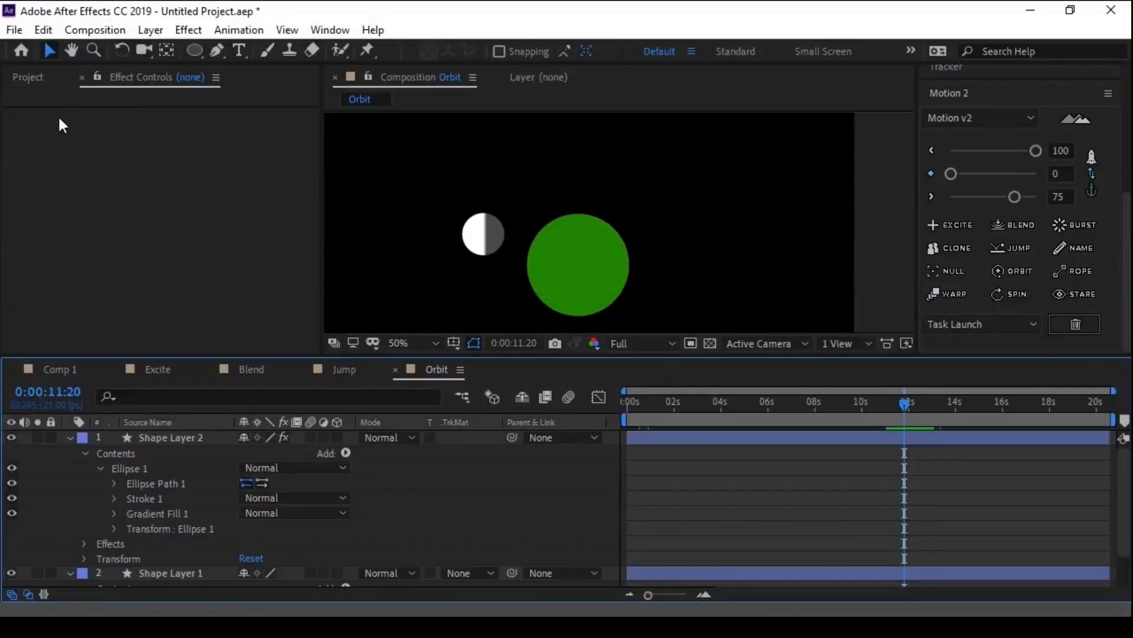
- Create a new 1280 × 720 composition at 25 fps with a duration of 0:00:20:15
click(29, 79)
click(56, 345)
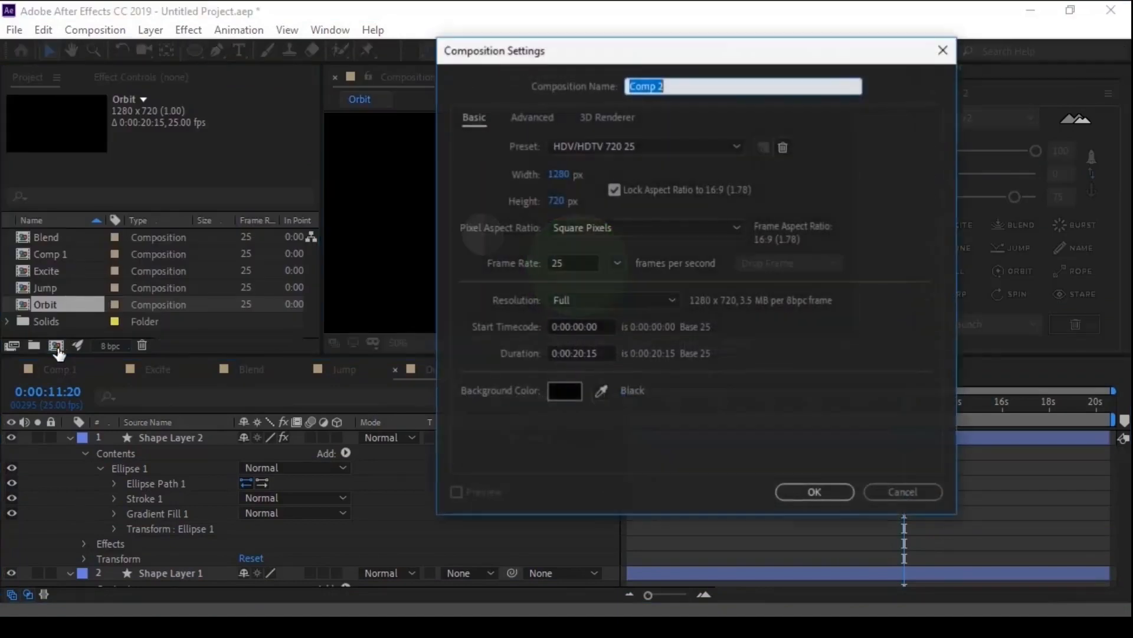
key(Return)
key(comma)
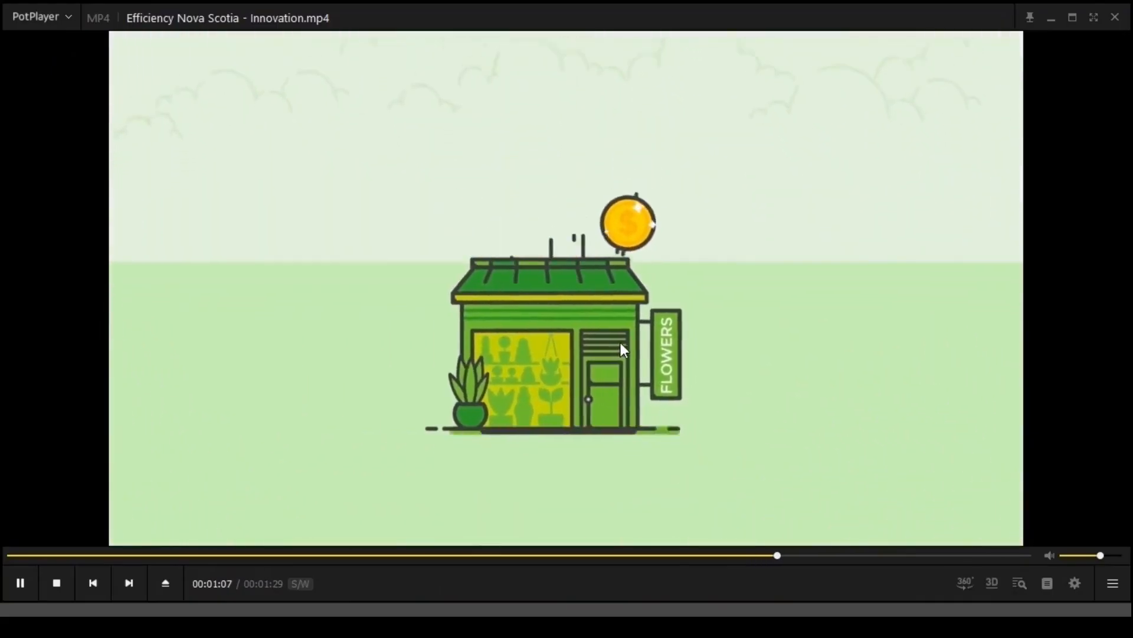
- Switch to PotPlayer and examine the Efficiency Nova Scotia video's line graph of connected circles around 00:01:08
key(space)
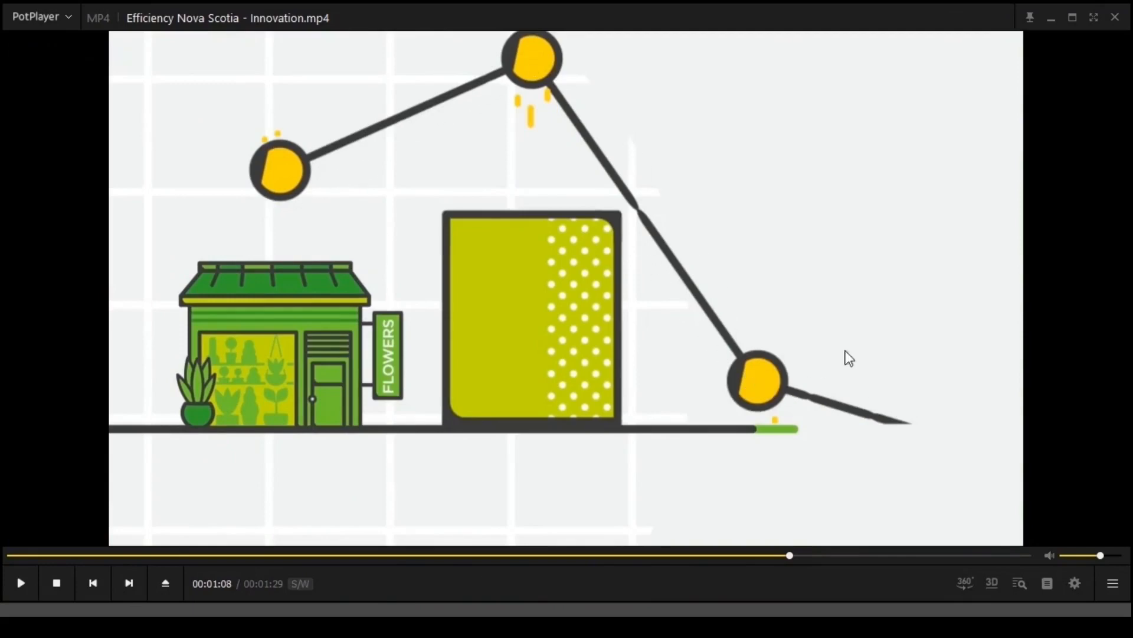
key(space)
key(space)
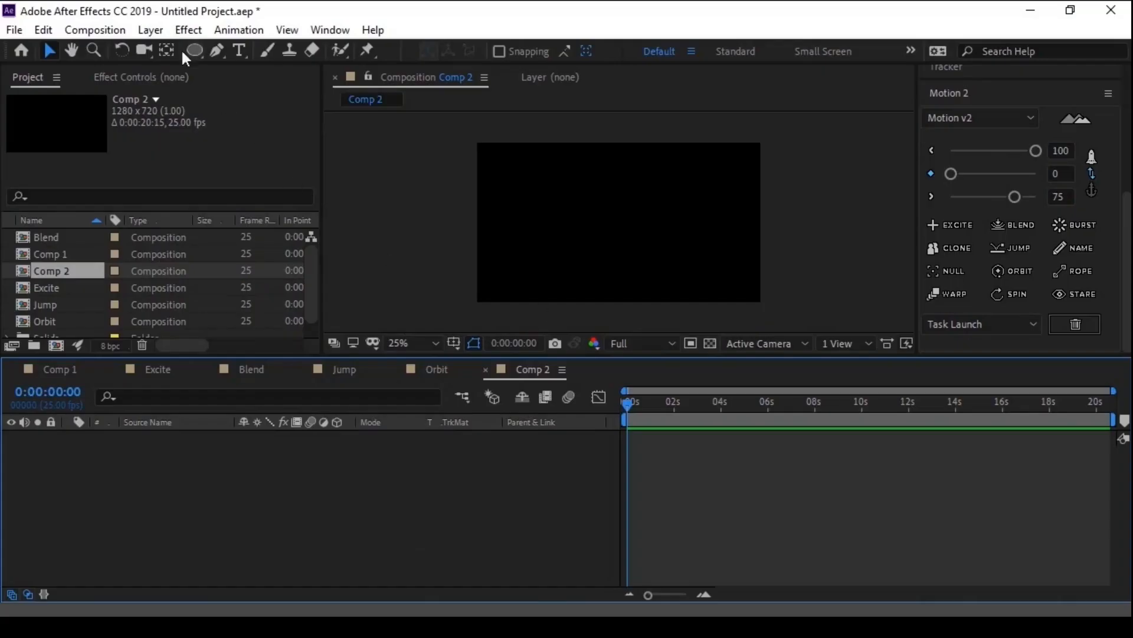
- Draw a small circle in the upper-left part of Comp 2 and centre its anchor point
click(195, 50)
drag(538, 178, 554, 188)
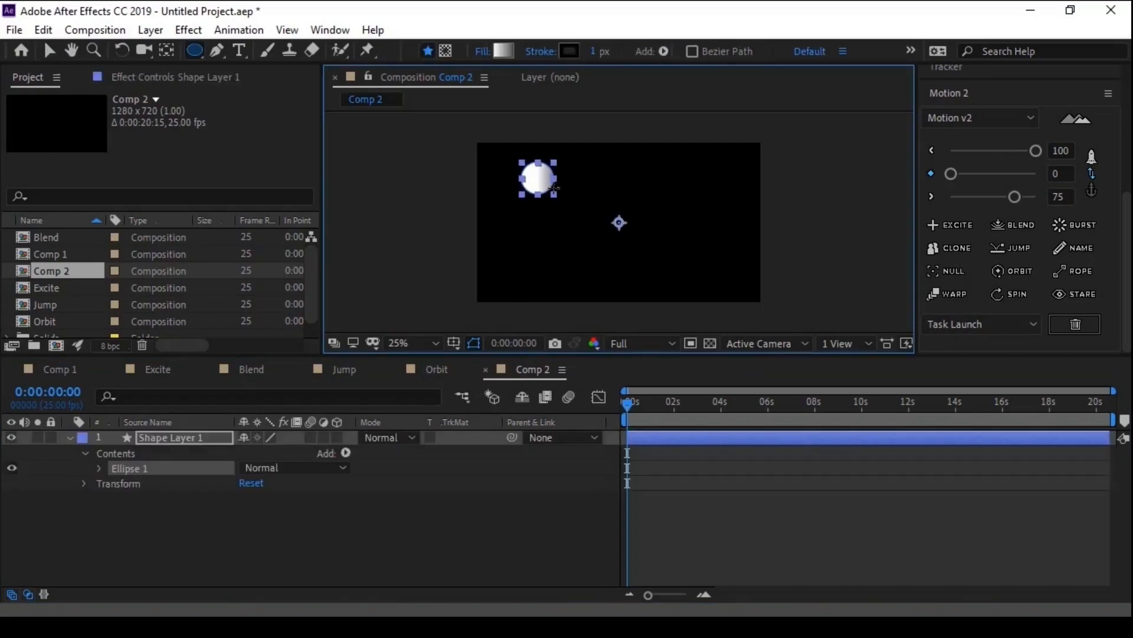
key(ctrl+alt+Home)
- Set the circle's fill type to solid colour and its colour to green
click(511, 56)
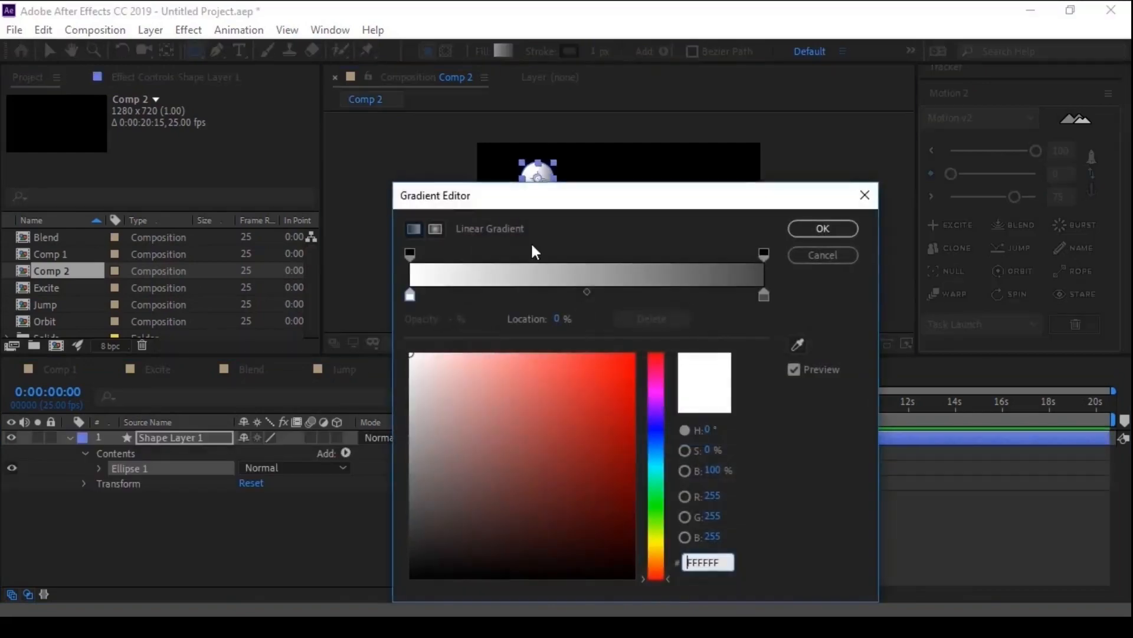
click(821, 255)
click(483, 52)
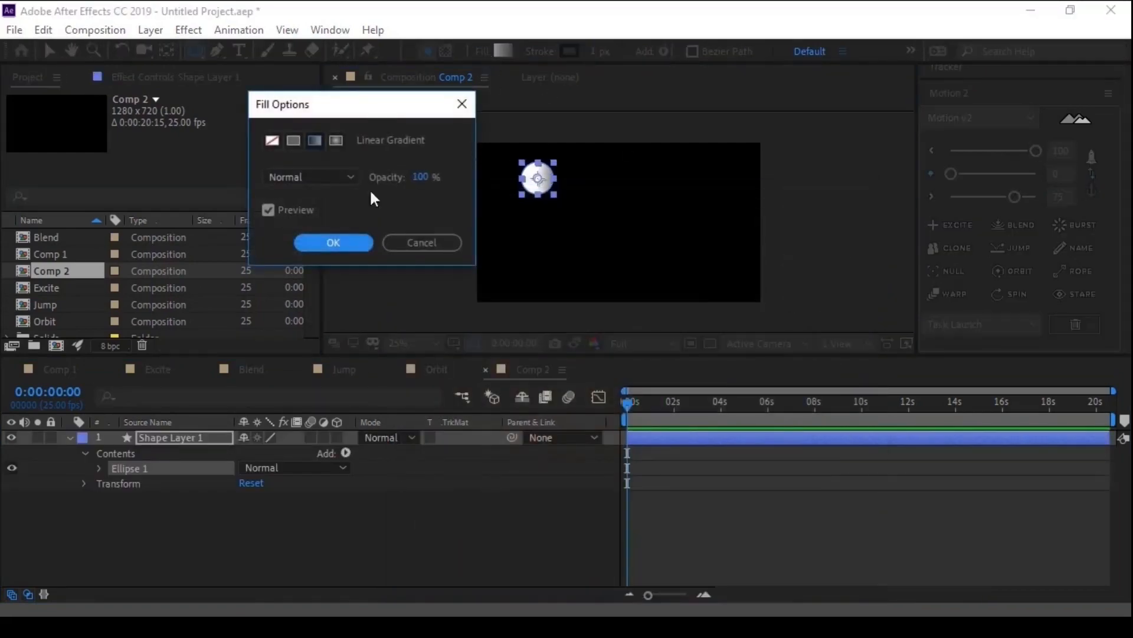
click(294, 140)
click(333, 242)
click(504, 52)
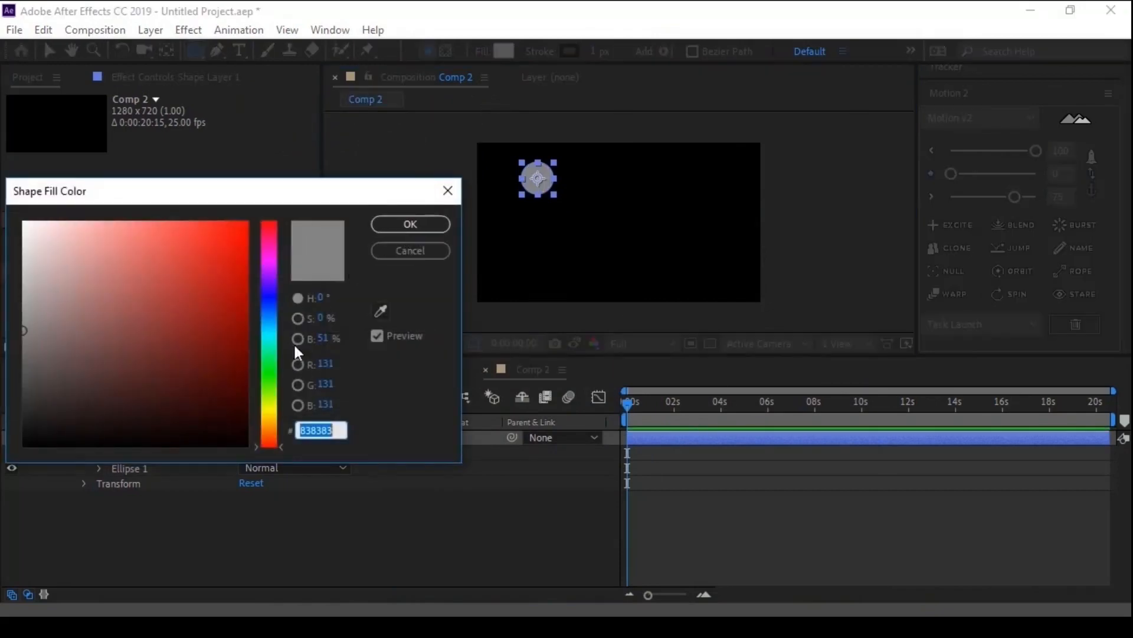
click(269, 352)
click(193, 306)
click(410, 224)
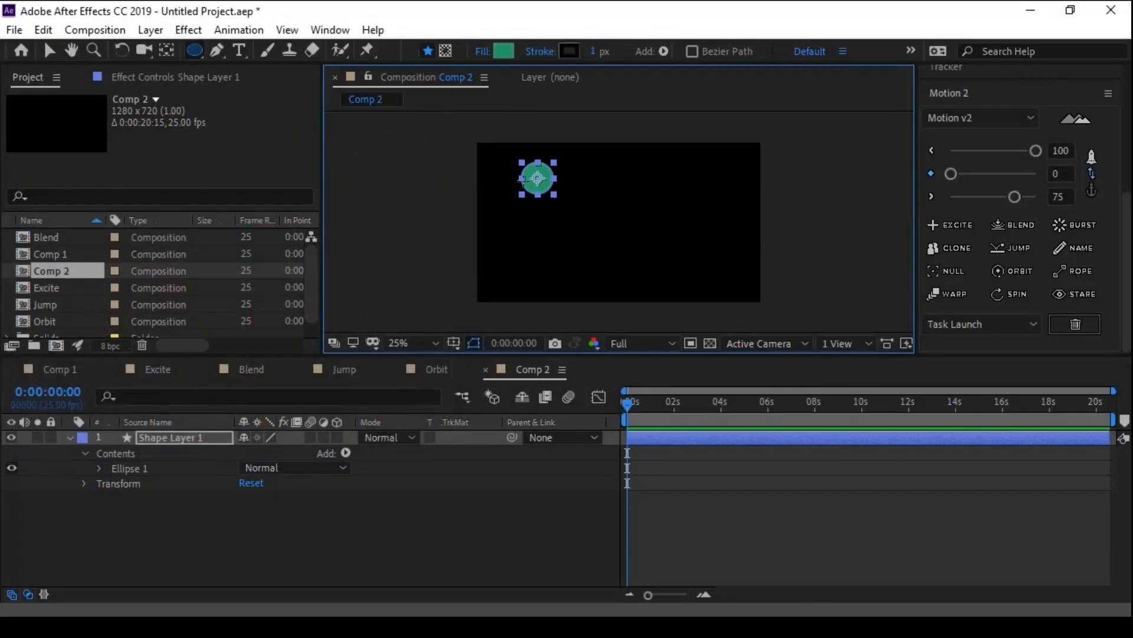
- Duplicate Shape Layer 1 four times and spread the five circles in a zigzag across the frame
key(v)
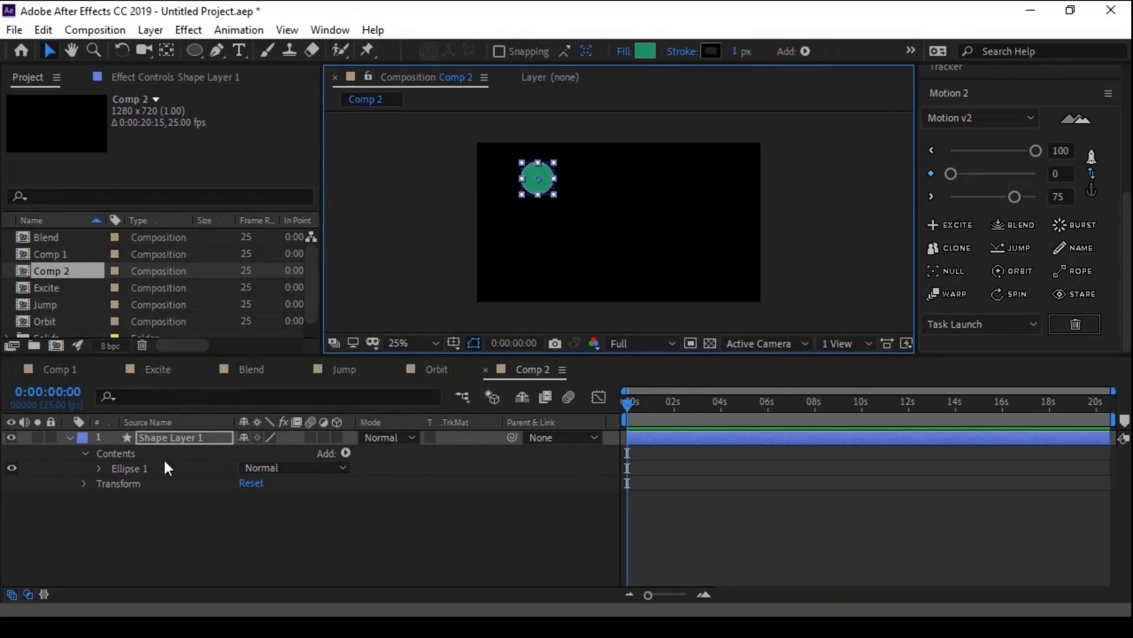
click(173, 434)
drag(547, 175, 720, 254)
key(ctrl+d)
key(ctrl+d)
key(ctrl+d)
key(ctrl+d)
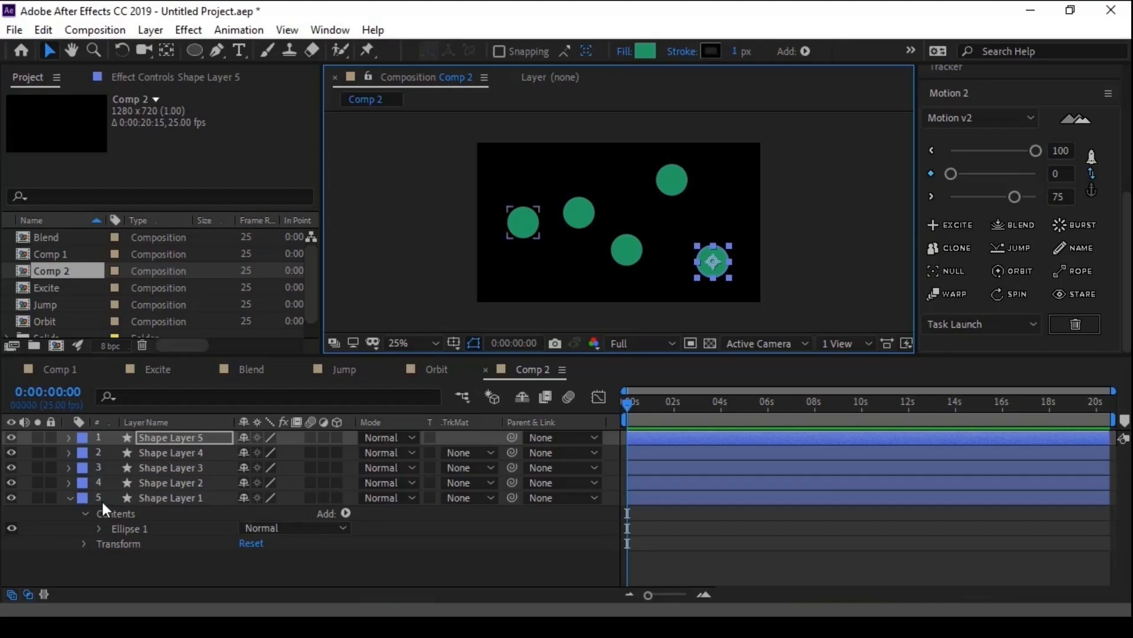
click(68, 497)
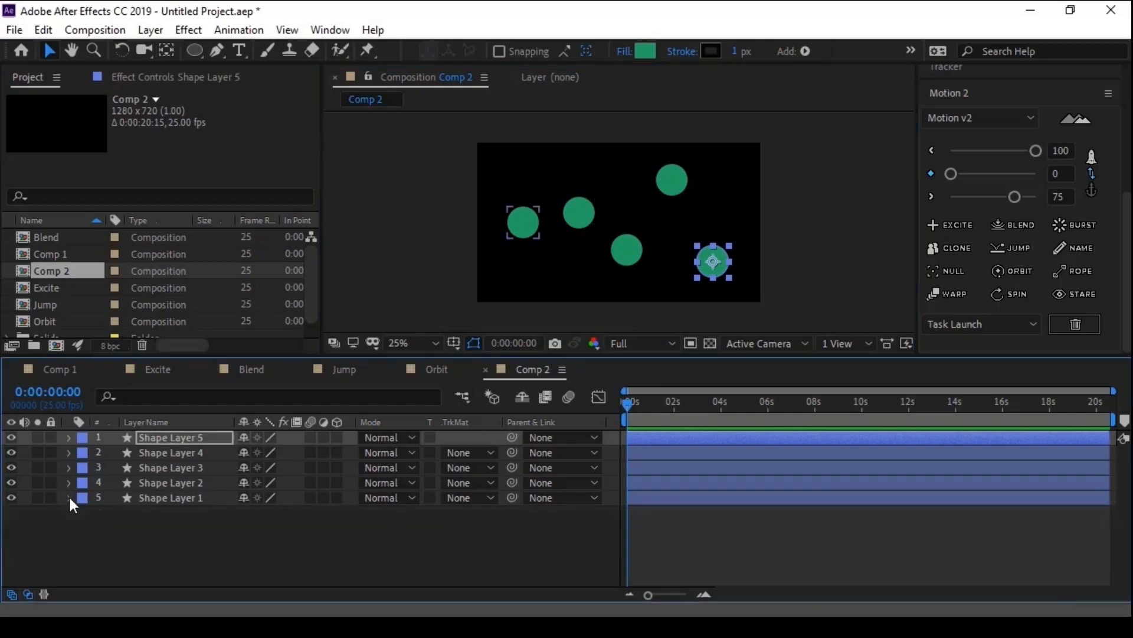
- Connect Shape Layer 5 and Shape Layer 4 with a Motion 2 Rope, then check the rope by hiding and reshowing it
shift+click(175, 450)
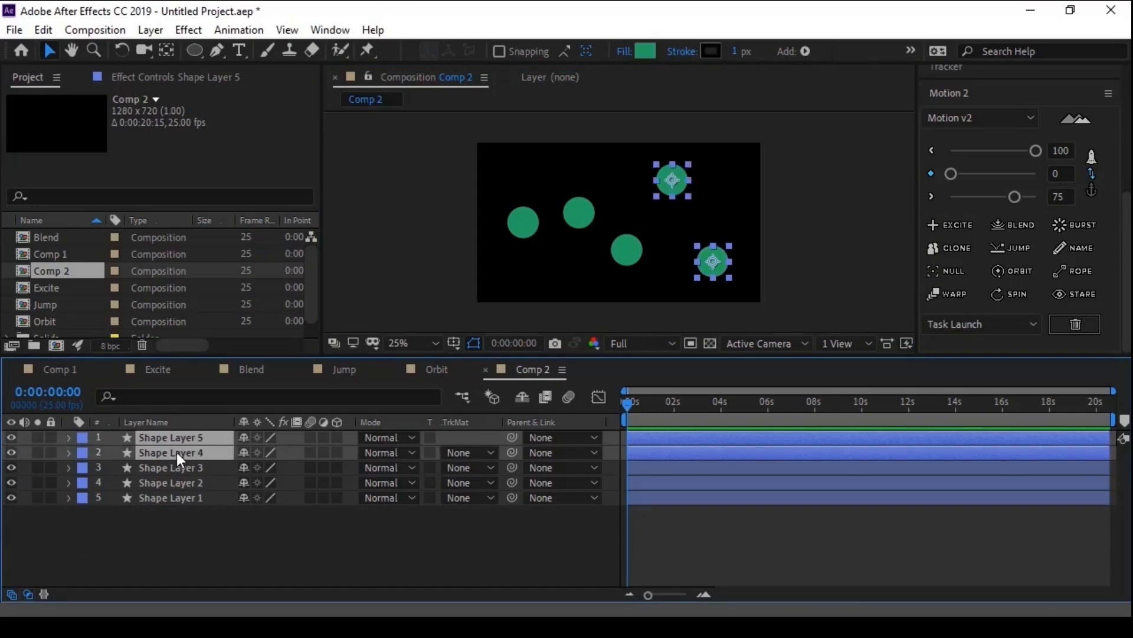
click(1074, 270)
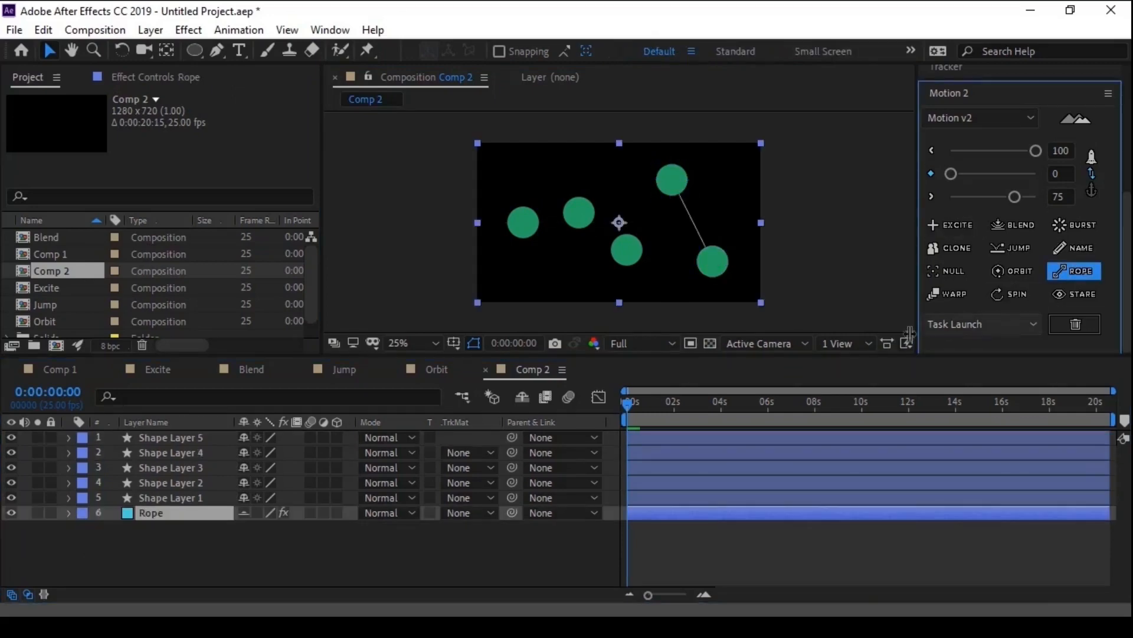
scroll(718, 271, up, 2)
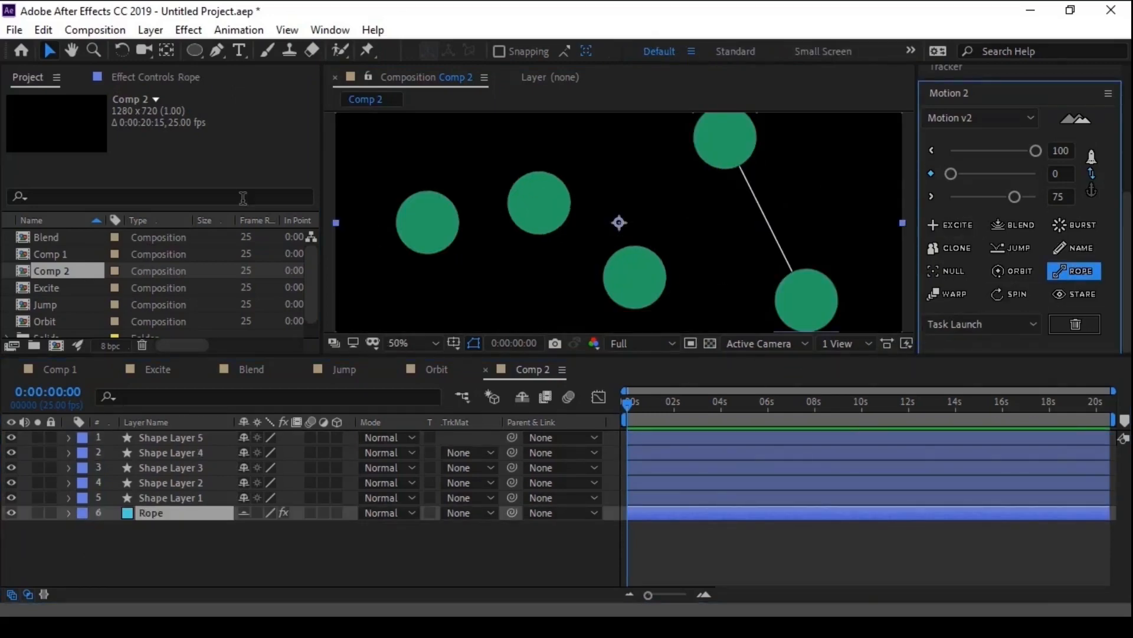
click(153, 79)
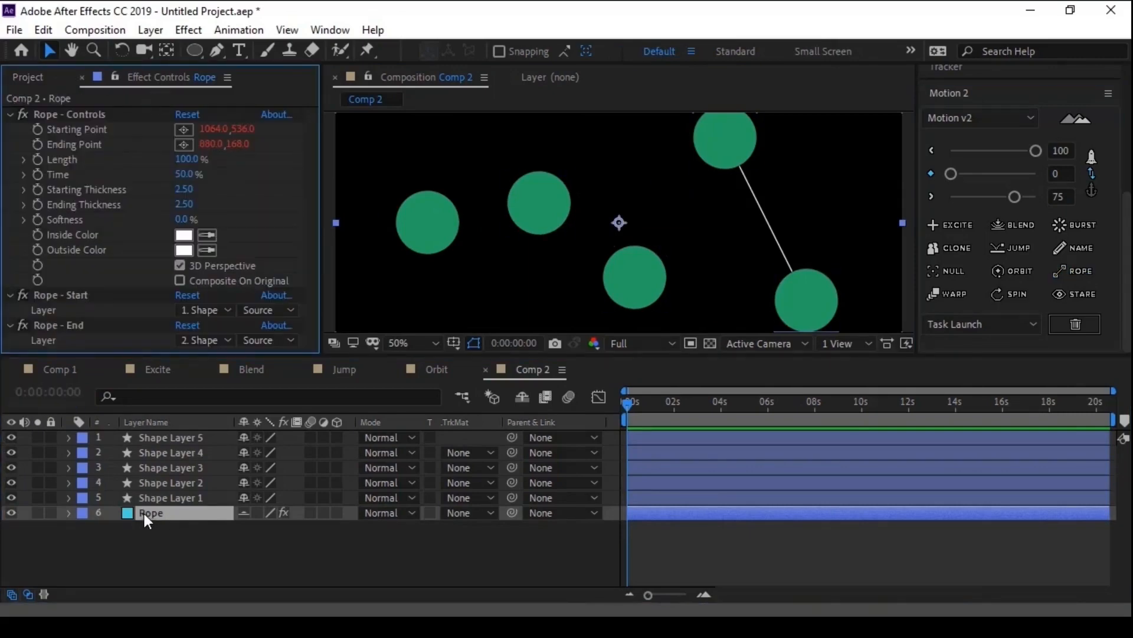
click(11, 512)
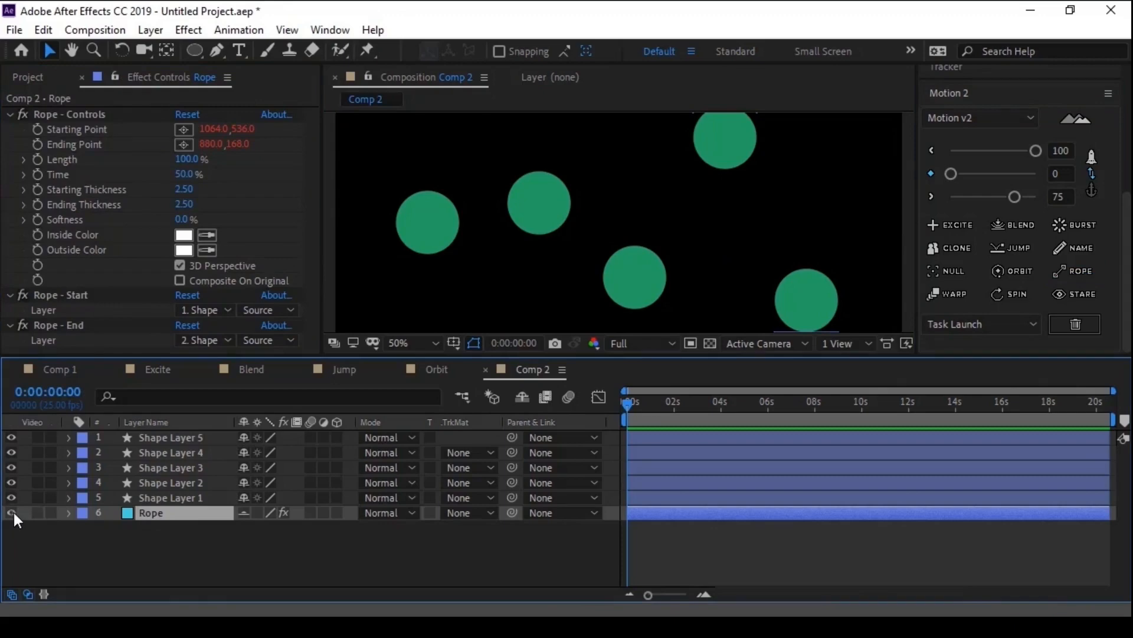
click(11, 513)
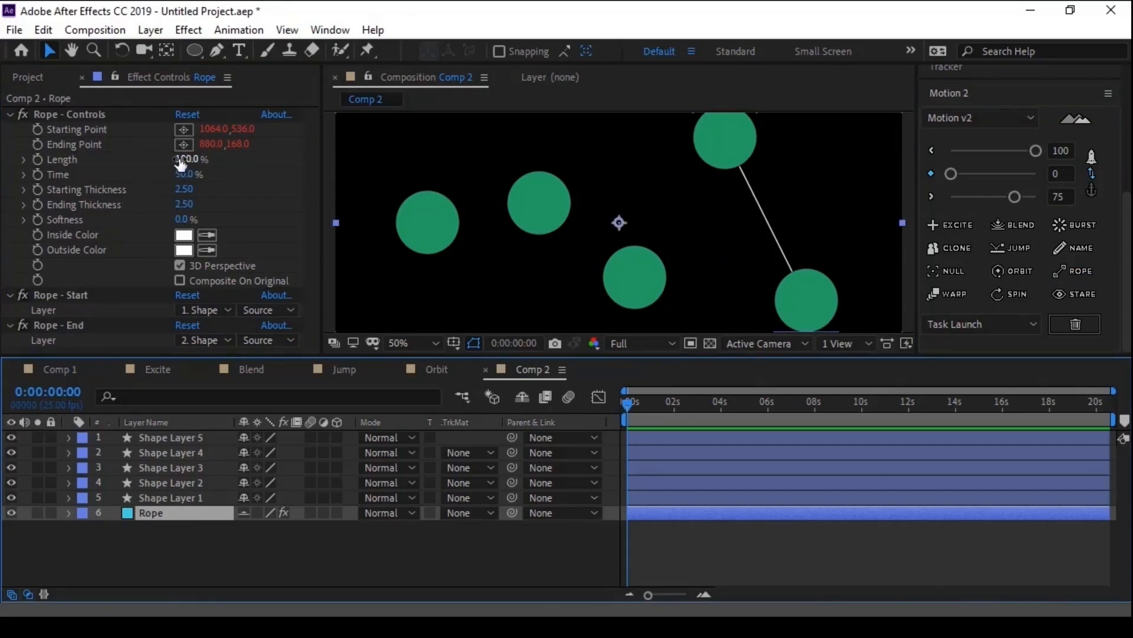
- Set the rope's Starting Thickness to 42.80 and Ending Thickness to 10.50
drag(182, 196, 470, 123)
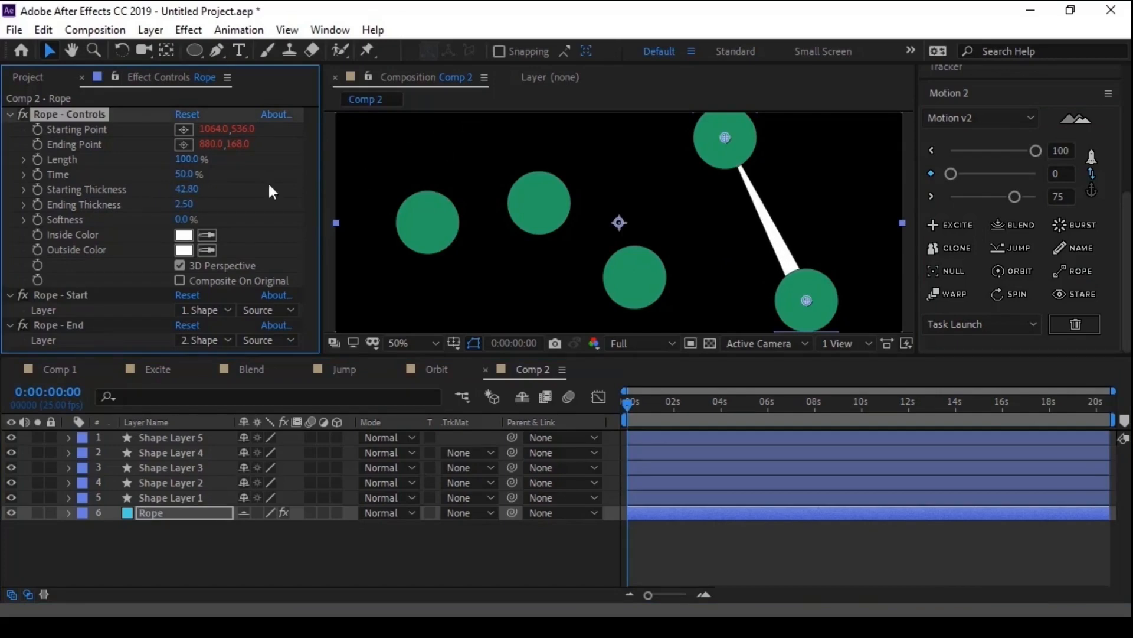
drag(183, 203, 232, 189)
scroll(495, 242, down, 2)
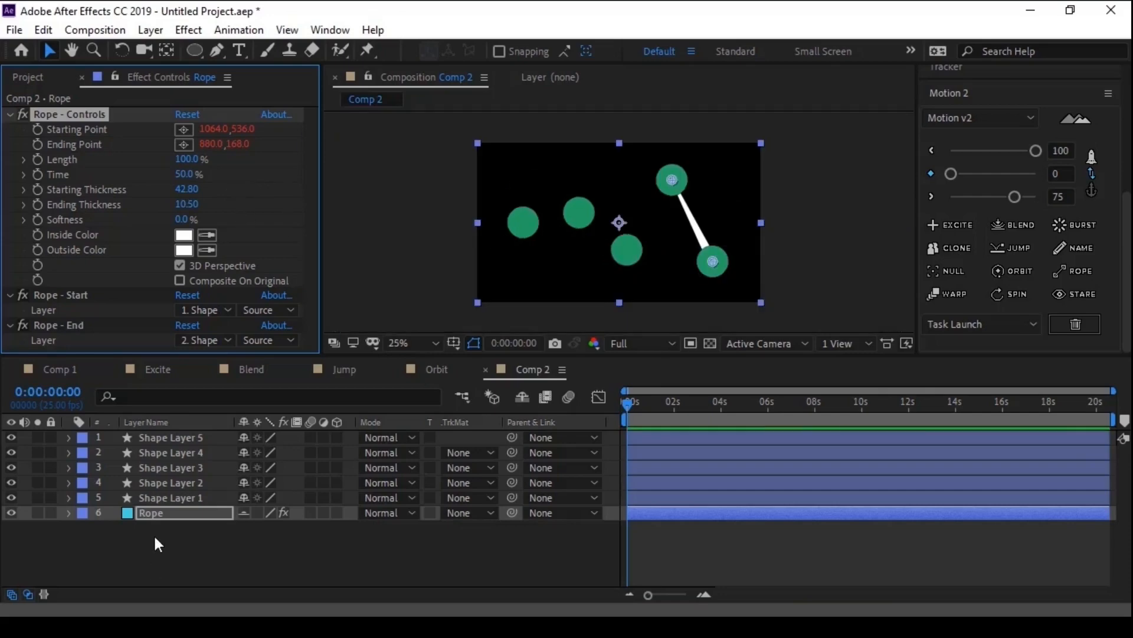
- Try applying Rope to several shape layers selected together, starting from Shape Layer 1, and undo it
click(161, 482)
click(165, 465)
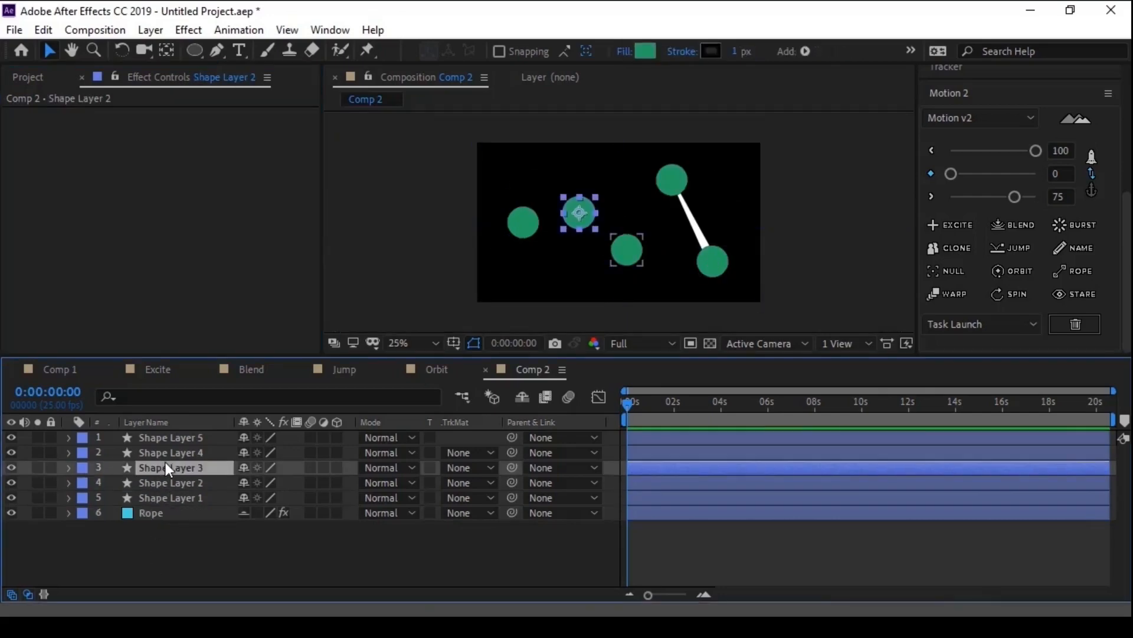
shift+click(169, 452)
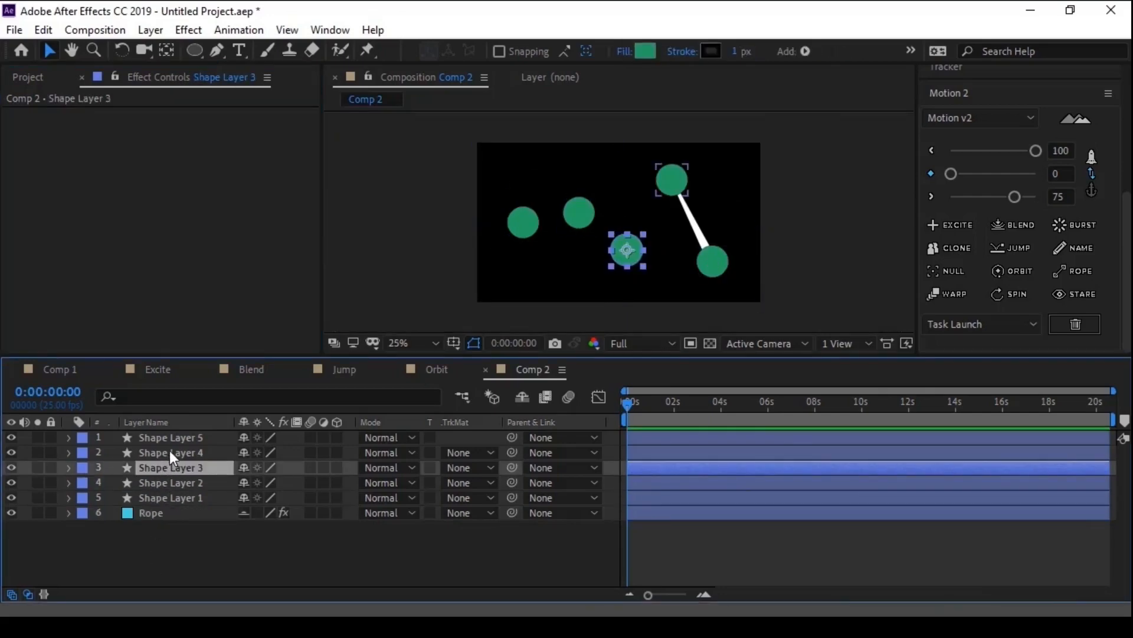
click(171, 481)
click(171, 496)
shift+click(172, 488)
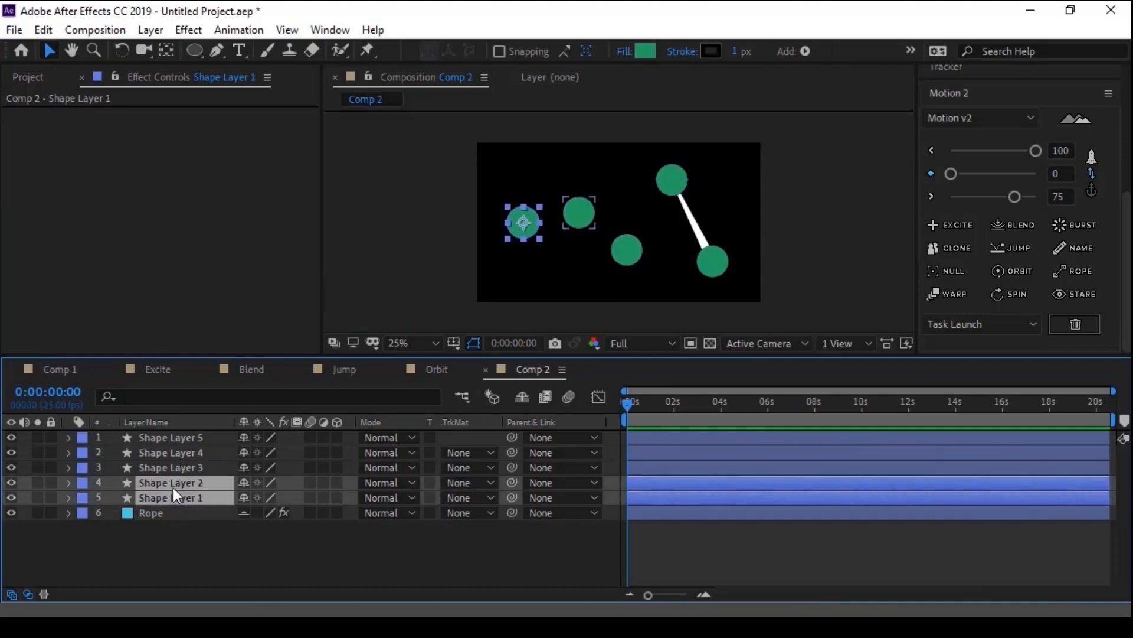
shift+click(176, 468)
click(1086, 272)
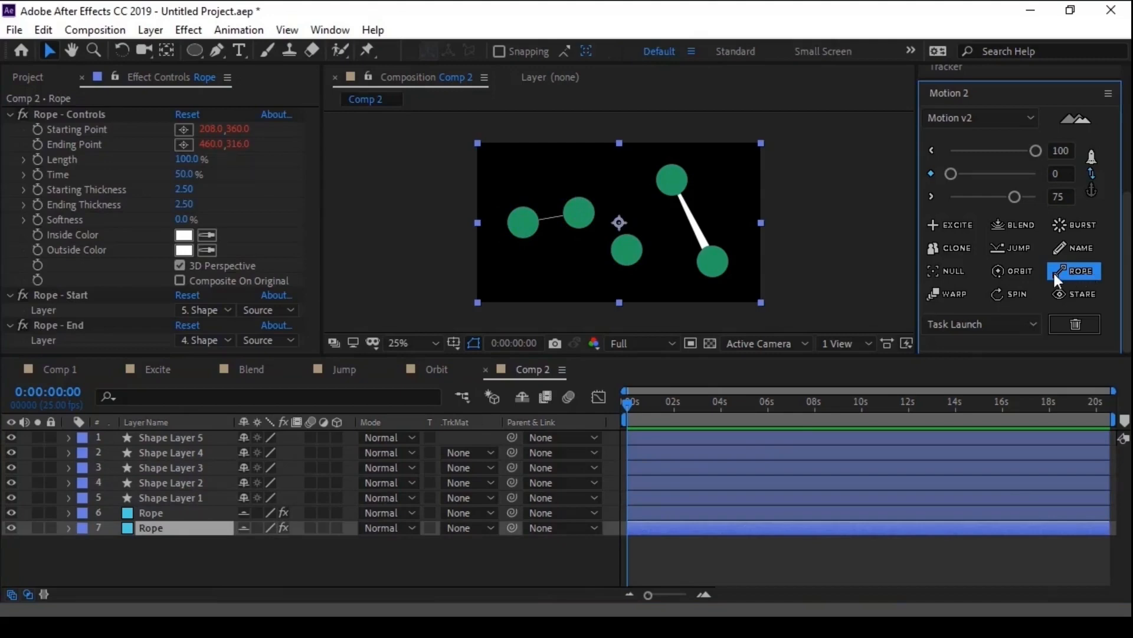
key(ctrl+z)
click(289, 551)
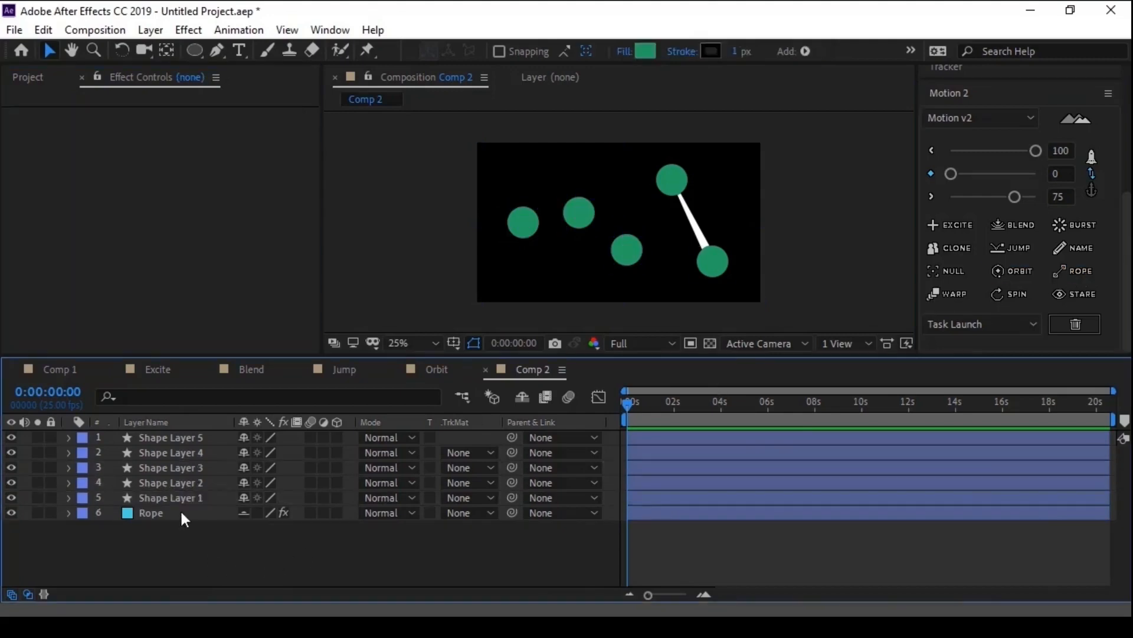
- Connect Shape Layer 4 to Shape Layer 3 with a Rope, using Starting Thickness 34.80 and Ending Thickness 8.40
click(668, 187)
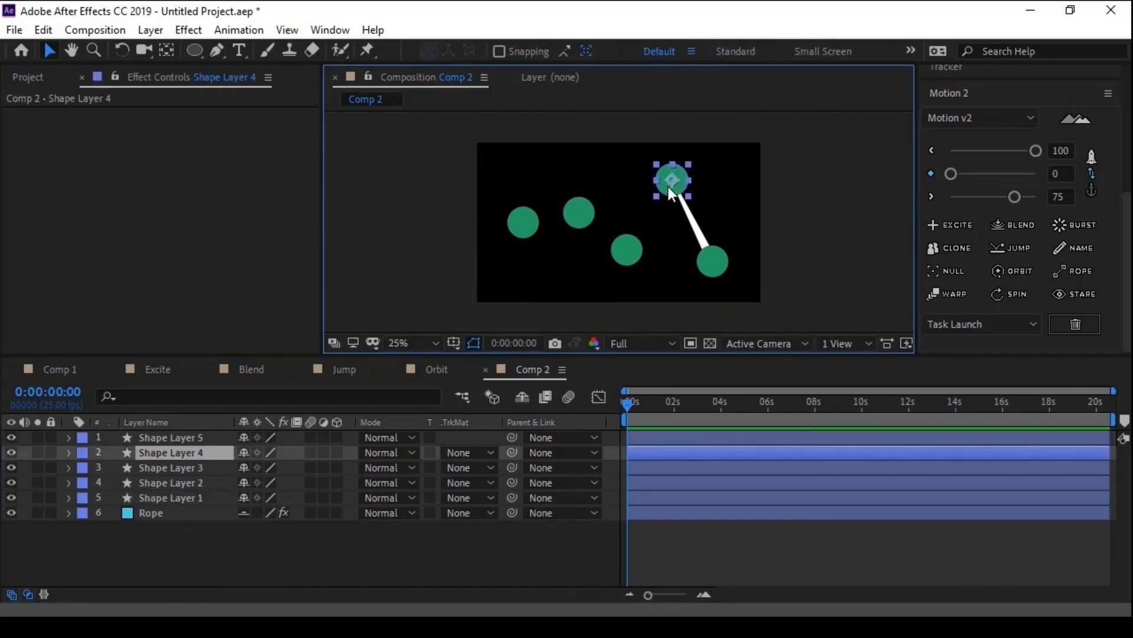
shift+click(635, 252)
click(1078, 272)
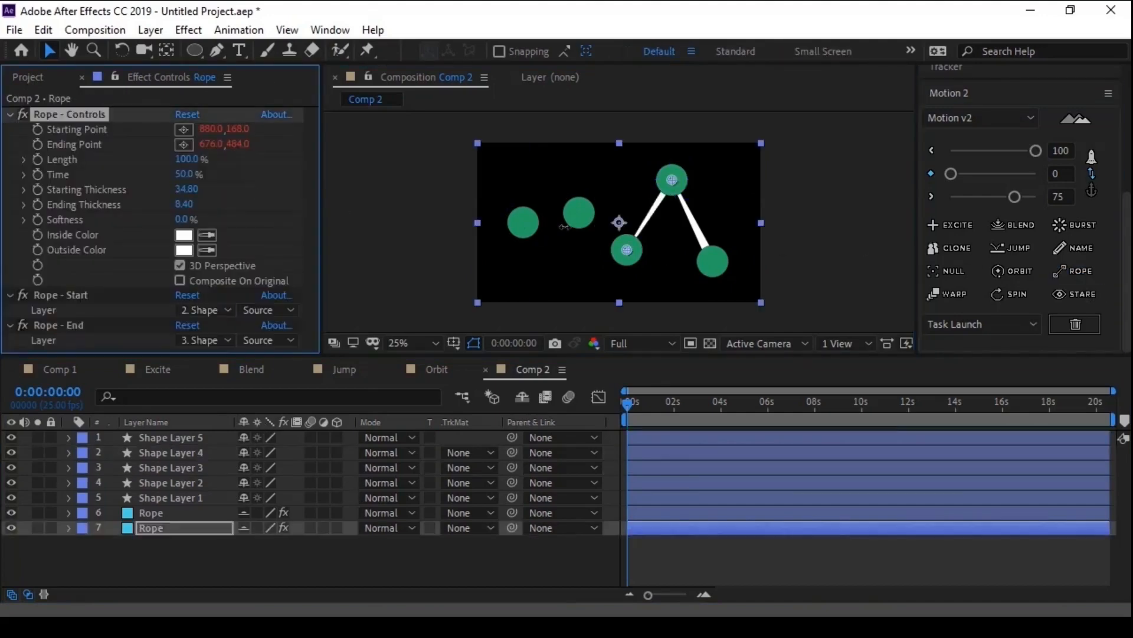
- Connect Shape Layer 2 to Shape Layer 3 with a Rope, using Starting Thickness 20.50 and Ending Thickness 47.00
click(579, 213)
shift+click(626, 250)
click(1077, 272)
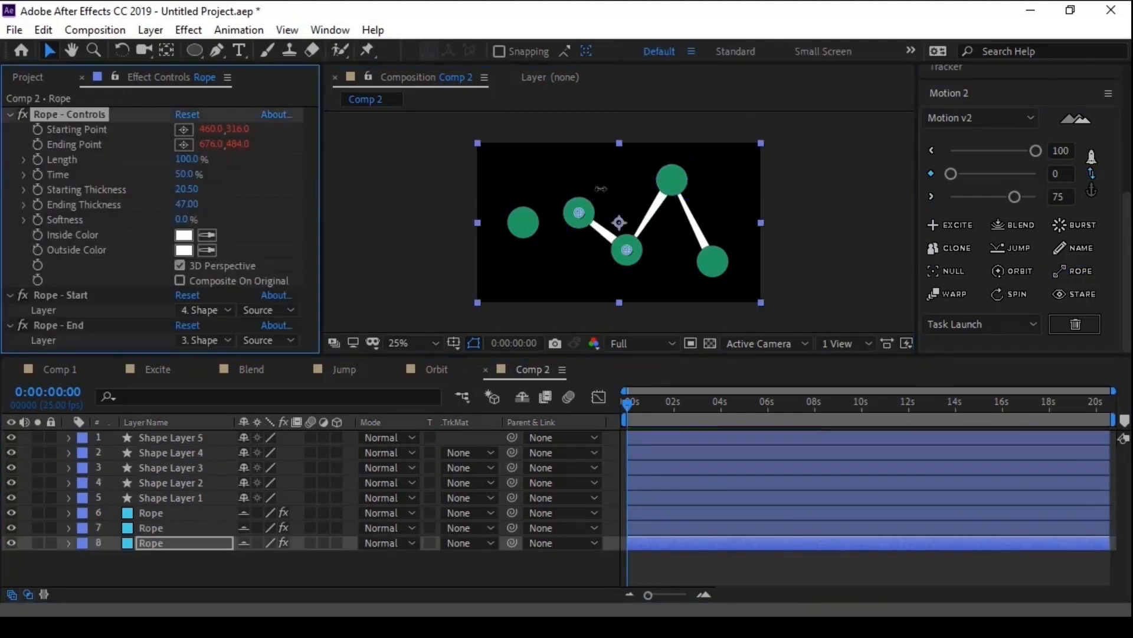
- Connect Shape Layer 1 to Shape Layer 2 with a Rope, using Starting Thickness 89.80 and Ending Thickness 43.70
click(518, 221)
shift+click(579, 212)
click(1078, 271)
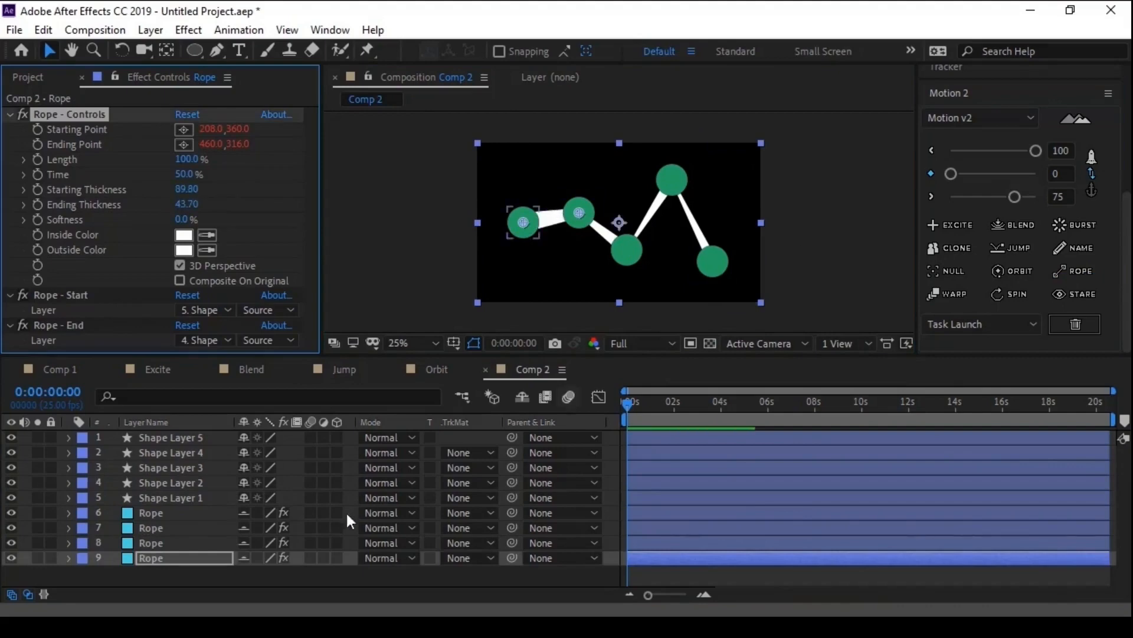
- Reveal the Position of all five shape layers and set Position keyframes on them at 0:00:01:15
click(156, 496)
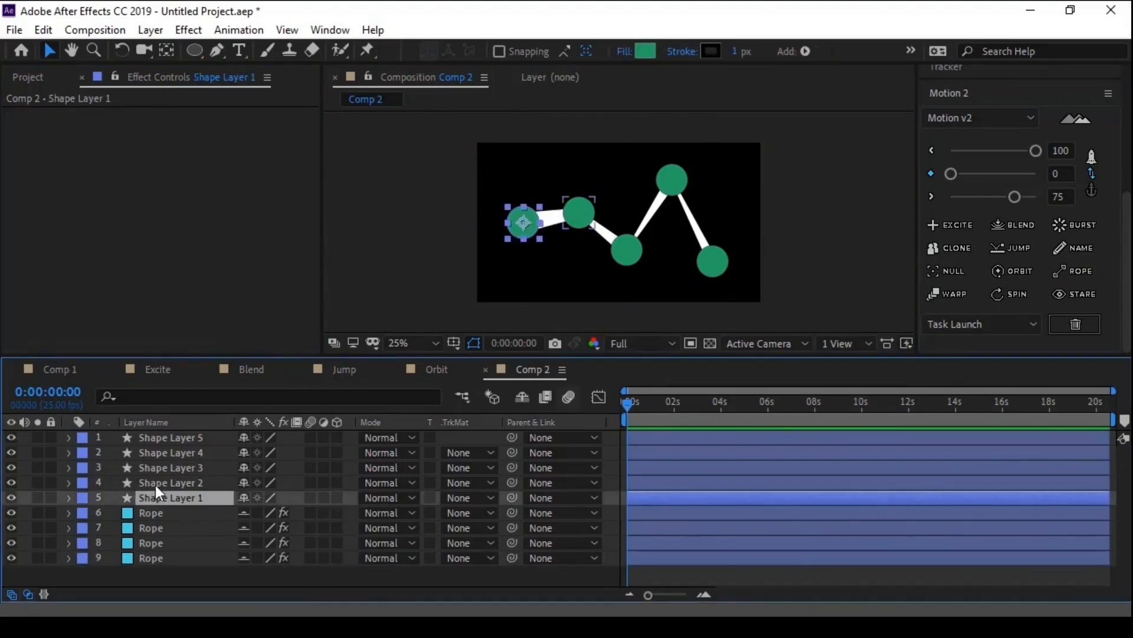
shift+click(167, 440)
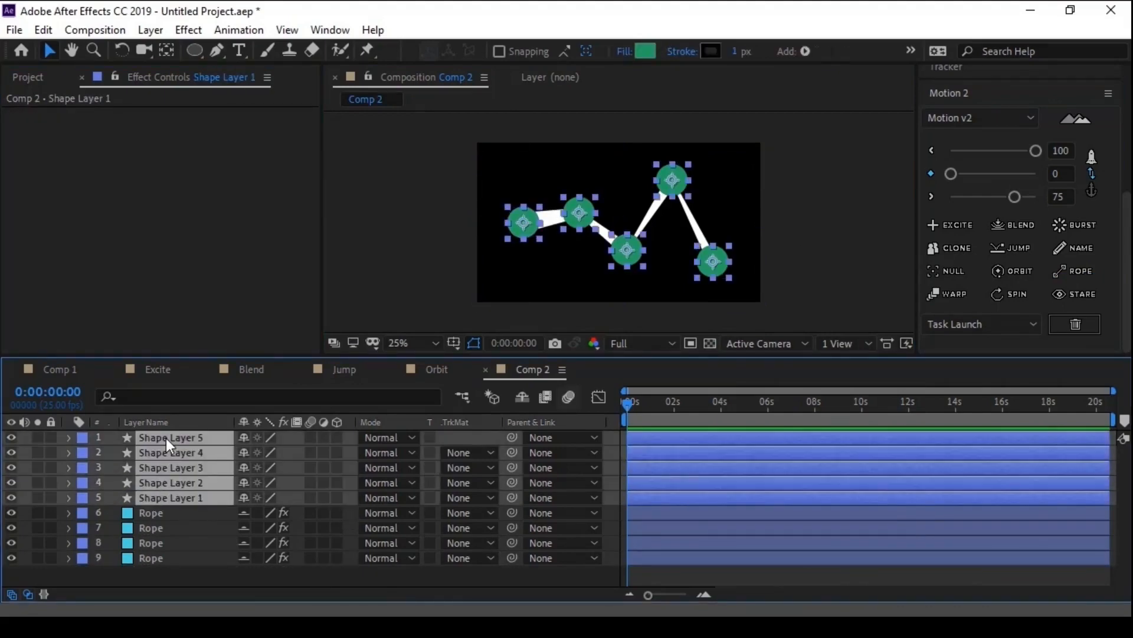
key(p)
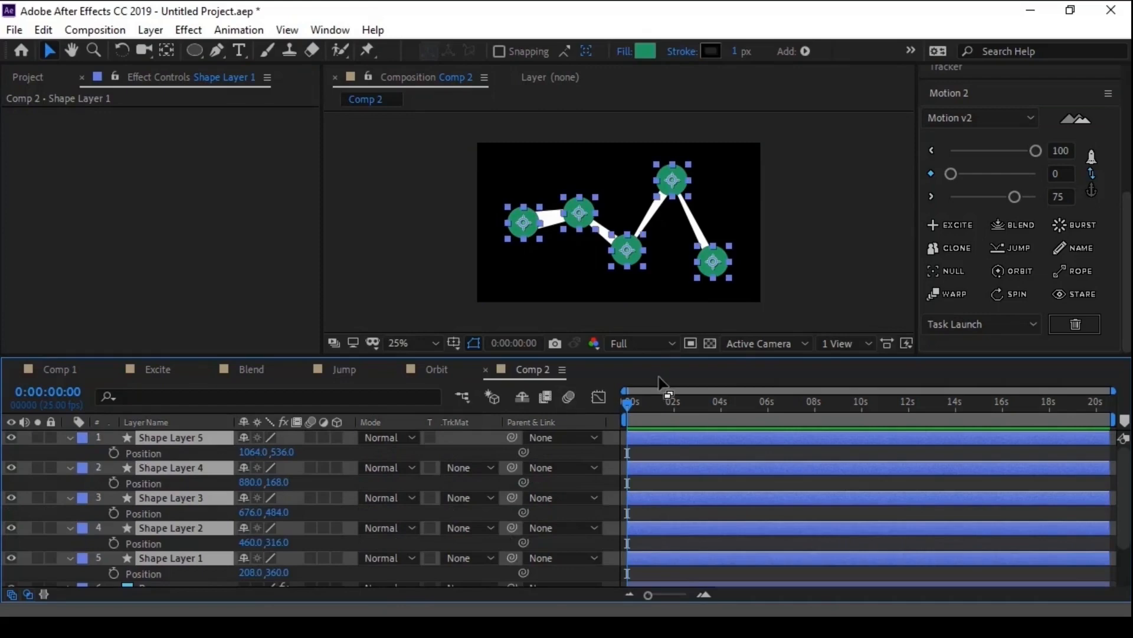
key(shift+Page_Down)
key(shift+Page_Down)
key(shift+Page_Down)
key(shift+Page_Down)
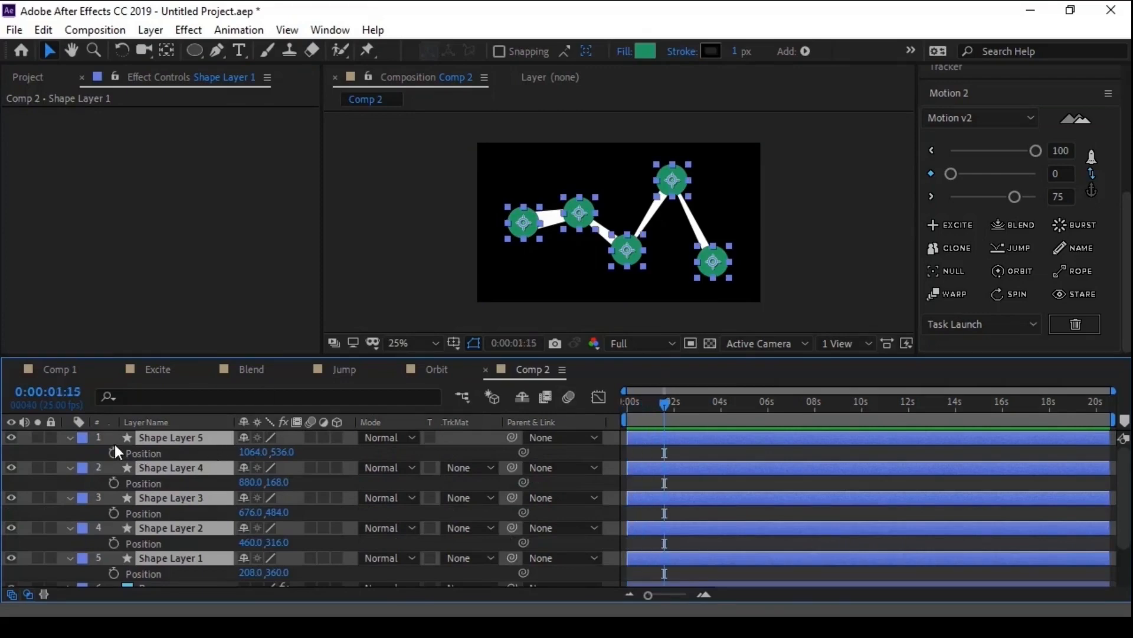
click(114, 452)
- At 0:00:00:10, move all five circles straight down below the frame, with Shape Layer 5's Position at 1064, 1222
key(shift+Page_Up)
key(shift+Page_Up)
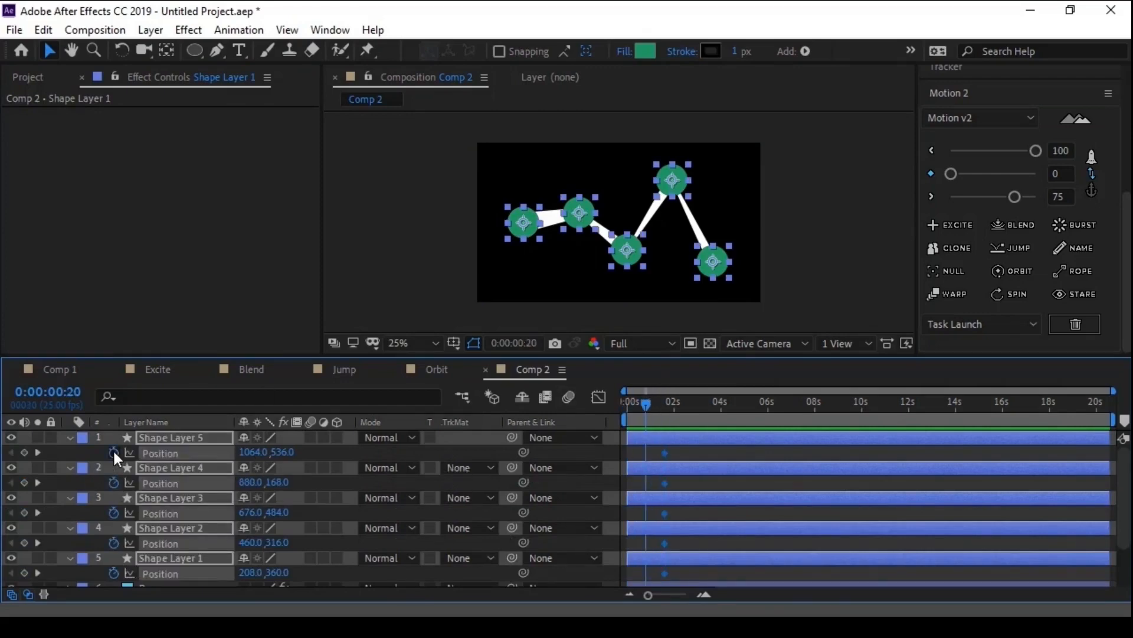
key(shift+Page_Up)
drag(286, 452, 960, 380)
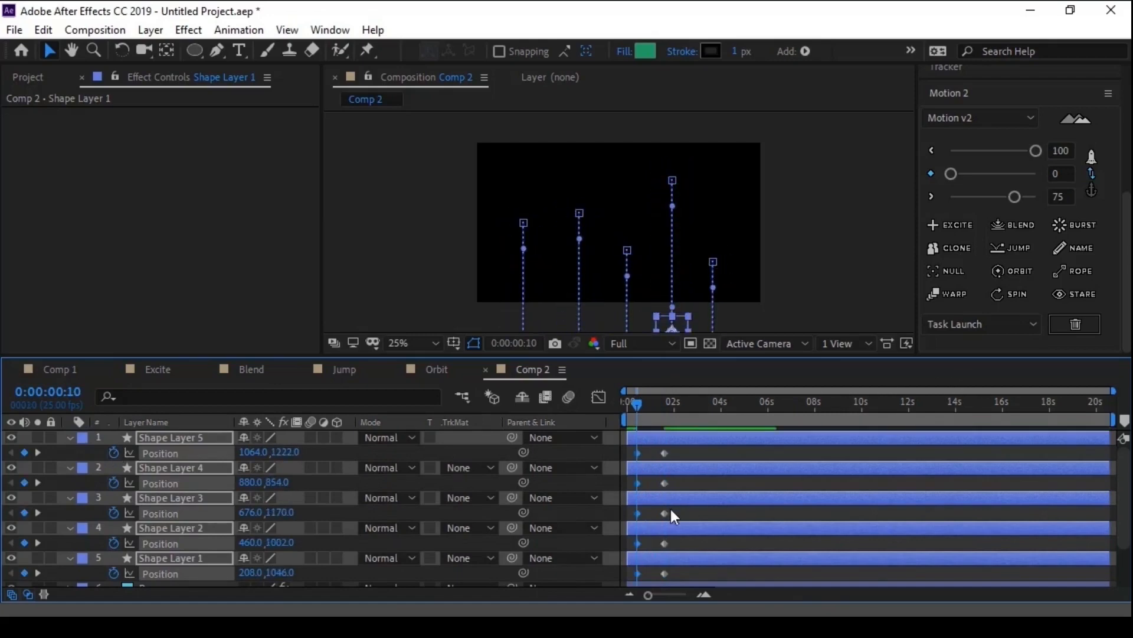
scroll(672, 513, down, 2)
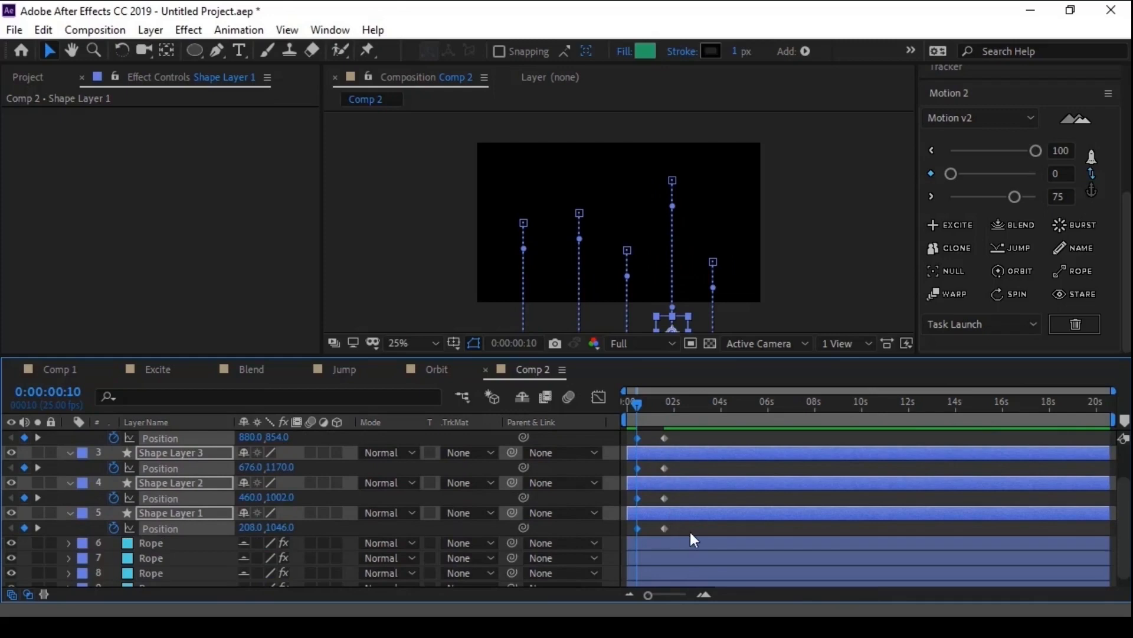
scroll(726, 528, up, 3)
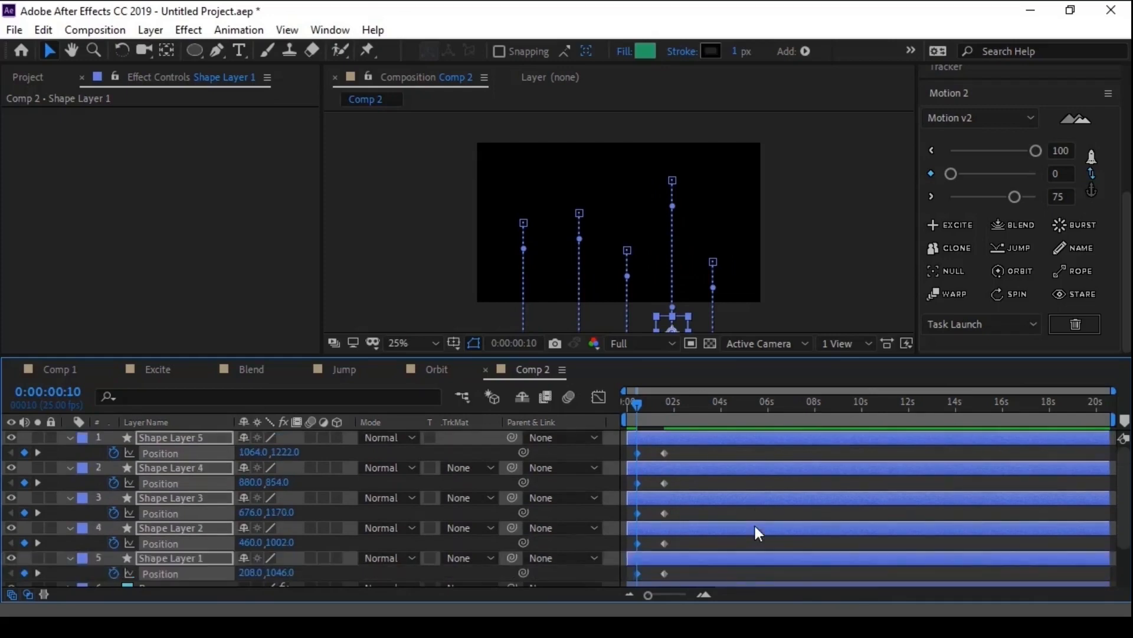
- Trim all five shape layers to start at 0:00:00:10 and end at 0:00:00:15
drag(638, 232, 602, 121)
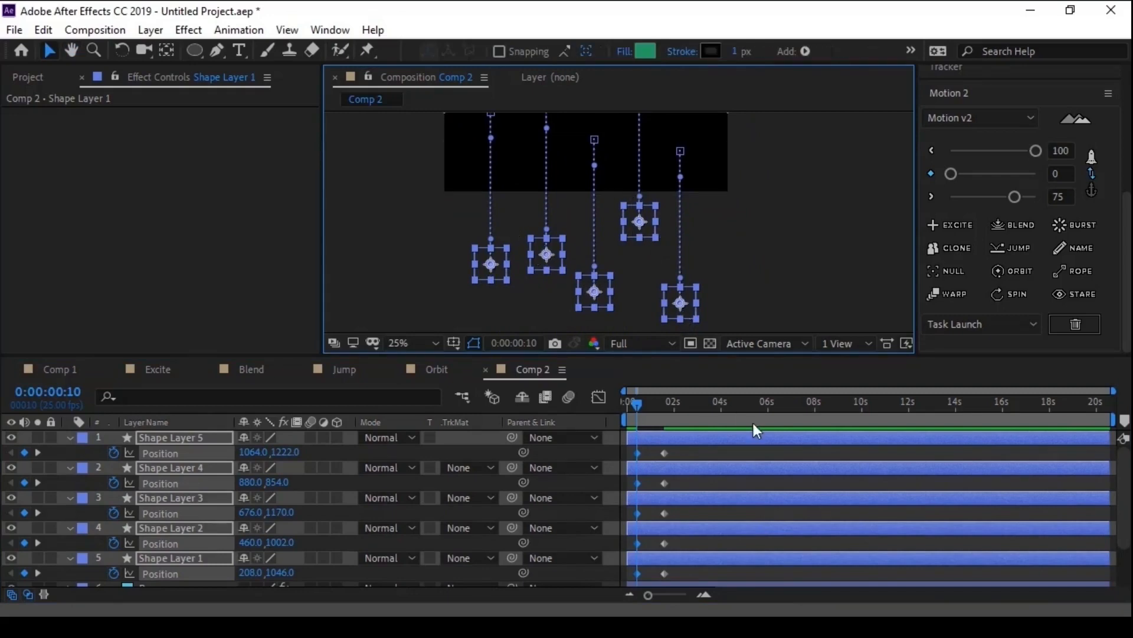
key(alt+bracketleft)
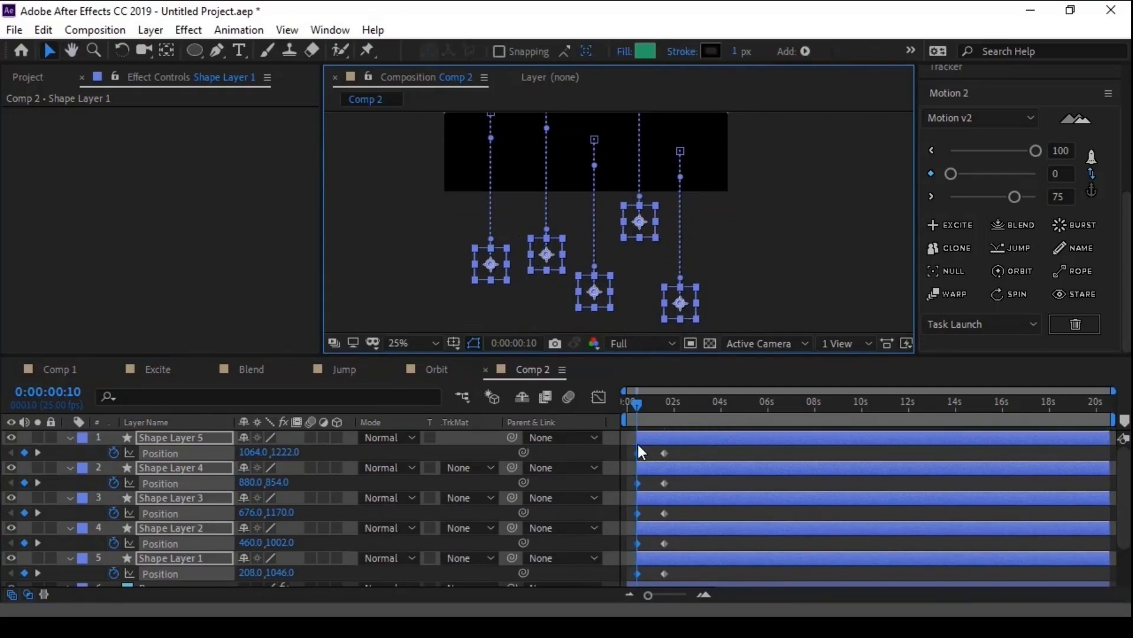
key(Page_Down)
key(Page_Down)
key(Page_Down)
key(Page_Down)
key(Page_Down)
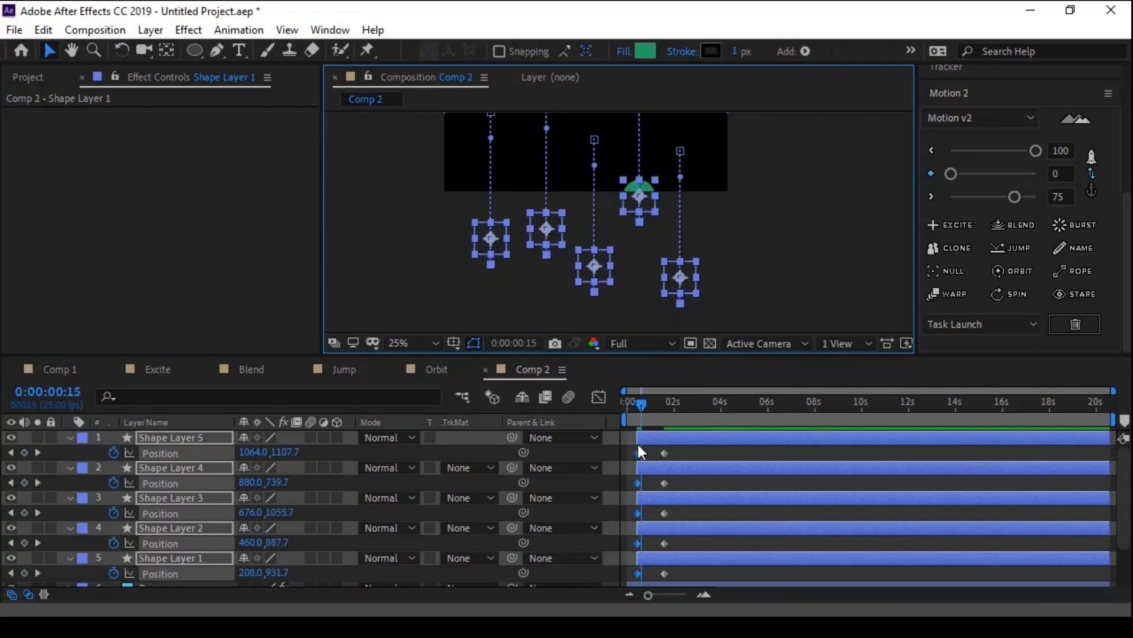
key(alt+bracketright)
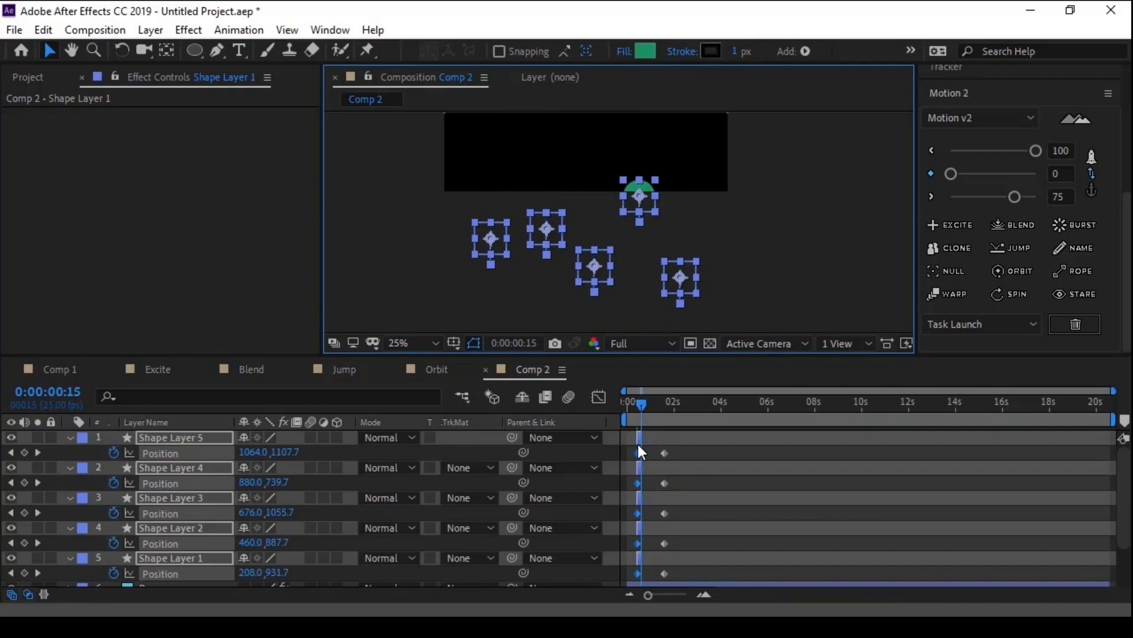
- Sequence the shape layers without overlap in order from Shape Layer 5 to Shape Layer 1, and extend their out points to the composition's end
click(717, 452)
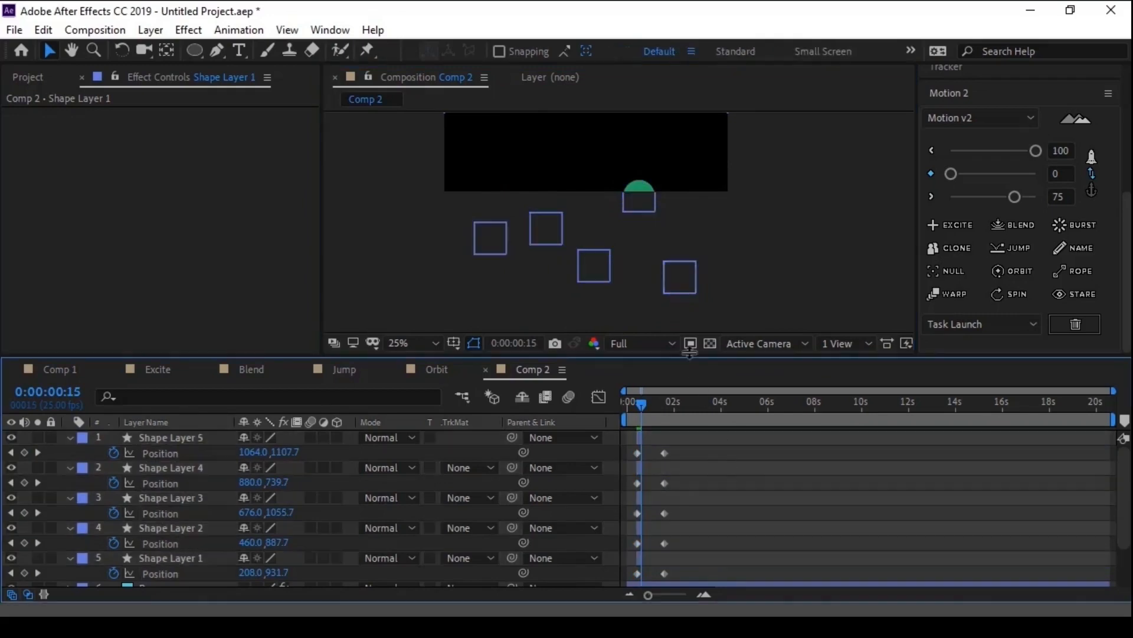
click(685, 278)
shift+click(639, 192)
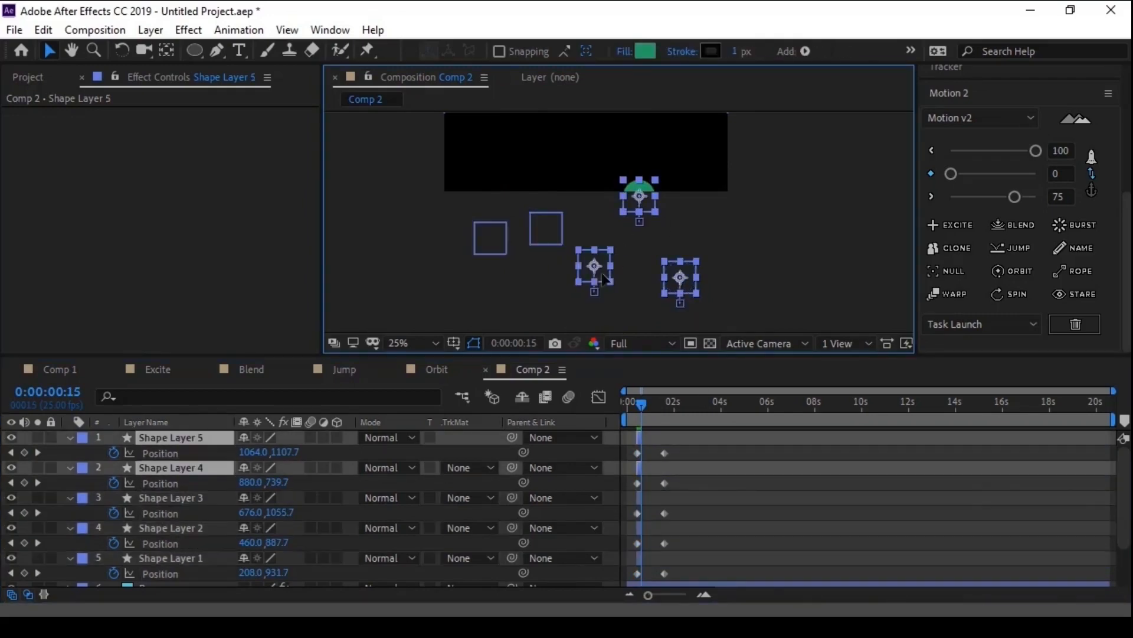
shift+click(546, 227)
shift+click(493, 236)
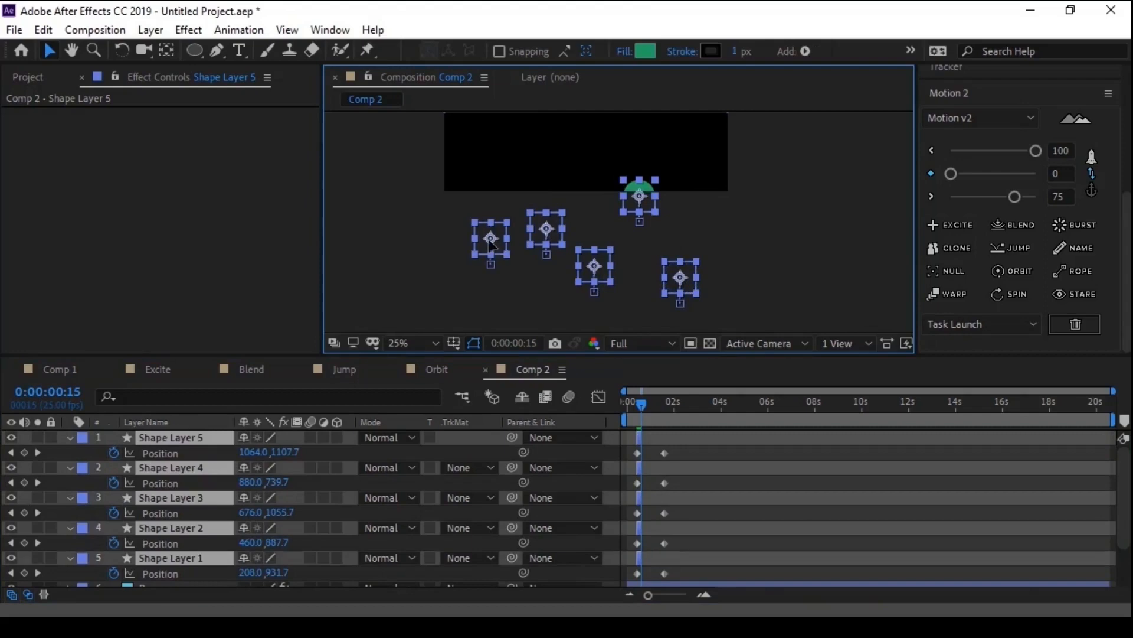
right_click(169, 498)
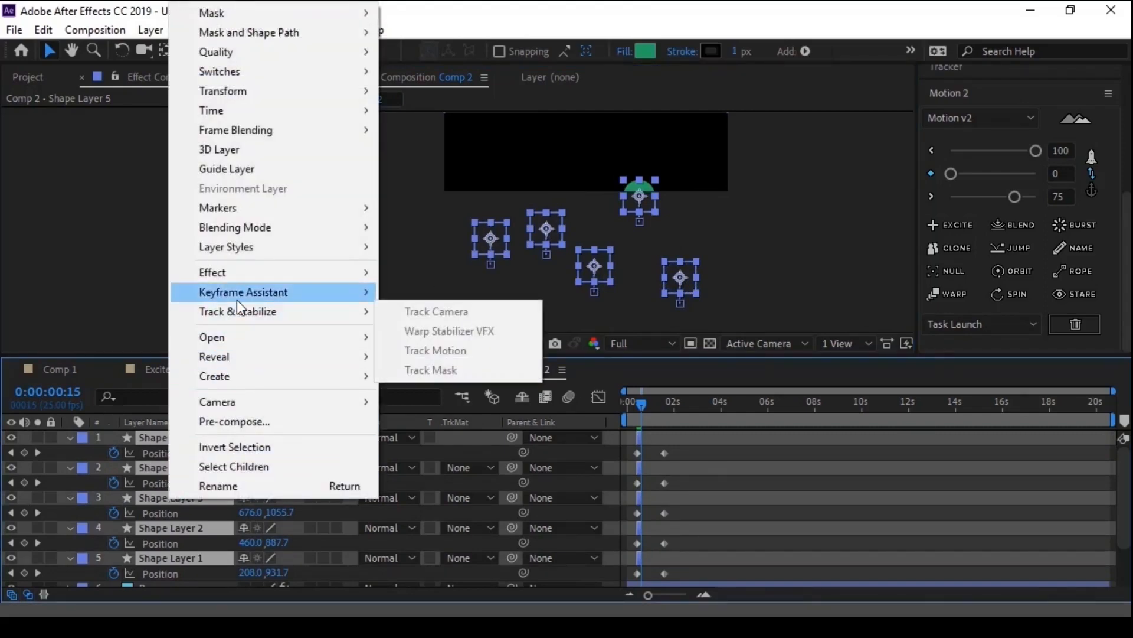
mouse_move(238, 298)
click(467, 448)
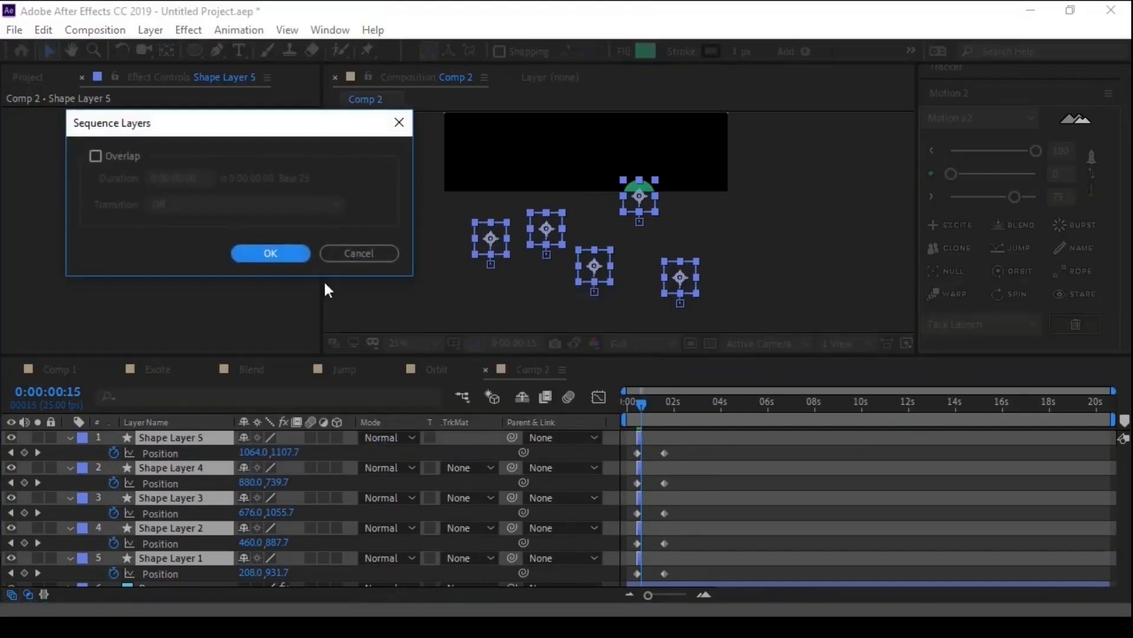
click(272, 253)
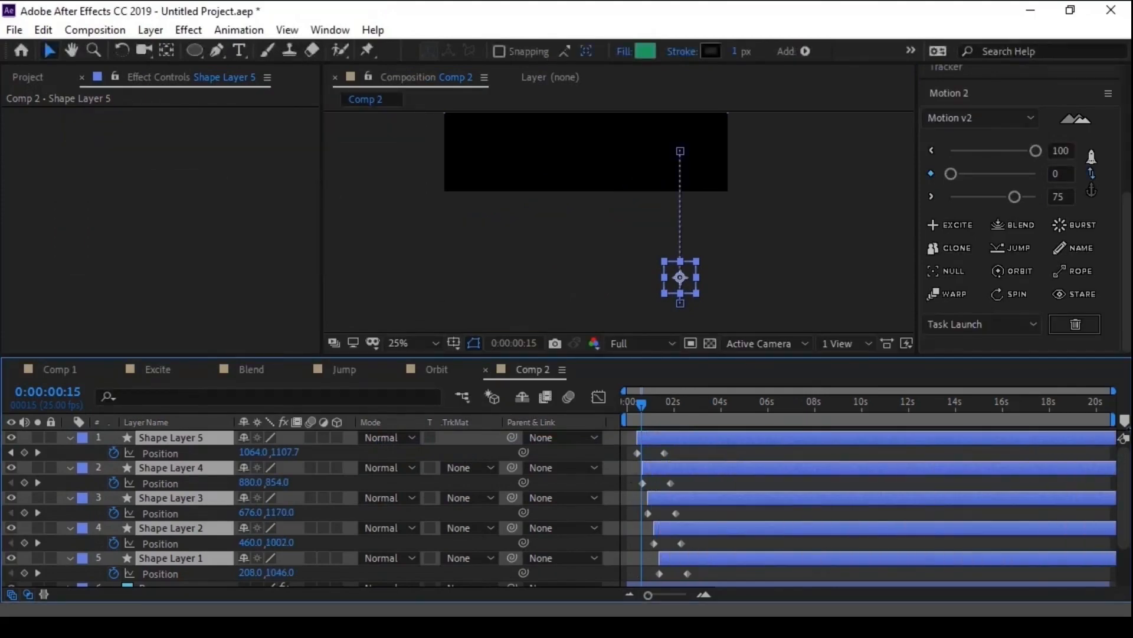
- Apply Excite to all Position keyframes of the five shape layers and fit the composition in the viewer
drag(700, 576, 617, 366)
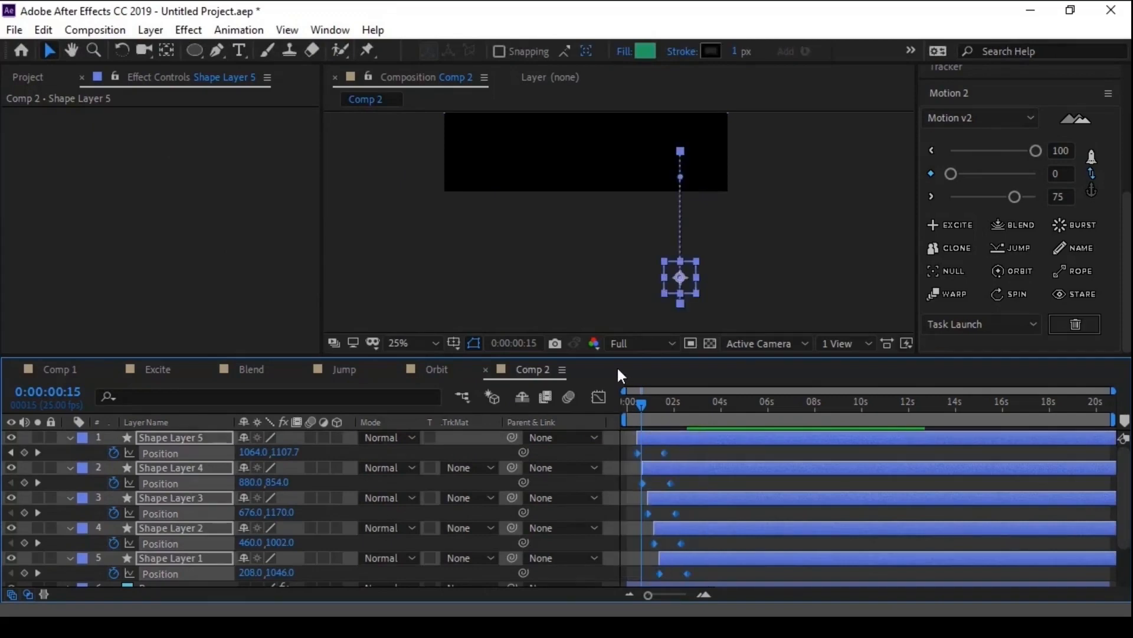
click(961, 225)
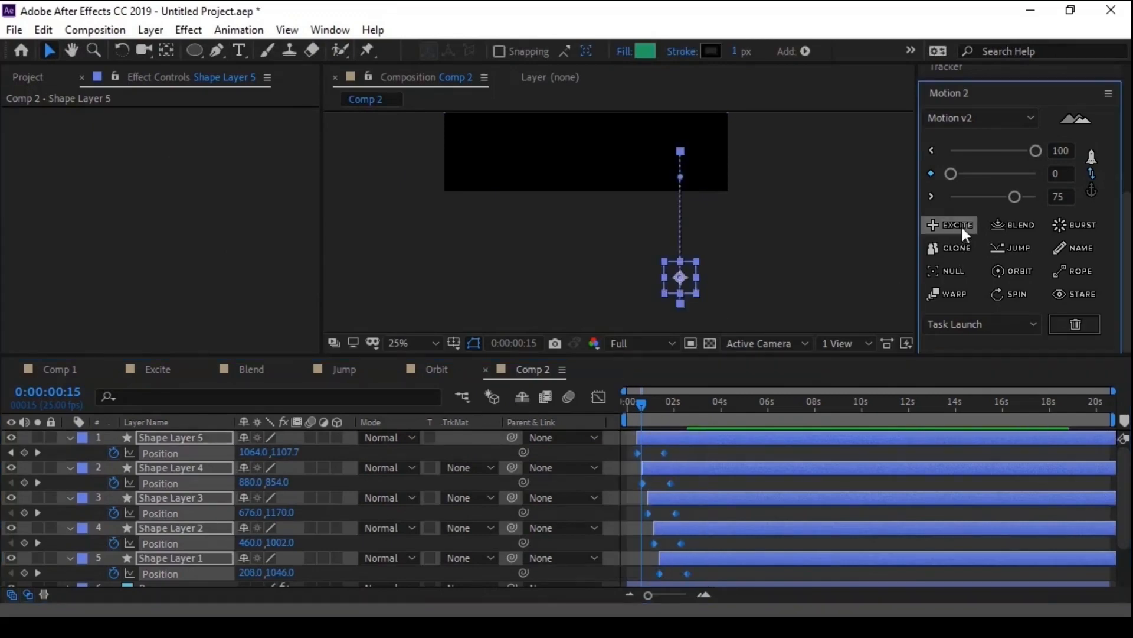
click(401, 342)
click(426, 36)
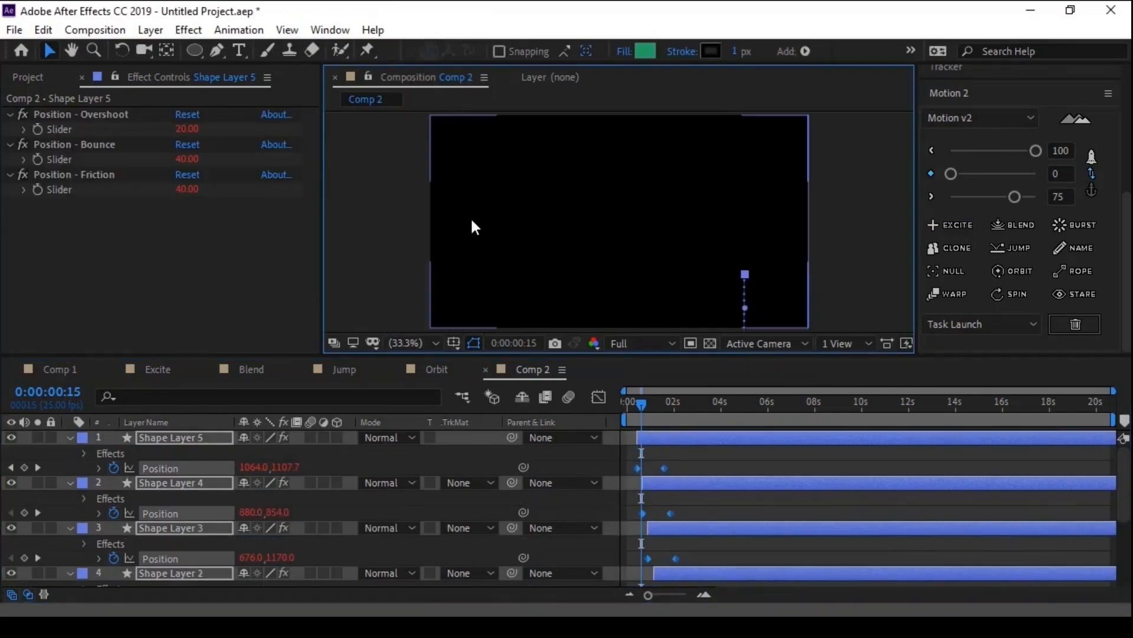
- Preview the staggered circle and rope animation from the start of the composition
click(628, 409)
click(693, 455)
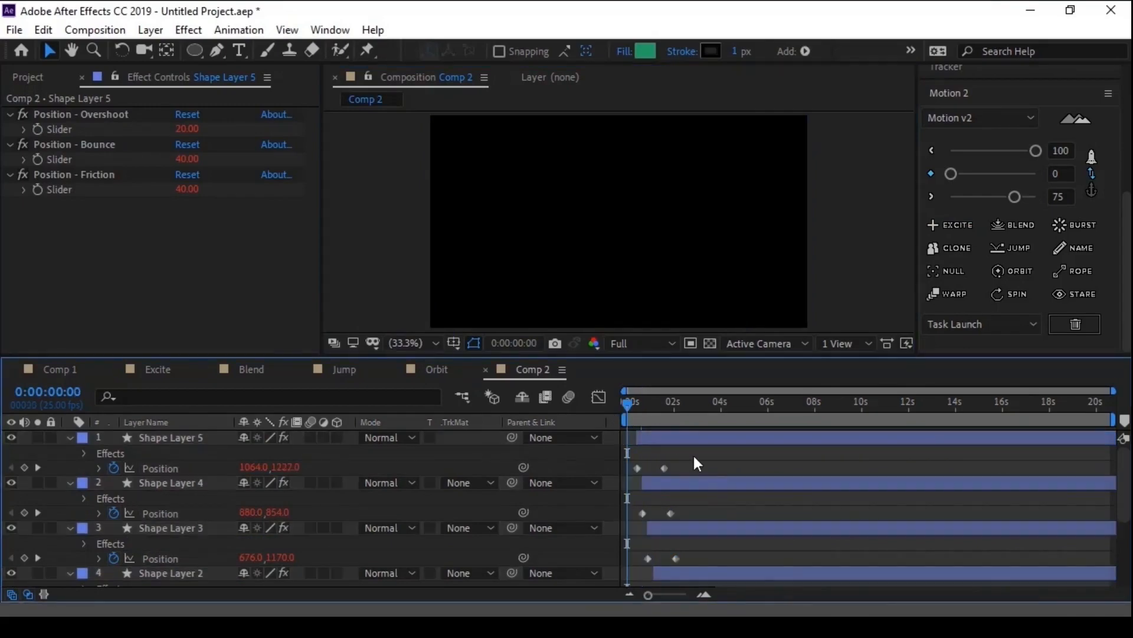
key(space)
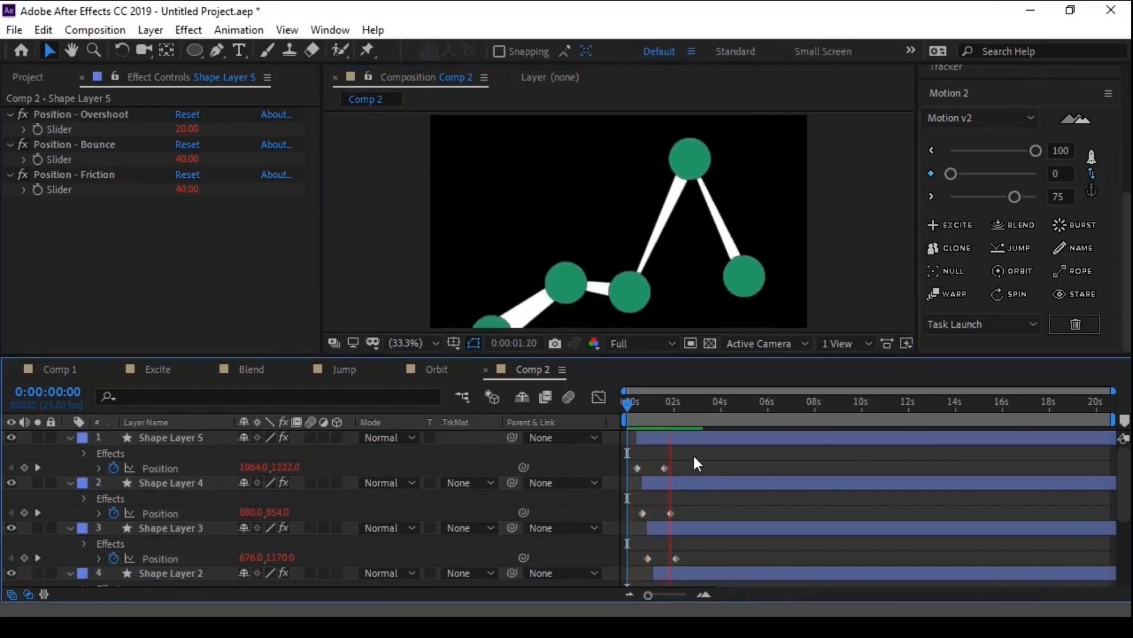
key(space)
- Collapse the layer properties and set Length to 19% and Time to 23% on the Rope between Shape Layer 5 and Shape Layer 4
key(u)
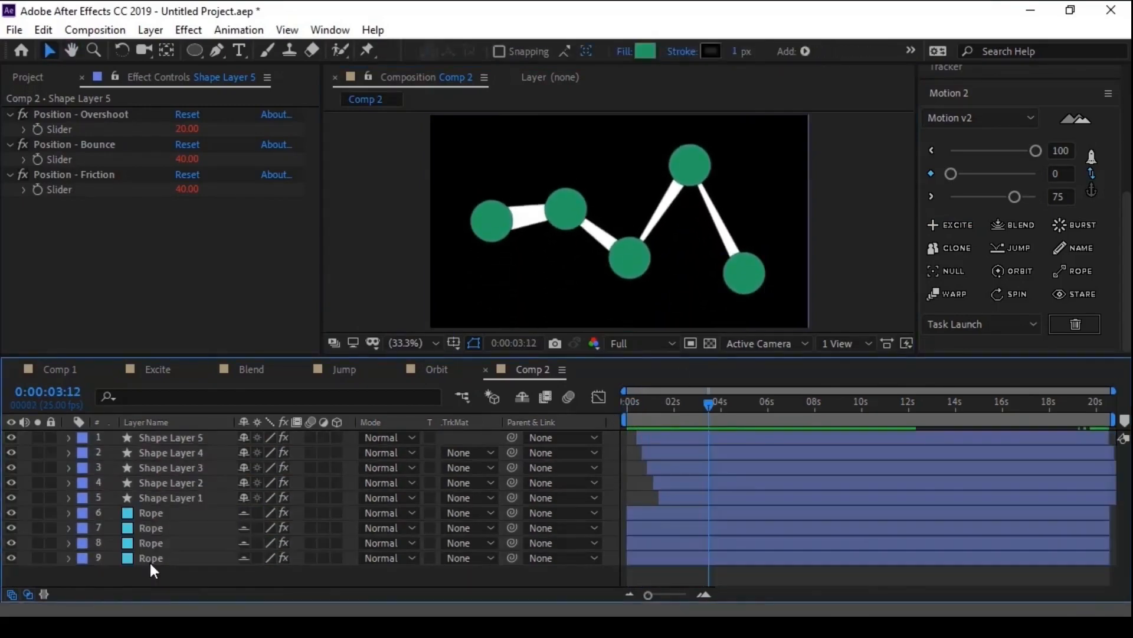
click(150, 557)
click(150, 542)
click(150, 527)
click(149, 512)
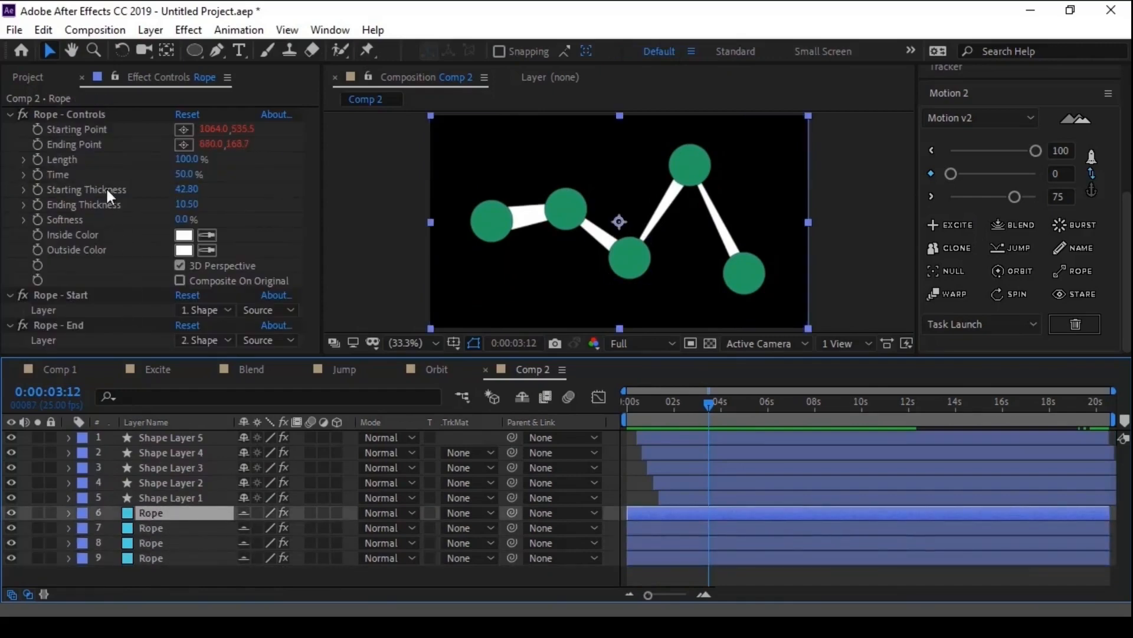
click(80, 139)
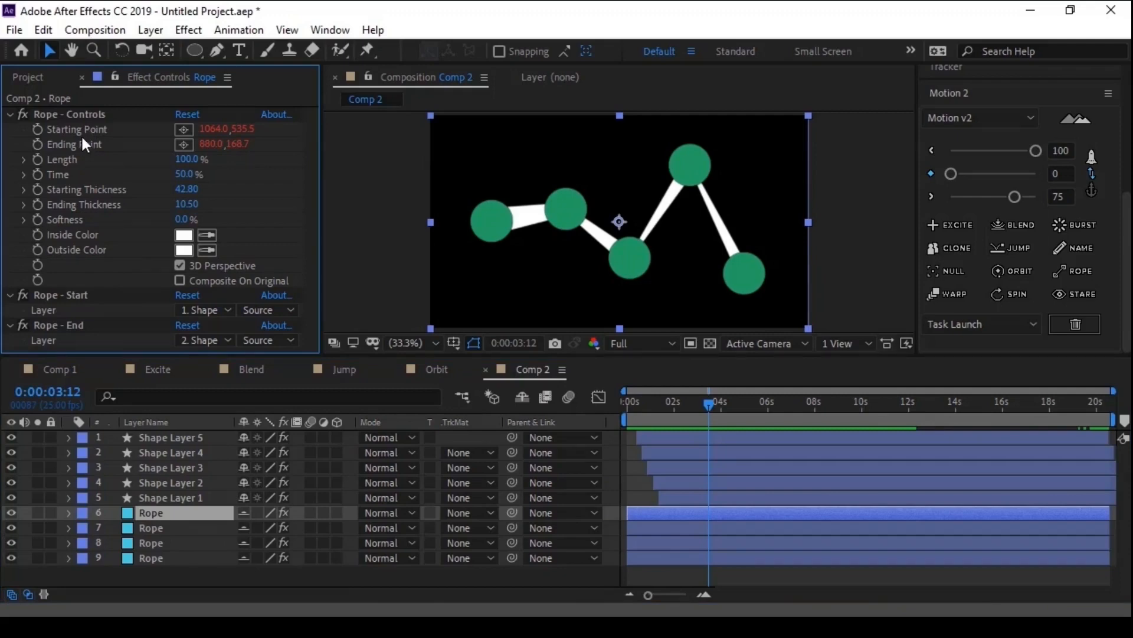
click(236, 114)
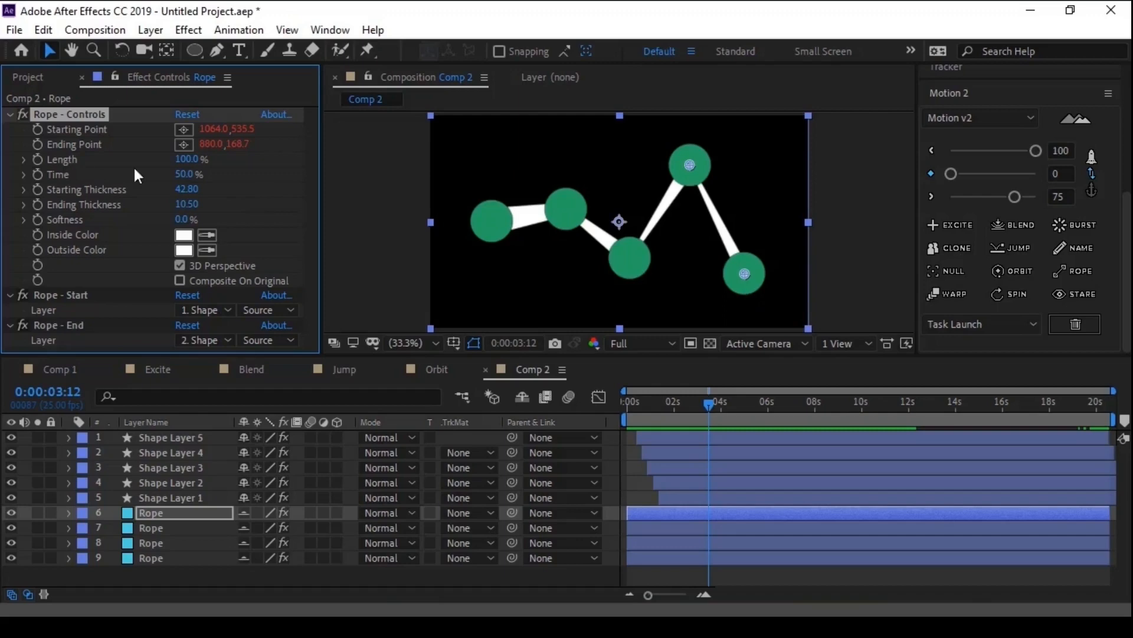
mouse_move(180, 167)
mouse_down()
mouse_move(137, 166)
mouse_move(204, 171)
mouse_move(172, 159)
mouse_move(145, 167)
mouse_move(195, 173)
mouse_move(161, 177)
mouse_move(165, 159)
mouse_move(155, 159)
mouse_move(179, 169)
mouse_up()
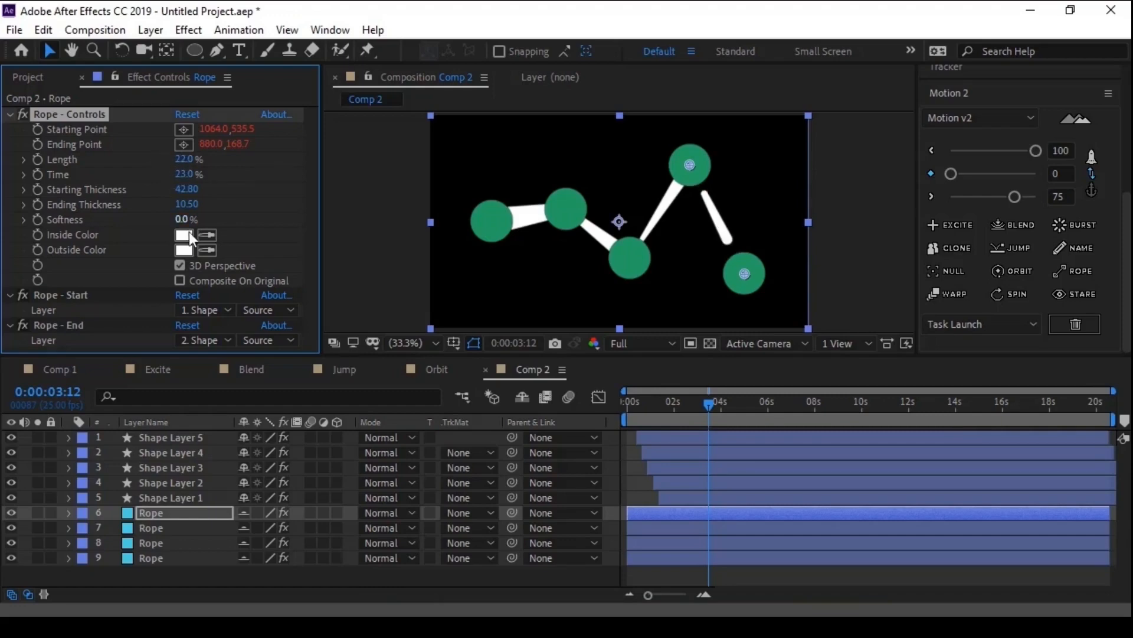
drag(183, 160, 181, 160)
drag(180, 219, 126, 259)
- Set the same Rope's Inside Color to FF0000 and its Outside Color to FF8686
click(188, 235)
text(FF0000)
click(386, 224)
click(185, 248)
mouse_move(172, 256)
mouse_down()
mouse_move(116, 212)
mouse_move(87, 213)
mouse_move(127, 210)
mouse_up()
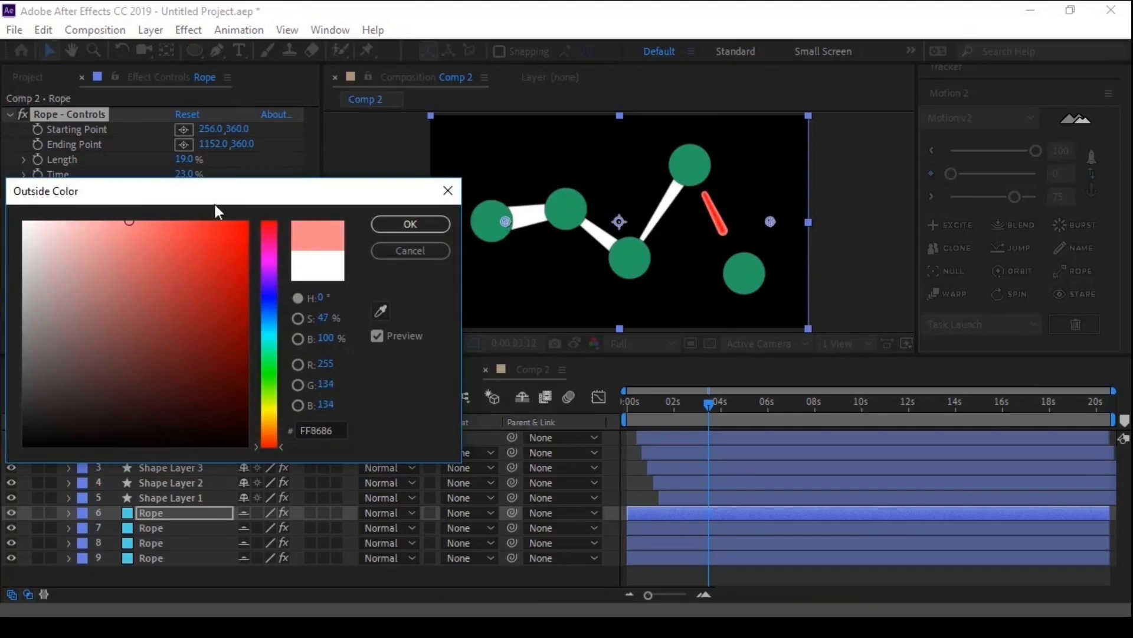
click(393, 227)
- Examine the recoloured rope and the layer choices of its Rope - Start and Rope - End effects without changing them
scroll(630, 210, up, 2)
key(space)
drag(747, 203, 434, 236)
scroll(434, 238, down, 4)
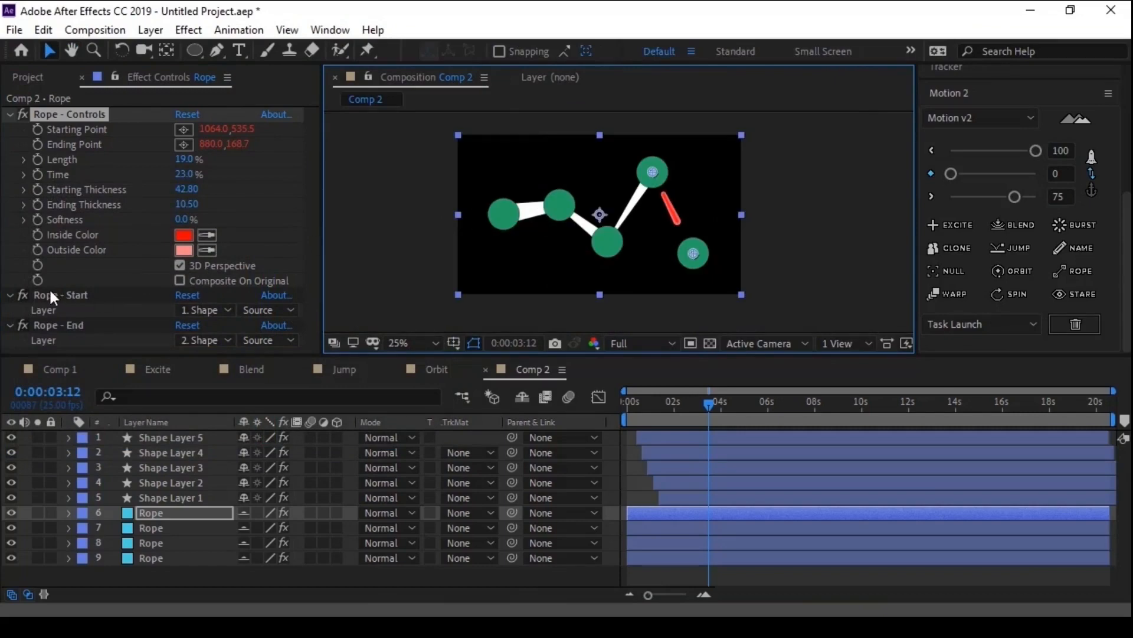
click(54, 295)
click(62, 325)
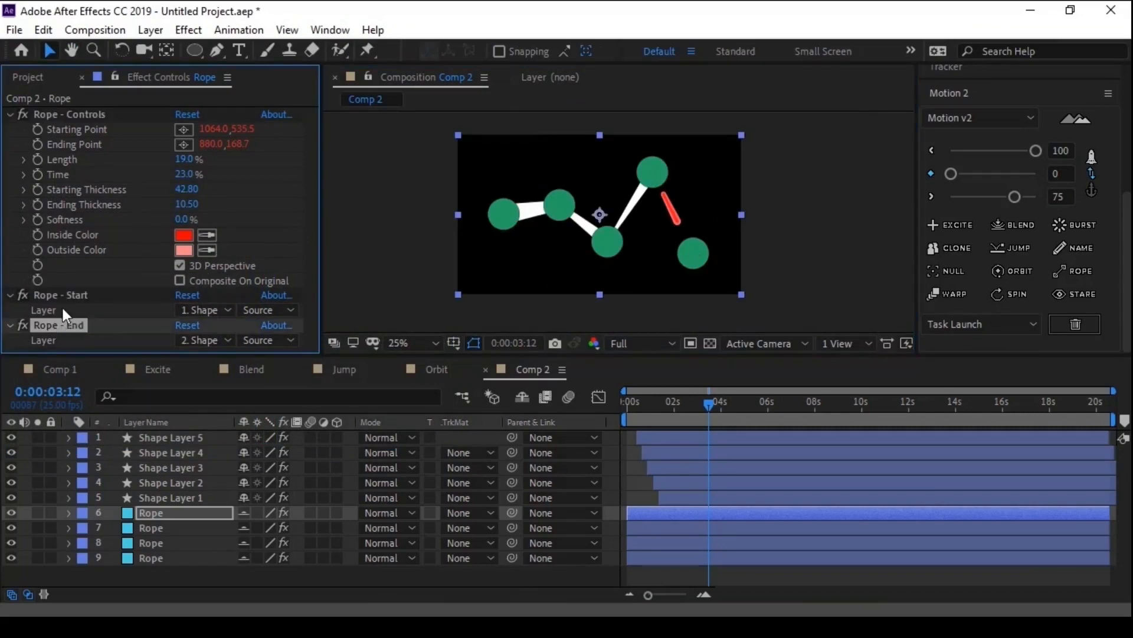
click(65, 299)
click(197, 309)
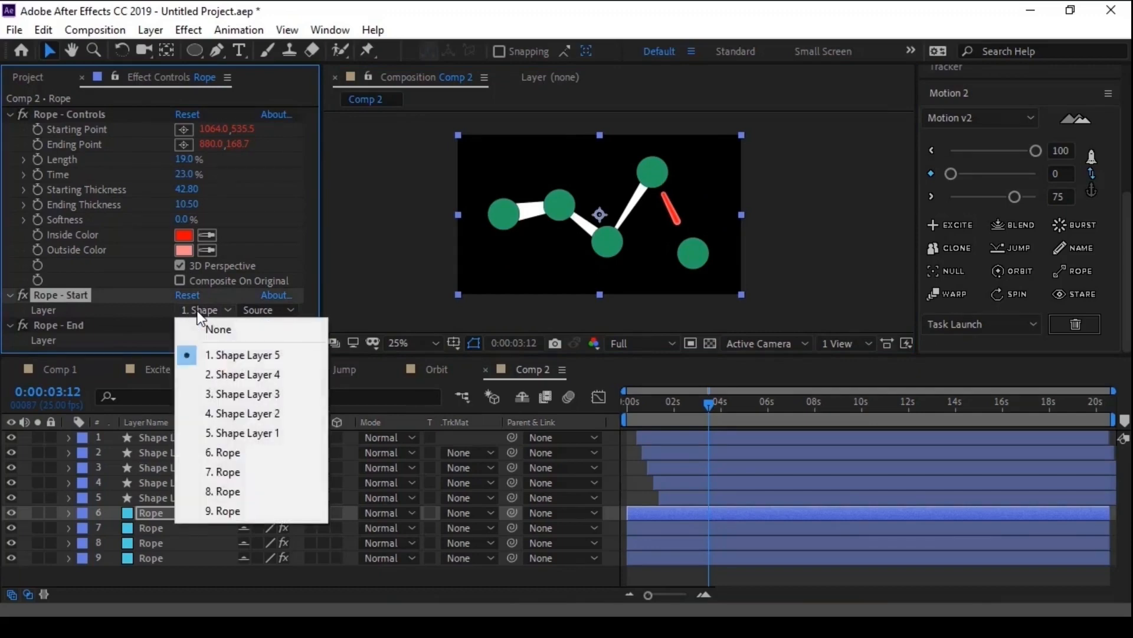
click(135, 329)
click(208, 342)
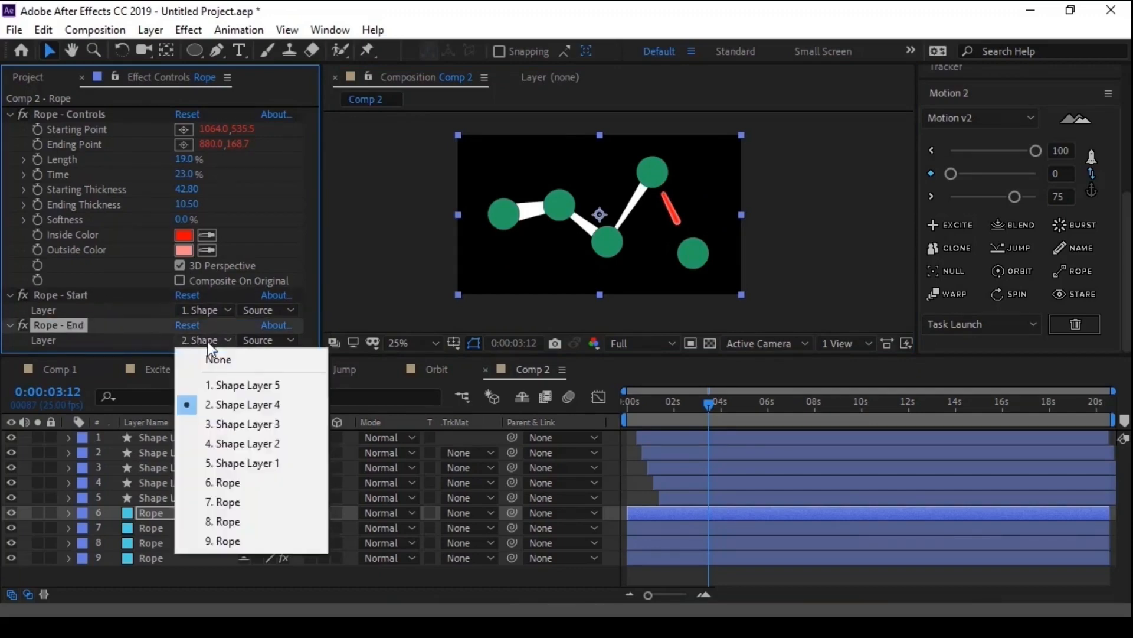
click(117, 324)
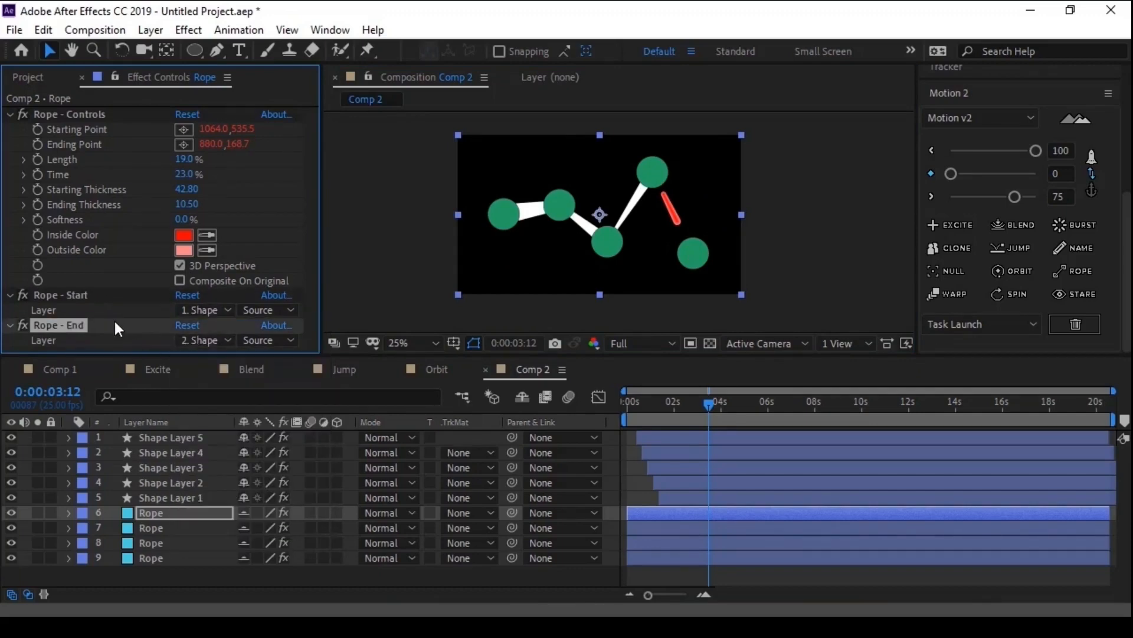
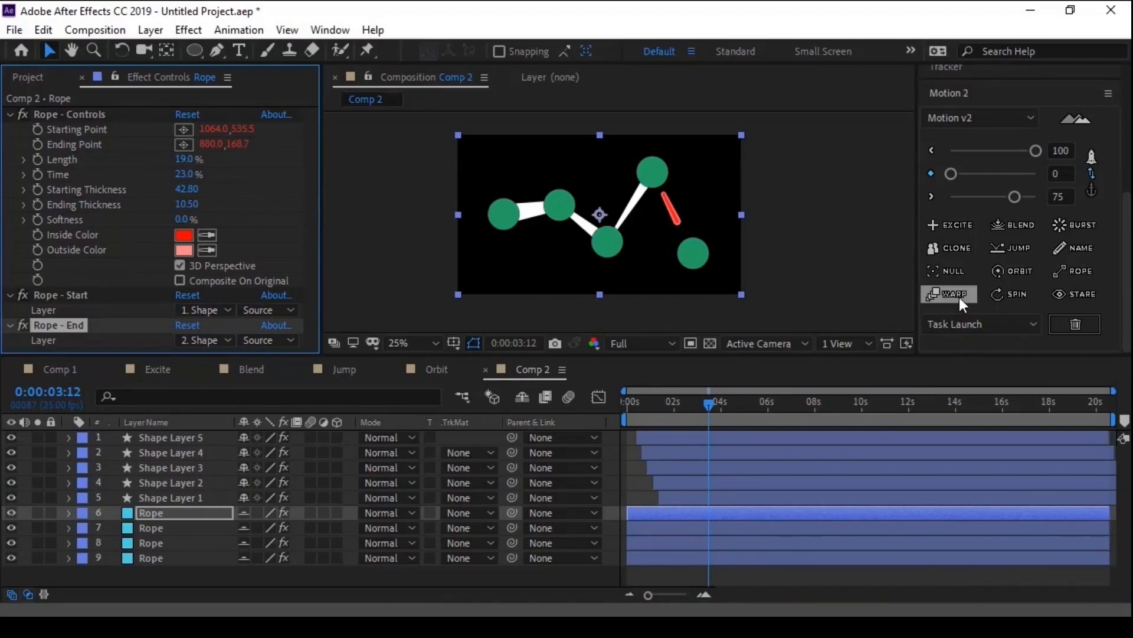
- Create a new composition named Warp with the existing HDV/HDTV 720 25 settings
click(41, 77)
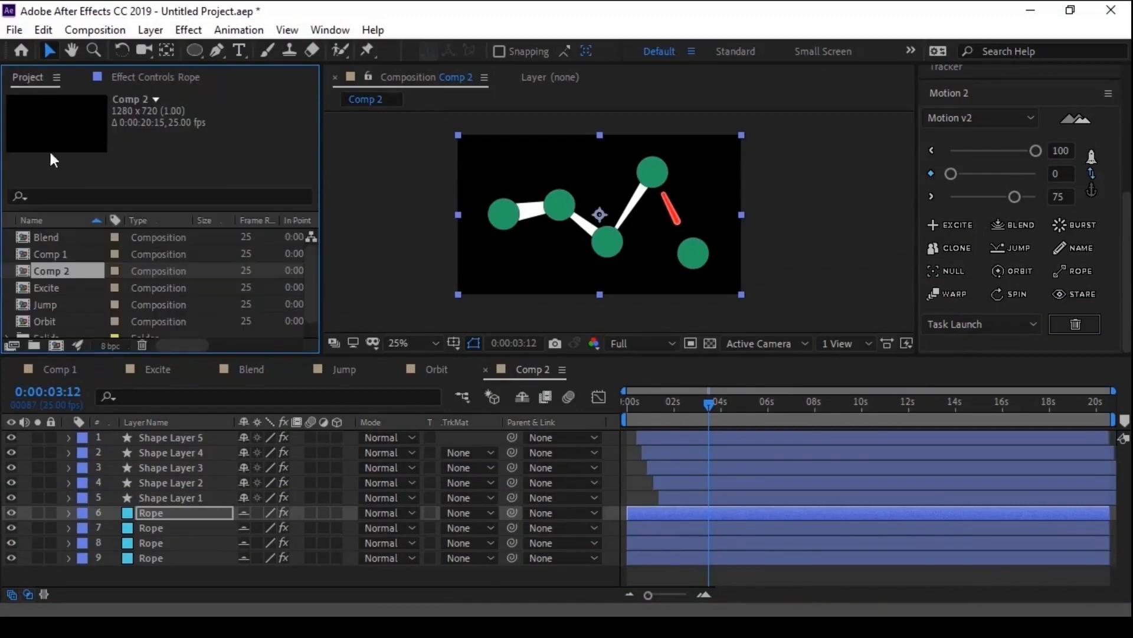
click(56, 344)
key(BackSpace)
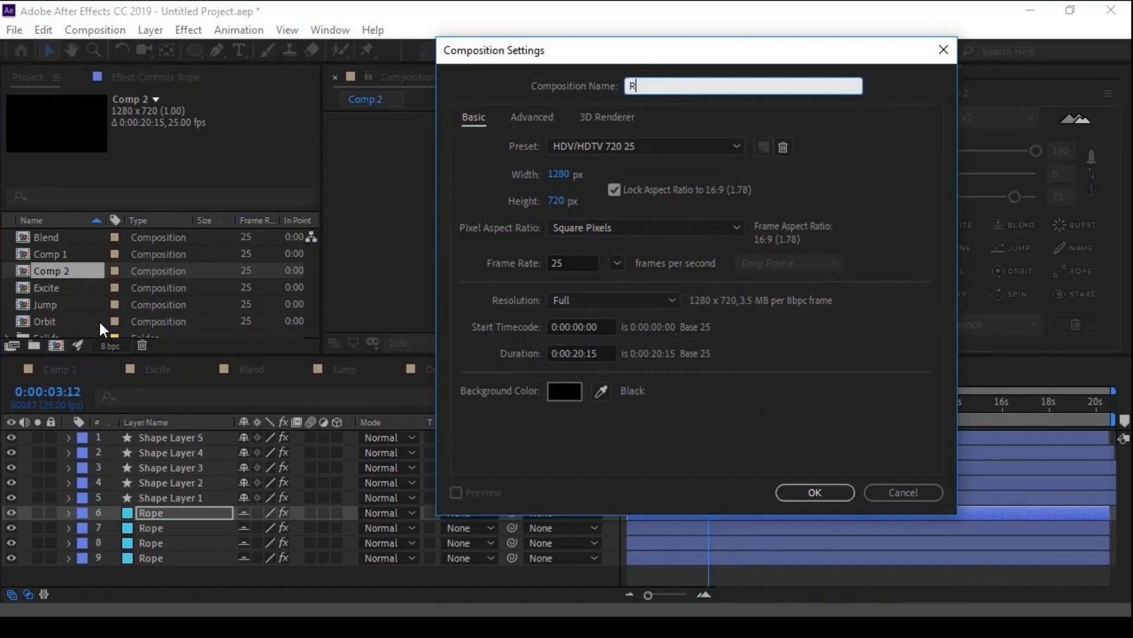
text(Warp)
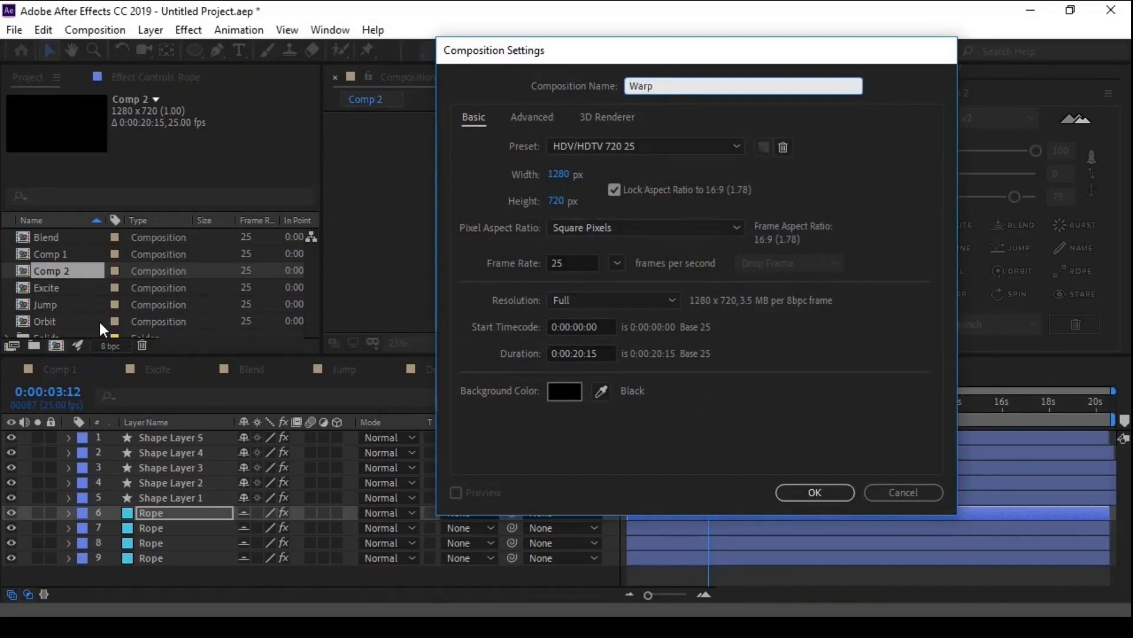
key(Return)
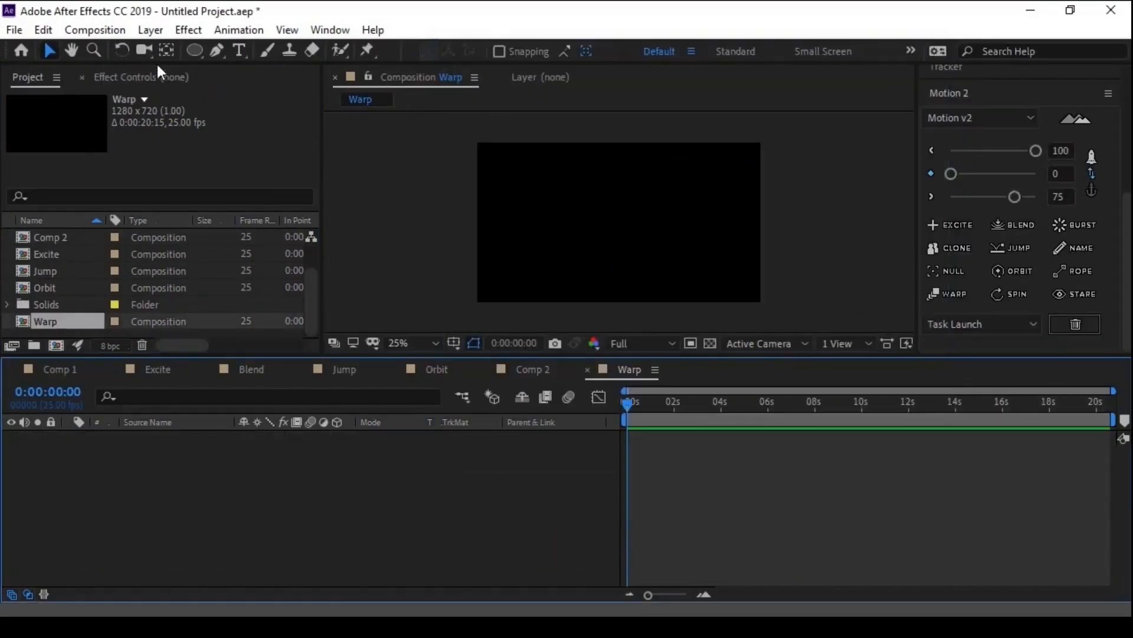
- Draw a green circle with the Ellipse tool near the composition's left edge and place it at Position 124, 312
mouse_move(194, 50)
mouse_down()
mouse_move(235, 55)
mouse_move(254, 88)
mouse_up()
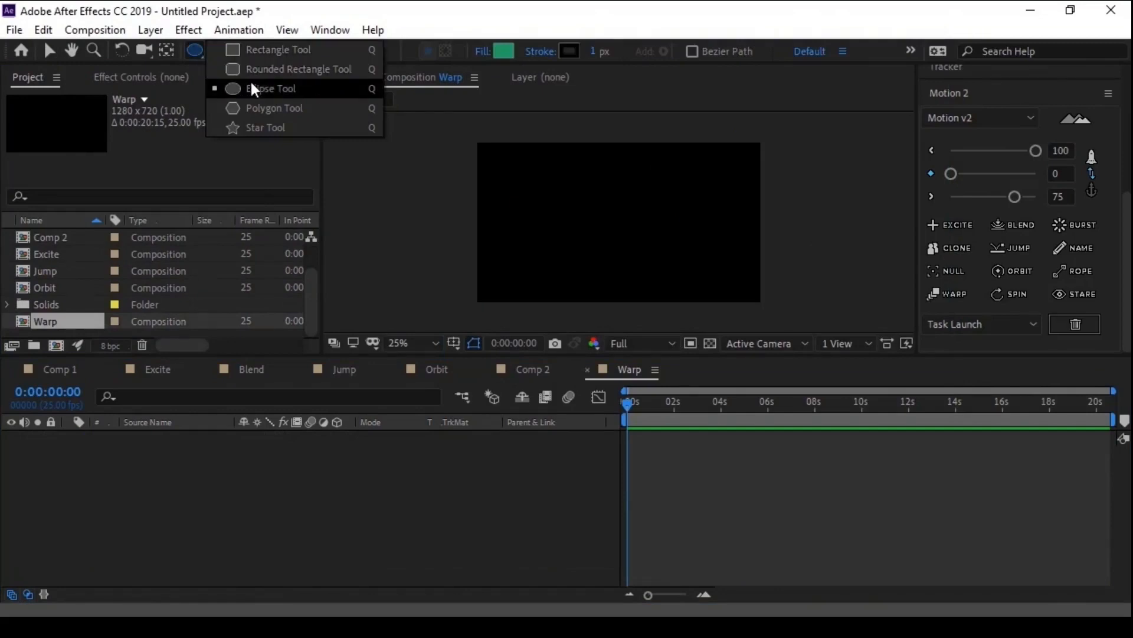
click(501, 211)
drag(501, 211, 522, 230)
key(v)
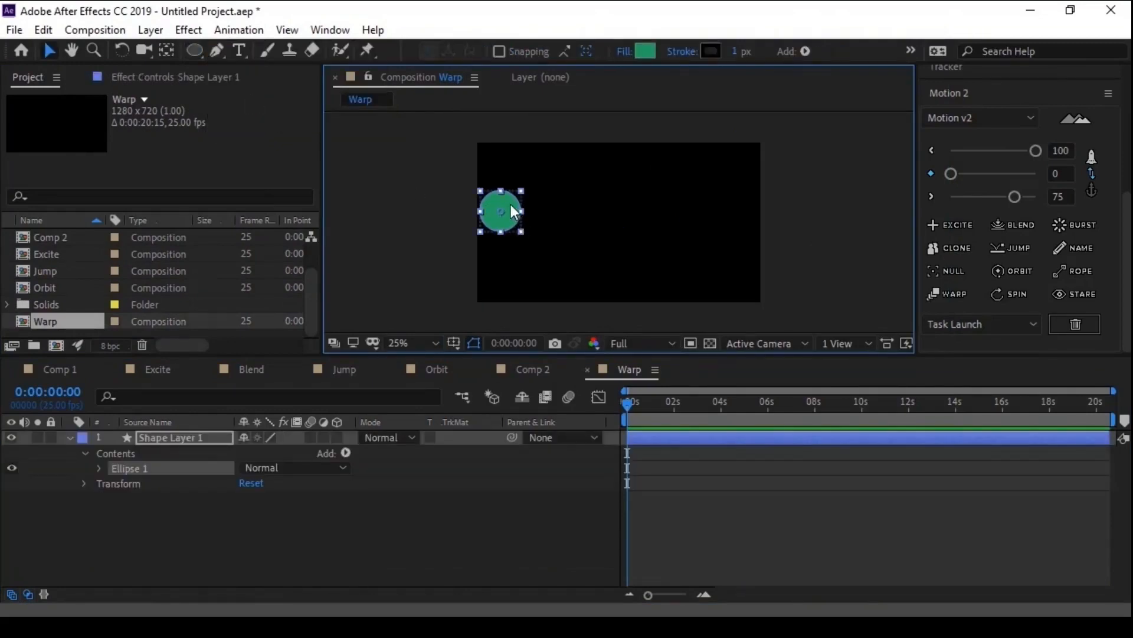
click(151, 440)
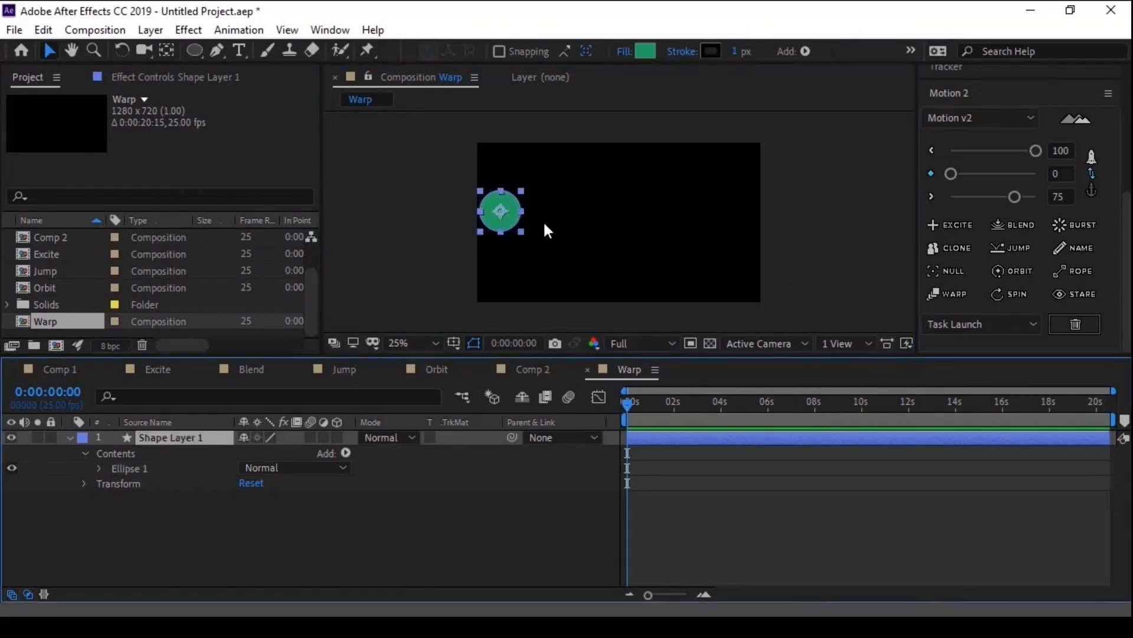
drag(512, 208, 516, 209)
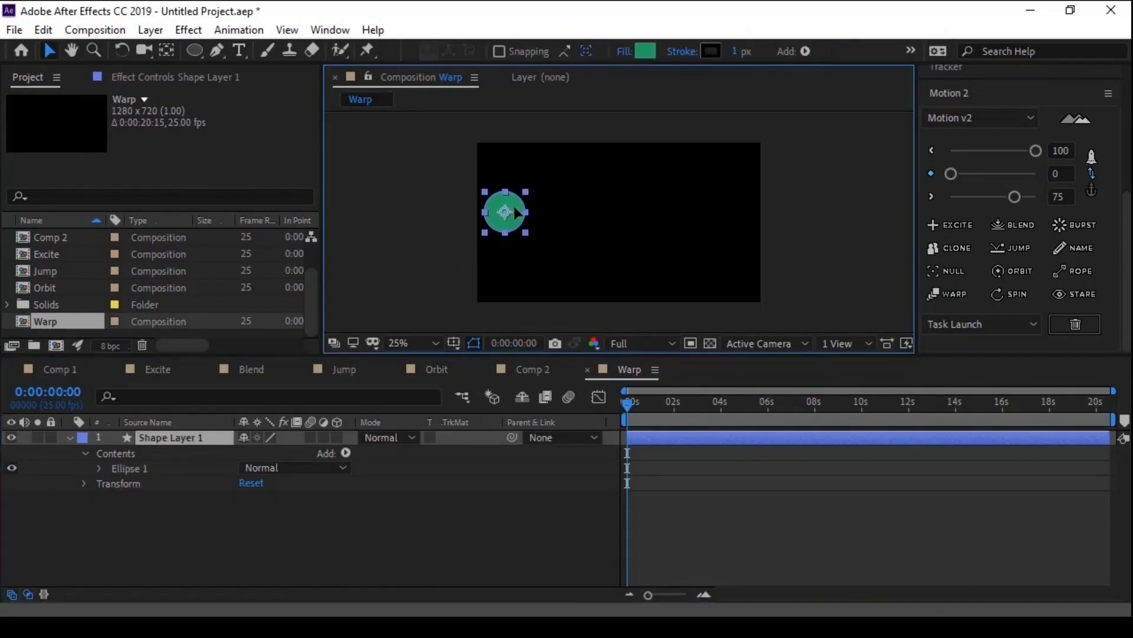
- Keyframe the circle's Position at 124, 312 at the start and at 1176, 312 at 0:00:01:05
key(p)
click(114, 453)
key(space)
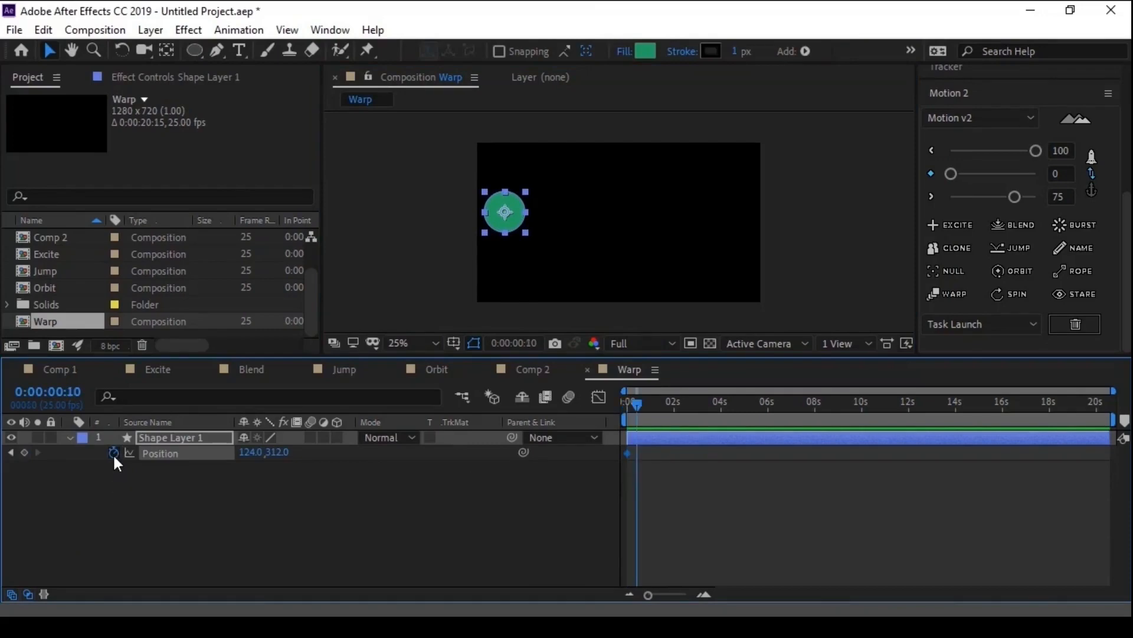
drag(517, 218, 749, 219)
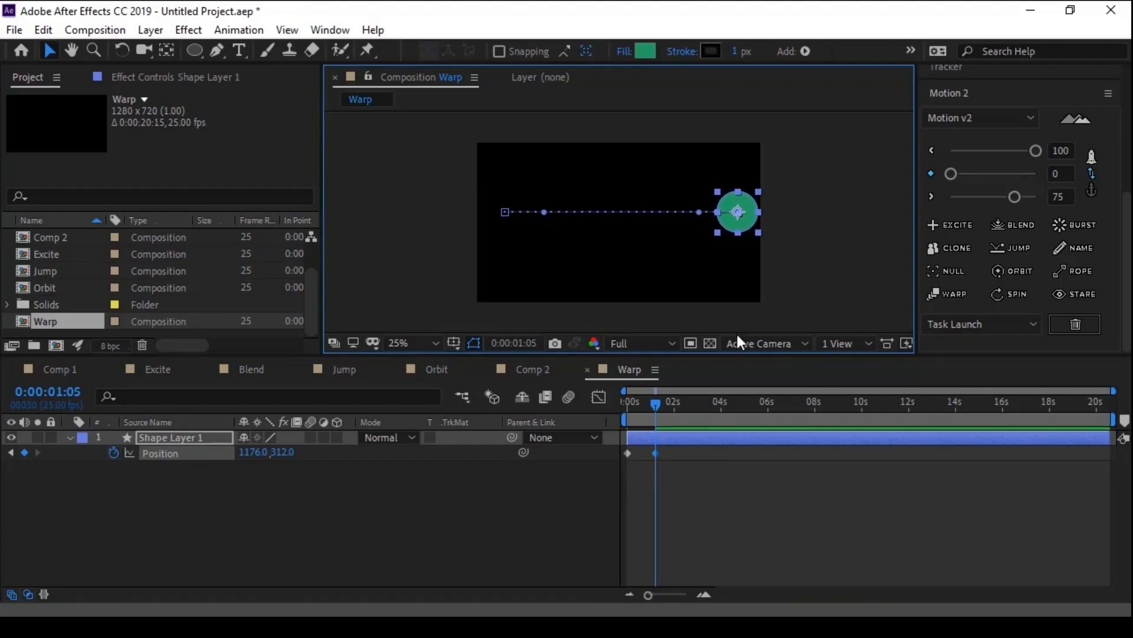
- Ease both Position keyframes in and out at 100 with Motion 2 and preview the movement
drag(683, 480, 621, 450)
click(1035, 175)
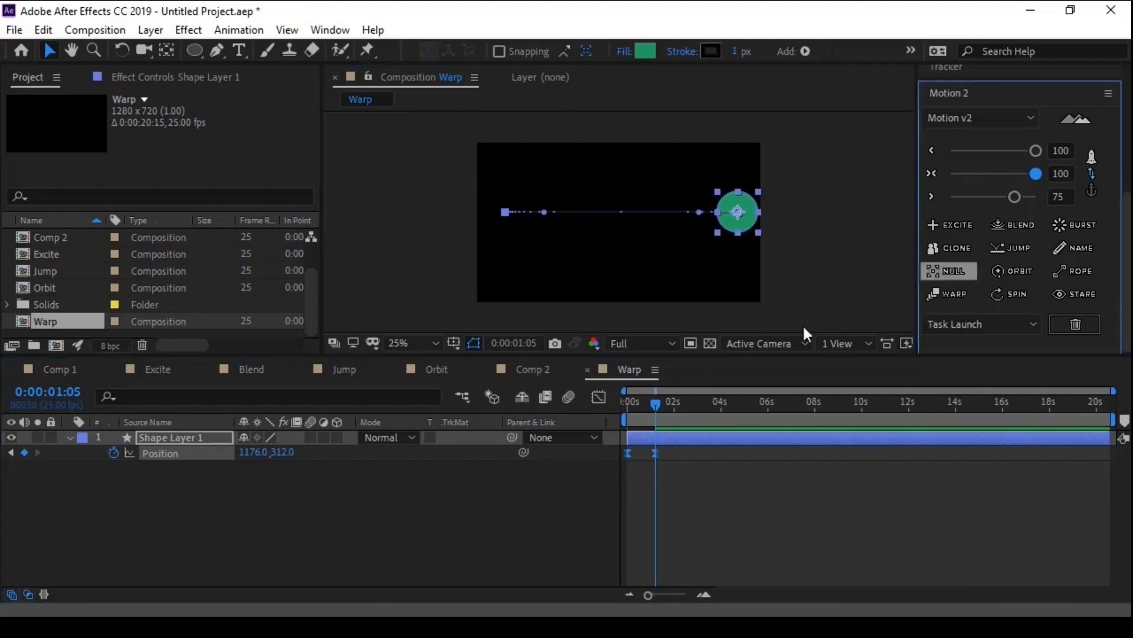
key(space)
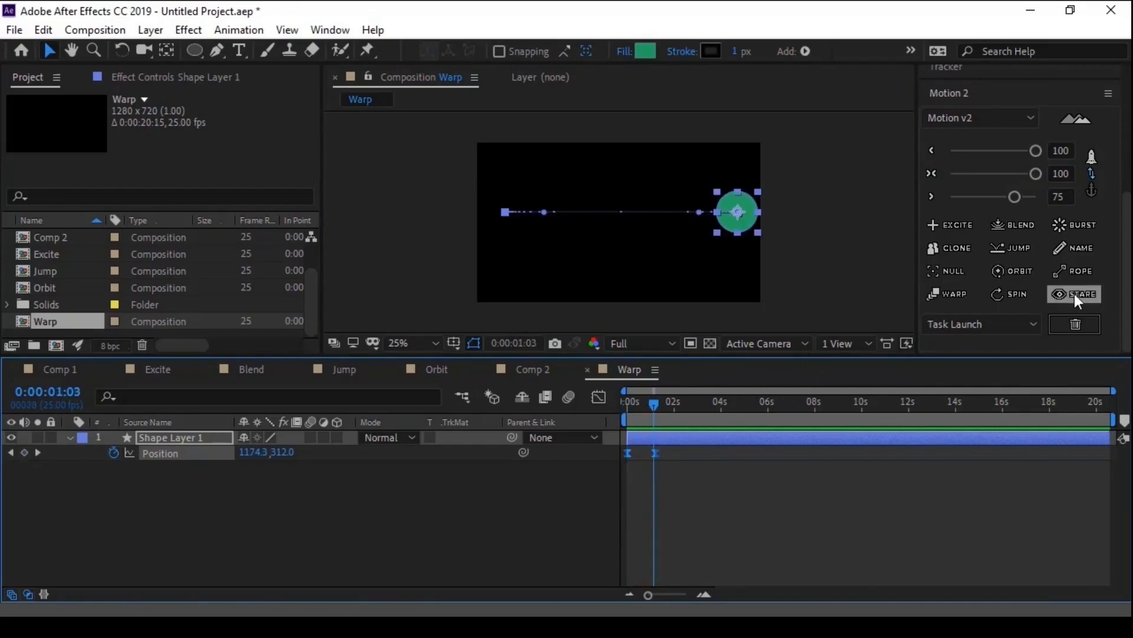
- Apply Motion 2's Warp to the circle layer, preview it from the start and park the playhead at 0:00:00:17
click(950, 298)
drag(655, 403, 597, 406)
click(667, 494)
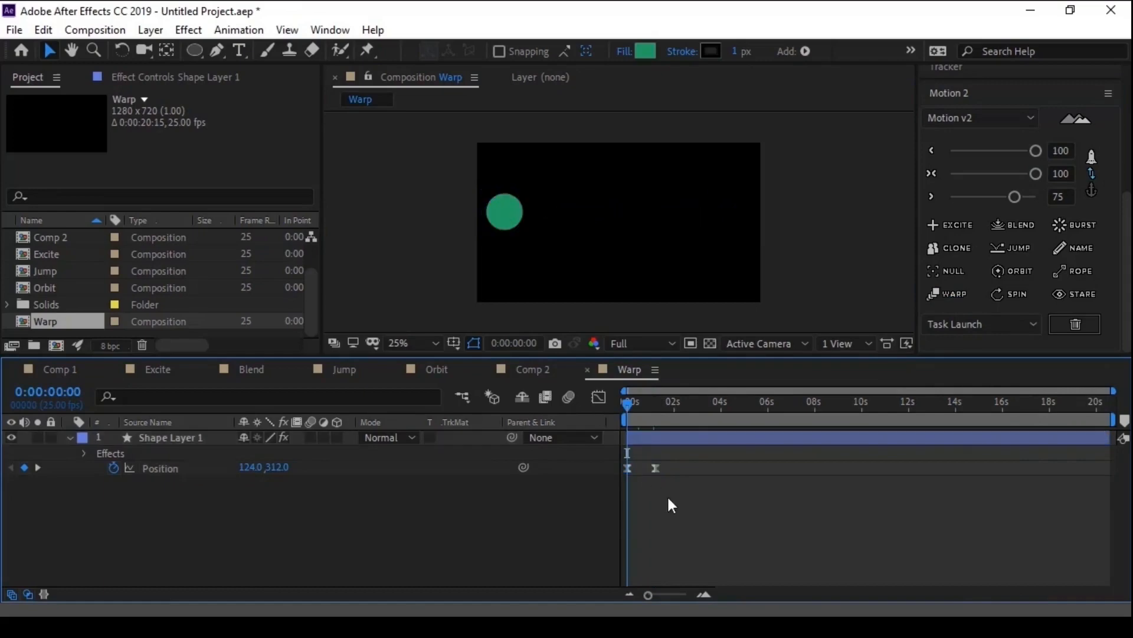
key(space)
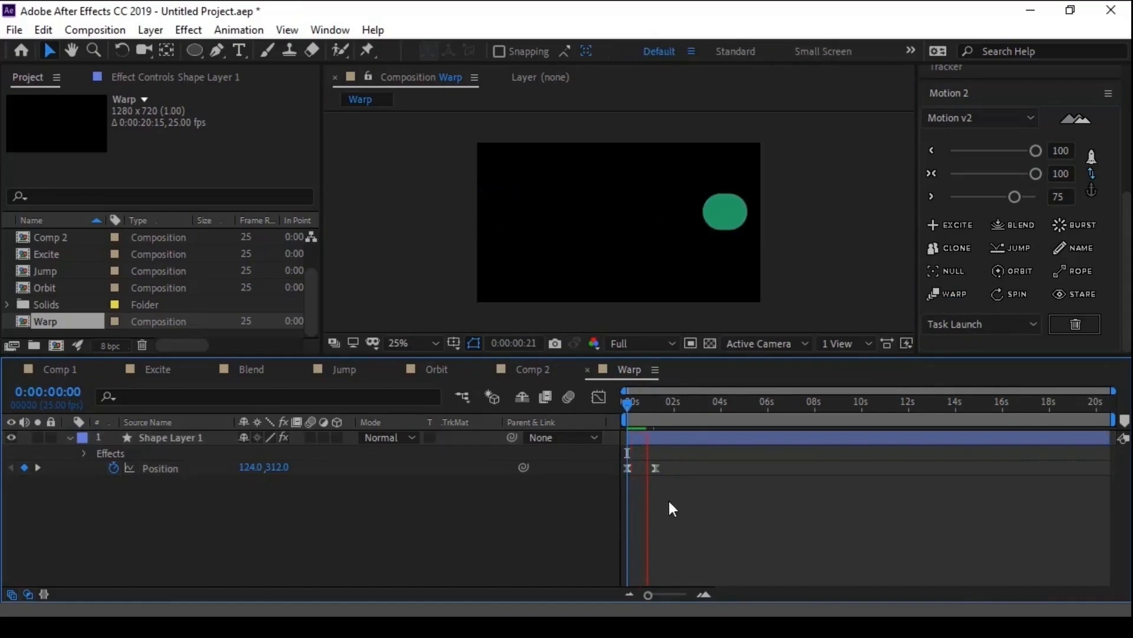
click(644, 402)
drag(643, 402, 640, 409)
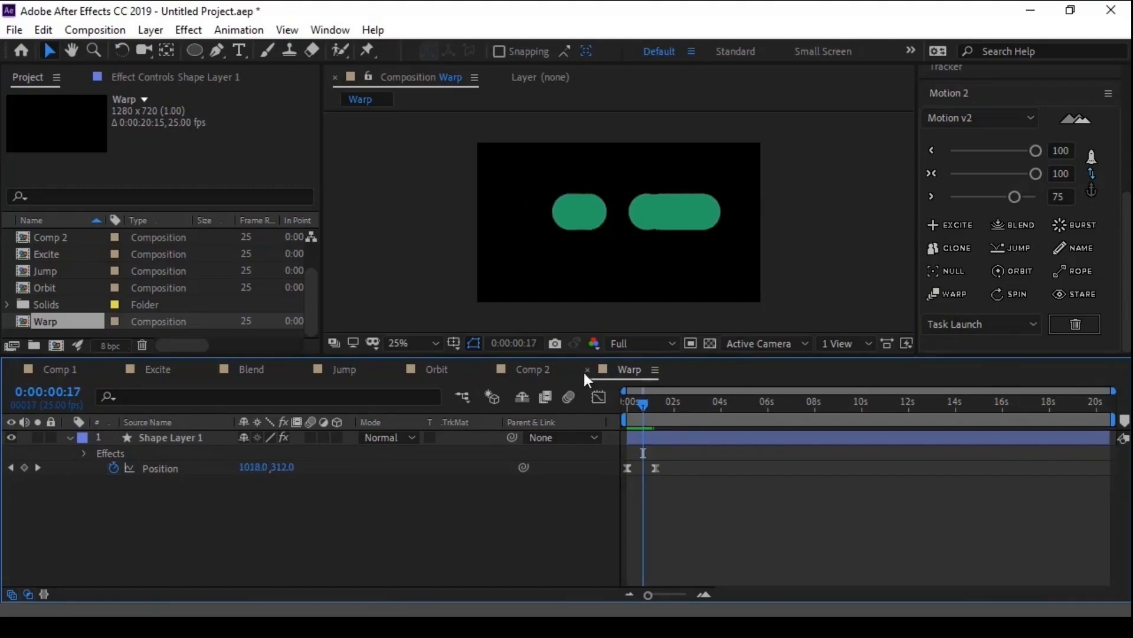
- Show the effects on Shape Layer 1 and set Warp Time's Number Of Echoes to 15
key(F3)
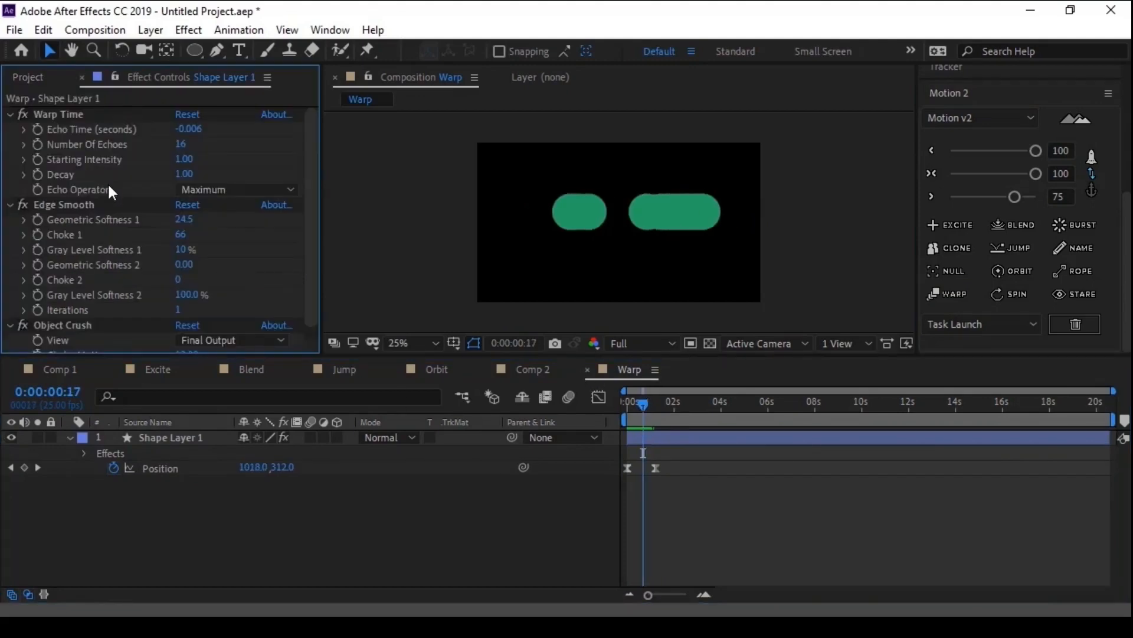
click(52, 116)
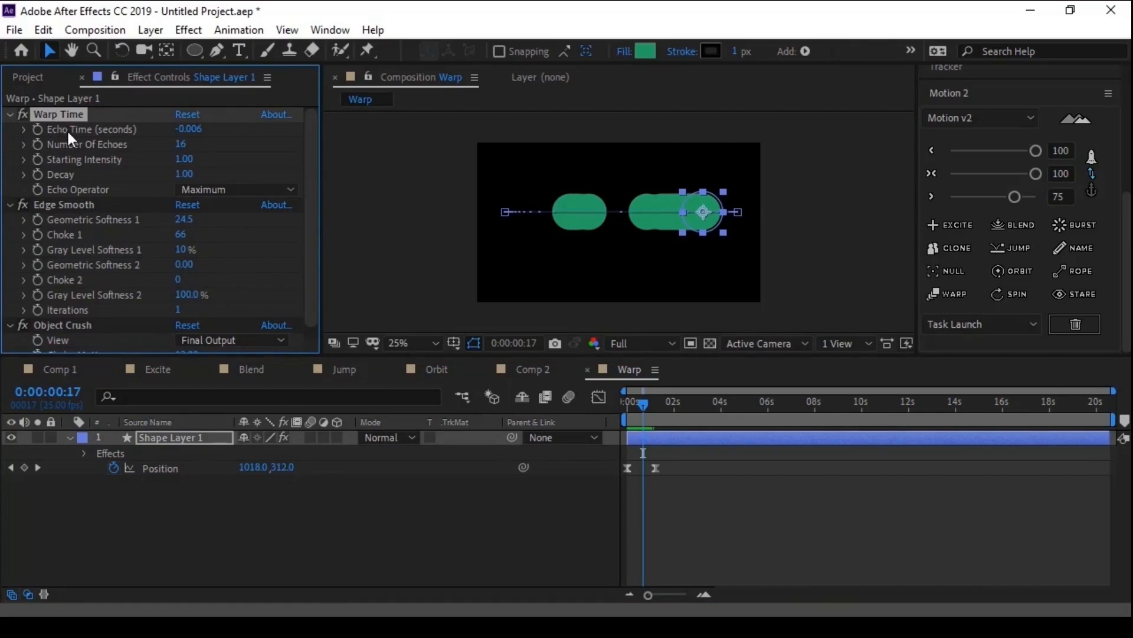
key(ctrl+z)
- Set Edge Smooth's Geometric Softness 1 to 93.9 and Object Crush's Choke Matte to 51.30
click(58, 207)
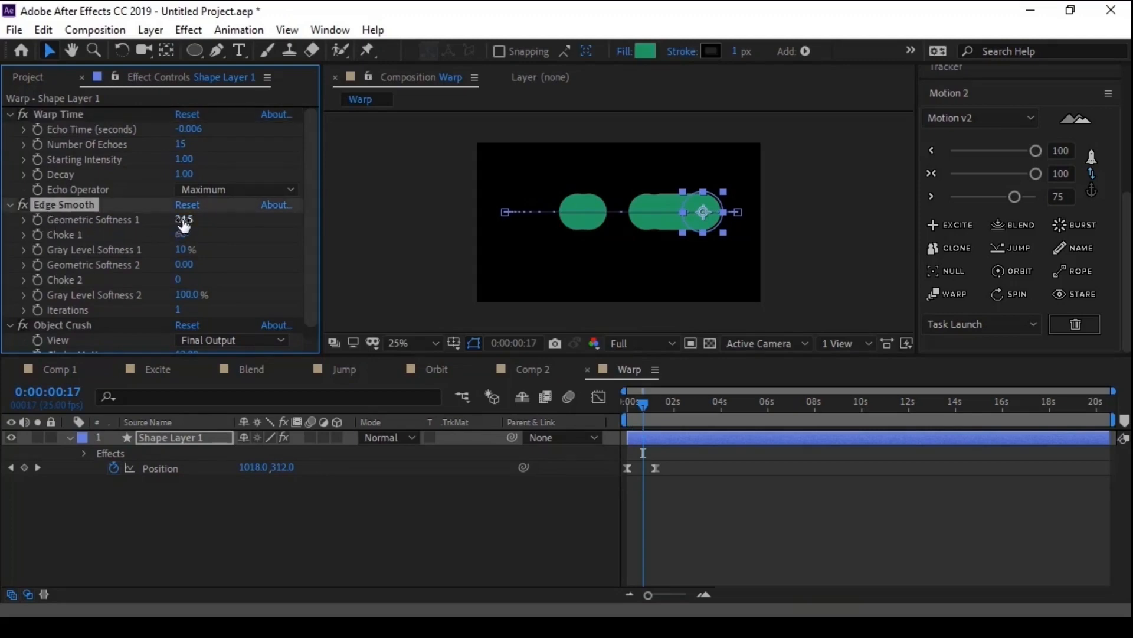
drag(177, 223, 248, 218)
drag(690, 234, 813, 235)
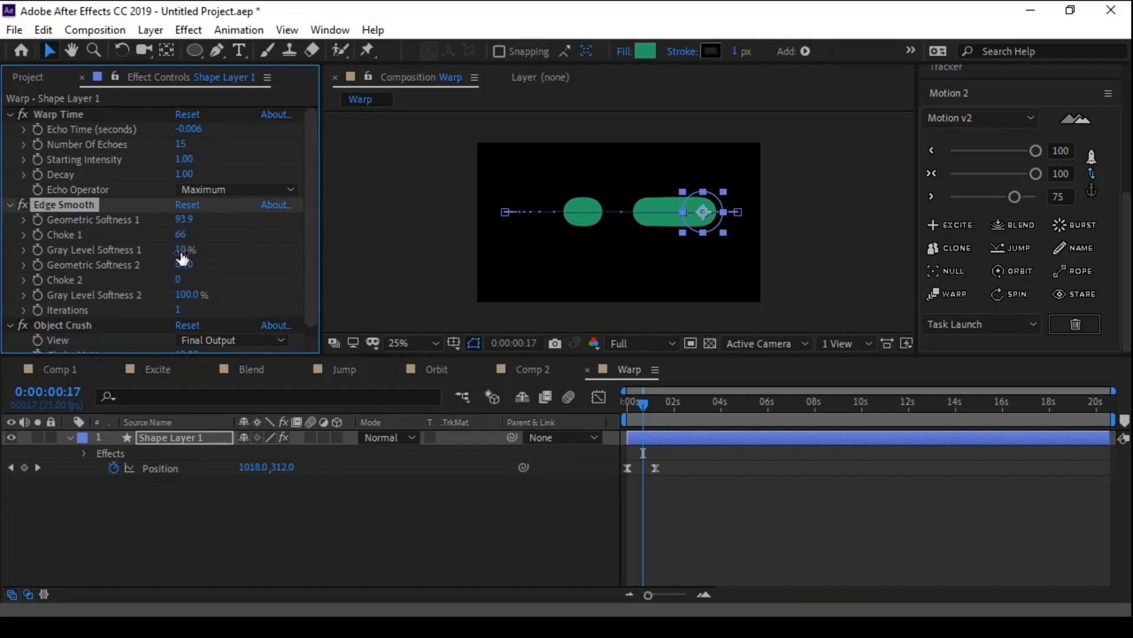
drag(315, 258, 314, 280)
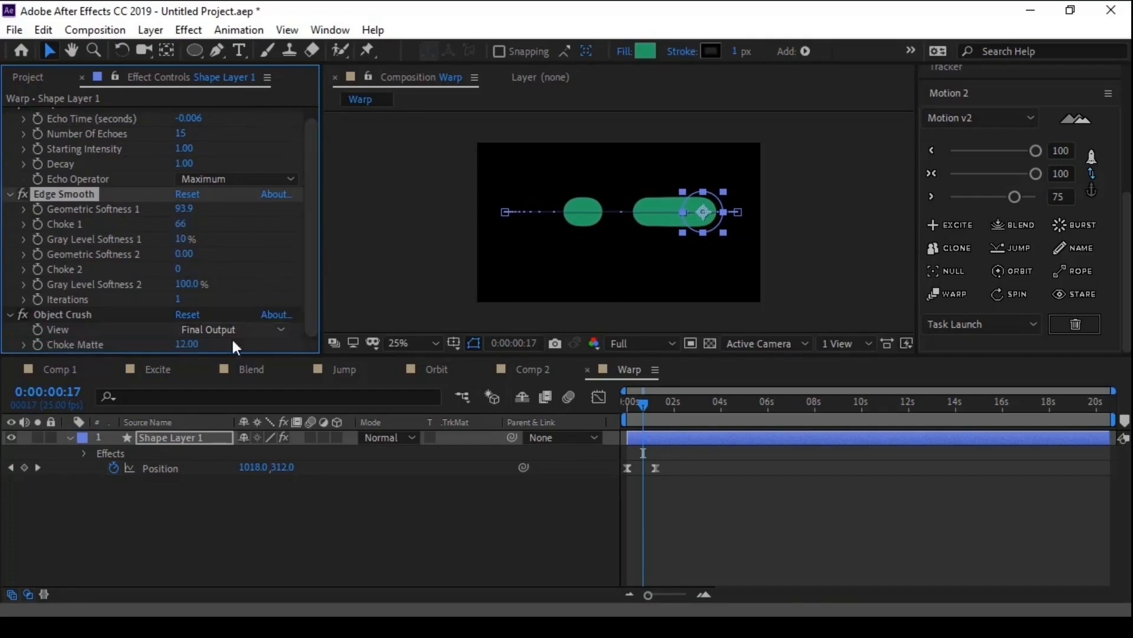
drag(189, 345, 511, 317)
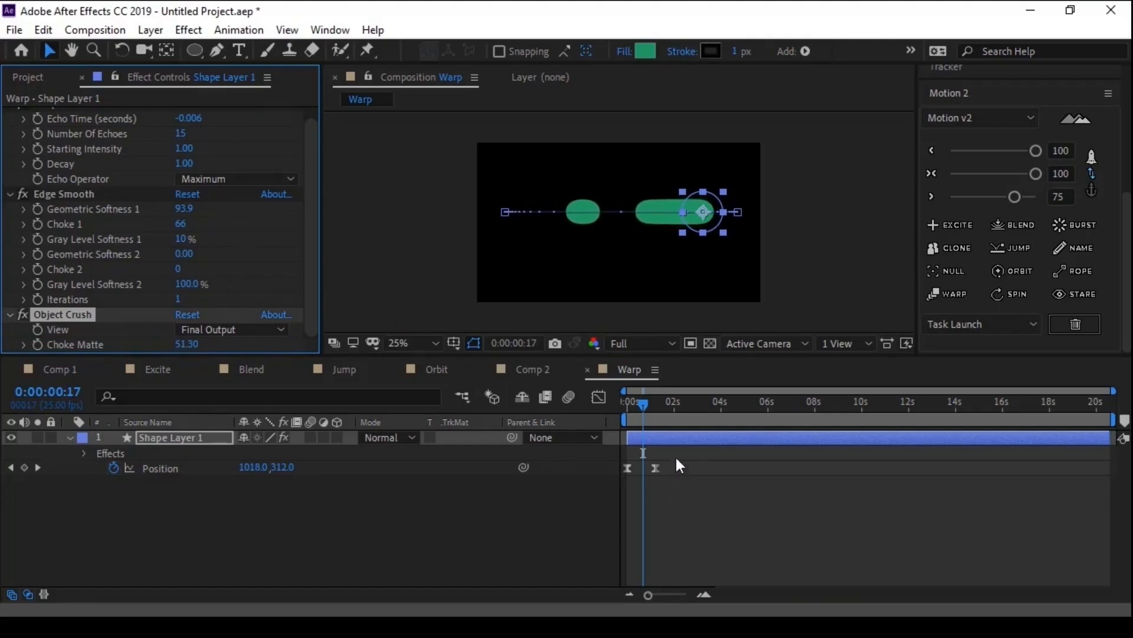
- Reduce the easing of both Position keyframes to 80 and preview the warped circle from the start
drag(677, 459, 608, 490)
drag(1036, 174, 1021, 179)
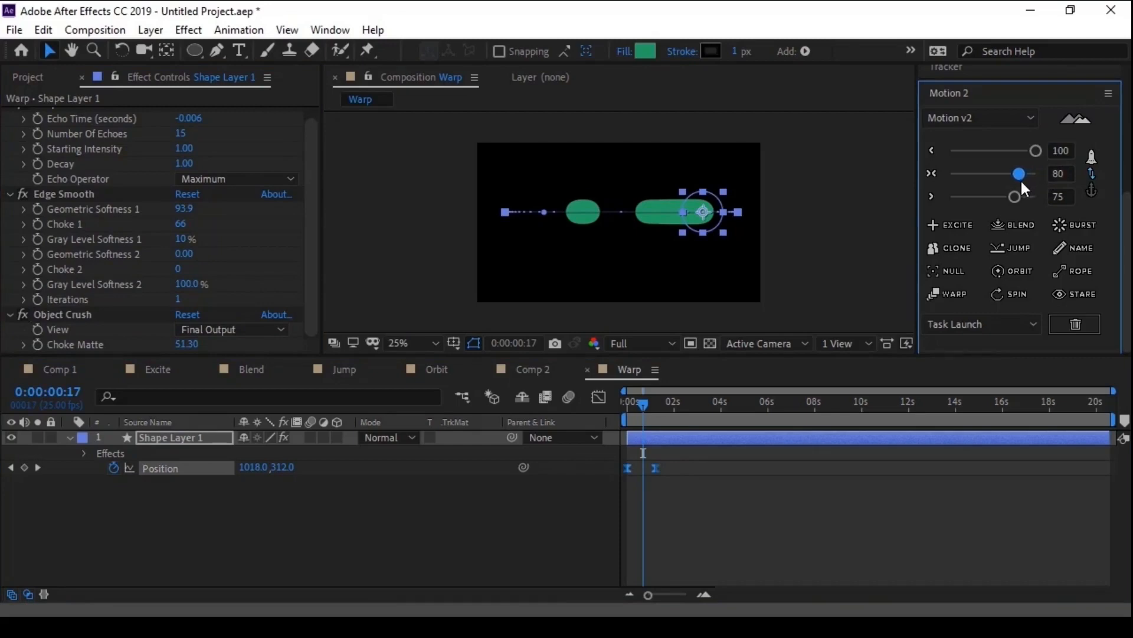
drag(630, 406, 612, 408)
key(space)
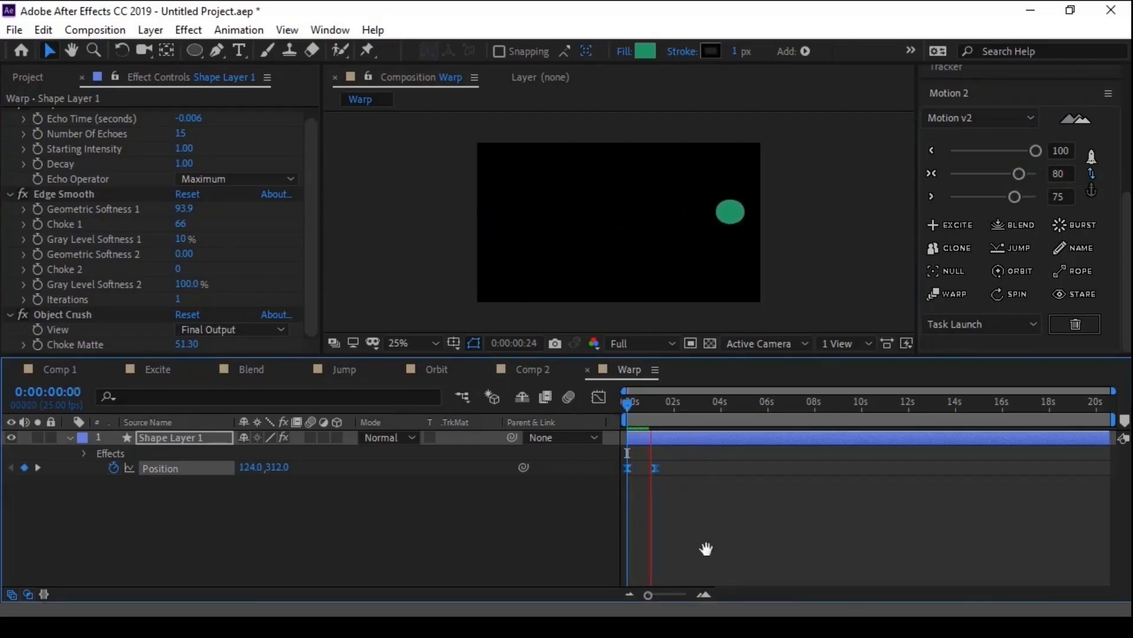
key(space)
- Duplicate Shape Layer 1 and delete the Warp Time, Edge Smooth and Object Crush effects from the copy
click(201, 441)
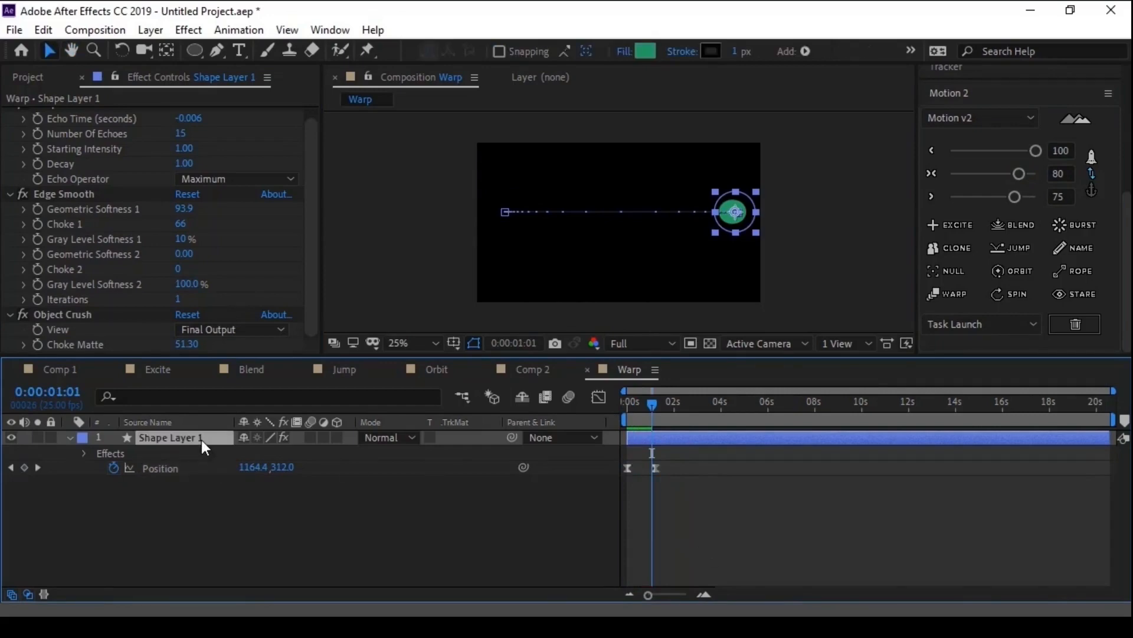
key(ctrl+d)
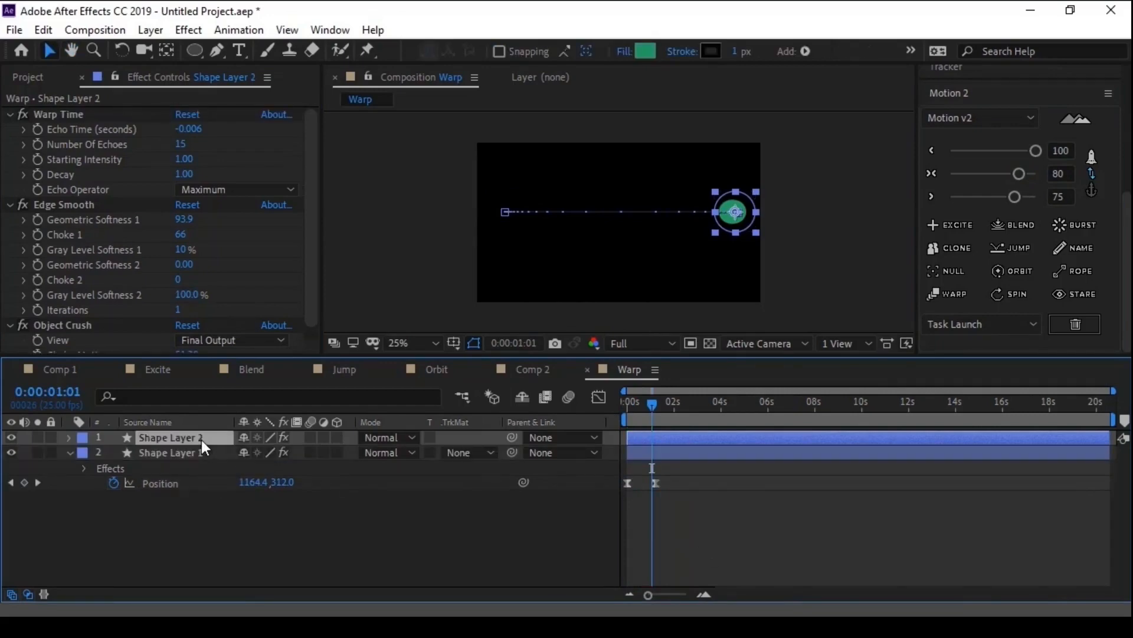
click(11, 114)
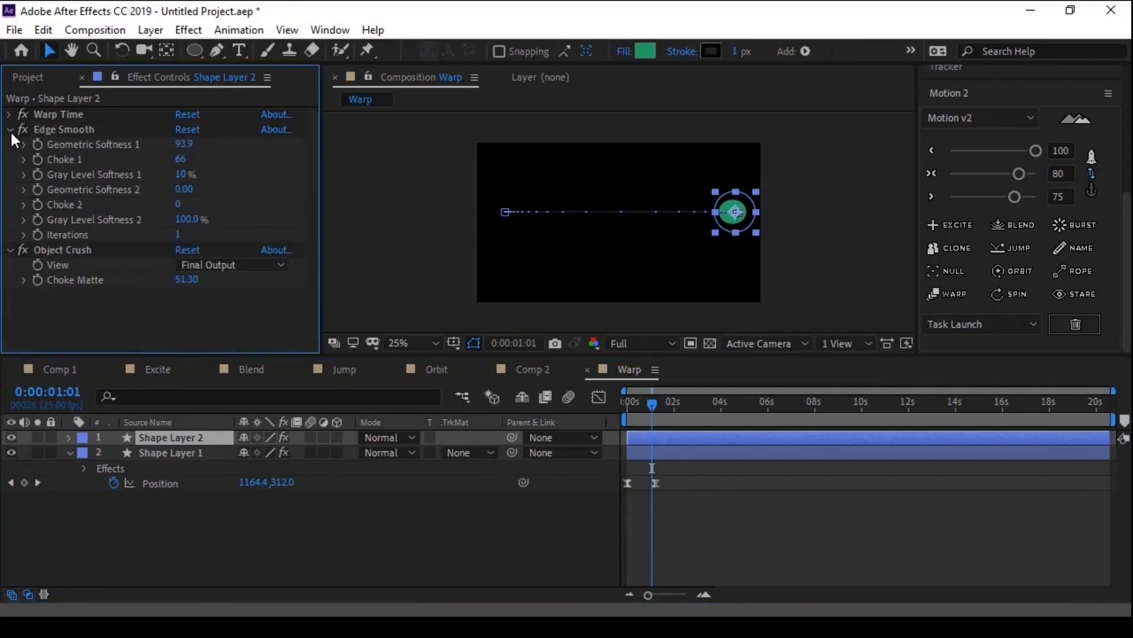
click(10, 129)
click(10, 144)
click(54, 145)
shift+click(58, 116)
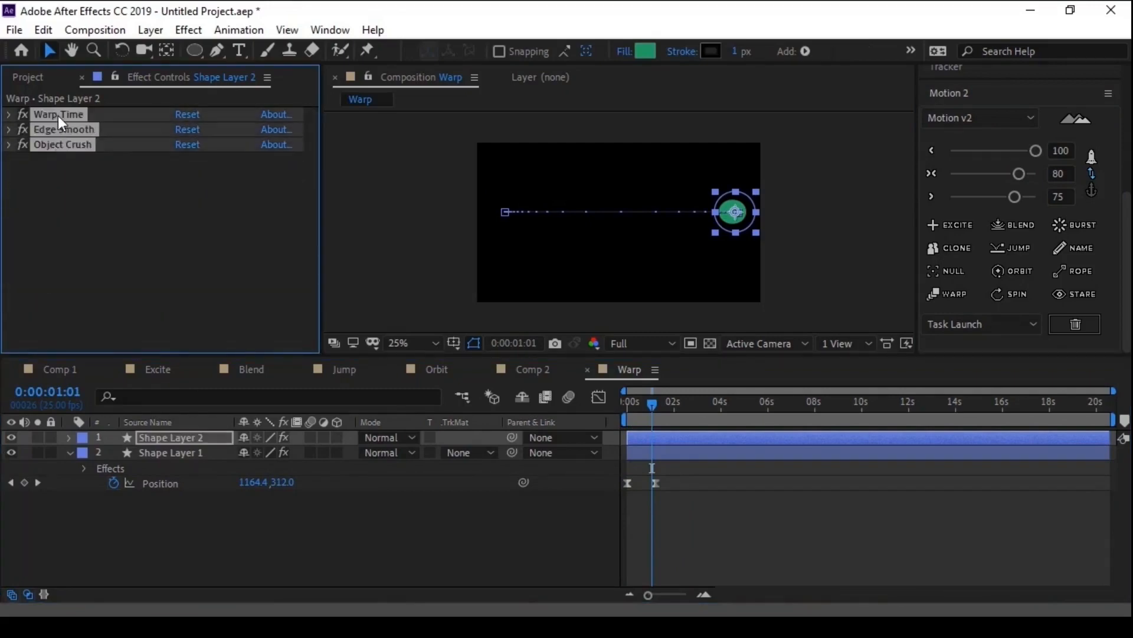
key(Delete)
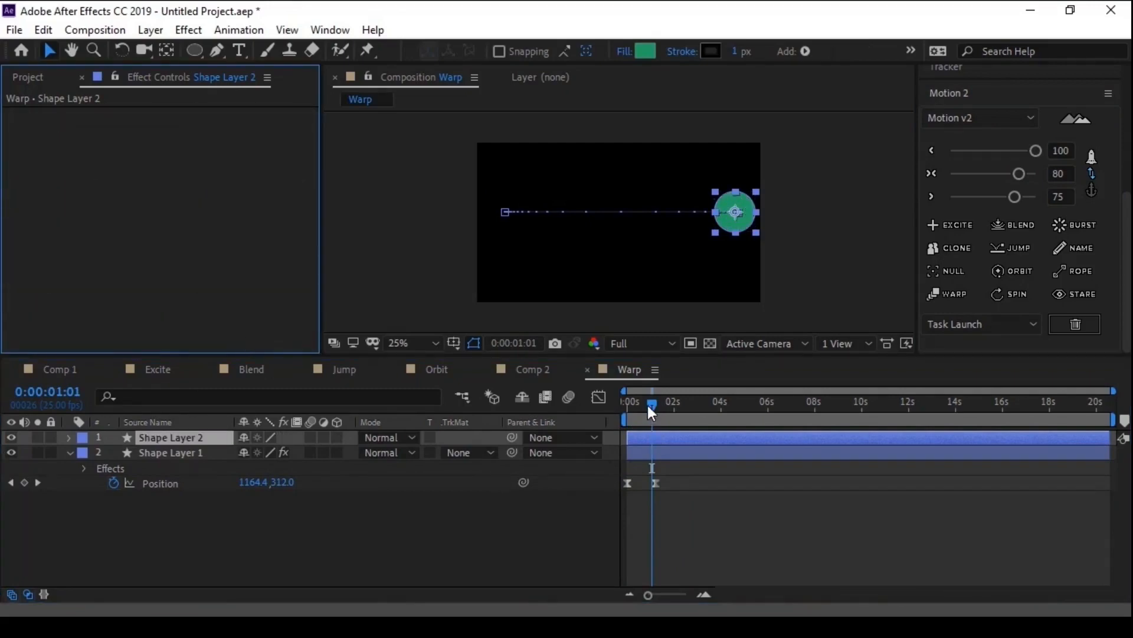
- Preview the plain circle over the warp trail from the start and scrub to 0:00:00:18
key(Home)
key(space)
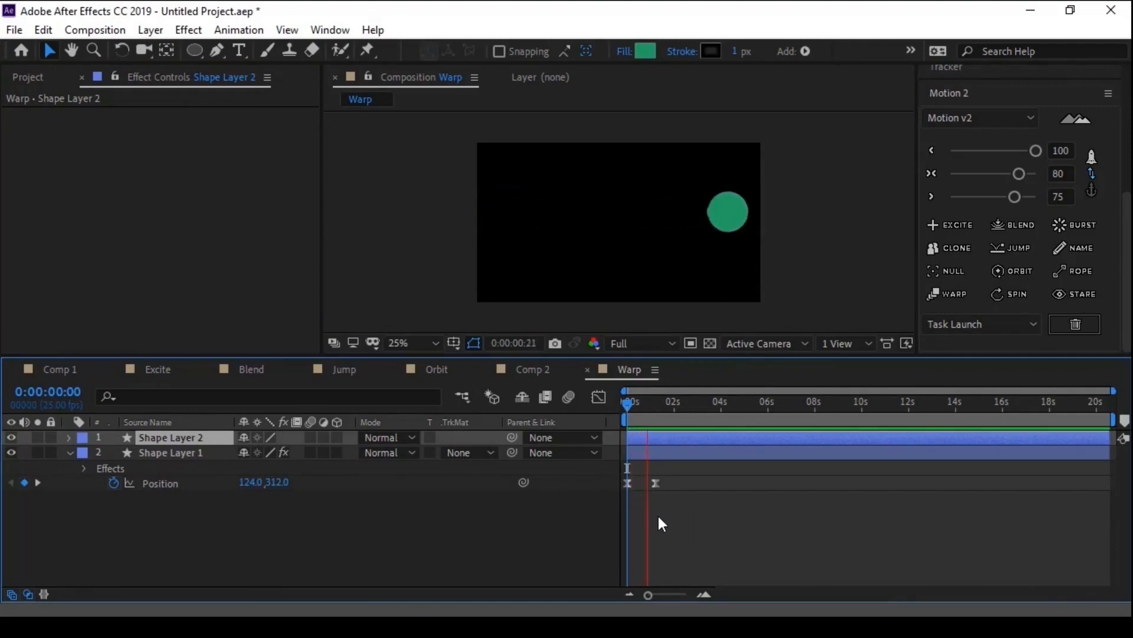
drag(633, 406, 644, 409)
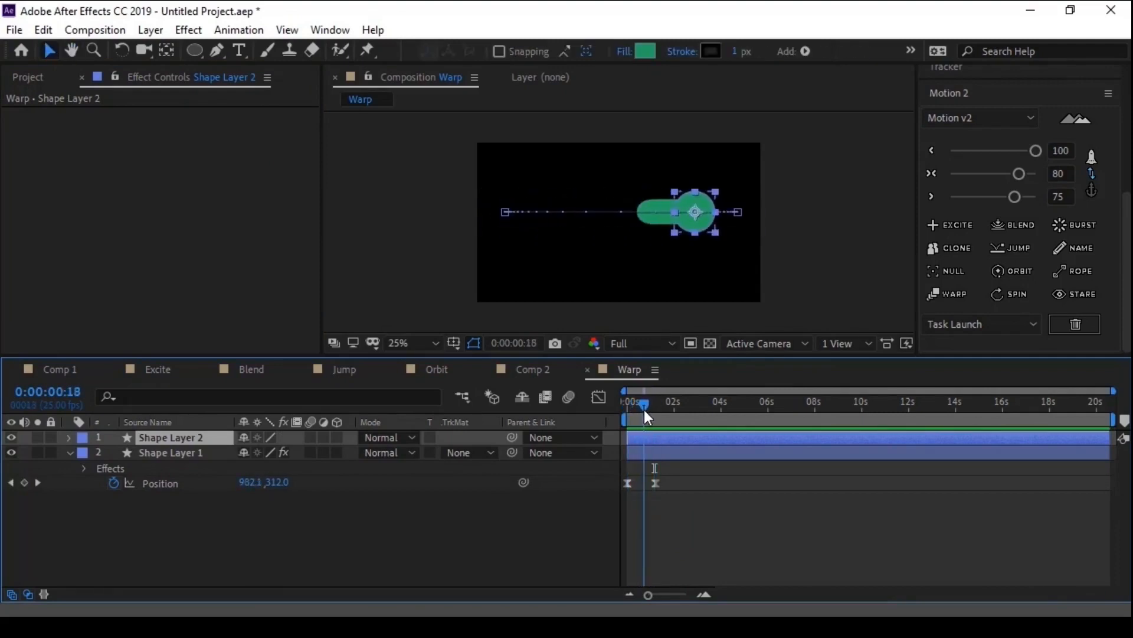
- Add a new adjustment layer above the two circle layers
click(178, 452)
right_click(186, 505)
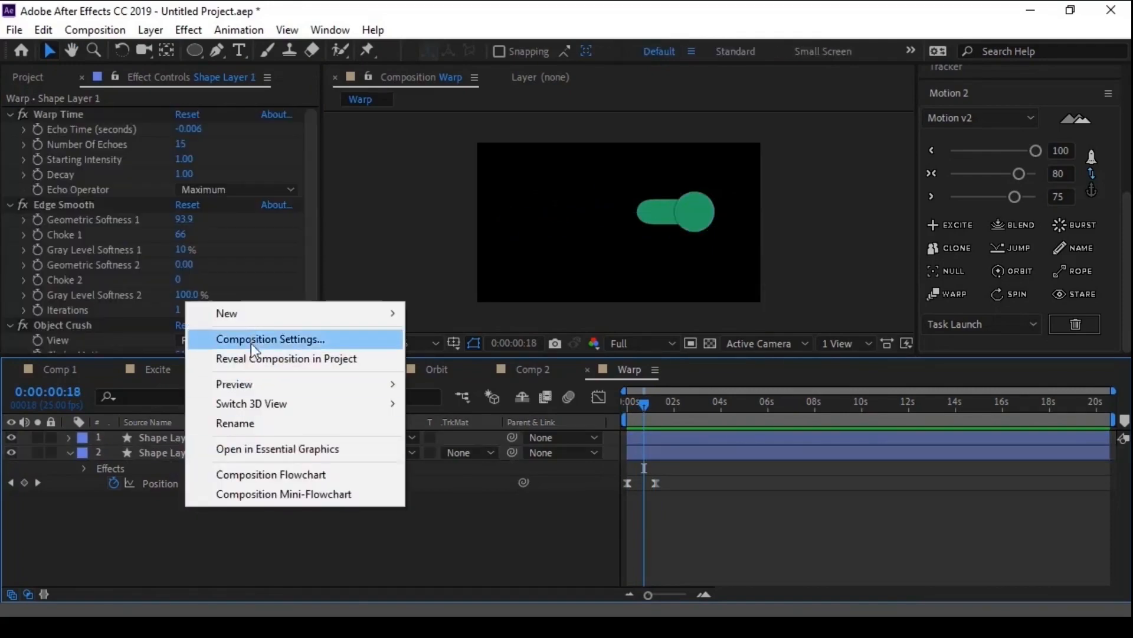
mouse_move(260, 313)
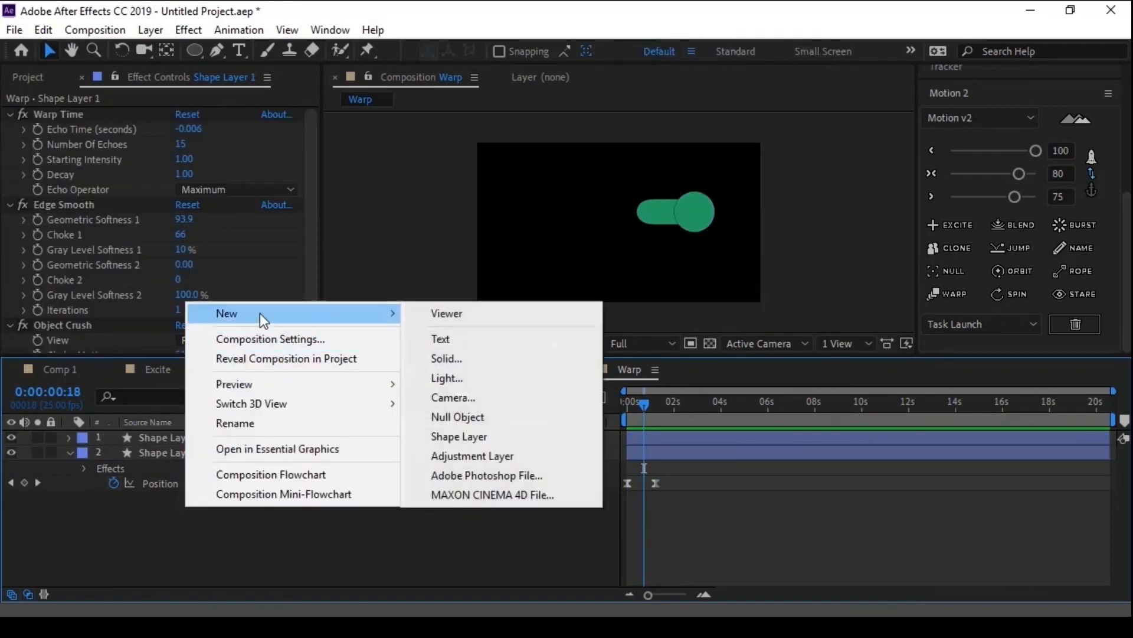
click(439, 455)
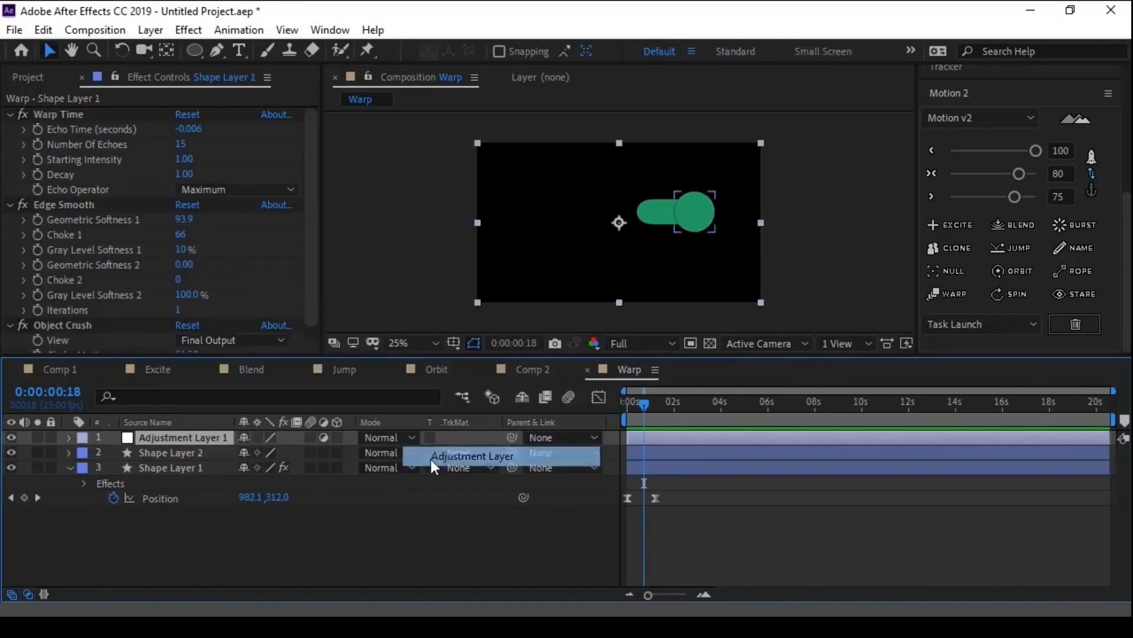
- Apply Fast Box Blur to Adjustment Layer 1 and set its Blur Radius to 15
click(954, 94)
click(960, 168)
click(982, 180)
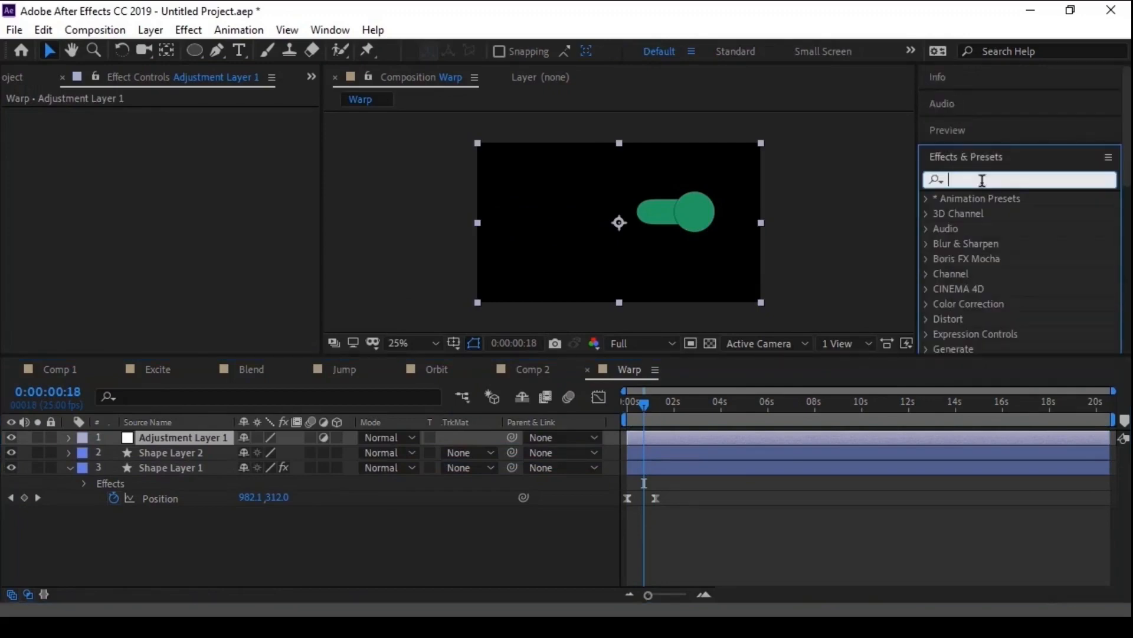
text(fast)
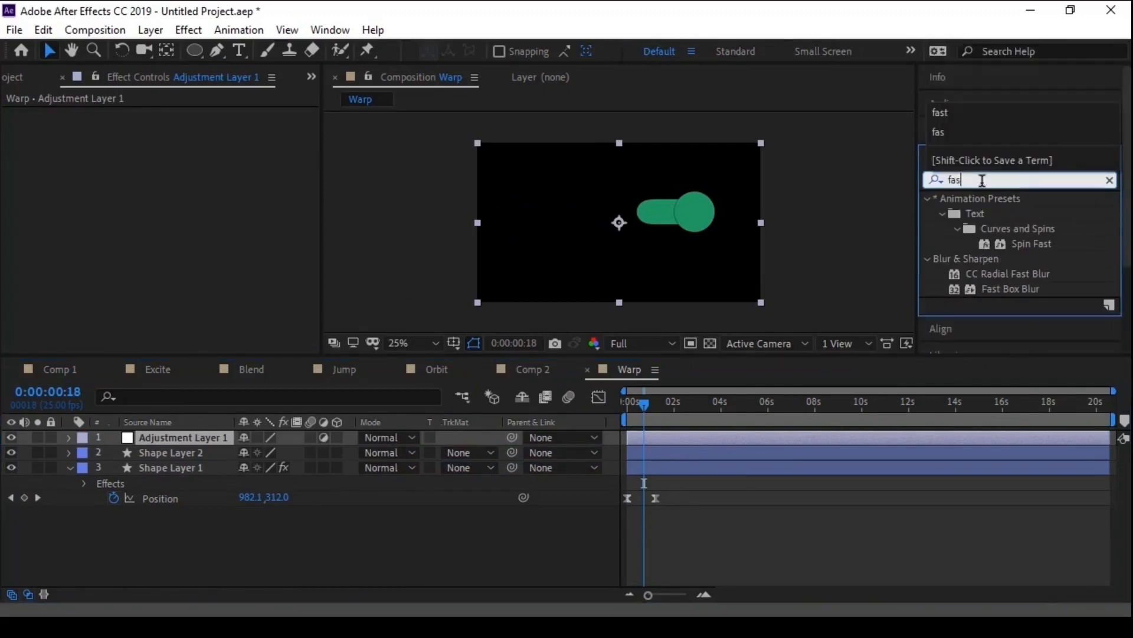
double_click(1001, 288)
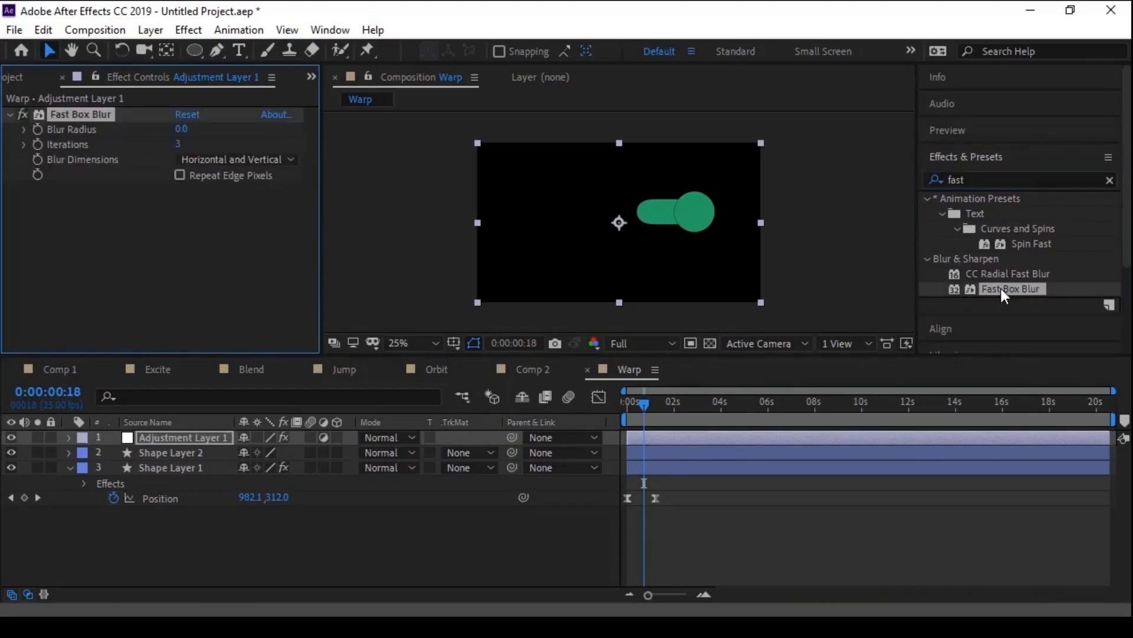
click(180, 128)
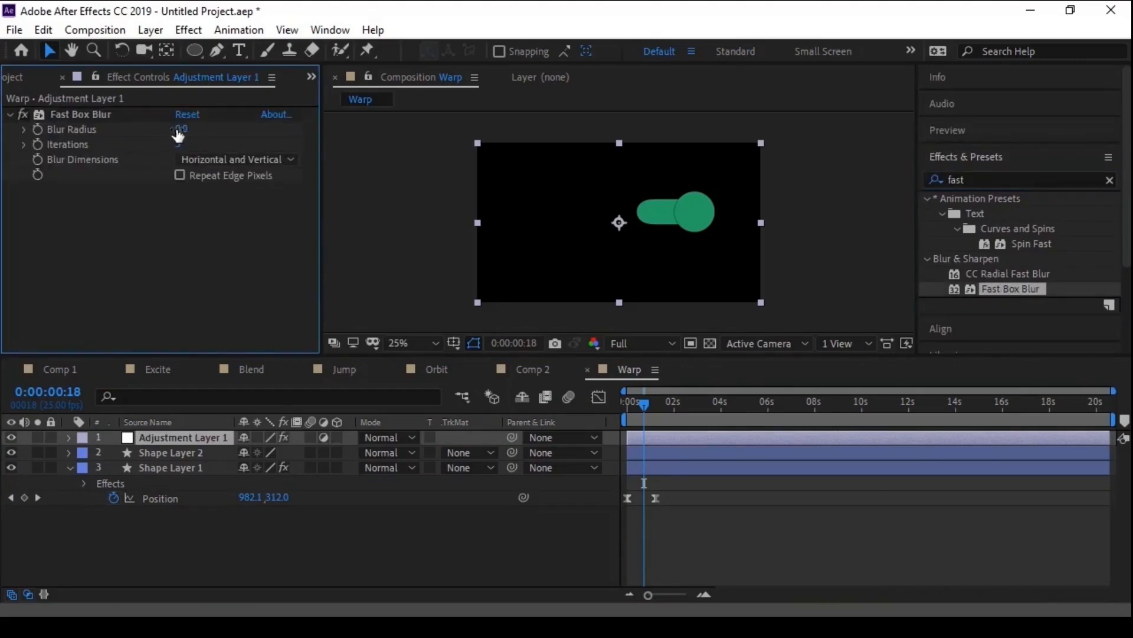
text(12)
key(Return)
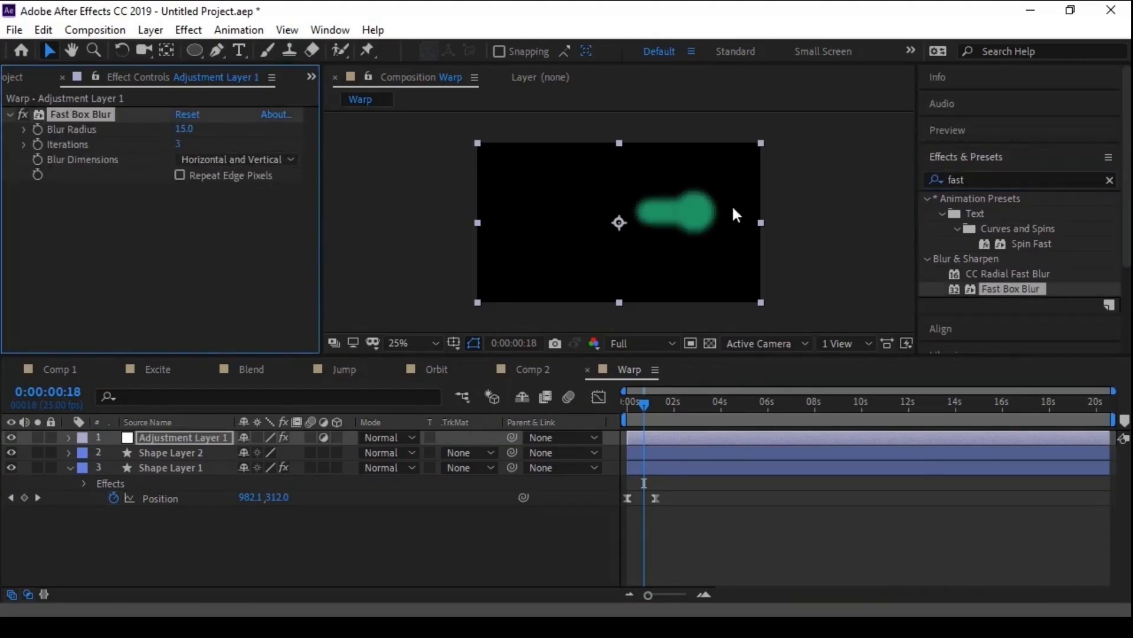
- Apply Matte Choker to Adjustment Layer 1 with Geometric Softness 1 at 0, Choke 1 at -14 and Gray Level Softness 1 at 3%
click(965, 177)
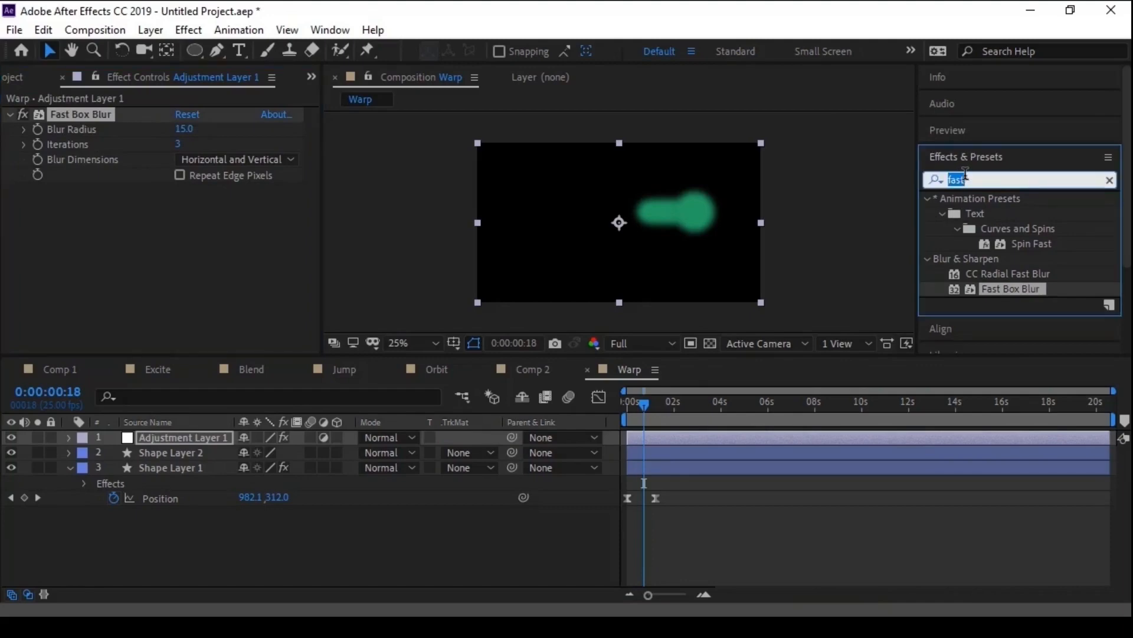
text(matte)
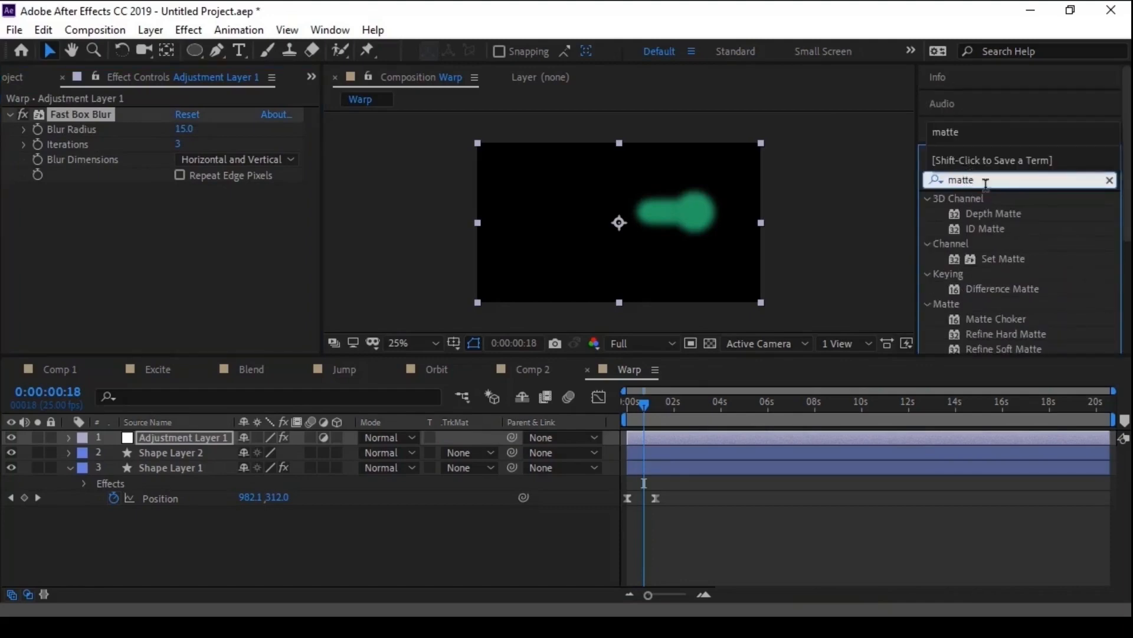
double_click(1014, 317)
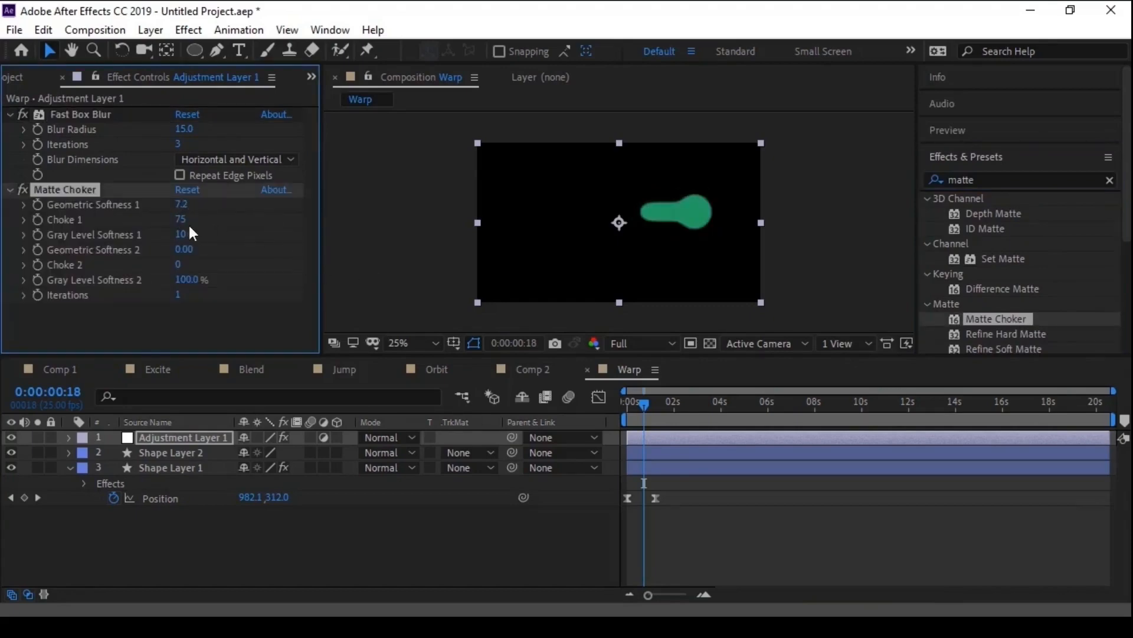
drag(167, 209, 210, 215)
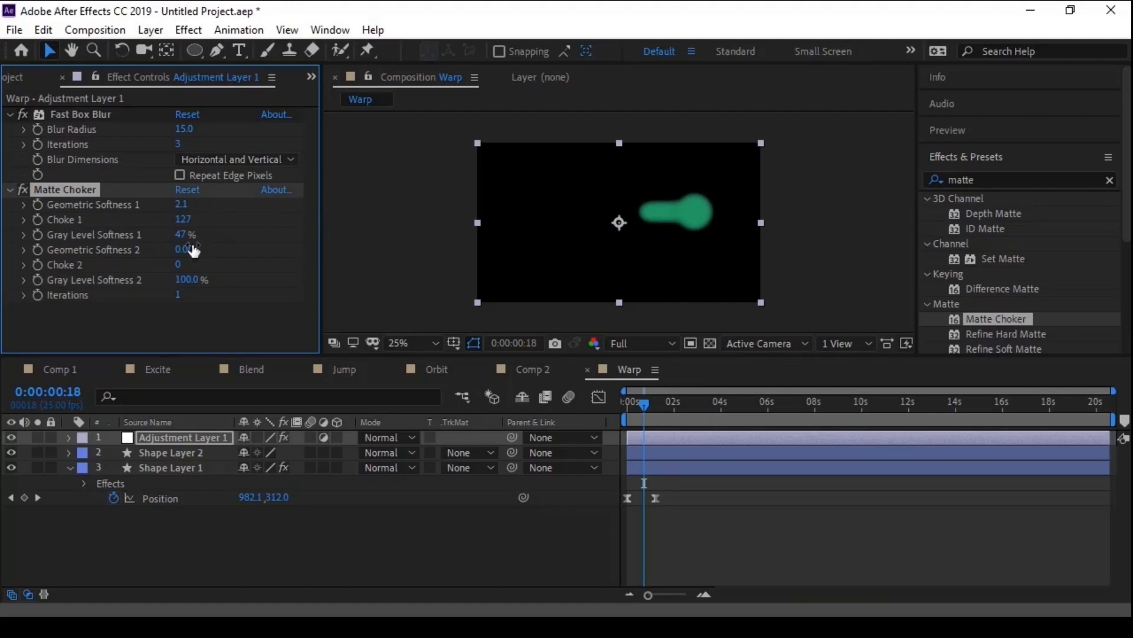
drag(180, 204, 155, 204)
drag(181, 238, 40, 215)
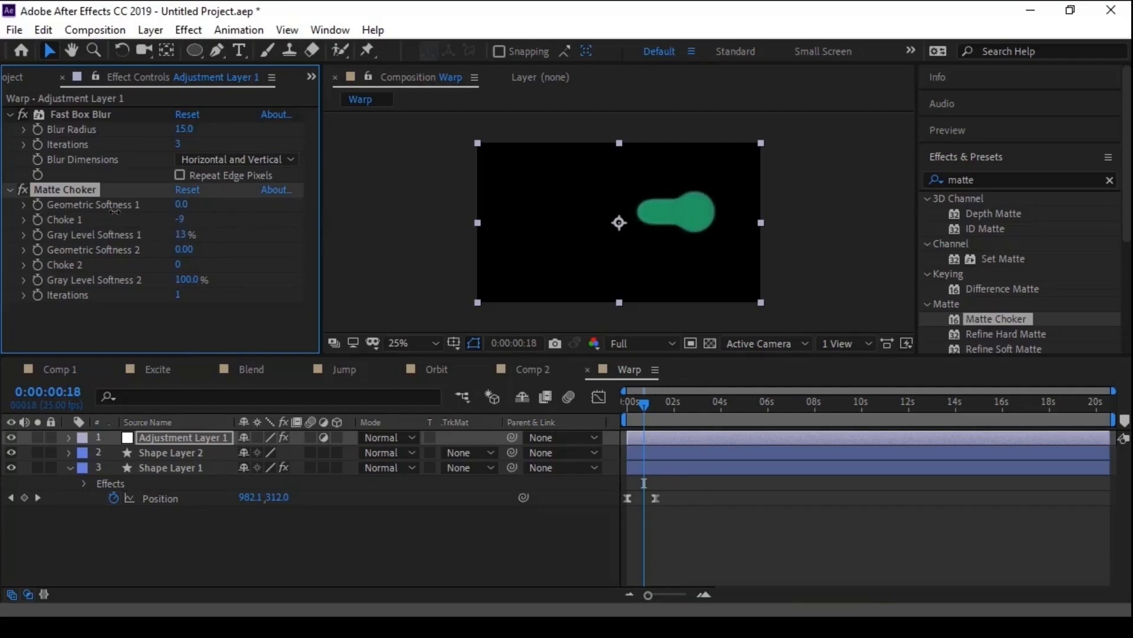
drag(180, 235, 168, 236)
mouse_move(647, 416)
mouse_down()
mouse_move(637, 409)
mouse_move(657, 413)
mouse_move(646, 414)
mouse_up()
- On Shape Layer 1, set Edge Smooth's Geometric Softness 1 to 100 and Choke 1 to 96, and Warp Time's Number of Echoes to 10
click(189, 469)
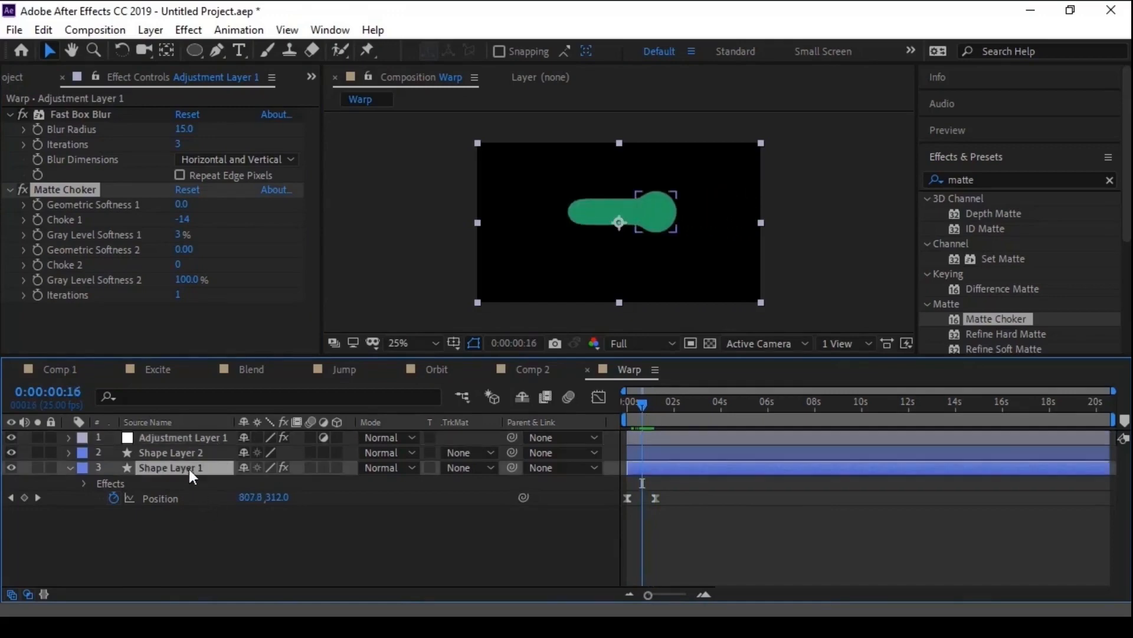
scroll(625, 222, up, 2)
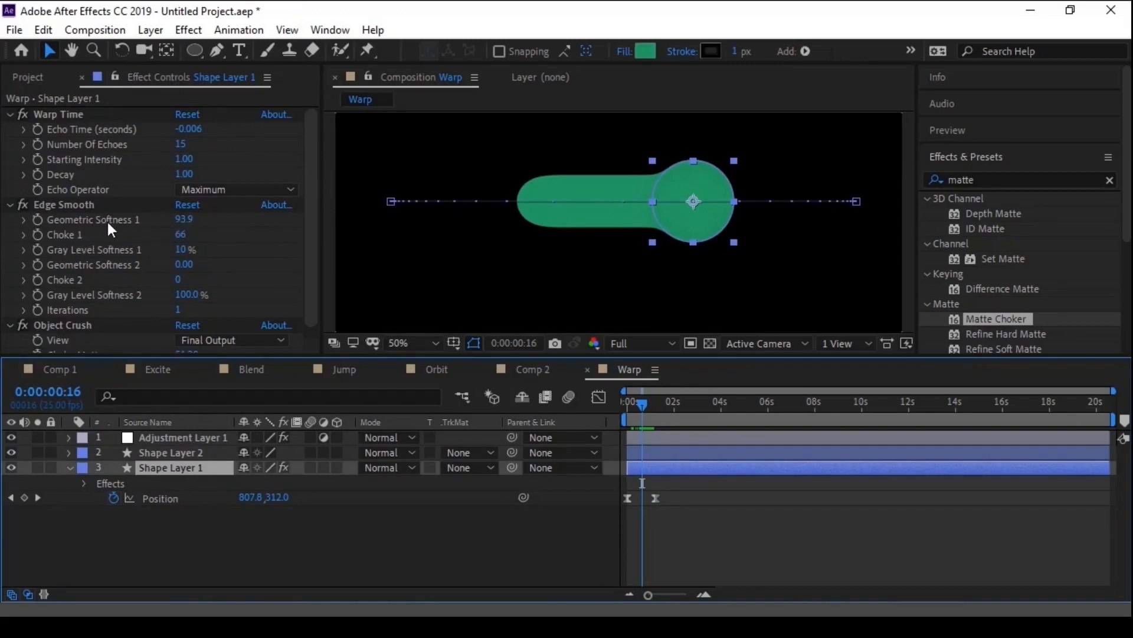
drag(184, 219, 360, 228)
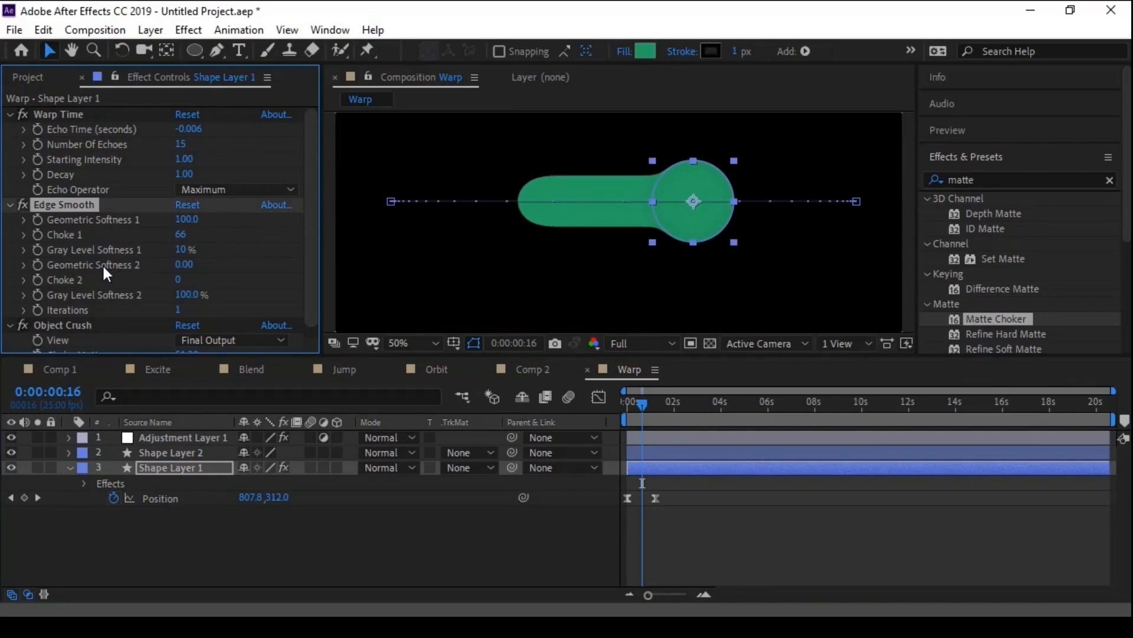
drag(175, 232, 212, 239)
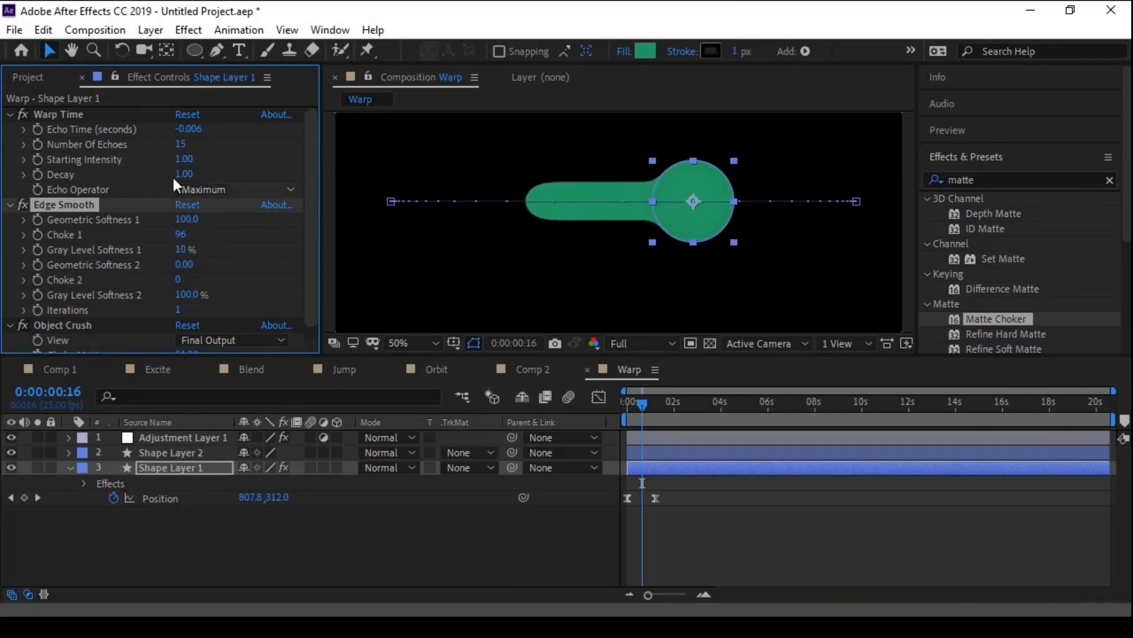
click(179, 144)
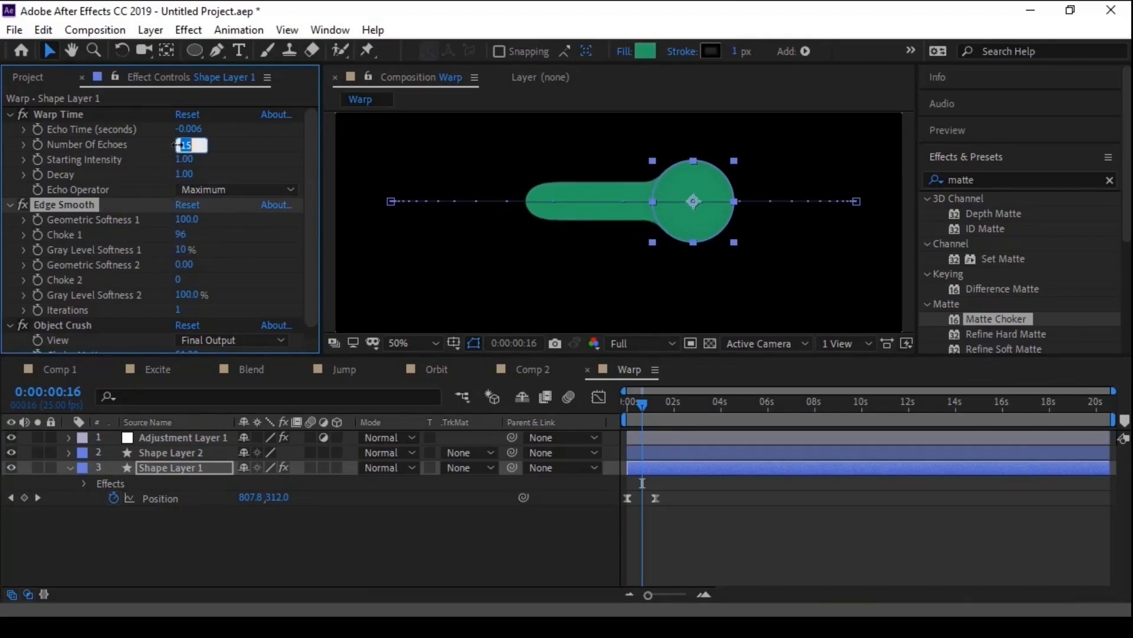
text(10)
key(Return)
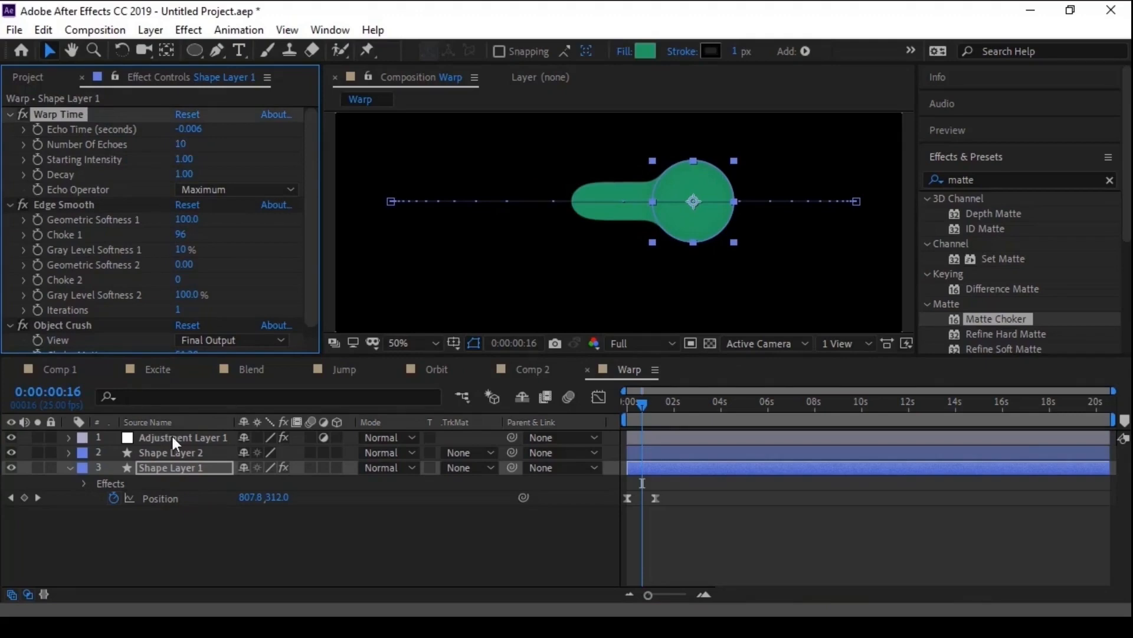
- Duplicate Shape Layer 1, then set the copy's vertical Anchor Point to -93 and its Edge Smooth Choke 1 to 127
click(158, 473)
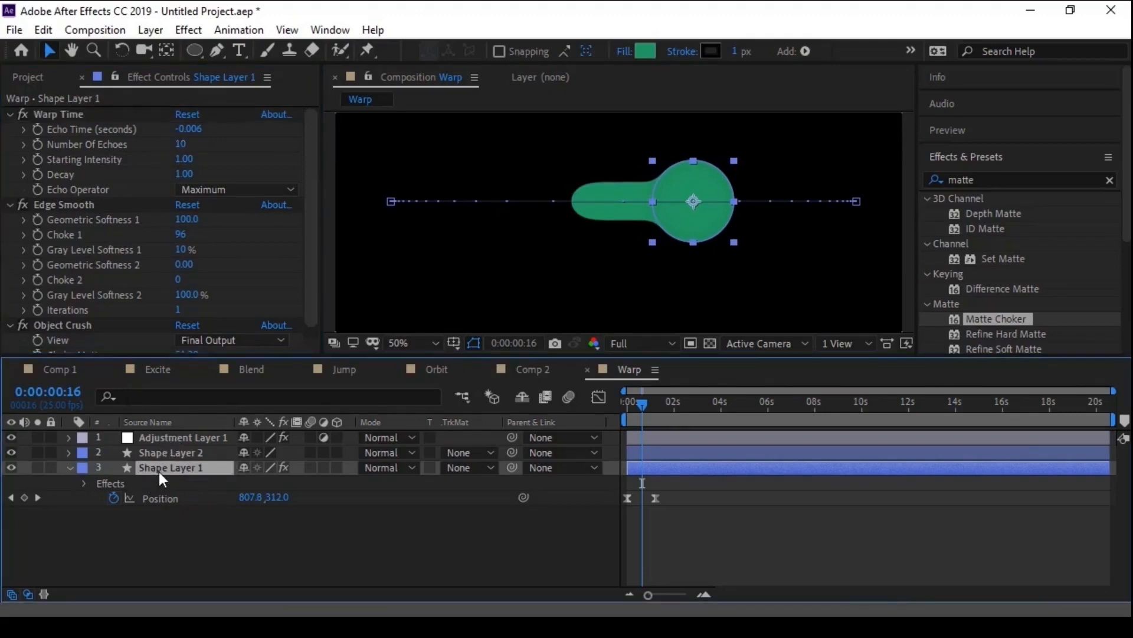
key(ctrl+d)
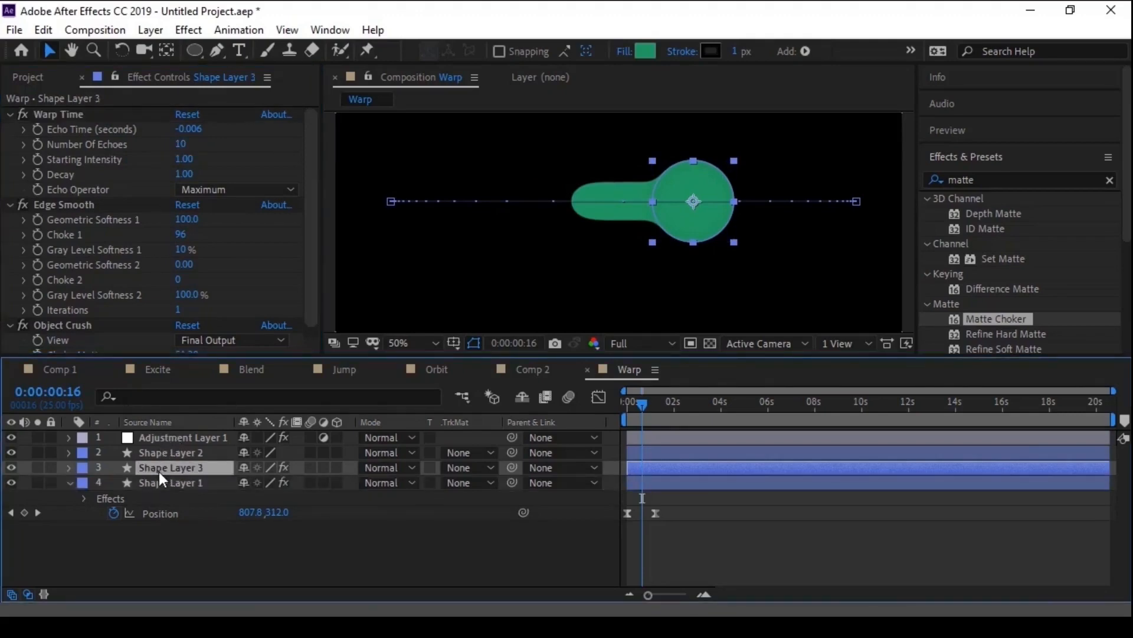
key(p)
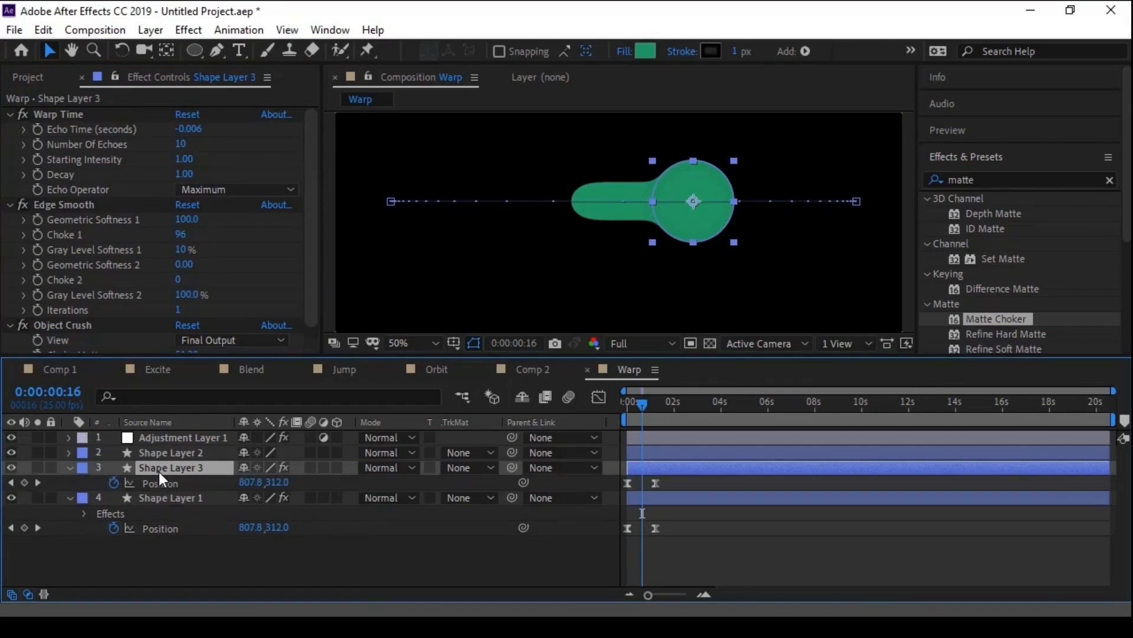
key(a)
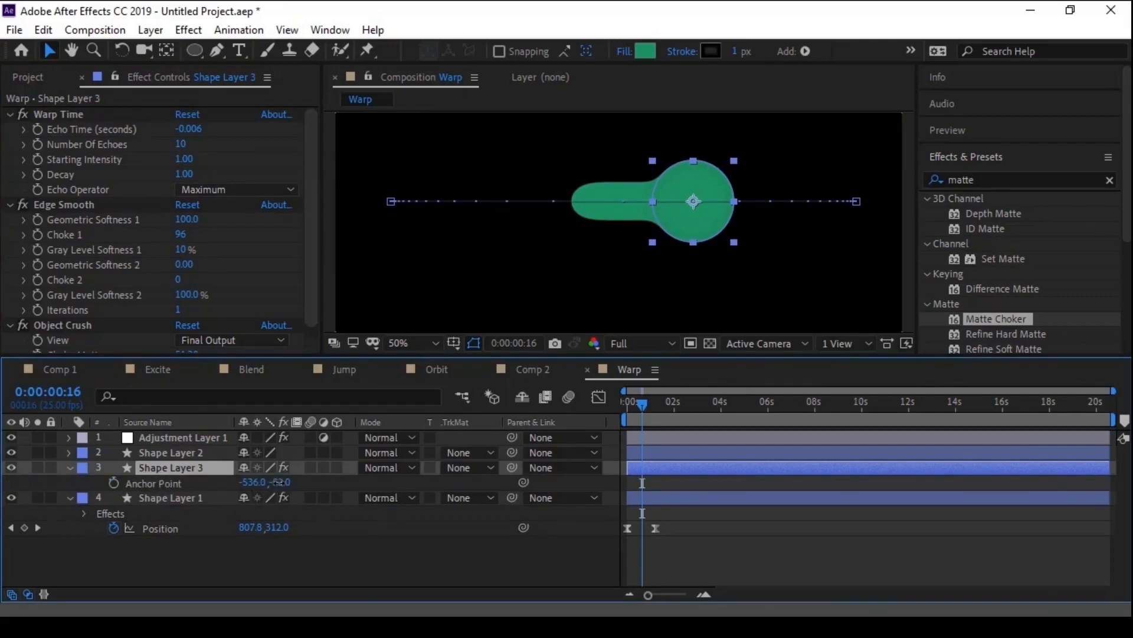
drag(274, 482, 241, 482)
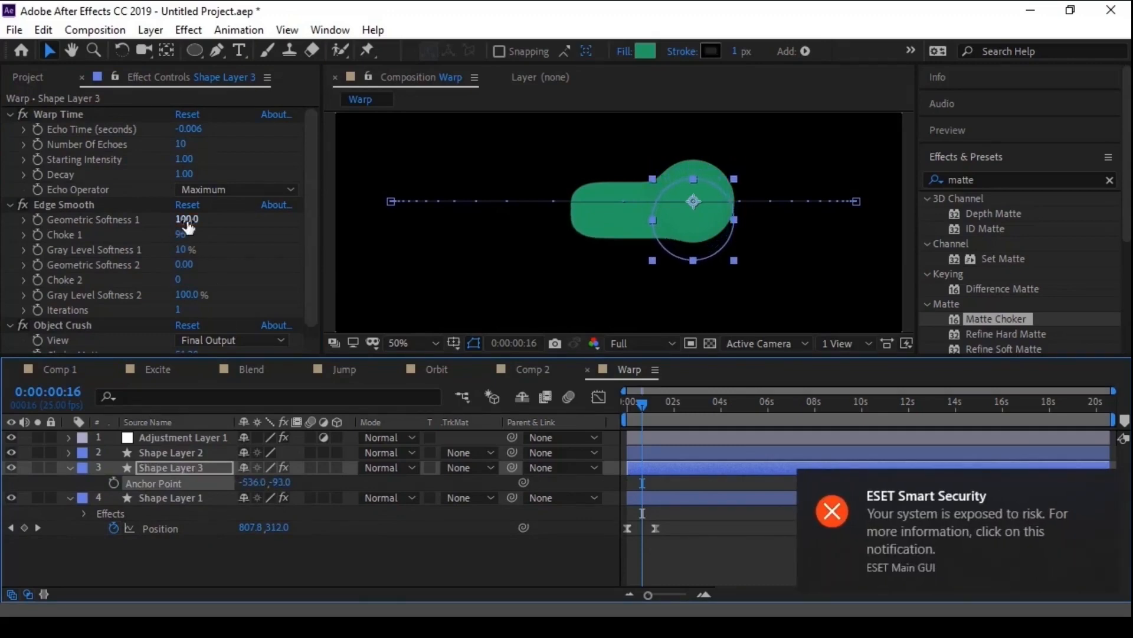
drag(187, 221, 257, 233)
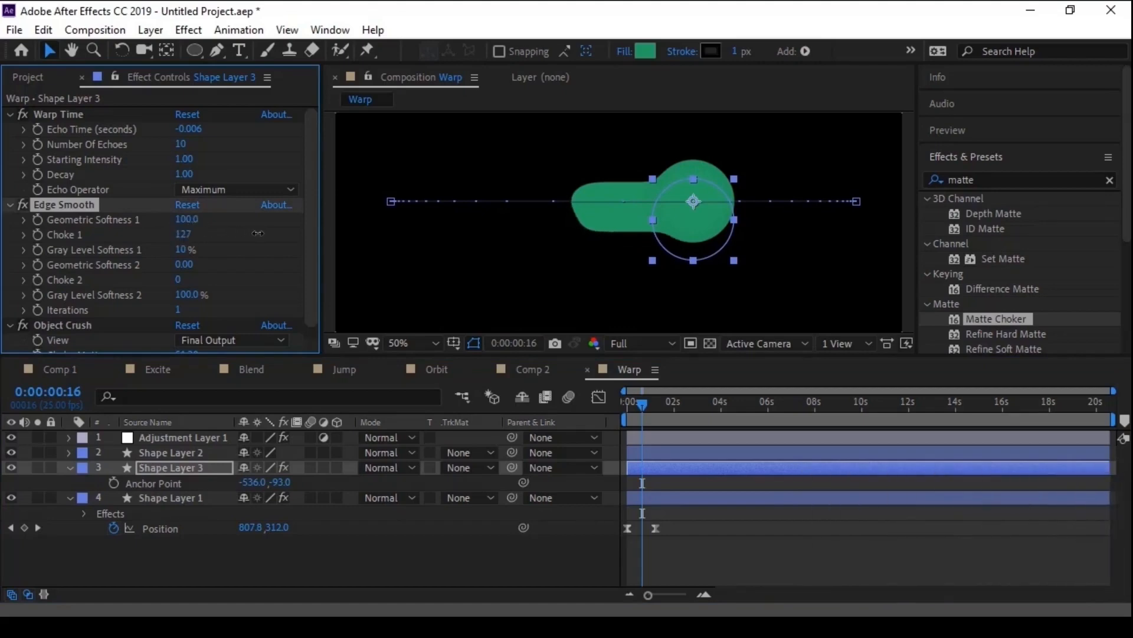
- Offset the trail of Shape Layer 1 by setting its Anchor Point to -555, -17
click(169, 497)
key(a)
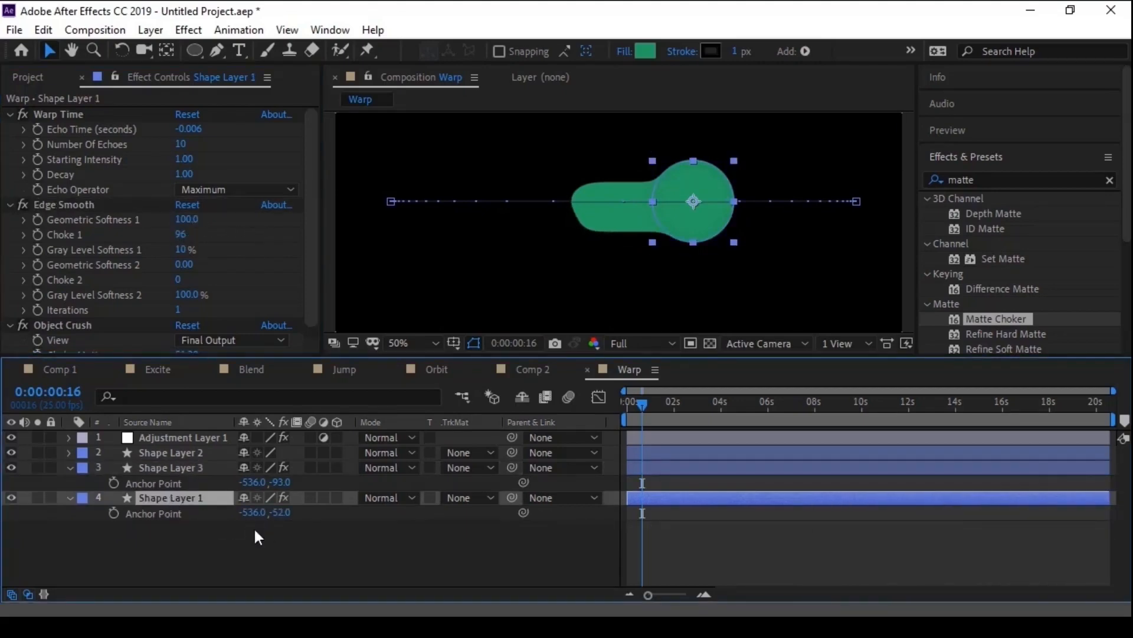
drag(254, 512, 315, 507)
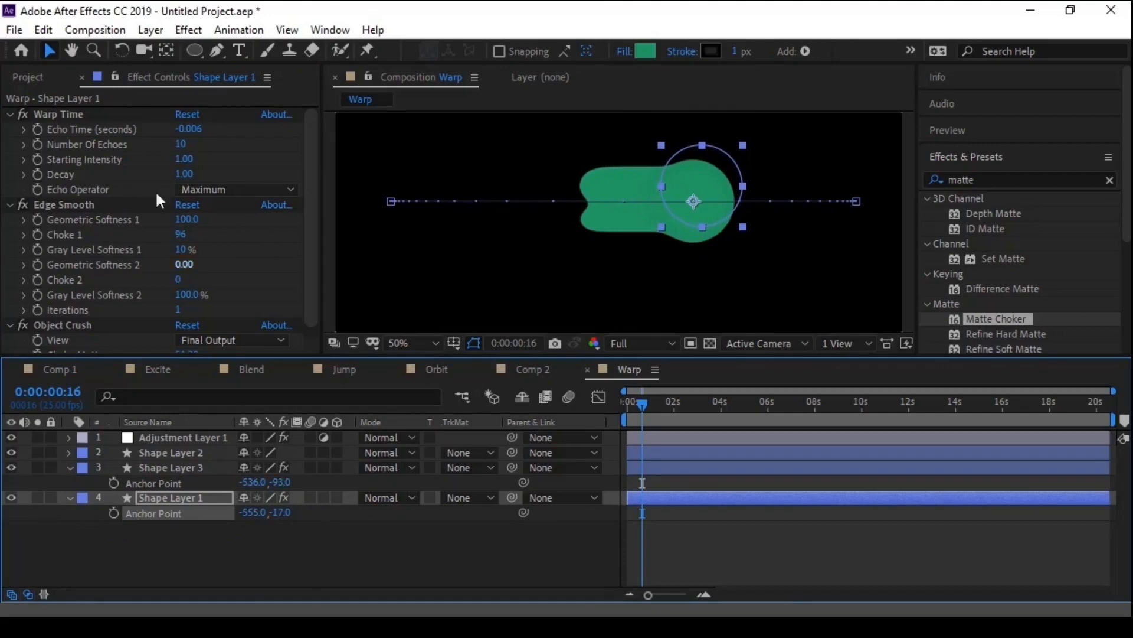
- On Shape Layer 1, set Number of Echoes to 8, and Edge Smooth's Geometric Softness 1 to 96.6 and Choke 1 to 127
click(185, 144)
text(5)
key(Return)
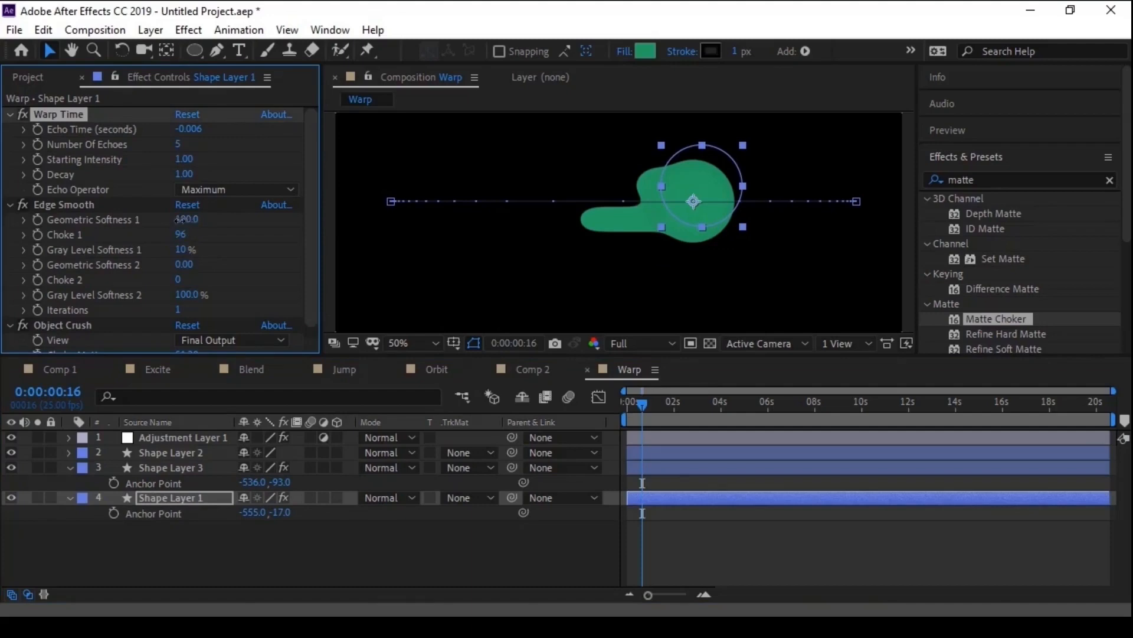
drag(183, 220, 228, 236)
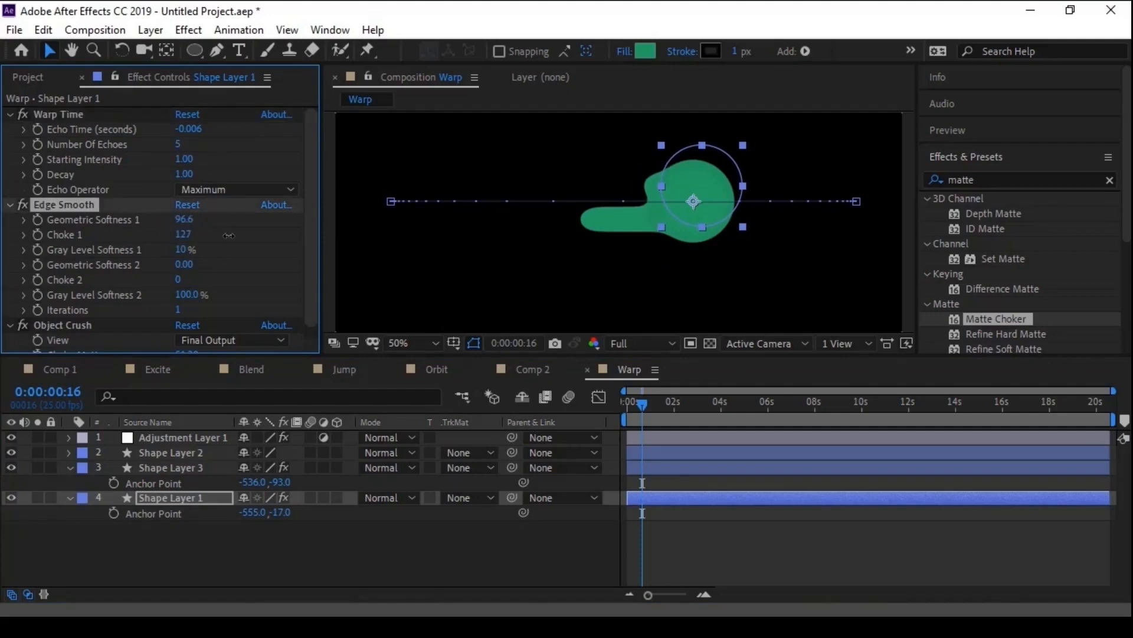
click(178, 145)
text(8)
key(Return)
- Deselect the layers and scrub to 0:00:00:15 to check the shape of the two trails
click(750, 546)
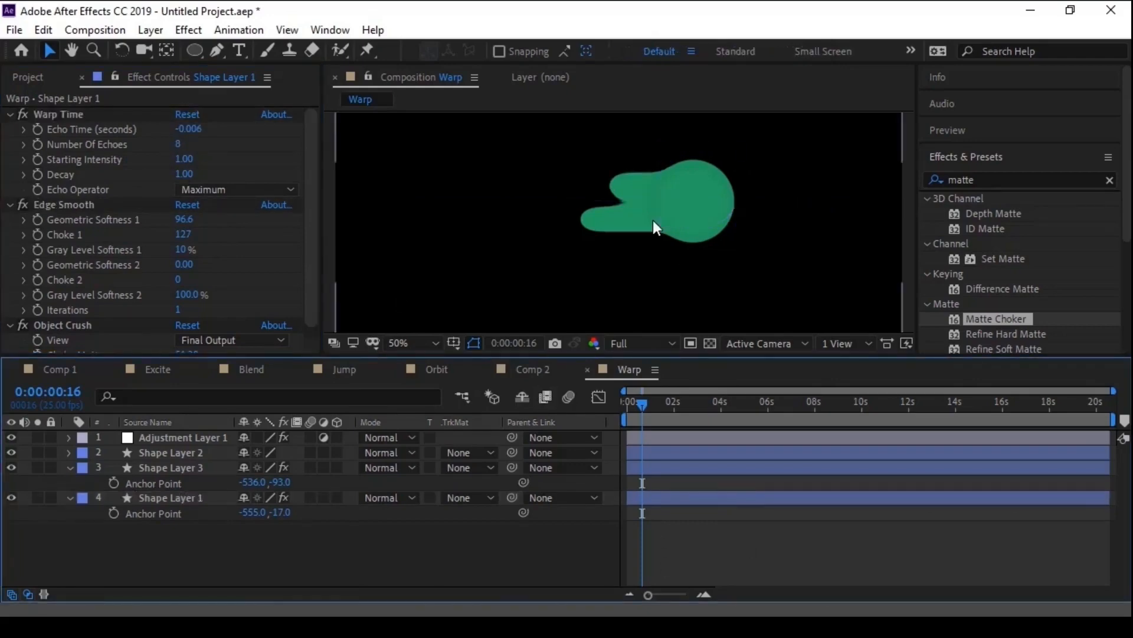
scroll(653, 221, down, 1)
drag(642, 403, 640, 405)
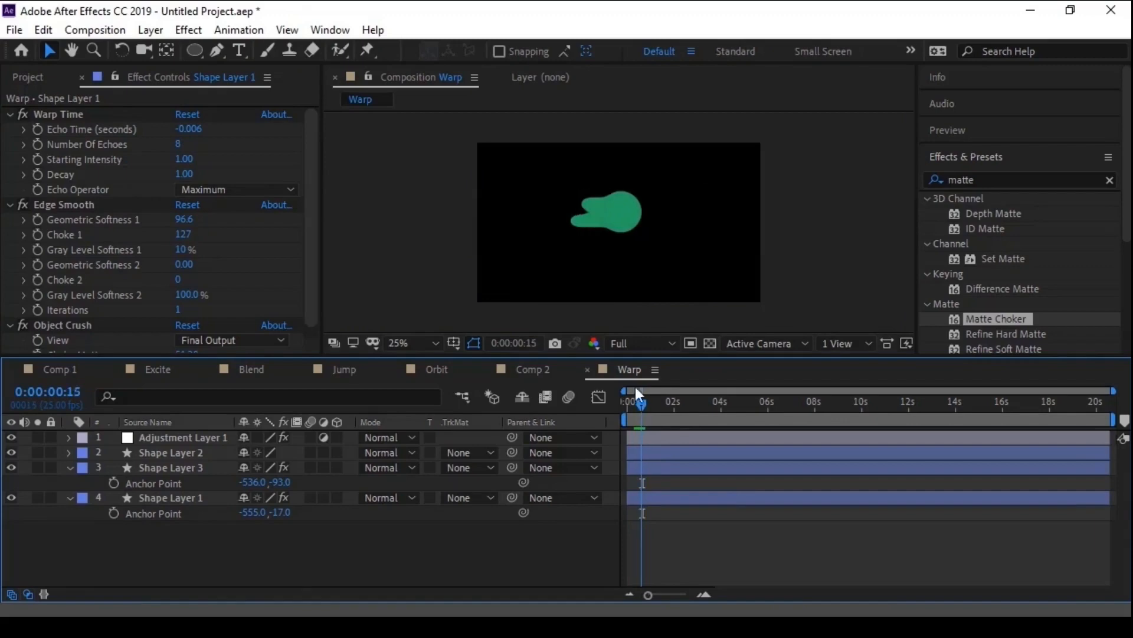
- Duplicate Shape Layer 1 and set the copy's Warp Time Echo Time to -0.070, Number of Echoes to 1 and Edge Smooth Choke 1 to 116
click(161, 468)
click(158, 497)
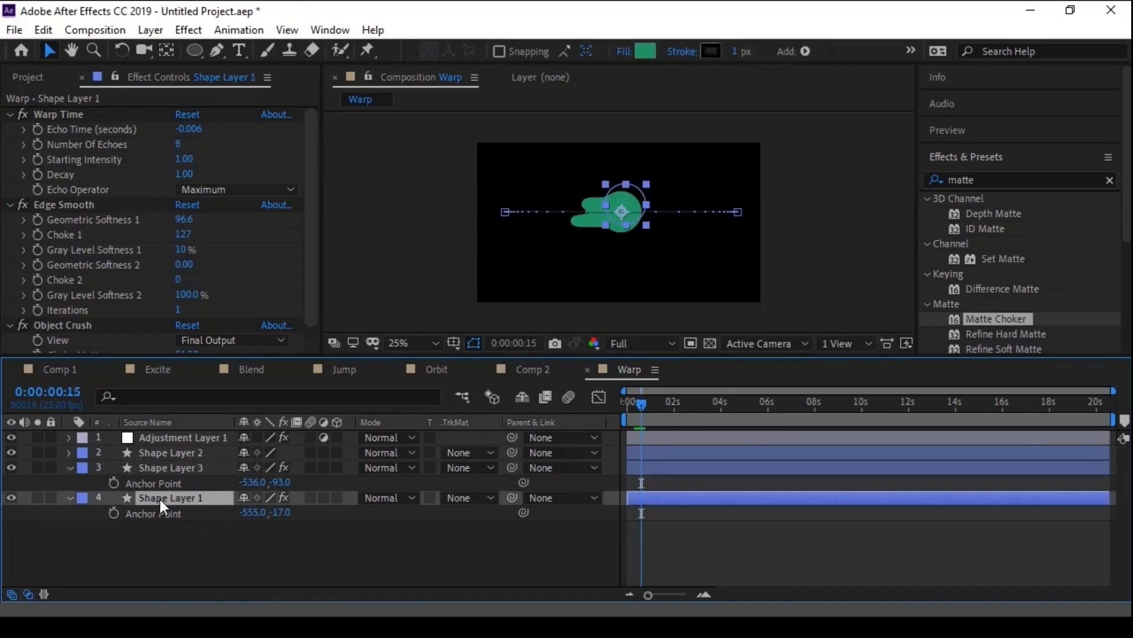
key(ctrl+d)
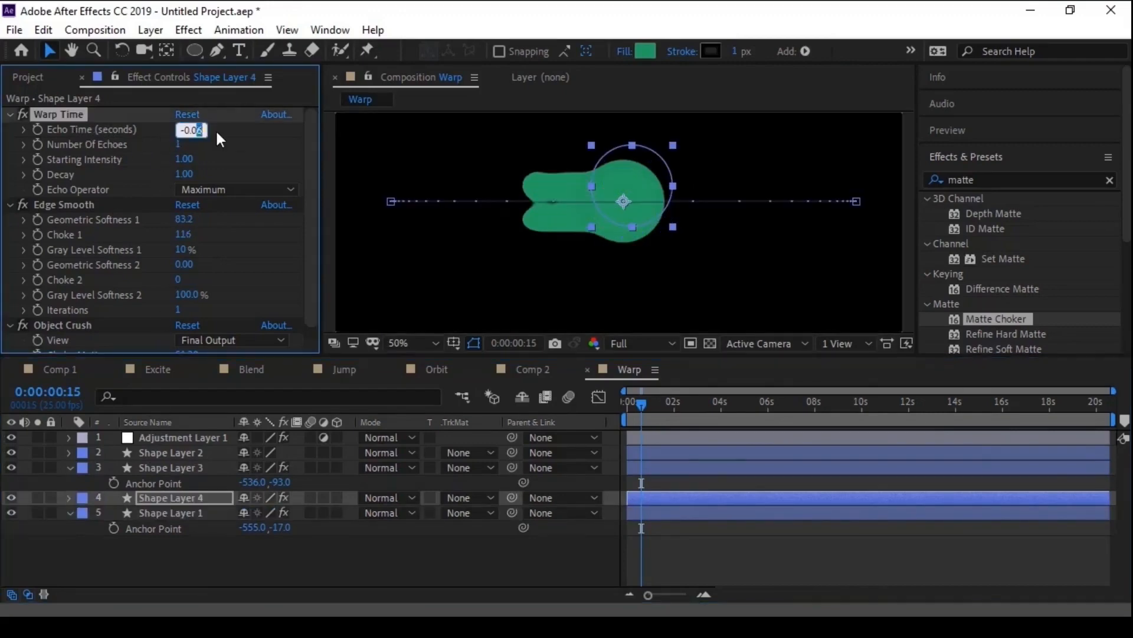
key(Return)
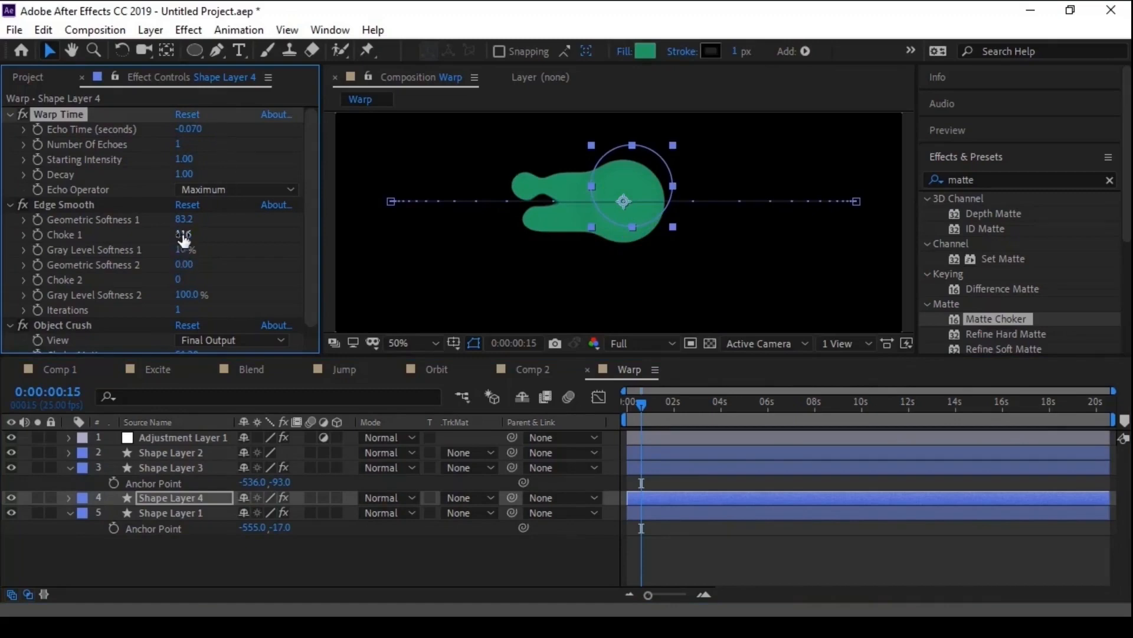
- Set Shape Layer 4's Edge Smooth Geometric Softness 1 to 93.5 and Gray Level Softness 1 to 9%
scroll(313, 218, down, 1)
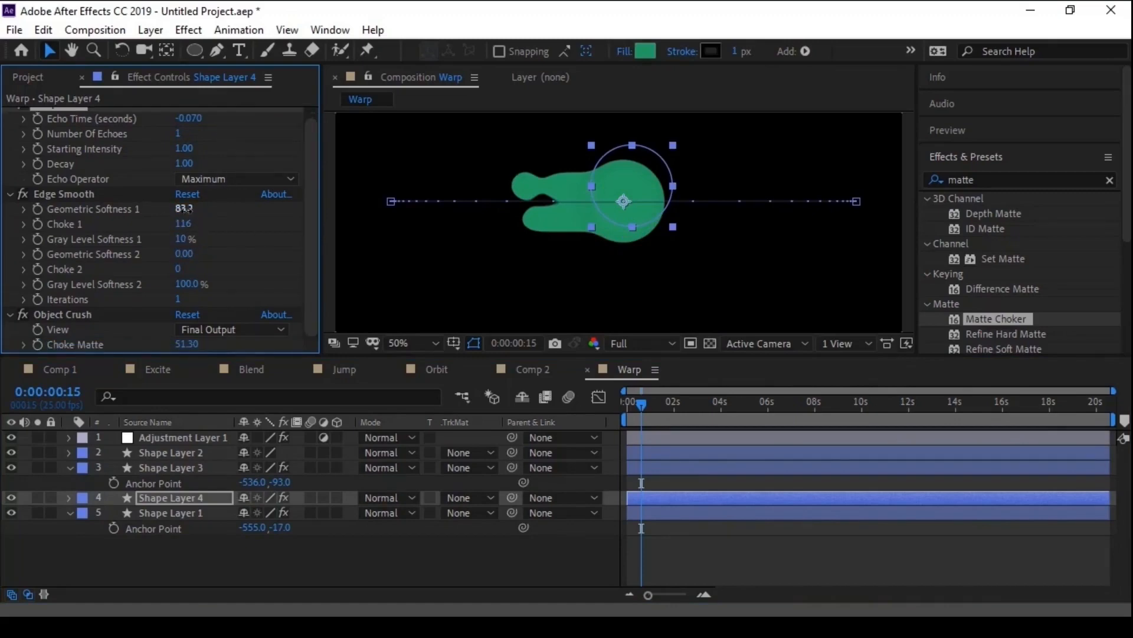
drag(185, 208, 288, 215)
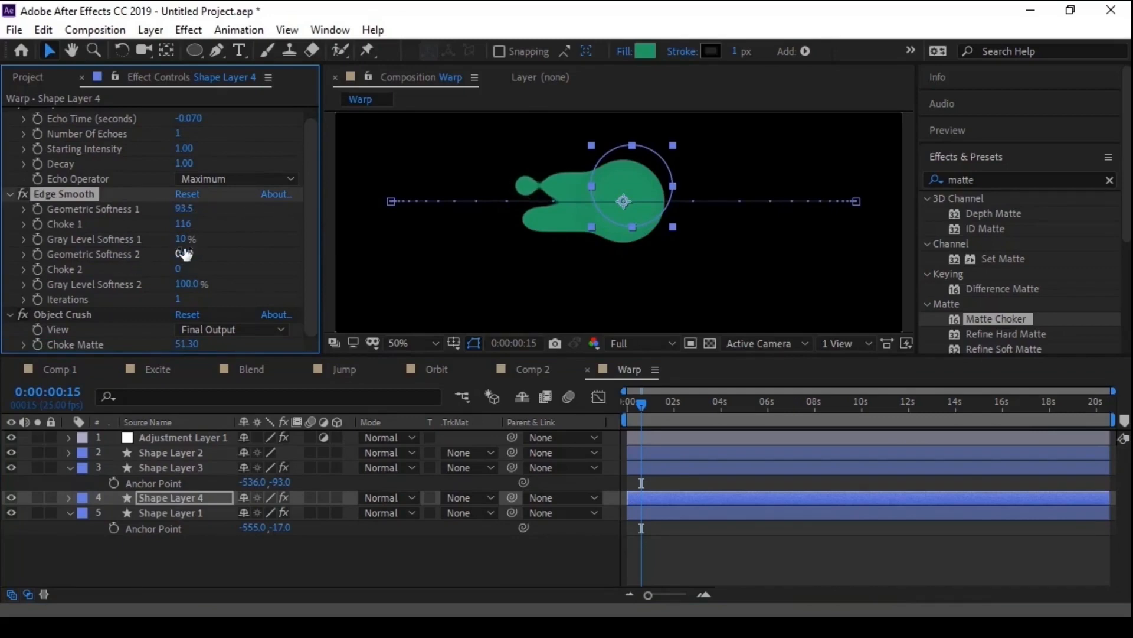
drag(184, 238, 185, 238)
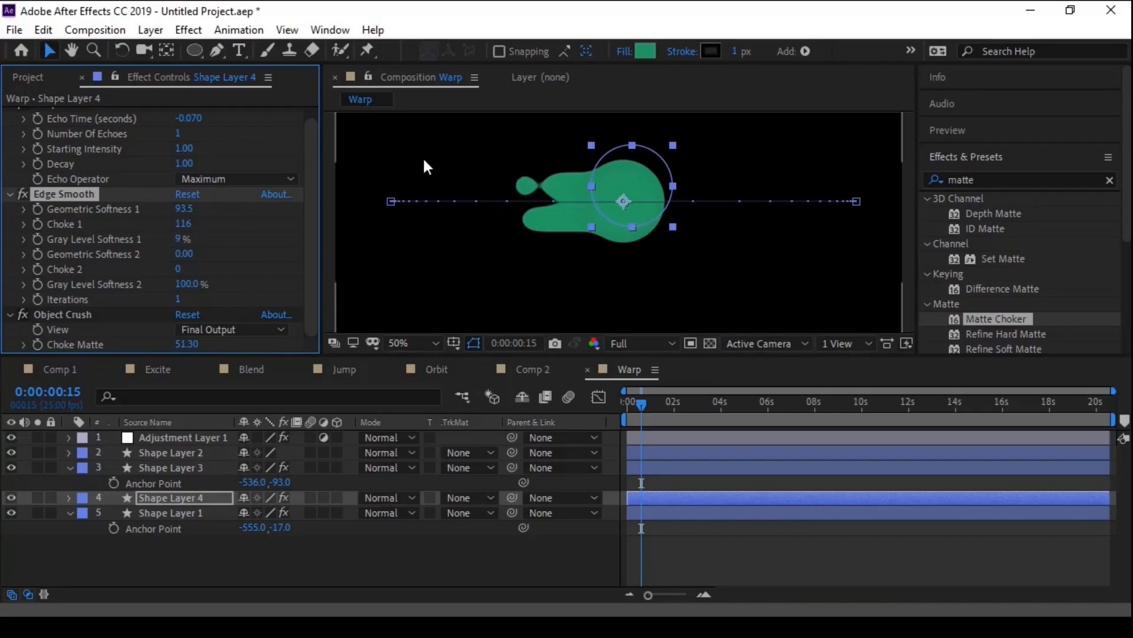
scroll(439, 207, down, 2)
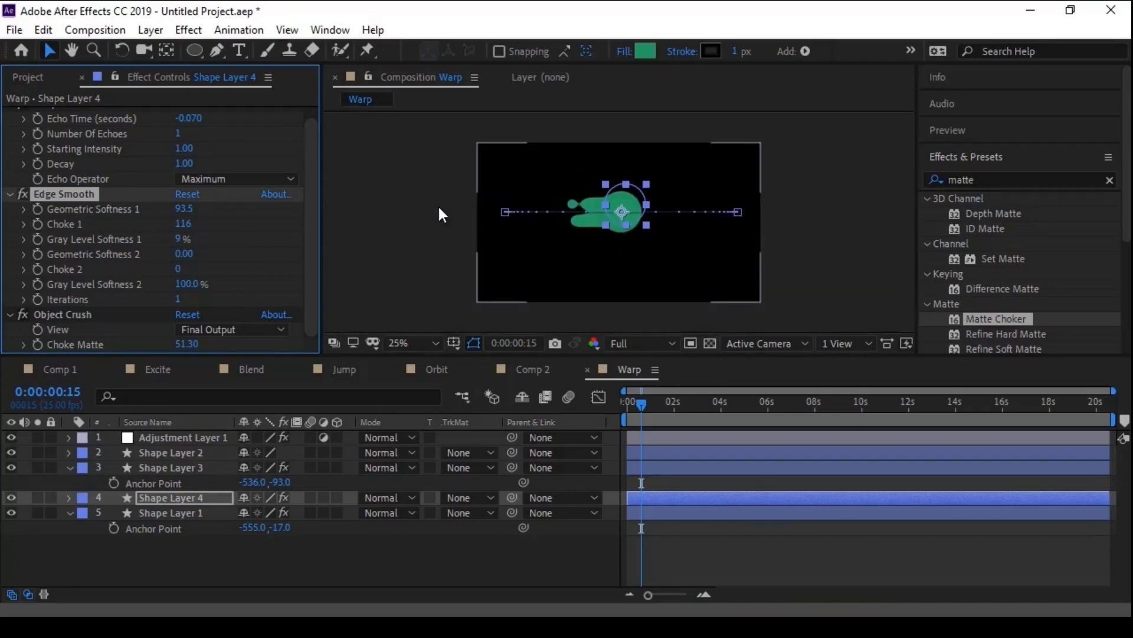
- Scrub to 0:00:01:06 and set Shape Layer 2's label colour to Yellow
click(641, 413)
drag(646, 402, 655, 409)
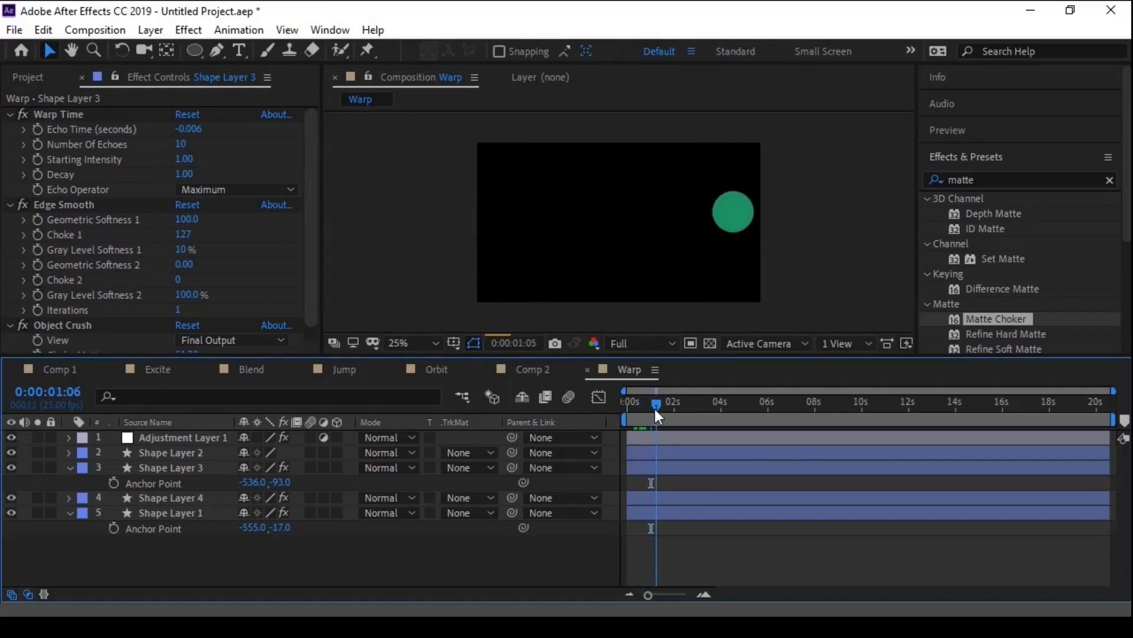
click(177, 453)
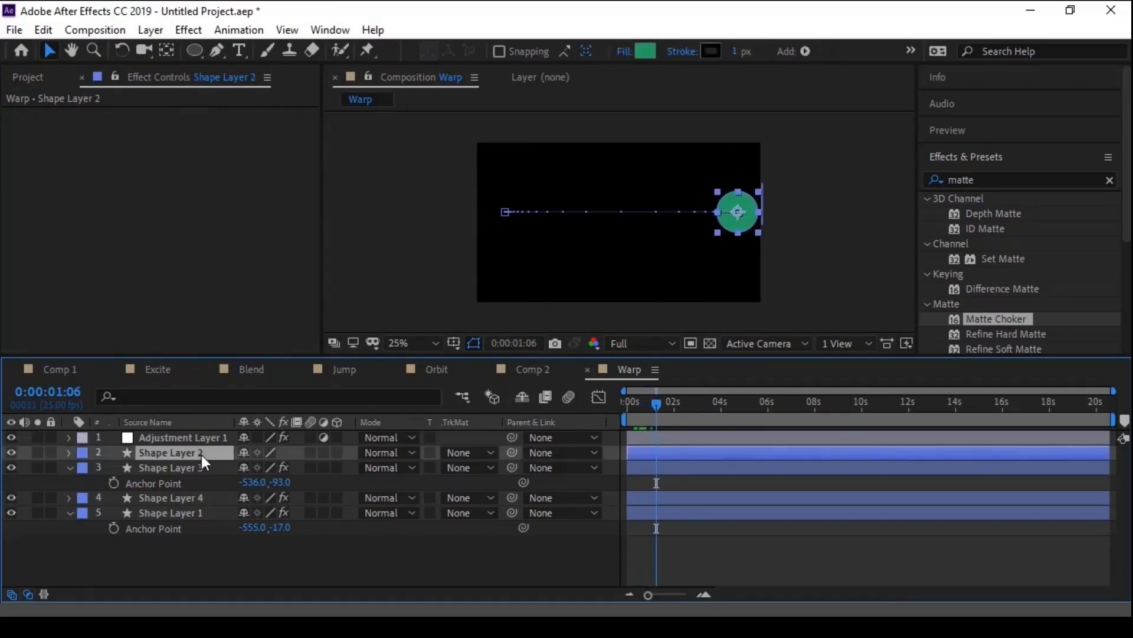
click(83, 453)
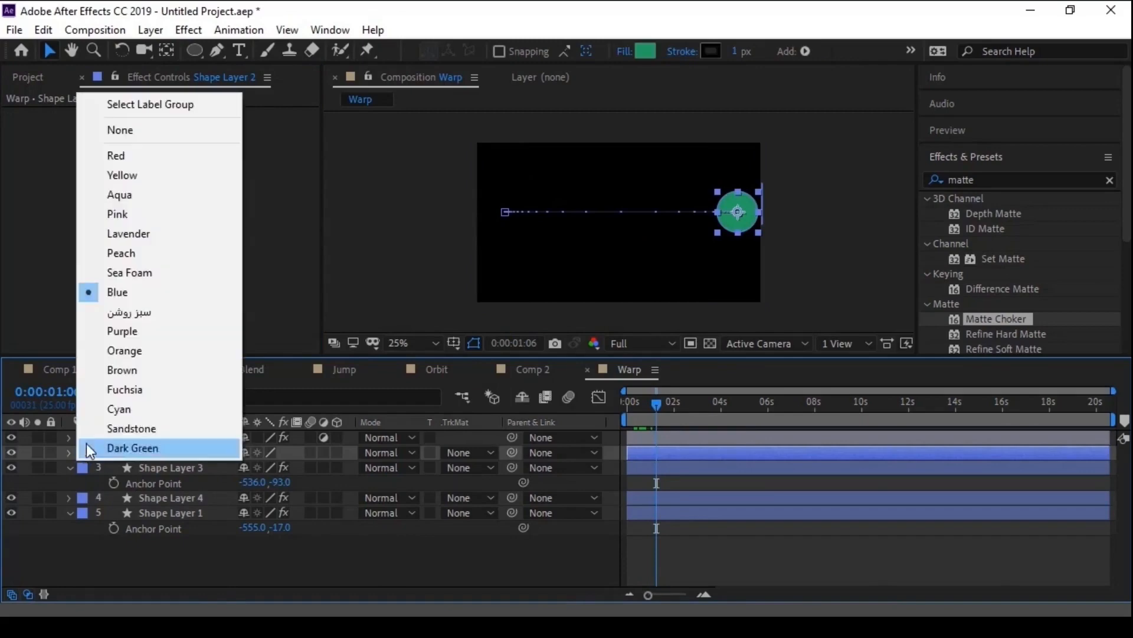
click(126, 174)
- Remove the Position keyframes from Shape Layers 3, 4 and 1 and parent the three layers to Shape Layer 2
click(157, 466)
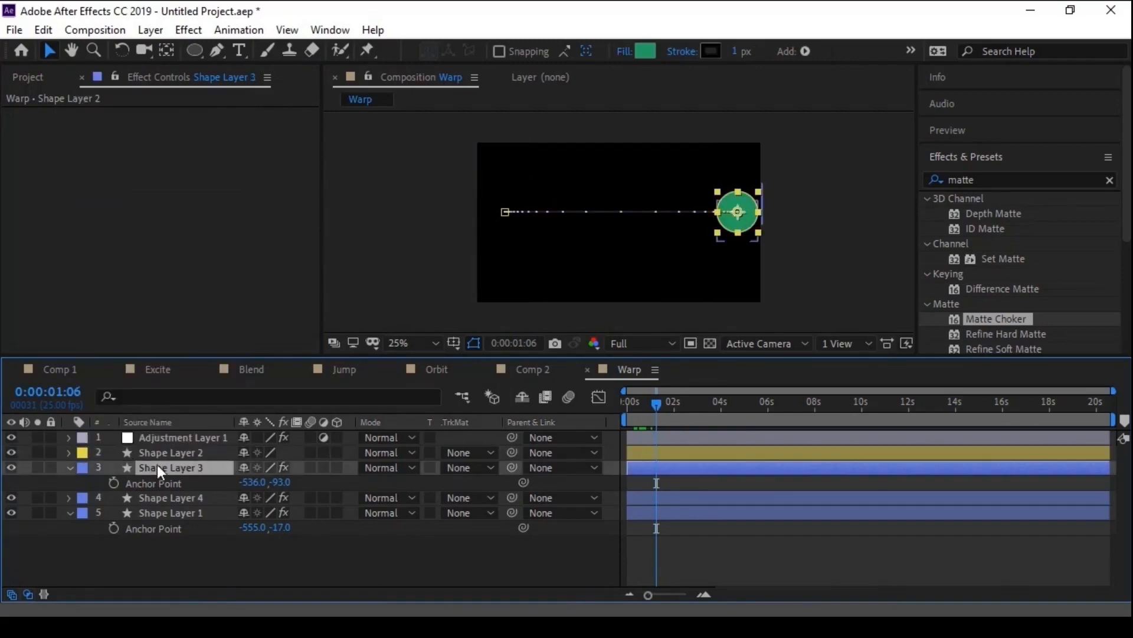
shift+click(164, 511)
key(p)
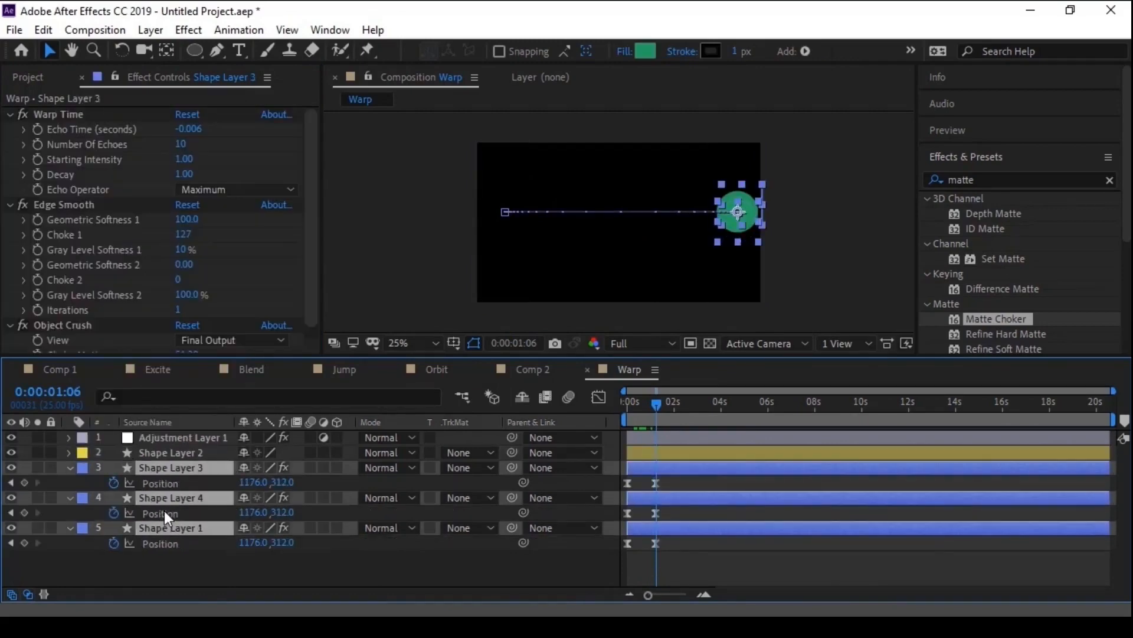
click(113, 483)
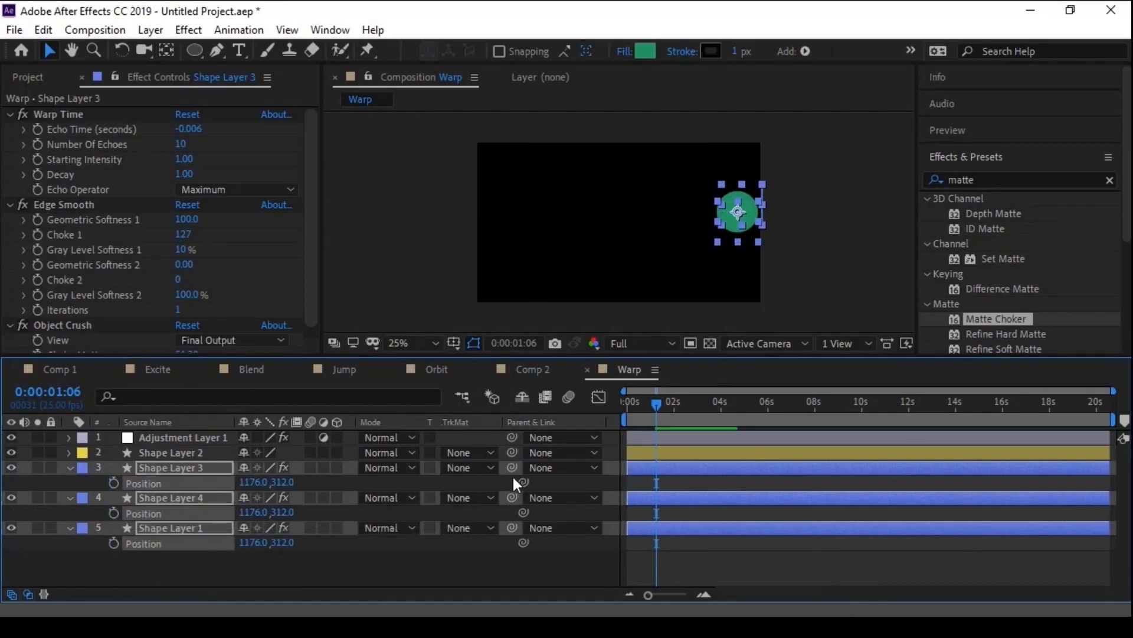
drag(511, 466, 182, 451)
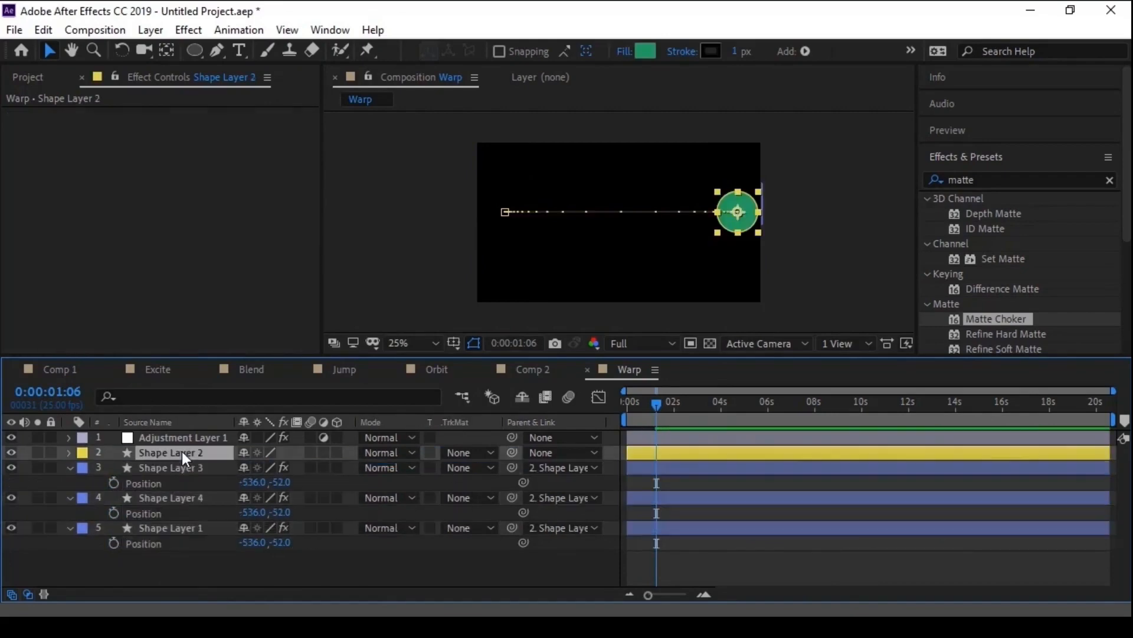
- Record a freehand looping motion path across the frame for Shape Layer 2 with Motion Sketch
click(951, 157)
click(421, 215)
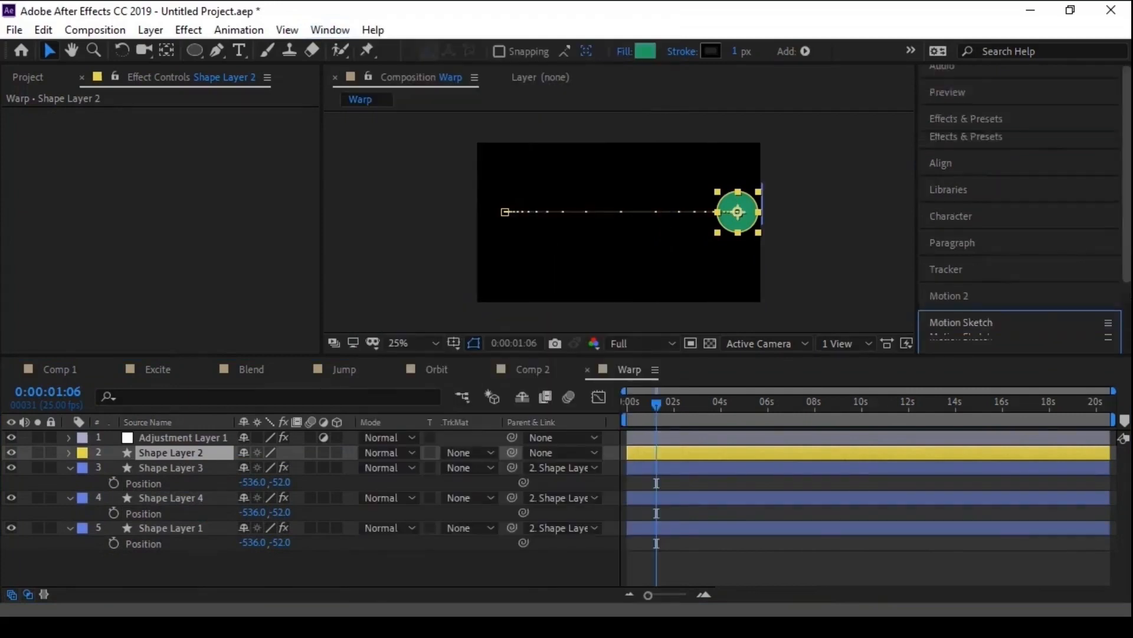
scroll(1088, 344, down, 5)
click(1051, 284)
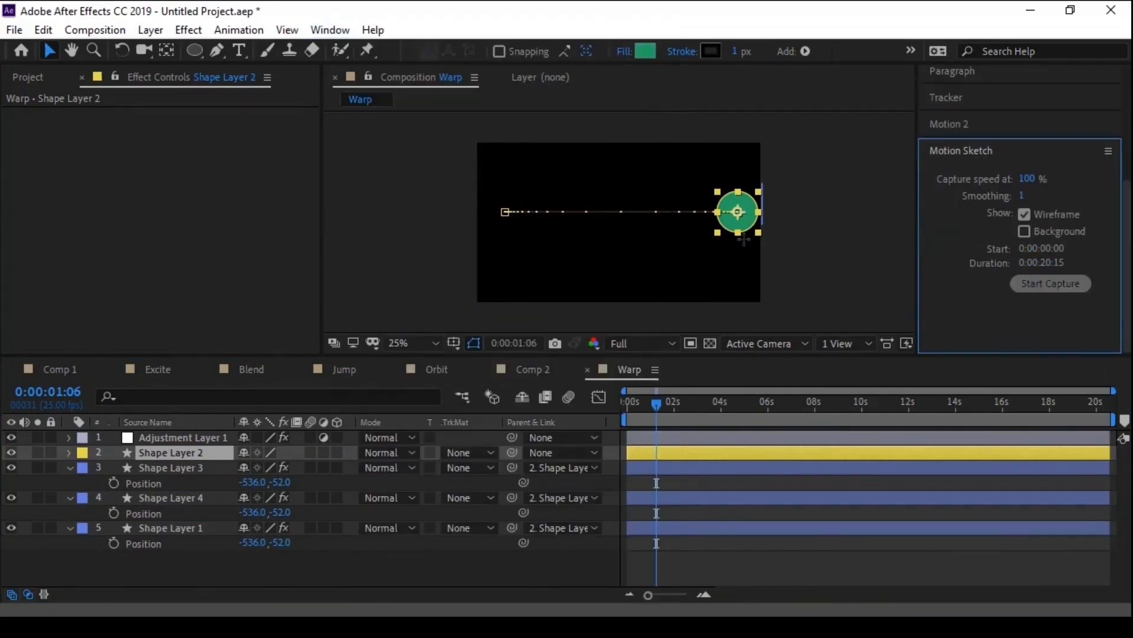
mouse_move(743, 219)
mouse_down()
mouse_move(707, 184)
mouse_move(676, 179)
mouse_move(595, 256)
mouse_move(543, 264)
mouse_move(530, 173)
mouse_move(566, 180)
mouse_move(670, 261)
mouse_move(716, 244)
mouse_move(714, 204)
mouse_move(664, 174)
mouse_move(515, 273)
mouse_move(504, 193)
mouse_move(526, 156)
mouse_move(569, 174)
mouse_move(626, 270)
mouse_up()
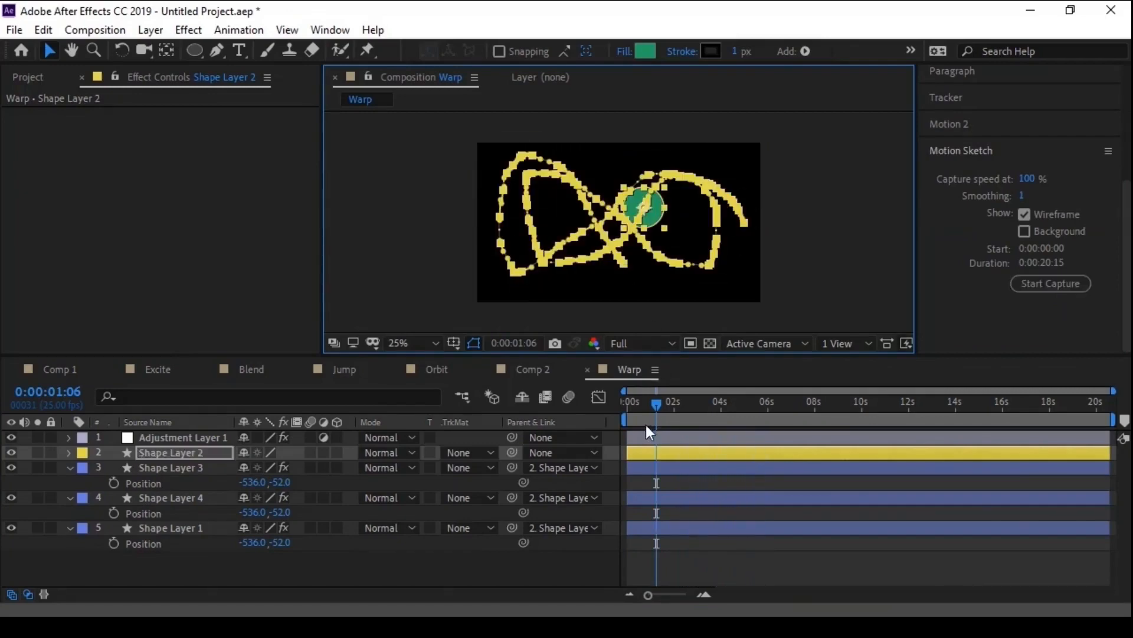
- Deselect the layers and preview the sketched motion from the start of the composition
click(644, 403)
click(625, 403)
click(687, 566)
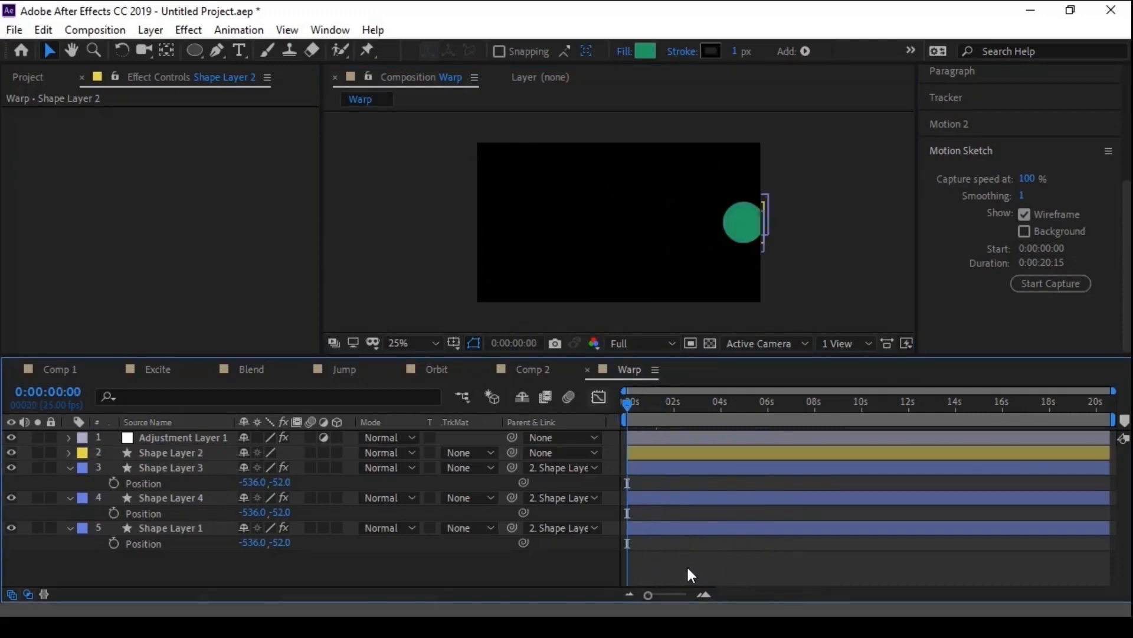
key(space)
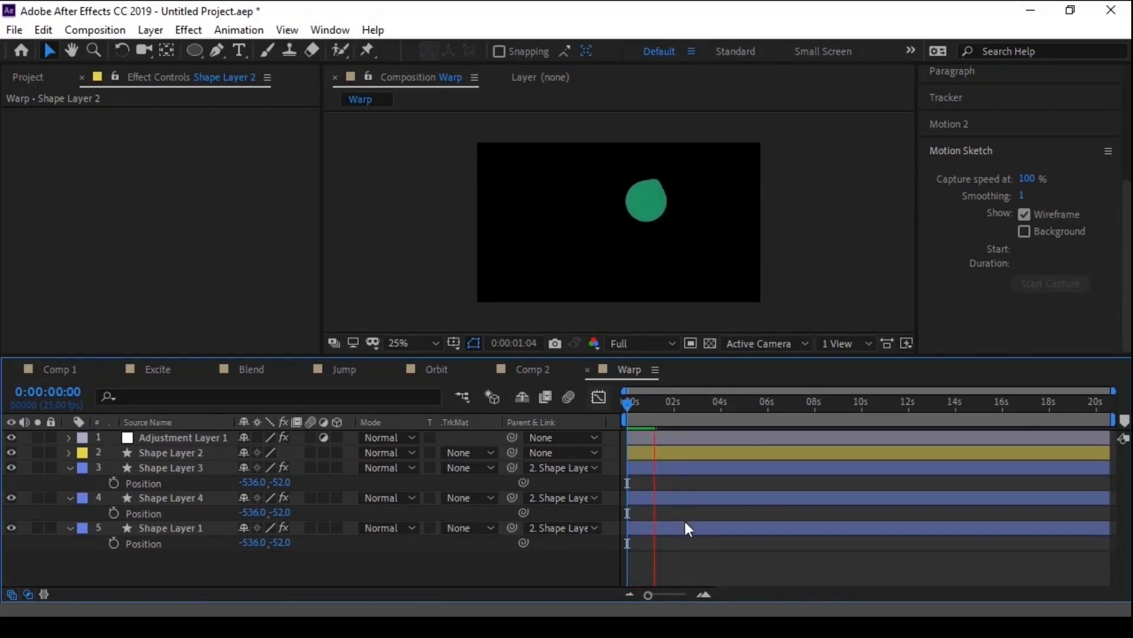
key(space)
- Compress Shape Layer 2's Position keyframes proportionally to end at about 2 seconds and preview the faster motion from the start
click(666, 459)
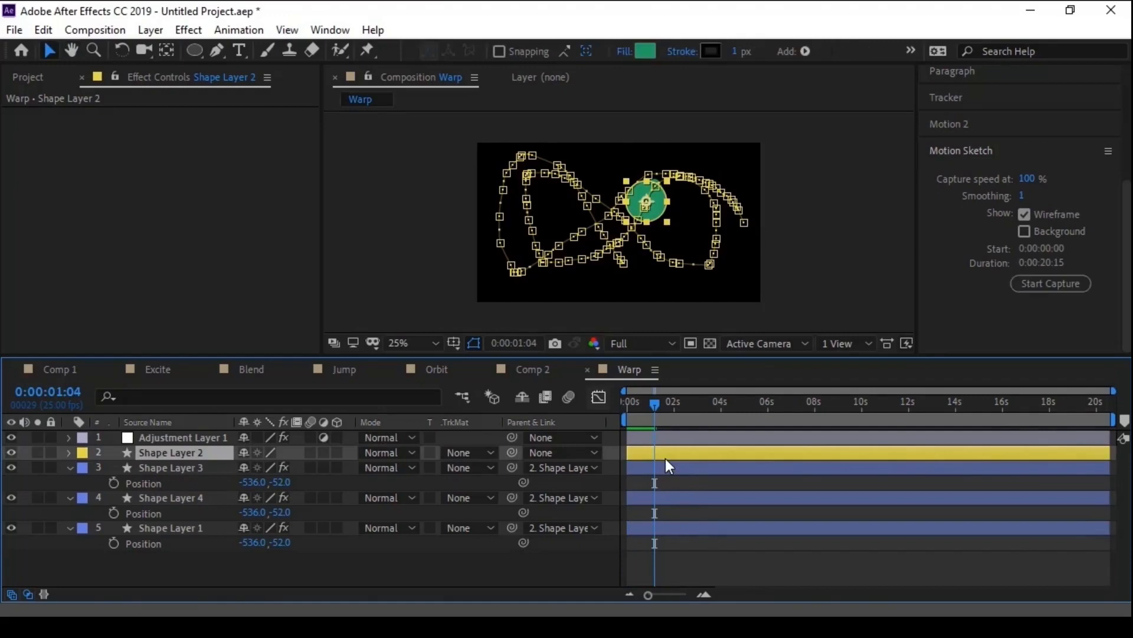
key(p)
drag(778, 469, 608, 477)
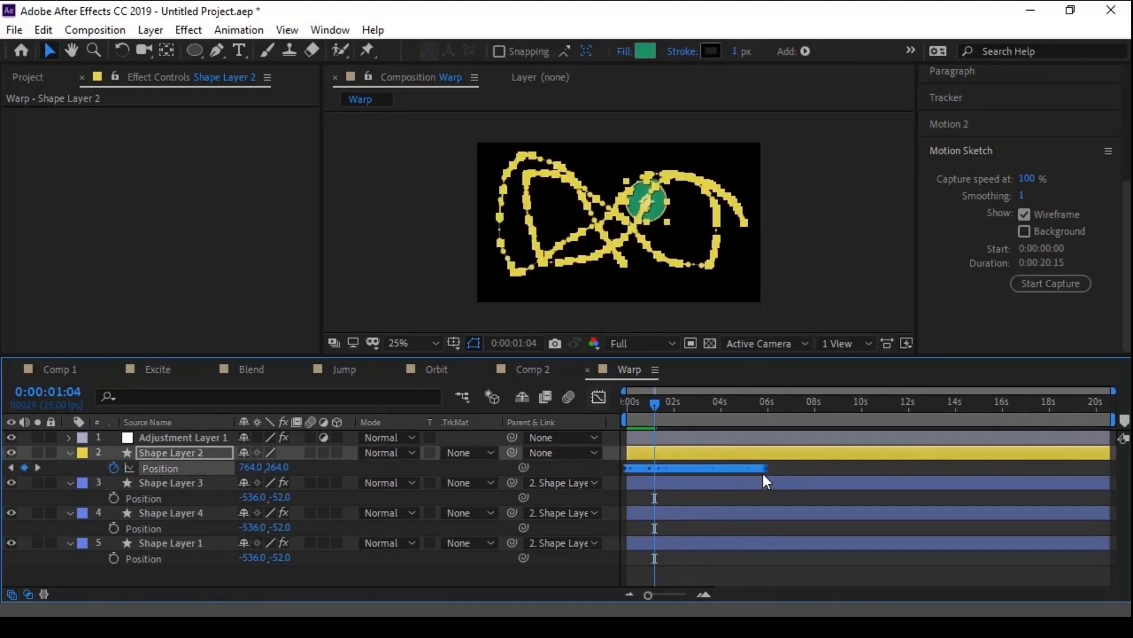
drag(766, 469, 675, 472)
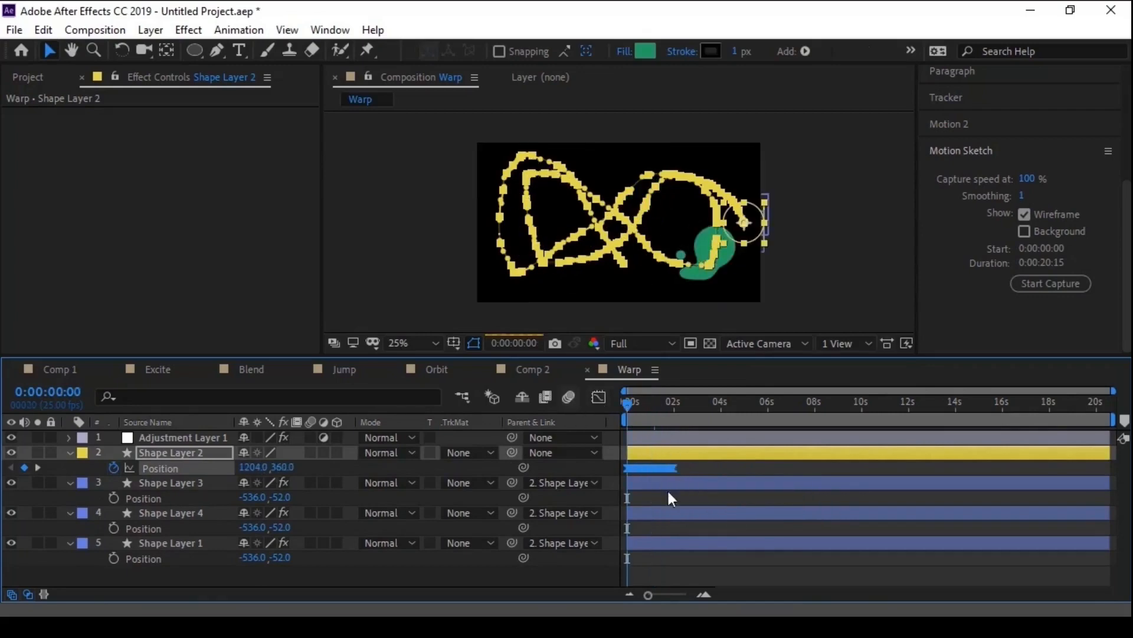
key(Home)
click(685, 565)
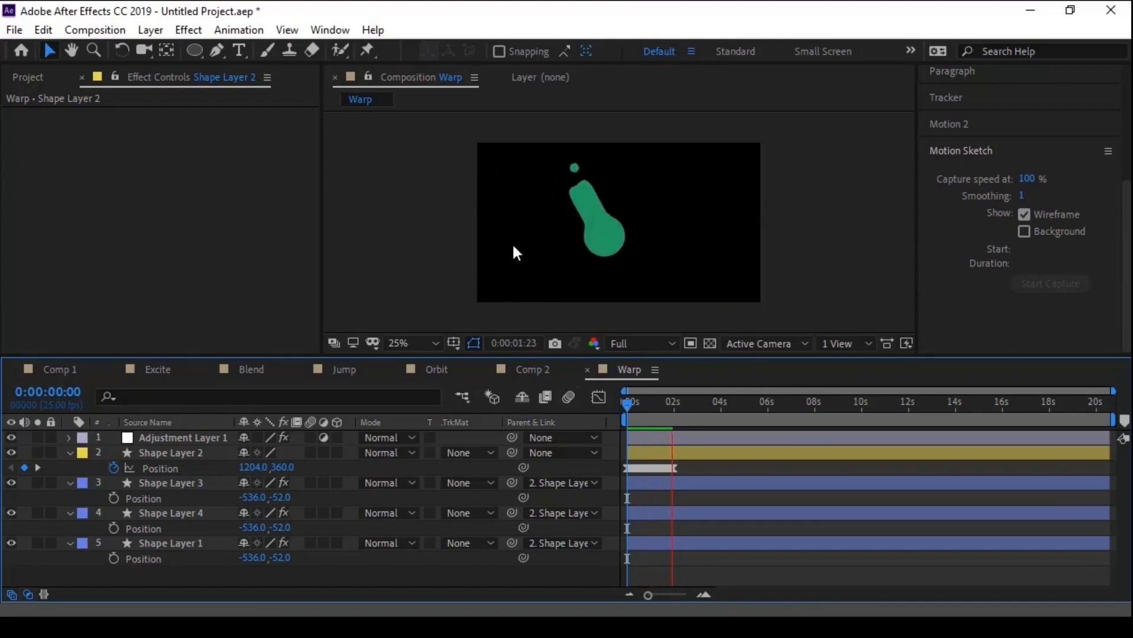
key(space)
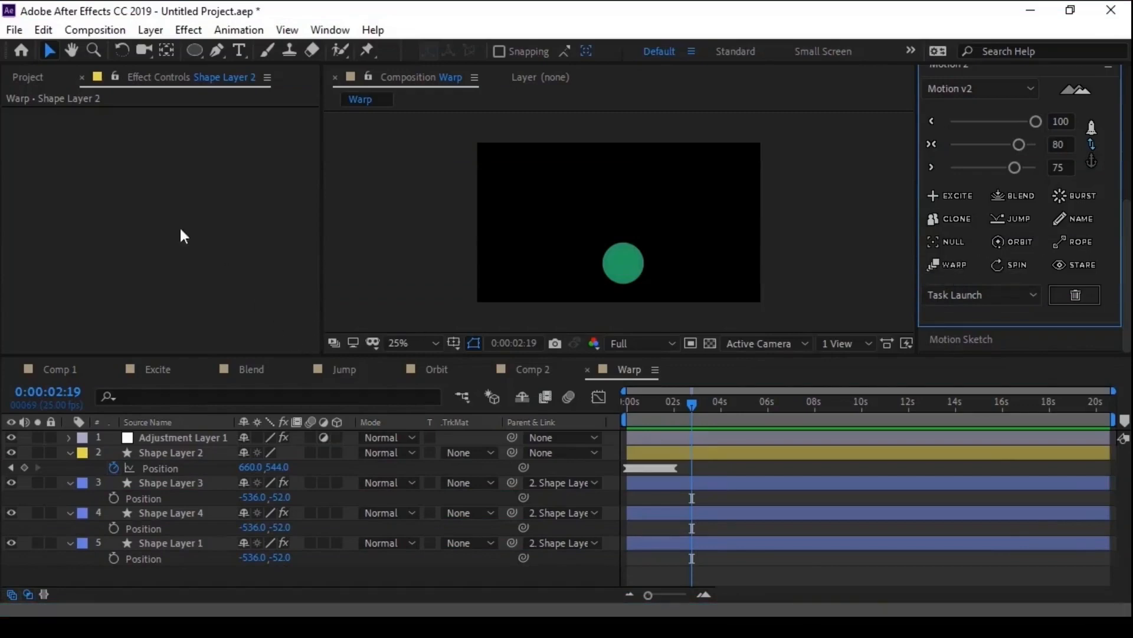
- Create a new 1280 x 720 composition named Spin at 25 frames per second
click(40, 79)
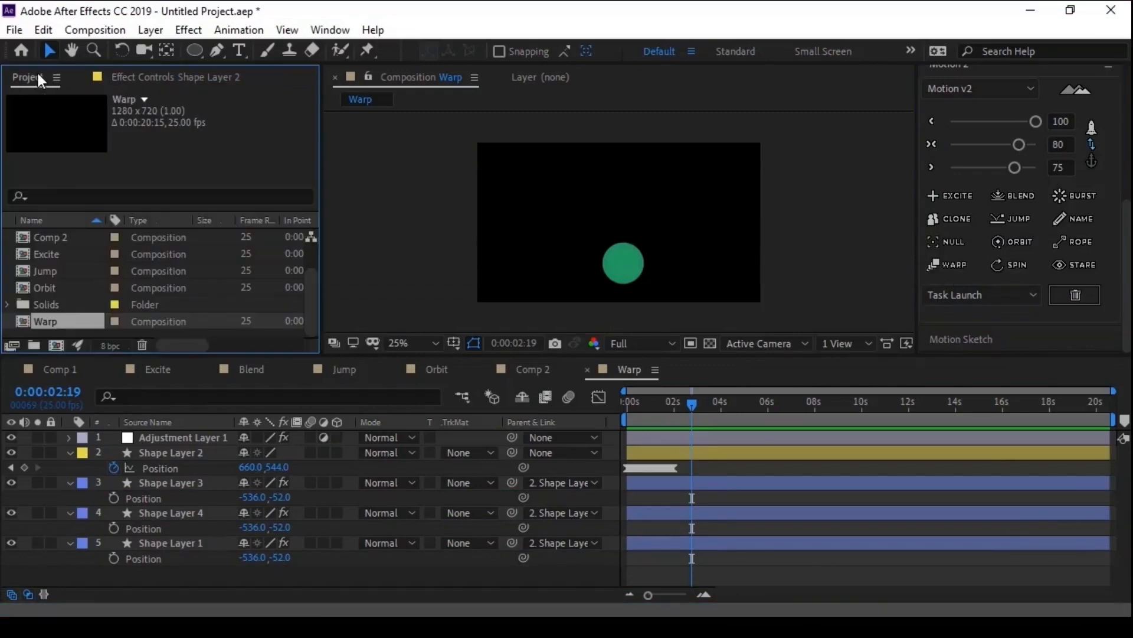
click(57, 346)
text(Spin)
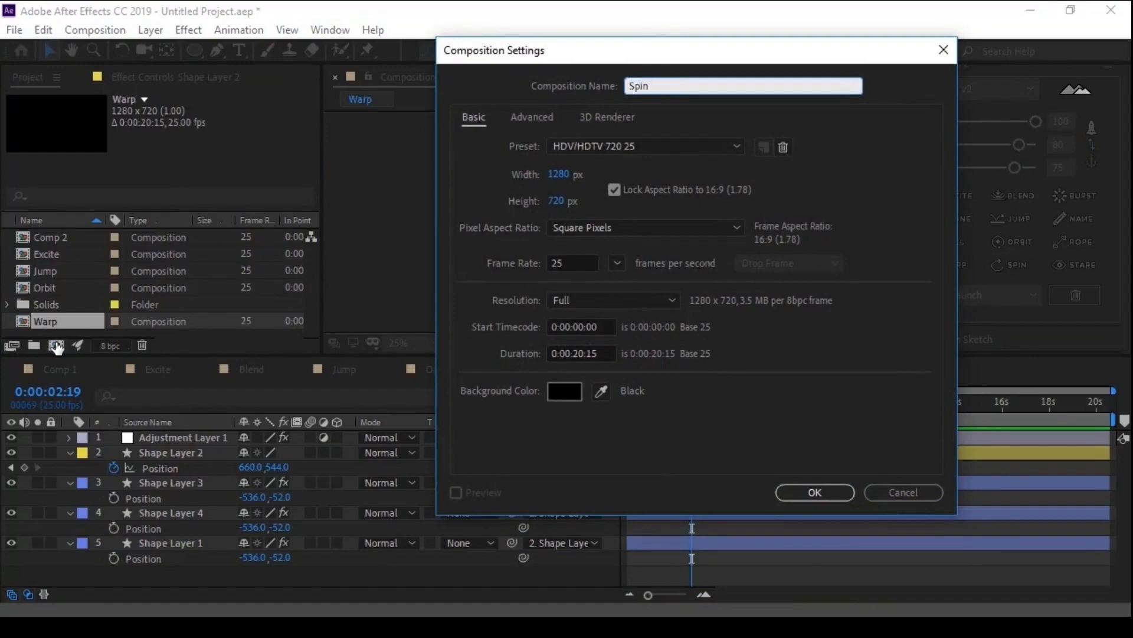
key(Return)
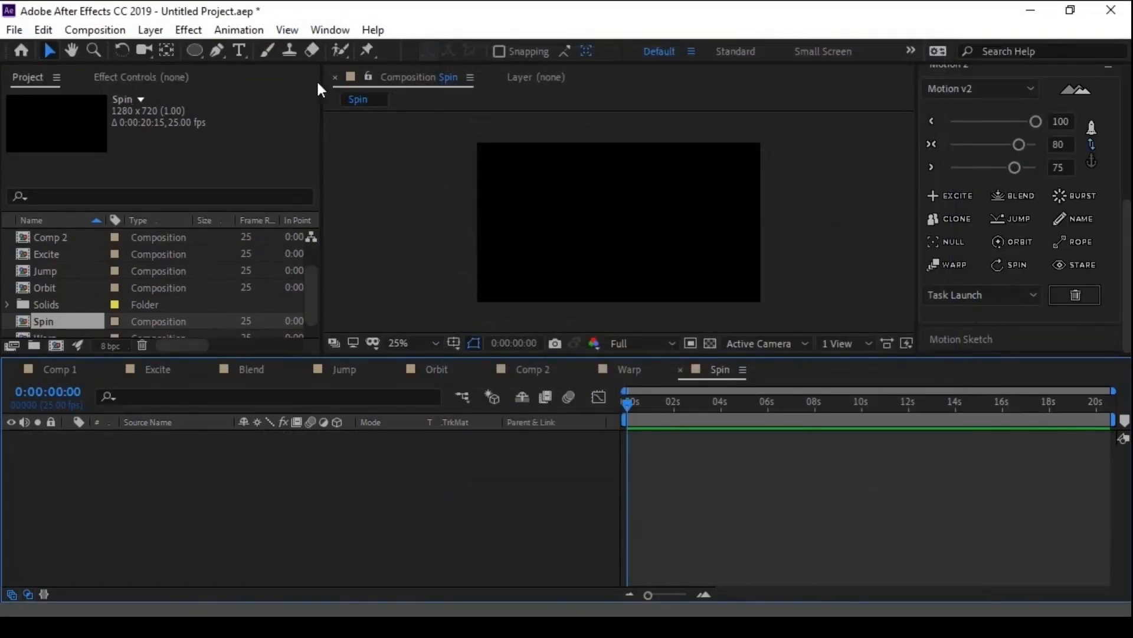
- Draw a circle near the centre of the Spin composition and change its fill to a linear gradient
click(193, 51)
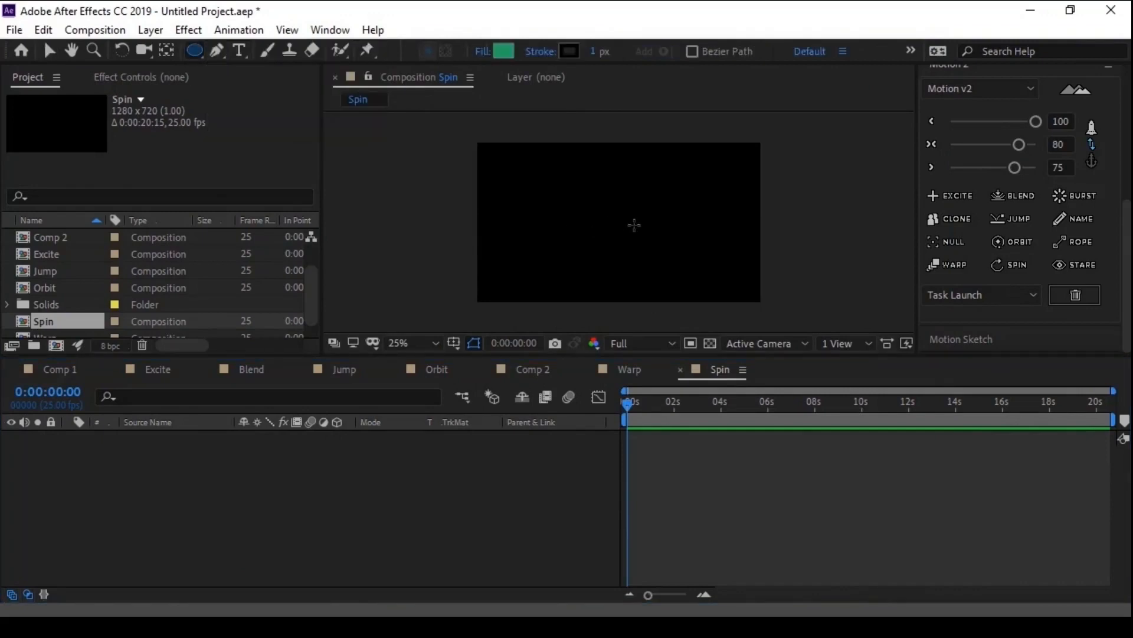
drag(633, 227, 671, 263)
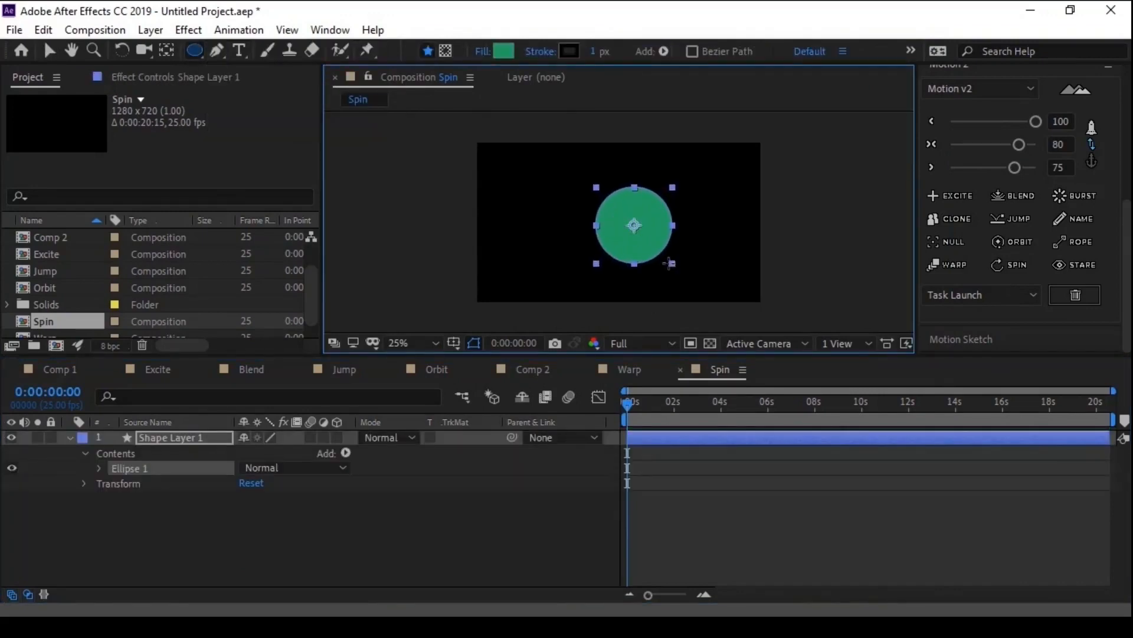
click(483, 50)
click(314, 140)
click(334, 242)
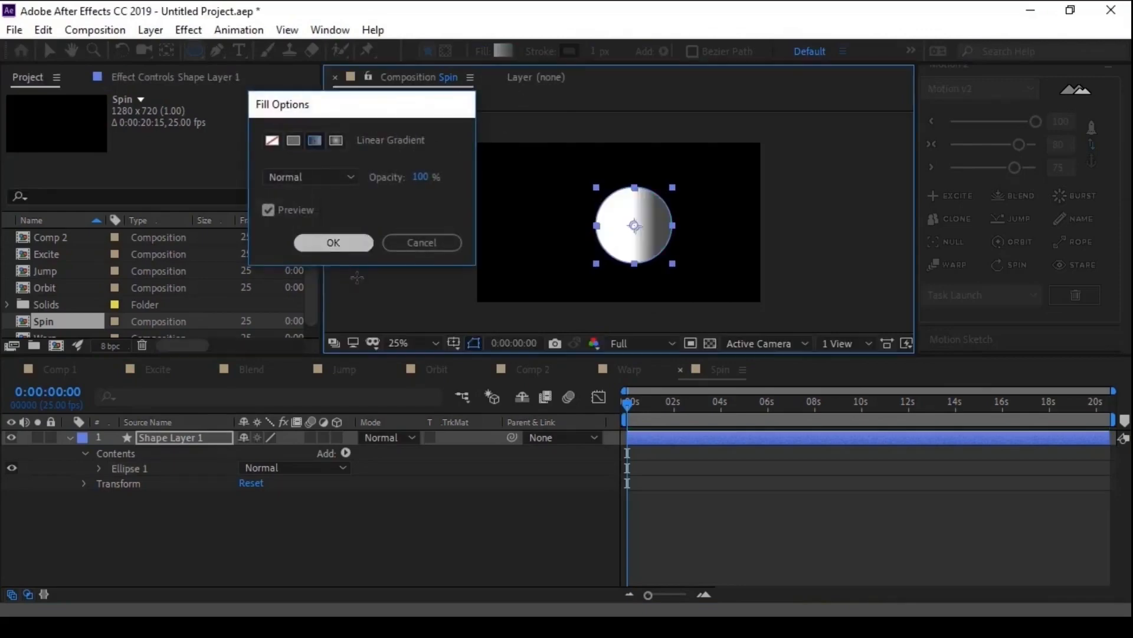
- Apply Motion 2's Spin to Shape Layer 1, show its effect controls and scrub to 0:00:00:13 to check the rotation
click(1011, 264)
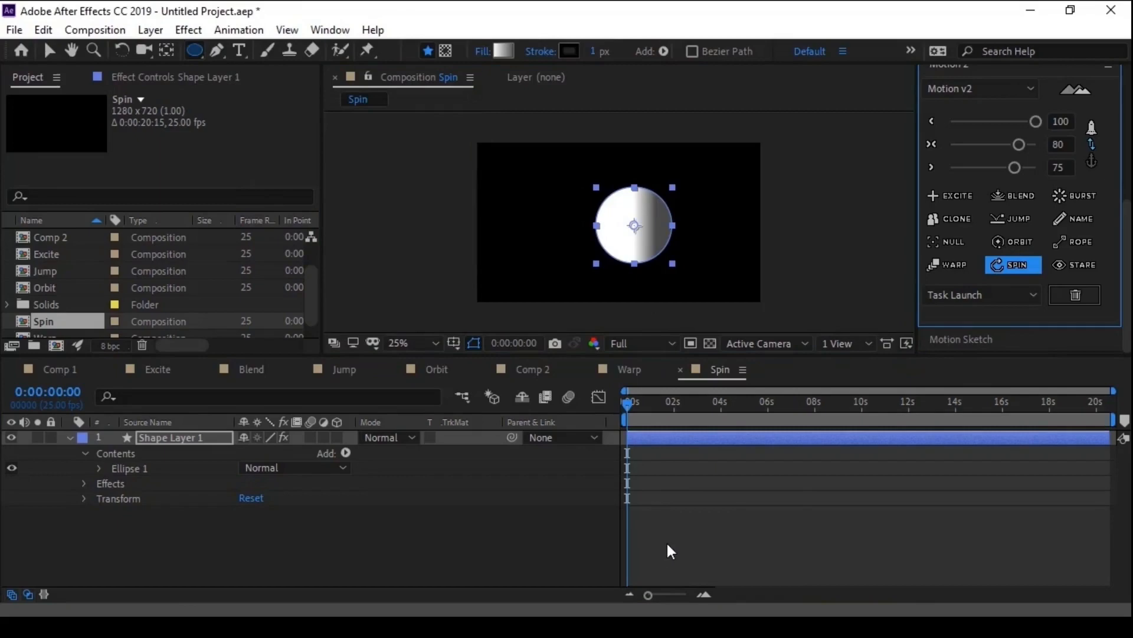
drag(635, 416, 607, 409)
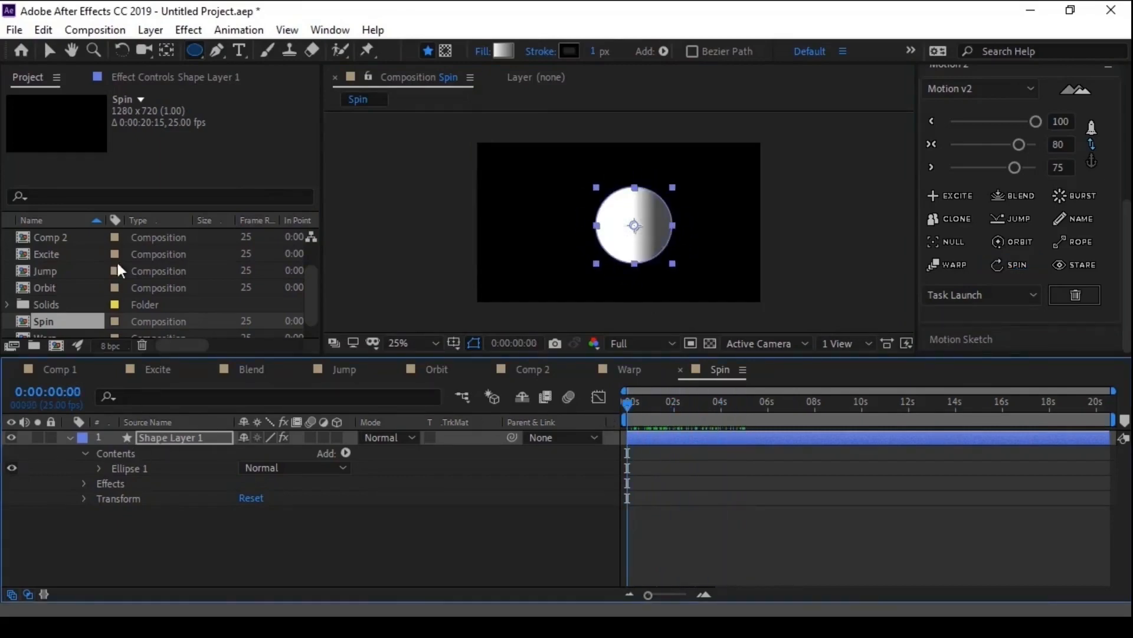
click(91, 72)
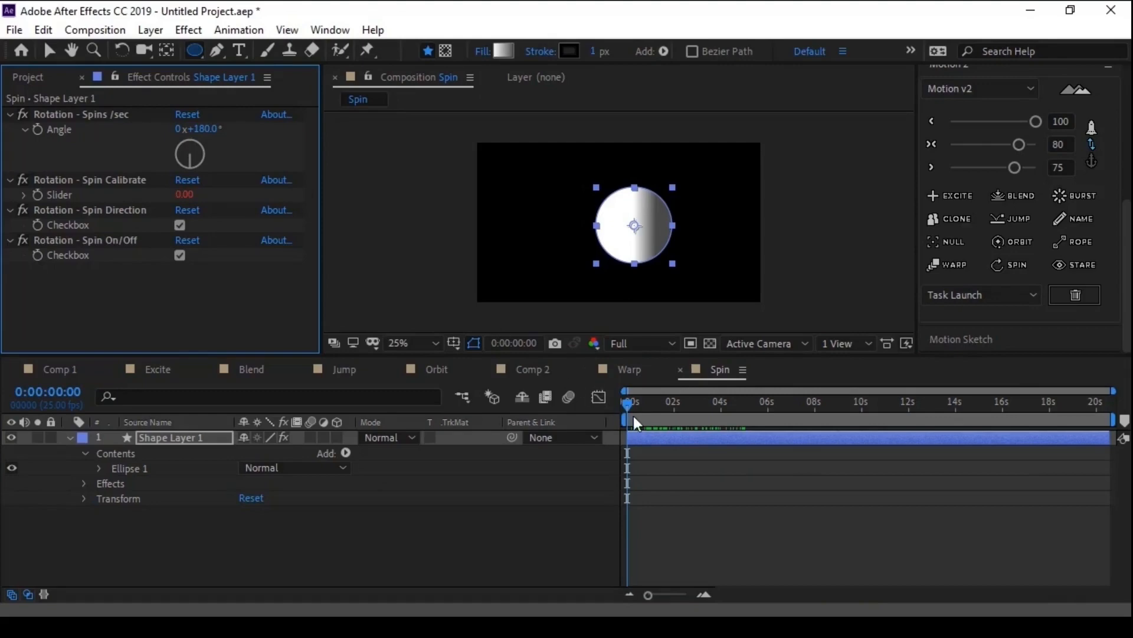
drag(627, 406, 640, 409)
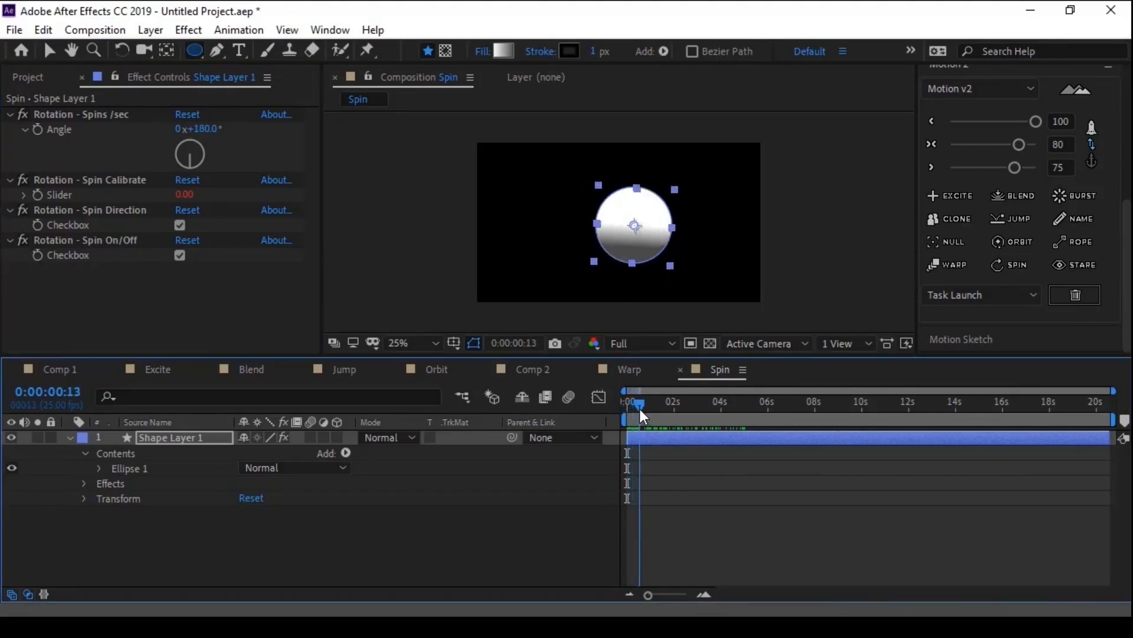
- Turn Spin Direction off, scrub through the rotation to compare, and turn the option back on
click(93, 210)
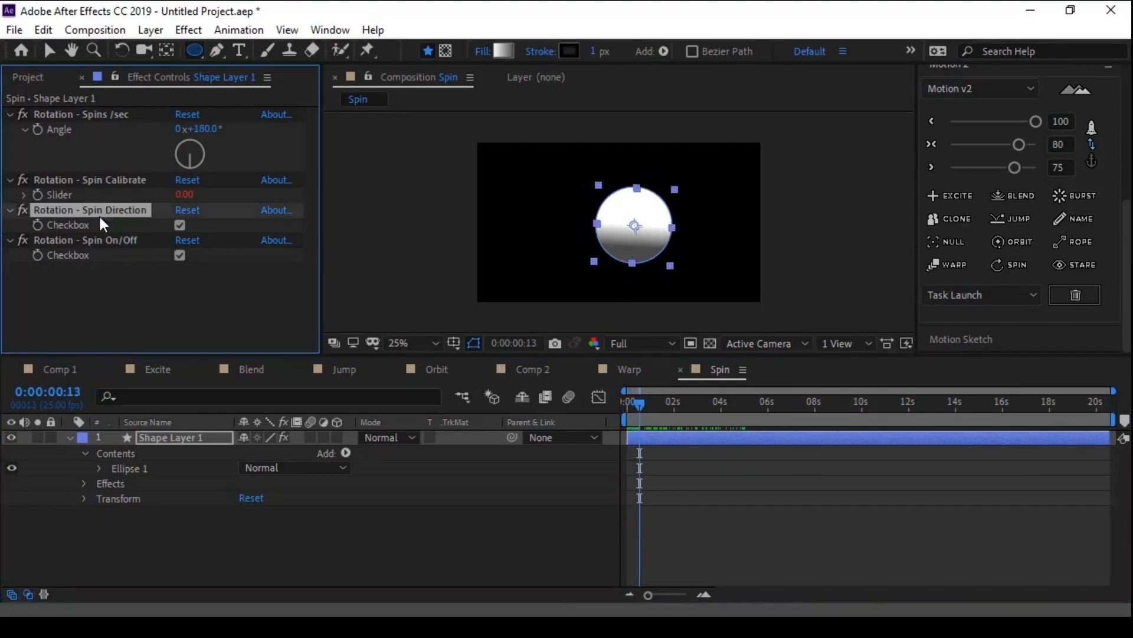
click(179, 226)
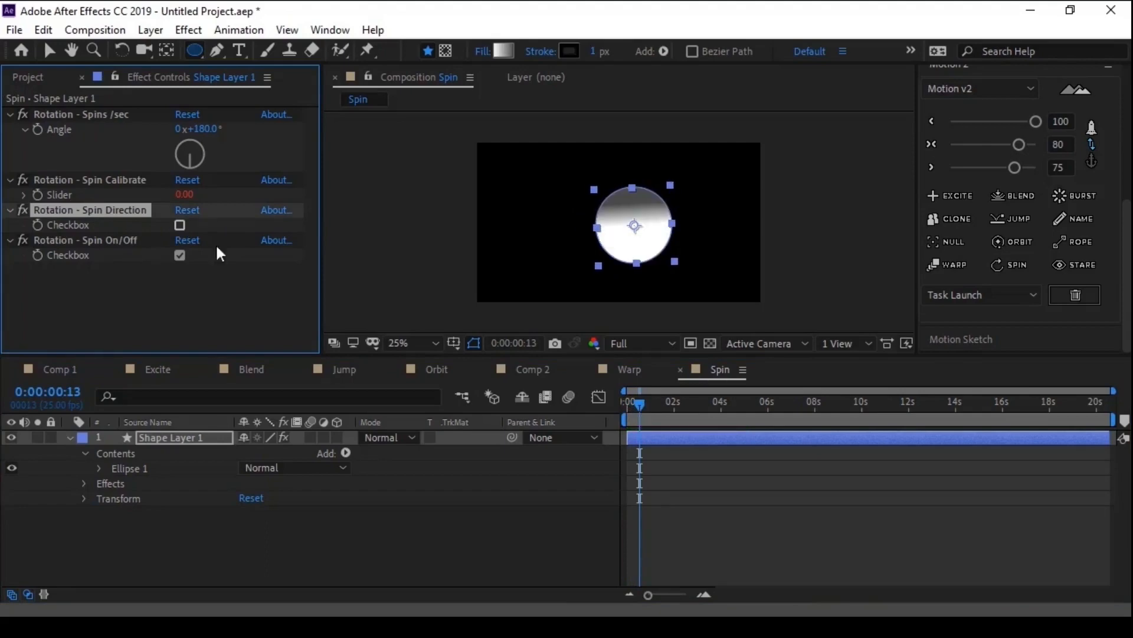
mouse_move(643, 402)
mouse_down()
mouse_move(679, 408)
mouse_move(619, 403)
mouse_move(685, 410)
mouse_move(611, 408)
mouse_move(635, 405)
mouse_up()
click(180, 225)
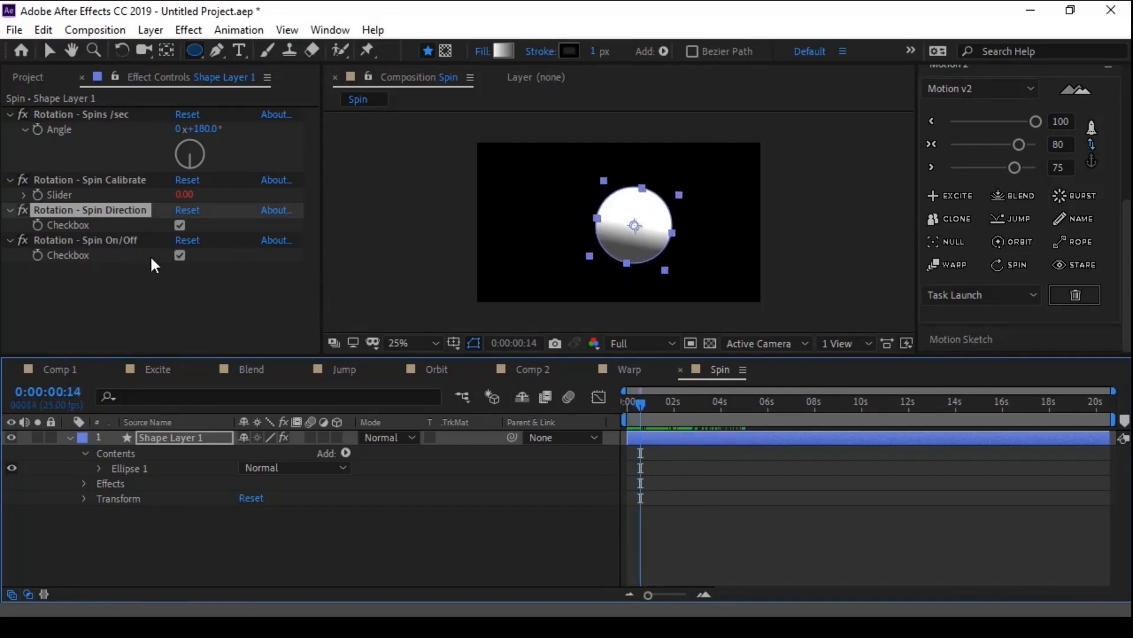
- Switch Spin On/Off off, scrub back to the start to compare, and switch it on again
click(179, 255)
drag(640, 405, 611, 406)
key(Home)
click(179, 255)
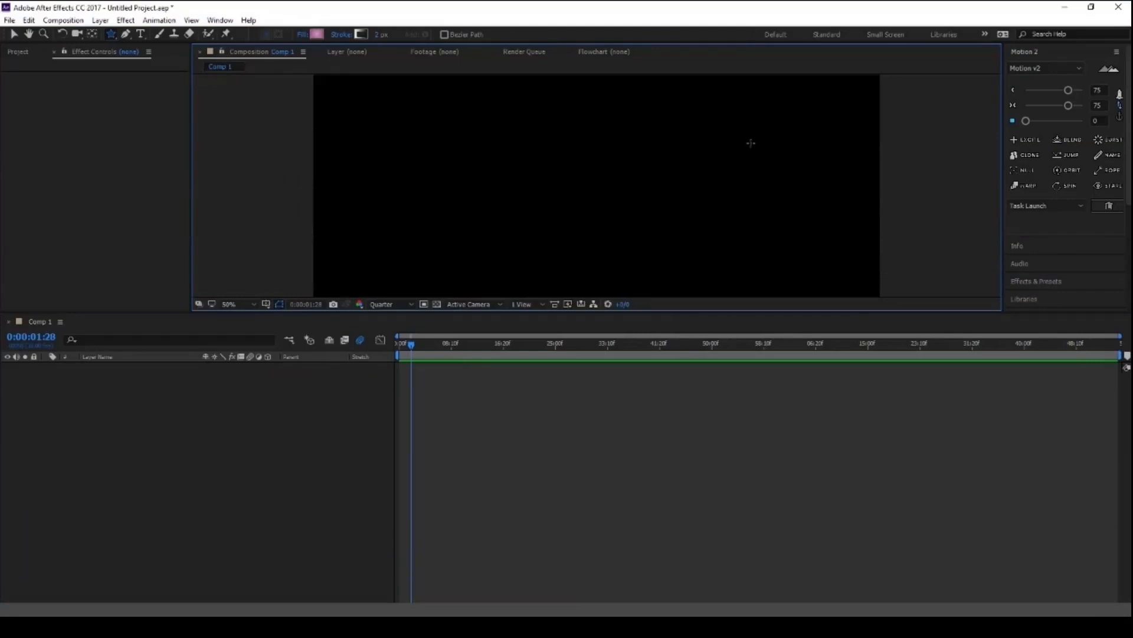
- Draw a pink three-pointed star in the other project's Comp 1 and set its anchor point to top centre with Motion 2
mouse_move(722, 159)
mouse_down()
mouse_move(763, 207)
mouse_move(773, 195)
mouse_move(770, 209)
mouse_up()
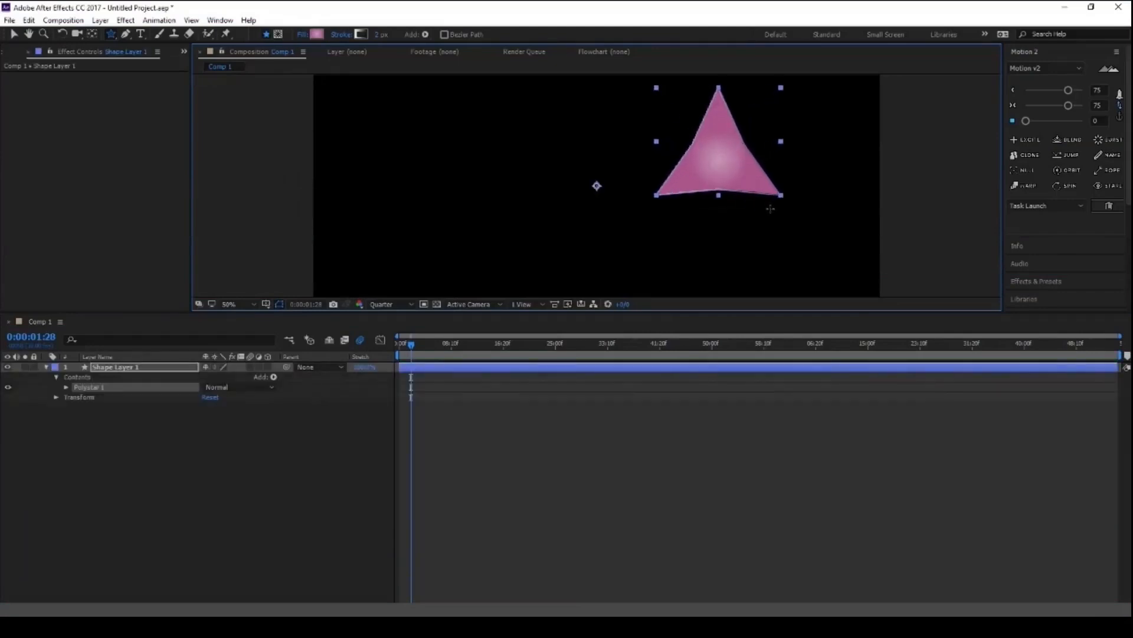
click(1120, 116)
click(1088, 91)
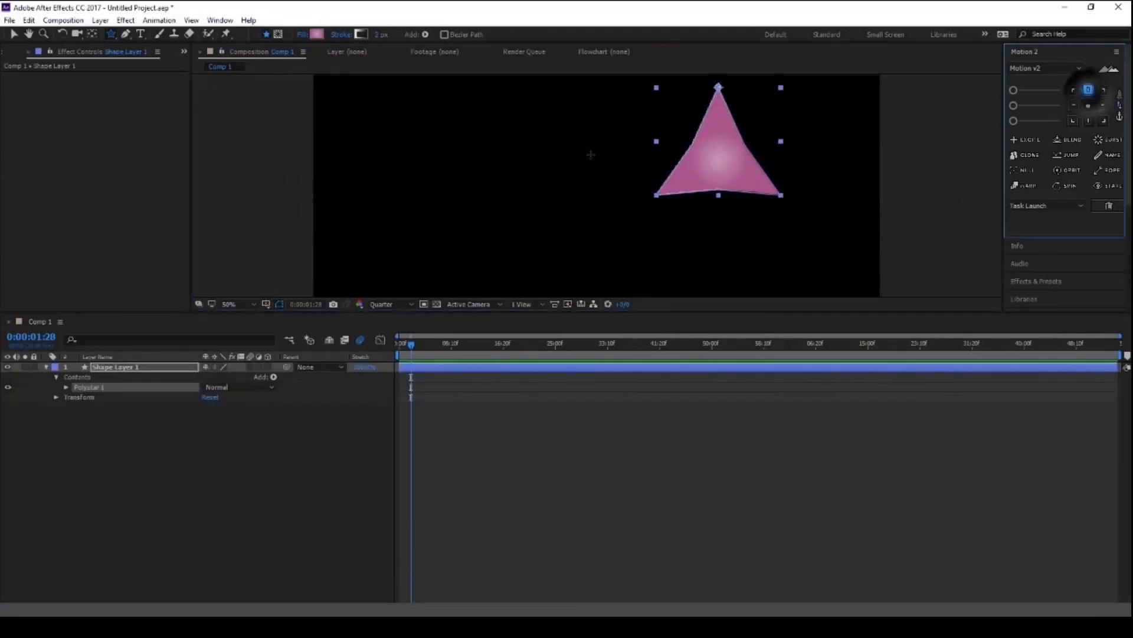
scroll(649, 163, down, 2)
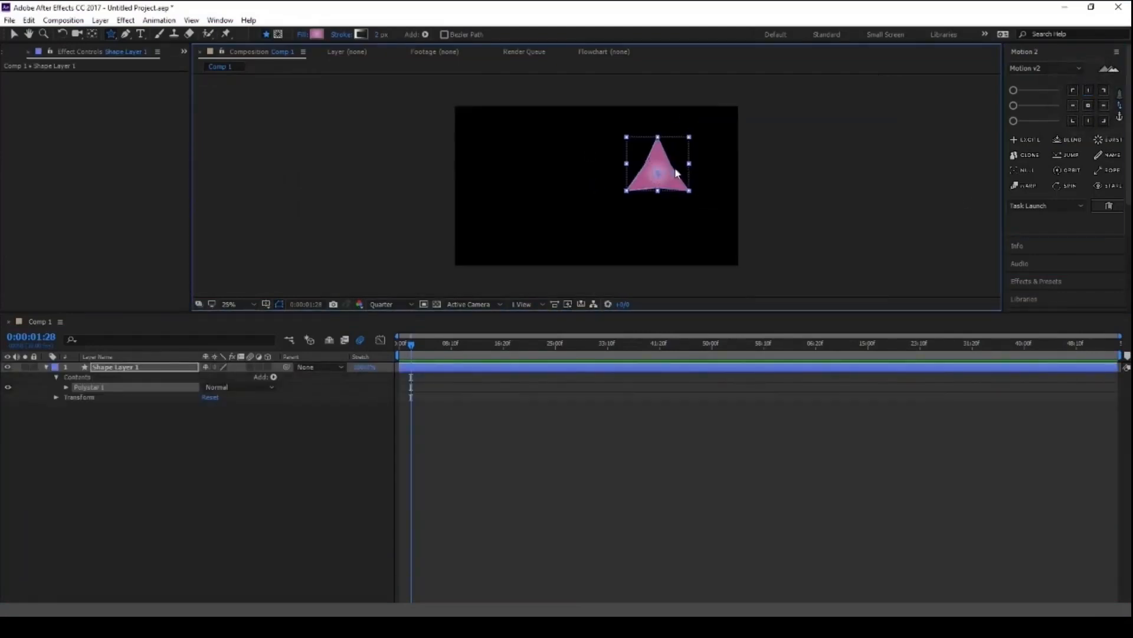
- Move the star down to the lower part of the frame, then duplicate Shape Layer 1 and shift the copy left beside it
key(v)
drag(660, 160, 651, 228)
click(118, 371)
key(ctrl+d)
key(shift+Left)
key(shift+Left)
key(shift+Left)
key(shift+Left)
key(shift+Left)
key(shift+Left)
key(shift+Left)
key(shift+Left)
key(shift+Left)
key(shift+Left)
key(shift+Left)
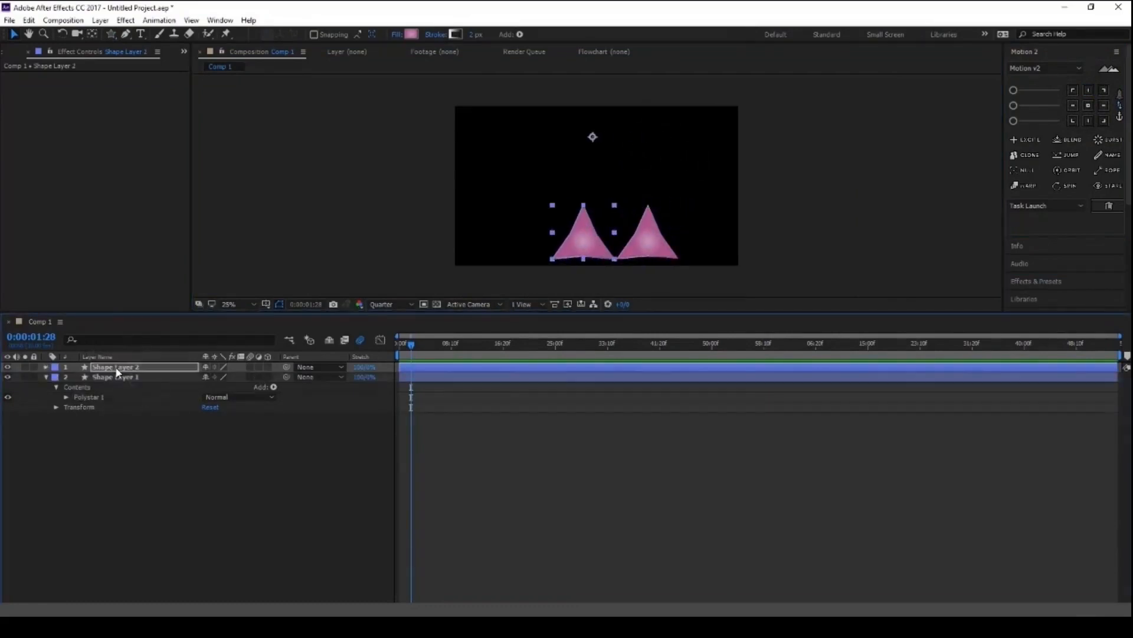
- Duplicate Shape Layer 2 and shift the copy further left, then duplicate again and move that copy to the right end of the row
key(ctrl+d)
key(shift+Left)
key(shift+Left)
key(shift+Left)
key(shift+Left)
key(shift+Left)
key(shift+Left)
key(shift+Left)
key(shift+Left)
key(shift+Left)
key(shift+Left)
key(shift+Left)
key(shift+Left)
key(ctrl+d)
key(shift+Right)
key(shift+Right)
key(shift+Right)
key(shift+Right)
key(shift+Right)
key(shift+Right)
key(shift+Right)
key(shift+Right)
key(shift+Right)
key(shift+Right)
key(shift+Right)
key(shift+Right)
key(shift+Right)
key(shift+Right)
key(shift+Right)
key(shift+Right)
key(shift+Right)
key(shift+Right)
key(shift+Right)
key(shift+Right)
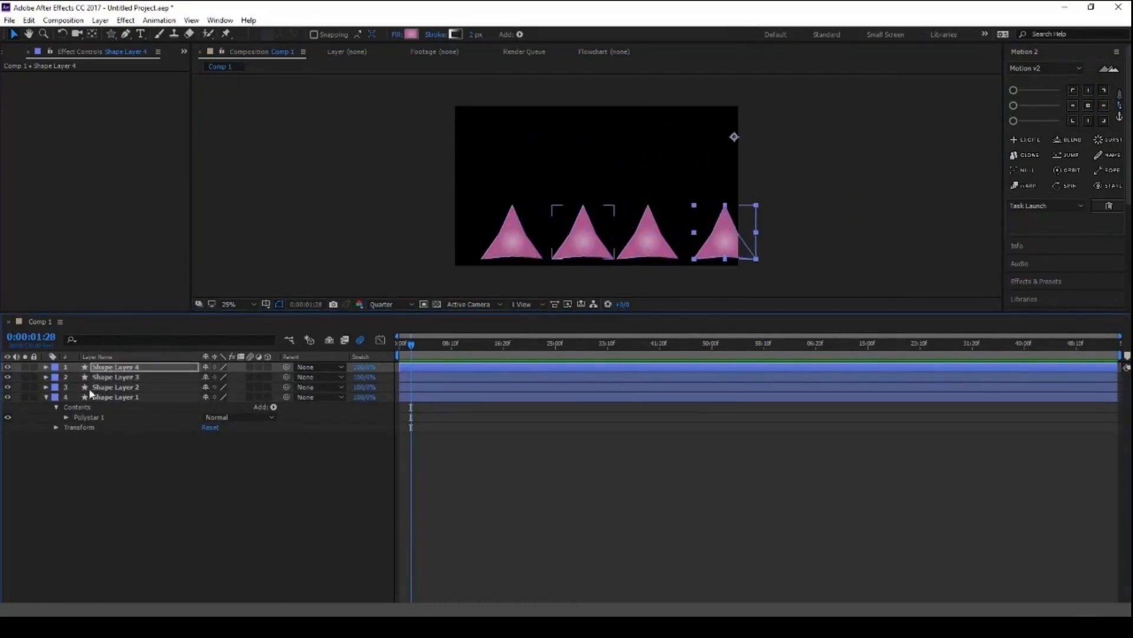
- Set the anchor points of all four star layers to top centre with Motion 2, and deselect them
shift+click(95, 397)
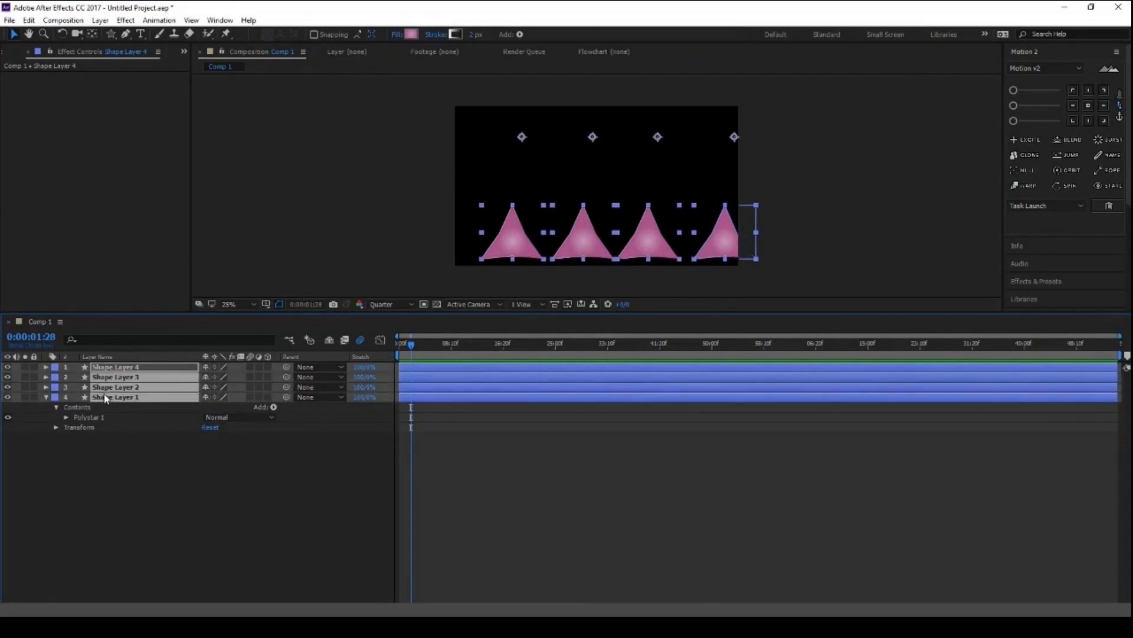
click(1087, 91)
click(131, 516)
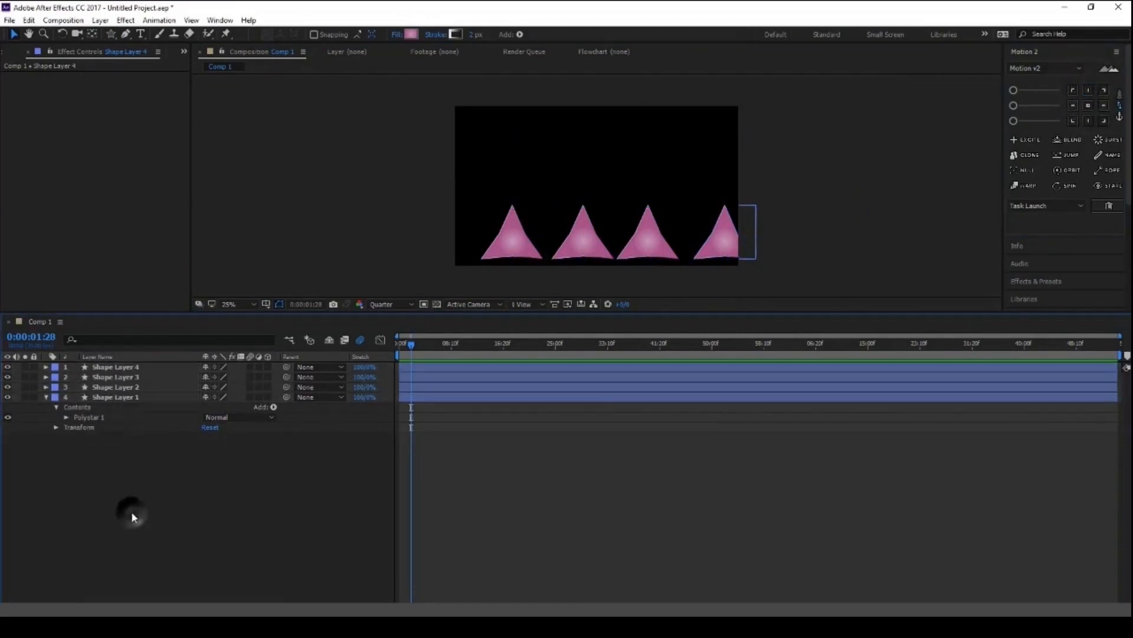
- Draw a pink circle above the row of stars and centre its anchor point with Motion 2
drag(111, 35, 150, 60)
drag(602, 141, 629, 168)
click(1088, 105)
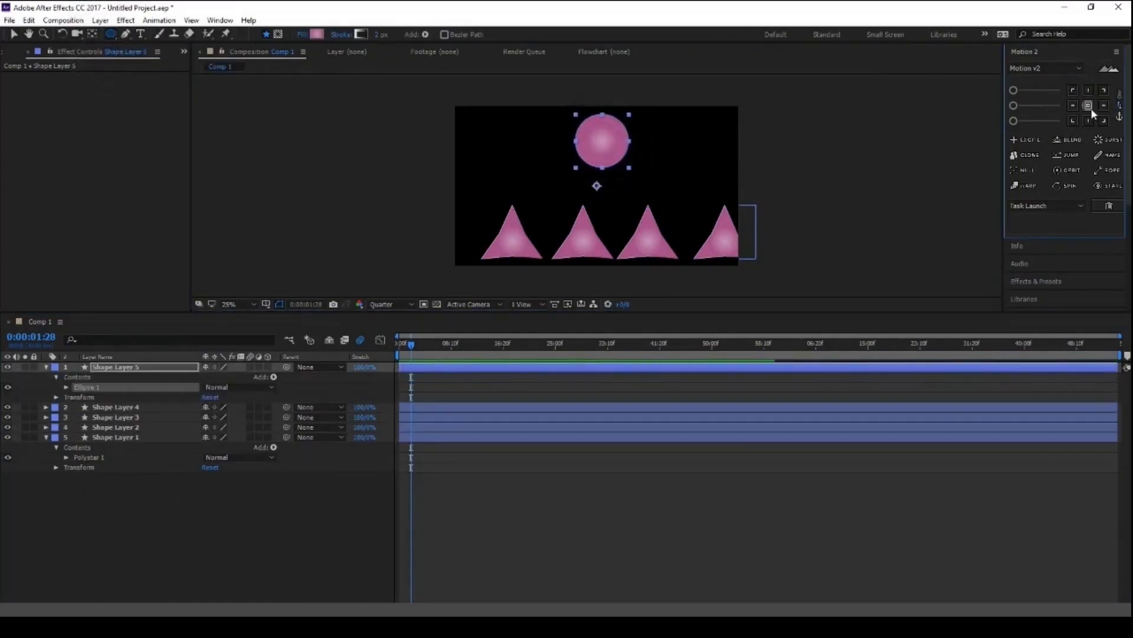
- Keyframe the circle's Position to travel from beyond the frame's left edge at the start to beyond its right edge at 0:00:01:28
key(p)
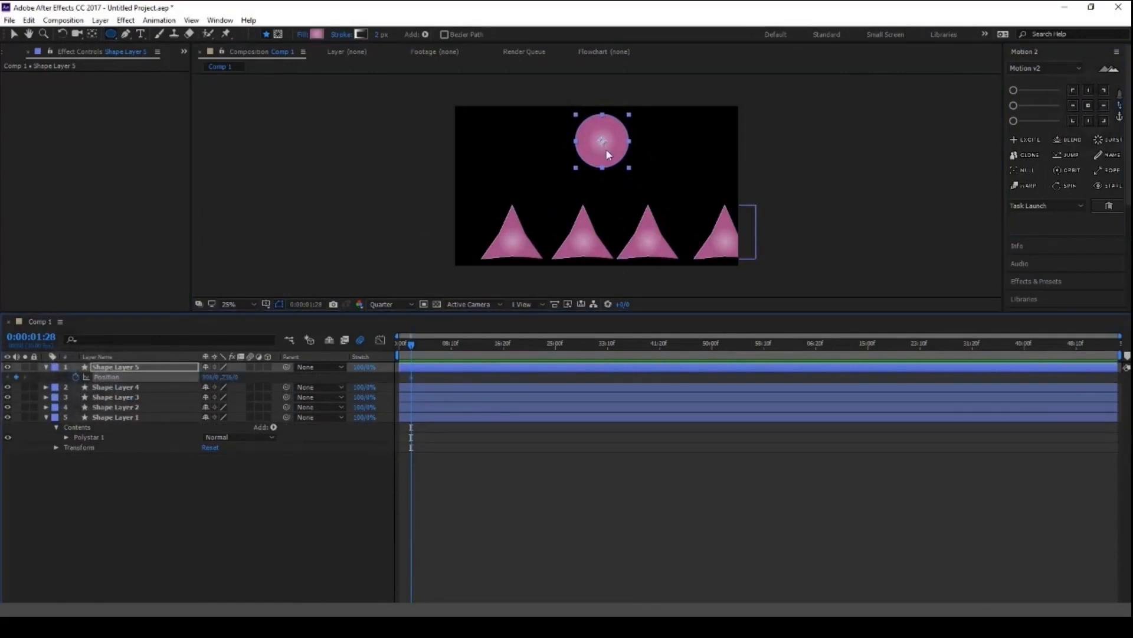
key(v)
drag(608, 155, 394, 156)
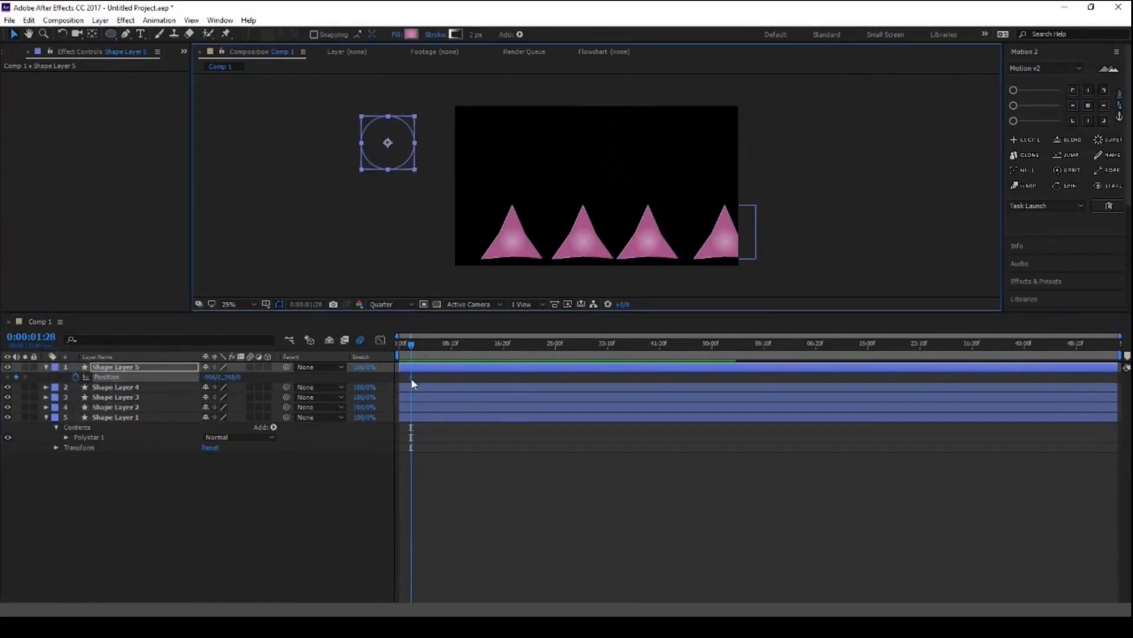
drag(411, 378, 400, 380)
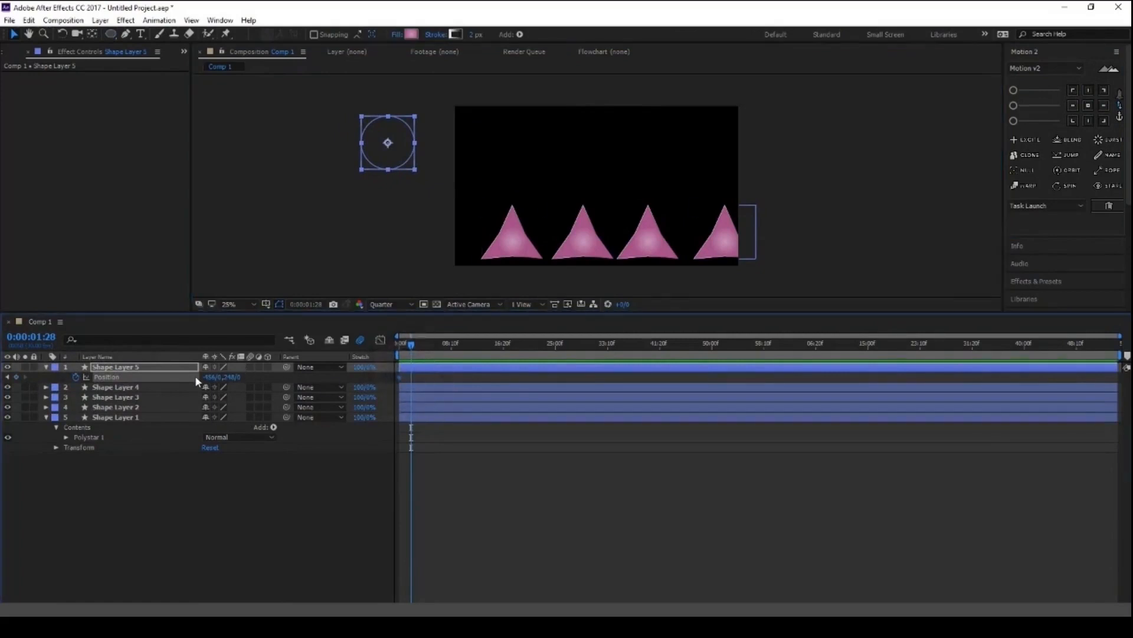
drag(213, 381, 364, 384)
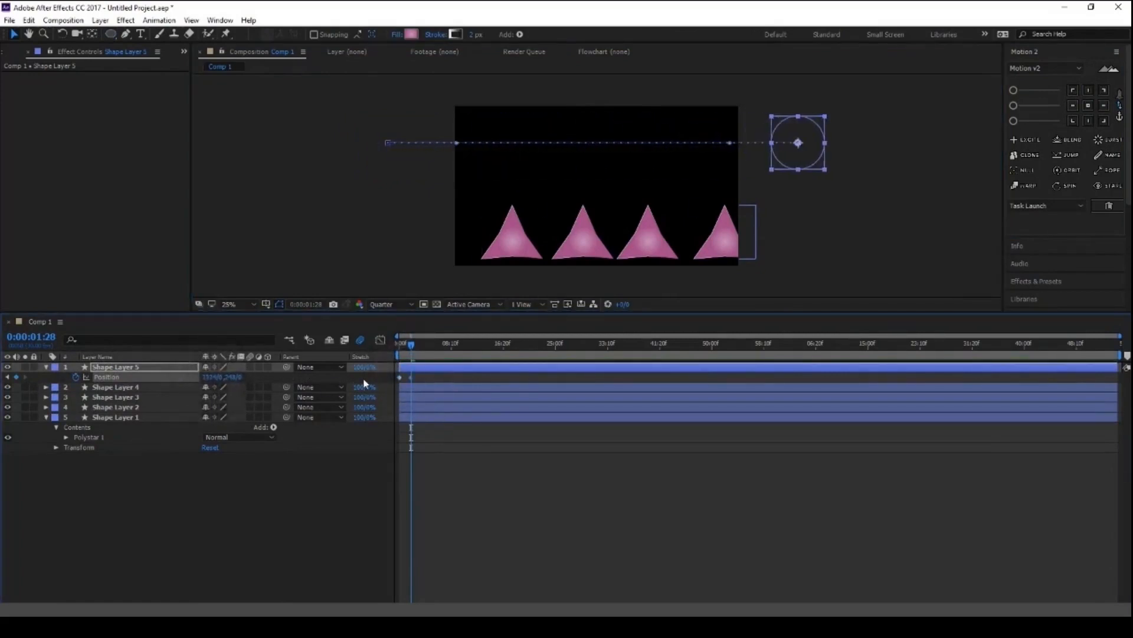
- Apply Motion 2's Stare to the four star layers and set each one's Stare Target layer to Shape Layer 5
click(118, 388)
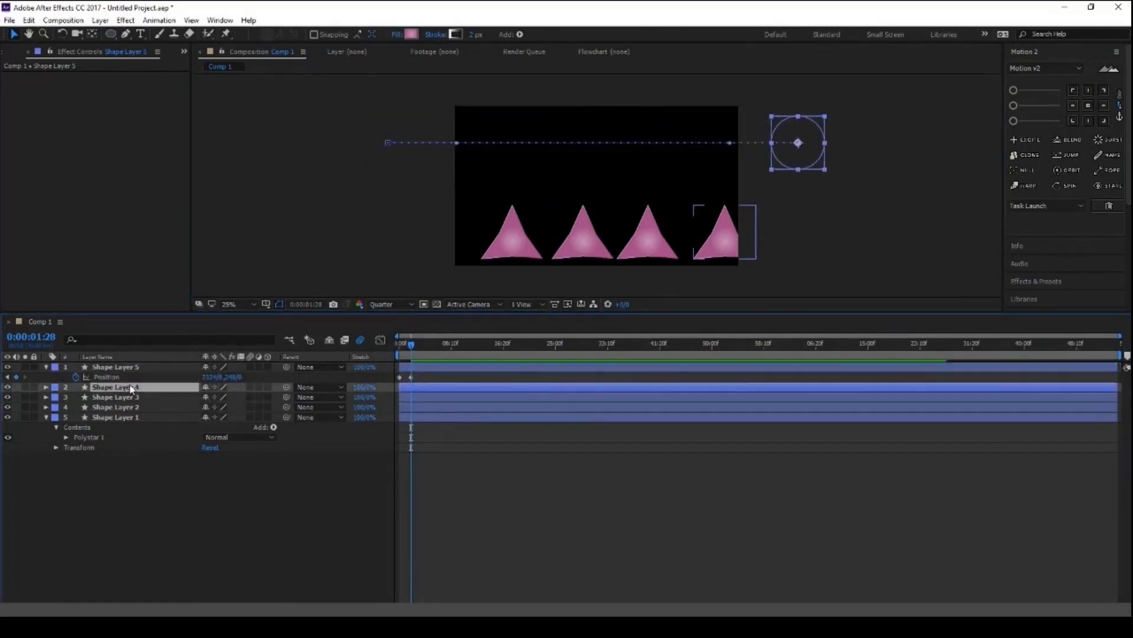
shift+click(139, 418)
click(1107, 185)
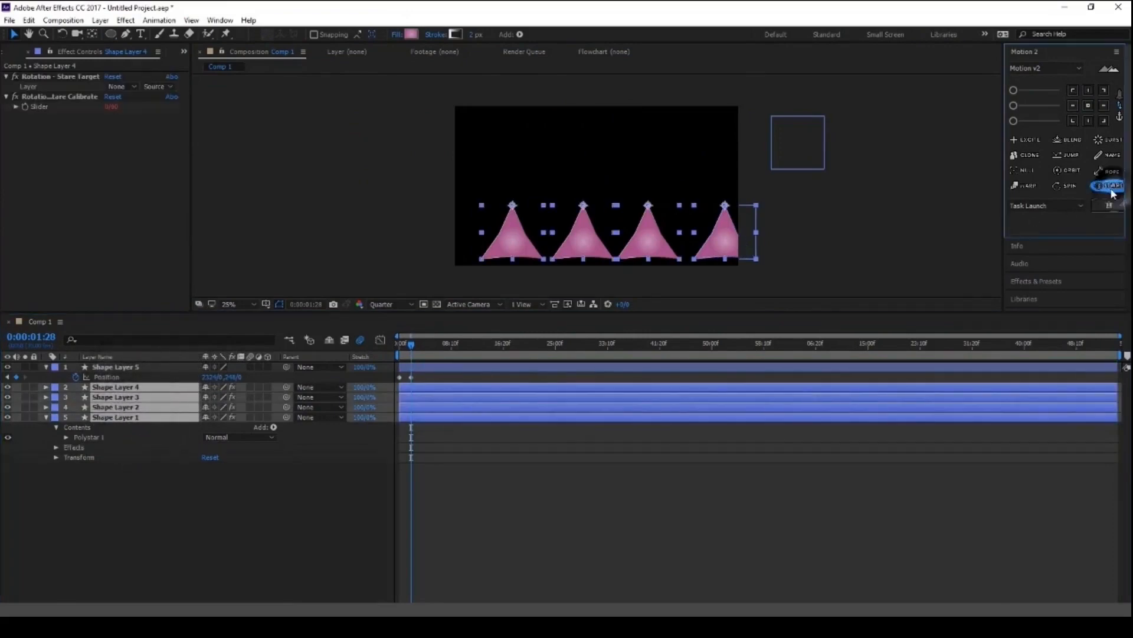
click(125, 87)
click(142, 114)
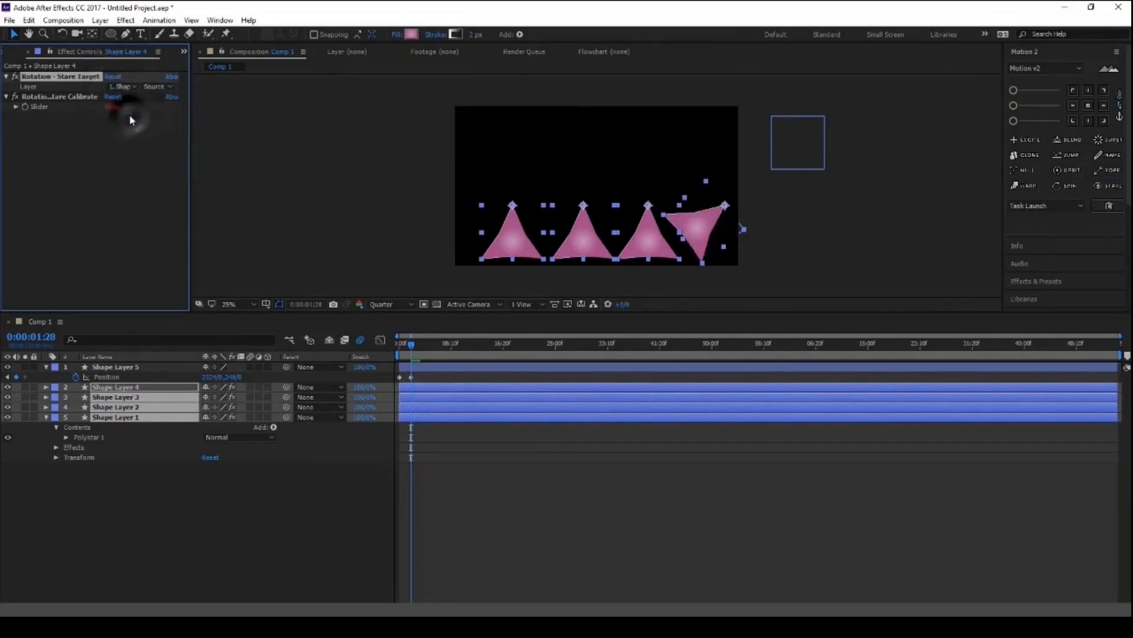
click(139, 399)
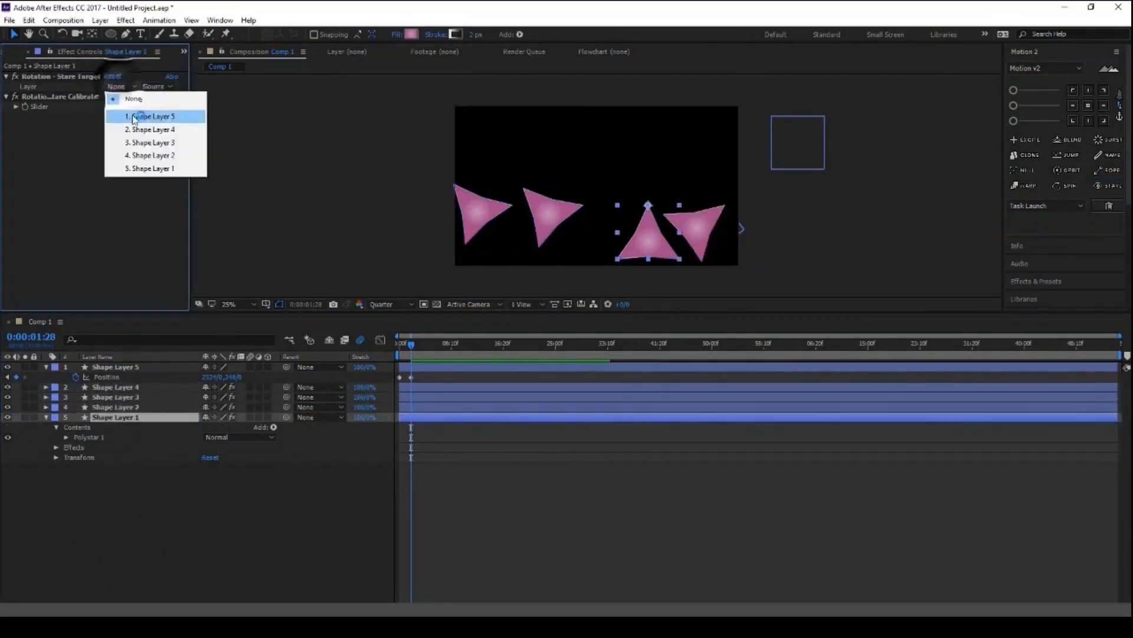
click(147, 117)
- Shift the circle's end position slightly toward the frame and play the animation from the start to check the stars' rotation
drag(791, 157, 769, 146)
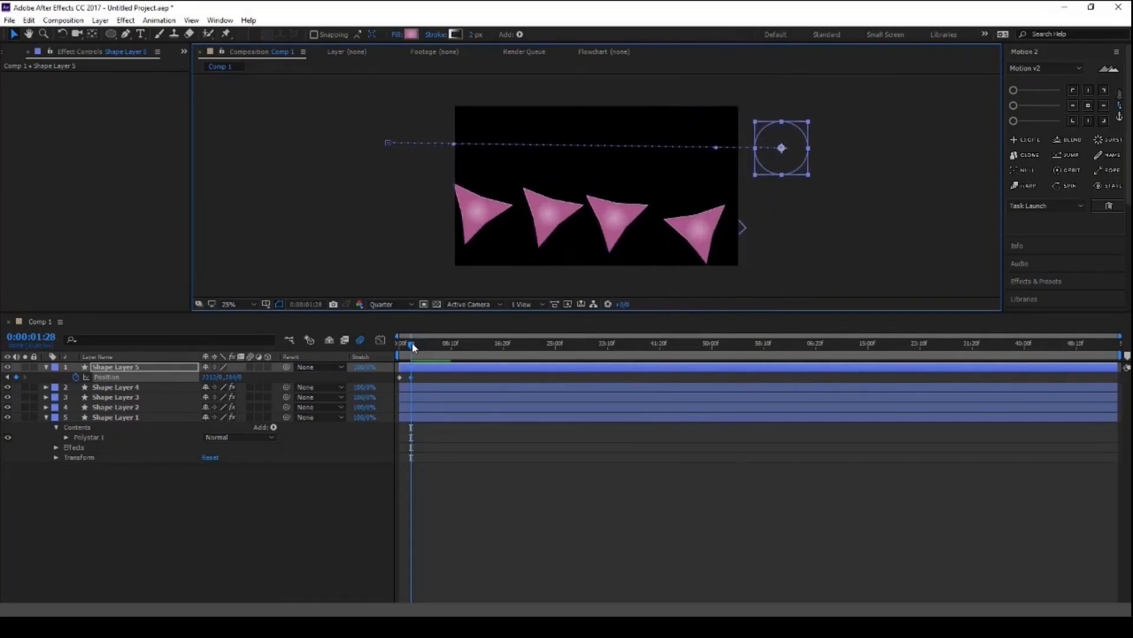
drag(413, 346, 400, 345)
key(space)
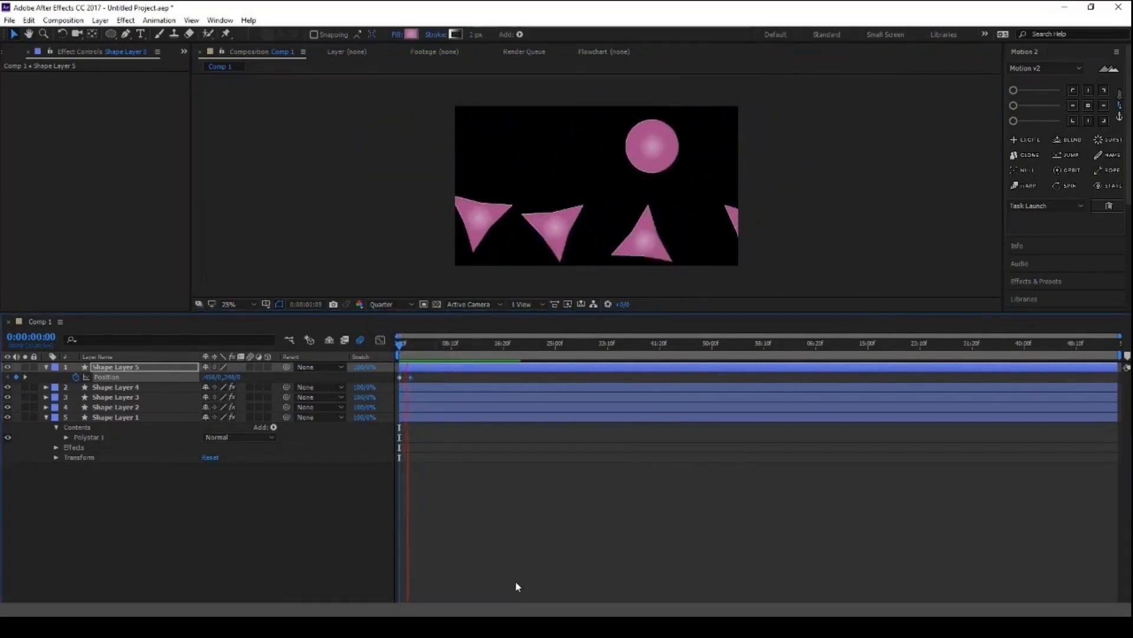
key(space)
drag(415, 344, 390, 344)
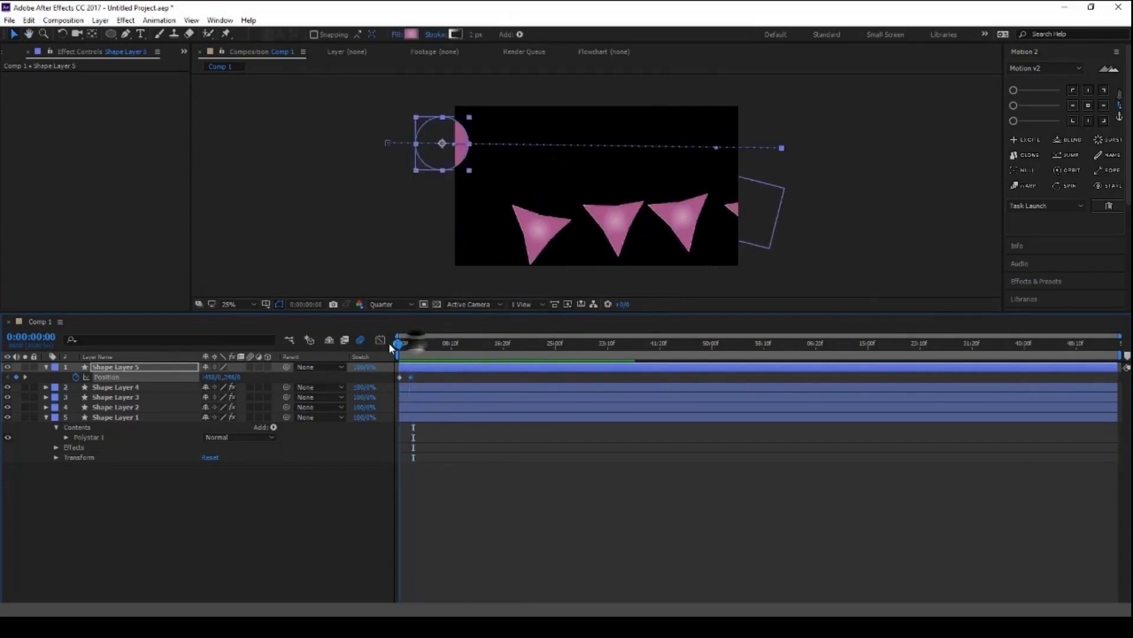
key(space)
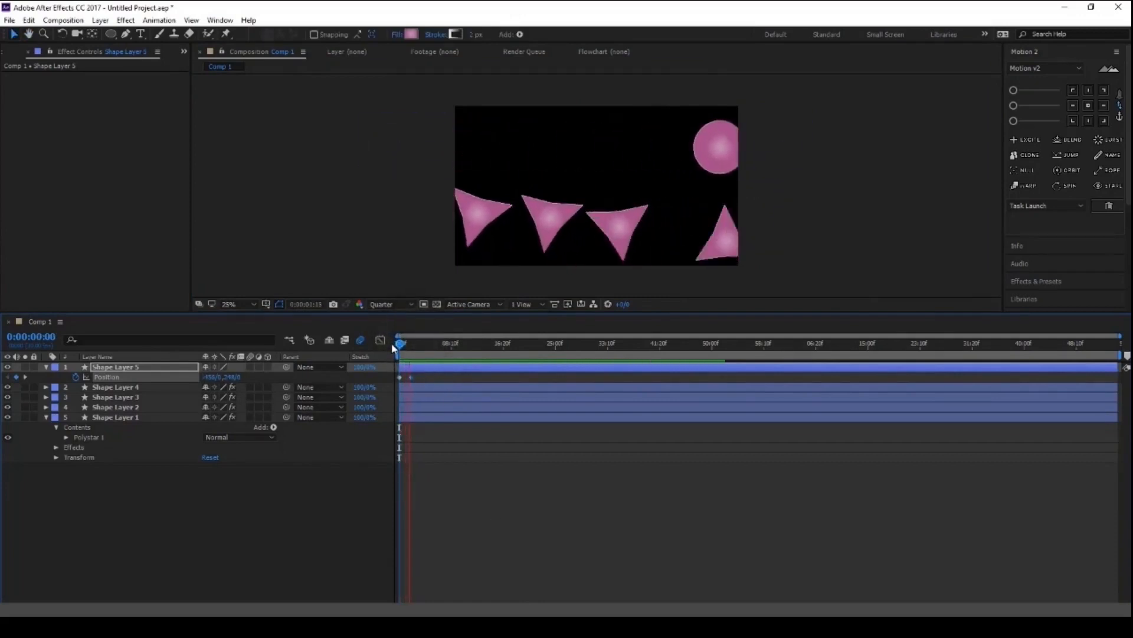